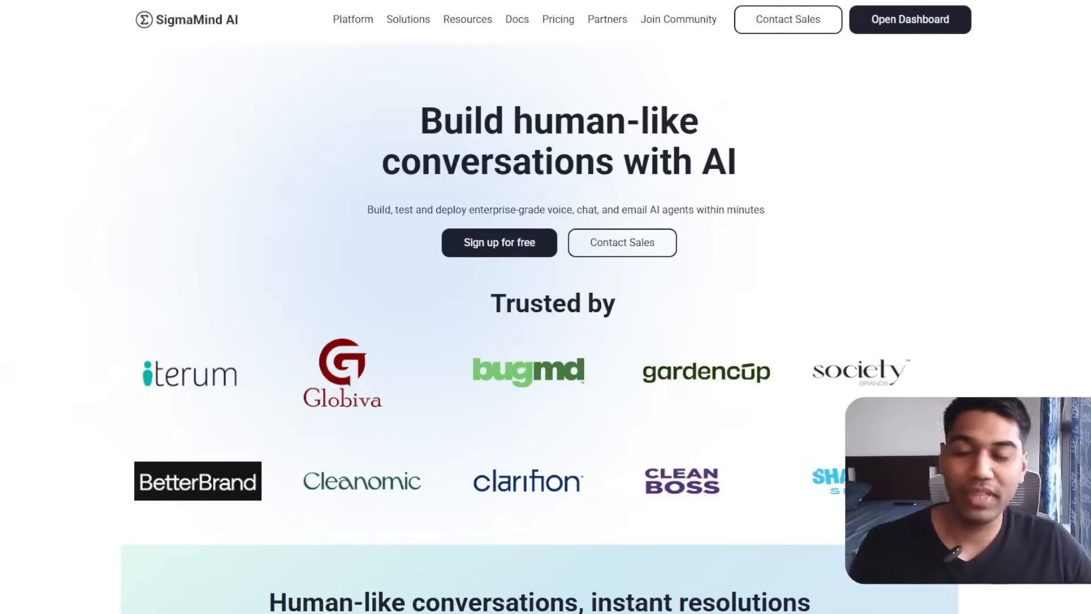
Open the SigmaMind AI dashboard and choose Create AI Agent to show the templates.
left_click(925, 18)
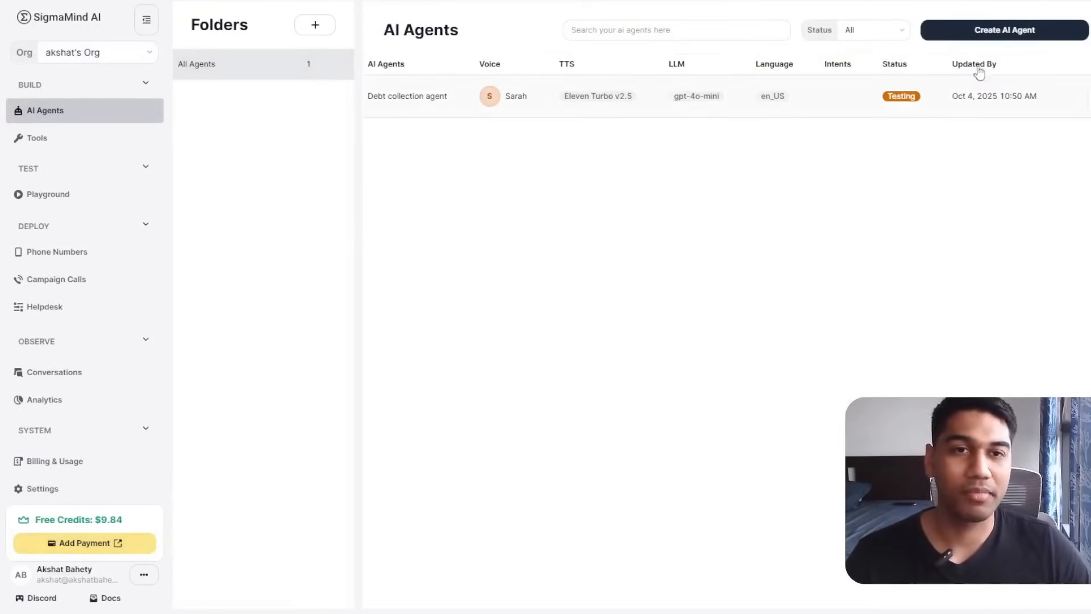
left_click(993, 38)
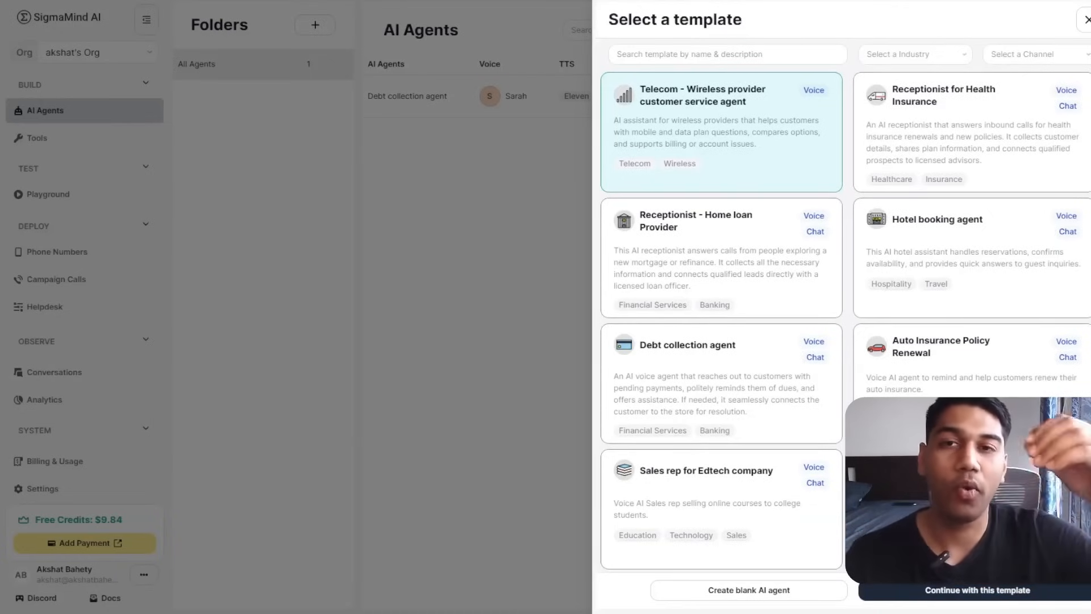
Create a blank AI agent instead of using a template.
left_click(820, 592)
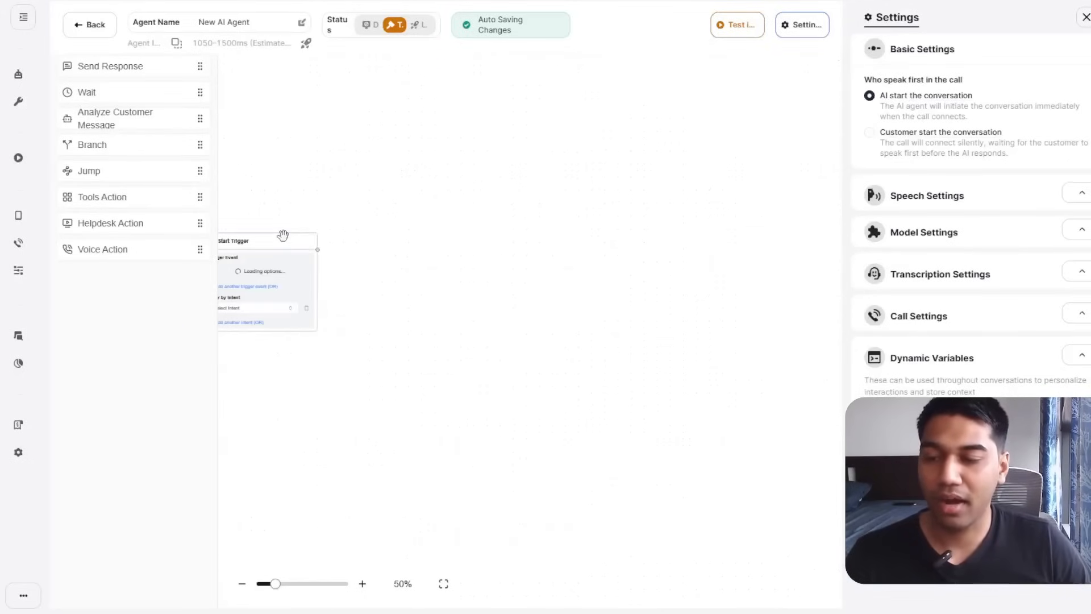
Move the Start Trigger node and zoom in so it sits centred on the canvas.
left_click_drag(283, 235, 500, 151)
left_click_drag(468, 393, 390, 429)
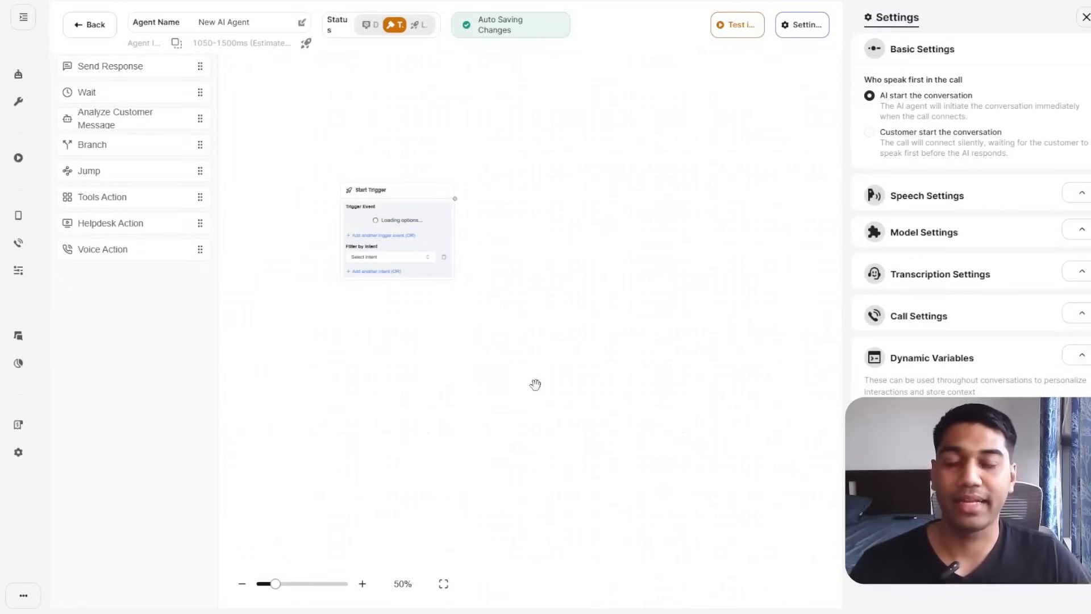
left_click(363, 584)
left_click(365, 583)
left_click(366, 584)
left_click_drag(444, 363, 546, 458)
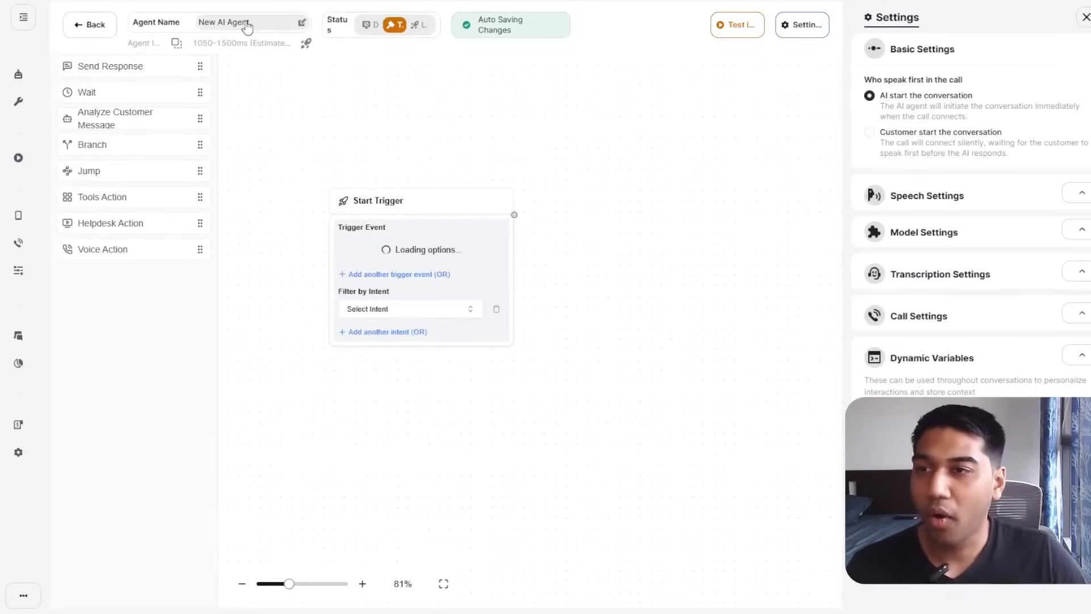
Rename the agent to 'Debt Collection Demo' and close the settings panel.
left_click(224, 22)
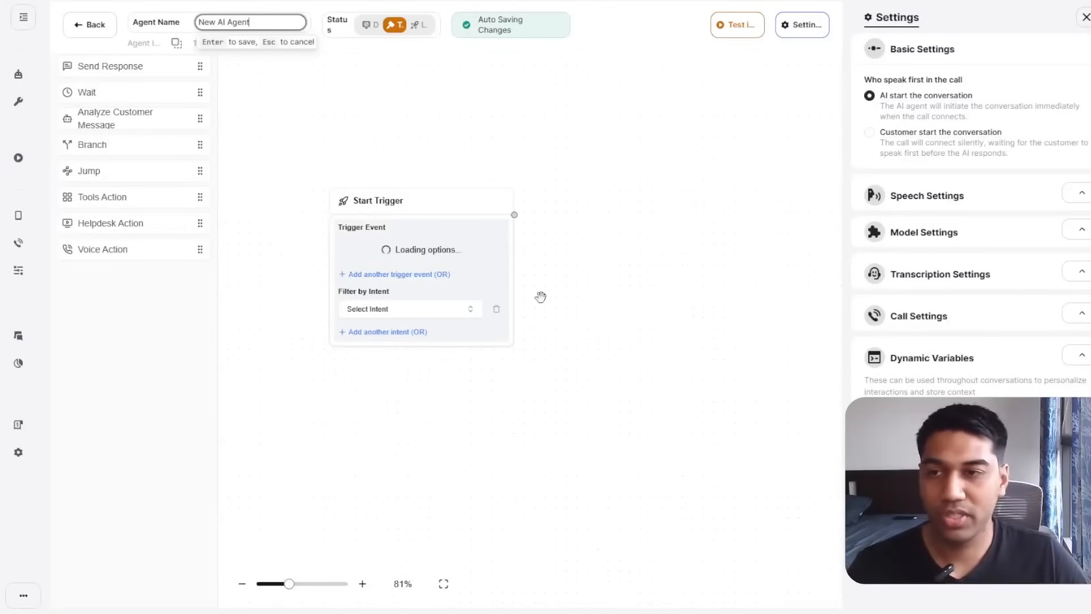
key("ctrl+a")
key("BackSpace")
type("Debt")
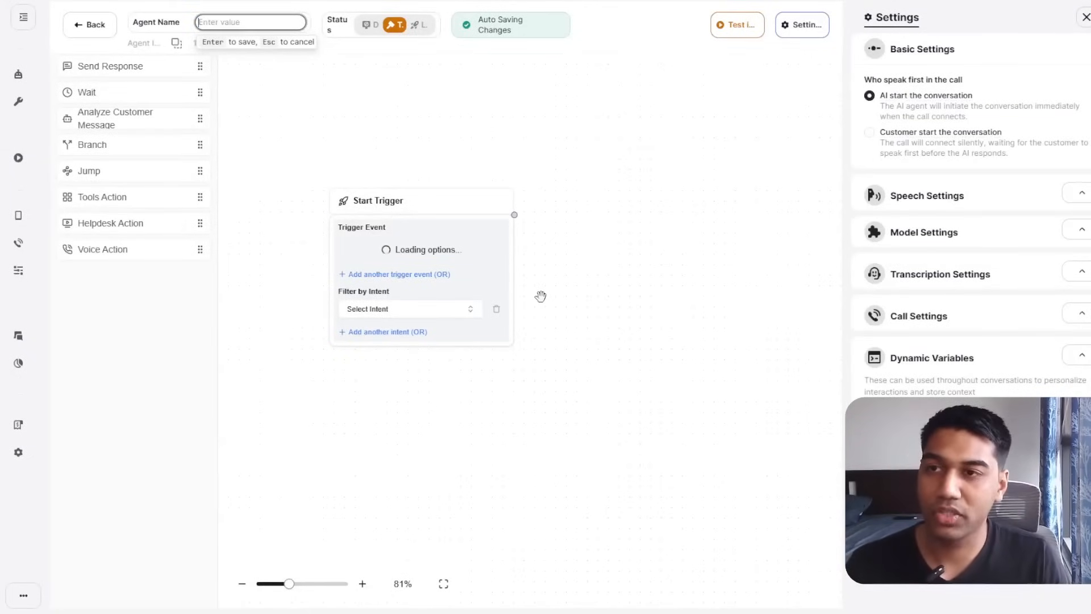
type(" Coll3ect")
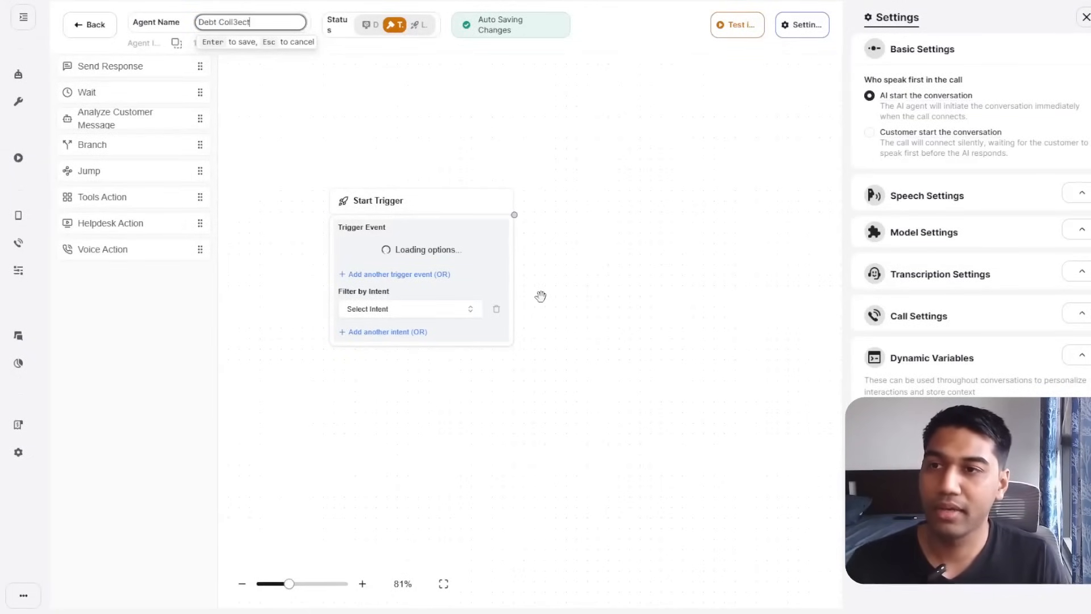
key("BackSpace")
key("BackSpace")
type("ection Demo")
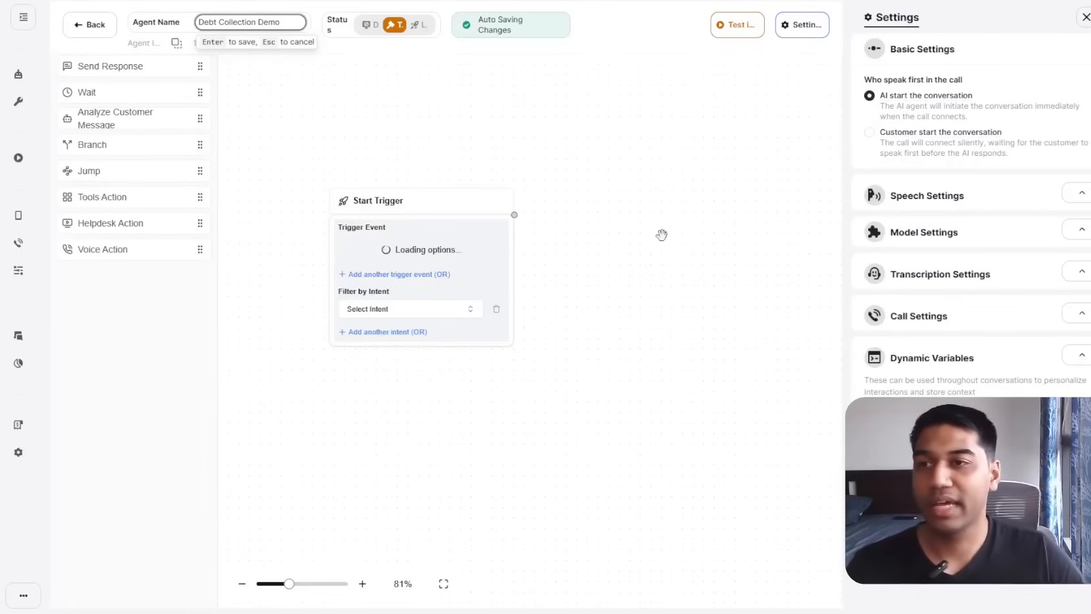
key("Return")
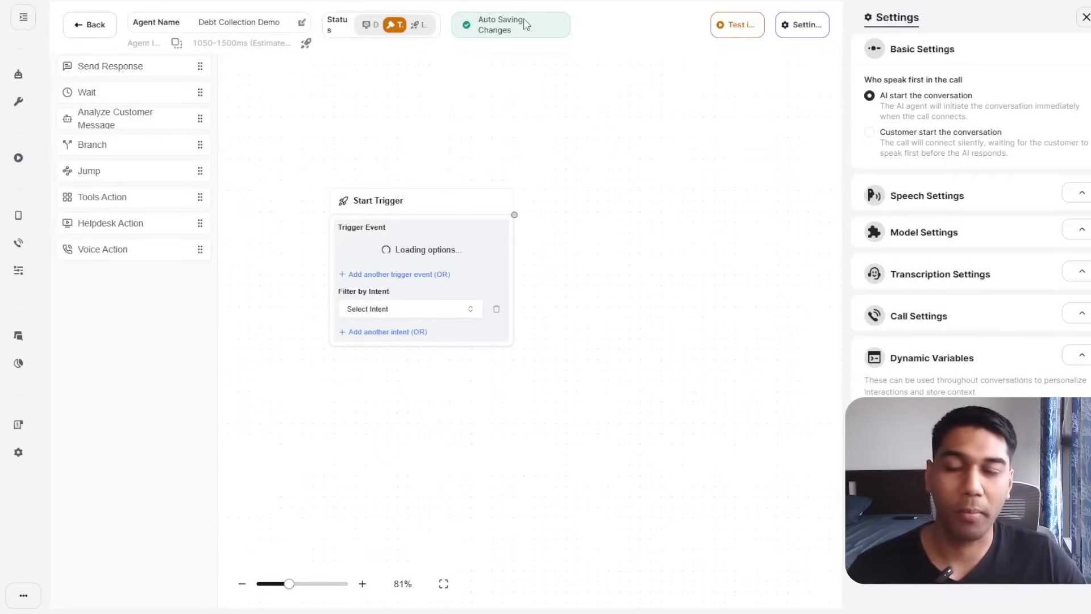
left_click(810, 29)
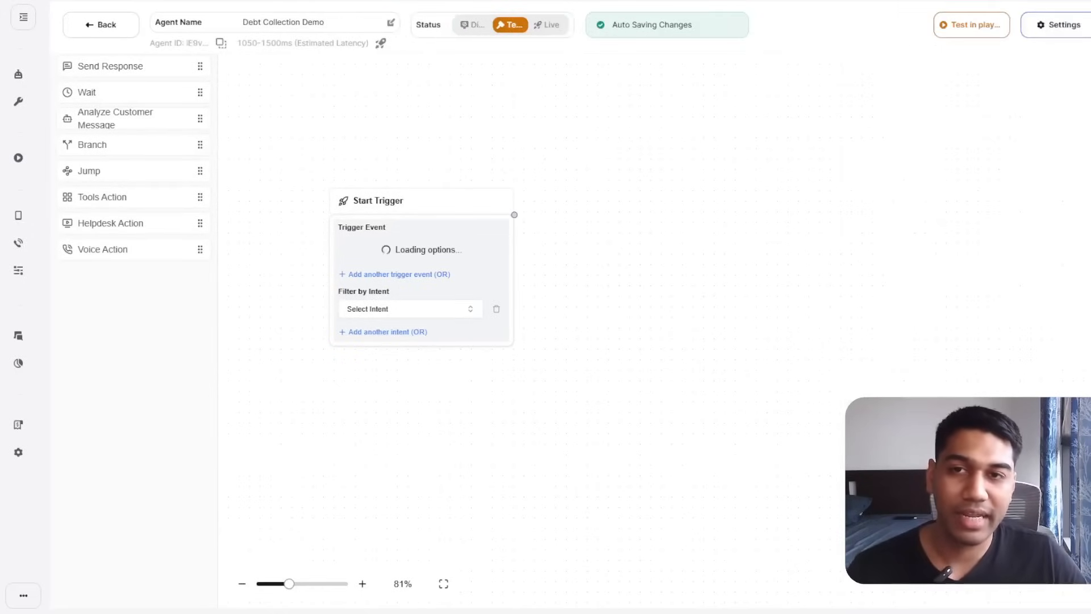
Close the agent settings panel and shift the Start Trigger node left.
left_click(1055, 25)
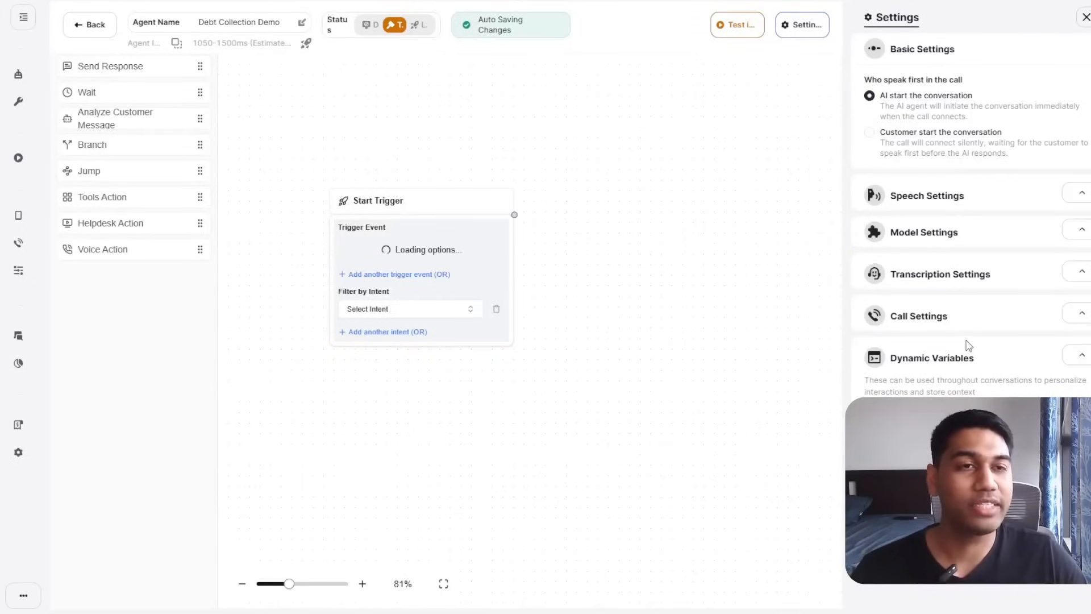
left_click(1085, 17)
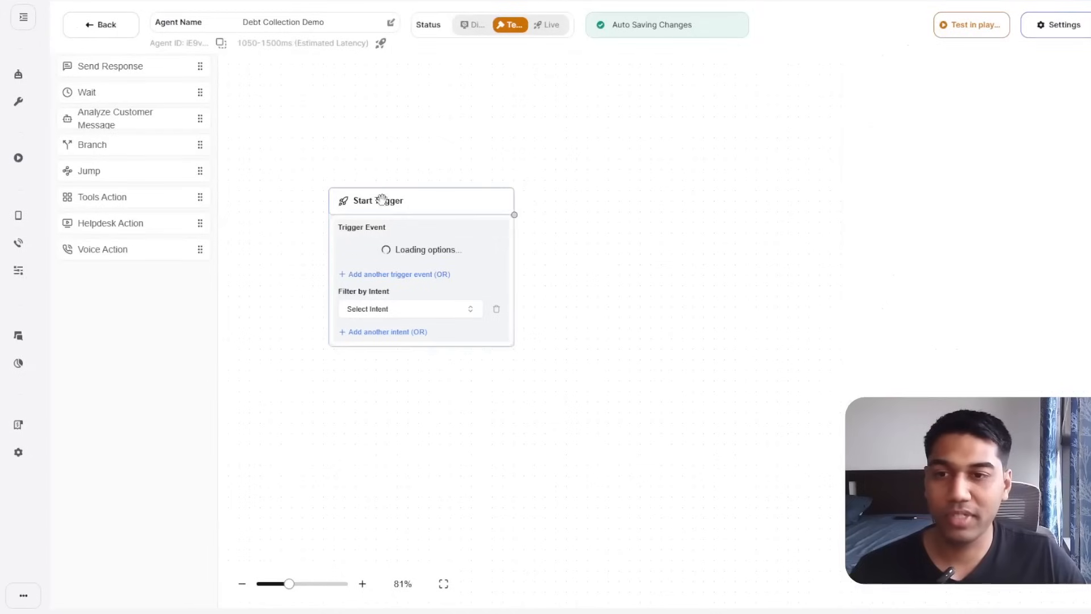
left_click_drag(724, 229, 597, 207)
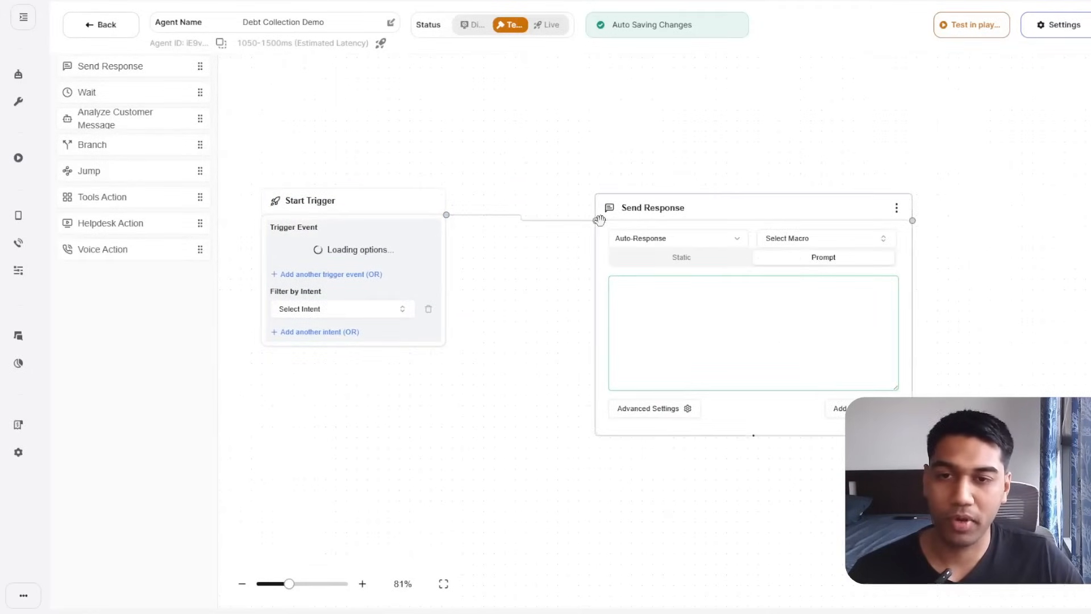
Add a Send Response after the trigger with static message 'Hey Welcome to the AI Demo for Debt Collection'.
left_click_drag(692, 209, 656, 150)
left_click(639, 281)
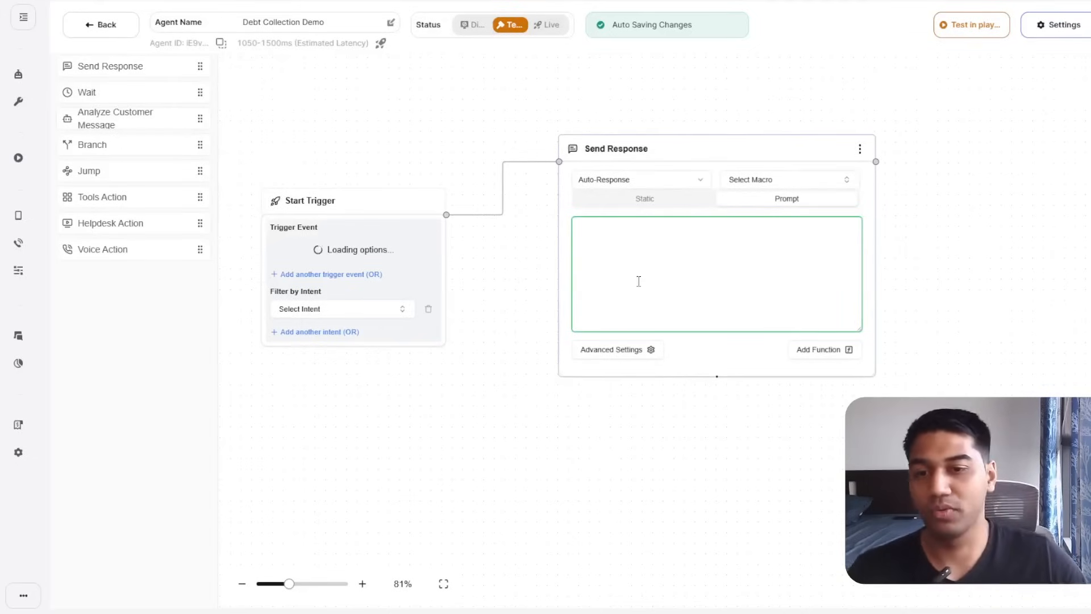
type("Hey Wel")
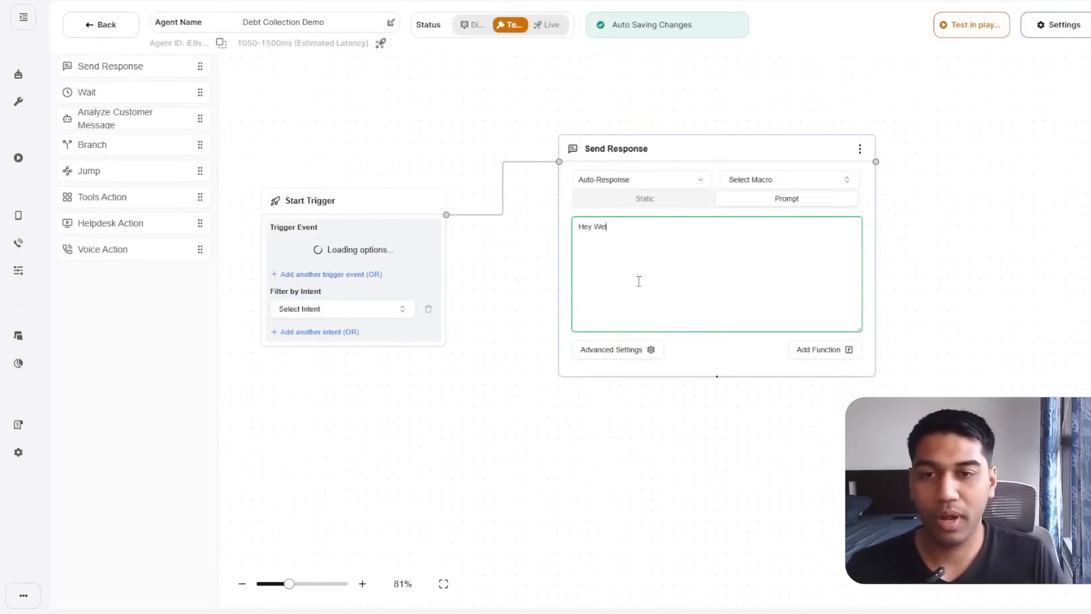
type("come to the AI D")
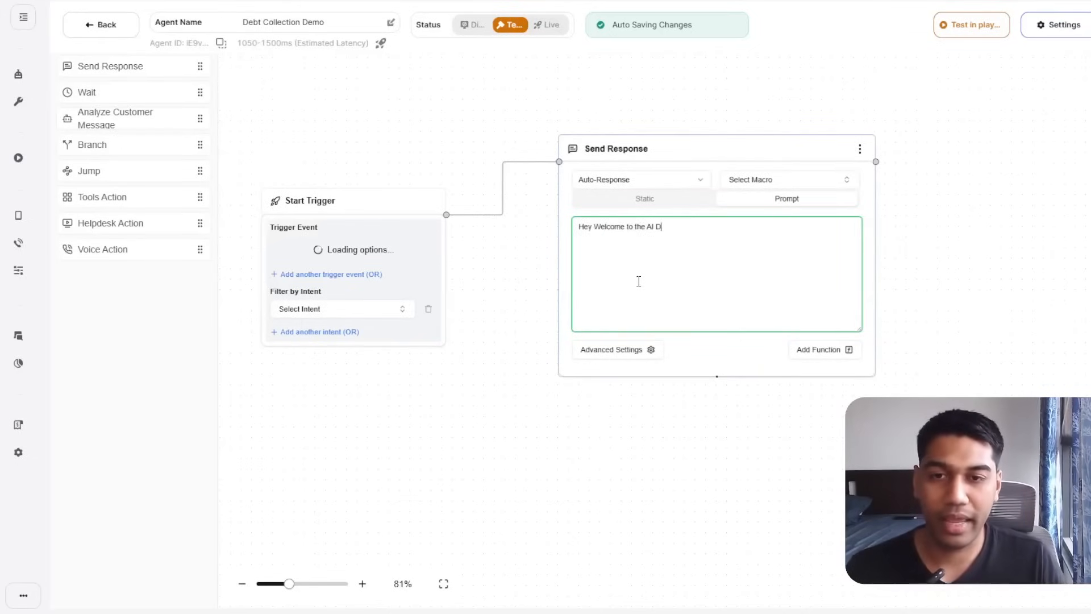
type("emo for De")
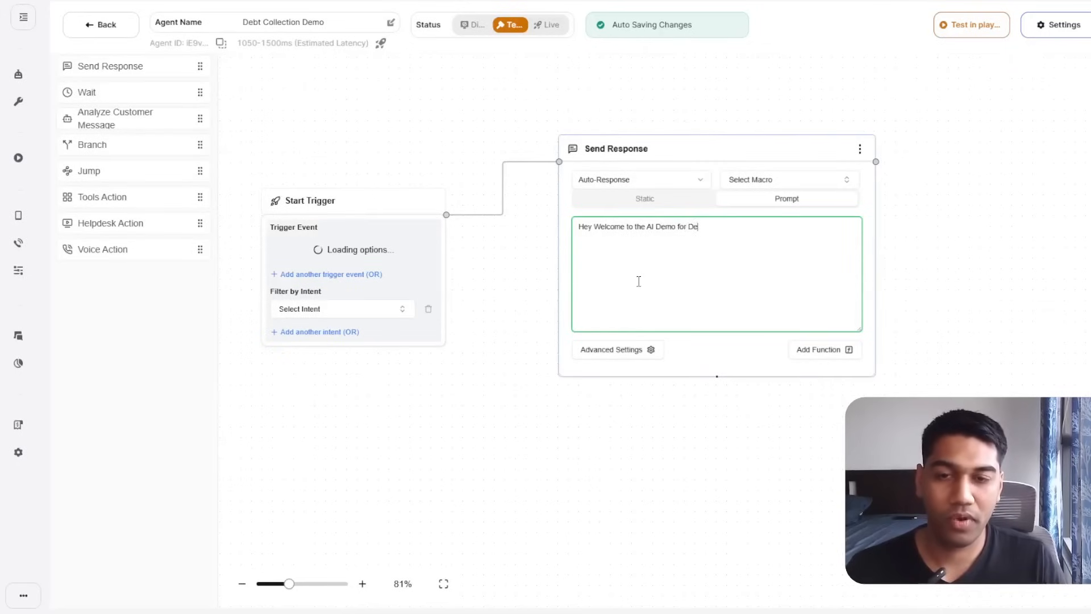
type("bt Collection?")
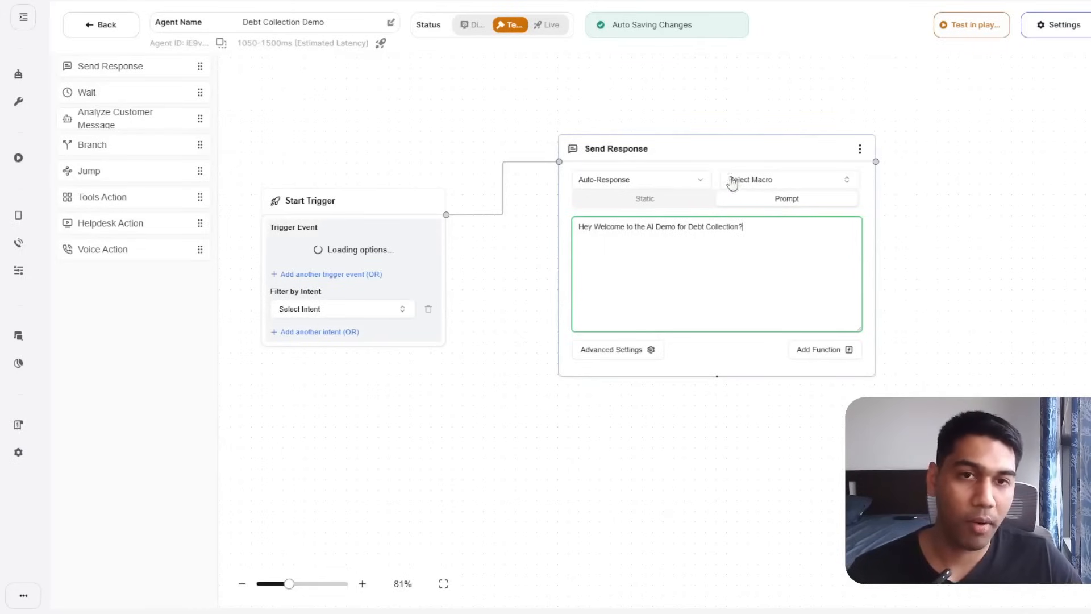
left_click(685, 199)
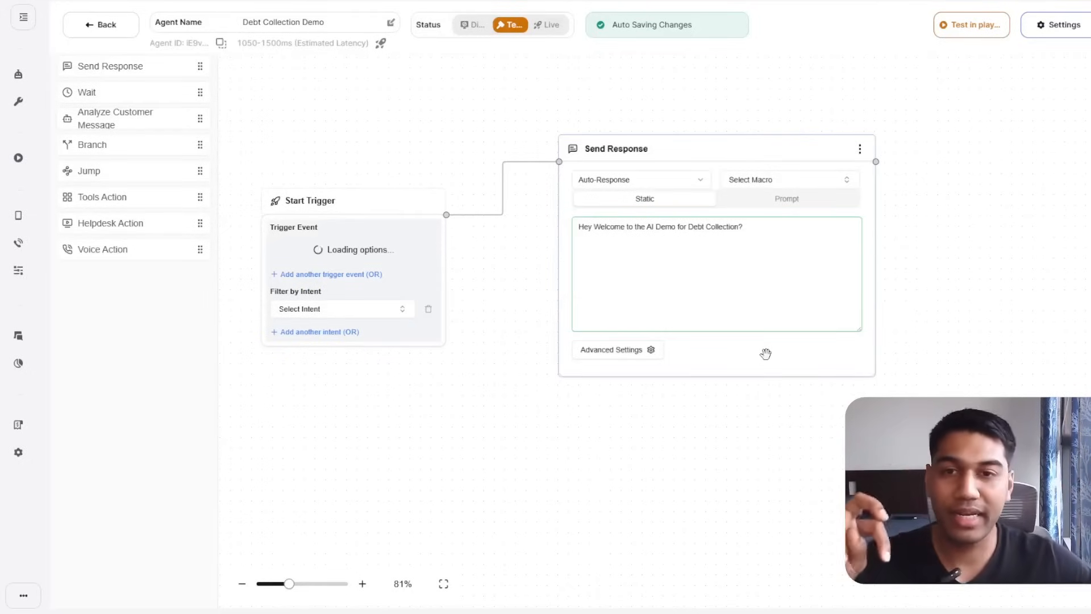
left_click_drag(762, 247, 561, 226)
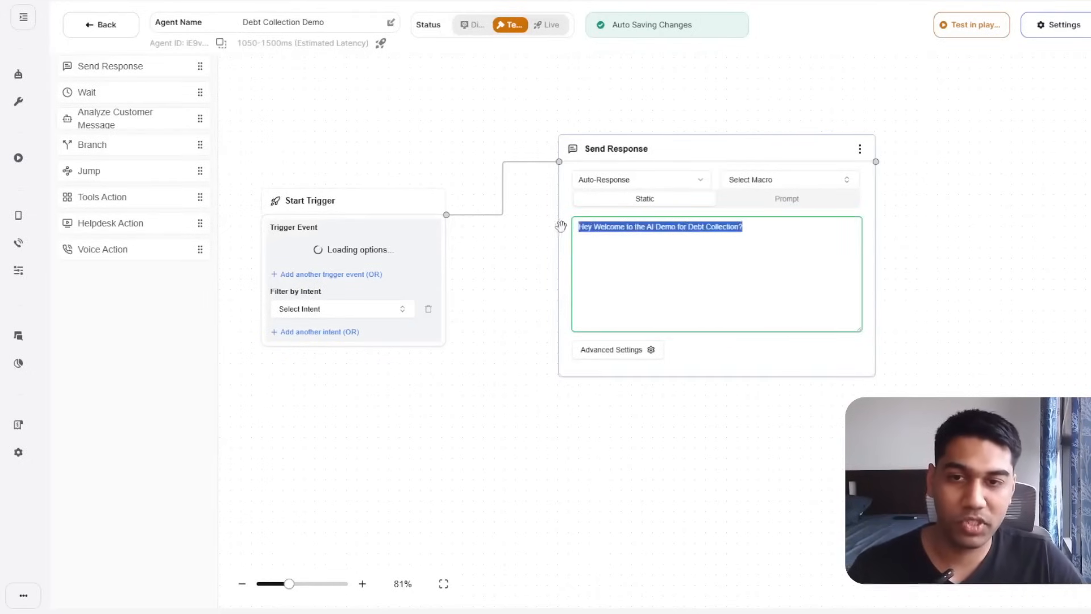
left_click(696, 377)
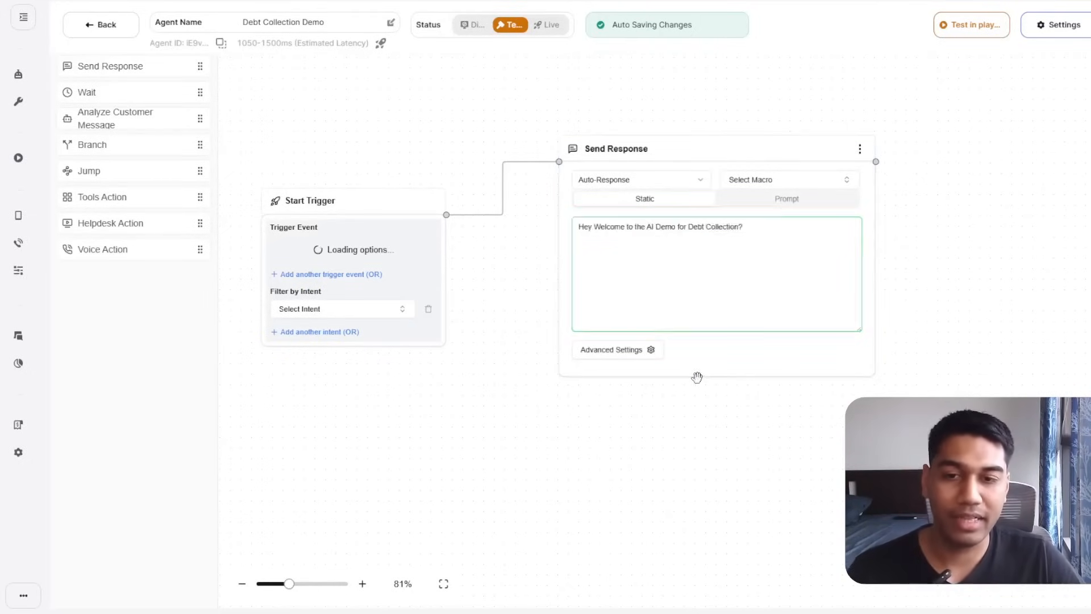
left_click(756, 238)
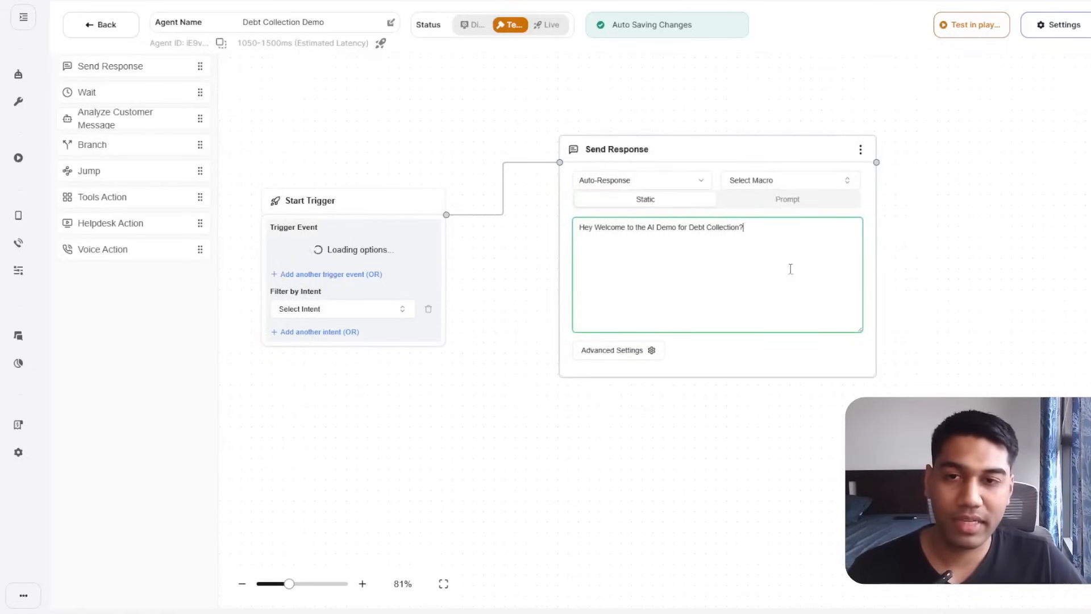
left_click_drag(762, 139, 728, 162)
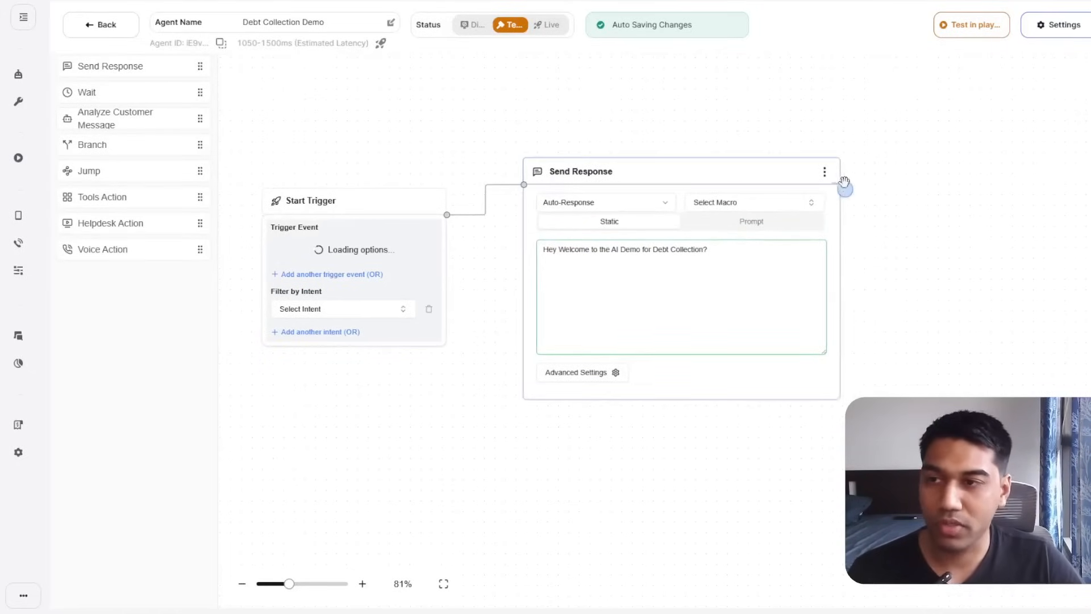
Connect a Wait step after Send Response that waits for a customer message.
left_click_drag(843, 183, 927, 166)
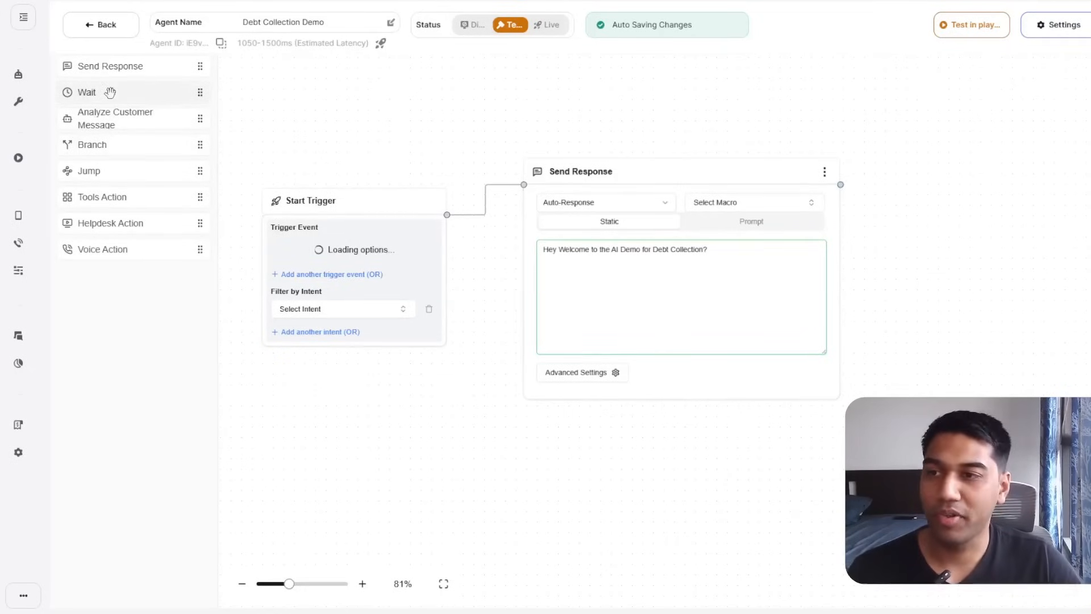
mouse_move(110, 92)
left_mouse_down()
mouse_move(563, 372)
mouse_move(955, 284)
mouse_move(691, 288)
mouse_move(745, 228)
left_mouse_up()
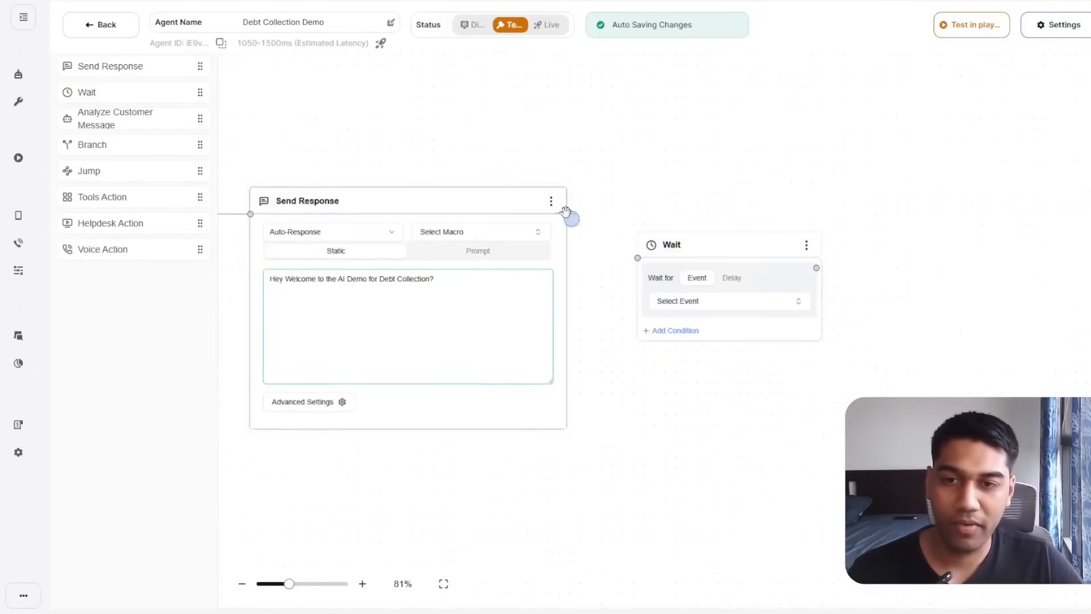
left_click_drag(567, 214, 648, 259)
left_click(702, 307)
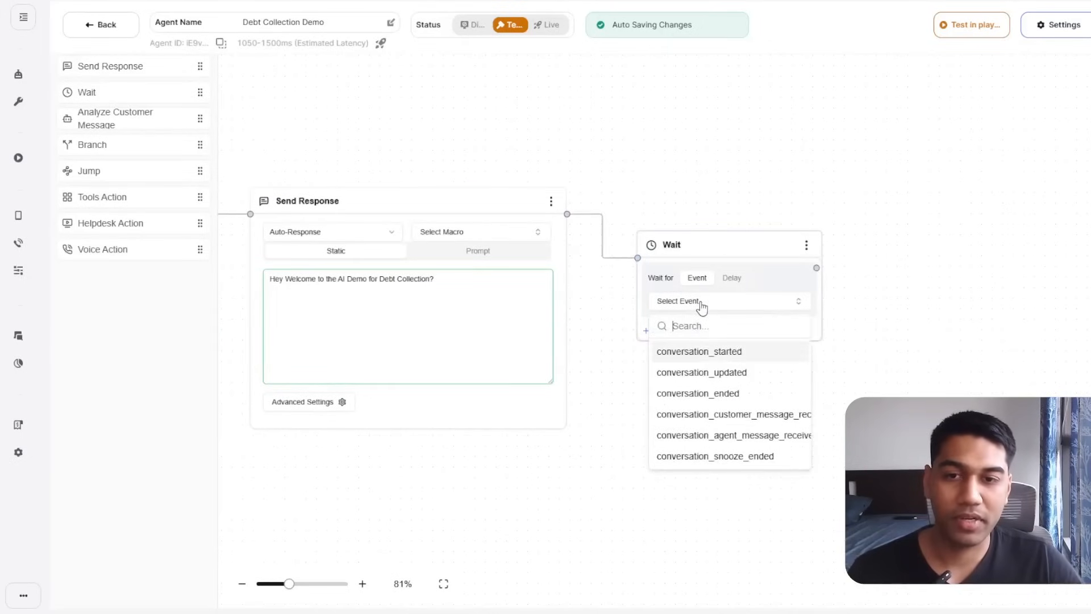
left_click(729, 415)
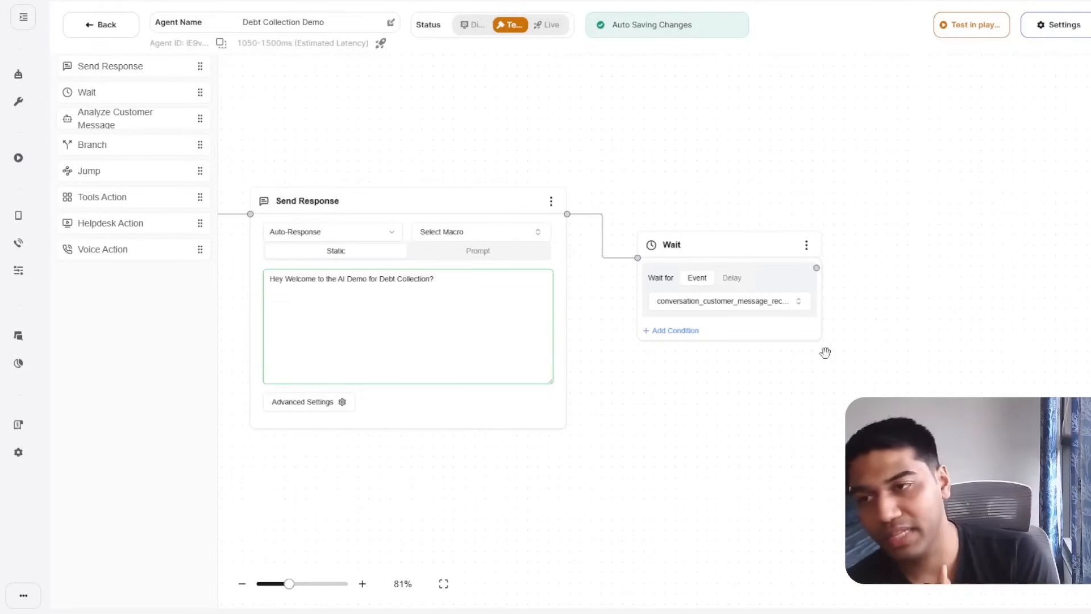
left_click(760, 307)
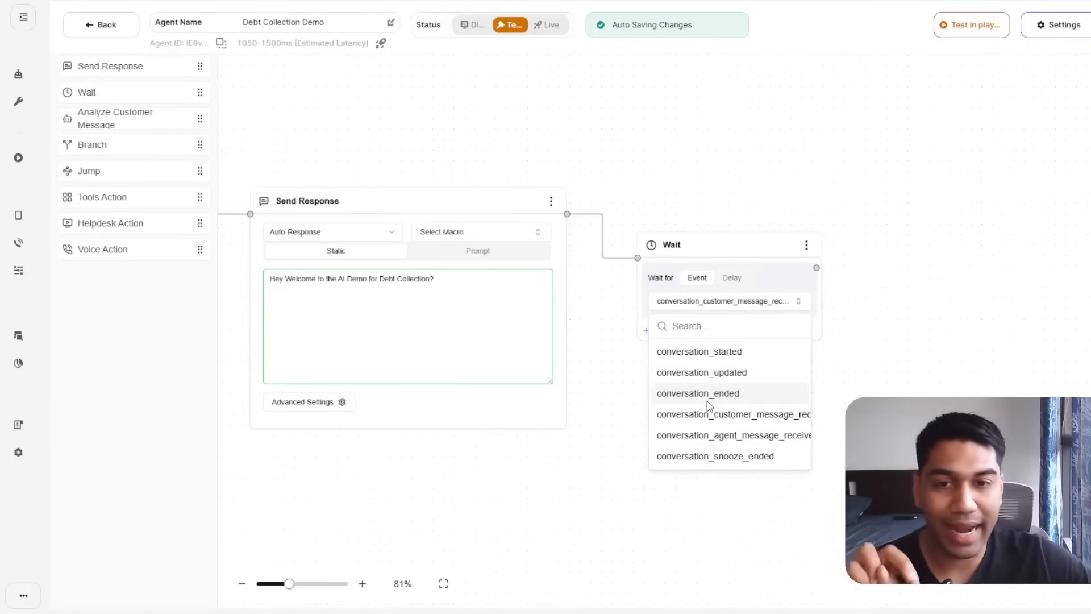
left_click(884, 305)
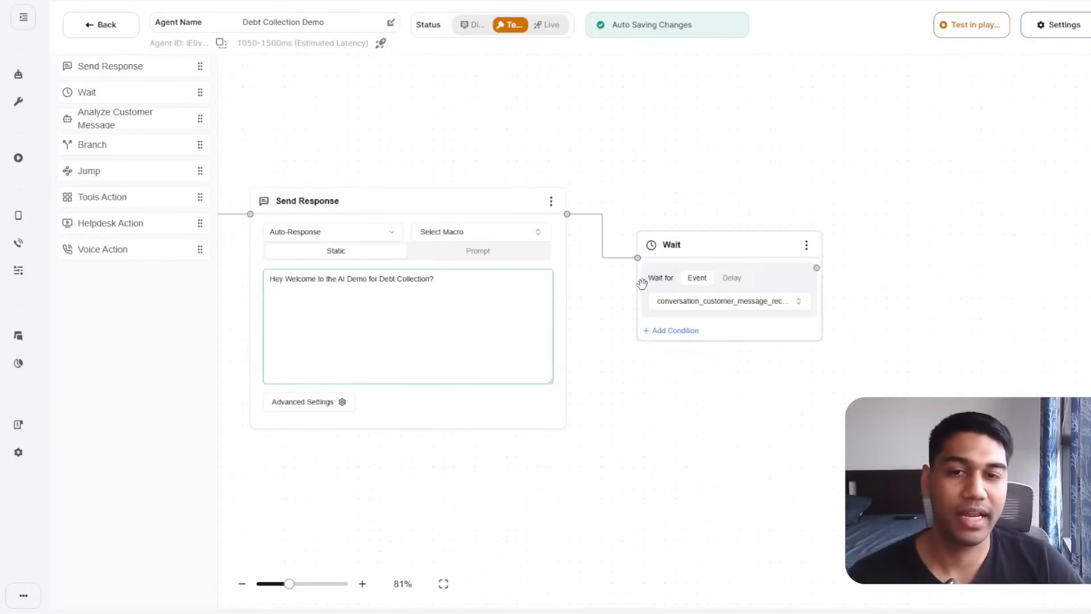
left_click(676, 309)
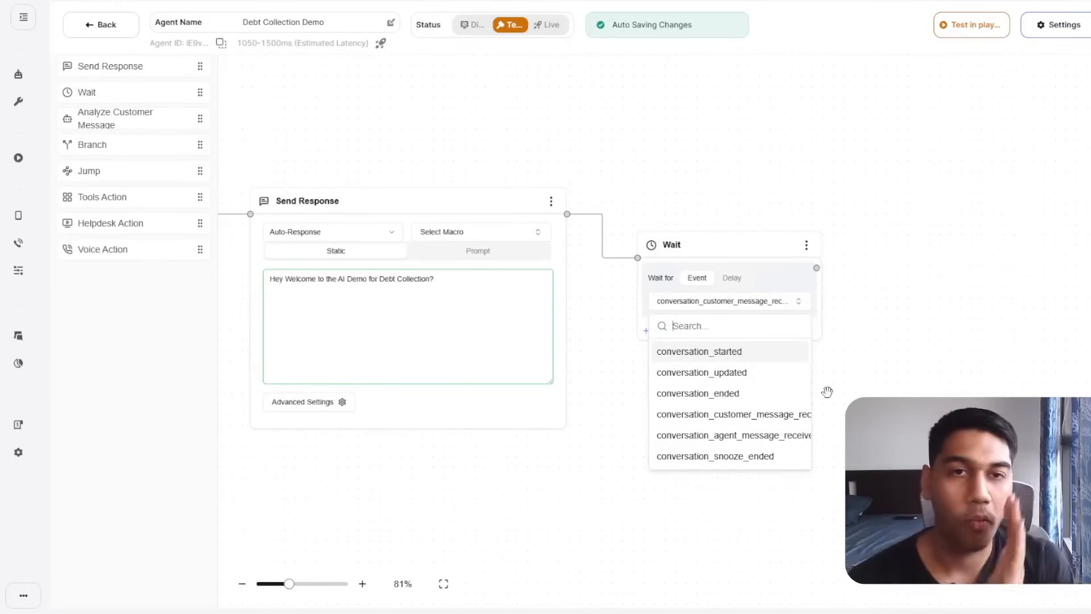
left_click(855, 316)
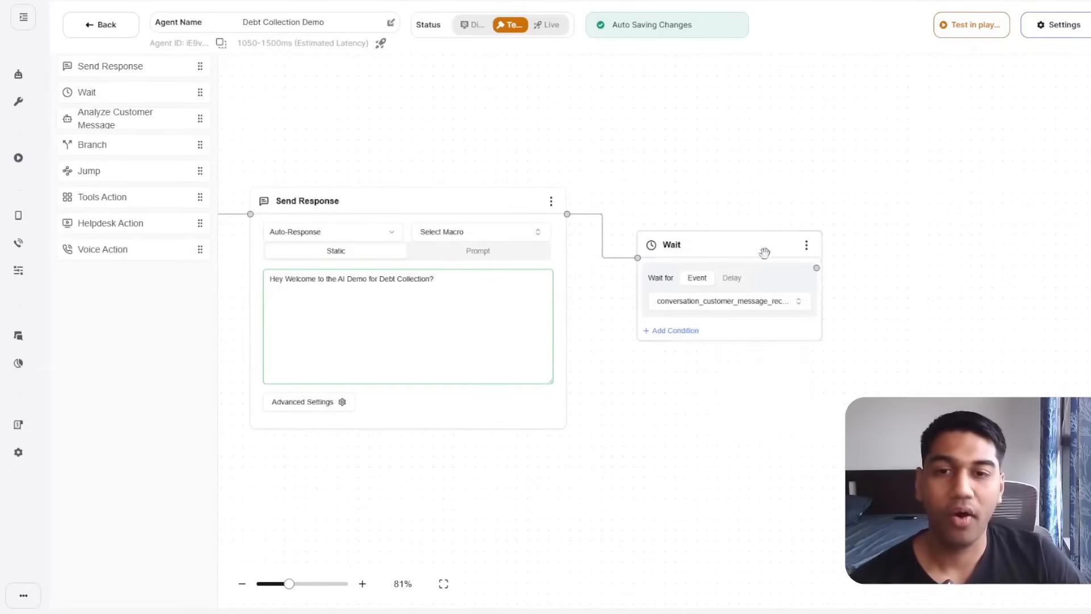
Title the wait step 'Wait for User to Complete their Message' and append 'How can I help you' to the greeting.
double_click(745, 245)
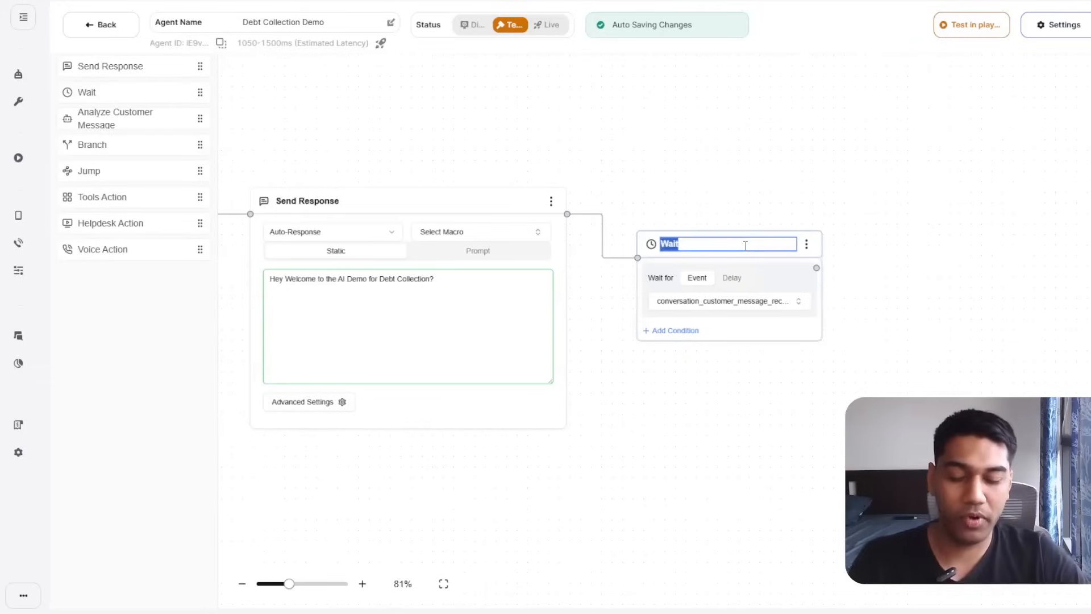
type("Wait for")
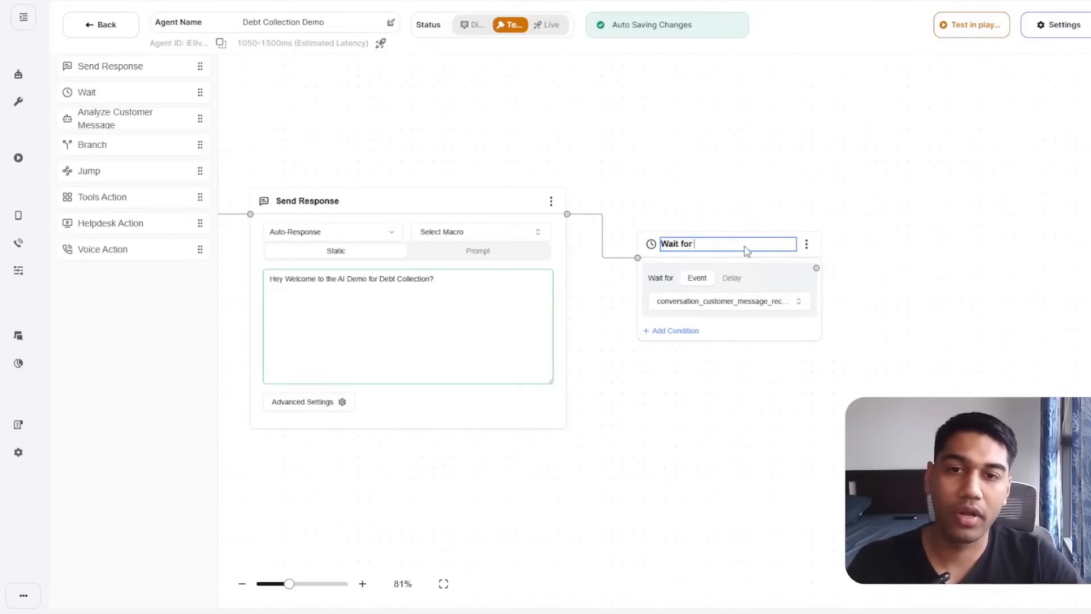
type(" User to Com")
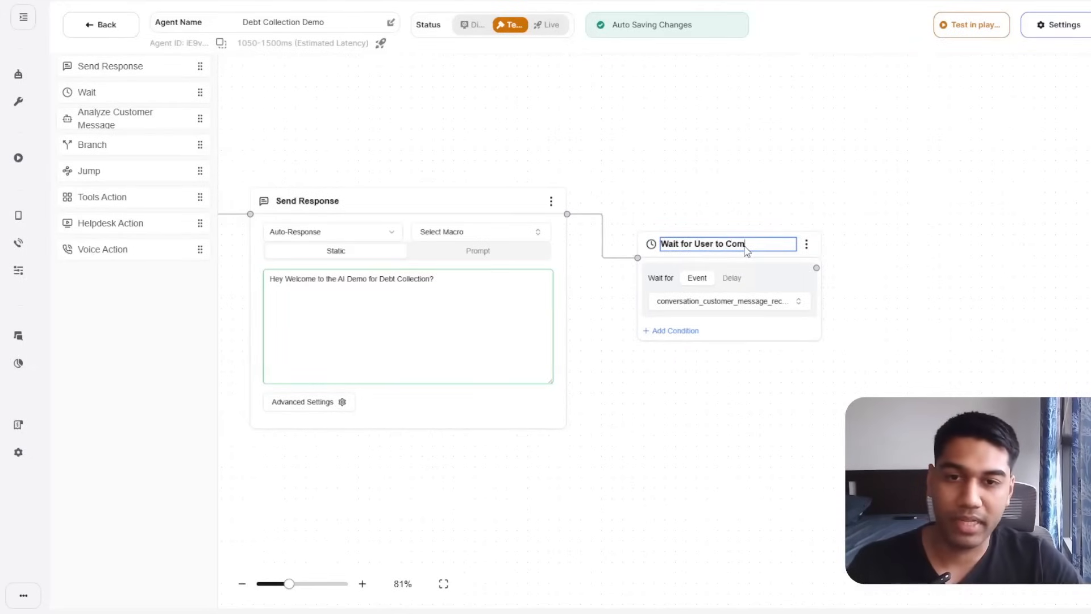
type("plete their Message")
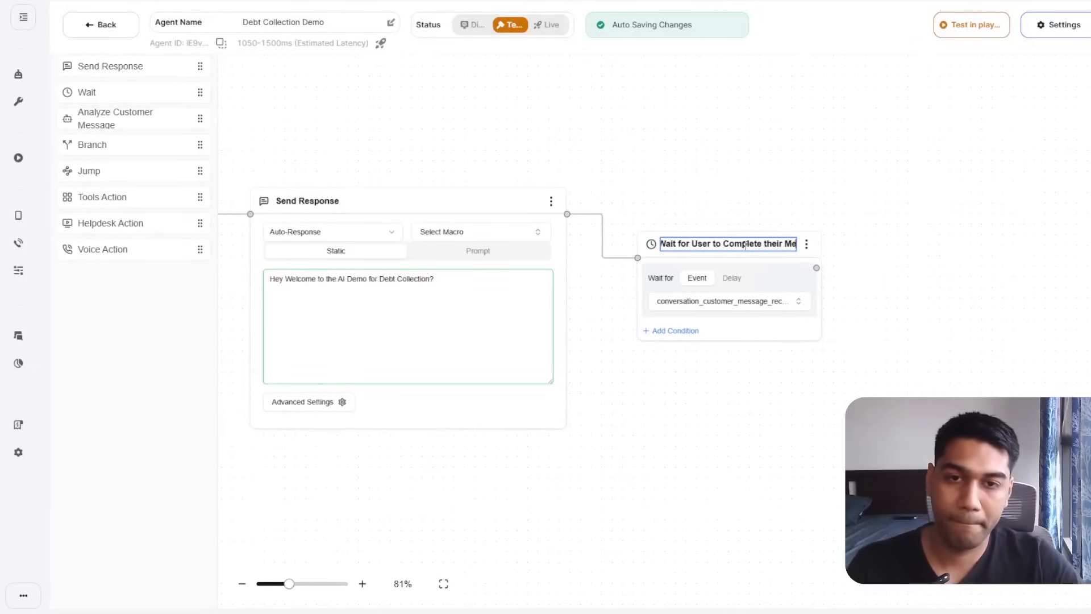
left_click(803, 190)
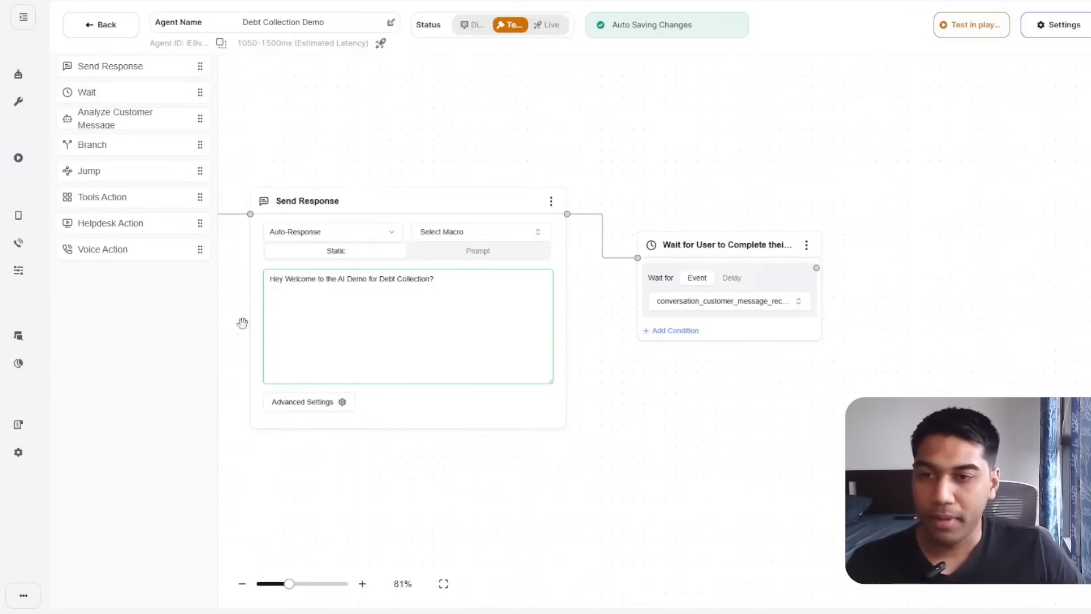
left_click(470, 283)
type("GH")
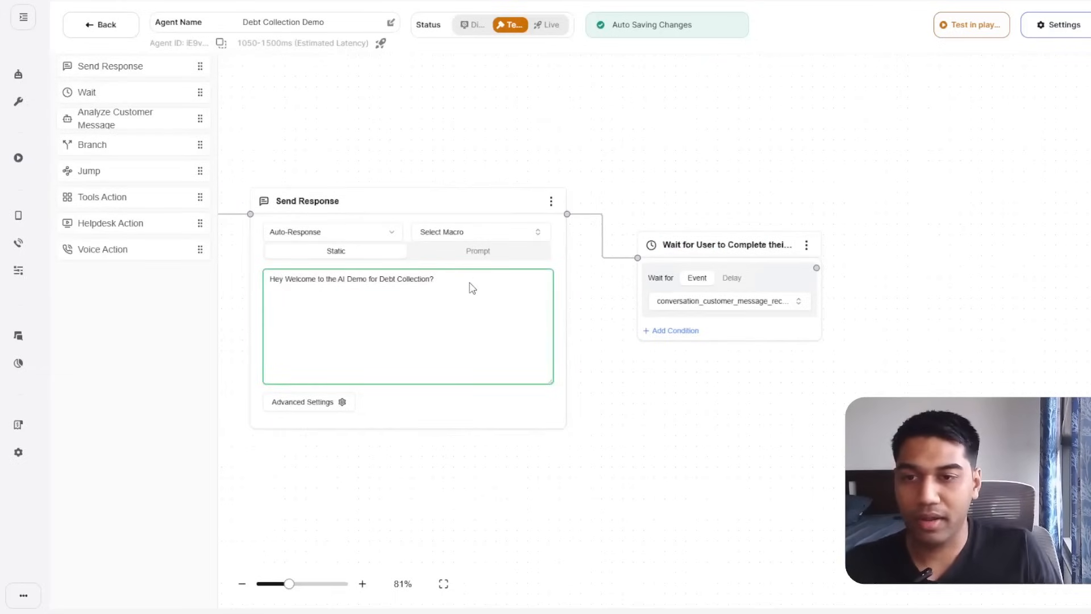
type(" How can I")
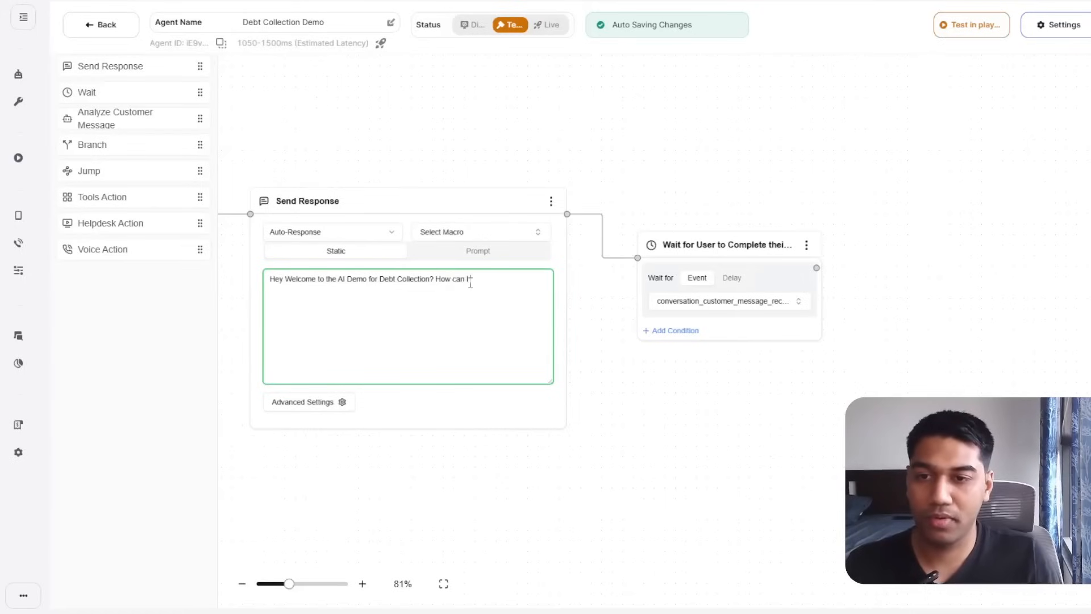
type(" help you?")
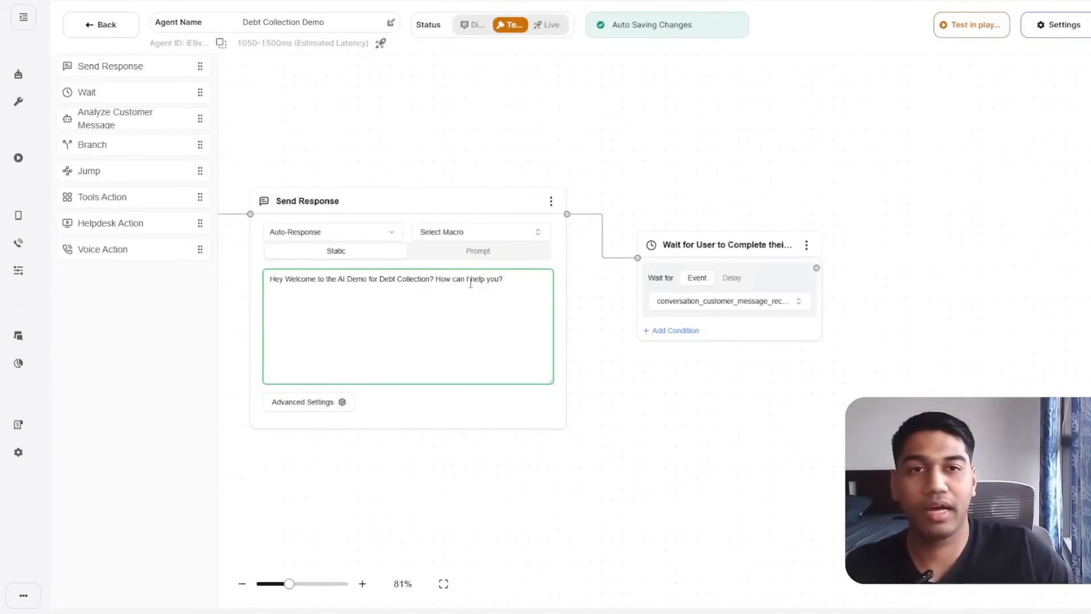
Try linking an Analyze Customer Message step after Wait, then remove that link.
left_click_drag(817, 267, 884, 228)
left_click_drag(862, 387, 642, 421)
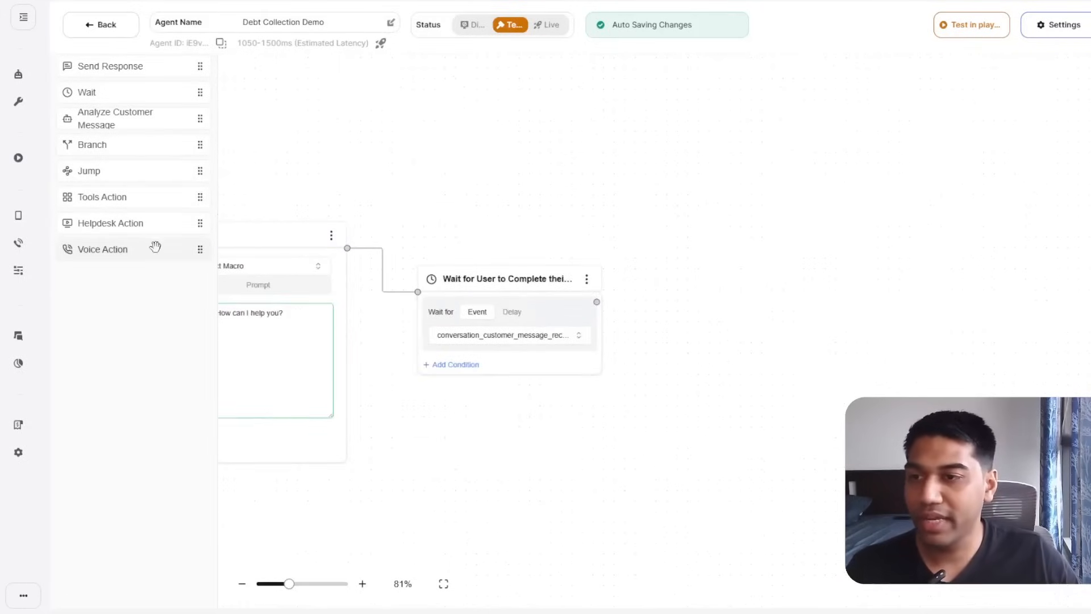
left_click_drag(117, 111, 819, 188)
left_click_drag(597, 302, 721, 203)
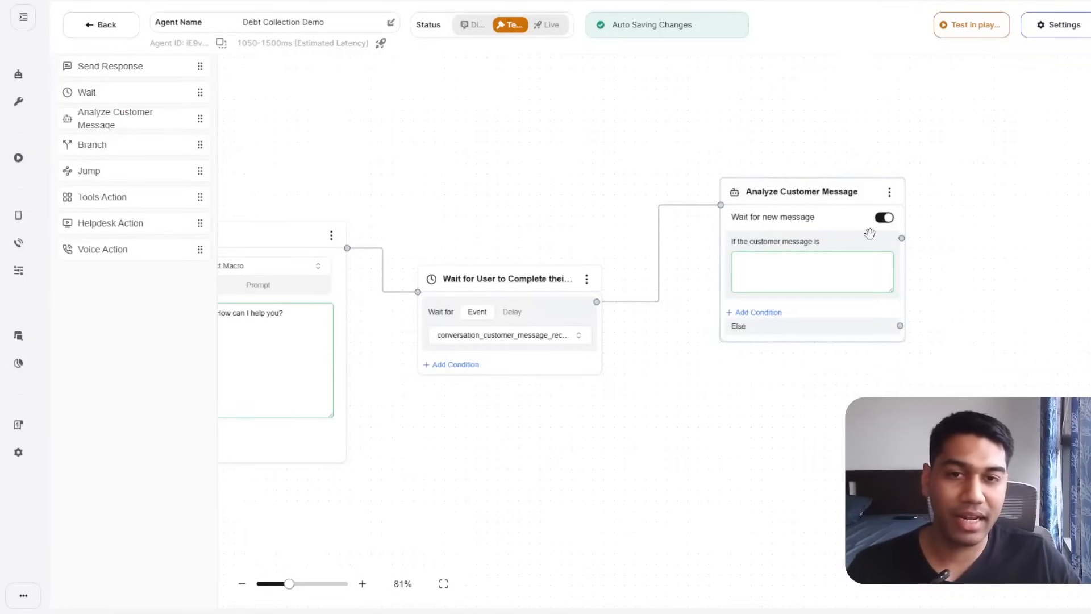
left_click(814, 262)
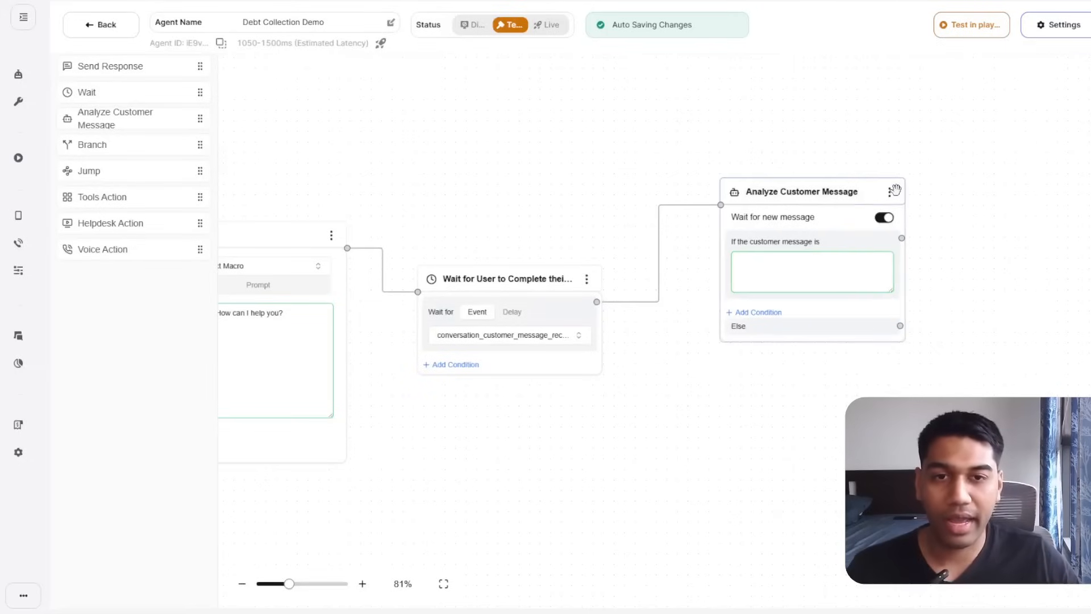
left_click(658, 251)
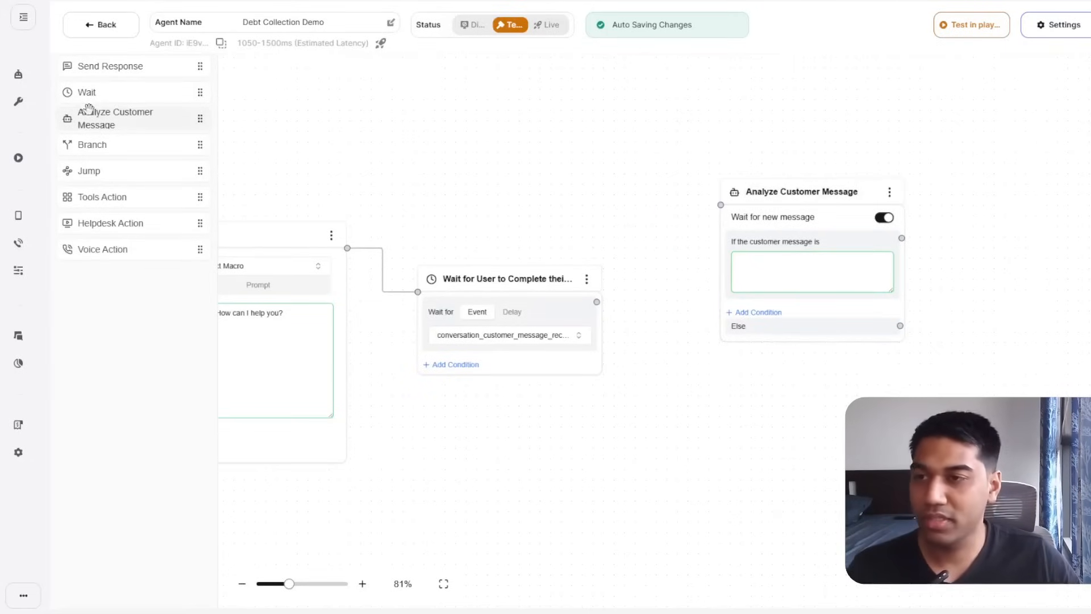
Add a second Send Response step and place it beside the wait step.
left_click_drag(104, 74, 684, 412)
left_click_drag(574, 446, 375, 373)
left_click_drag(397, 228, 466, 362)
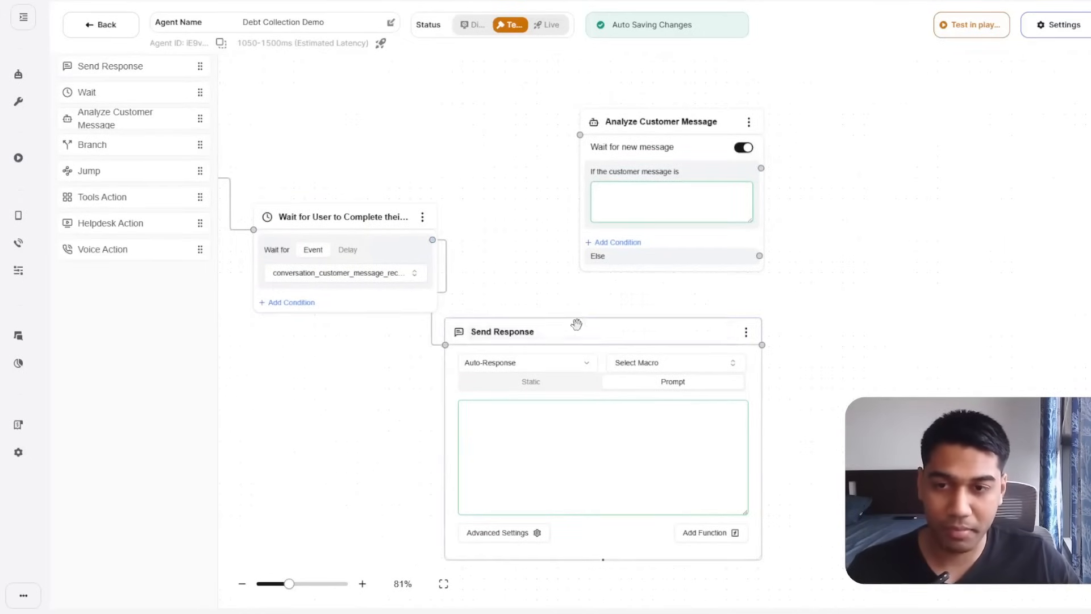
left_click_drag(575, 324, 772, 283)
Delete the Analyze Customer Message step and fit the whole flow in view.
left_click(750, 122)
left_click(770, 144)
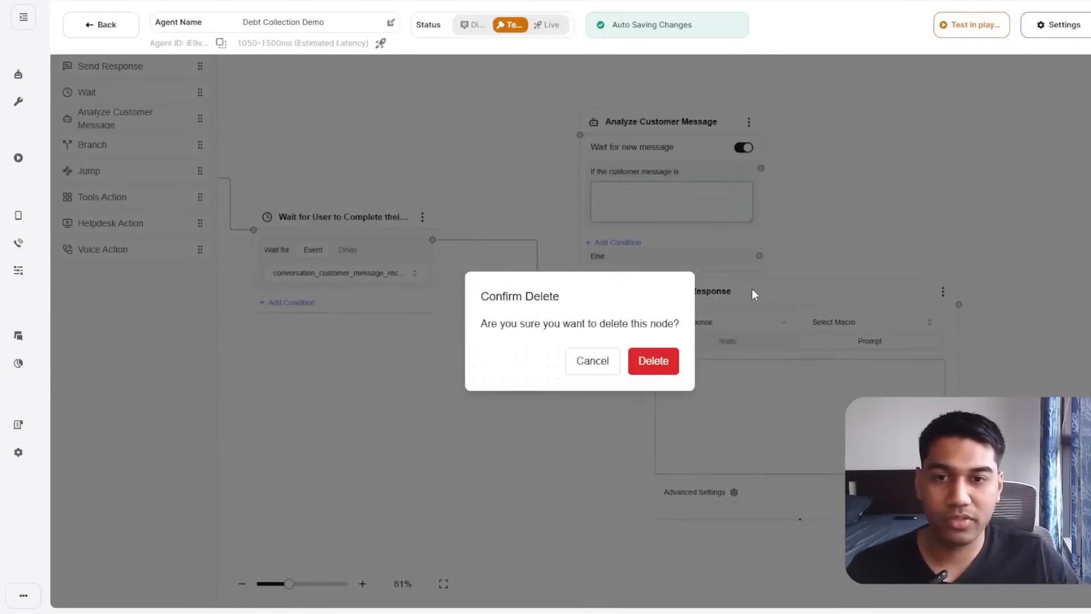
left_click(653, 360)
left_click(444, 583)
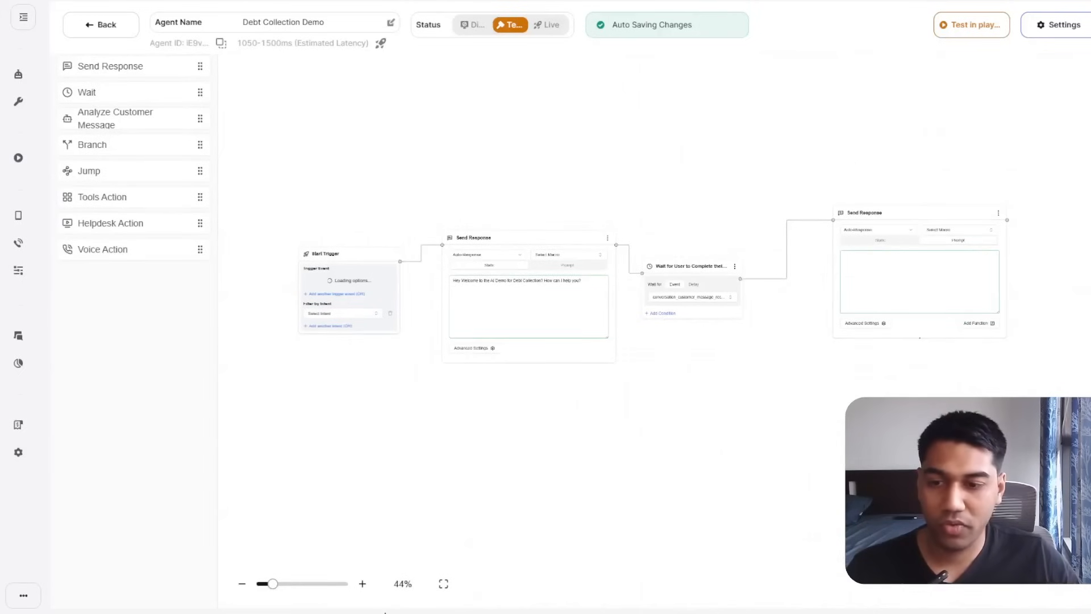
Retitle the first reply step 'Send Response - AI'.
left_click(362, 584)
left_click(362, 583)
left_click_drag(421, 442, 476, 470)
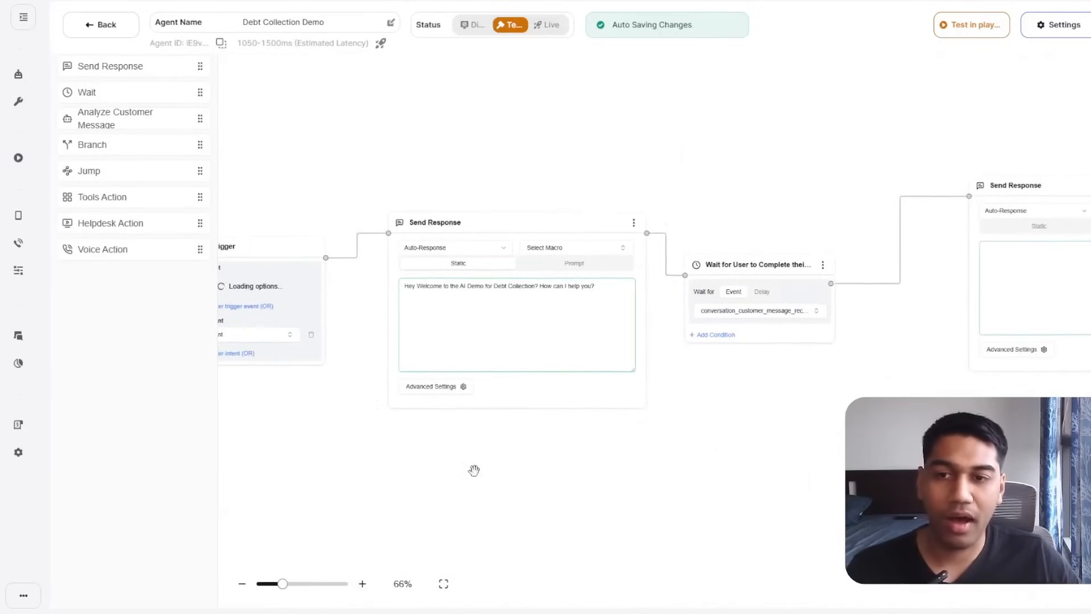
double_click(472, 336)
left_click(502, 432)
left_click(478, 221)
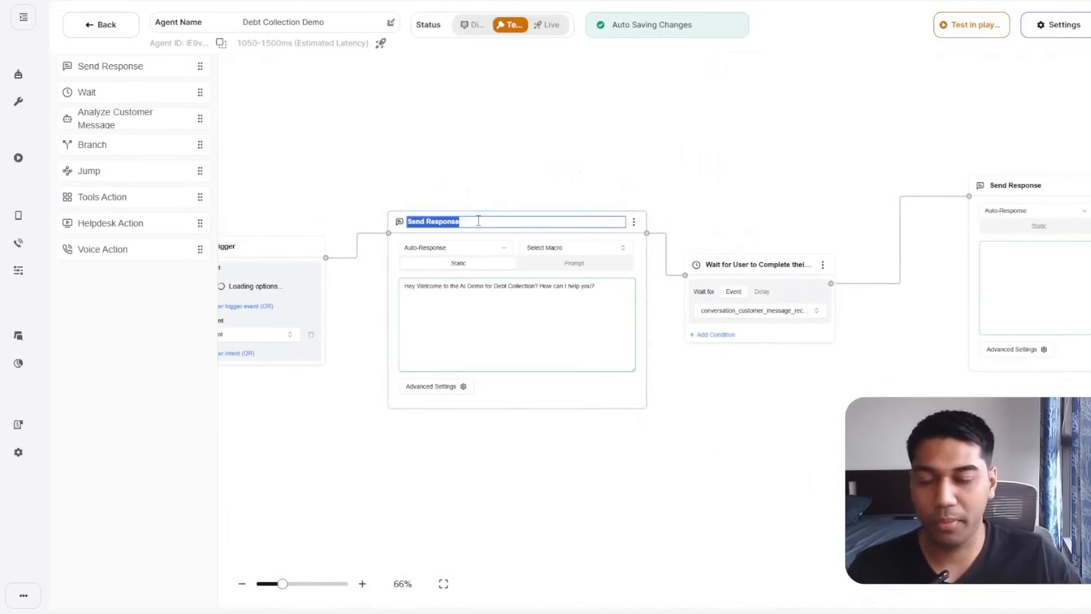
left_click(479, 223)
type("- AI")
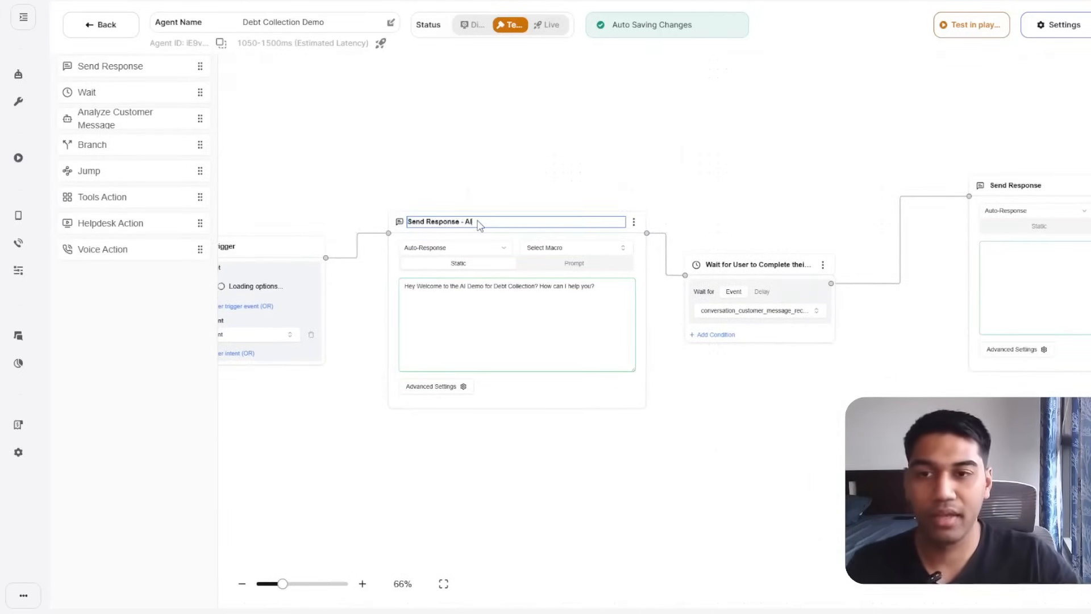
left_click(557, 163)
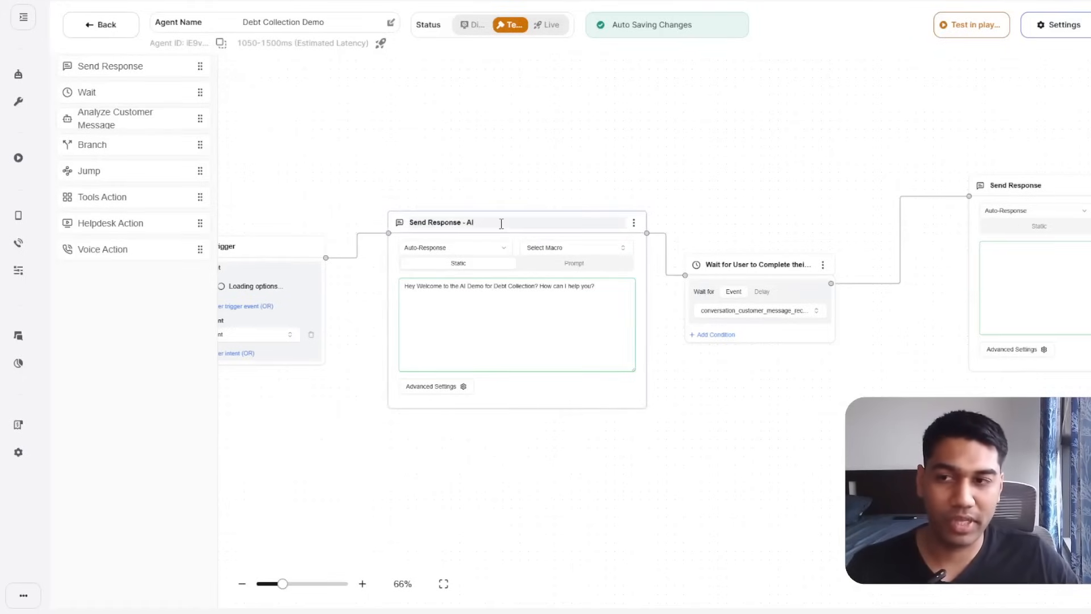
Retitle the second reply step 'Send Response - AI after User Message'.
scroll(901, 153, "right", 5)
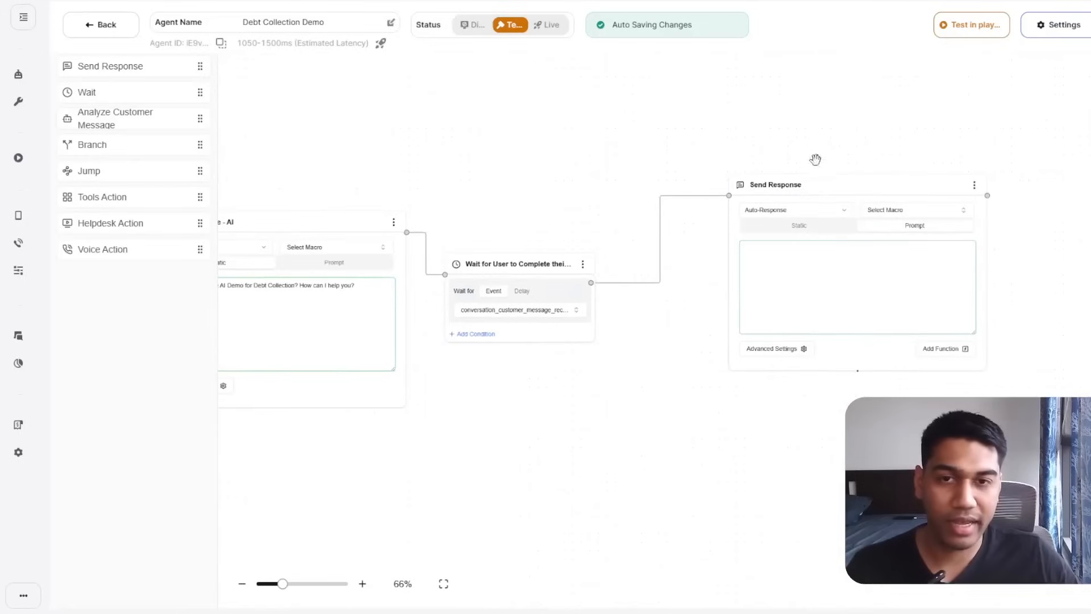
left_click(833, 187)
left_click(815, 184)
type("- AI")
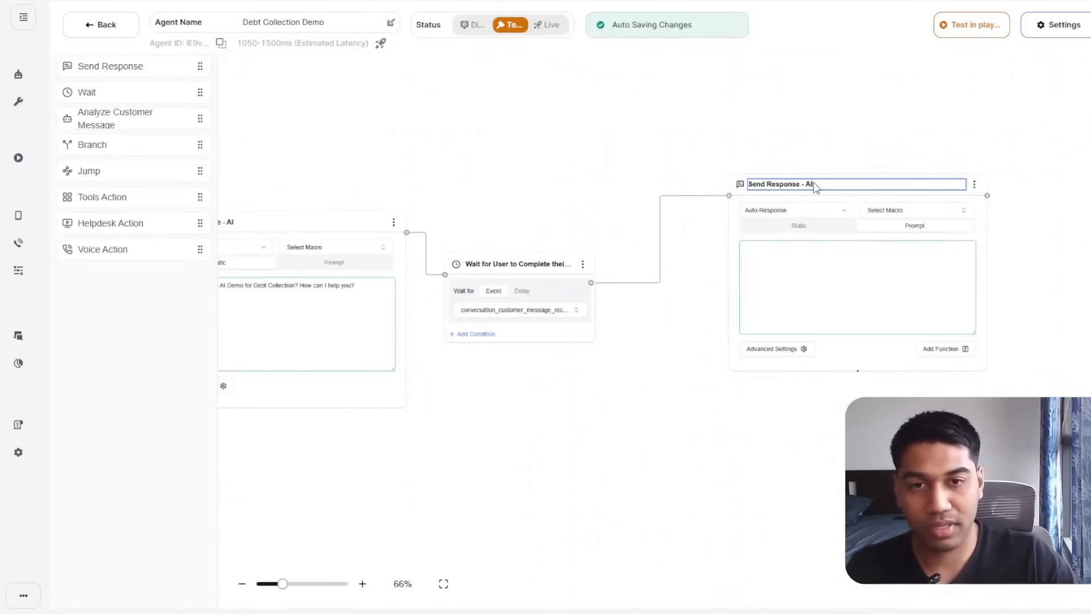
type(" after ")
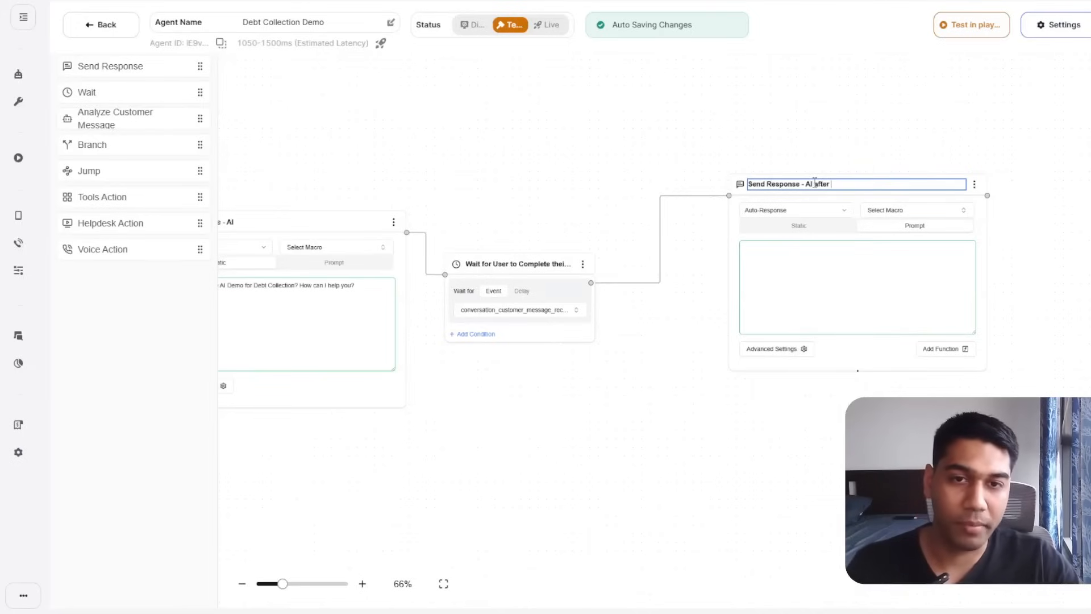
type("User Me")
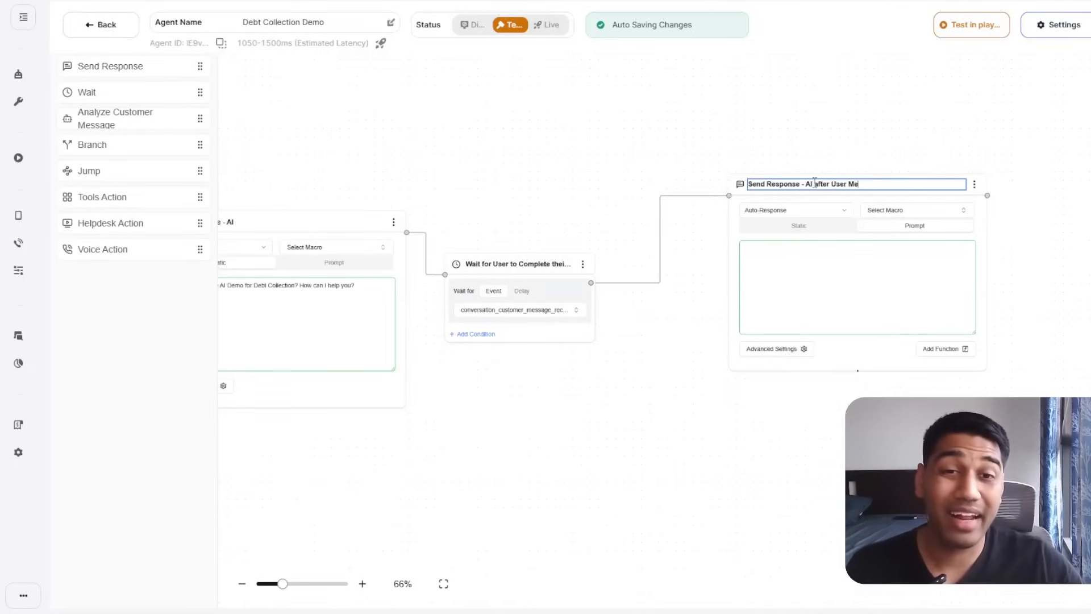
type("ssage")
left_click(730, 141)
scroll(748, 122, "left", 4)
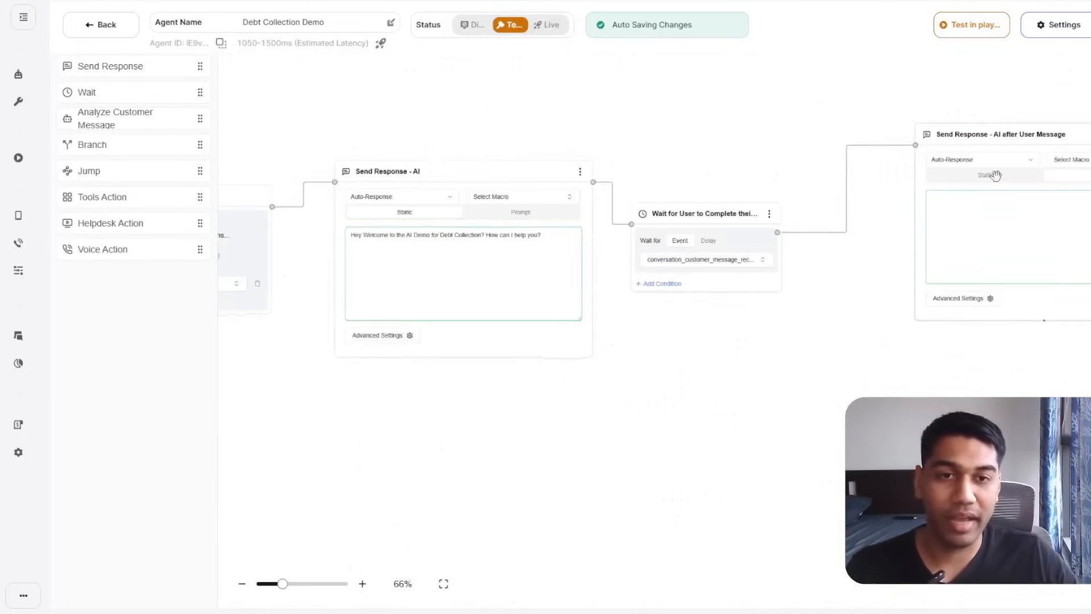
Write the second reply's prompt: a debt collection agent asking about pending debt payments.
left_click_drag(1076, 135, 974, 156)
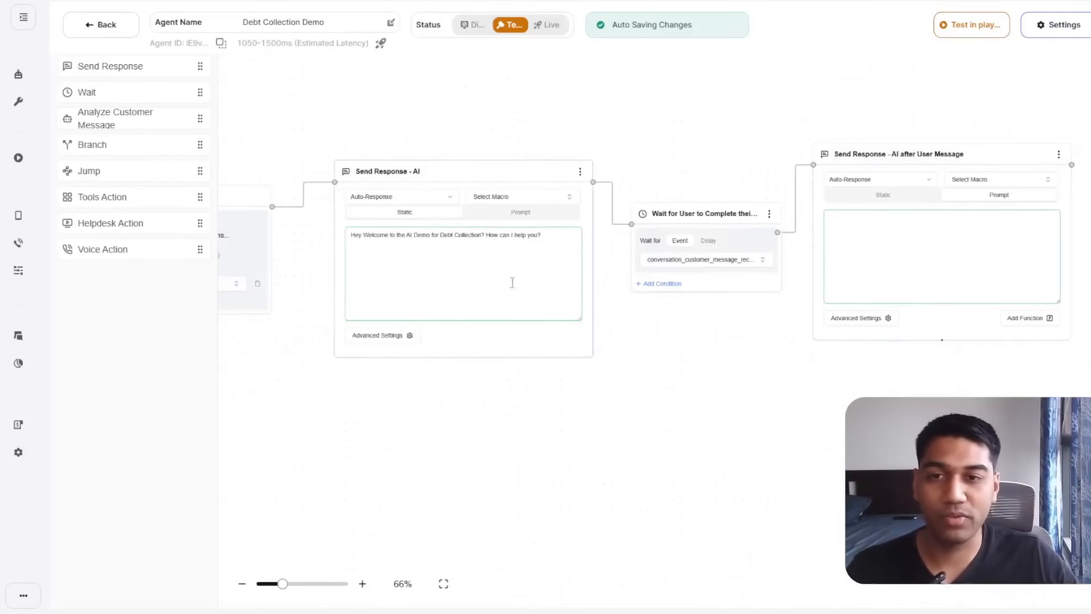
left_click(992, 238)
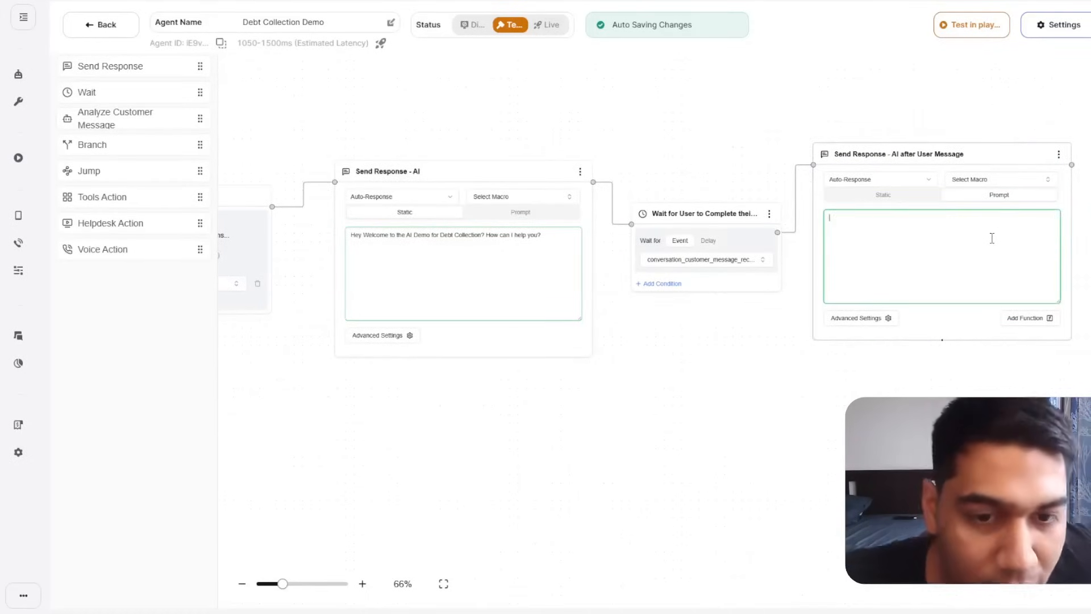
type("You are a debt collection agent answe")
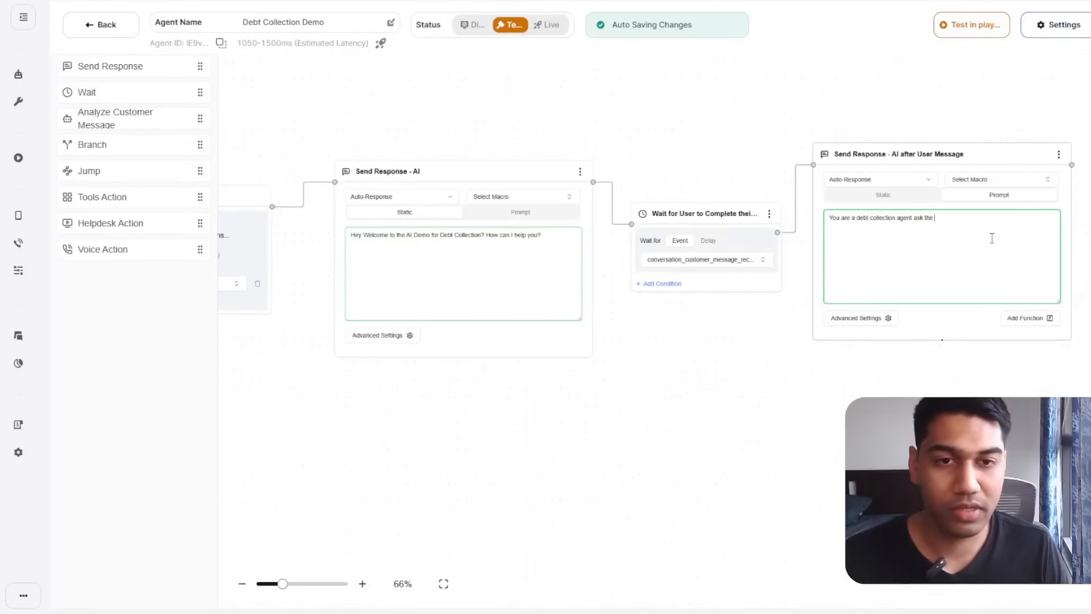
type(" they have")
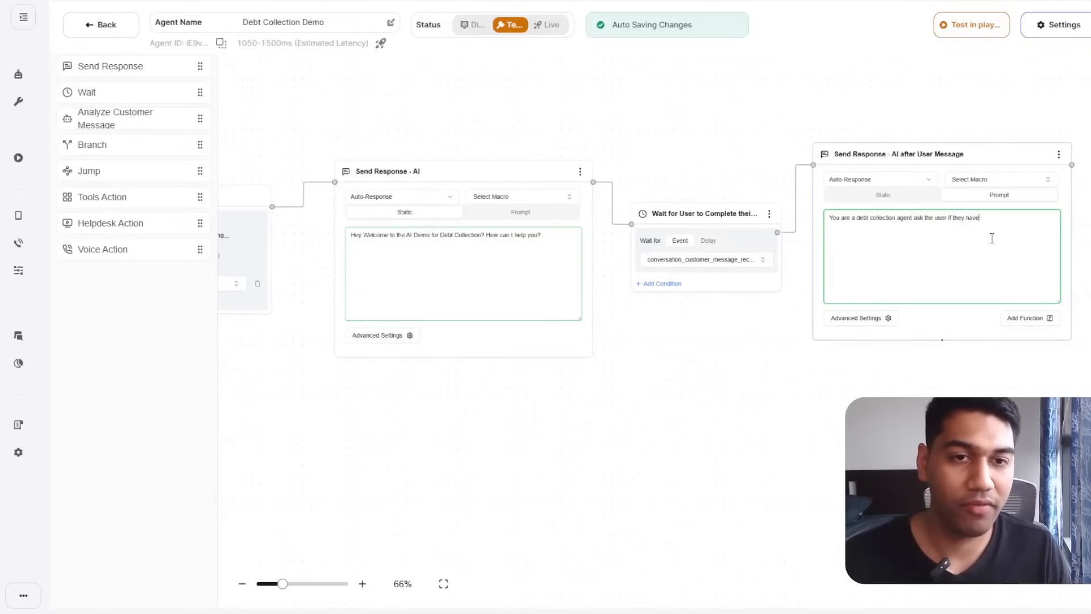
type(" any debt p")
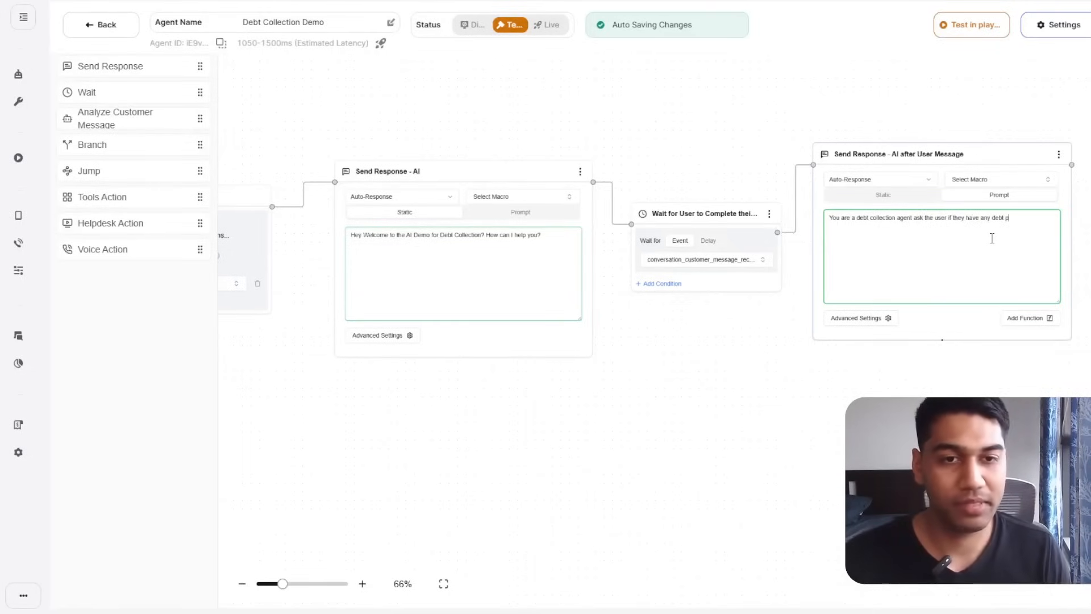
type("ayment me")
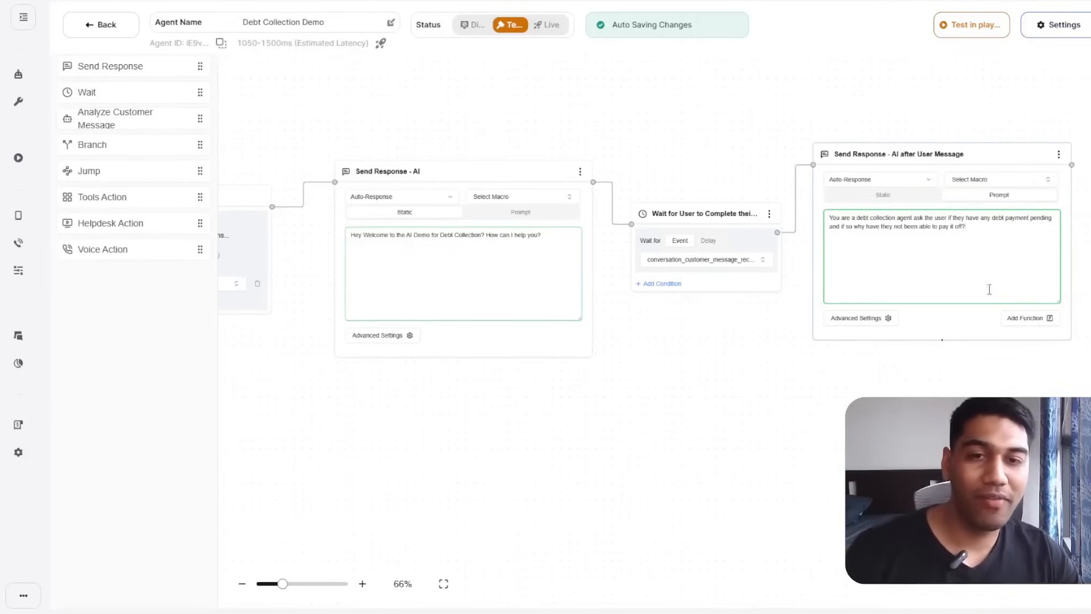
left_click(362, 585)
left_click(362, 585)
left_click(362, 585)
left_click_drag(1016, 474, 611, 568)
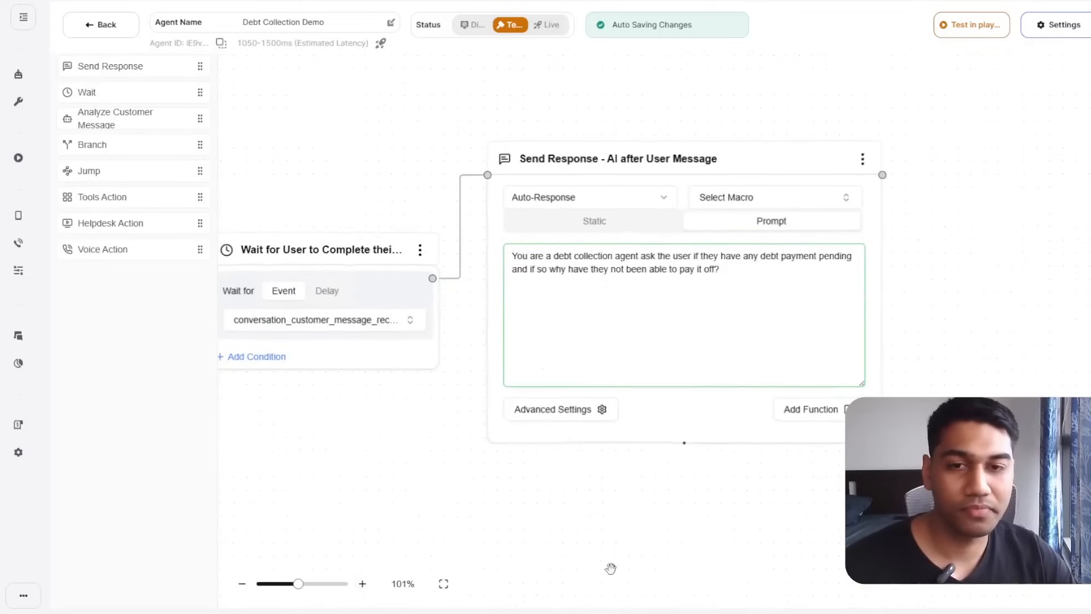
left_click(780, 268)
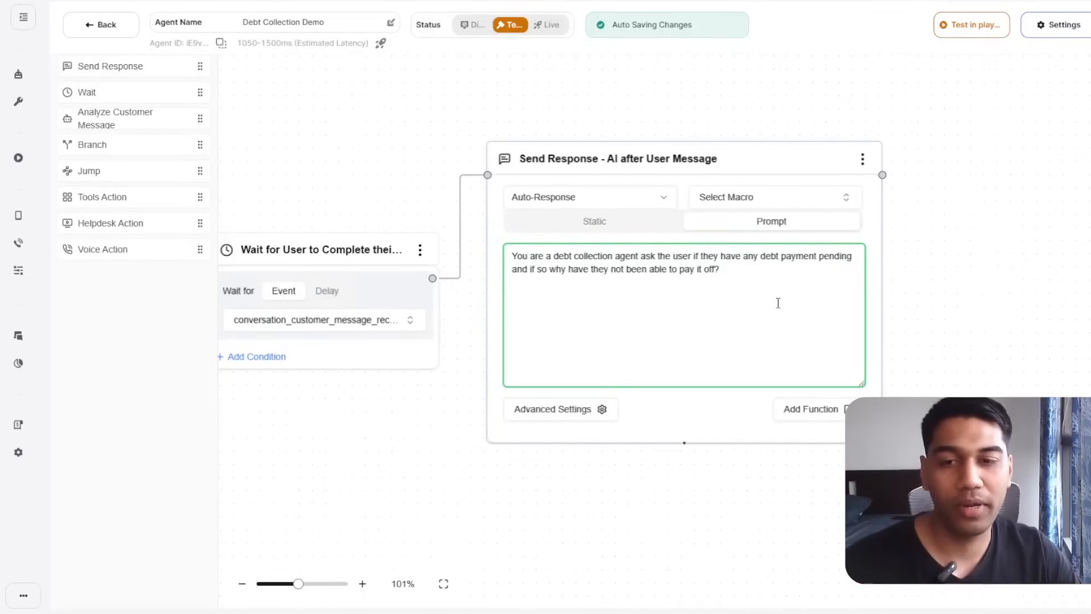
left_click_drag(740, 274, 511, 257)
left_click(764, 280)
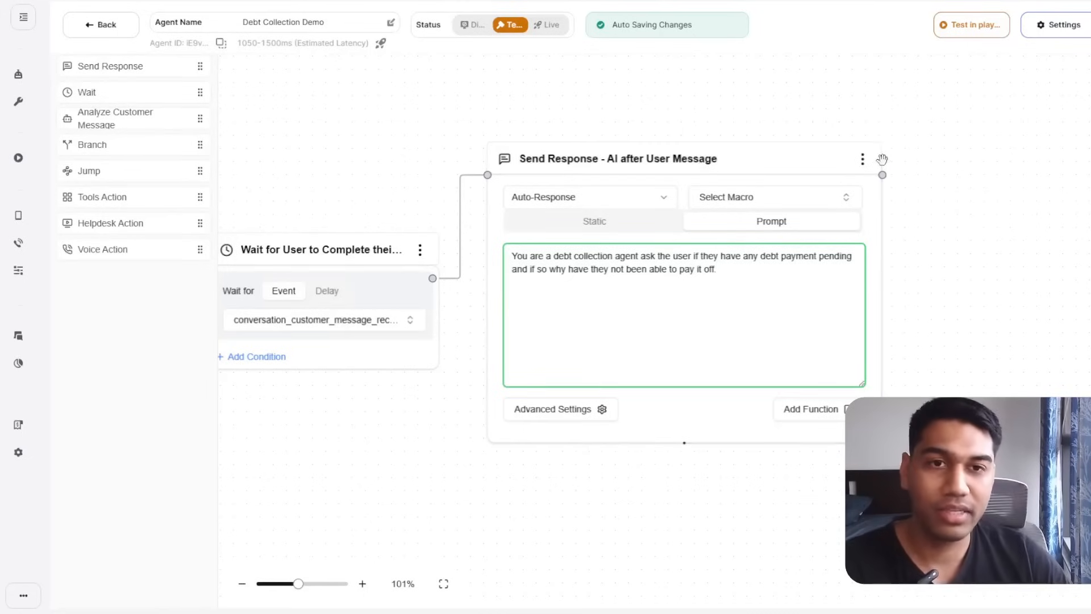
Open the agent in the test playground.
left_click_drag(931, 144, 967, 165)
left_click_drag(613, 27, 699, 60)
left_click_drag(725, 102, 837, 81)
left_click(966, 28)
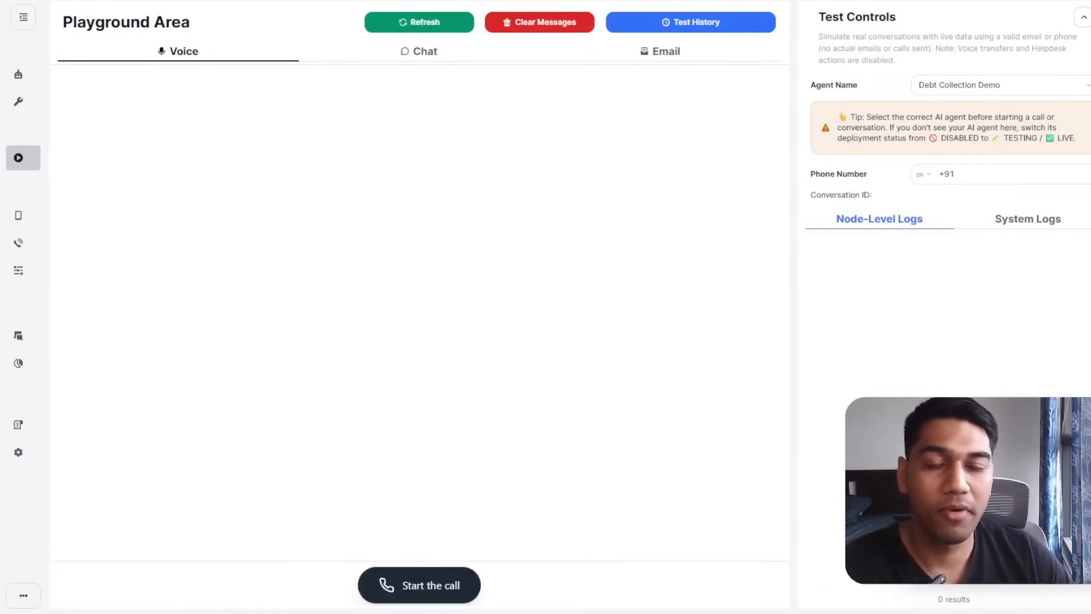
Run a test voice call with Debt Collection Demo, clear the messages, and end the call.
left_click(1001, 85)
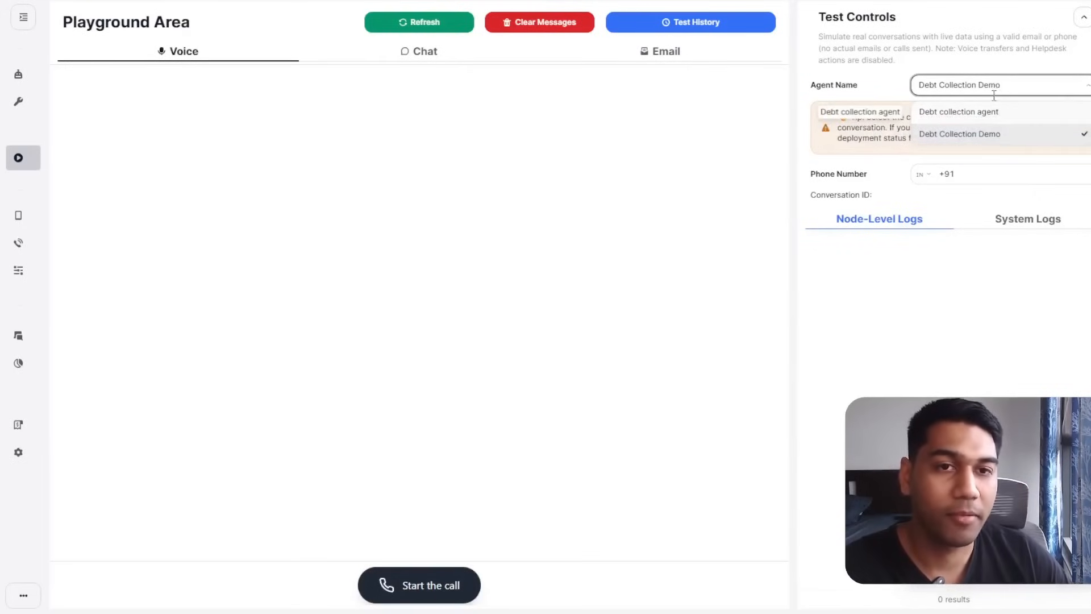
left_click(950, 319)
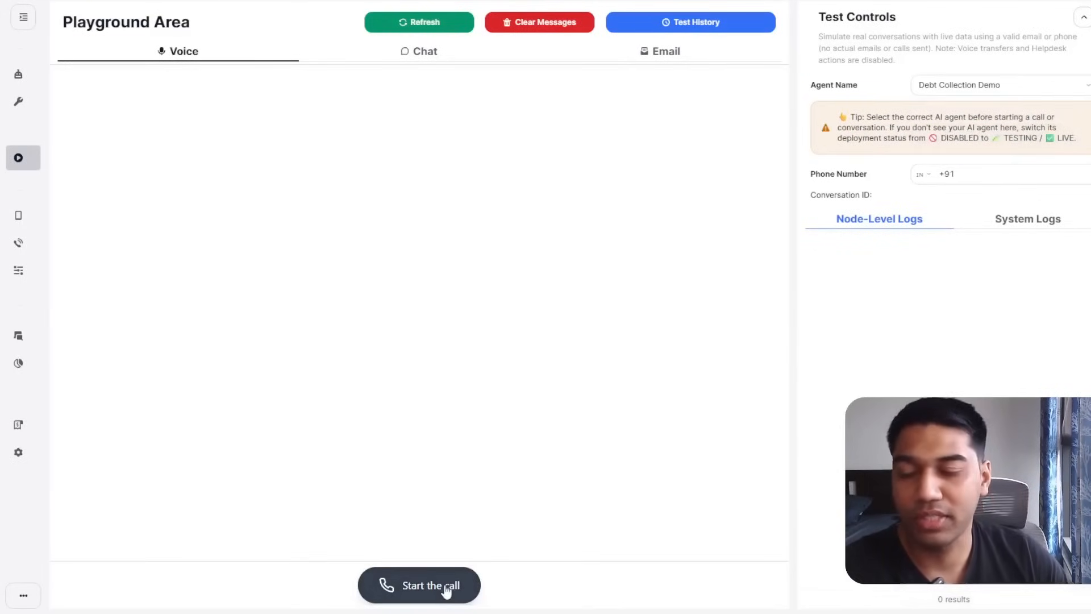
left_click(411, 573)
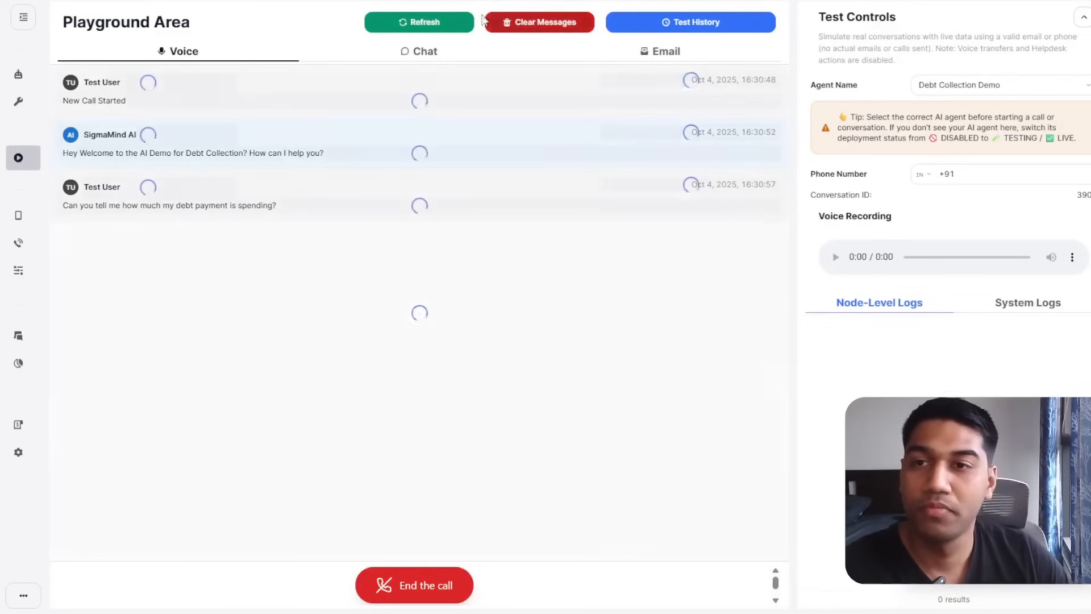
left_click(506, 28)
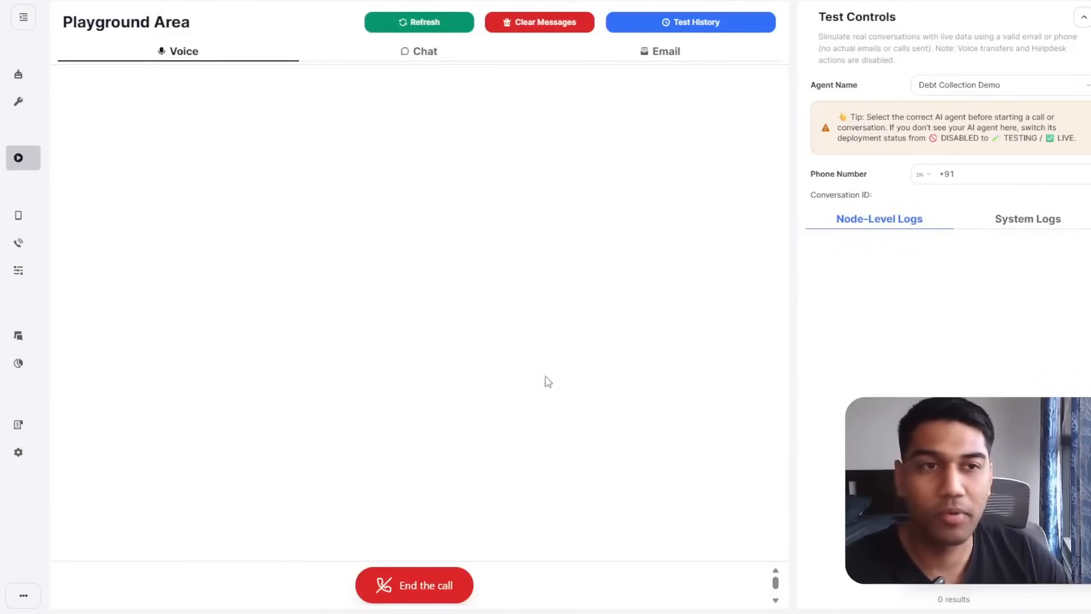
left_click(443, 599)
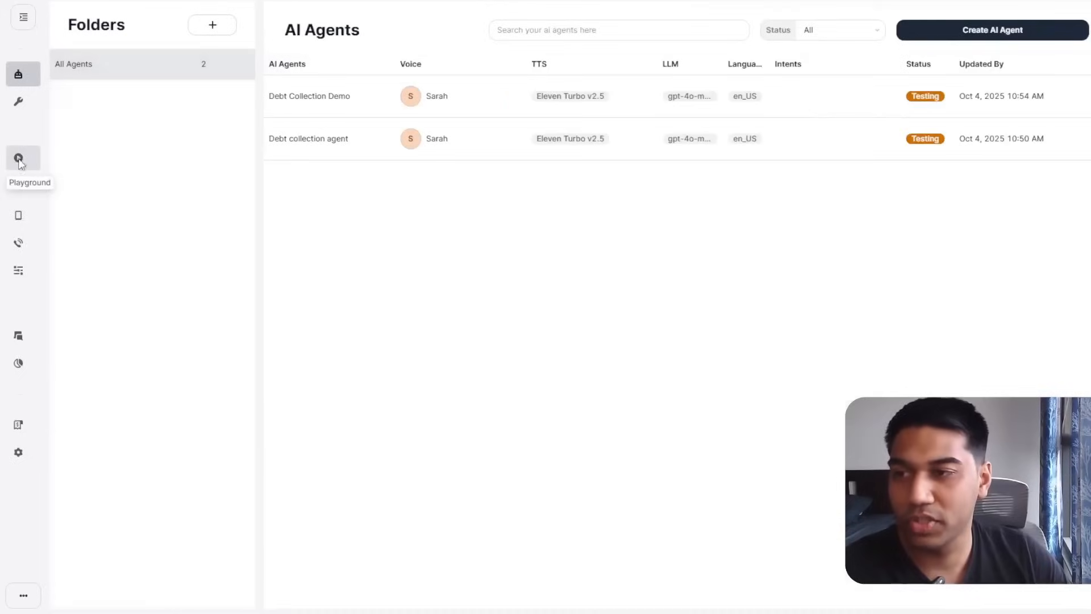
Restore test conversation 3901 from the playground's Test History.
left_click(20, 160)
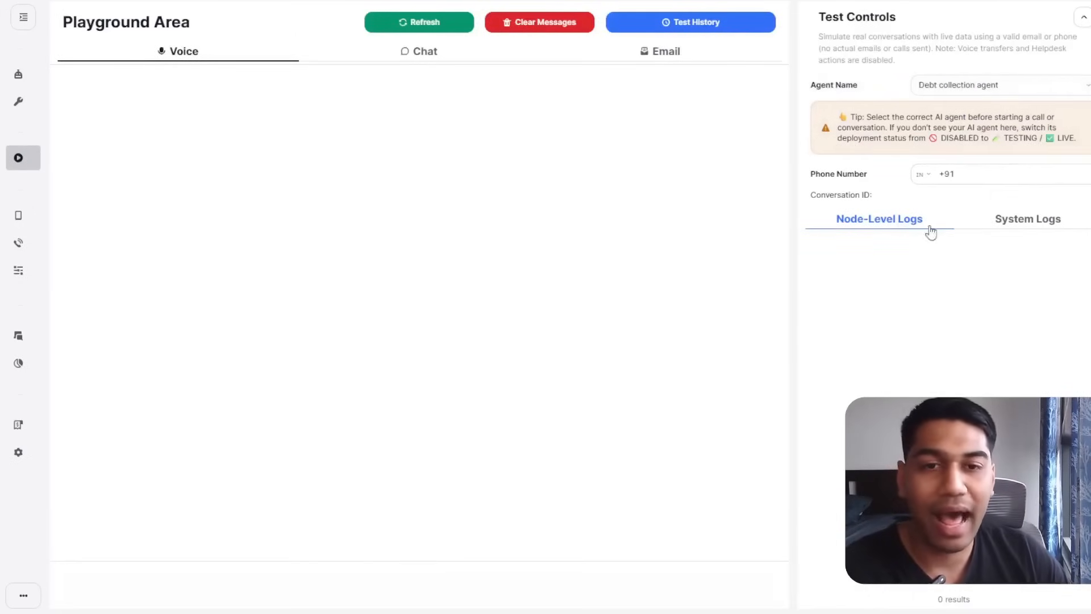
left_click(24, 17)
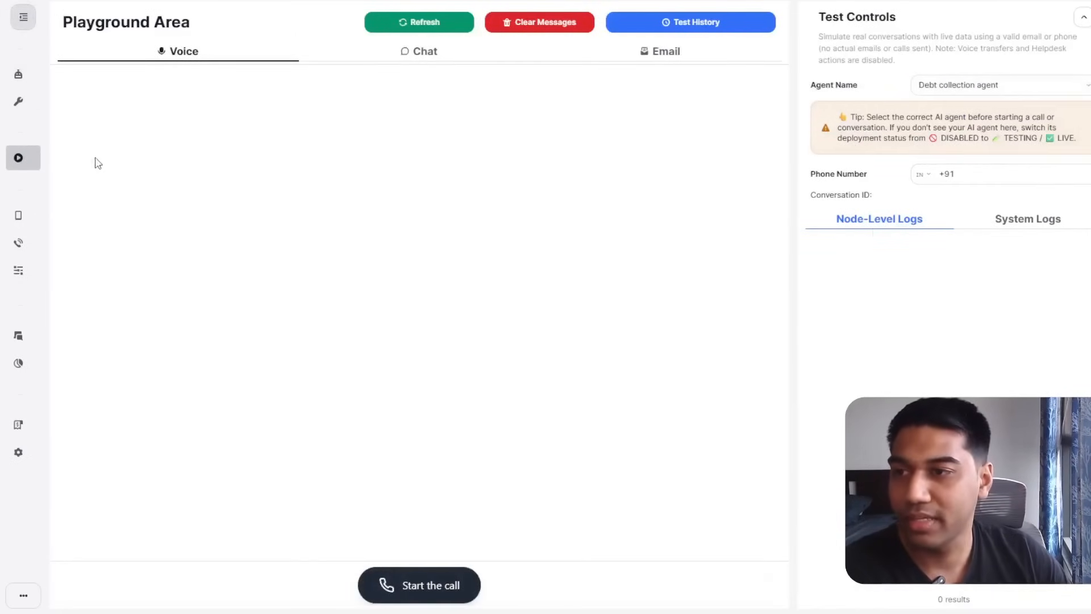
left_click(738, 22)
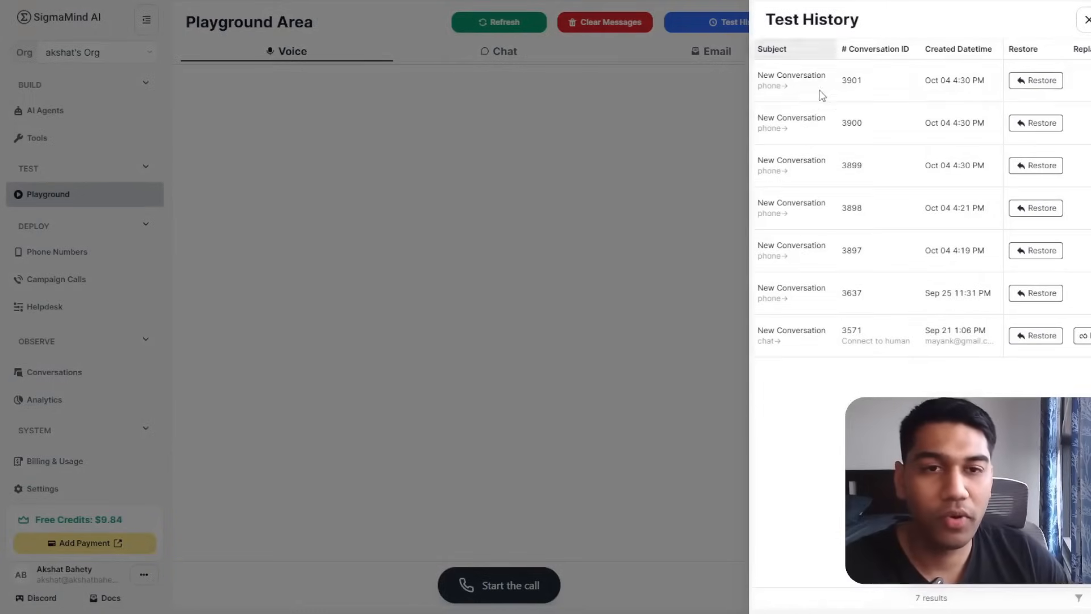
left_click(1086, 19)
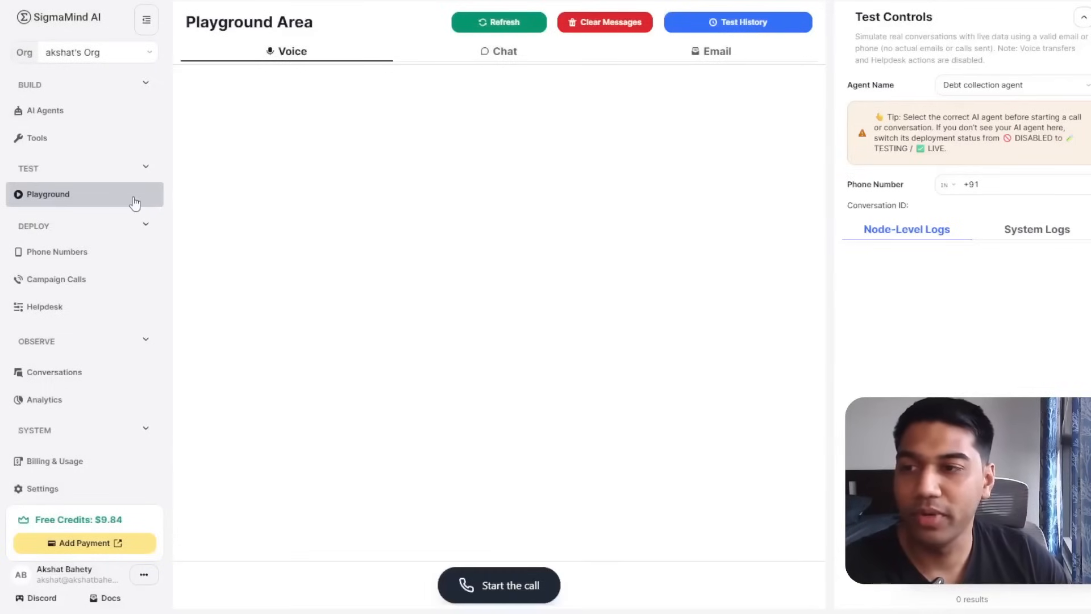
left_click(707, 17)
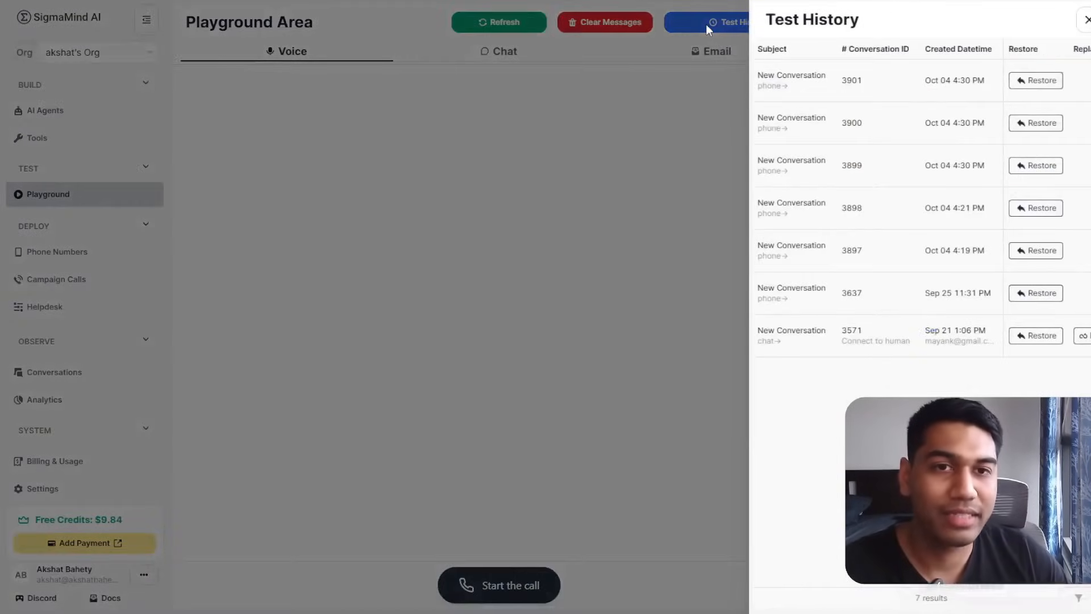
left_click(772, 90)
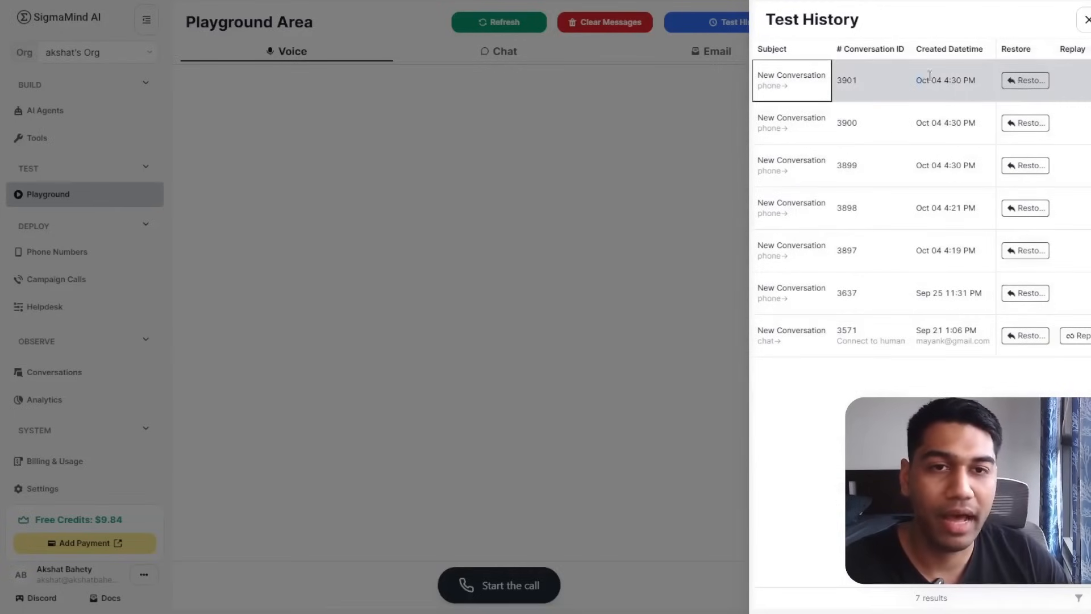
left_click(1025, 84)
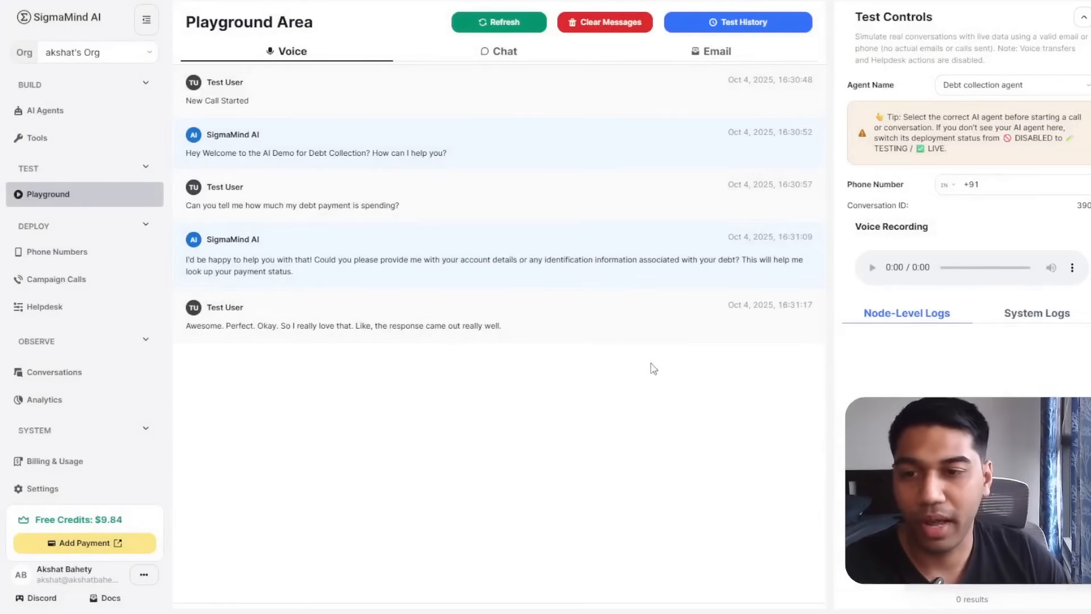
Review the restored transcript, then return to the AI Agents list.
left_click_drag(414, 292, 171, 268)
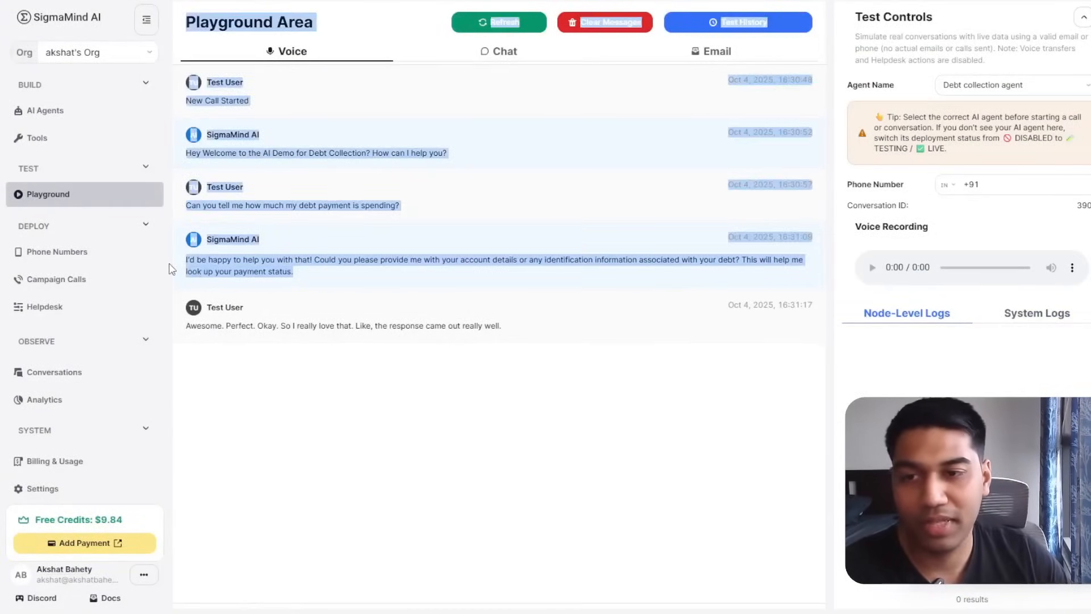
left_click_drag(557, 305, 388, 327)
left_click(518, 332)
left_click(438, 428)
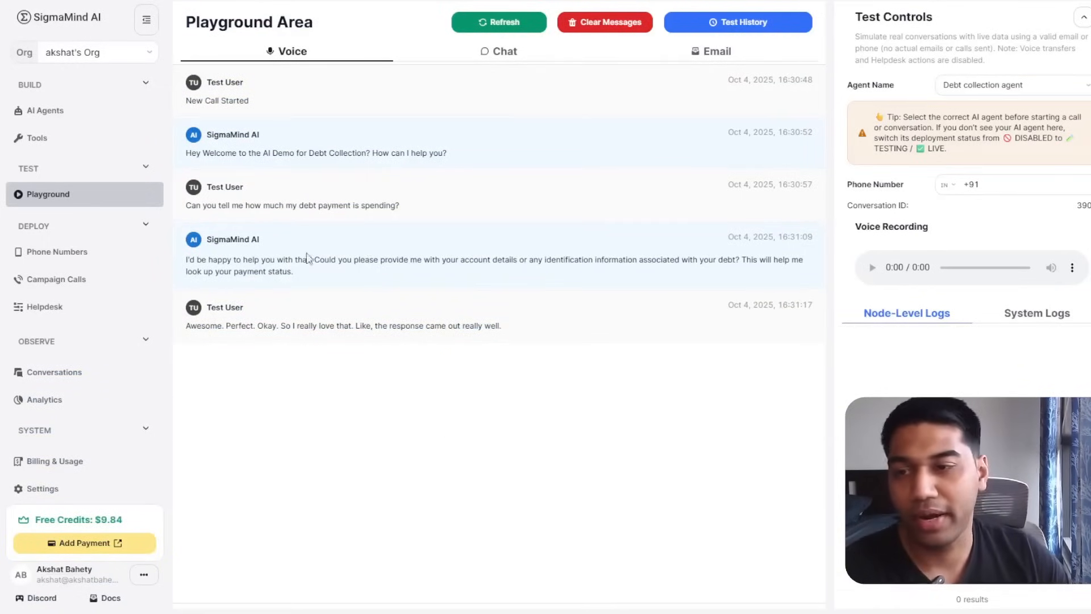
left_click(114, 113)
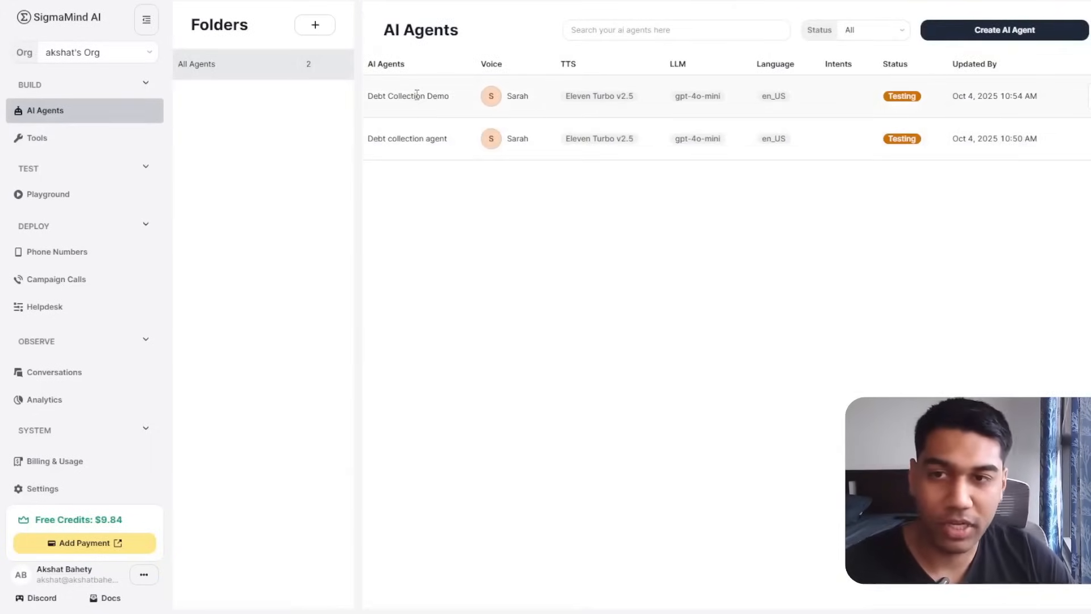
Reopen the Debt Collection Demo flow without its Settings panel, zoomed in on the Send Response - AI node.
left_click(415, 93)
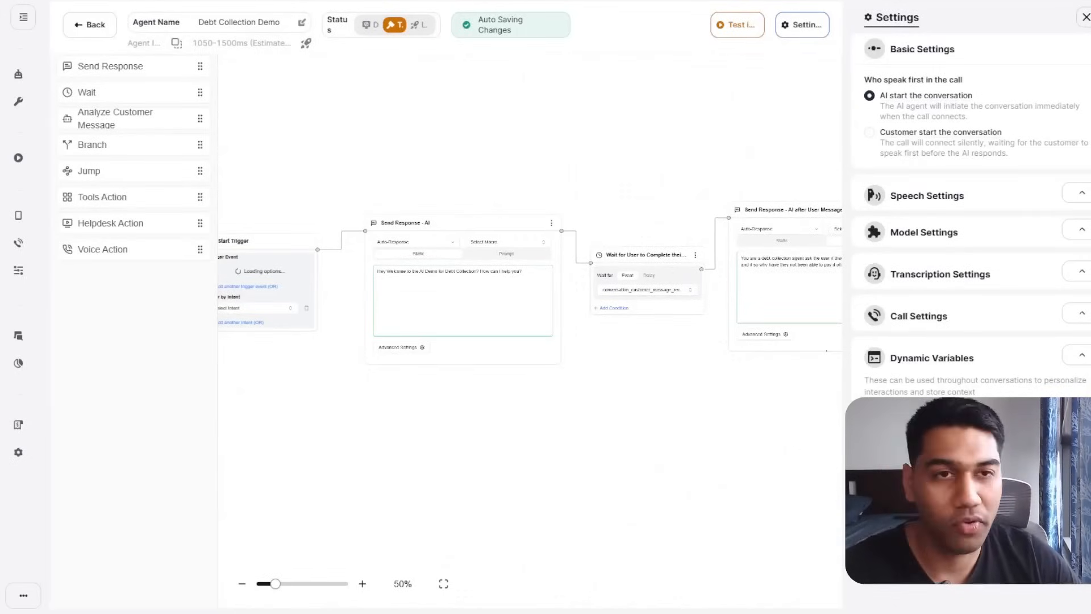
left_click(1086, 17)
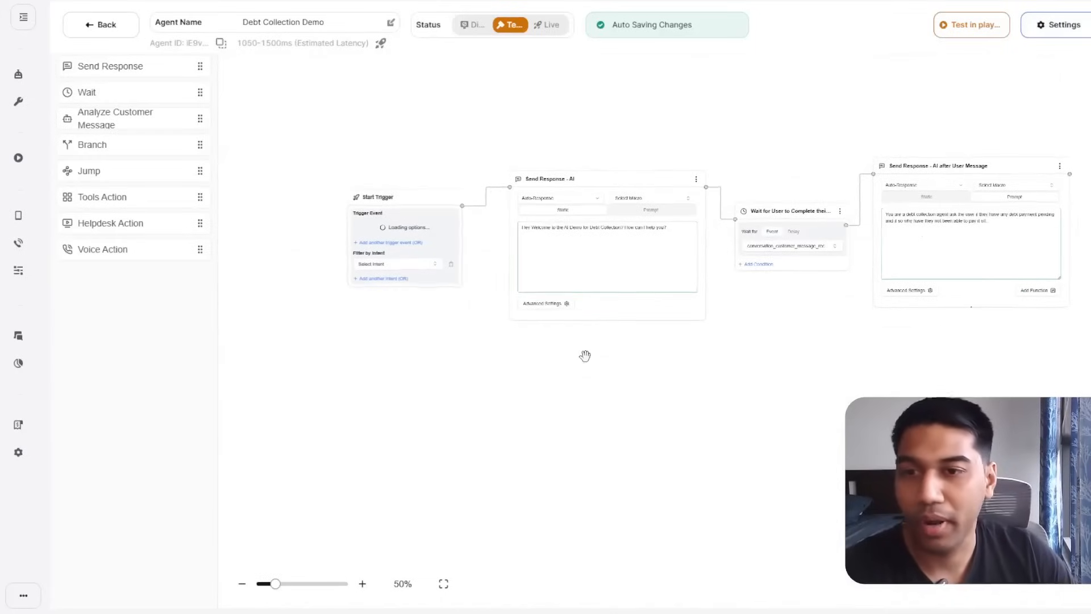
left_click(362, 584)
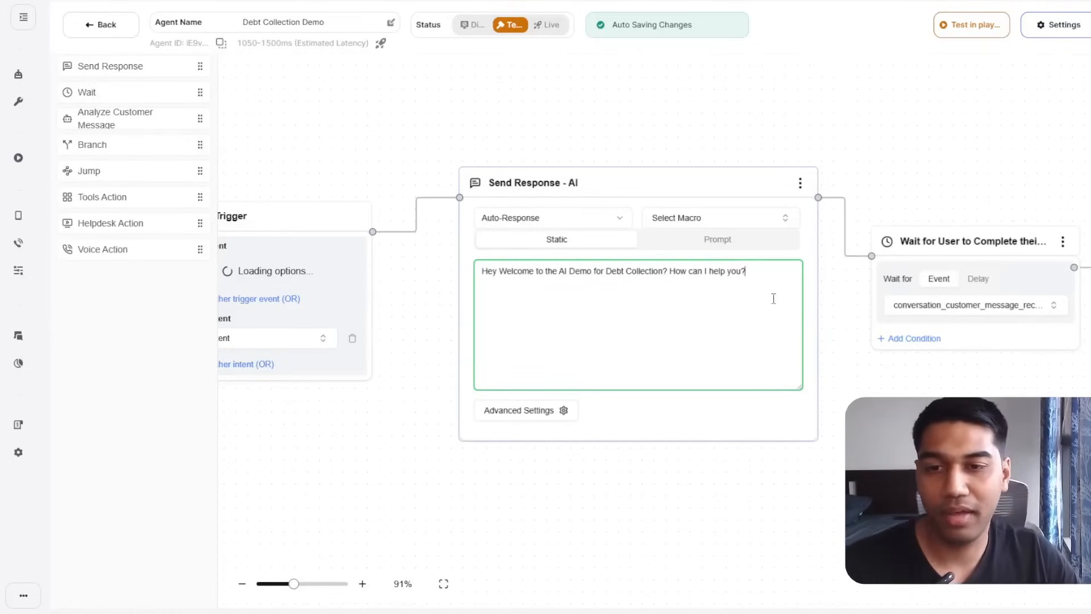
Replace the welcome text with the mortgage company's house-loan debt-payment introduction and 'Is it a good time to talk?'.
left_click_drag(773, 299, 605, 306)
left_click(599, 339)
key("ctrl+a")
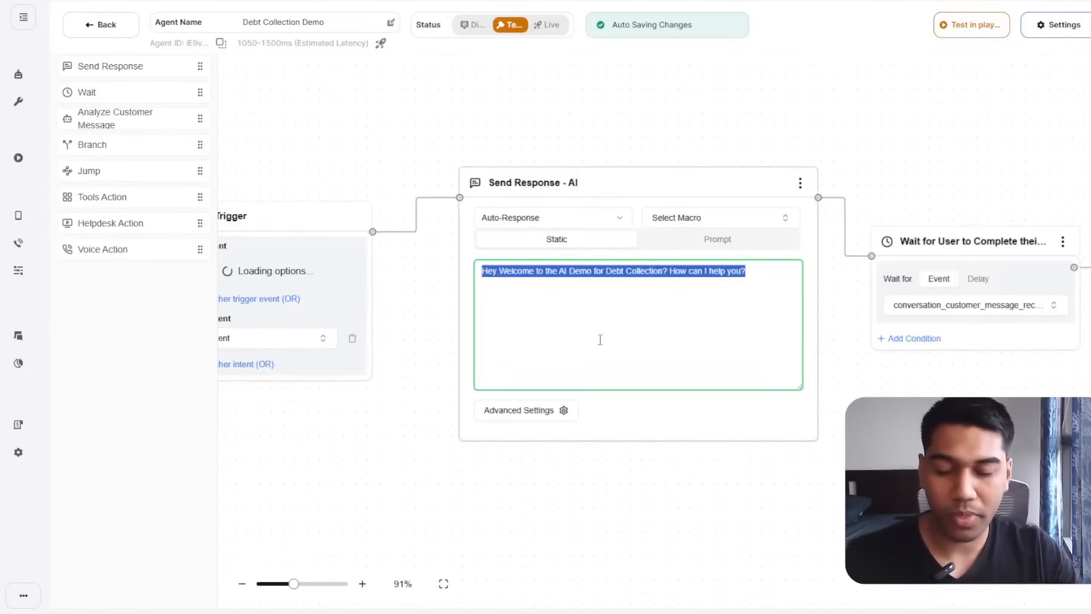
type("I am from Mortage.com")
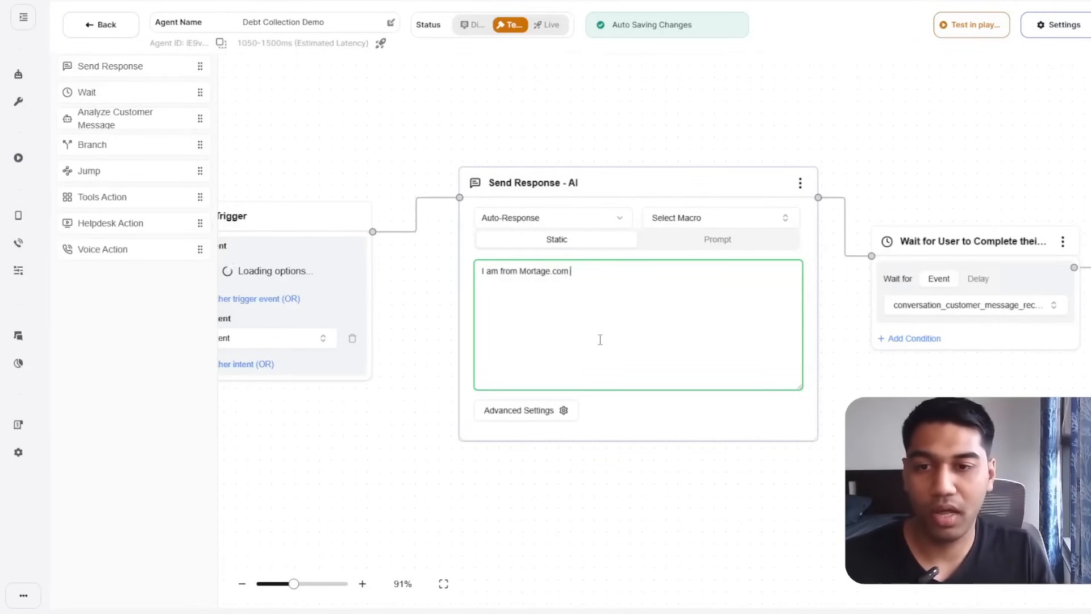
key("BackSpace")
key("BackSpace")
key("BackSpace")
key("BackSpace")
key("BackSpace")
key("BackSpace")
key("BackSpace")
key("BackSpace")
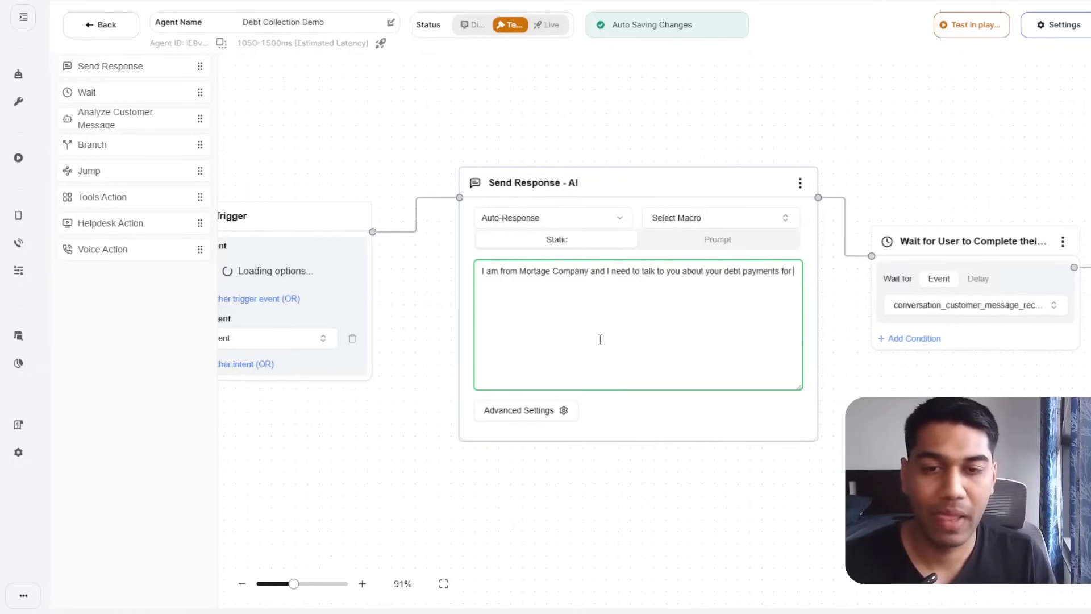
type("your house loan?")
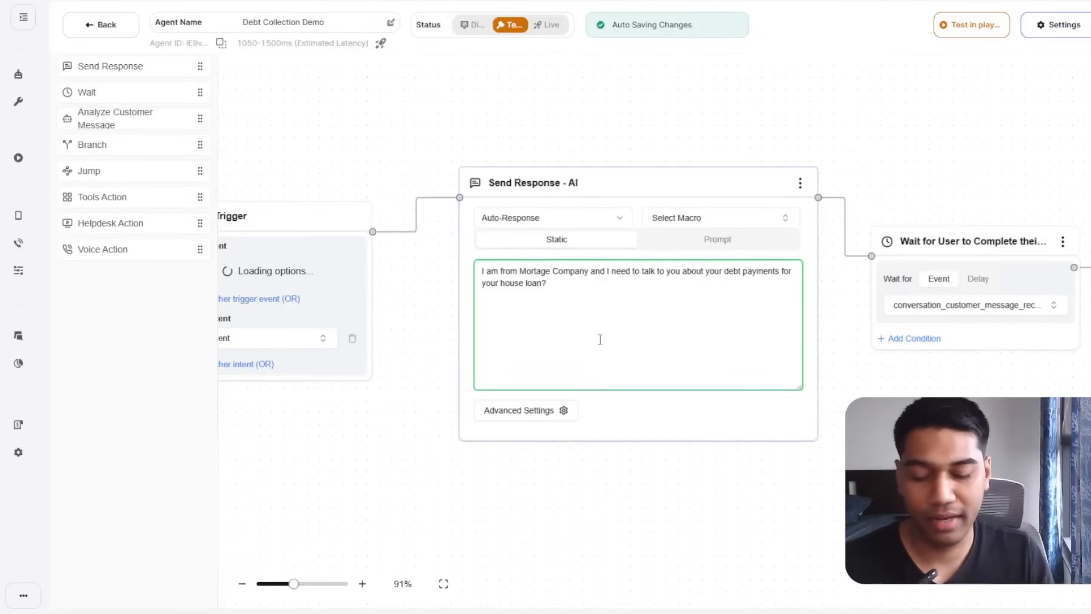
key("Return")
key("Return")
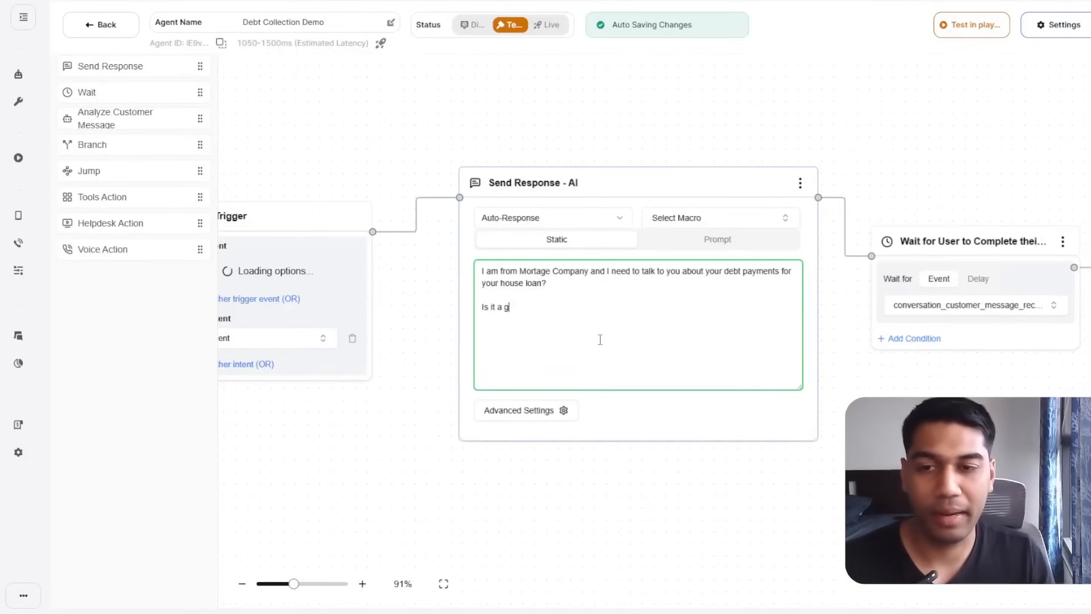
type("Is it a good time to talk?")
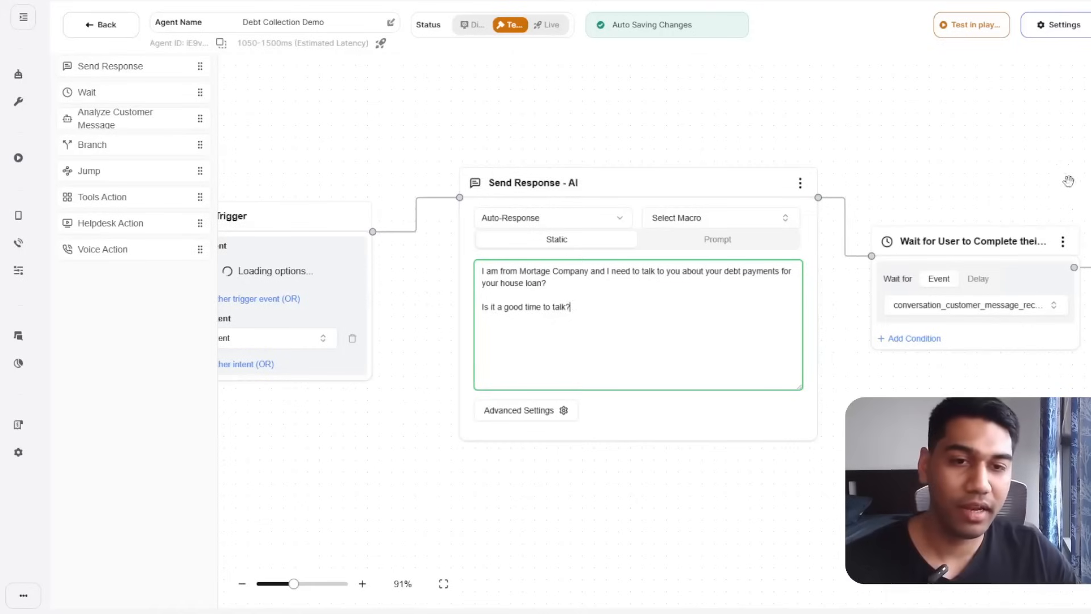
left_click_drag(998, 146, 1003, 96)
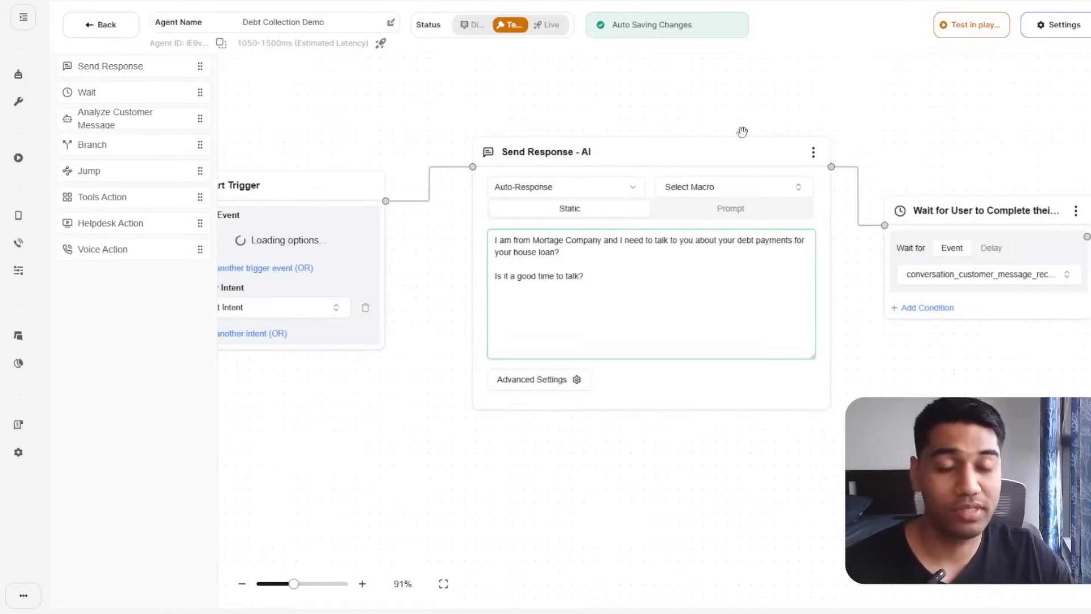
left_click_drag(742, 132, 887, 186)
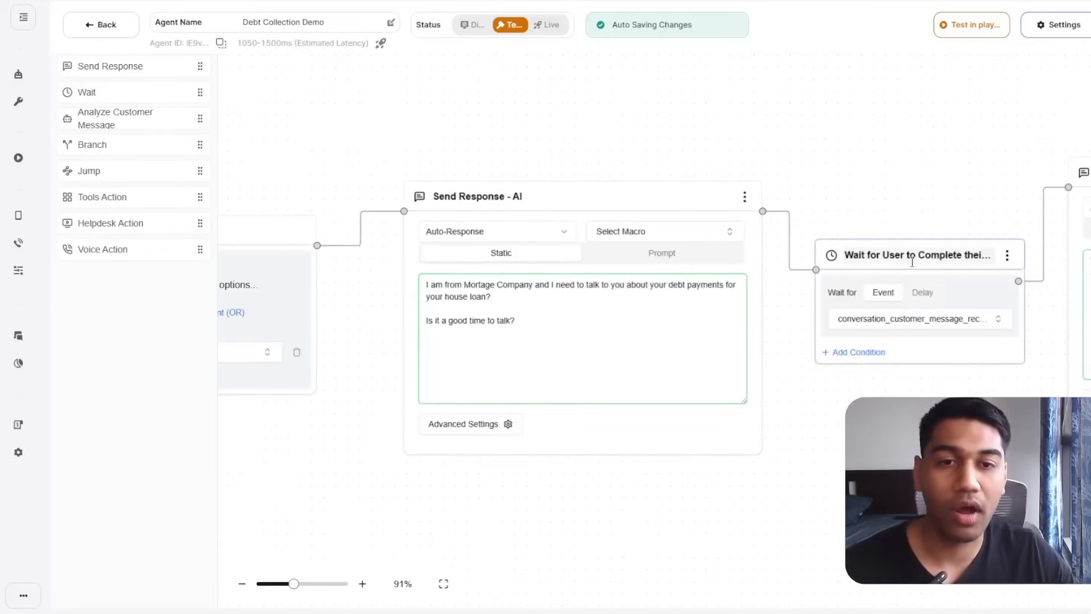
Move the Wait step higher and select the follow-up step's prompt text.
left_click_drag(950, 246, 950, 120)
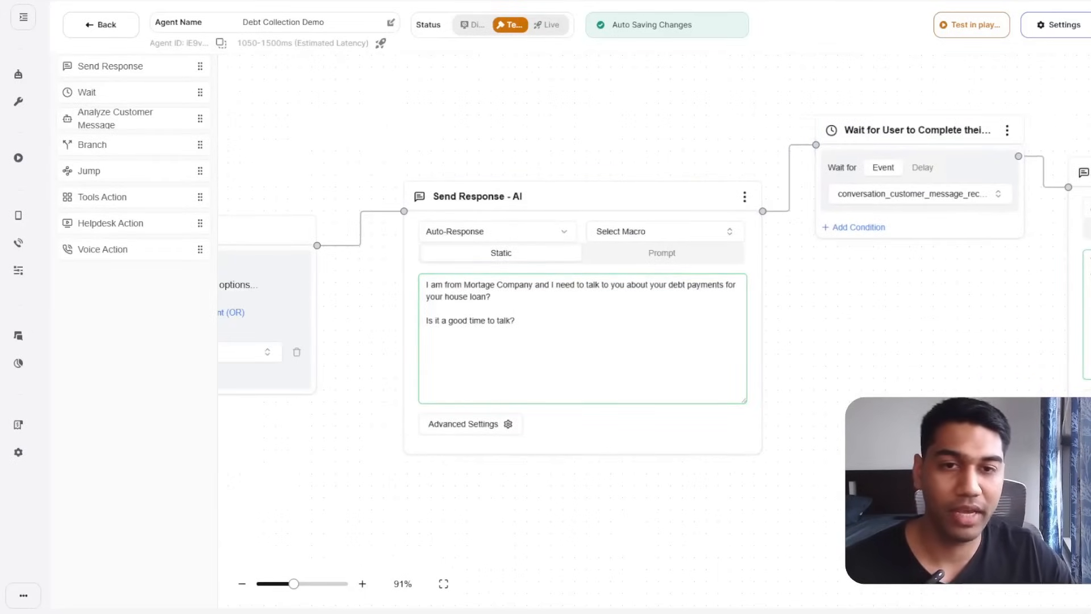
left_click_drag(955, 485, 696, 511)
left_click_drag(682, 361, 683, 295)
left_click(1003, 243)
left_click_drag(1025, 231, 832, 222)
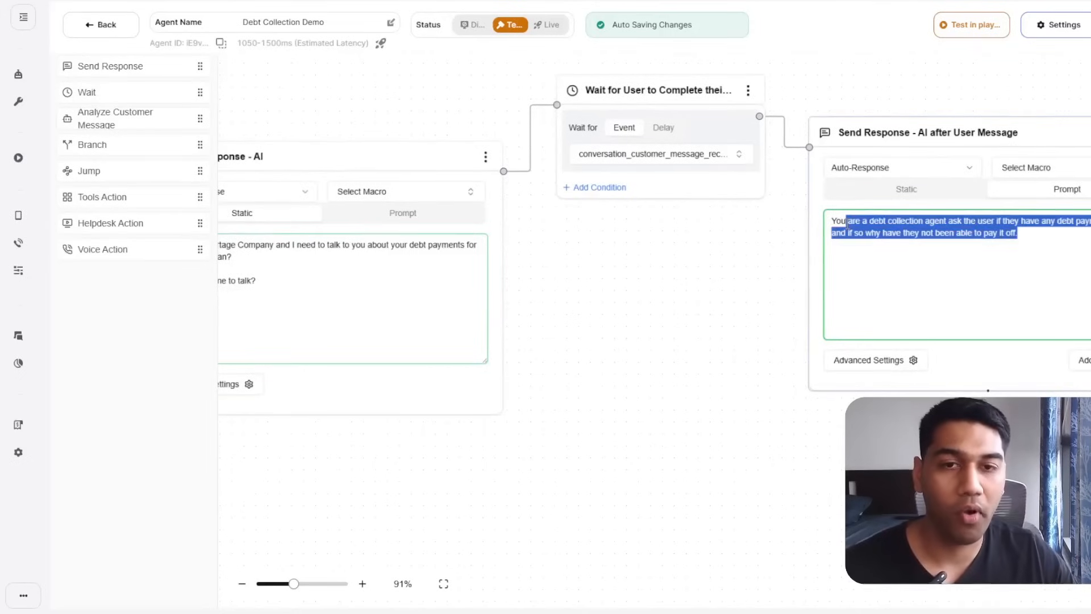
Switch the follow-up step's response mode to Draft, then back to Auto-Response.
left_click(954, 179)
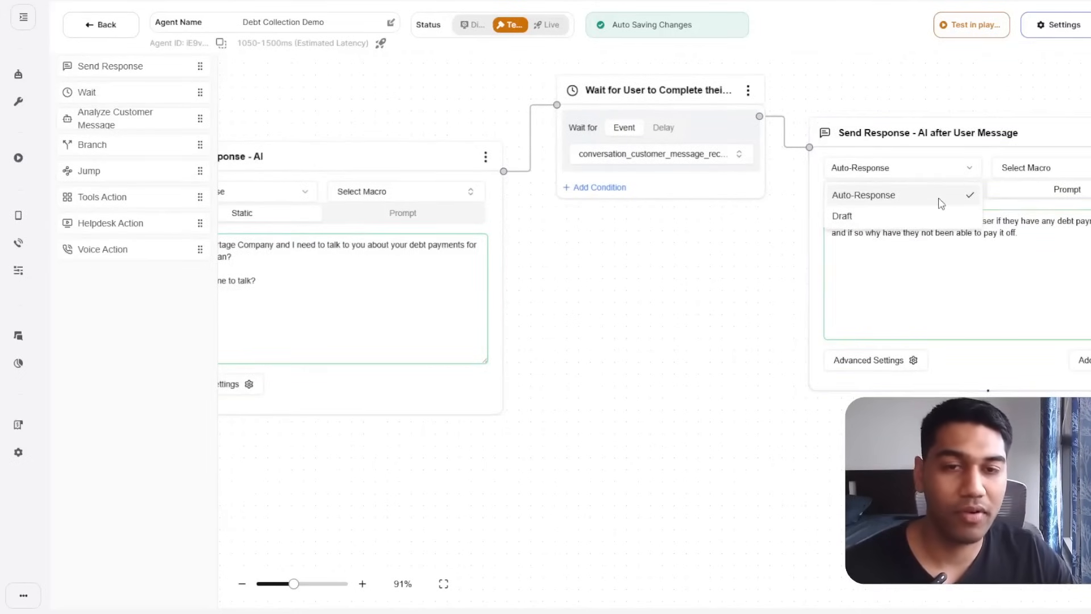
left_click(935, 195)
left_click(924, 173)
left_click(901, 216)
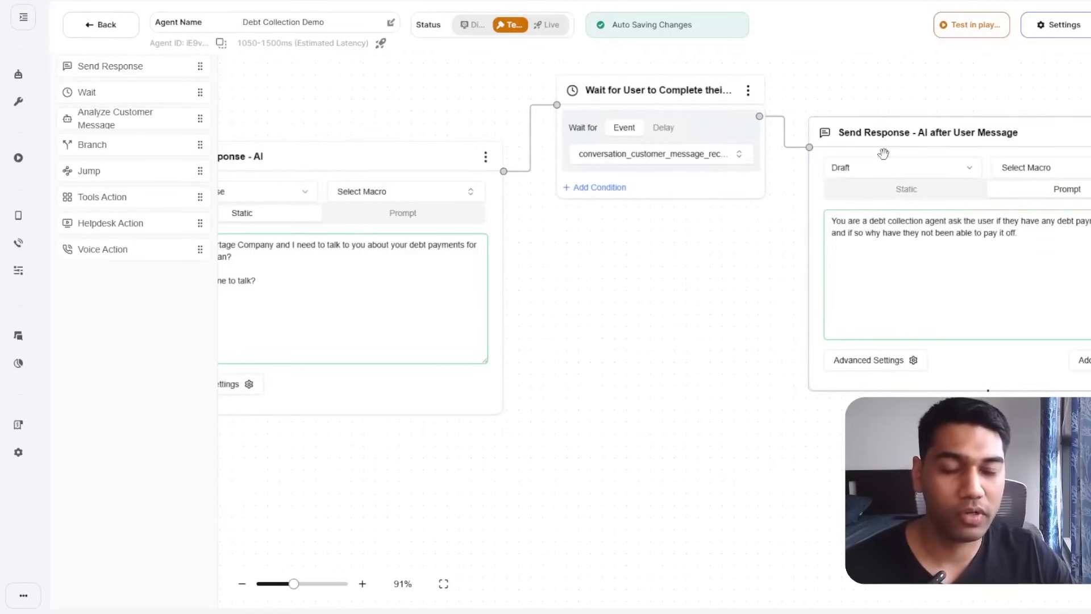
left_click(882, 165)
left_click(887, 193)
Toggle the brand persona in Advanced Settings on and off, then select the entire follow-up prompt.
left_click_drag(822, 270, 367, 263)
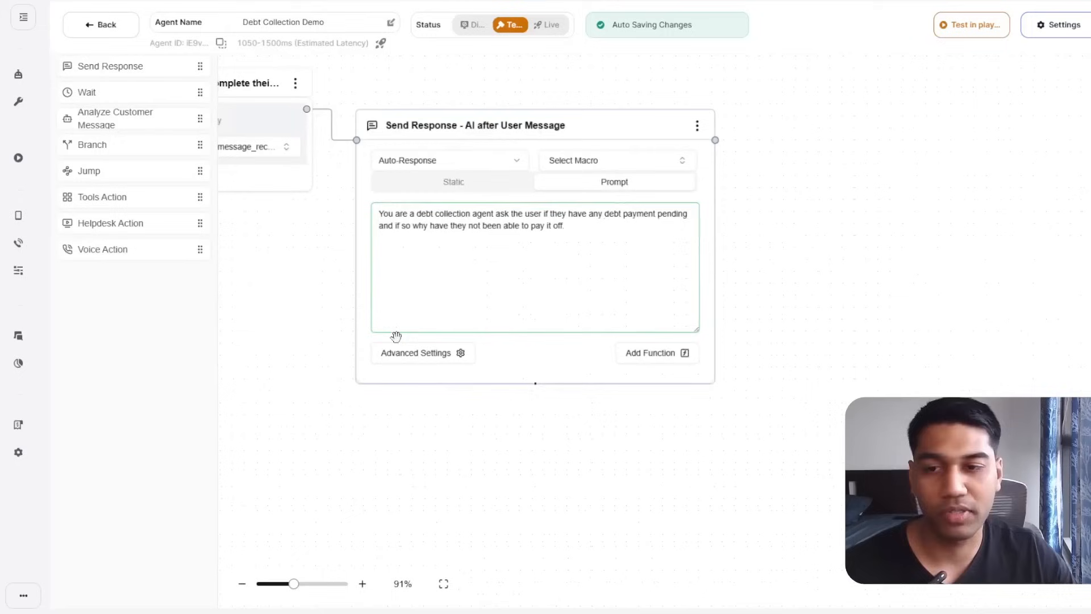
left_click(420, 356)
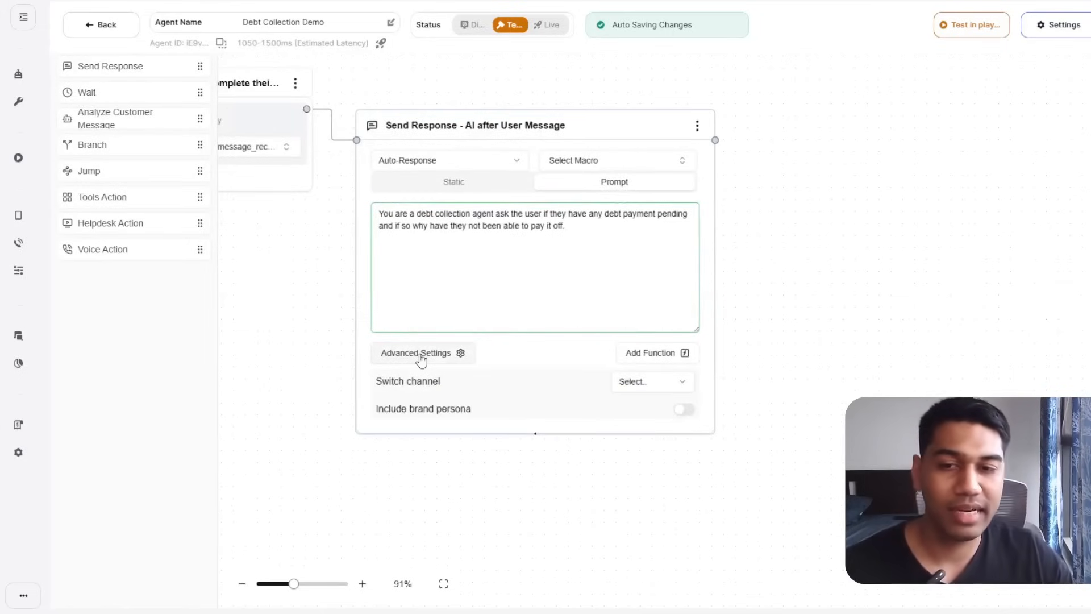
left_click(679, 416)
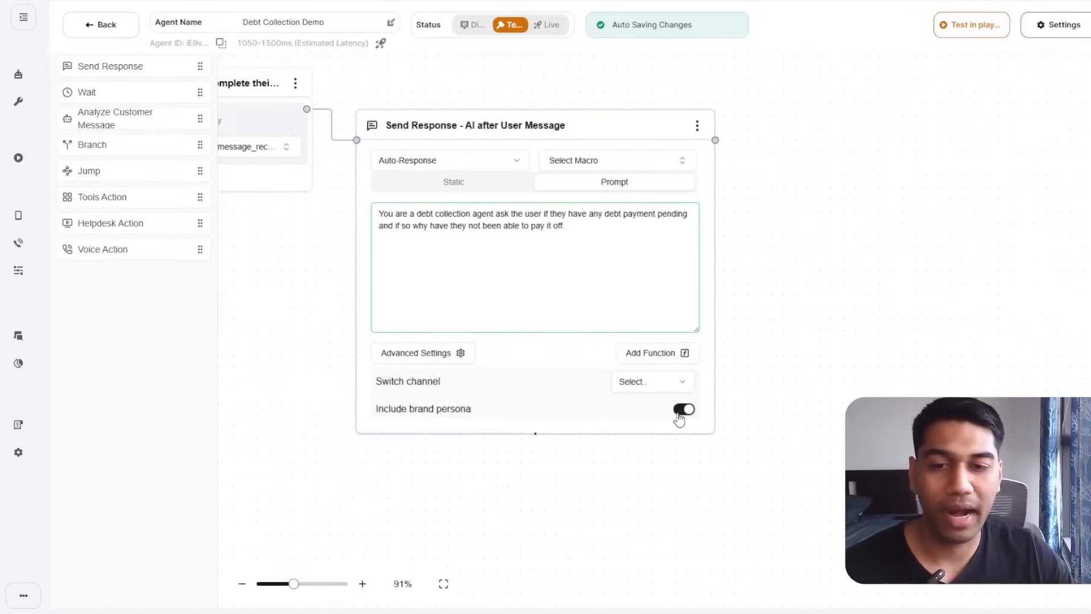
left_click(680, 414)
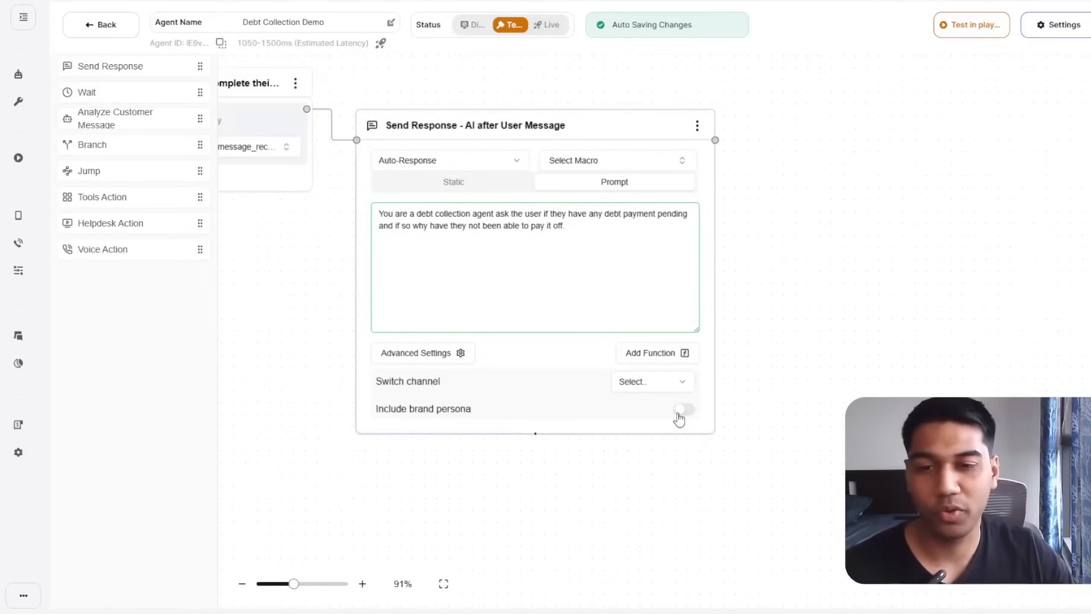
left_click(456, 353)
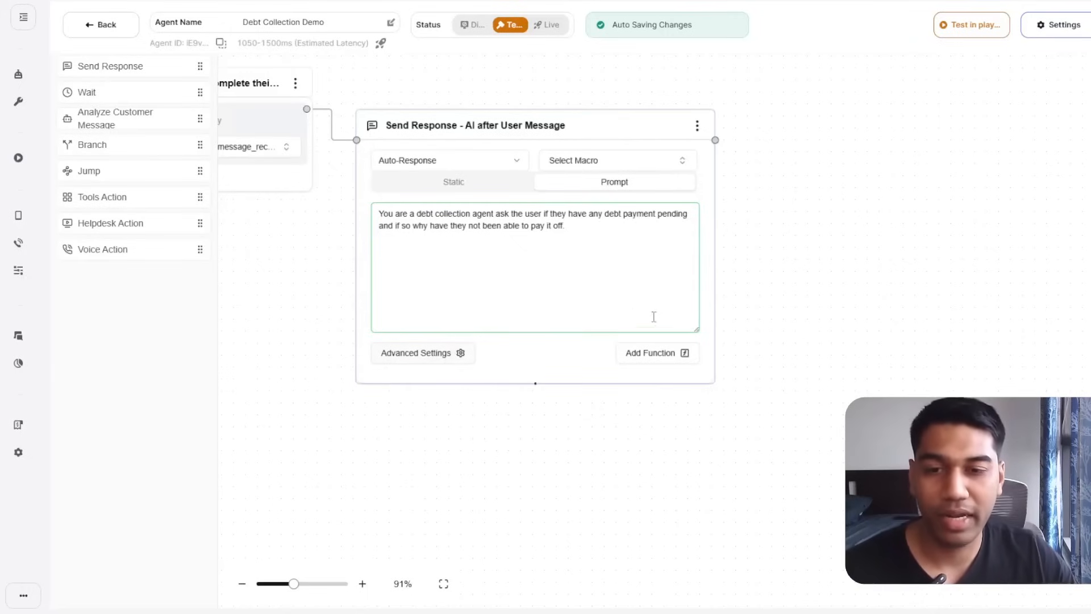
left_click(645, 355)
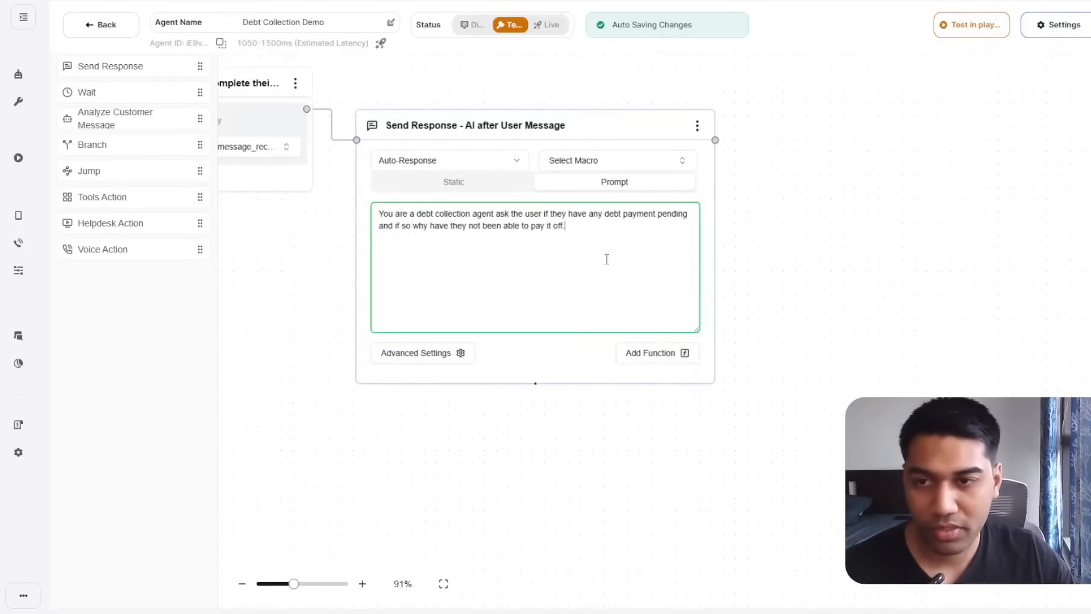
left_click_drag(606, 258, 353, 222)
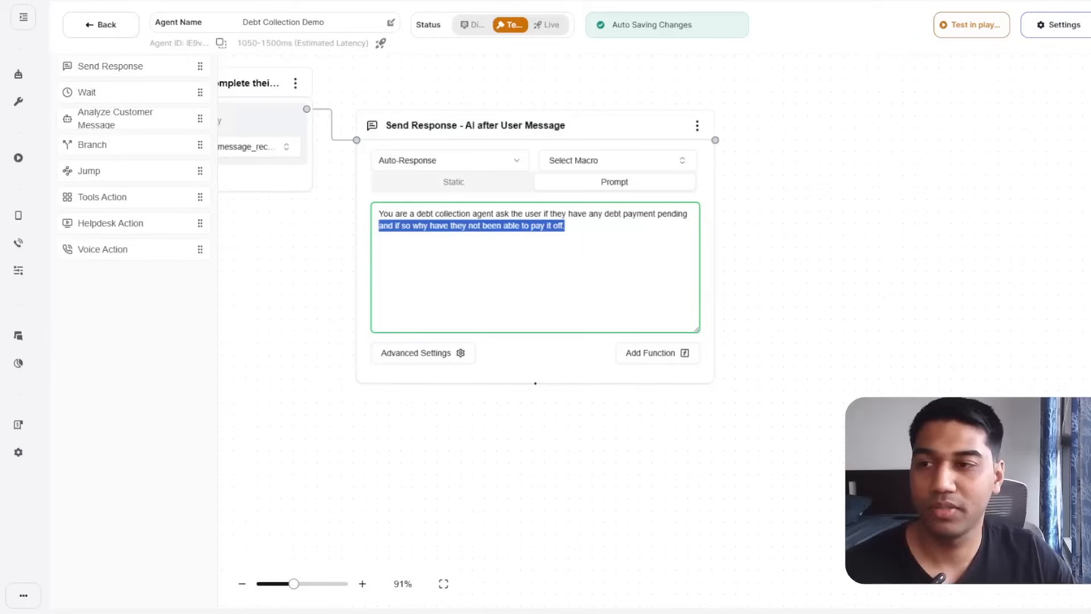
left_click_drag(655, 258, 376, 212)
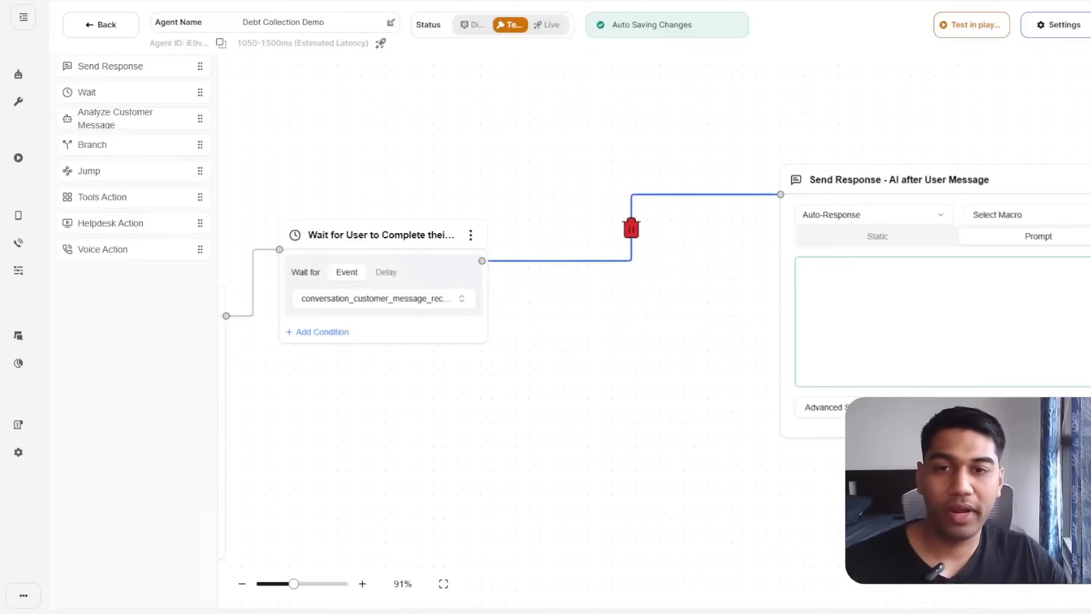
Replace the Wait-to-follow-up link with a new Analyze Customer Message step connected after Wait.
left_click(631, 228)
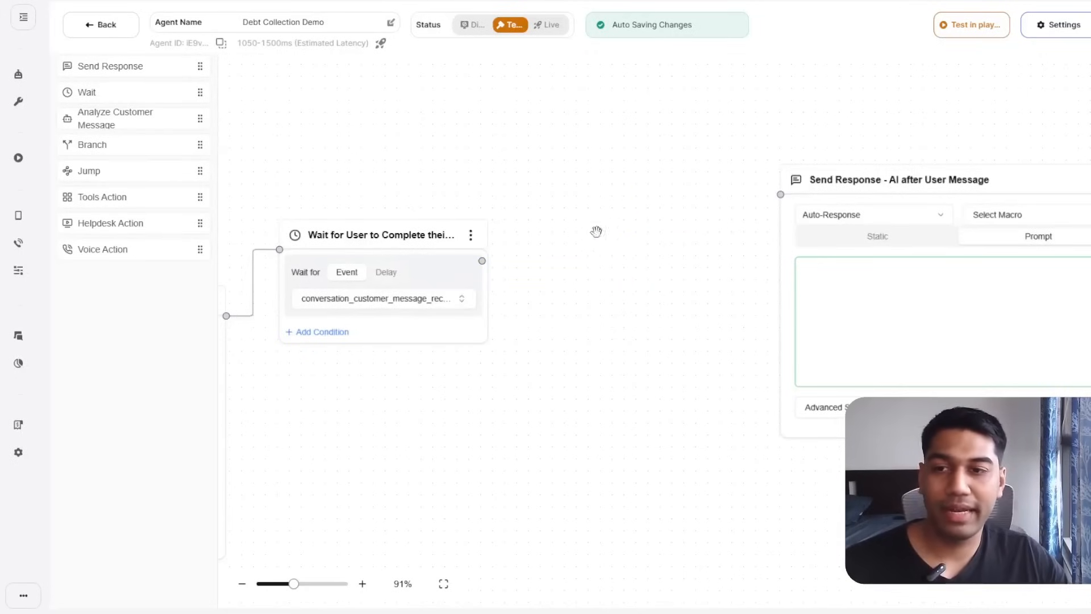
left_click_drag(560, 281, 664, 245)
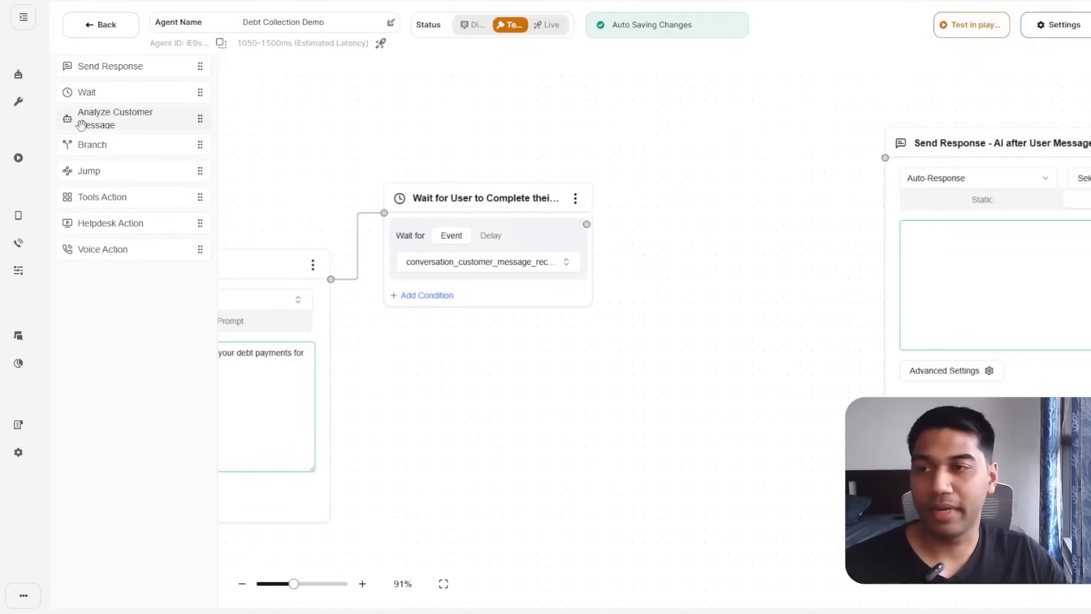
left_click_drag(83, 122, 787, 112)
left_click_drag(646, 278, 641, 275)
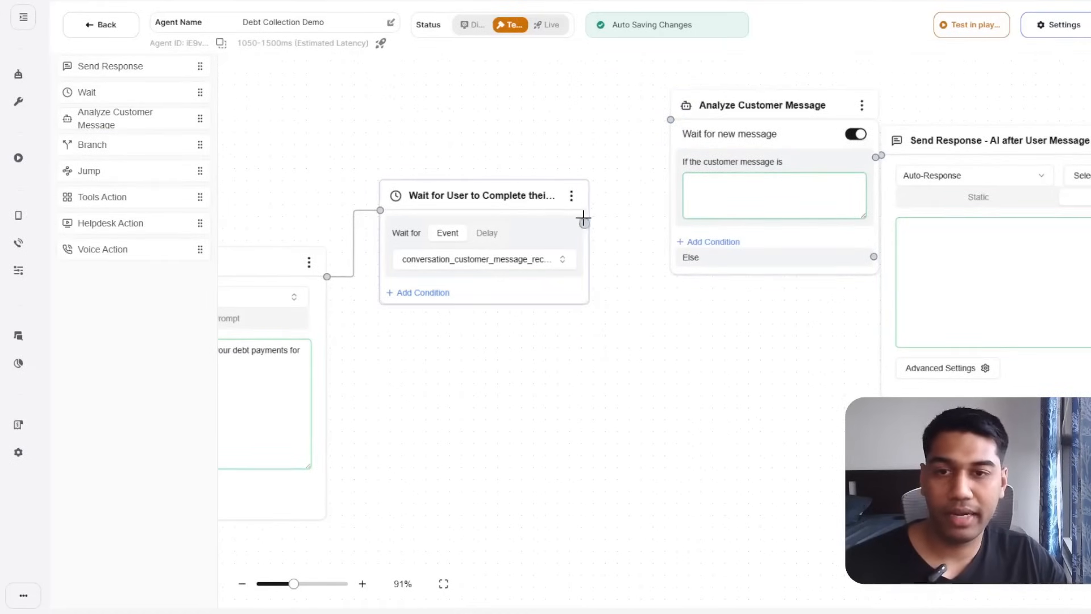
left_click_drag(582, 219, 670, 121)
left_click_drag(413, 202, 562, 152)
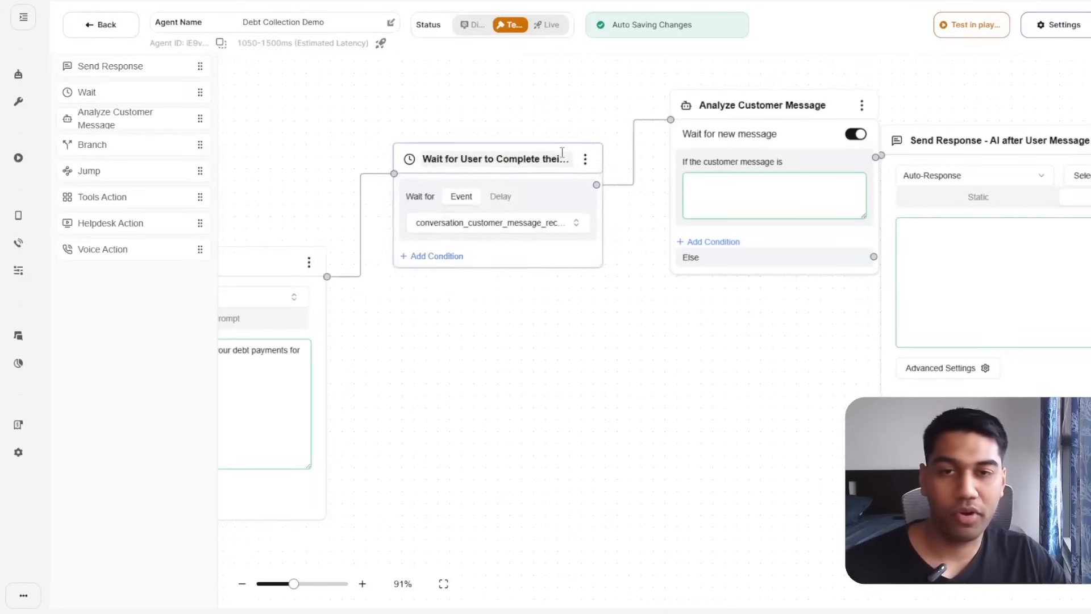
Turn off waiting for a new message and set If 'okay to talk' / Else if 'not interested right now' conditions.
left_click(856, 135)
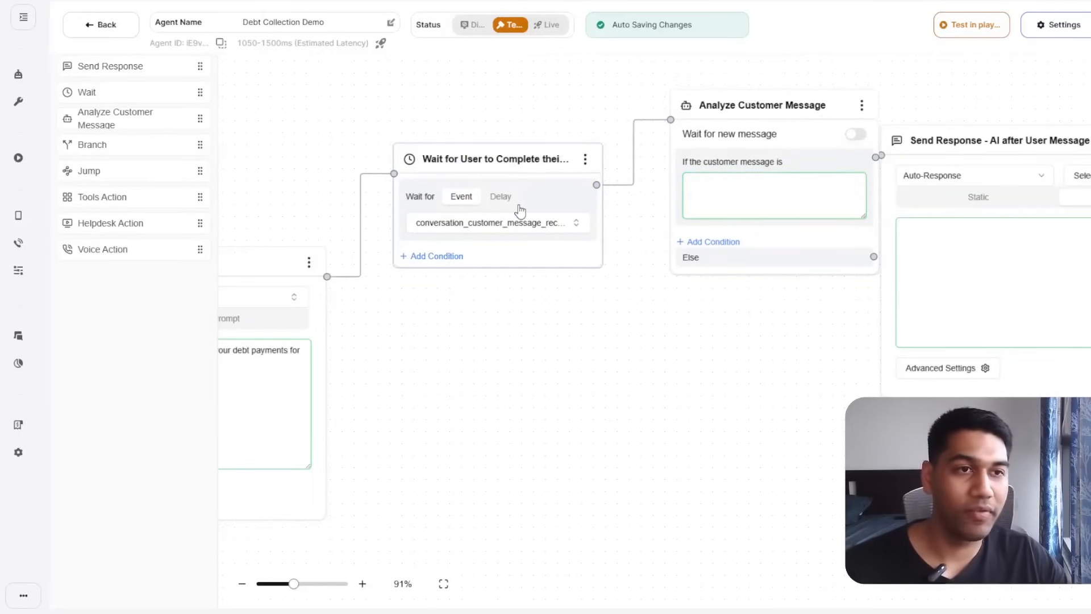
left_click(752, 210)
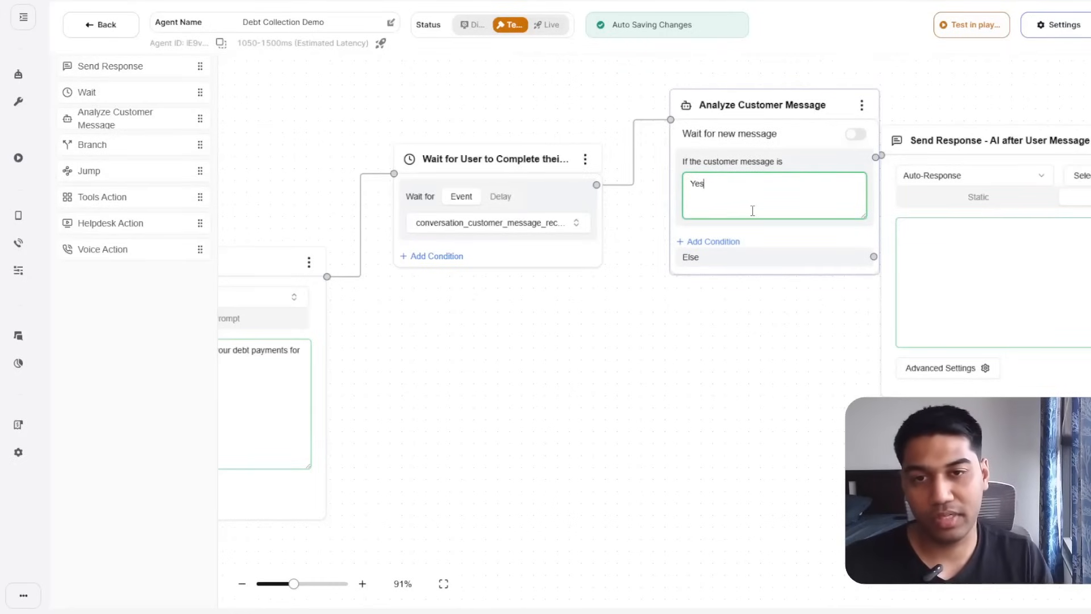
key("ctrl+a")
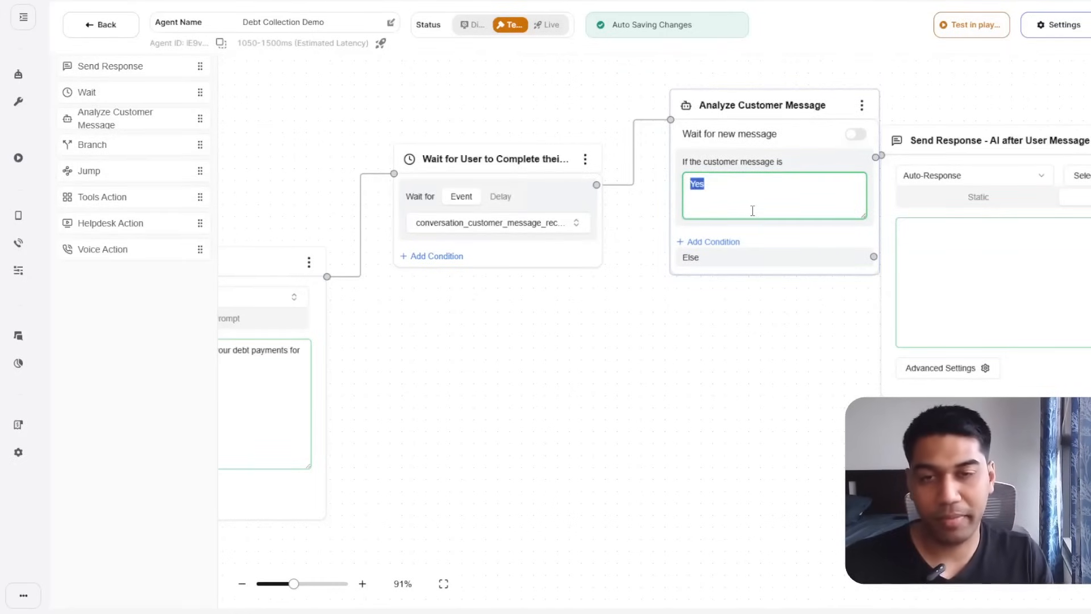
type("They are okay to talk")
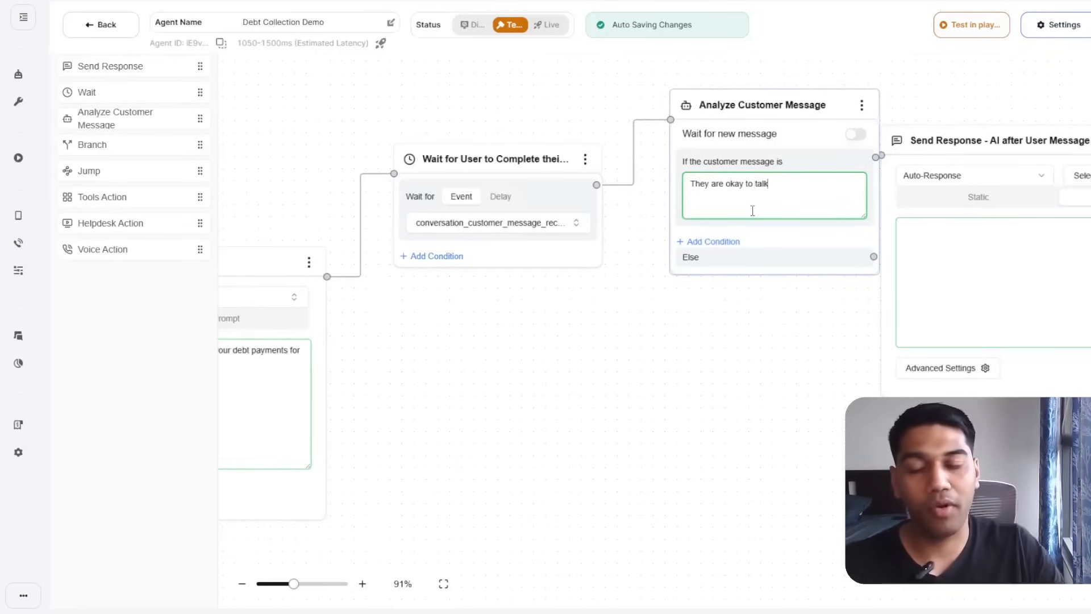
left_click(714, 243)
left_click(737, 267)
type("T")
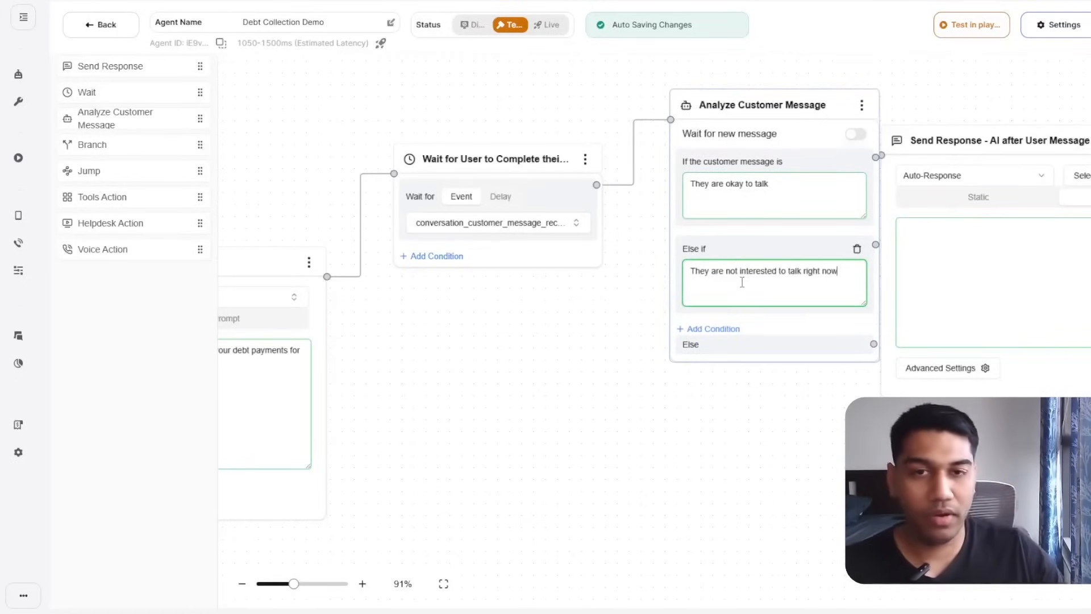
Delete the old Send Response - AI after User Message step.
left_click_drag(713, 372, 346, 384)
left_click(755, 141)
key("BackSpace")
left_click_drag(941, 207, 764, 207)
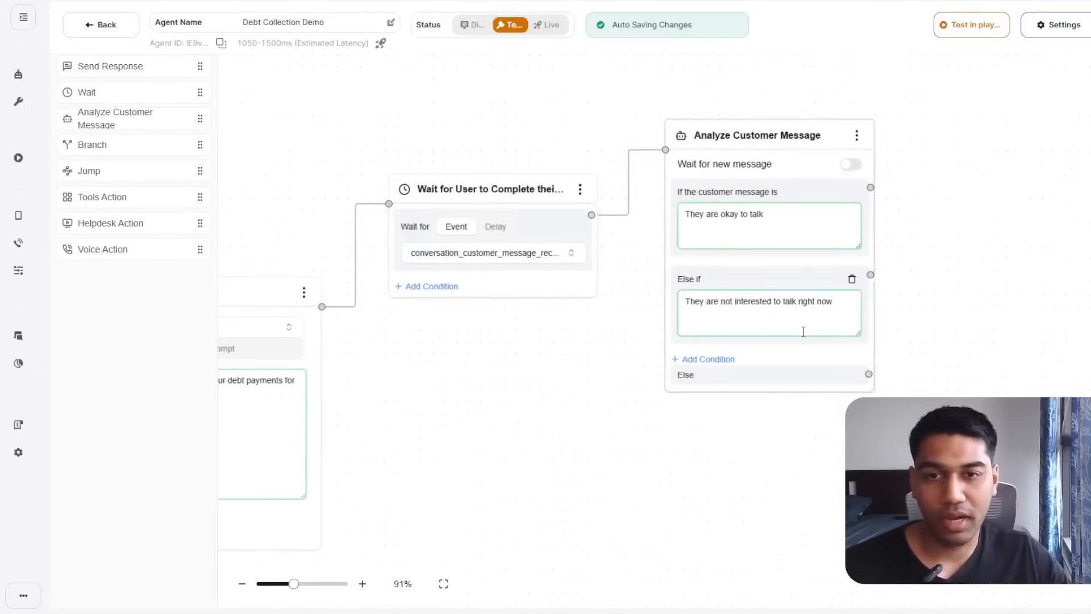
Link the Else if branch to a Static Send Response saying 'Can you please tell me a better time to call you ?'.
left_click_drag(804, 330, 741, 335)
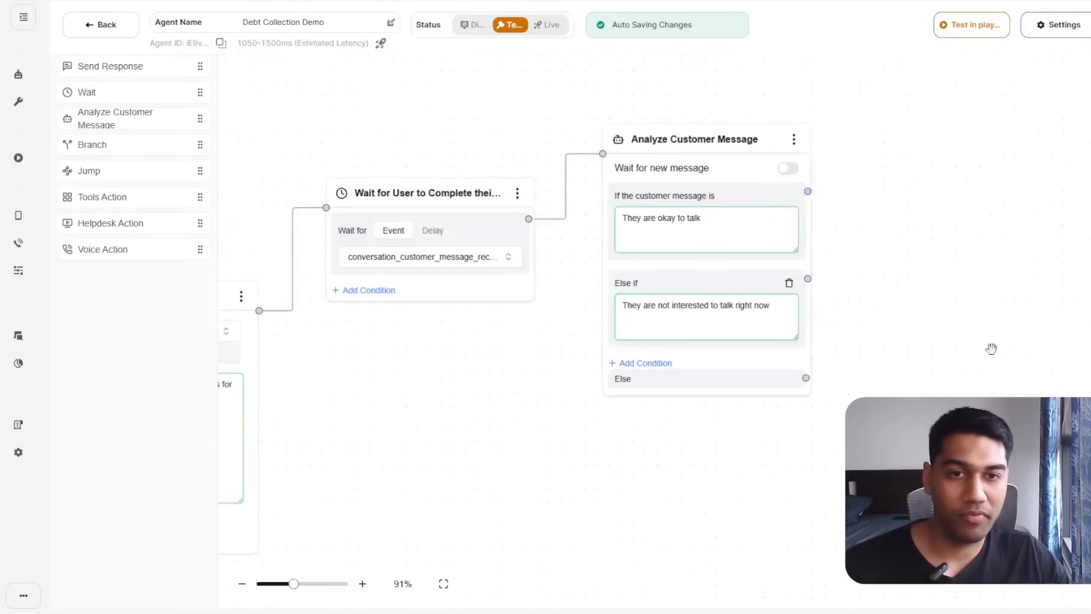
left_click_drag(835, 307, 828, 250)
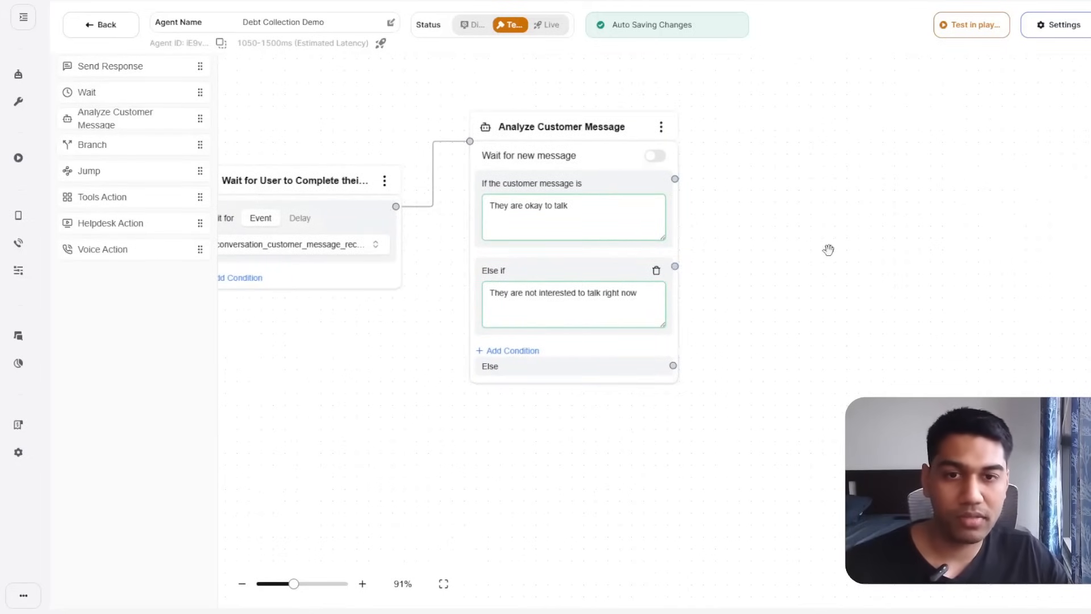
left_click_drag(135, 66, 946, 300)
left_click_drag(676, 267, 850, 303)
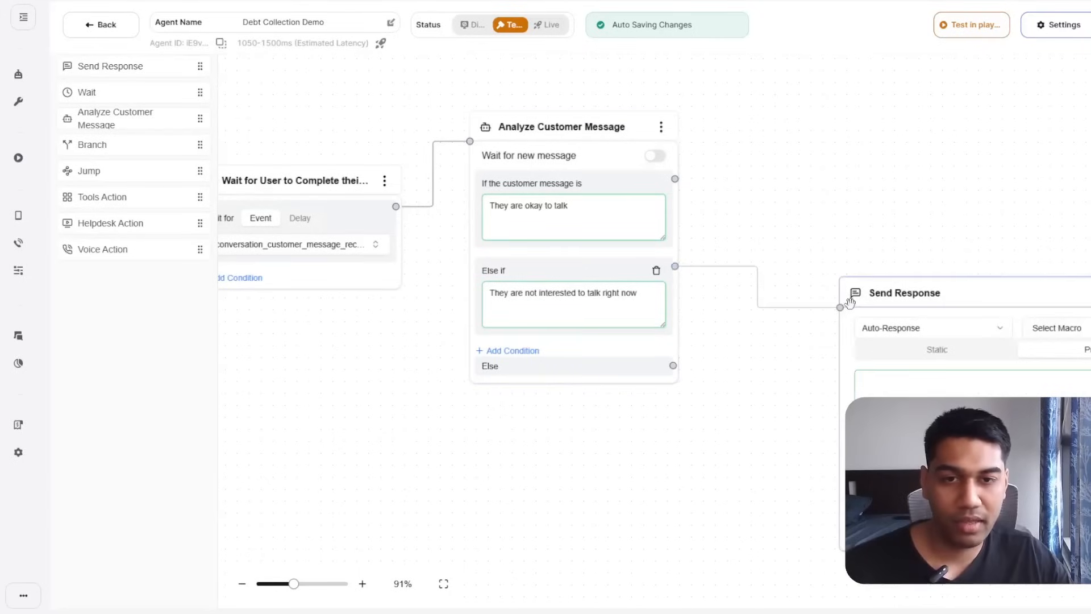
left_click_drag(961, 278, 861, 207)
left_click(857, 276)
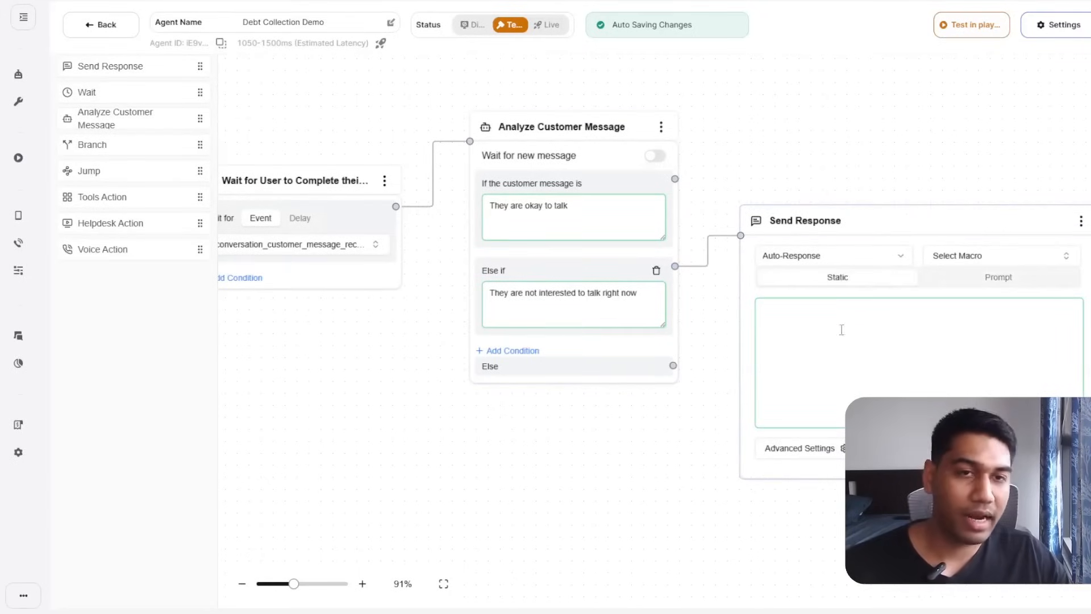
left_click(841, 330)
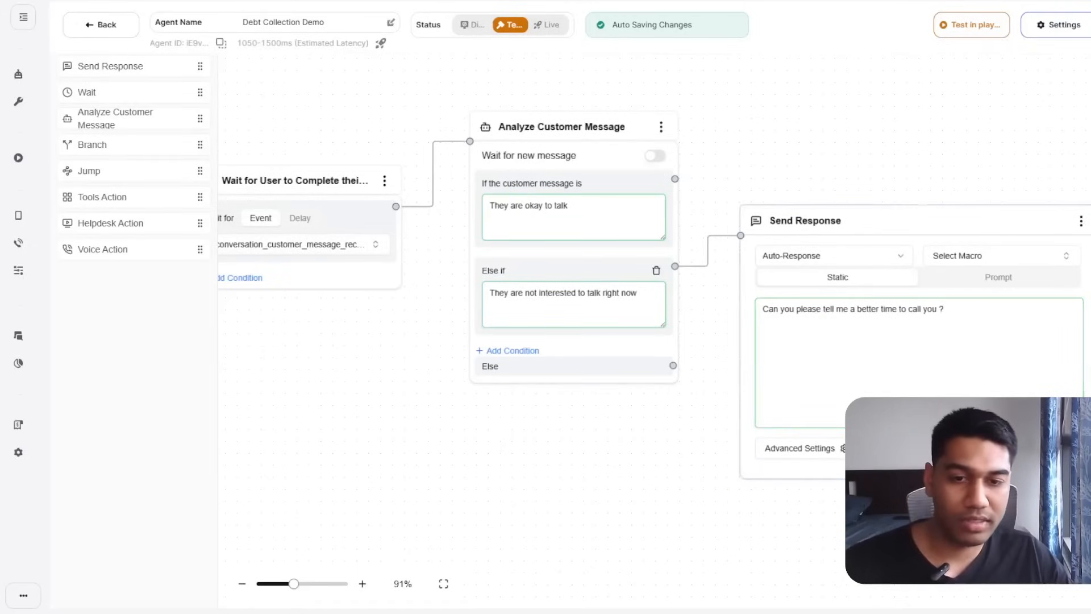
left_click_drag(847, 520, 407, 571)
left_click_drag(660, 287, 742, 255)
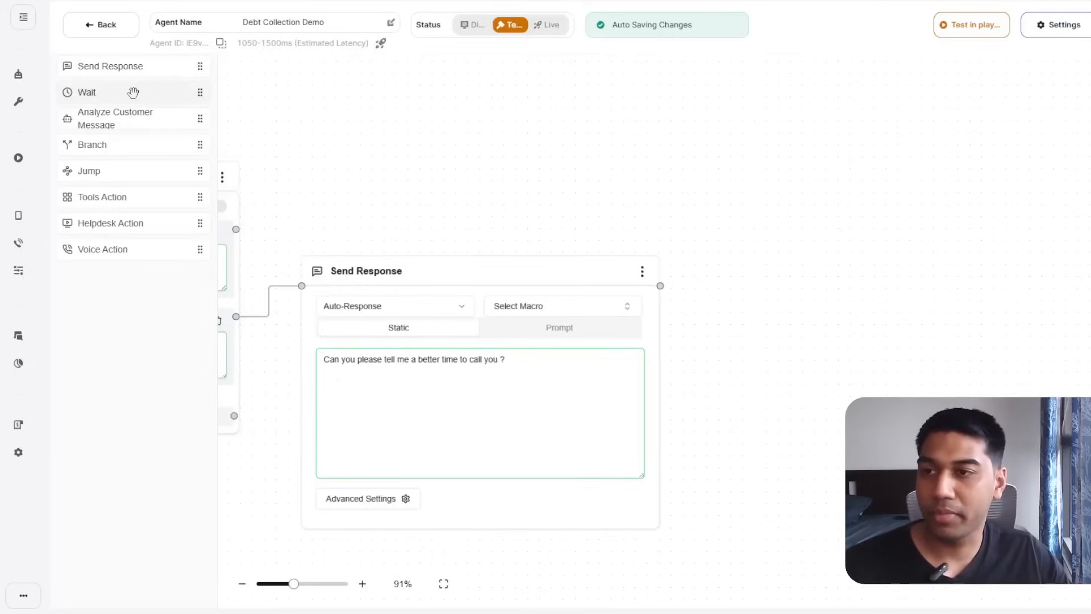
Add a Wait step after the call-time question that waits for the customer message event.
left_click_drag(128, 91, 860, 271)
left_click_drag(665, 287, 759, 268)
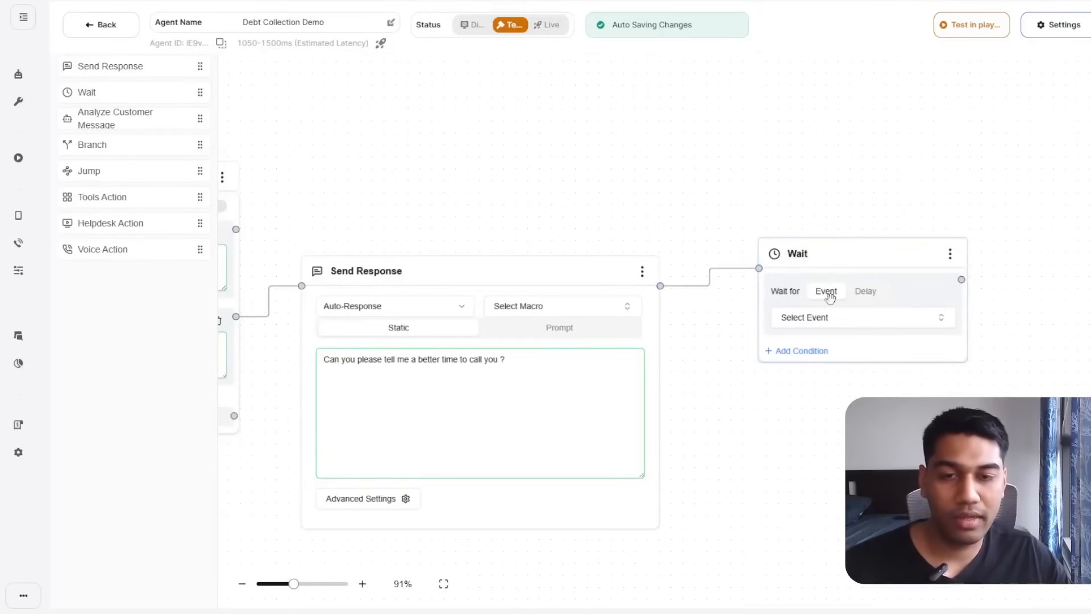
left_click(840, 317)
left_click(841, 410)
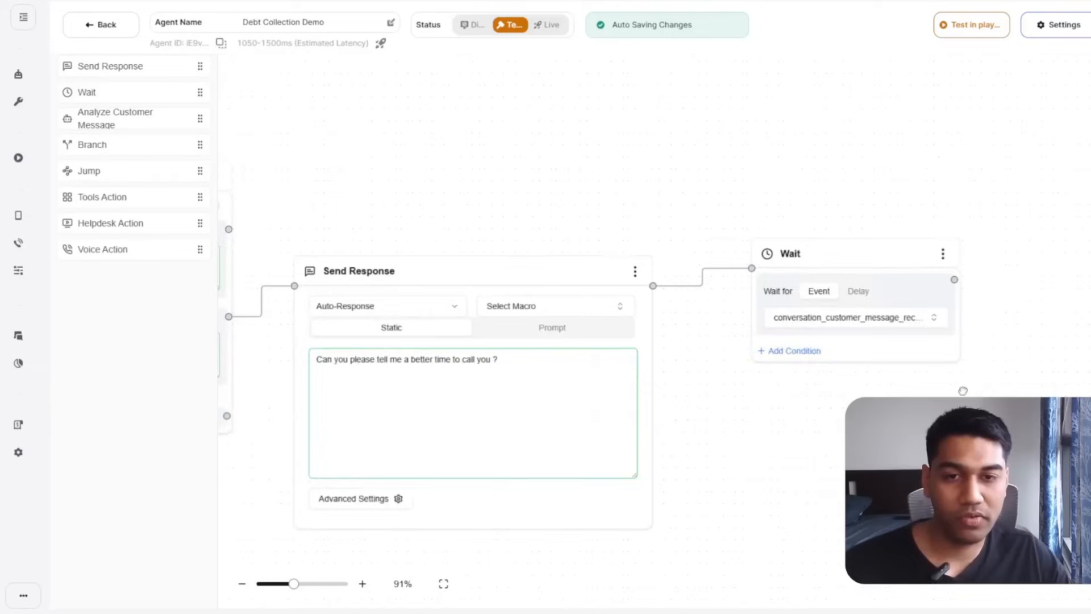
left_click_drag(963, 391, 730, 386)
left_click_drag(722, 275, 834, 220)
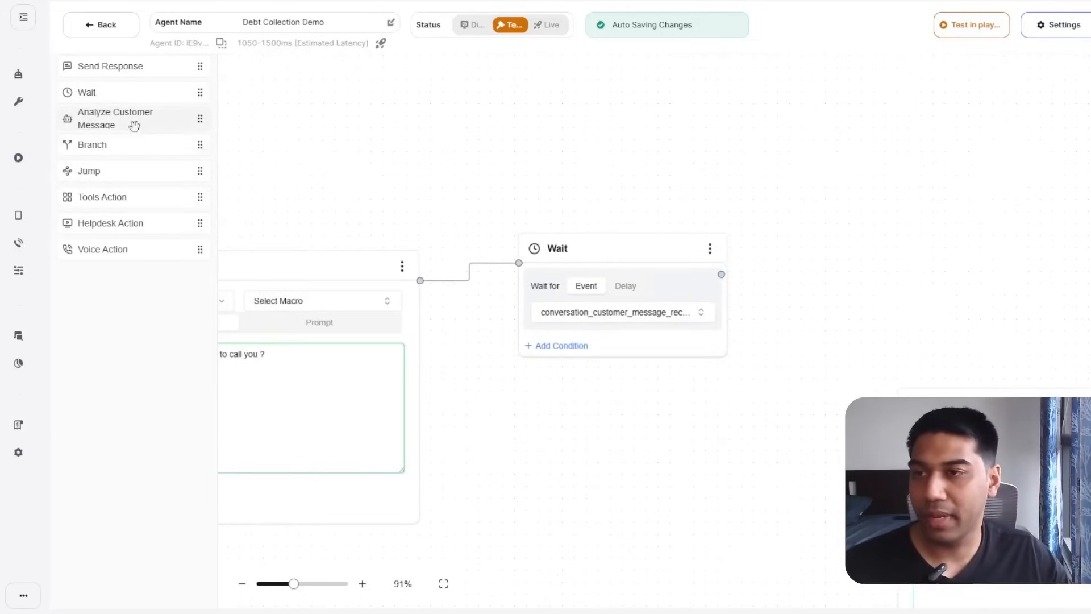
Place a new Send Response step after the Wait and begin writing its prompt.
left_click_drag(114, 66, 807, 252)
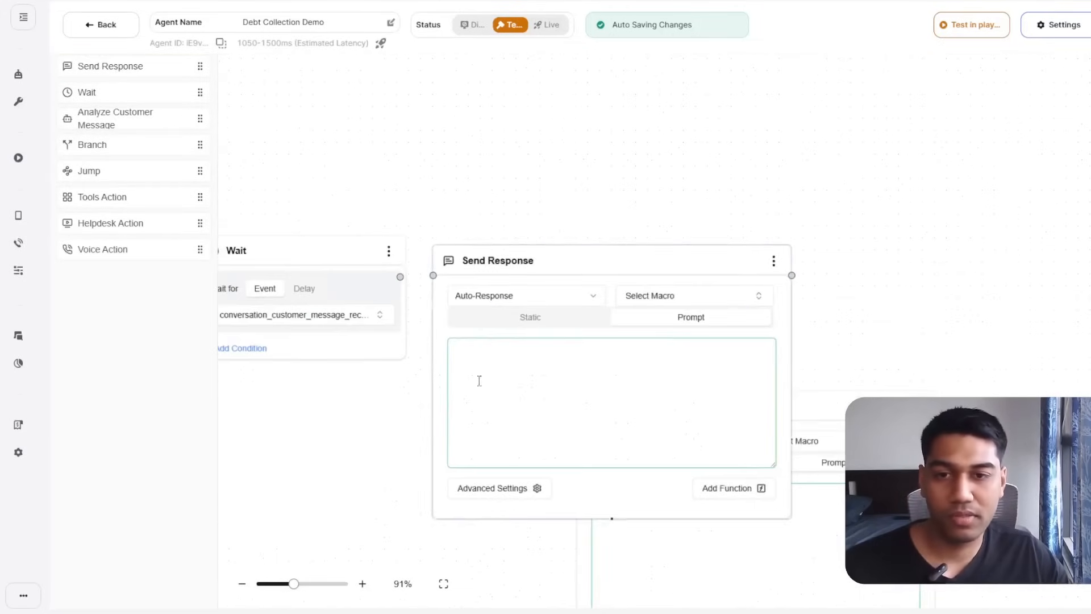
left_click_drag(662, 271, 857, 173)
left_click_drag(384, 275, 628, 176)
left_click(738, 267)
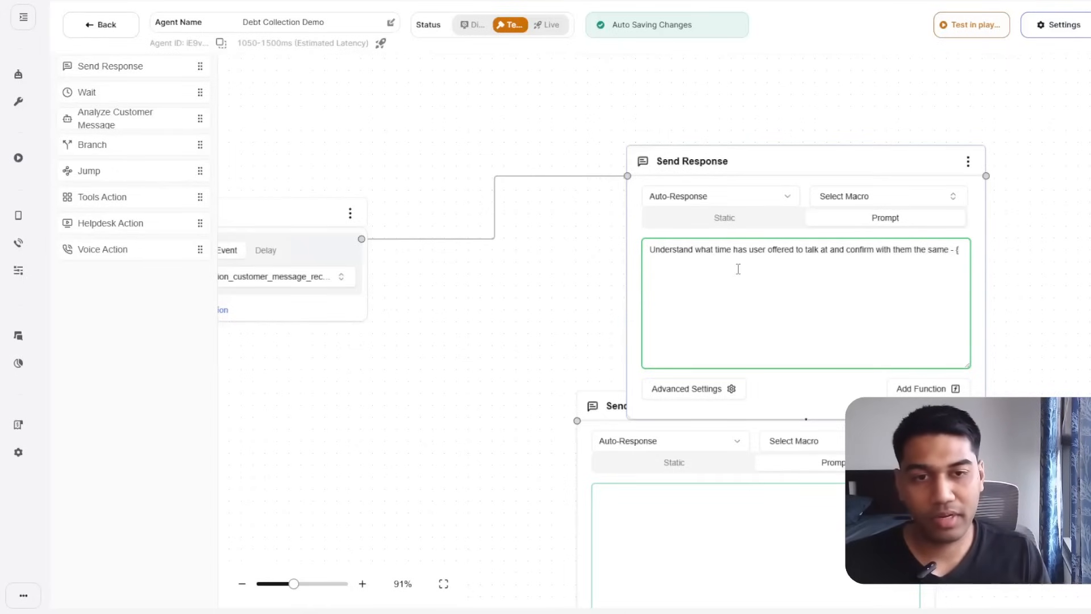
type("{")
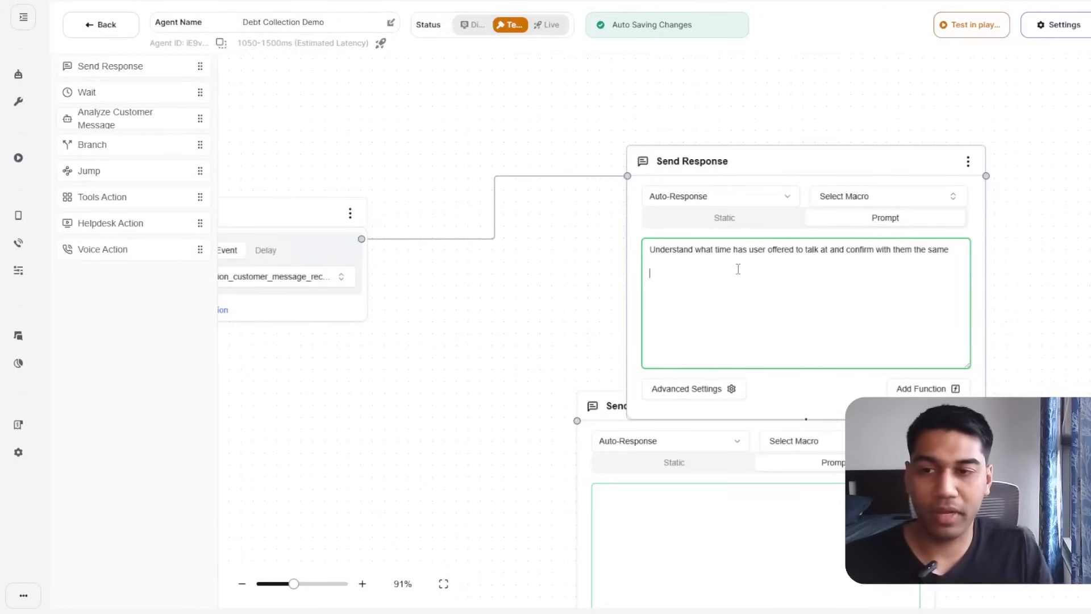
left_click_drag(376, 396, 427, 395)
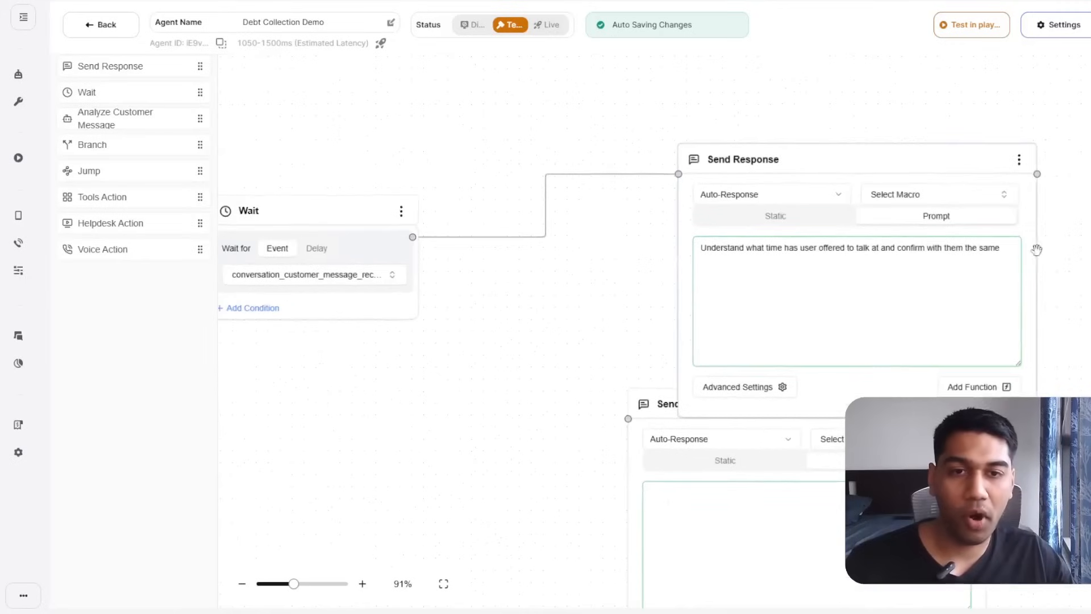
left_click_drag(483, 323, 716, 322)
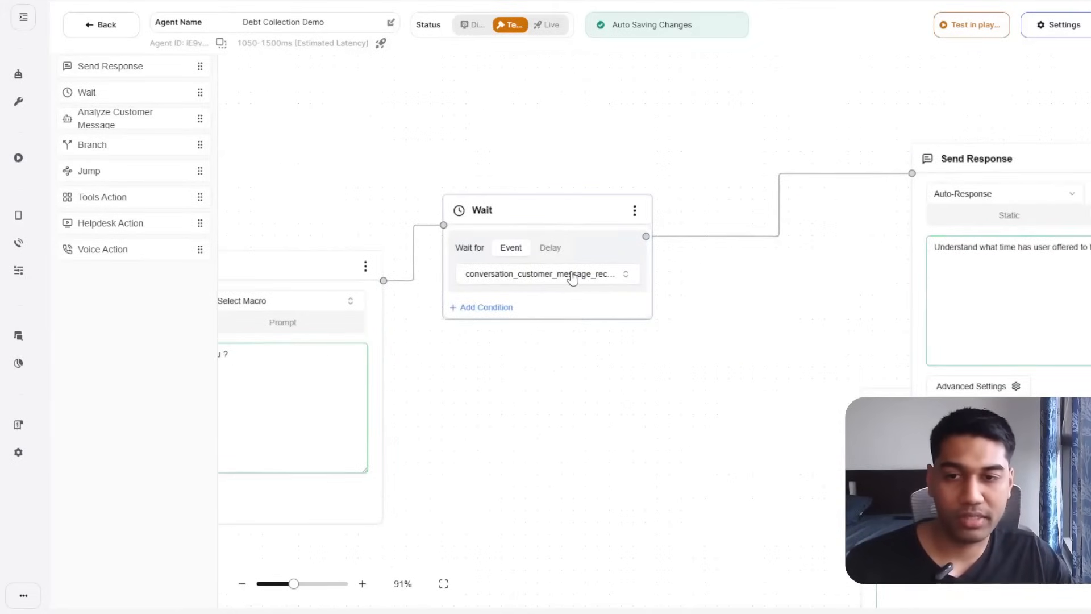
left_click(987, 278)
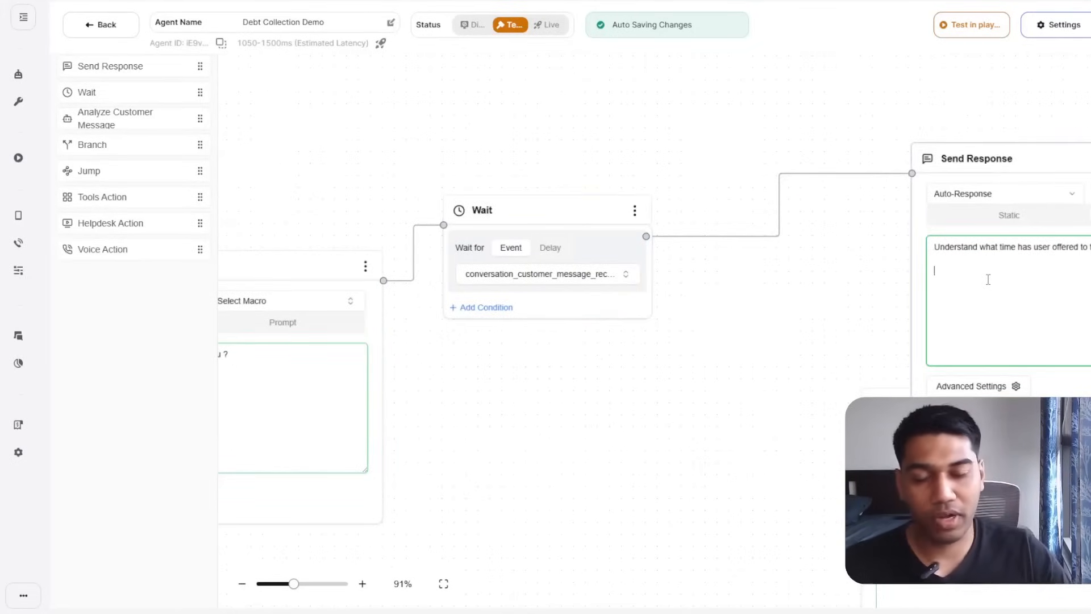
left_click_drag(890, 287, 663, 321)
left_click(832, 303)
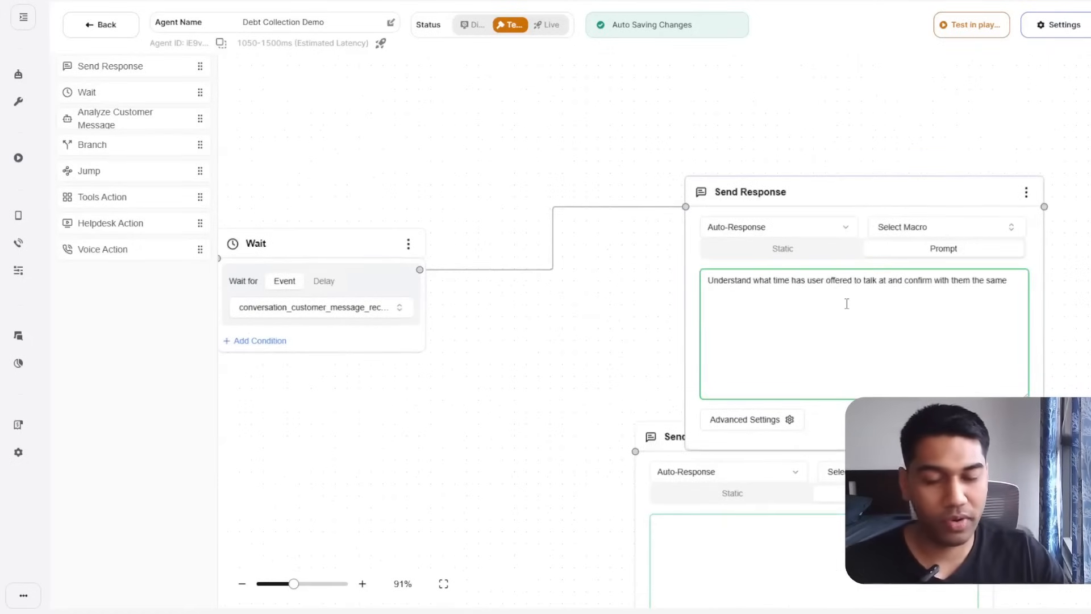
Write the prompt 'Understand what time has user offered to talk at…' with the {{conversation.messages}} variable.
type("{{")
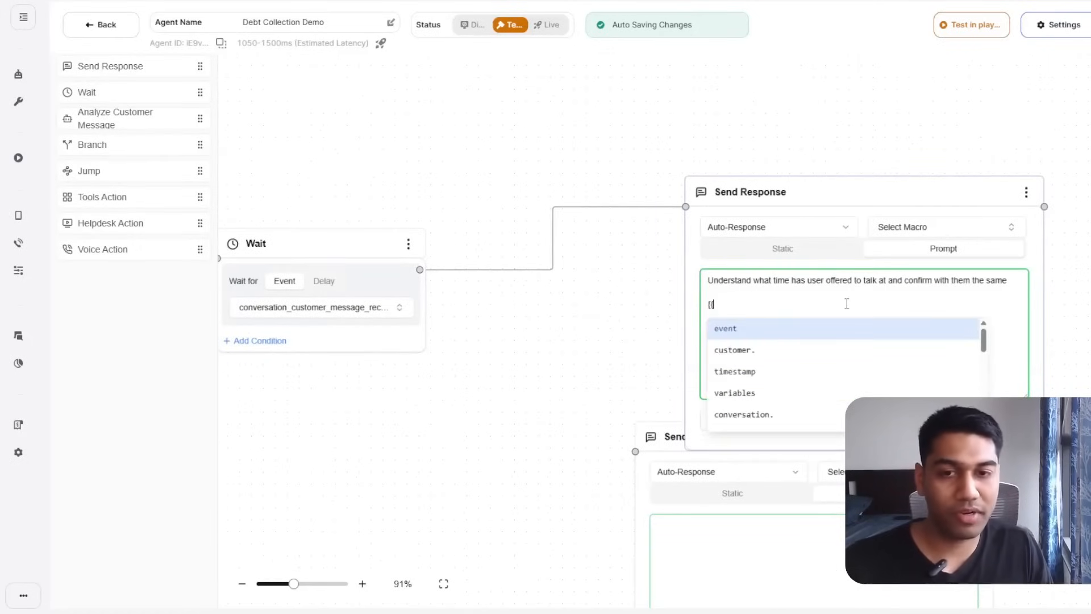
key("Down")
key("Down")
key("Down")
key("Down")
key("Down")
key("Down")
key("Down")
key("Down")
key("Down")
key("Down")
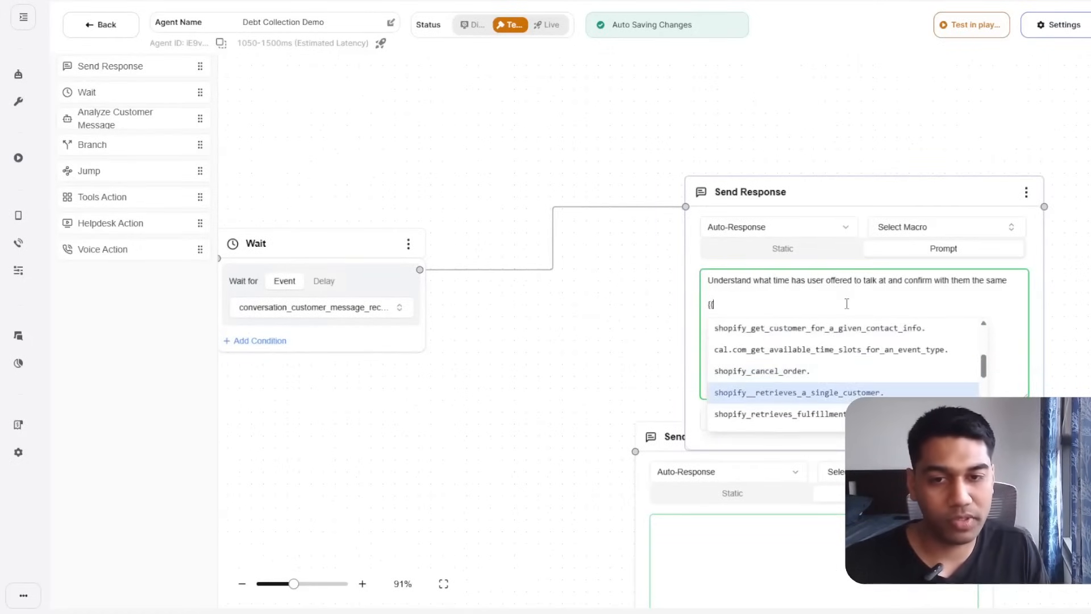
key("Up")
key("Up")
key("Up")
key("Up")
key("Up")
key("Up")
key("Up")
key("Down")
key("Down")
key("Down")
key("Down")
key("Down")
key("Down")
key("Down")
key("Down")
key("Down")
key("Down")
key("Up")
key("Up")
key("Up")
key("Up")
key("Up")
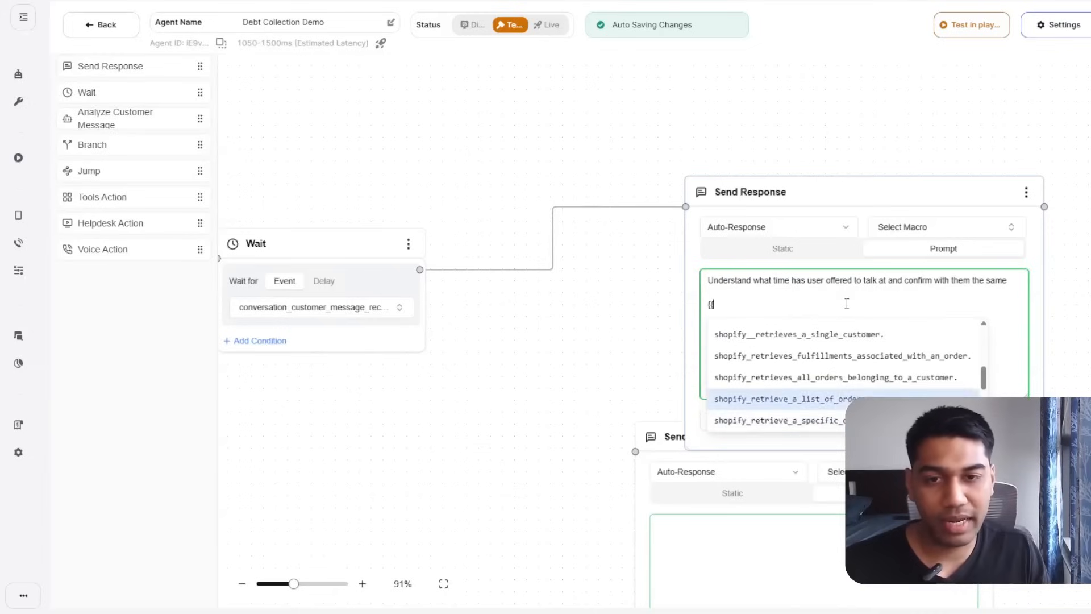
key("Up")
key("Up")
key("Up")
key("Up")
key("Up")
key("Up")
key("Down")
key("Down")
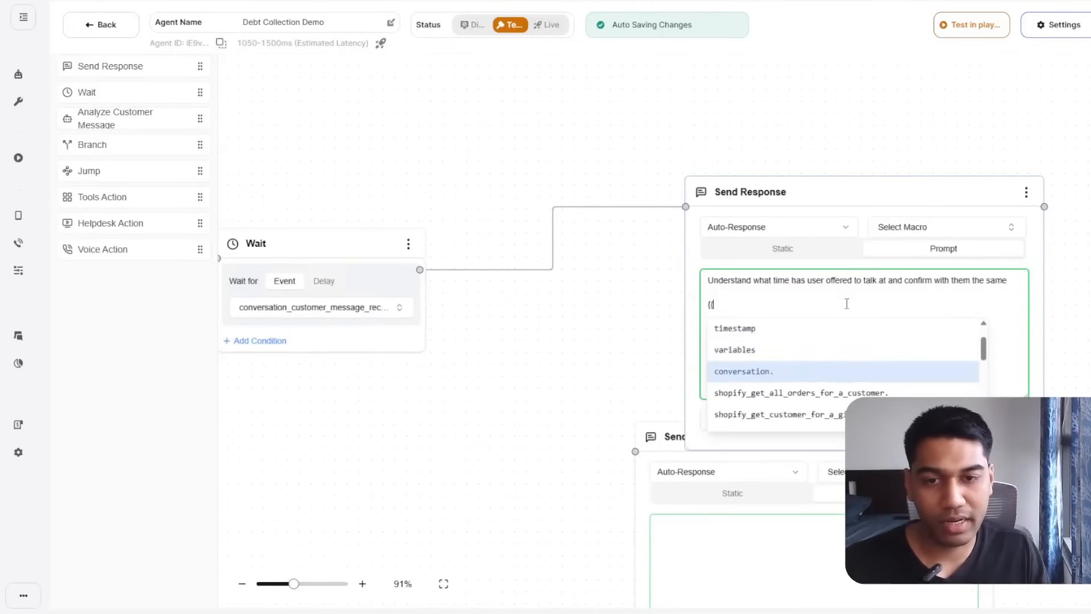
key("Up")
key("Up")
key("Up")
key("Up")
key("Down")
key("Return")
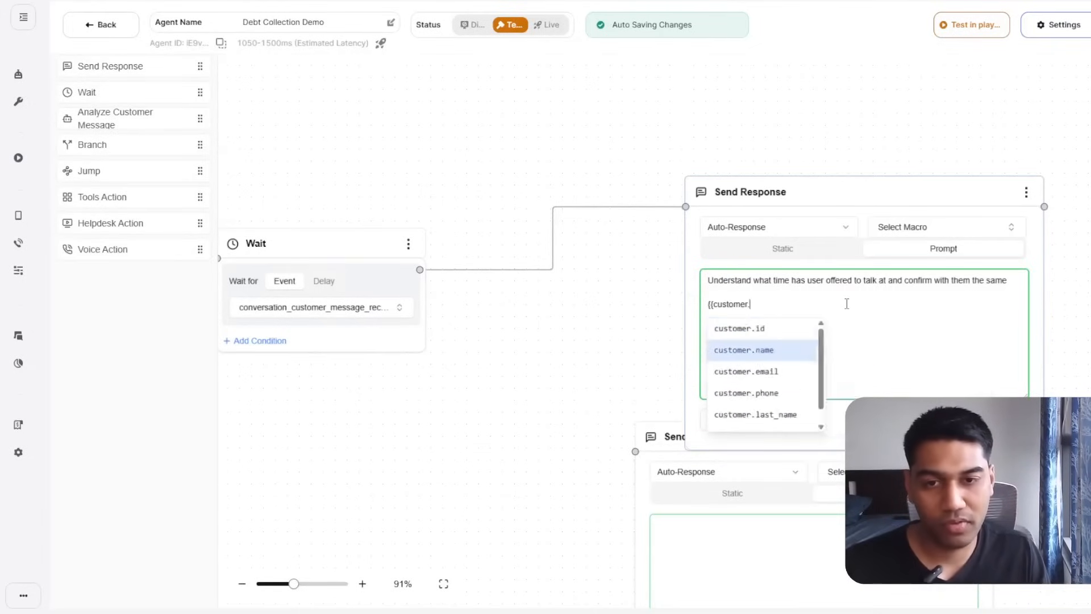
key("Down")
key("Up")
key("Up")
key("Down")
key("Down")
key("Down")
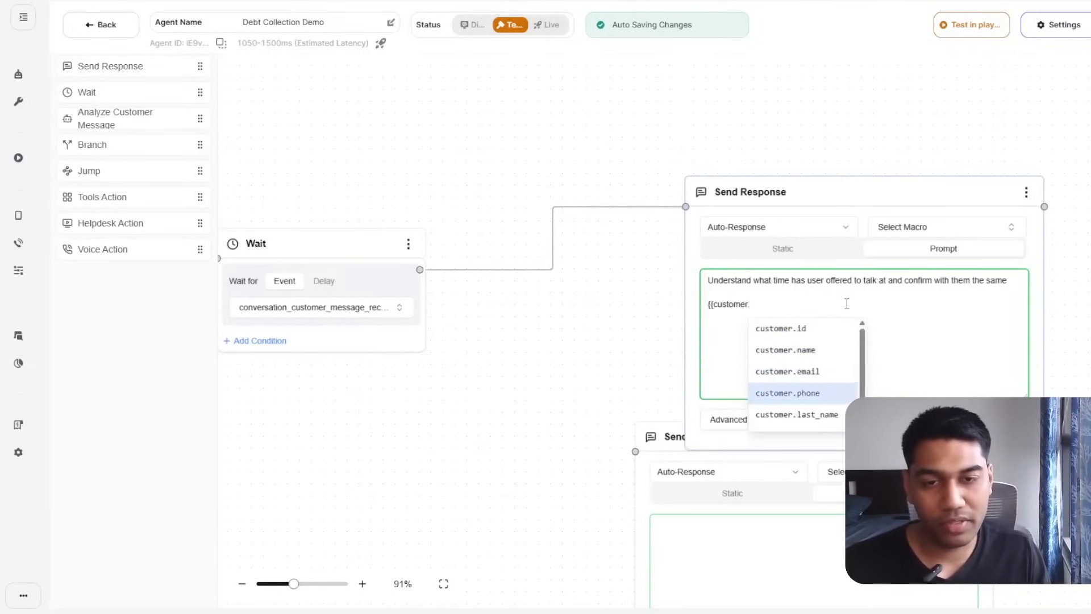
key("BackSpace")
key("BackSpace")
key("BackSpace")
key("BackSpace")
key("BackSpace")
key("BackSpace")
key("BackSpace")
key("BackSpace")
key("BackSpace")
type("conv")
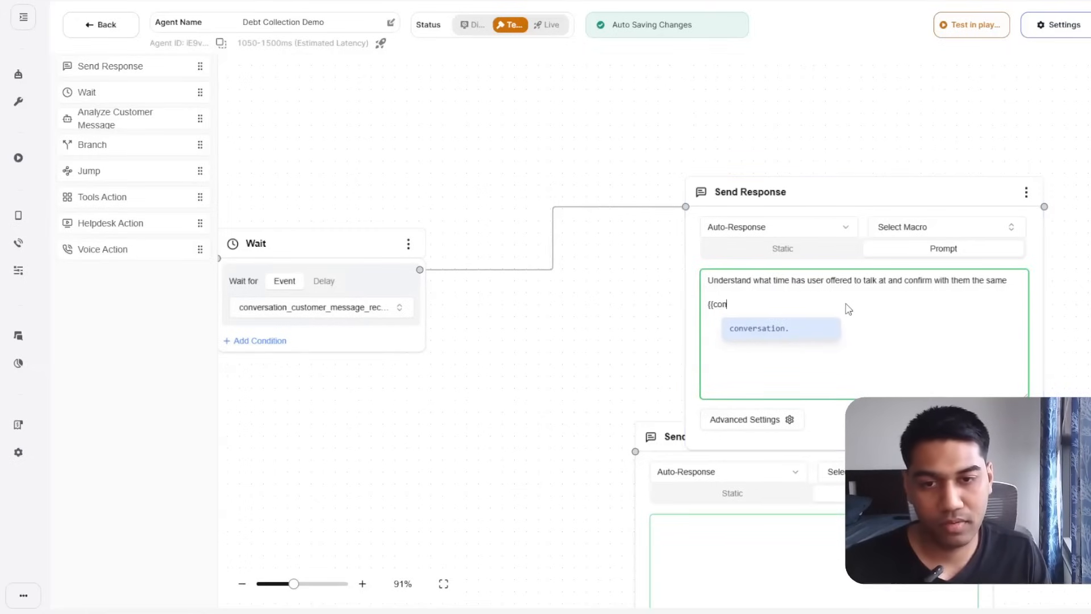
key("Return")
key("Down")
key("Down")
key("Down")
key("Down")
key("Down")
key("Down")
key("Down")
key("Down")
key("Down")
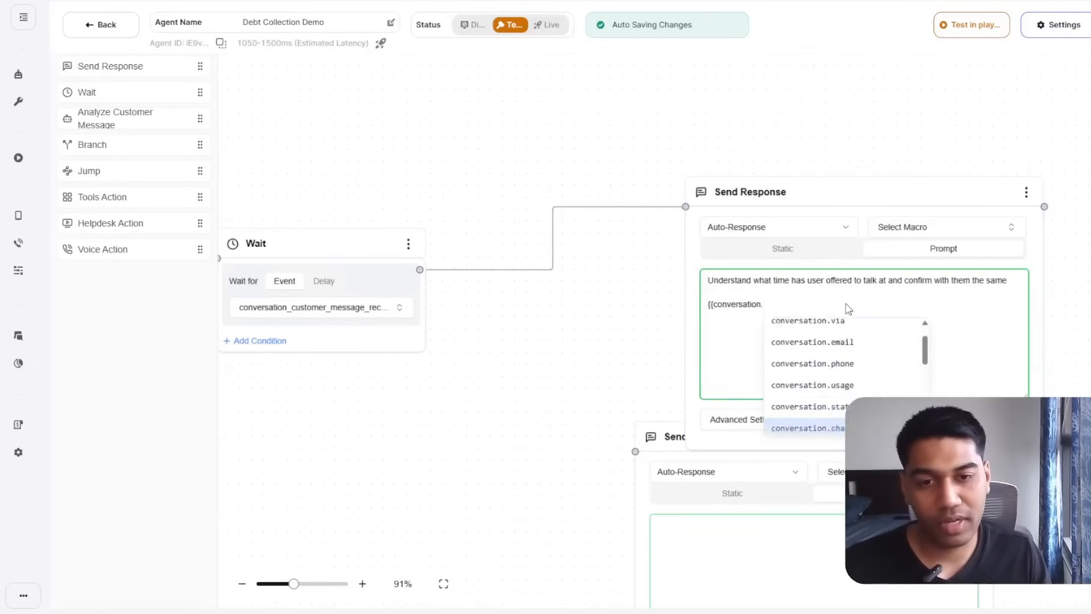
key("Up")
key("Up")
key("Return")
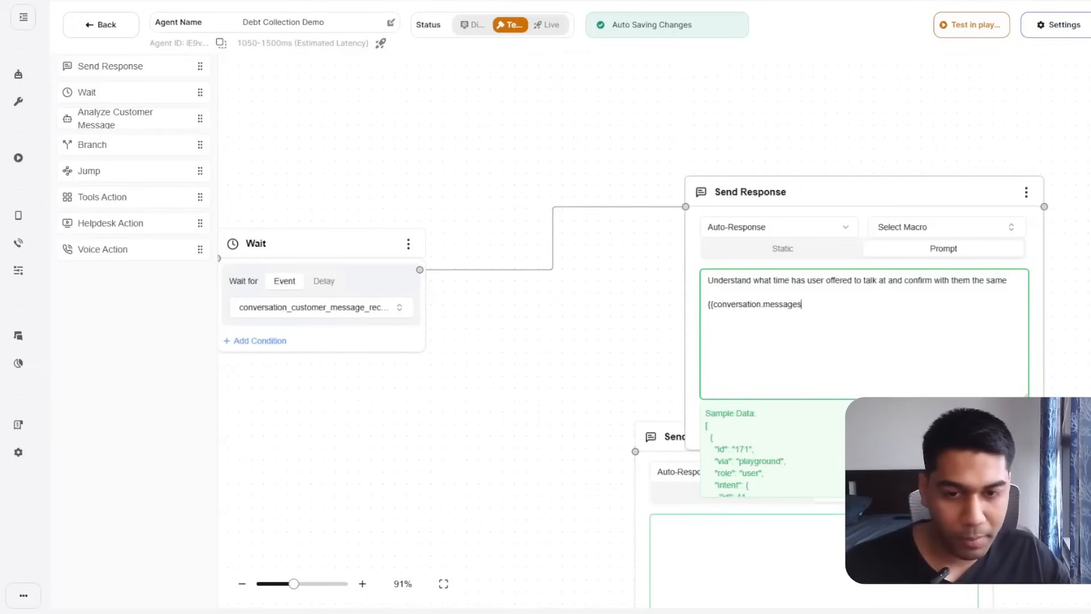
scroll(864, 449, "down", 4)
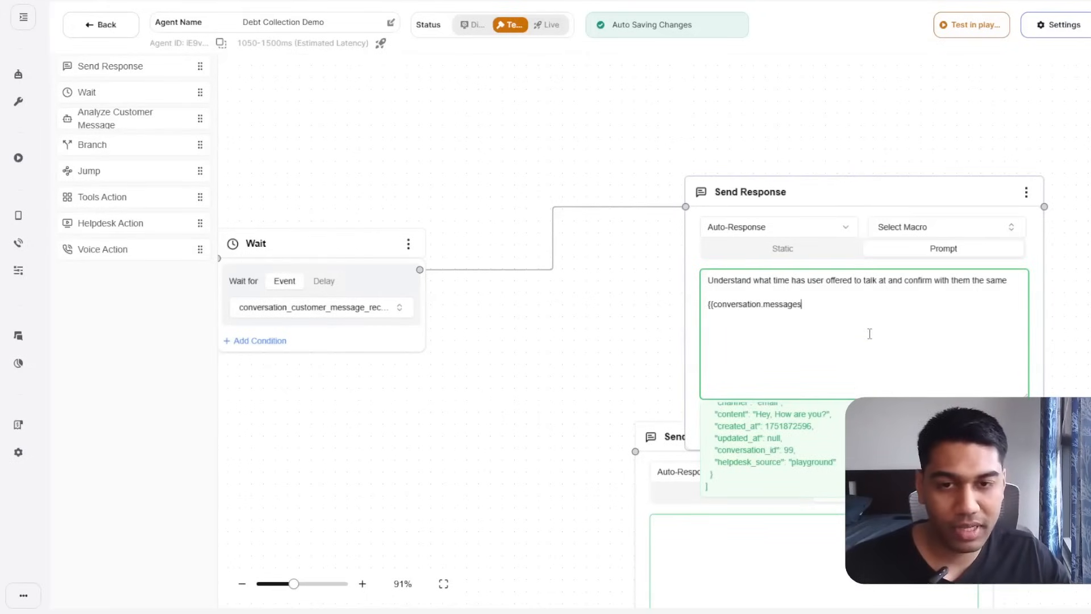
type("]")
key("BackSpace")
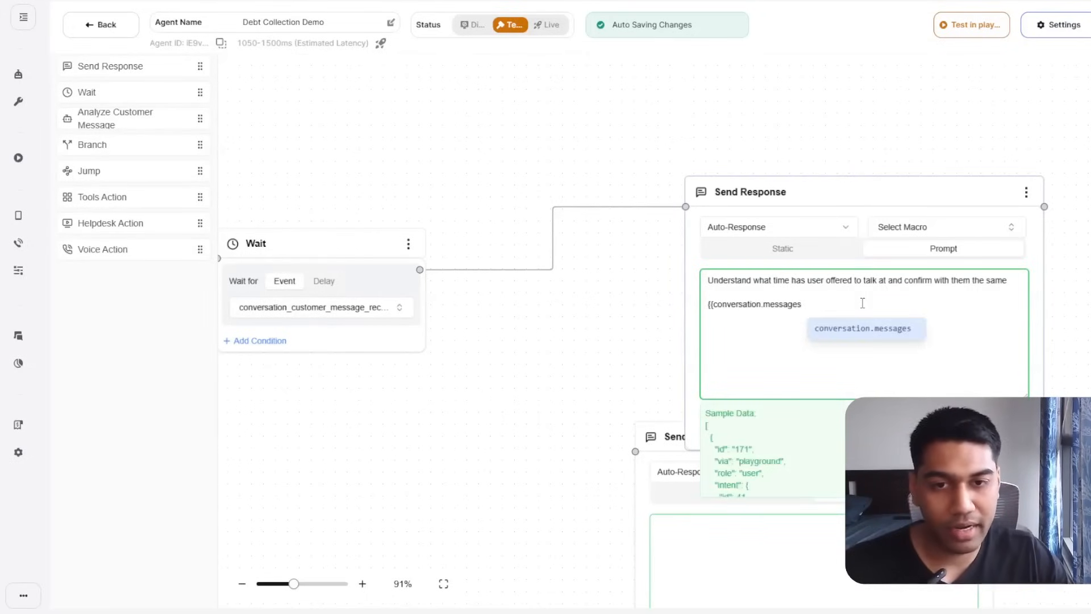
type("}}")
key("Return")
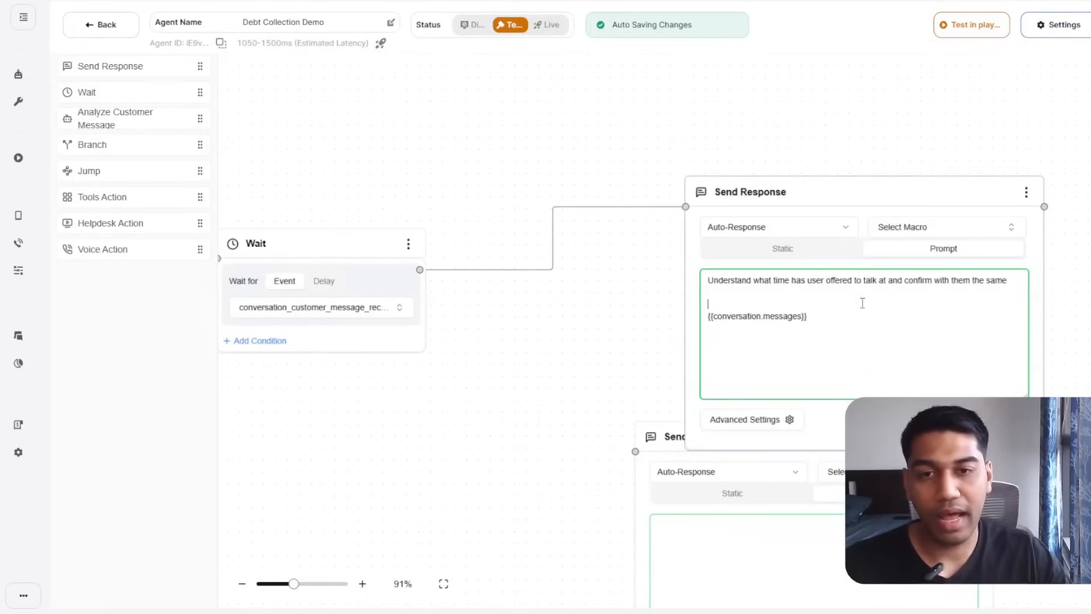
type("Analyze the response from these messages")
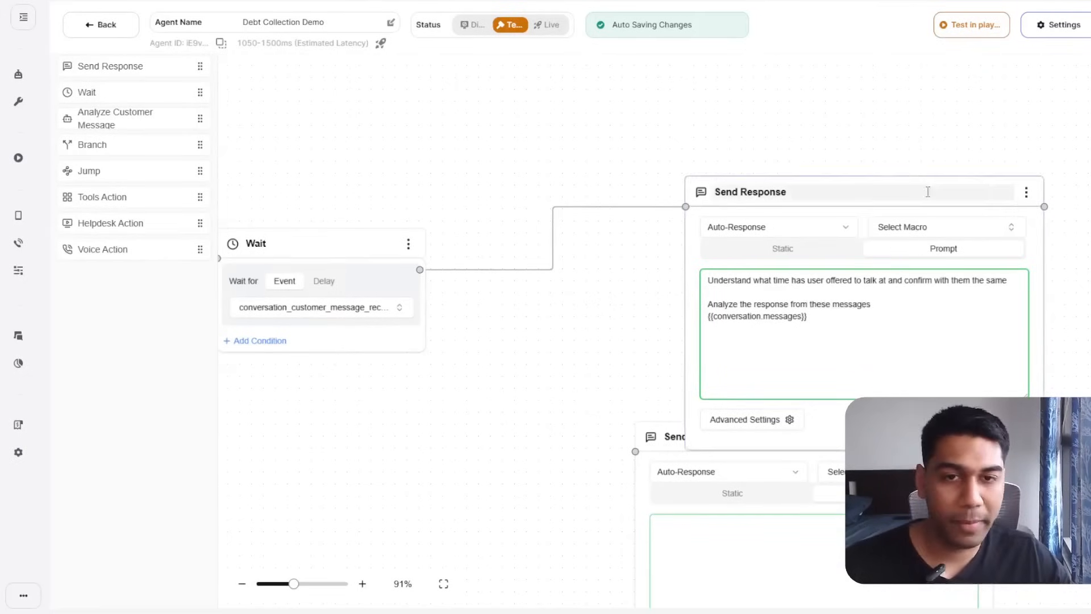
Connect a Voice Action set to VOICE_END_CALL after the time-confirmation response.
left_click_drag(920, 149, 483, 151)
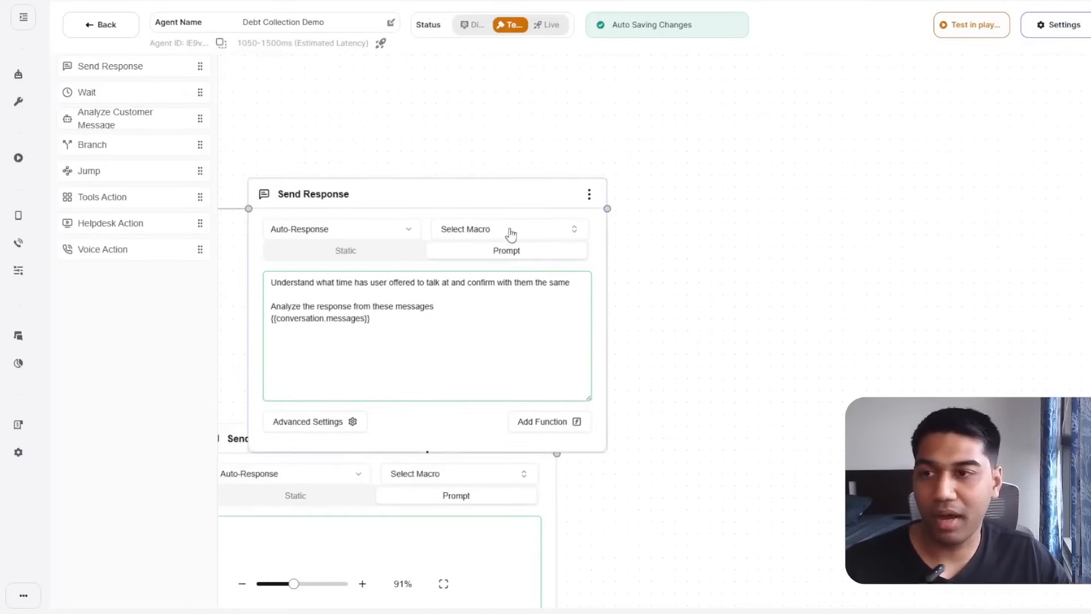
left_click_drag(102, 249, 750, 264)
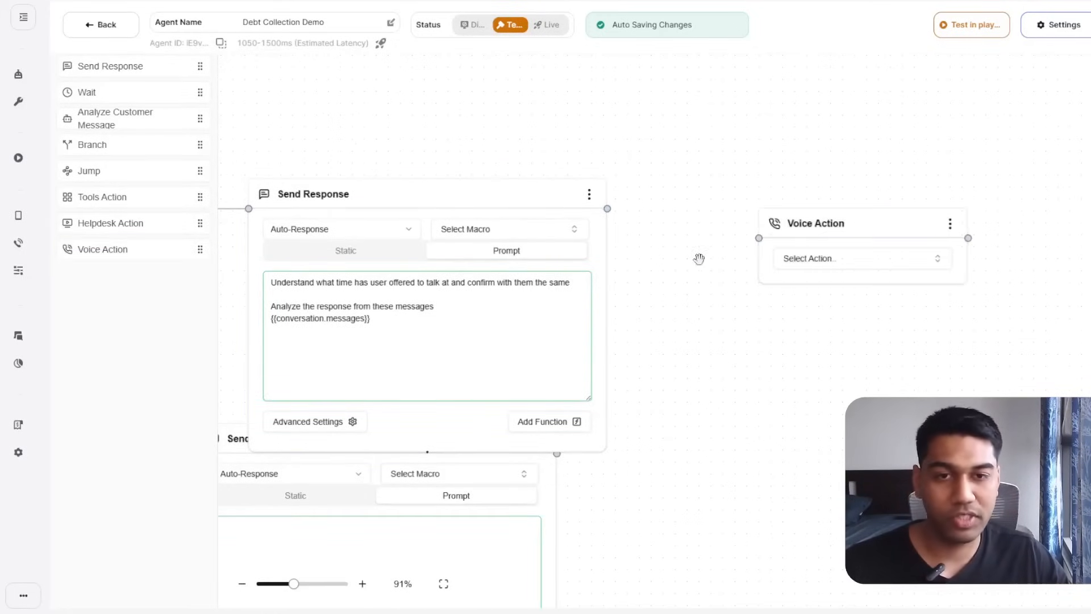
left_click_drag(607, 208, 759, 238)
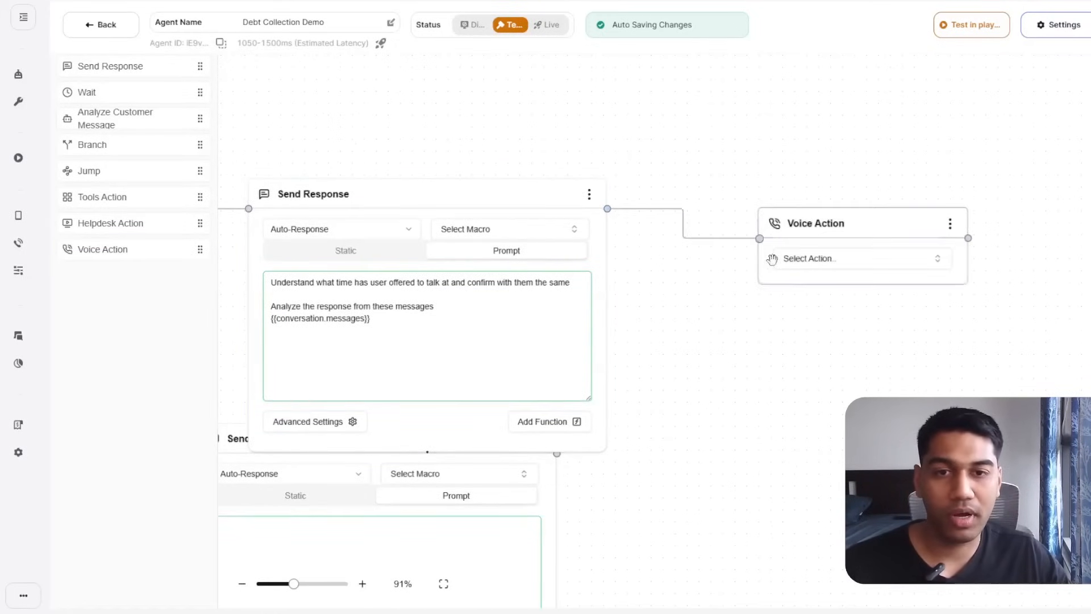
left_click(832, 259)
left_click(819, 331)
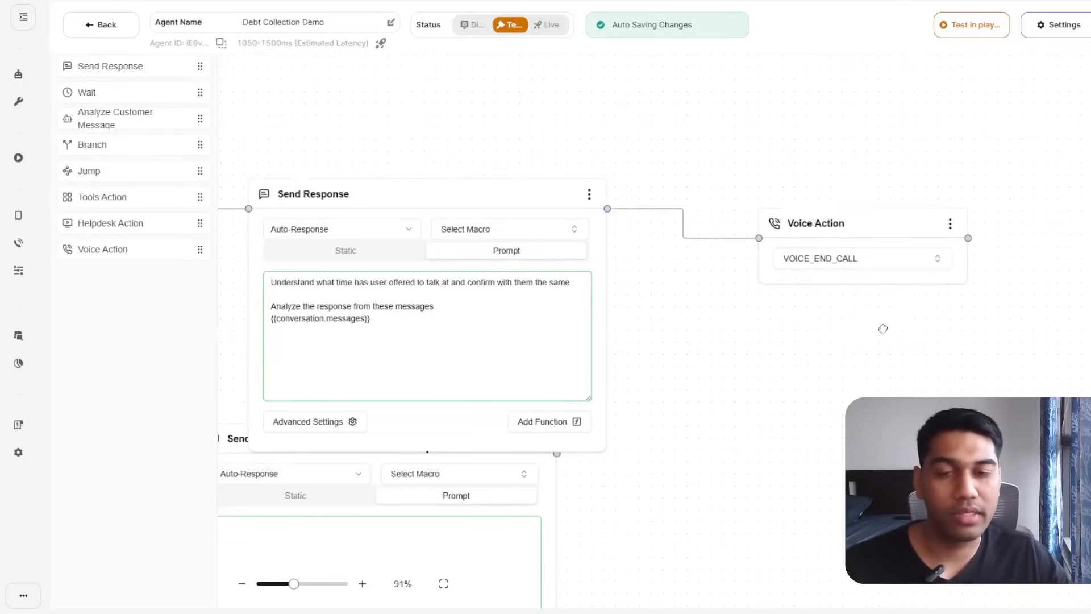
Move the other Send Response step beside the upper one.
left_click_drag(348, 331, 873, 296)
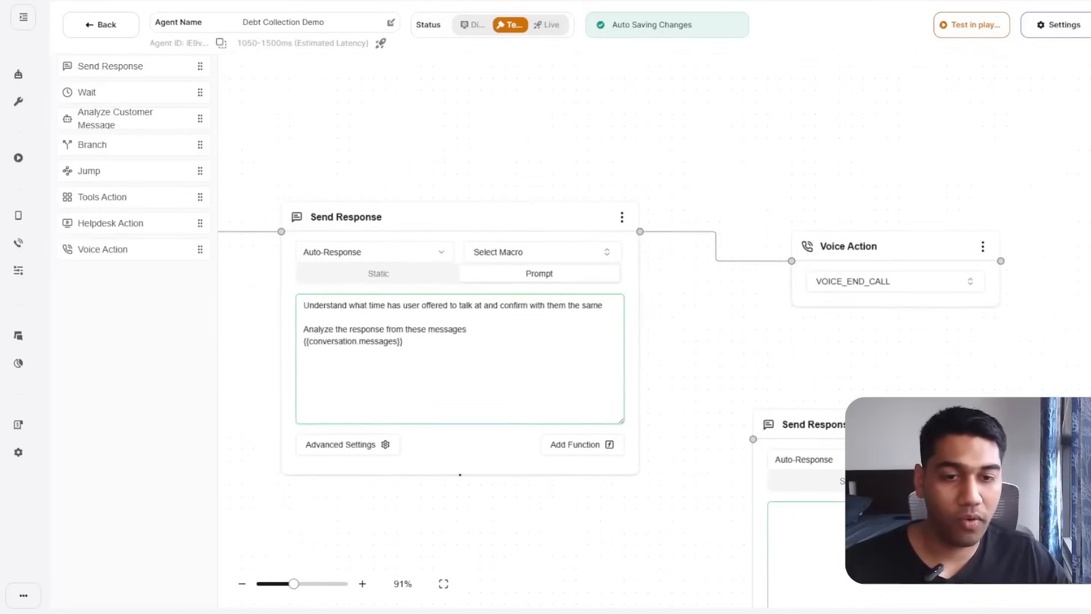
left_click_drag(960, 402, 843, 46)
left_click_drag(675, 449, 1056, 482)
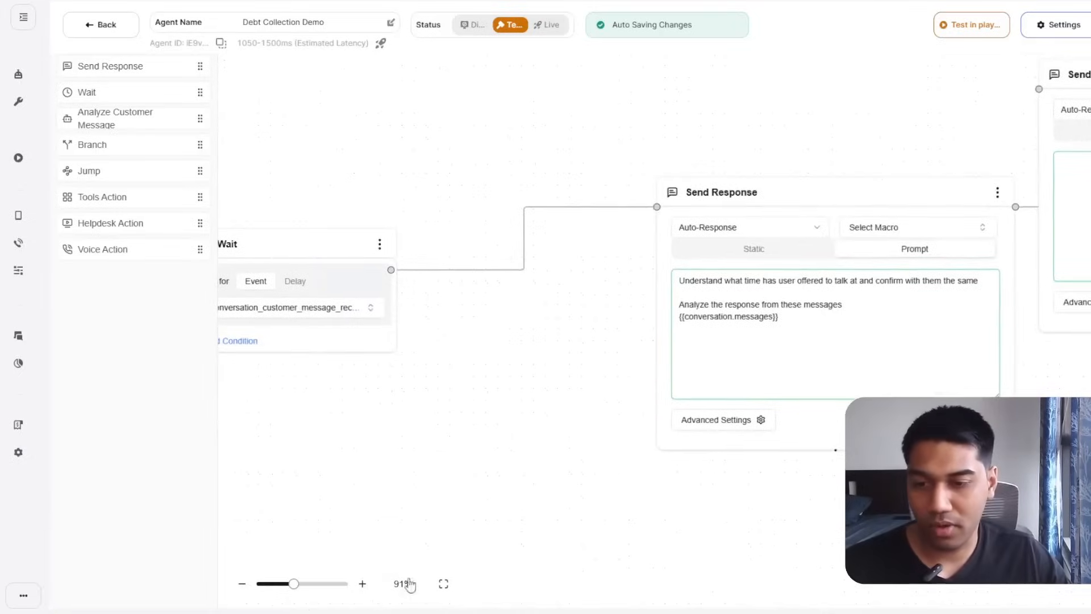
Zoom in and reposition the Wait and Analyze Customer Message nodes closer together.
left_click(442, 583)
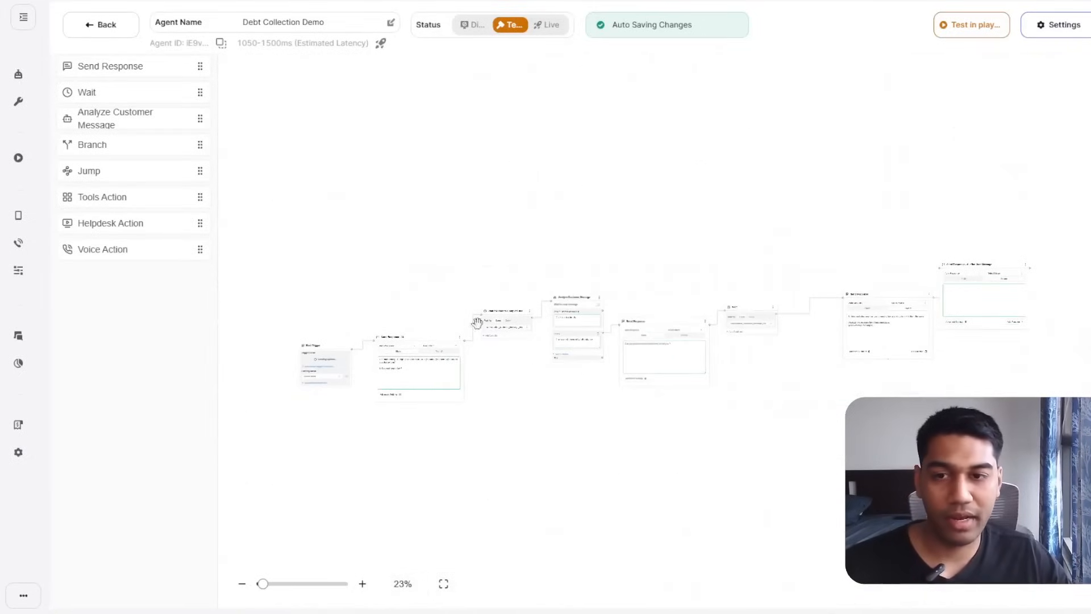
scroll(433, 419, "down", 3)
left_click(362, 583)
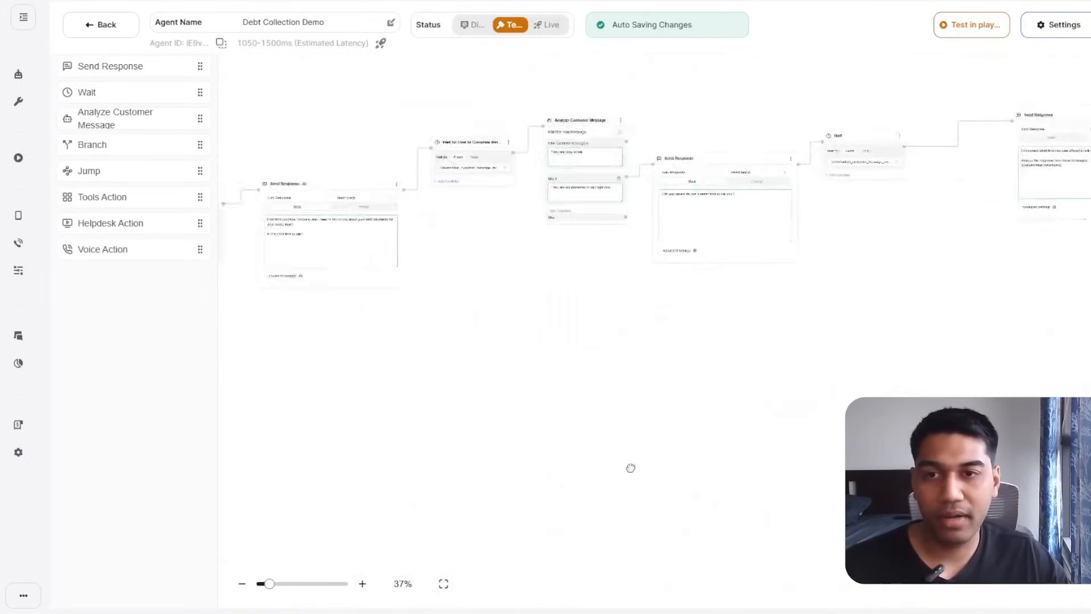
left_click_drag(631, 467, 794, 519)
left_click_drag(661, 189, 645, 239)
left_click_drag(740, 399, 739, 221)
left_click_drag(766, 127, 741, 106)
left_click_drag(824, 383, 551, 495)
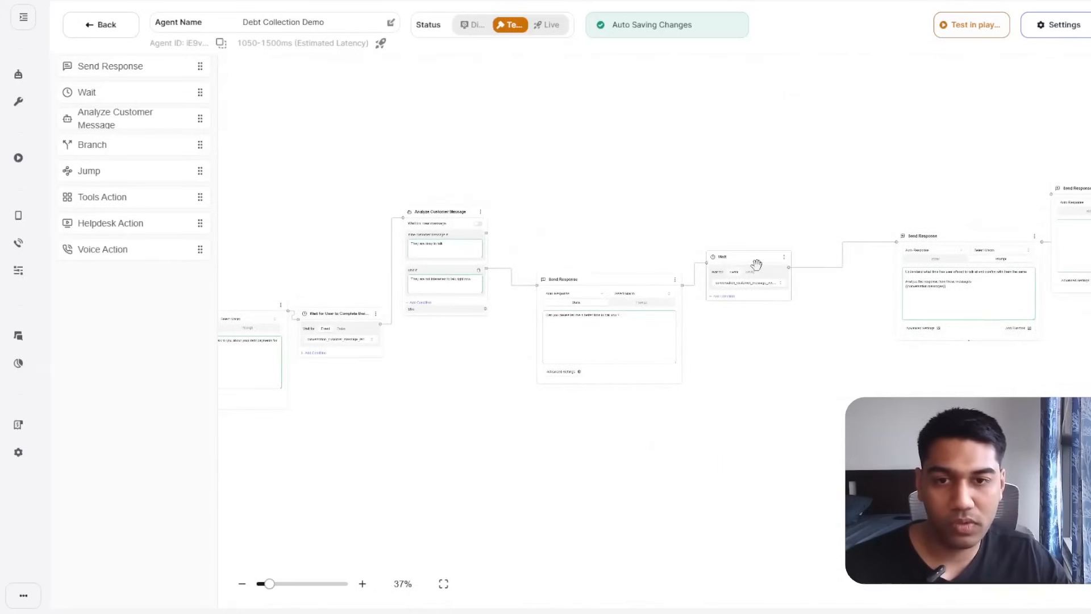
left_click_drag(756, 265, 744, 291)
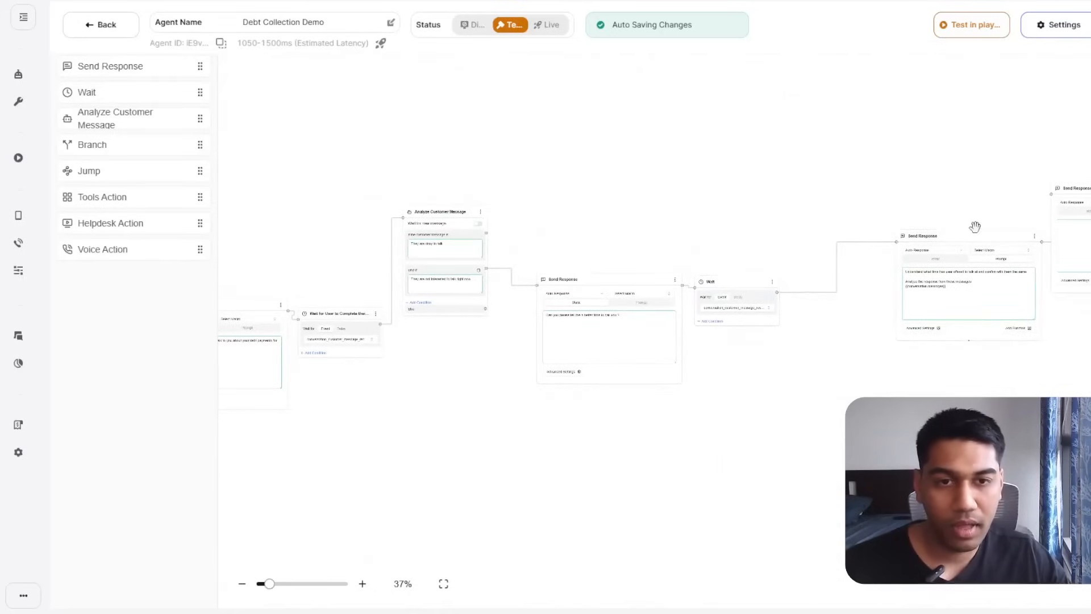
Pull in the last Send Response and AI after User Message nodes, with the end-call Voice Action beside the final response.
left_click_drag(975, 227, 873, 282)
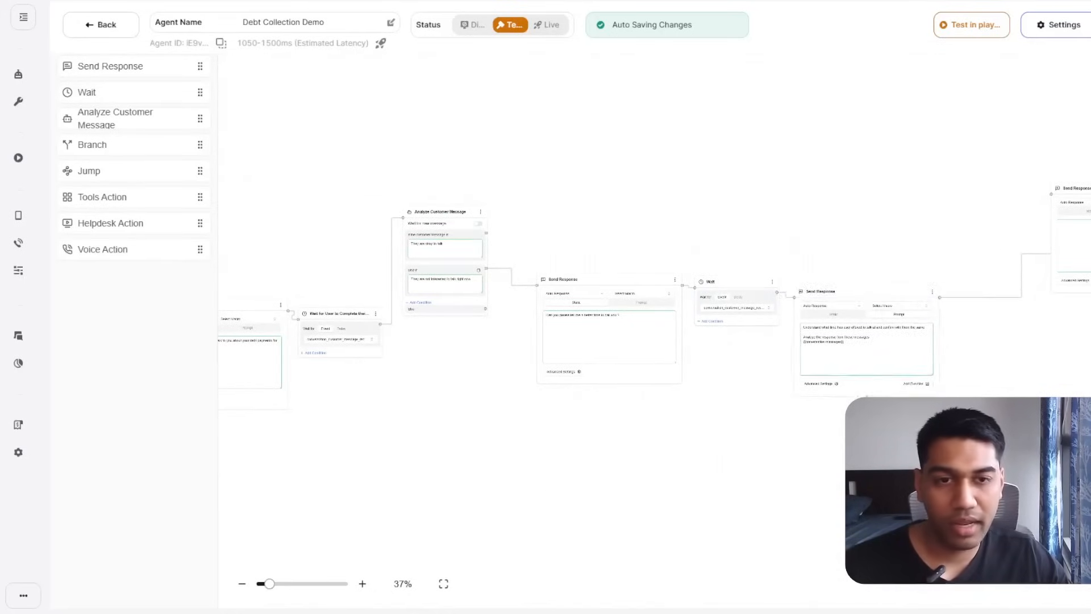
left_click_drag(1017, 415, 716, 421)
left_click_drag(856, 192, 585, 78)
left_click_drag(616, 238, 985, 227)
left_click(364, 584)
left_click(364, 584)
left_click(364, 584)
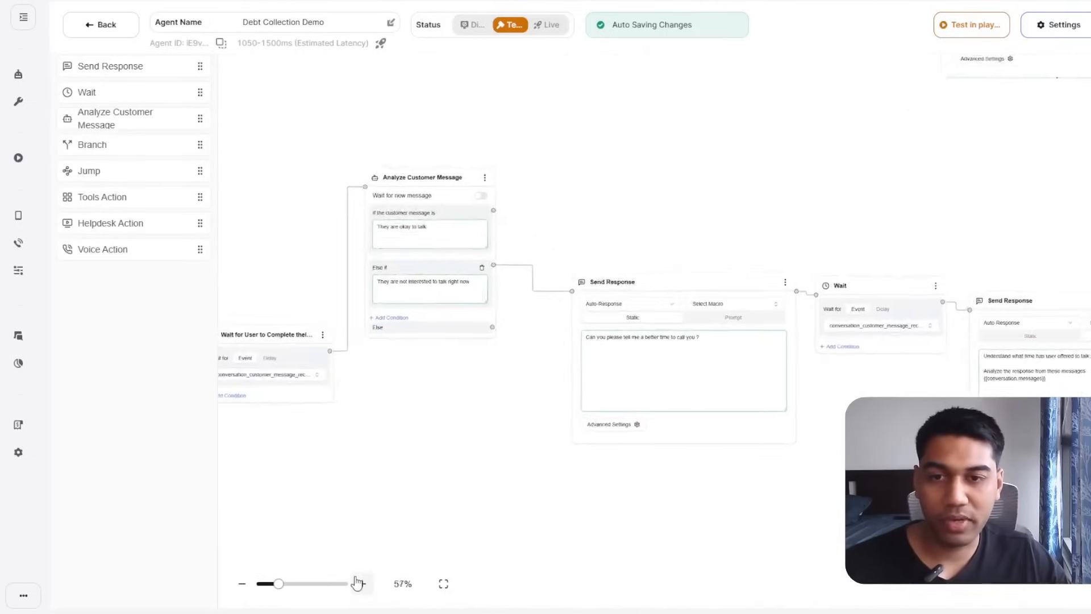
left_click(365, 584)
left_click_drag(500, 483, 268, 413)
scroll(519, 502, "right", 15)
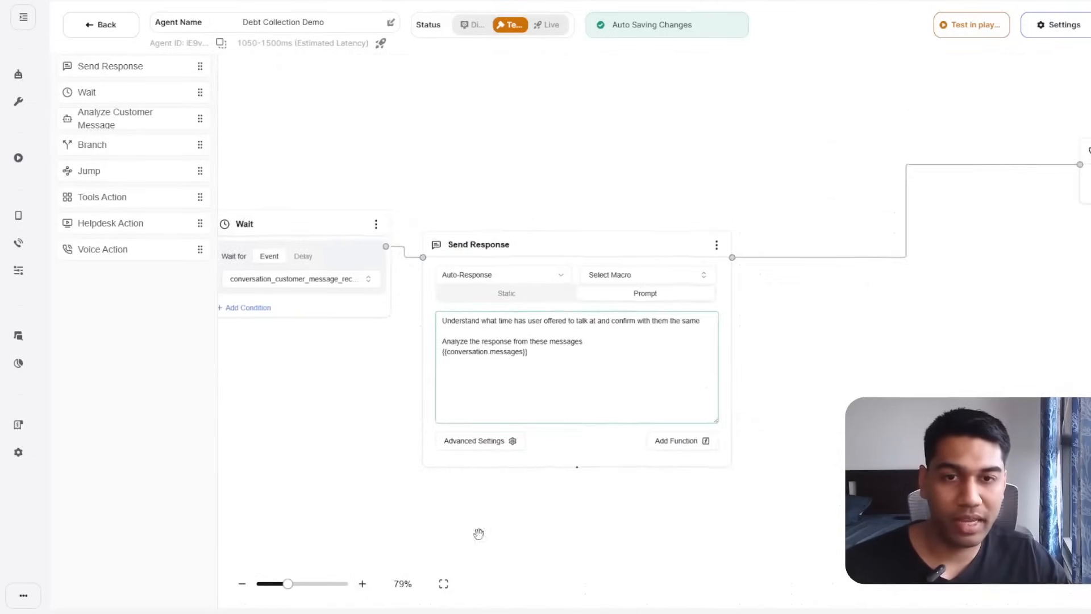
left_click_drag(828, 199, 561, 299)
Retitle the Voice Action node 'End the Call post Confirmation'.
double_click(504, 300)
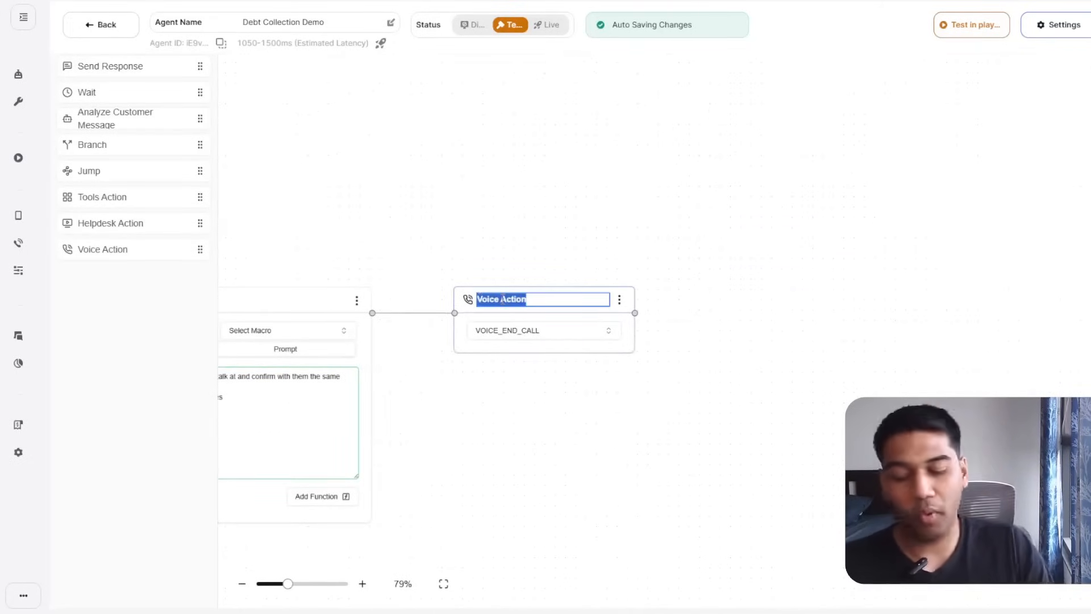
type("Edn t")
key("BackSpace")
key("BackSpace")
key("BackSpace")
key("BackSpace")
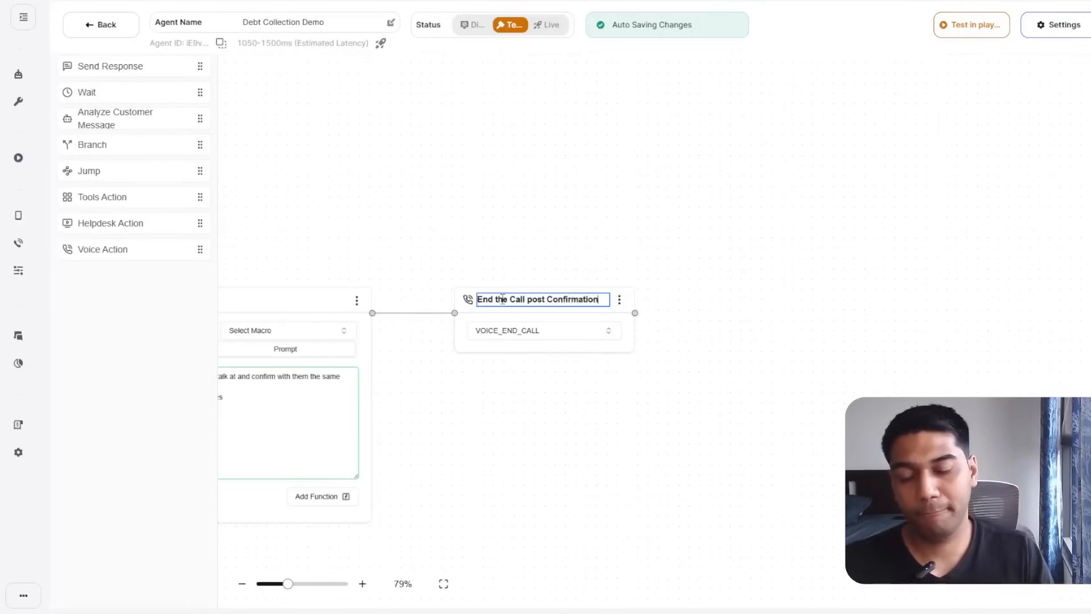
Drag a new Send Response node into the flow near Analyze Customer Message.
left_click_drag(506, 250, 1005, 326)
left_click_drag(580, 278, 824, 277)
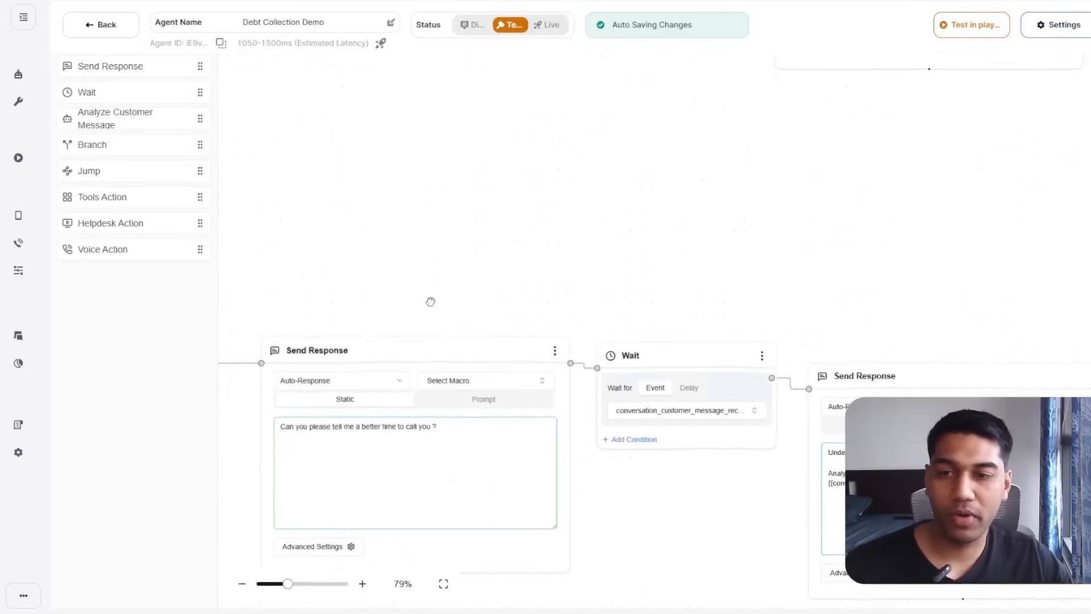
left_click_drag(311, 284, 692, 319)
left_click_drag(417, 229, 499, 279)
left_click_drag(689, 333, 569, 280)
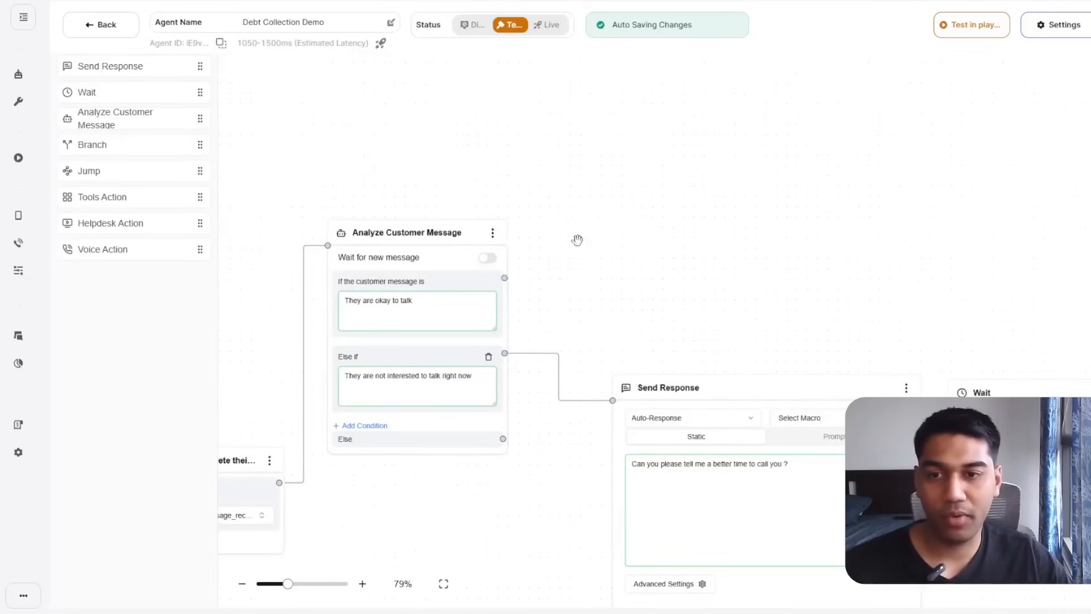
left_click_drag(504, 280, 636, 141)
left_click_drag(120, 69, 758, 164)
left_click_drag(782, 238, 741, 299)
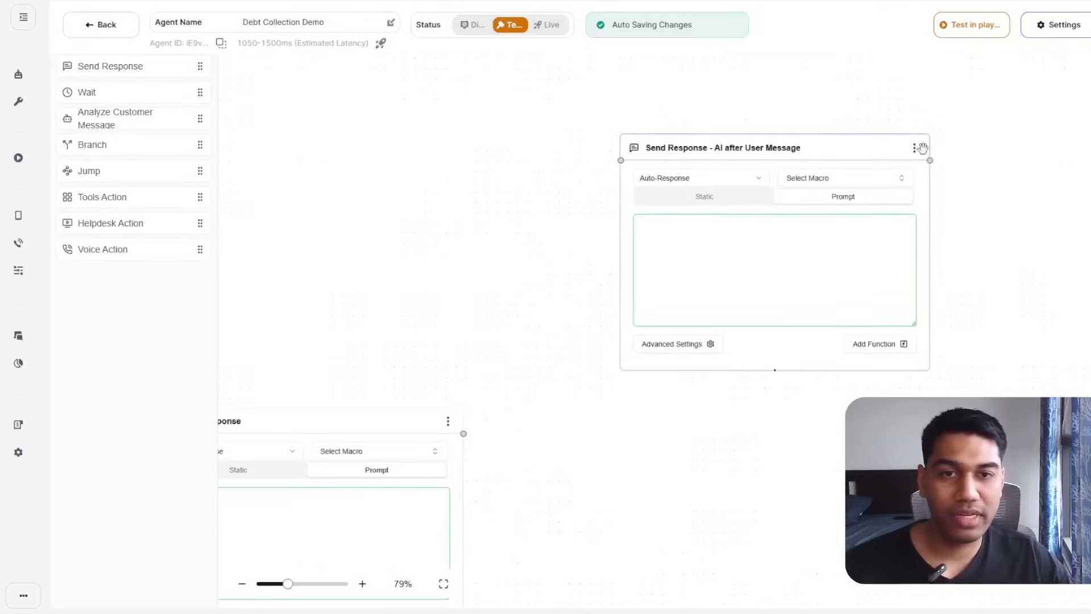
Delete the extra duplicated AI after User Message nodes, including the _V2 copy.
left_click(914, 148)
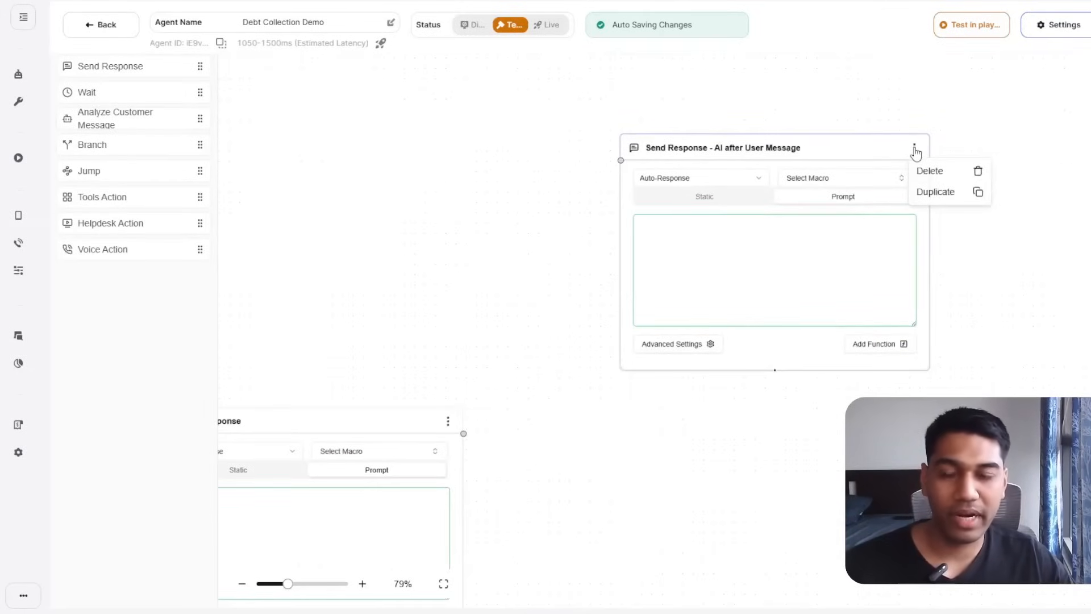
left_click(943, 192)
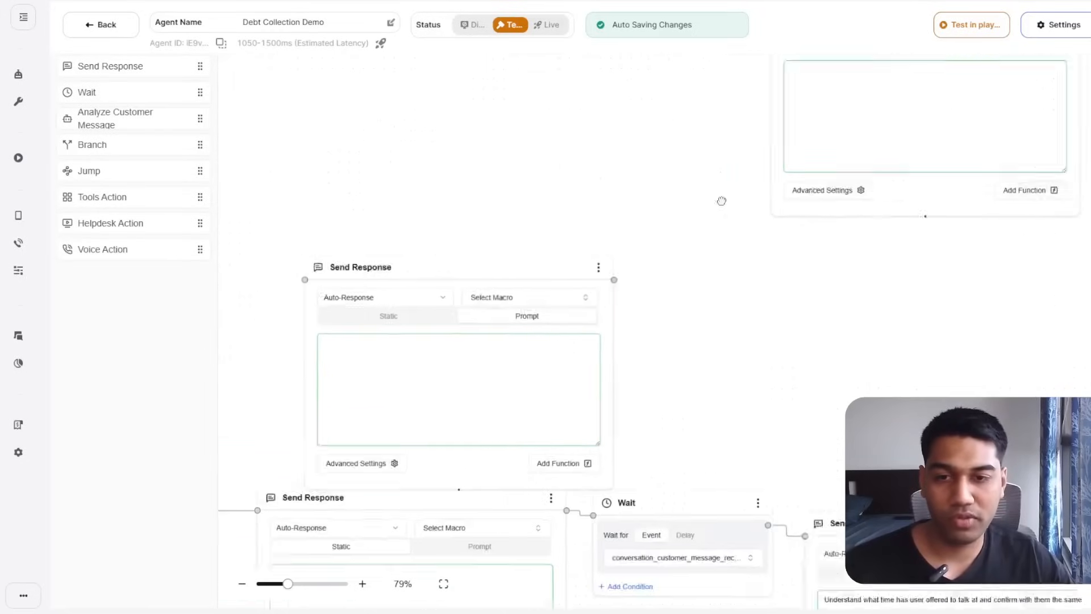
left_click_drag(721, 201, 753, 168)
left_click(630, 235)
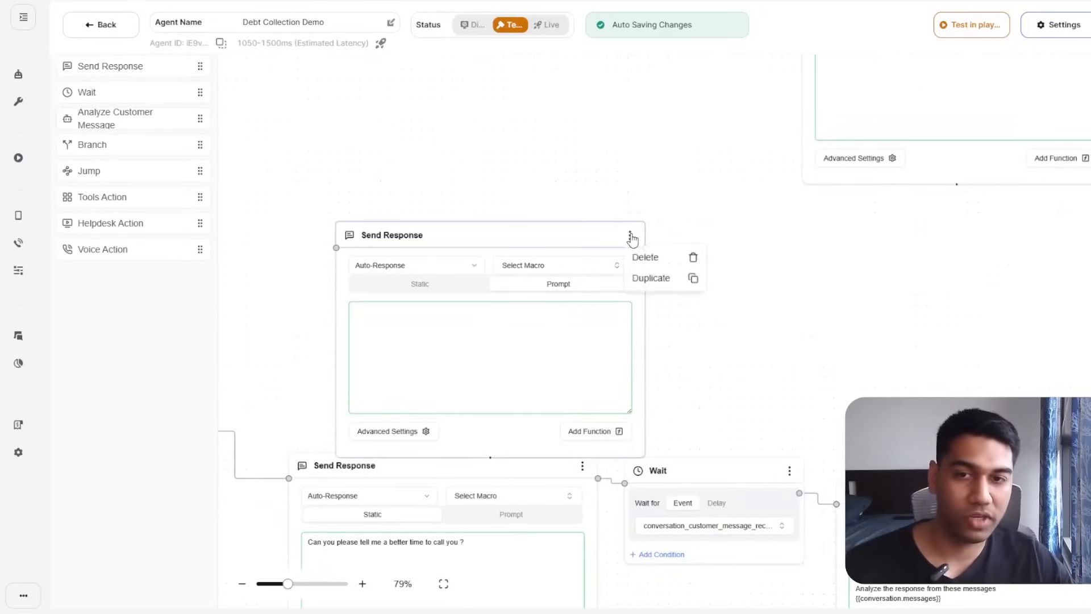
left_click(653, 257)
left_click(651, 362)
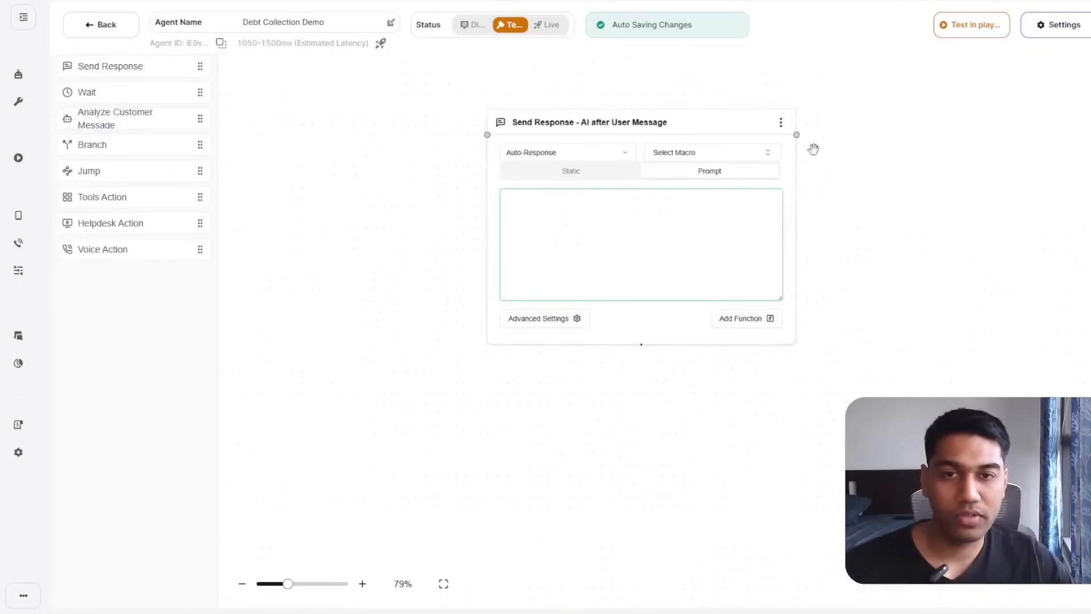
left_click(781, 123)
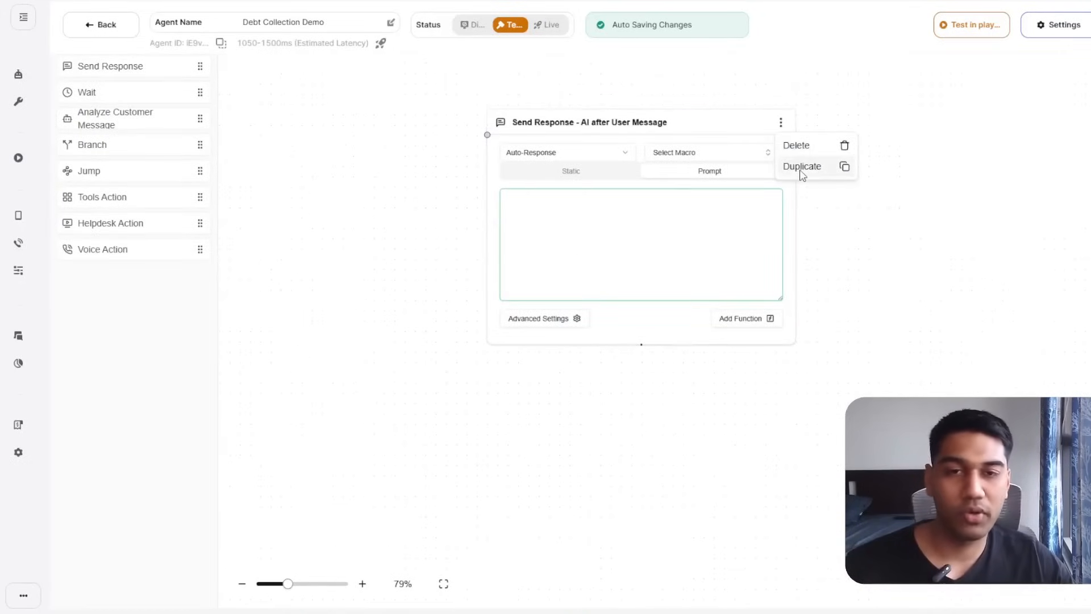
left_click(802, 168)
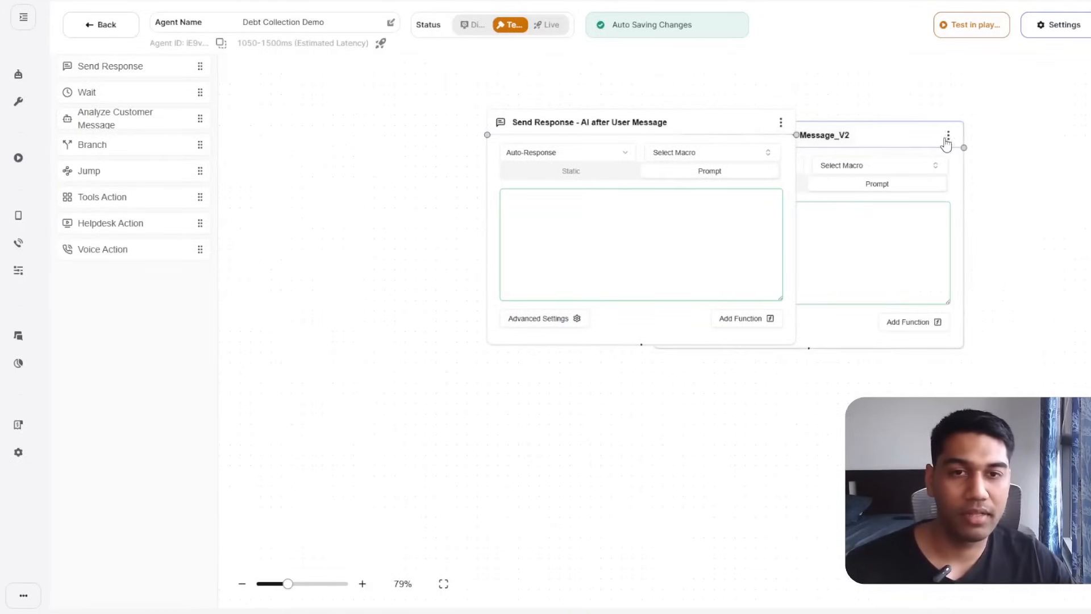
left_click(948, 137)
left_click(959, 159)
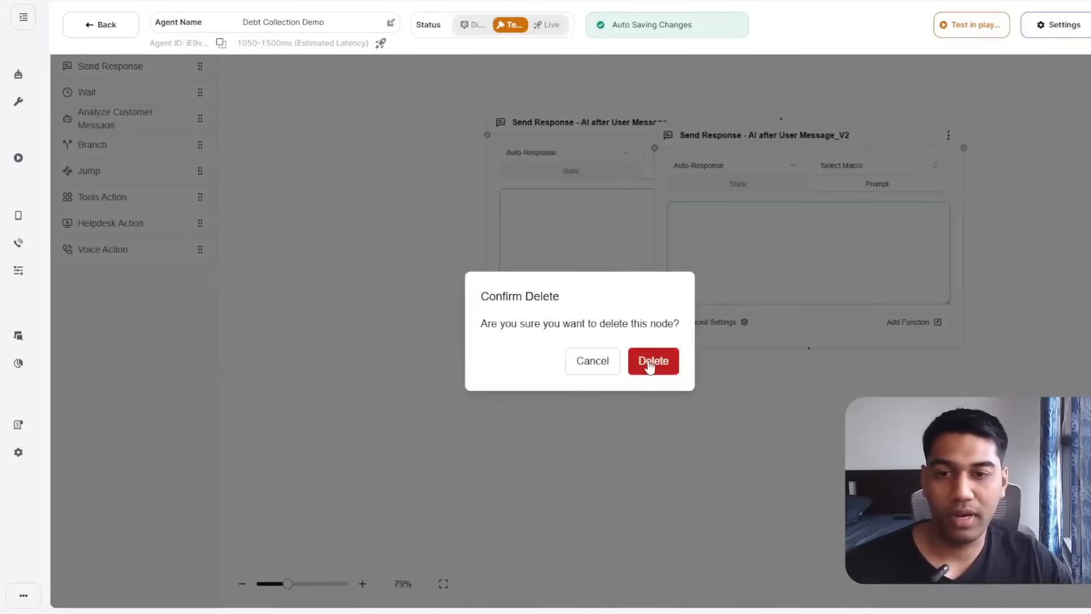
left_click(651, 362)
Link the 'They are okay to talk' branch to AI after User Message, then go to Tools/Apps.
left_click_drag(961, 293, 740, 434)
left_click_drag(880, 121, 554, 278)
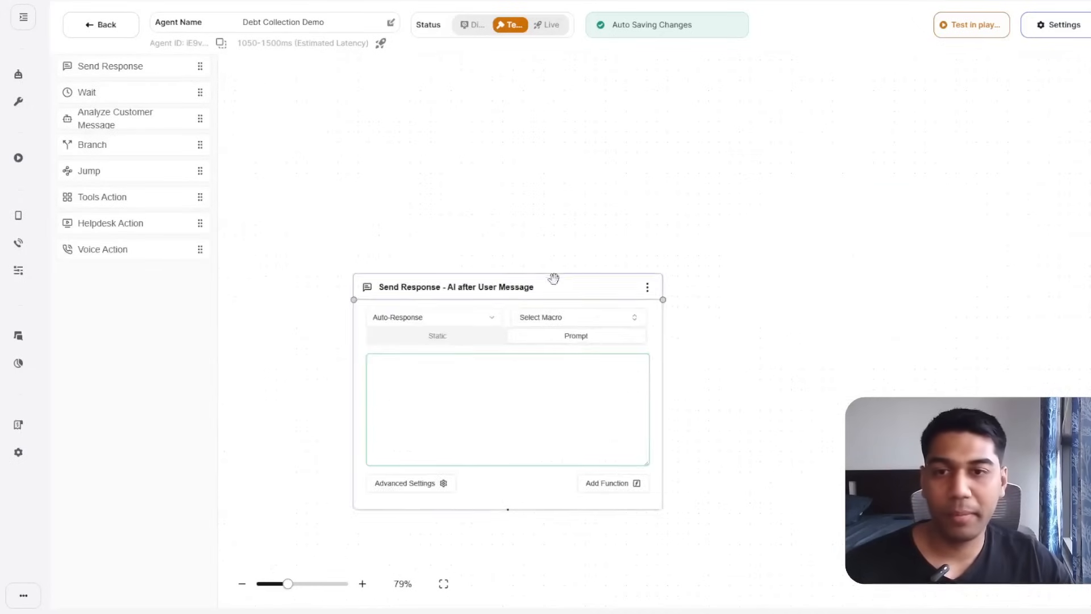
left_click_drag(623, 324, 758, 206)
left_click_drag(253, 470, 469, 422)
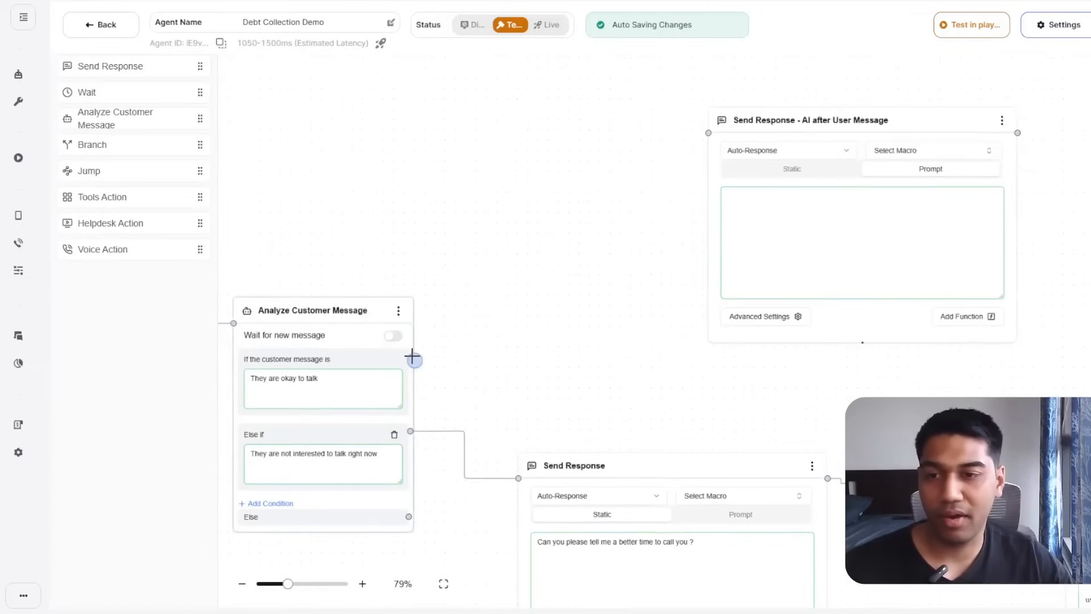
left_click_drag(411, 357, 708, 133)
left_click_drag(635, 290, 341, 346)
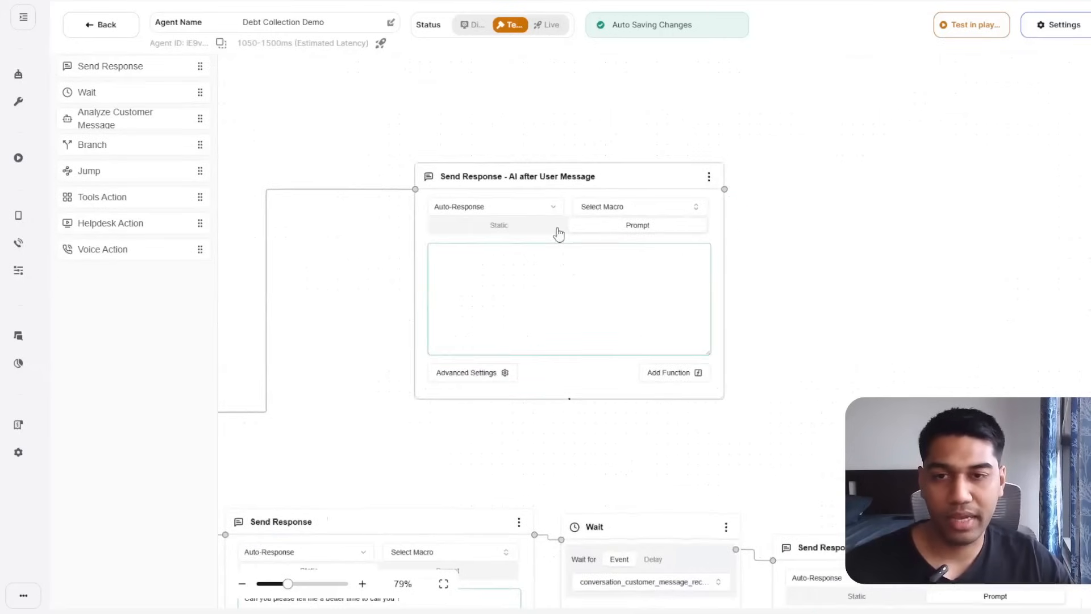
left_click_drag(621, 167, 486, 194)
left_click_drag(595, 417, 857, 271)
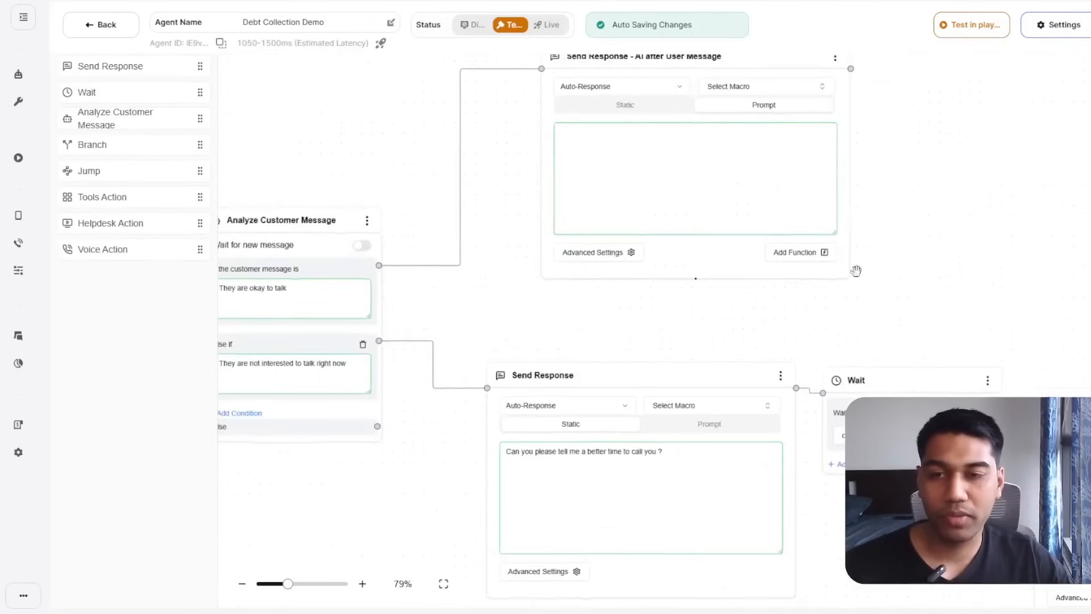
left_click_drag(668, 361, 753, 409)
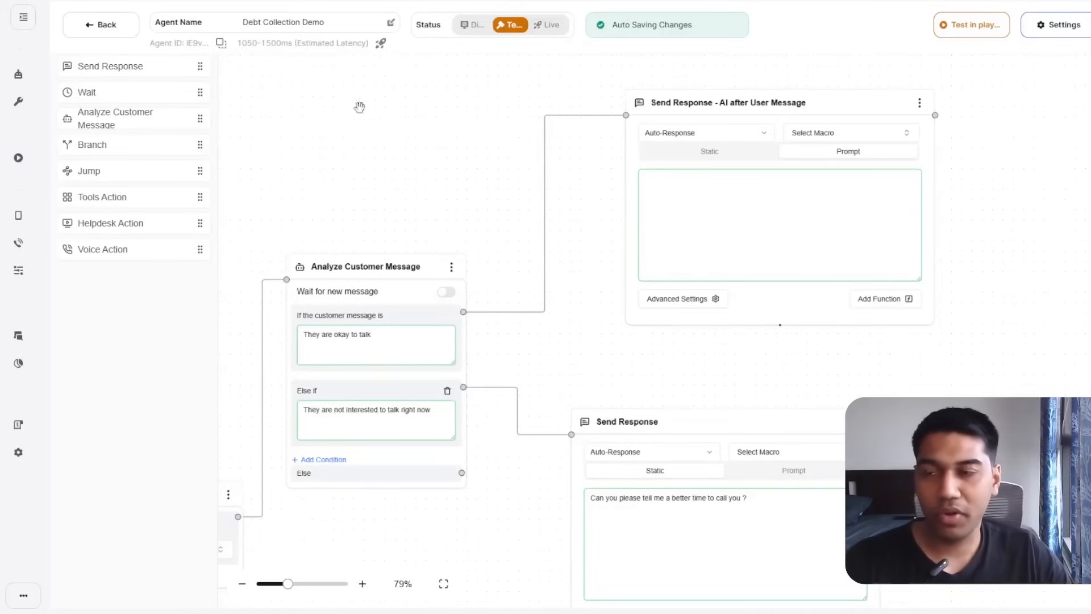
left_click_drag(353, 147, 430, 151)
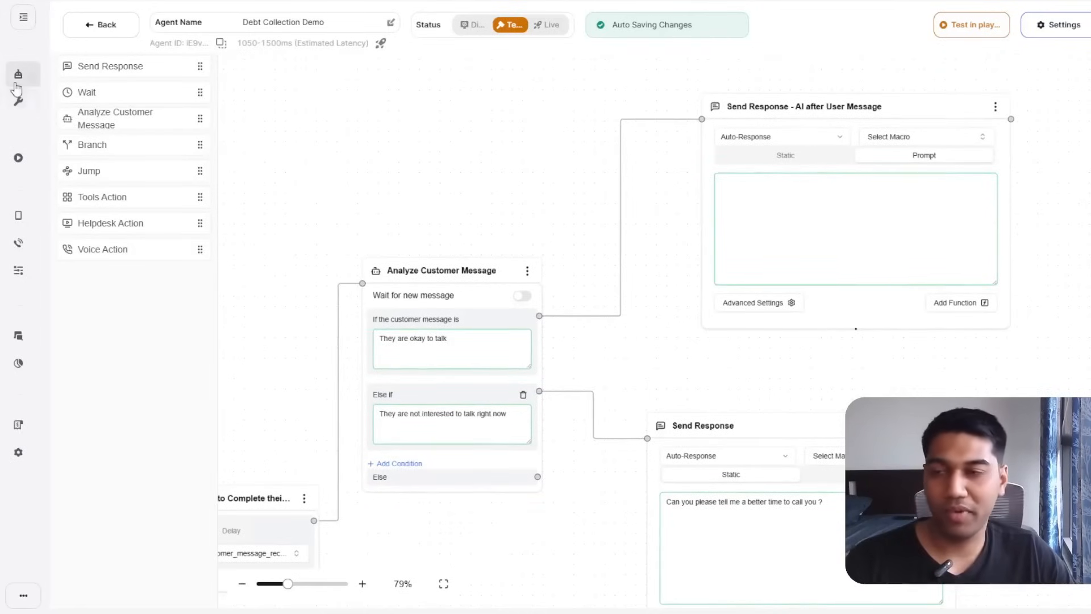
left_click(18, 101)
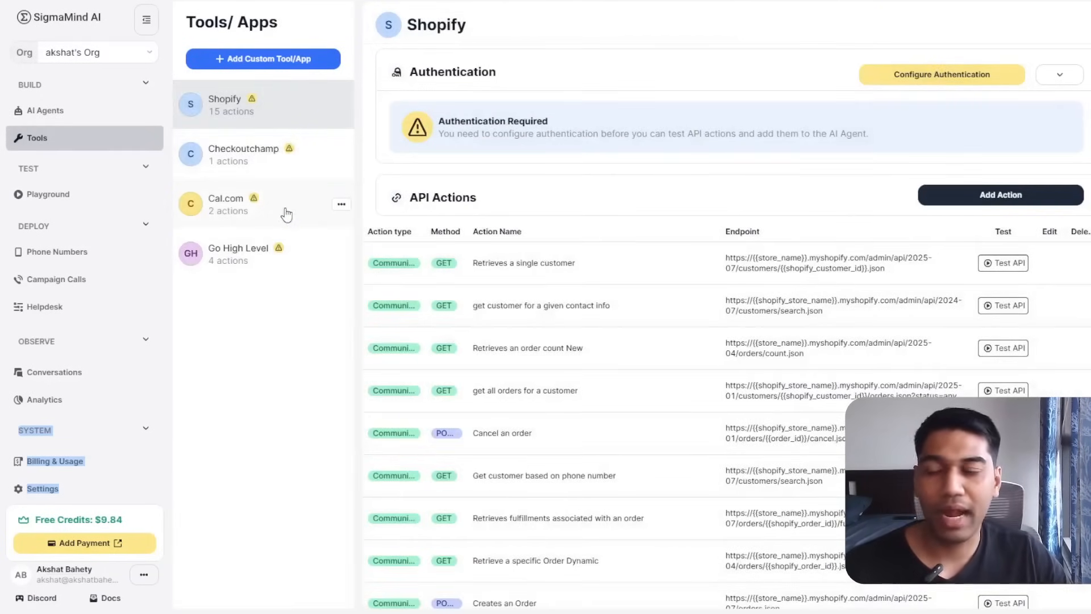
Create a custom app named 'Google Sheet' and begin adding a new API action to it.
left_click(259, 61)
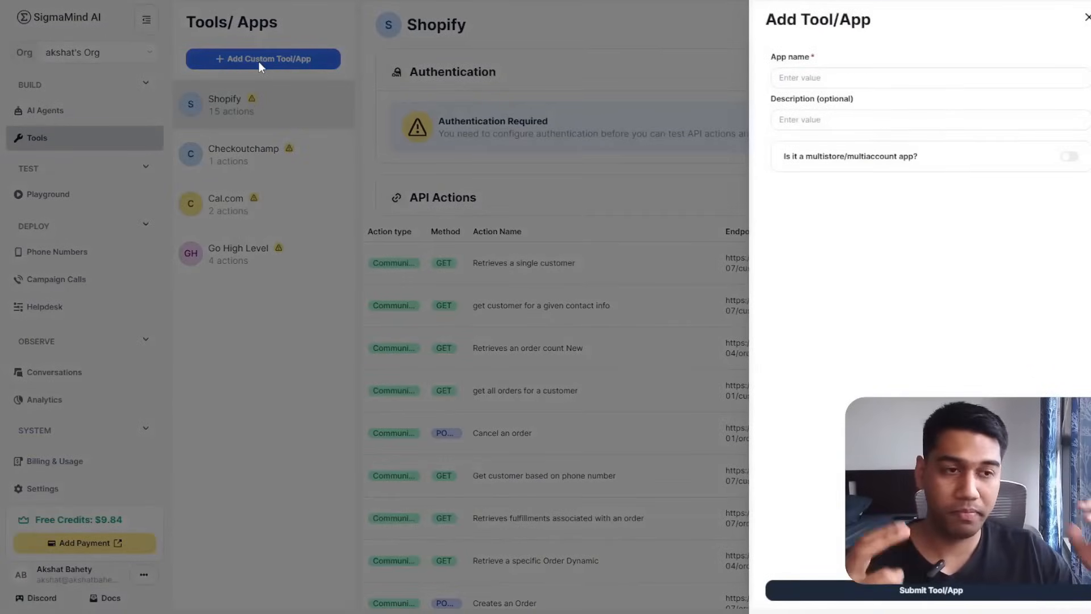
left_click(820, 79)
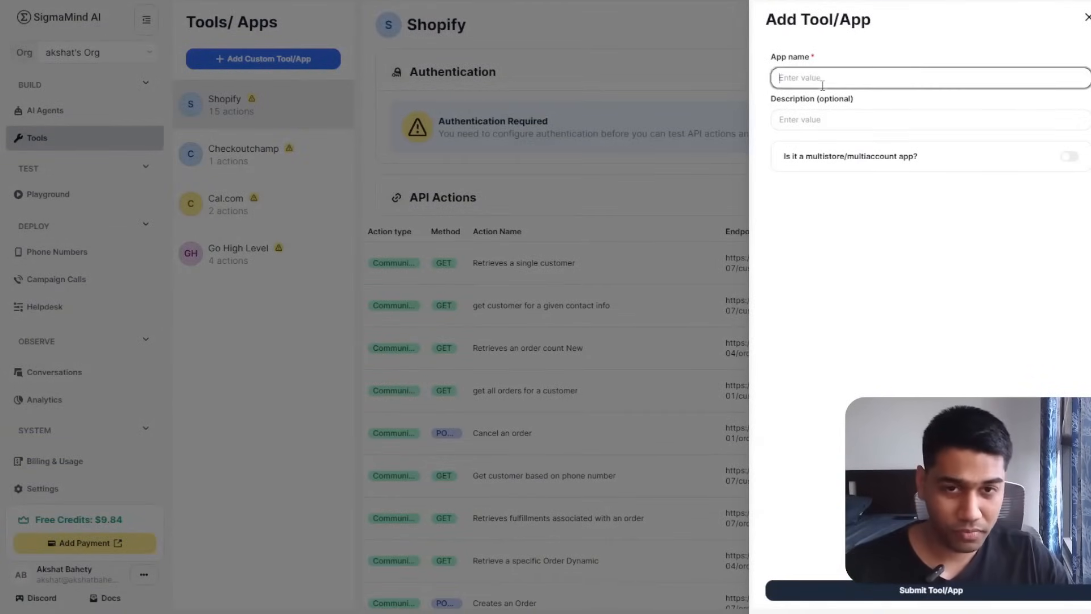
type("Google Sheet")
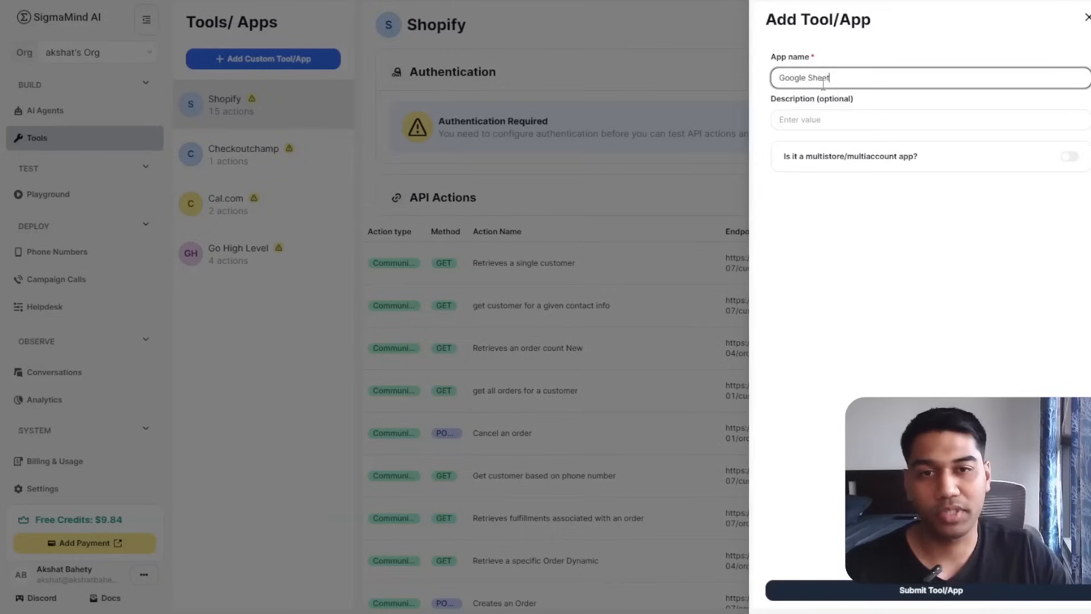
left_click(848, 167)
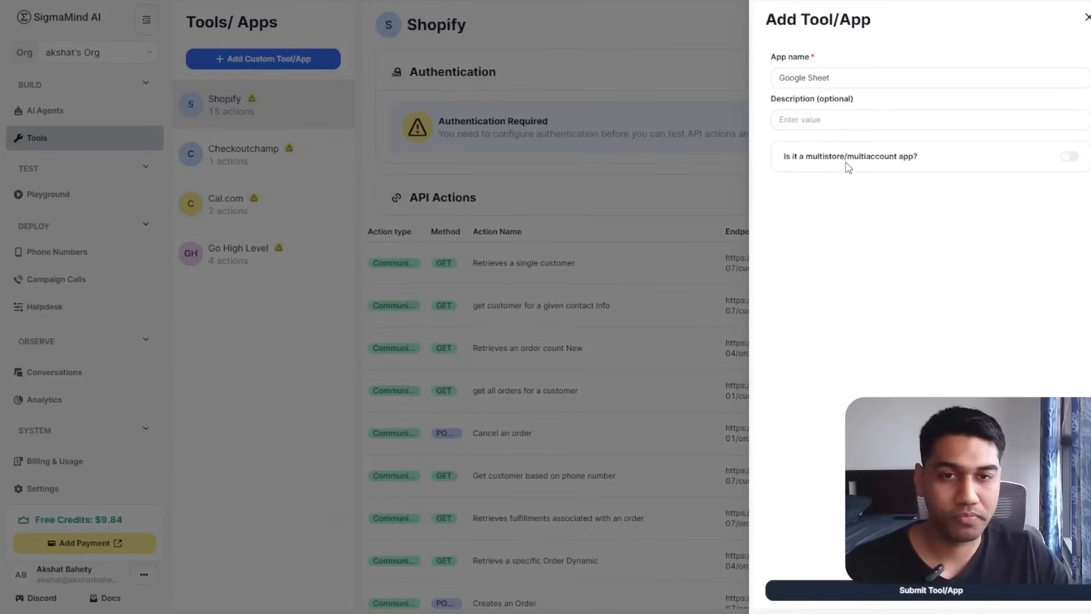
left_click(950, 589)
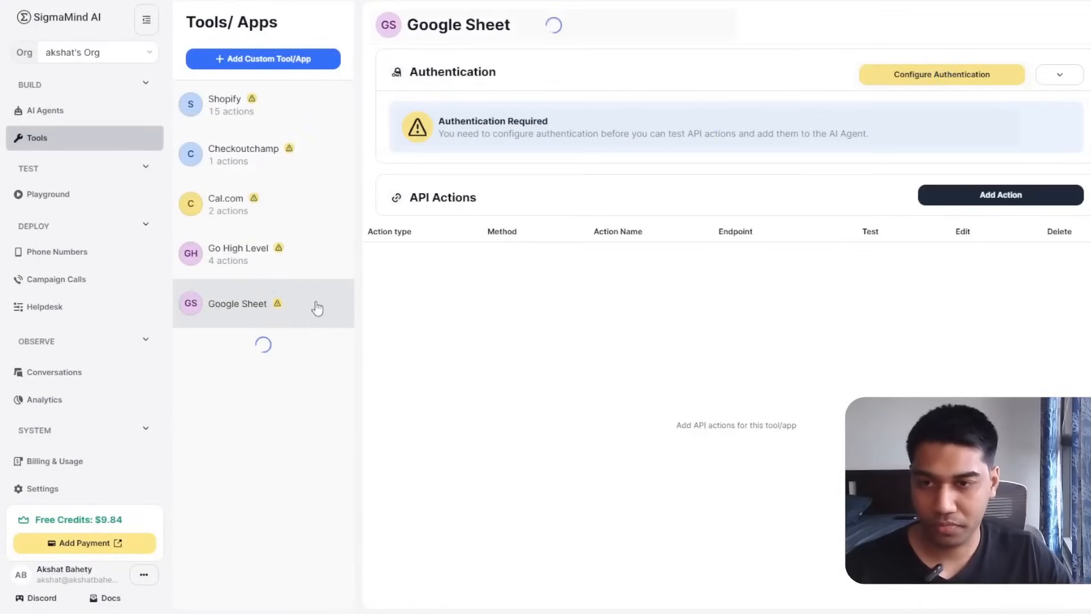
left_click(1001, 196)
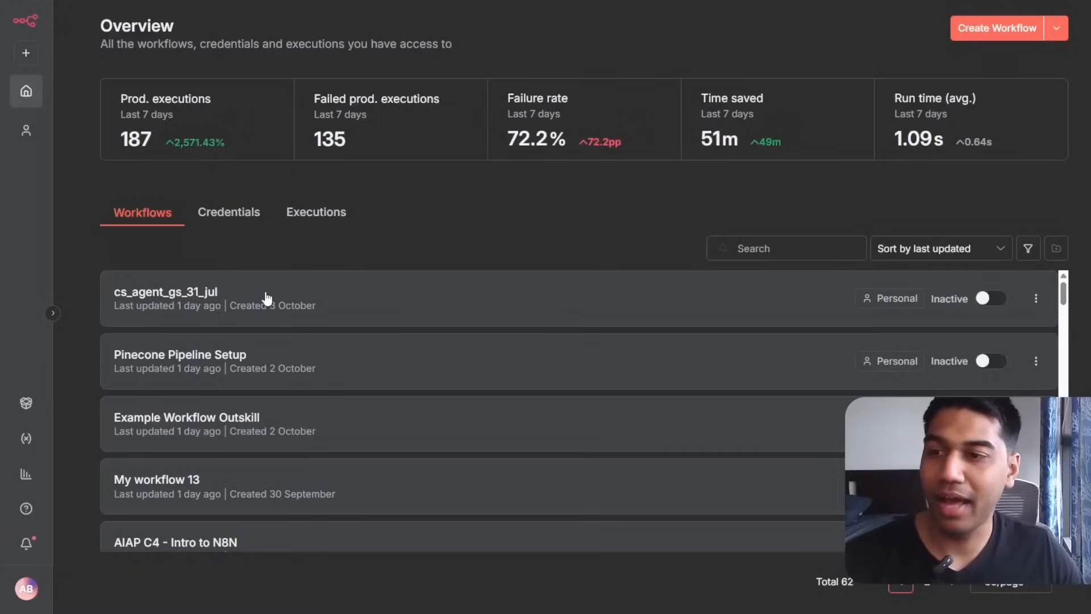
Start a new n8n workflow with a Webhook trigger set to its production URL.
left_click(653, 308)
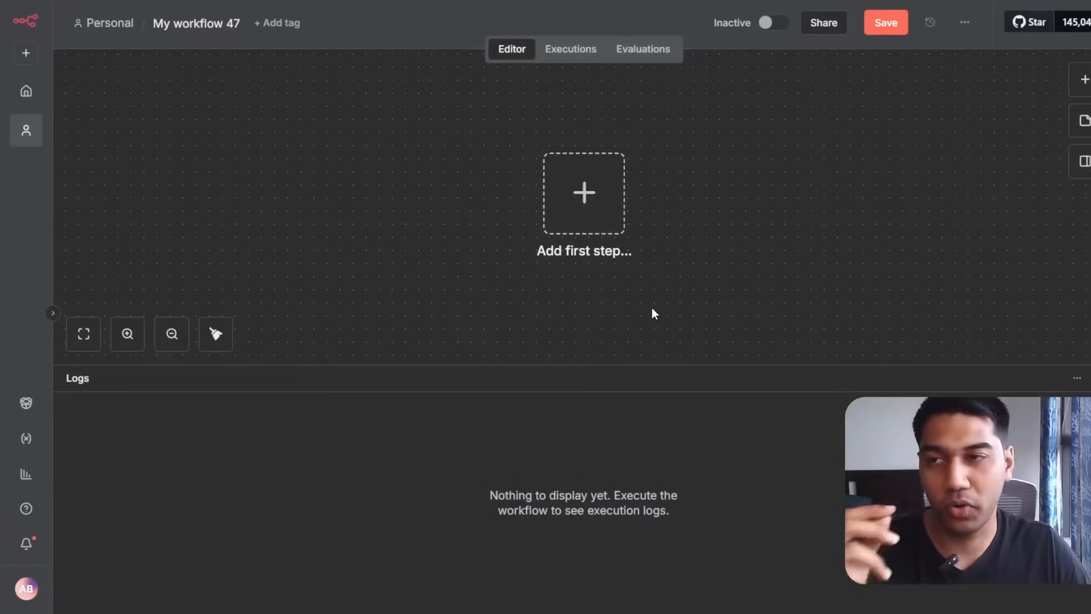
left_click(619, 205)
type("web")
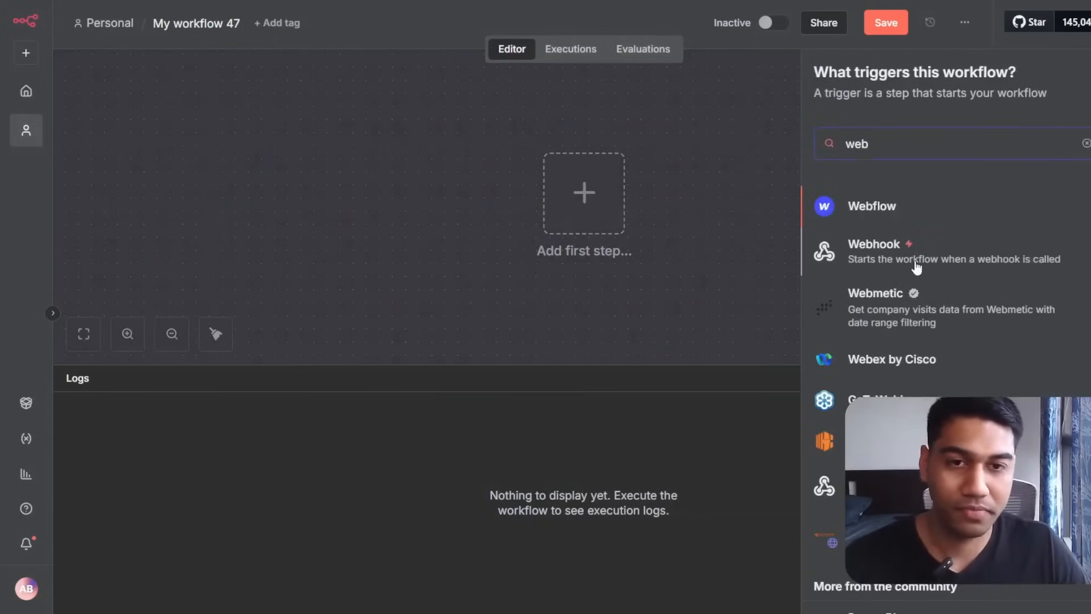
left_click(916, 266)
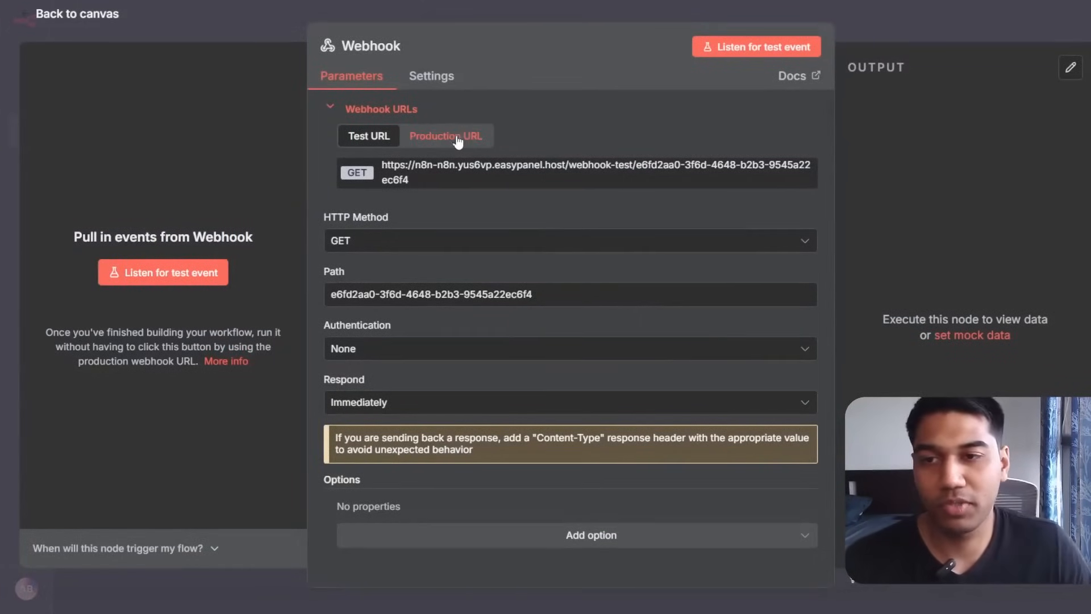
left_click(413, 139)
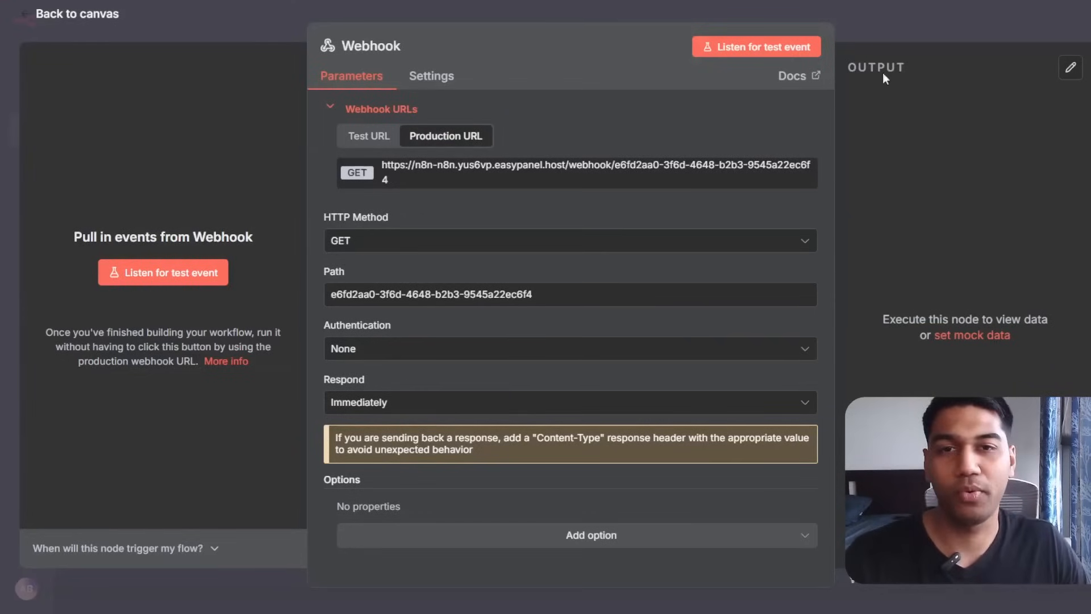
left_click(895, 12)
Add a Google Sheets 'Get row(s) in sheet' node after the Webhook, leaving the document unselected.
left_click(693, 206)
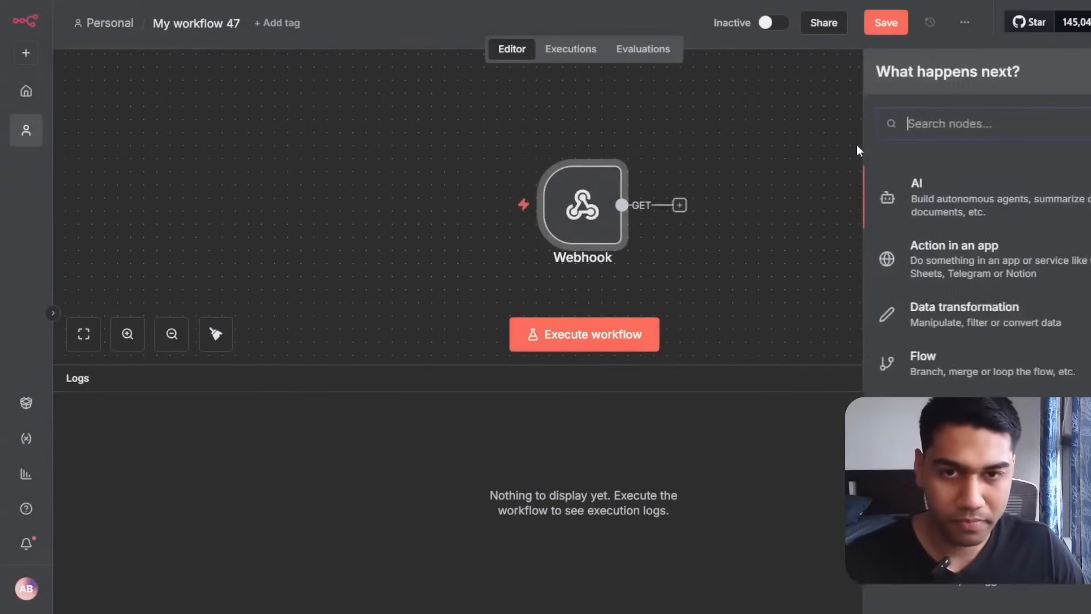
type("shee")
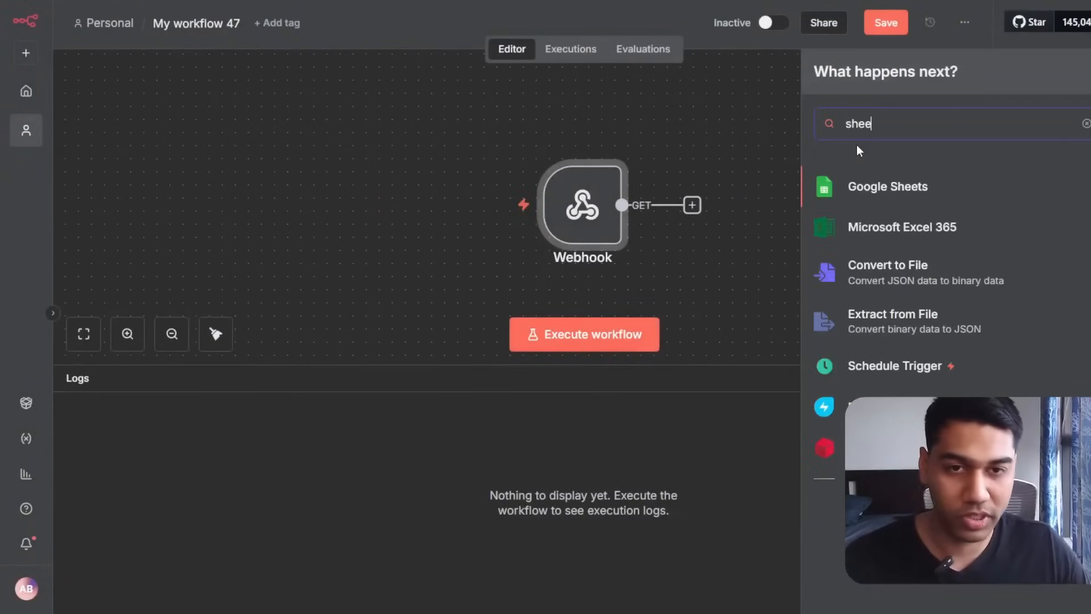
left_click(883, 190)
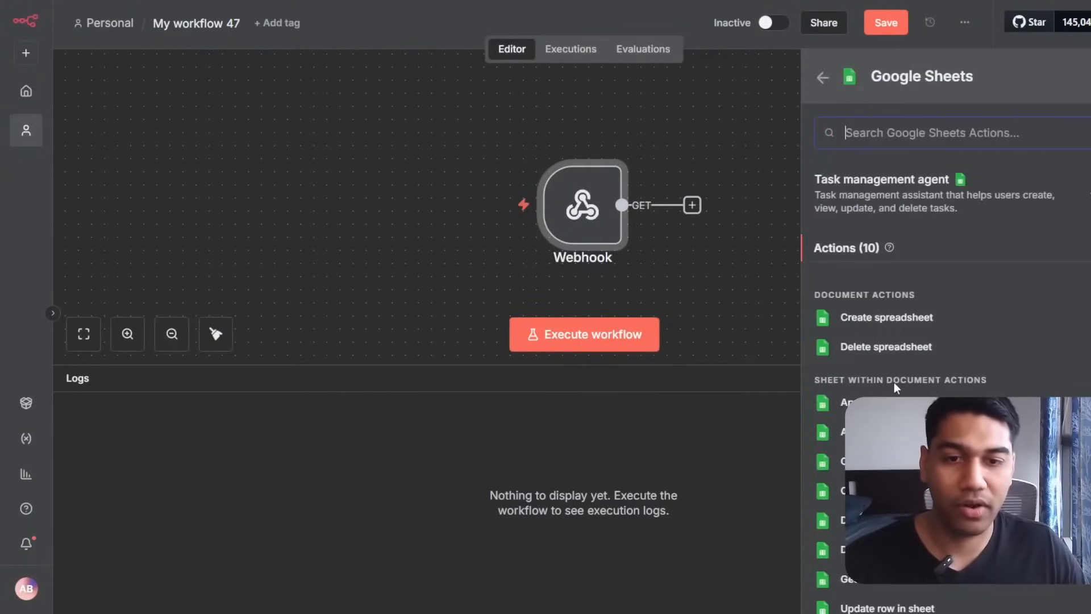
scroll(895, 382, "down", 2)
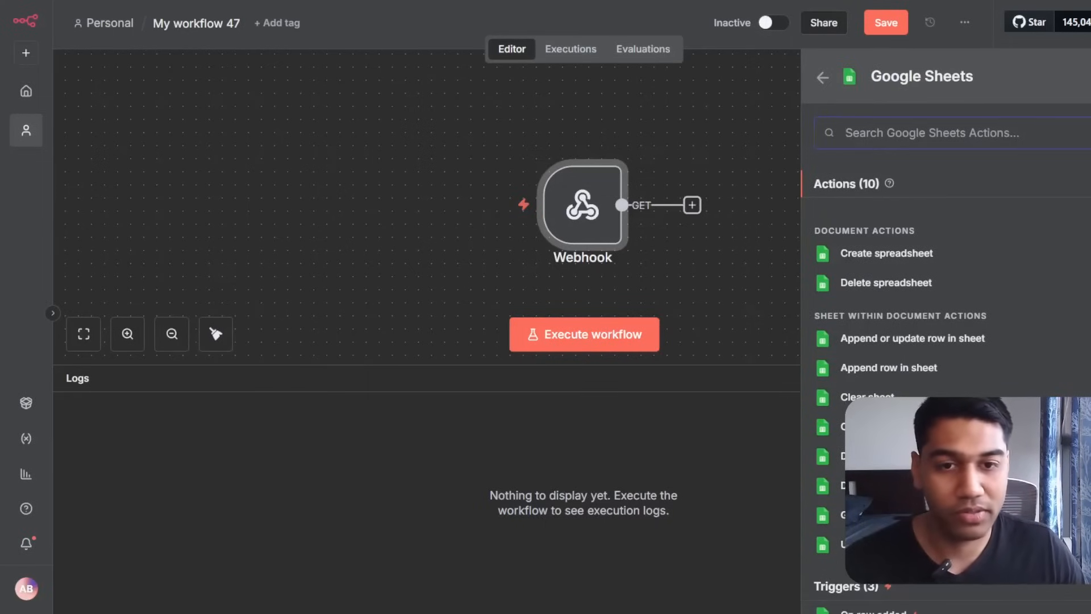
scroll(907, 377, "down", 3)
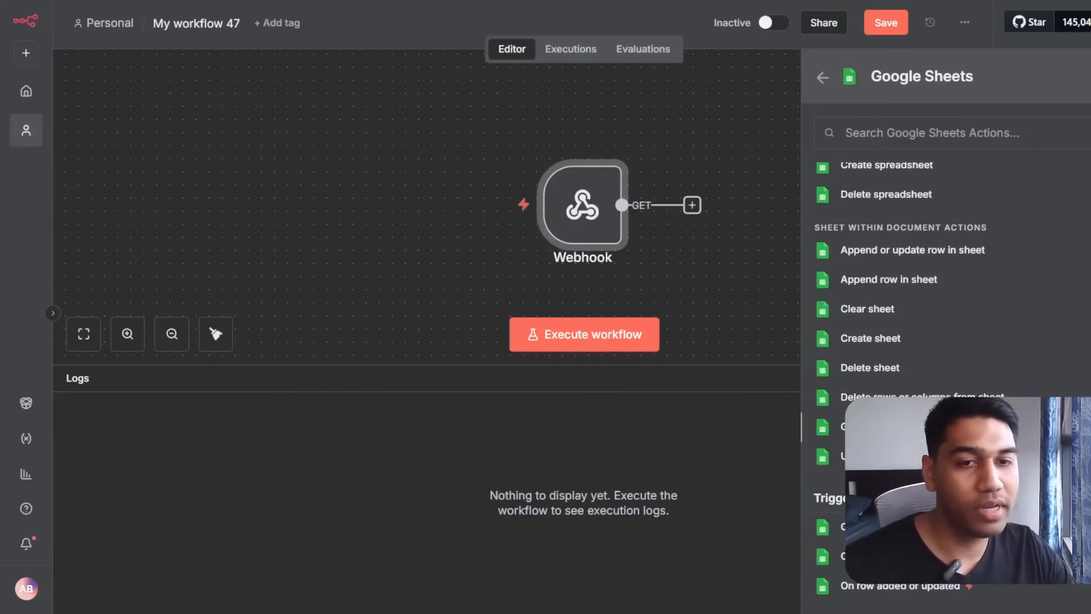
left_click(888, 427)
left_click(516, 292)
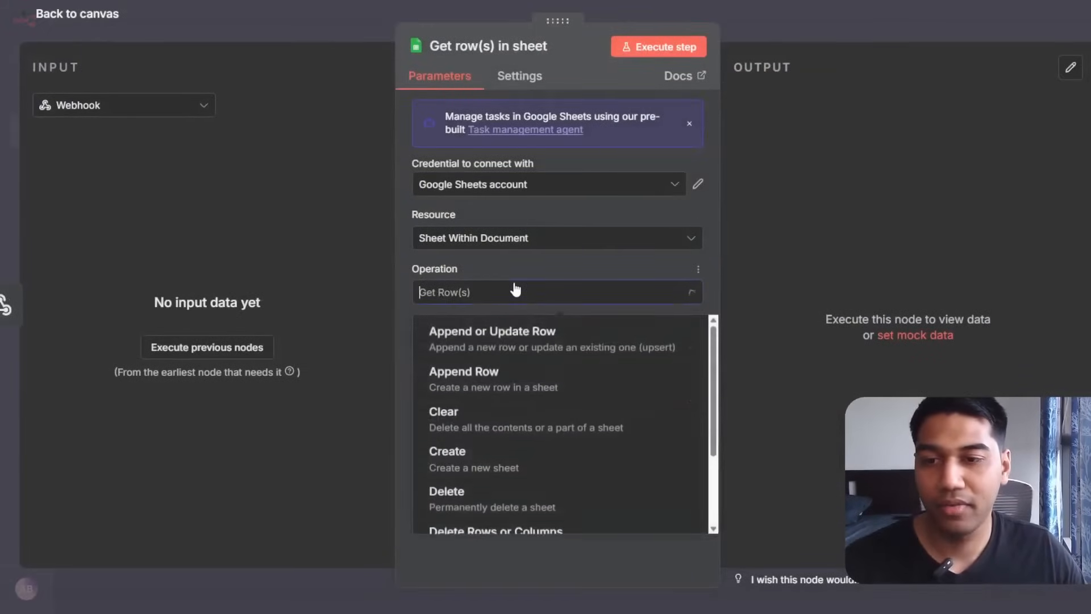
left_click(517, 293)
left_click(530, 346)
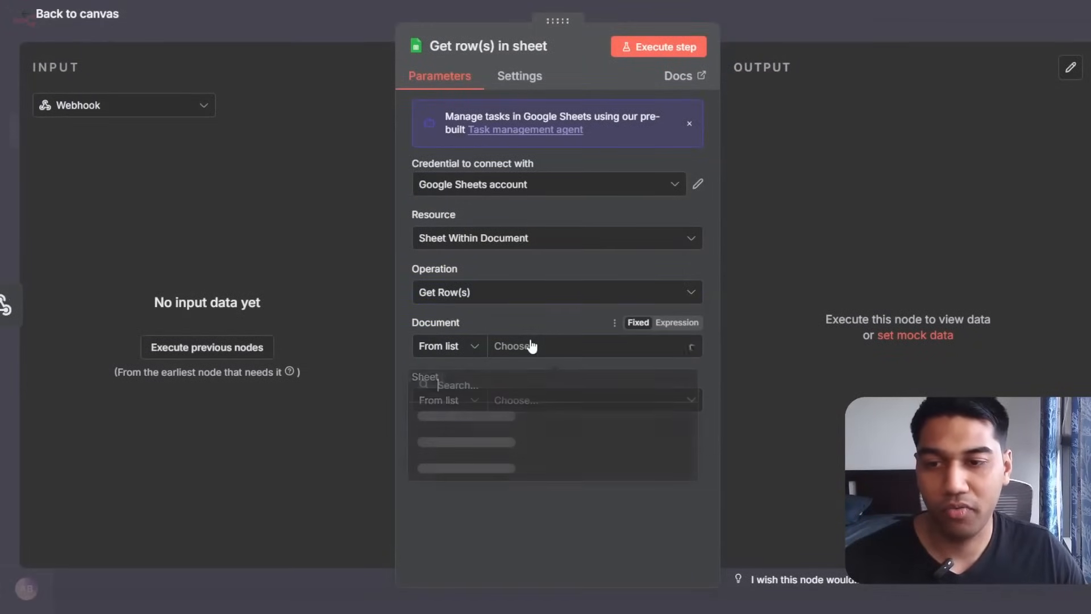
left_click(564, 323)
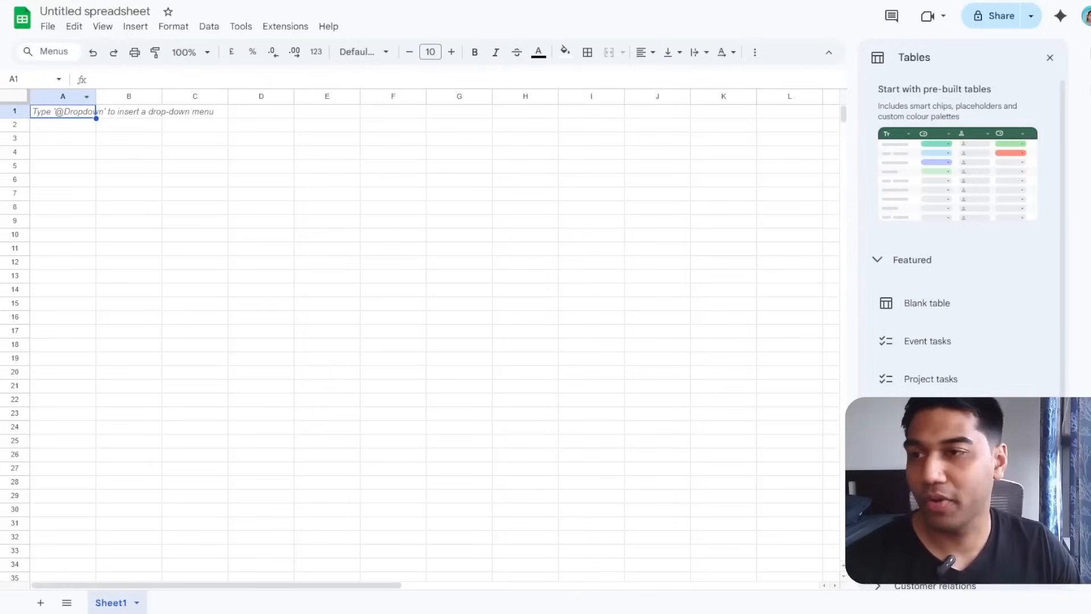
Rename the spreadsheet 'Loan Debt Demo' and add headers Name, Email, Phonenumber, Debt Payment Pending.
left_click(60, 13)
type("Loa")
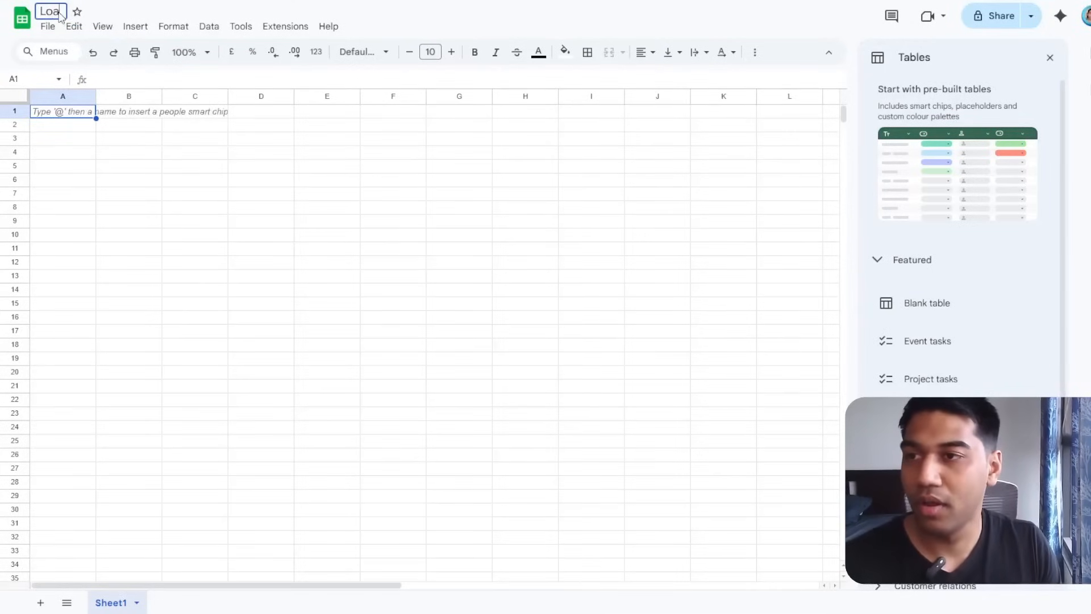
type("n Debt")
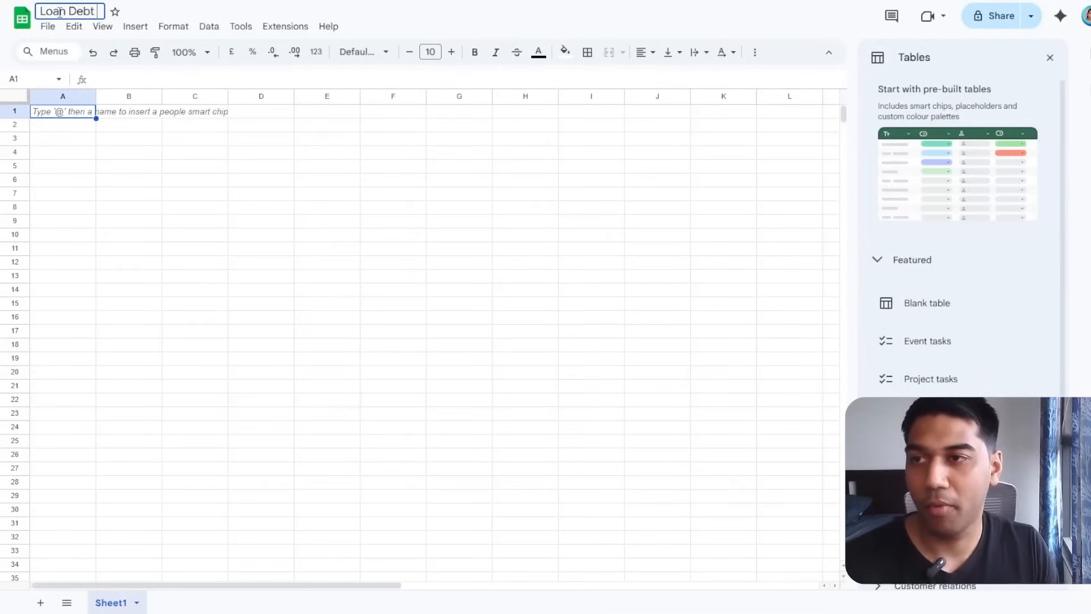
type(" Demo")
left_click_drag(64, 249, 65, 235)
left_click(70, 117)
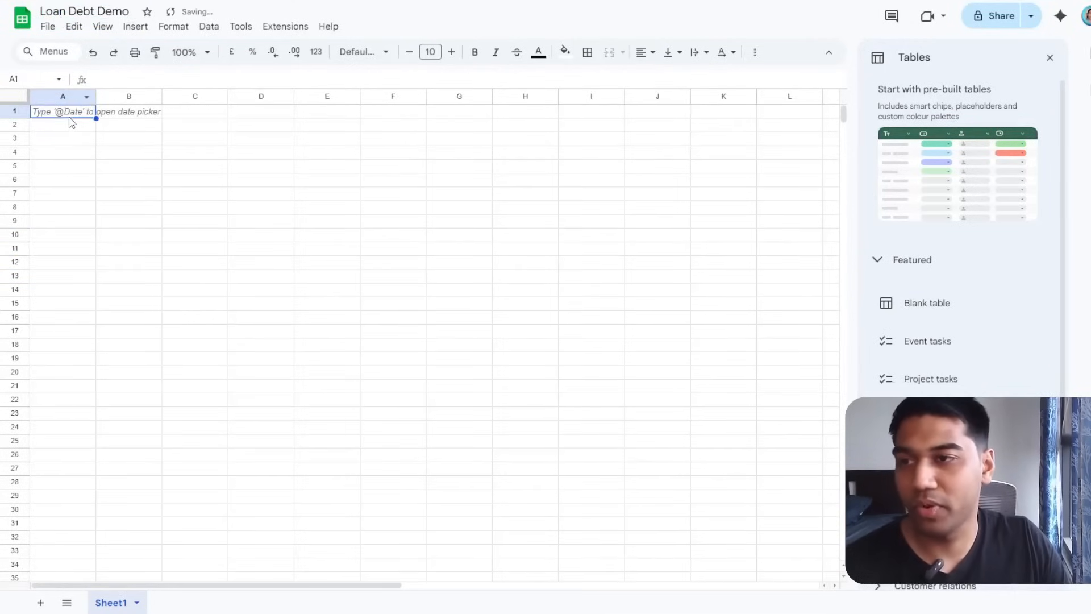
type("Name")
key("Tab")
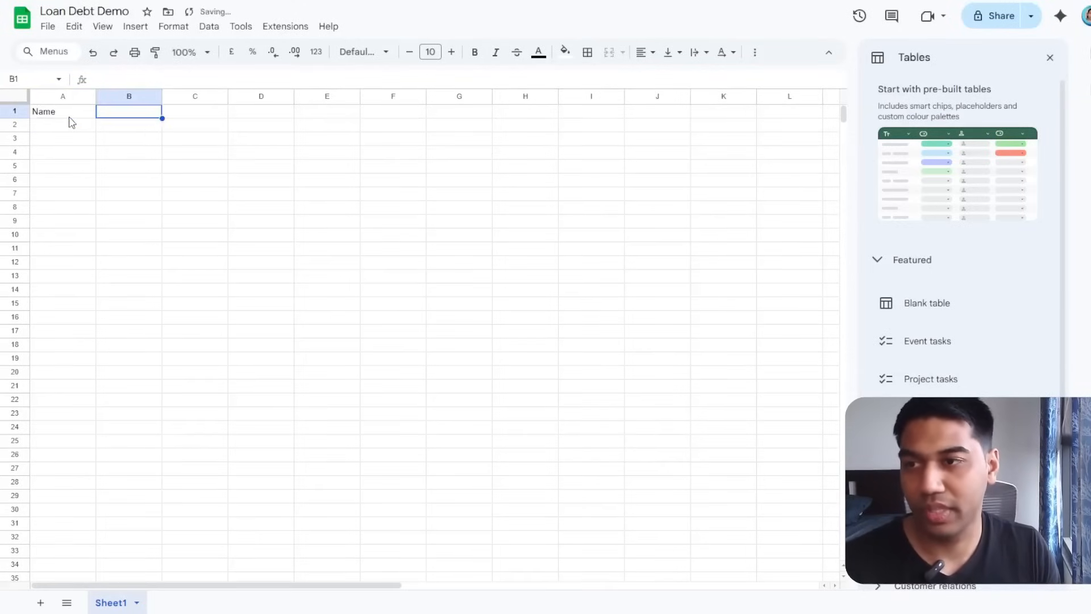
type("Email")
key("Tab")
type("Phio")
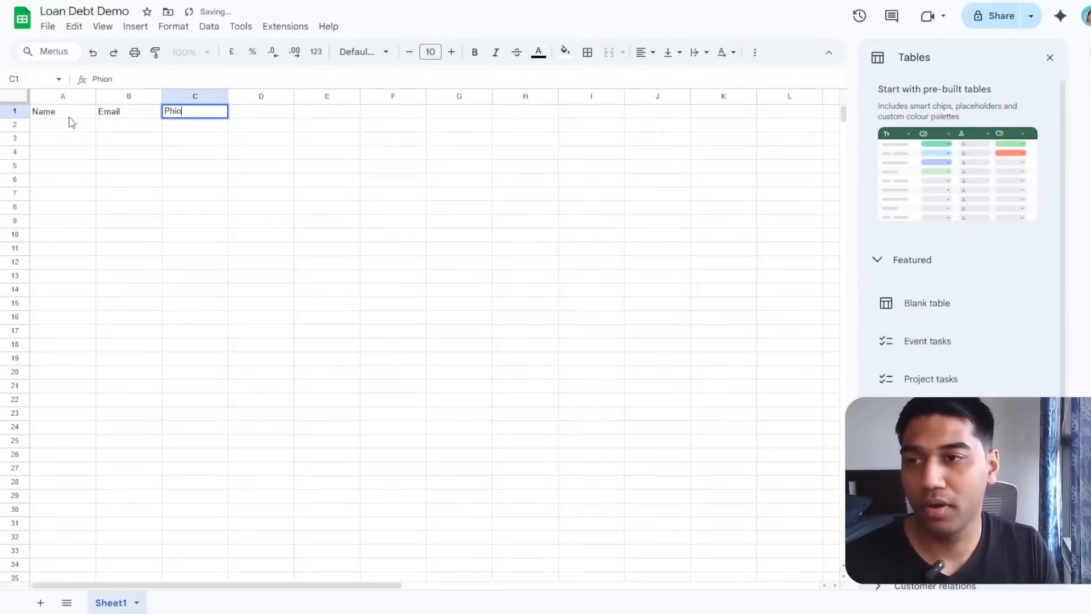
type("enumber")
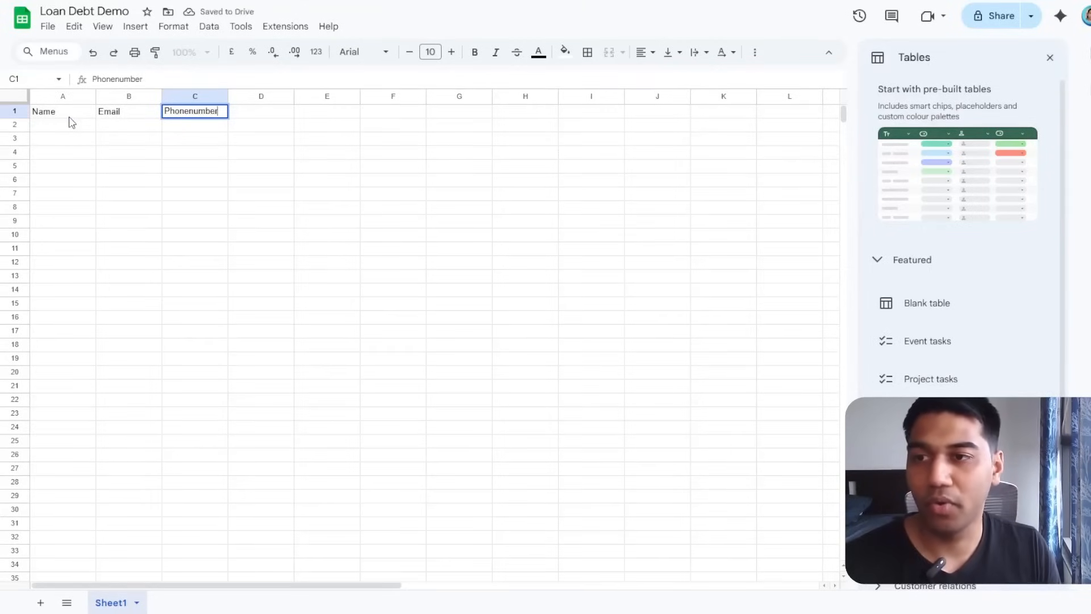
key("Tab")
type("A")
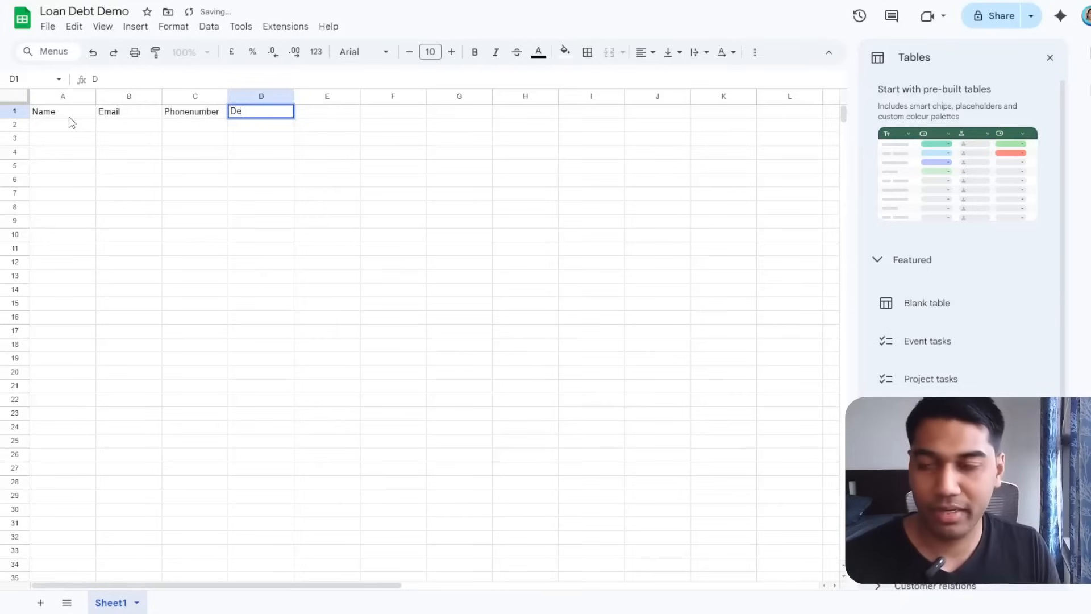
type("ebt Paym")
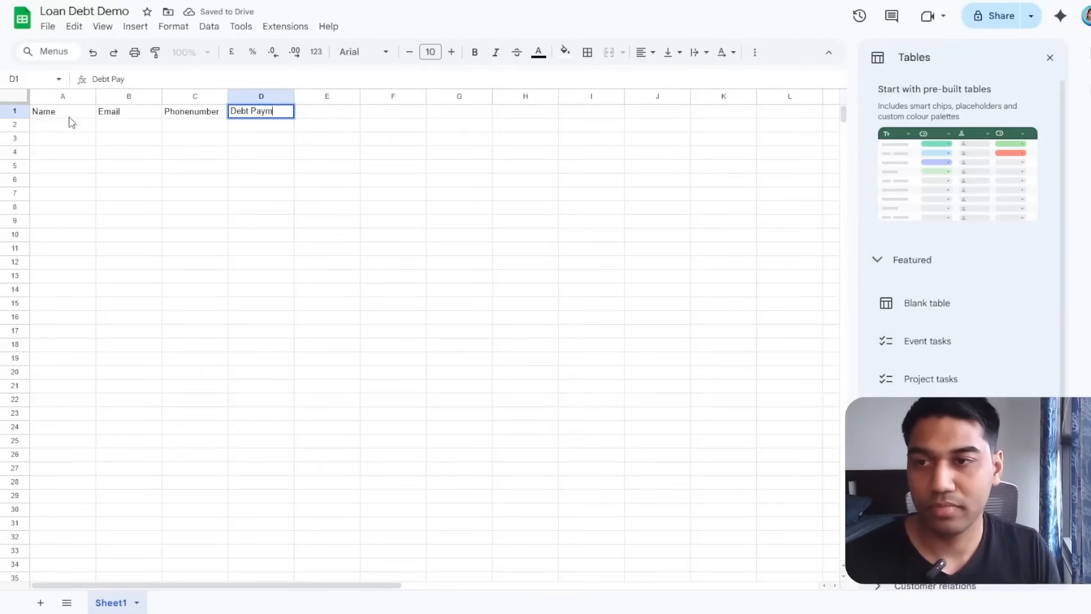
type("ent Pending")
key("Tab")
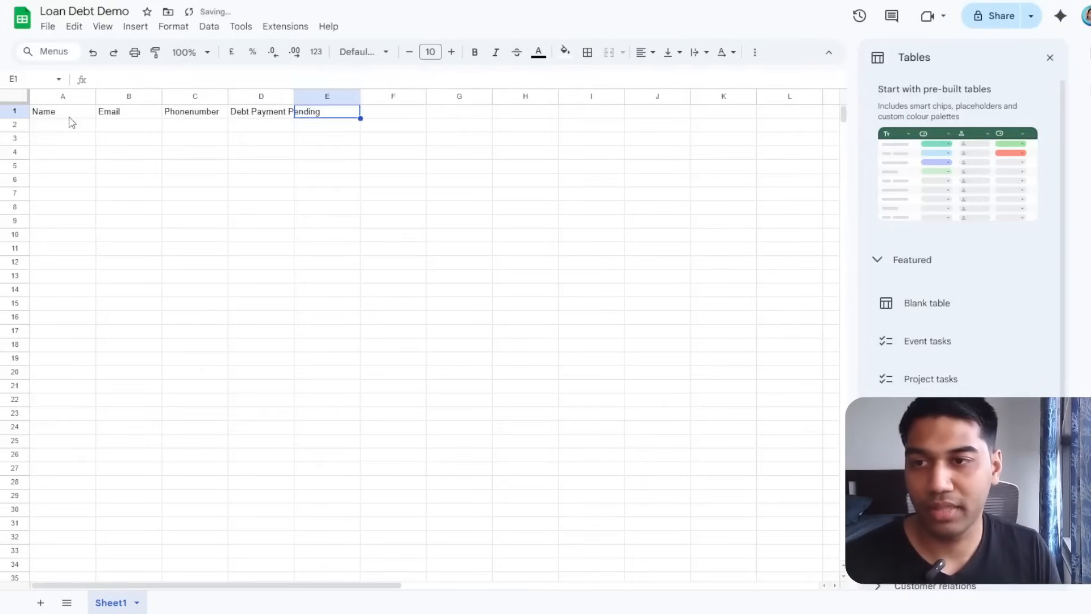
Enter 1000 in D2, add a Loan Details header in E1, and Home Loan in E2.
key("Return")
type("100")
key("Tab")
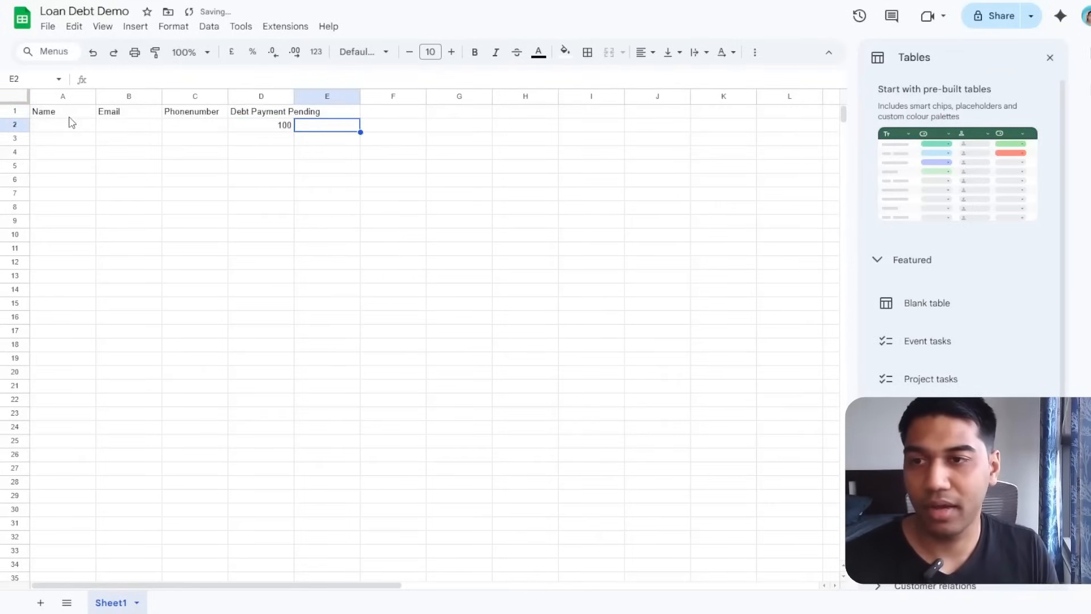
key("Left")
type("1000")
key("Tab")
key("Up")
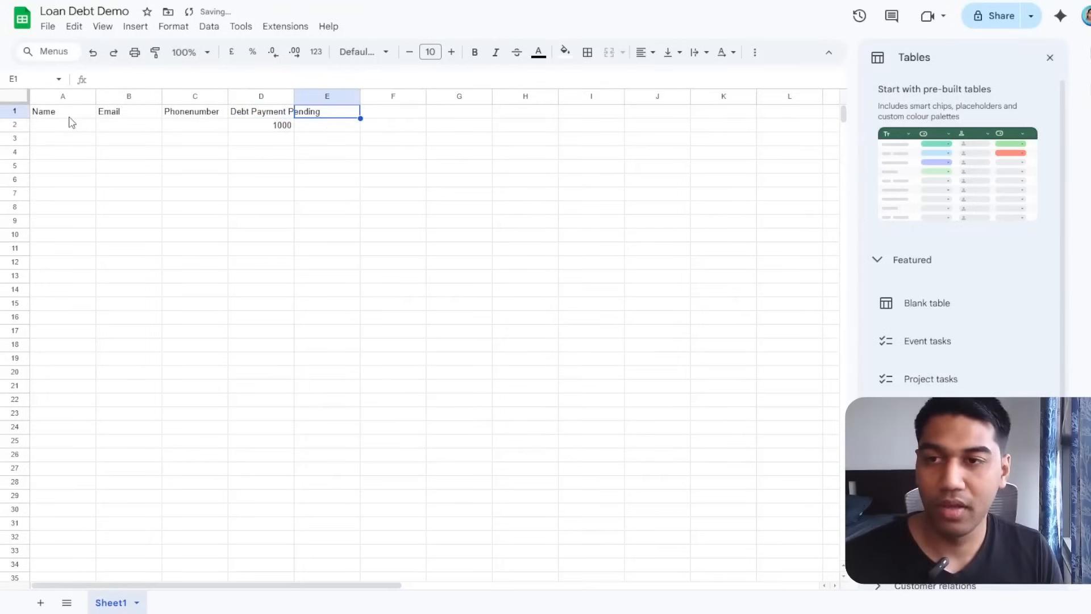
type("Reason of")
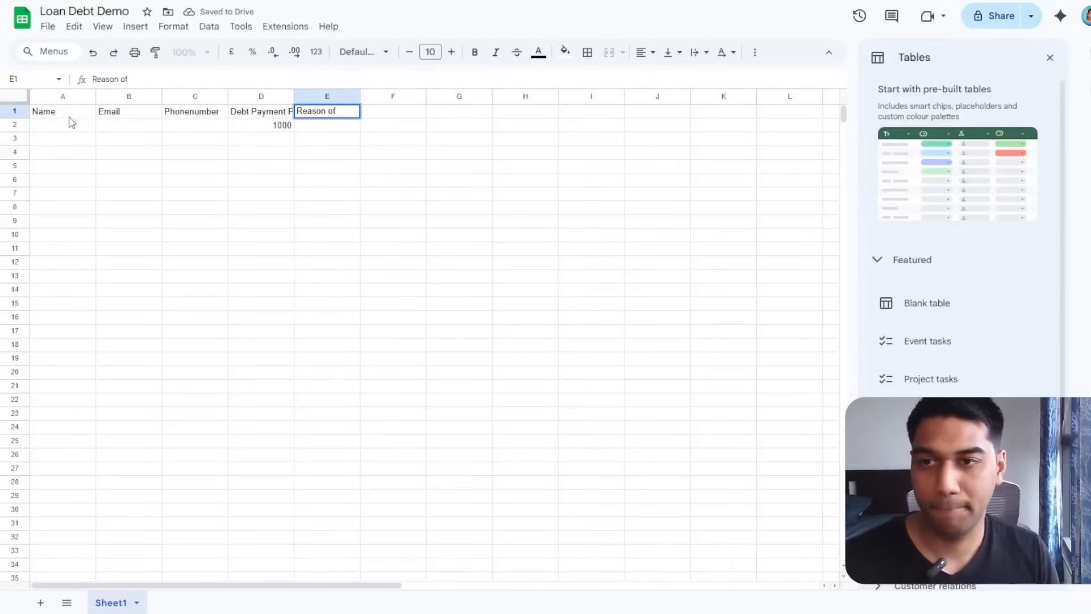
key("ctrl+a")
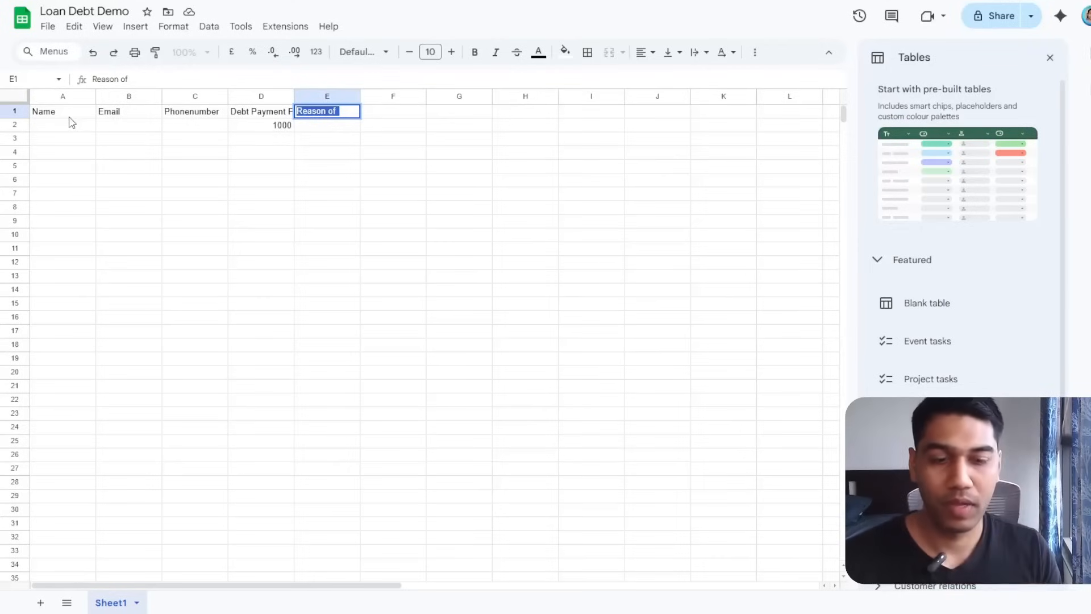
type("Mort")
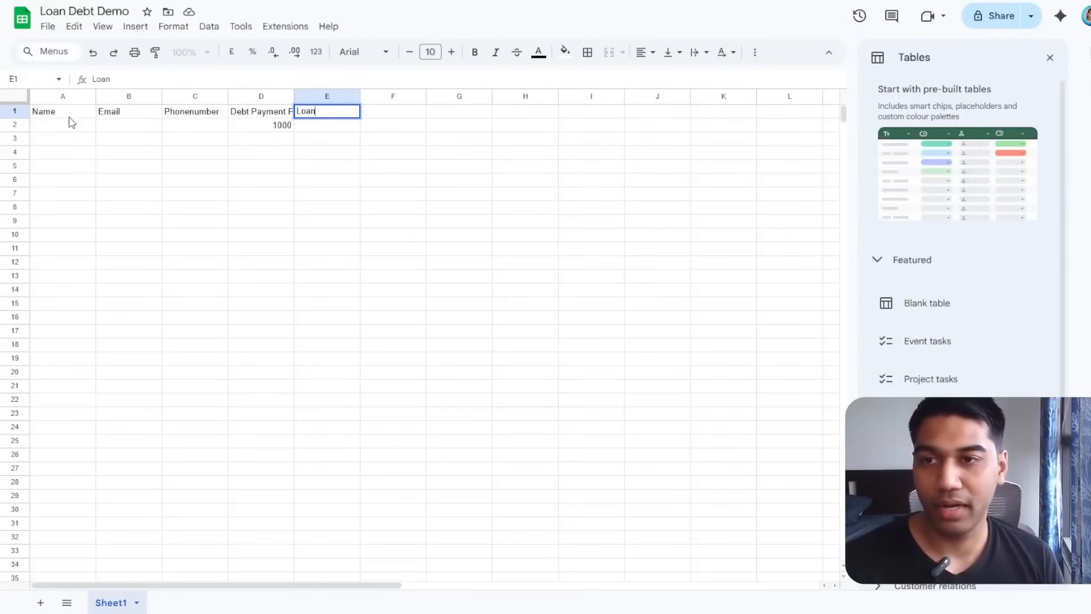
key("Return")
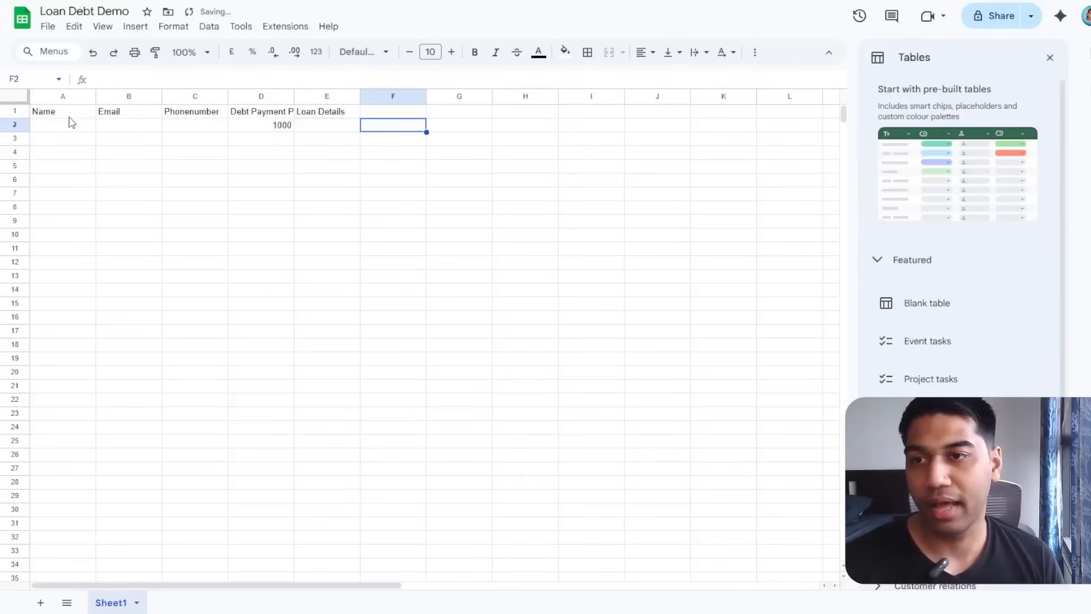
type("Home L")
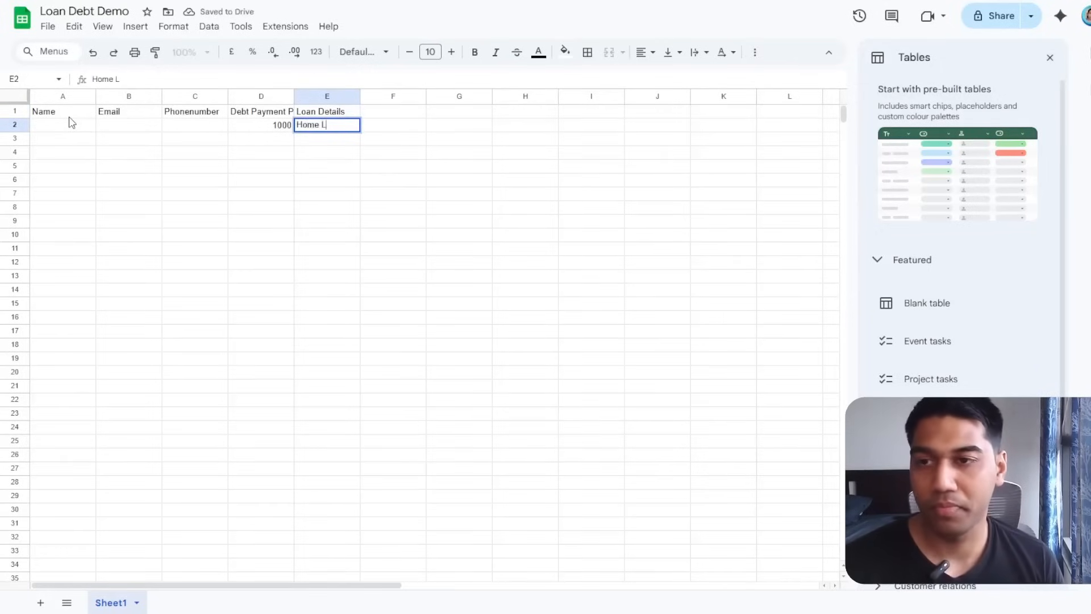
type("oan")
key("Tab")
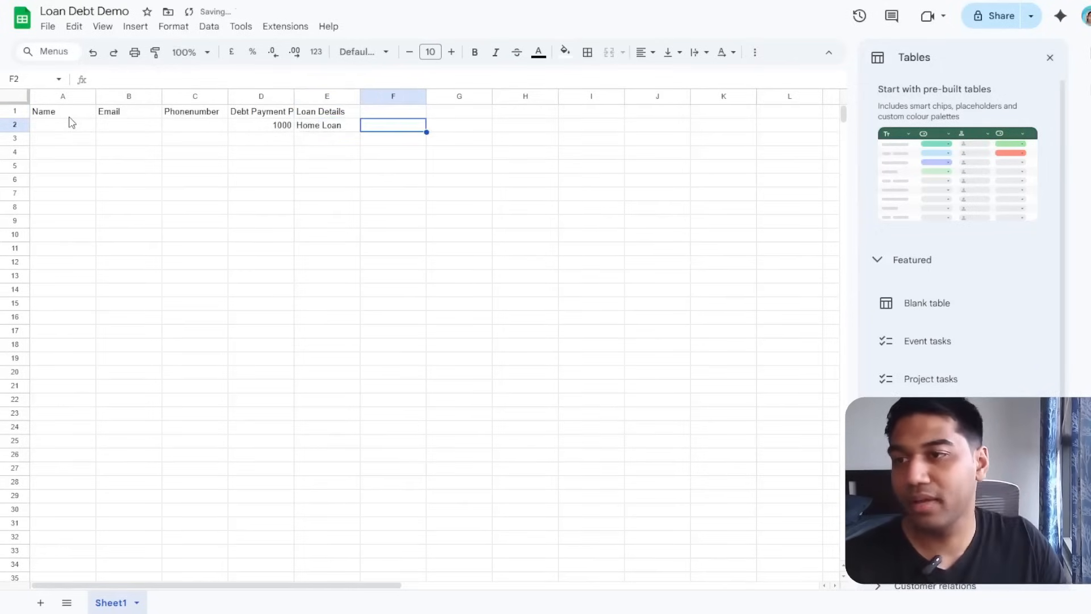
Enter the sample debtor's name in A2 and e-mail in B2, removing the trailing comma.
left_click(86, 129)
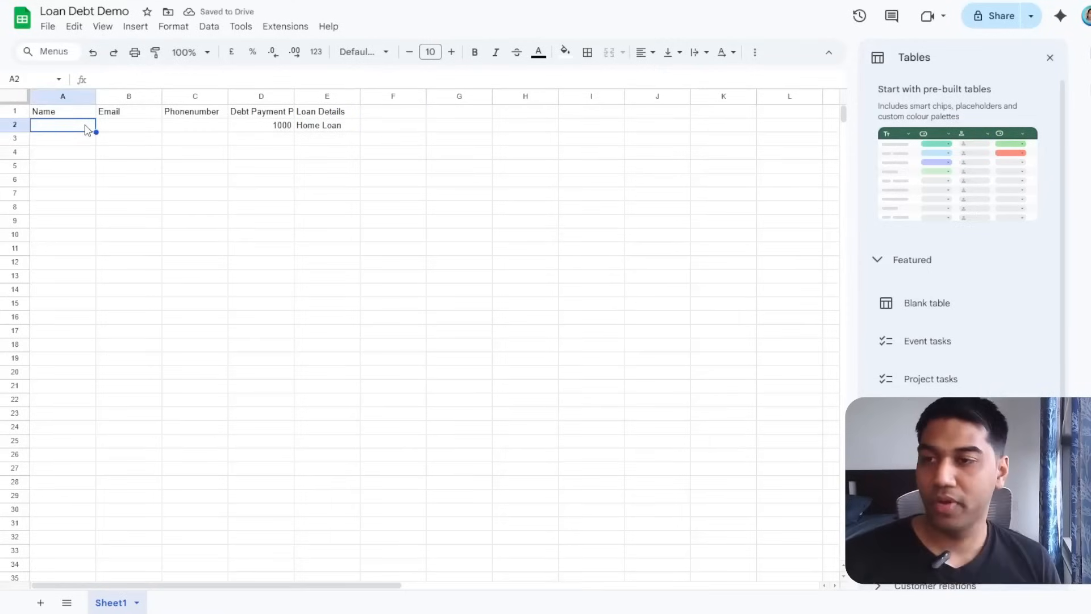
type("Steve")
key("Tab")
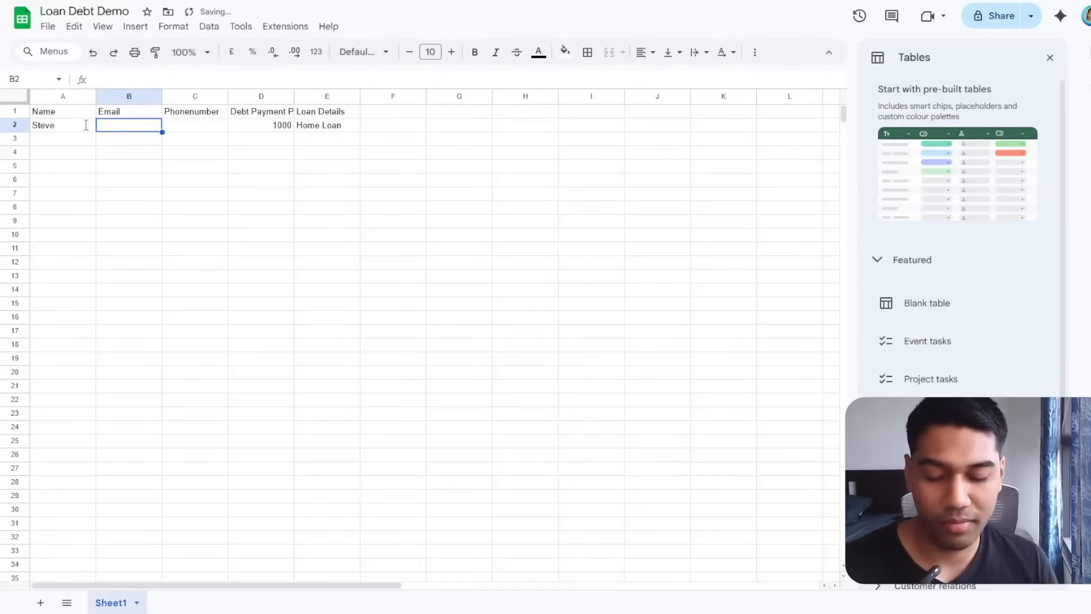
type("s@s.com,")
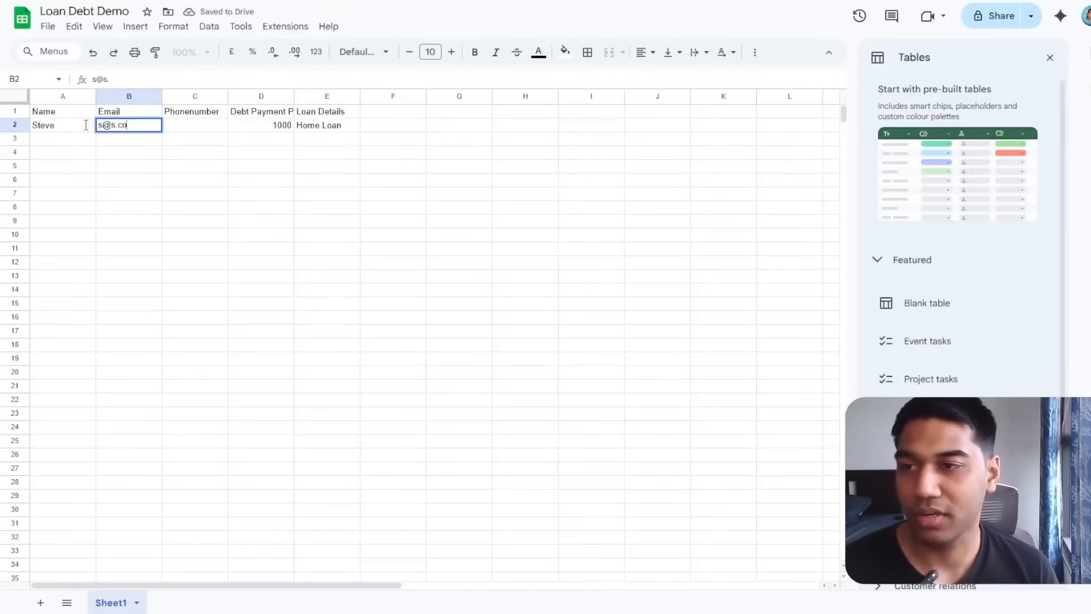
key("Tab")
key("Tab")
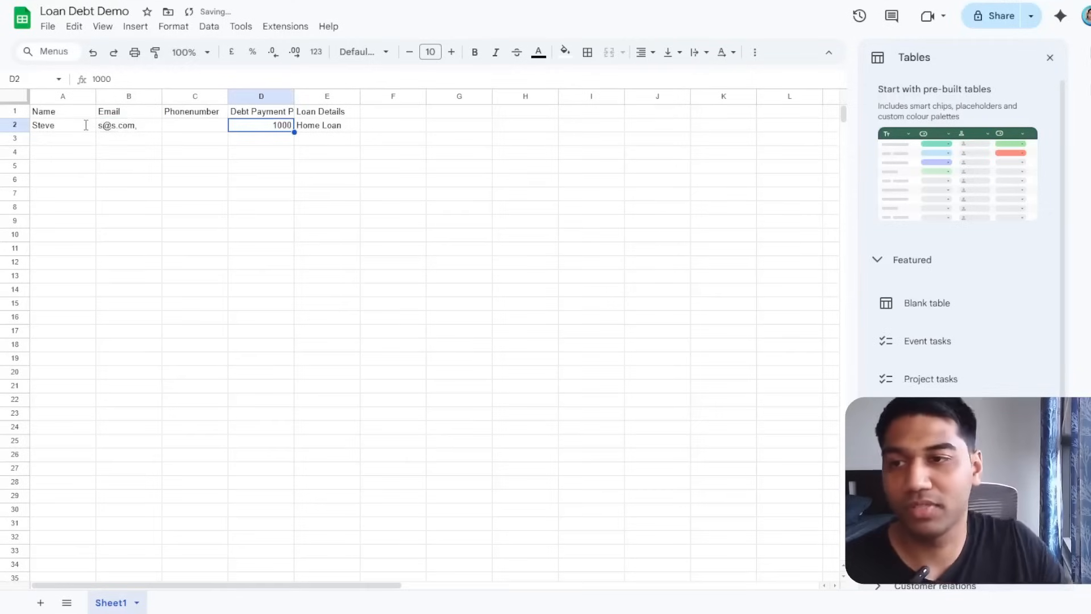
double_click(141, 128)
key("BackSpace")
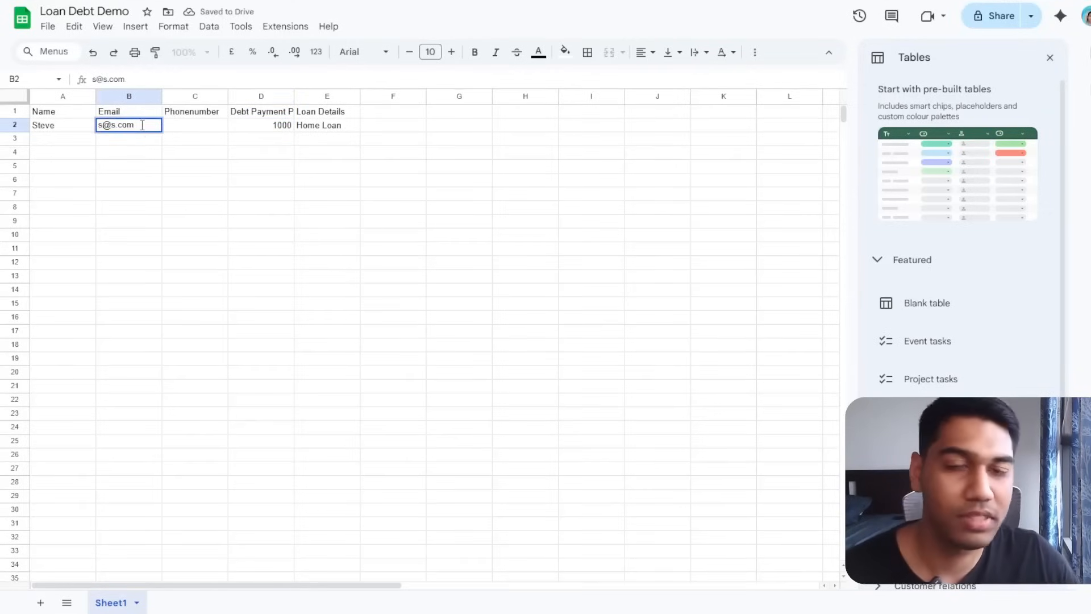
left_click(346, 318)
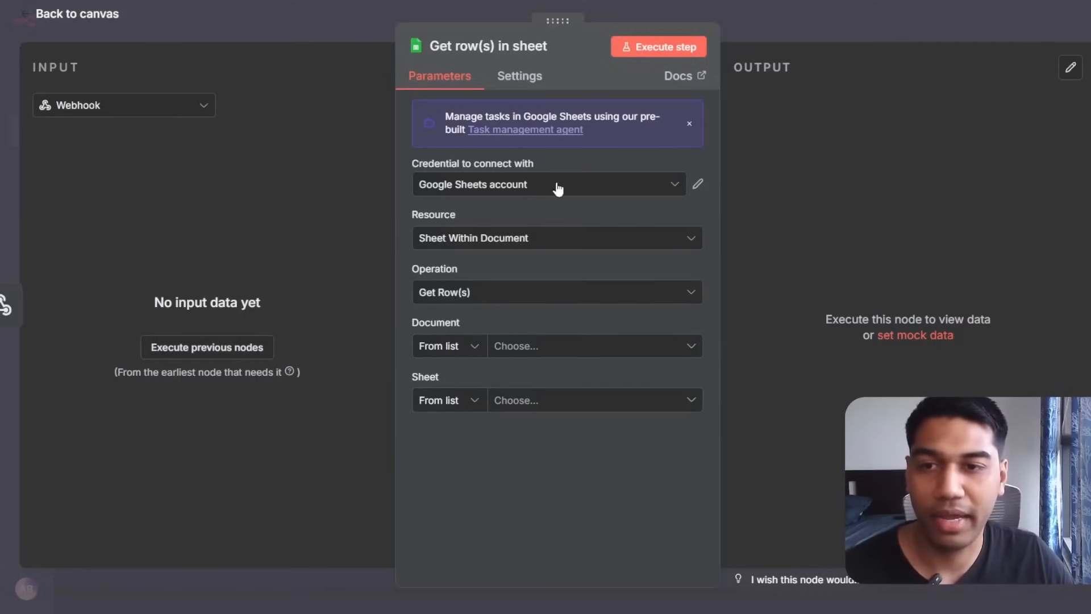
Set the Sheets node to the Google Sheets account credential, document Loan Debt Demo, sheet Sheet1.
left_click(558, 190)
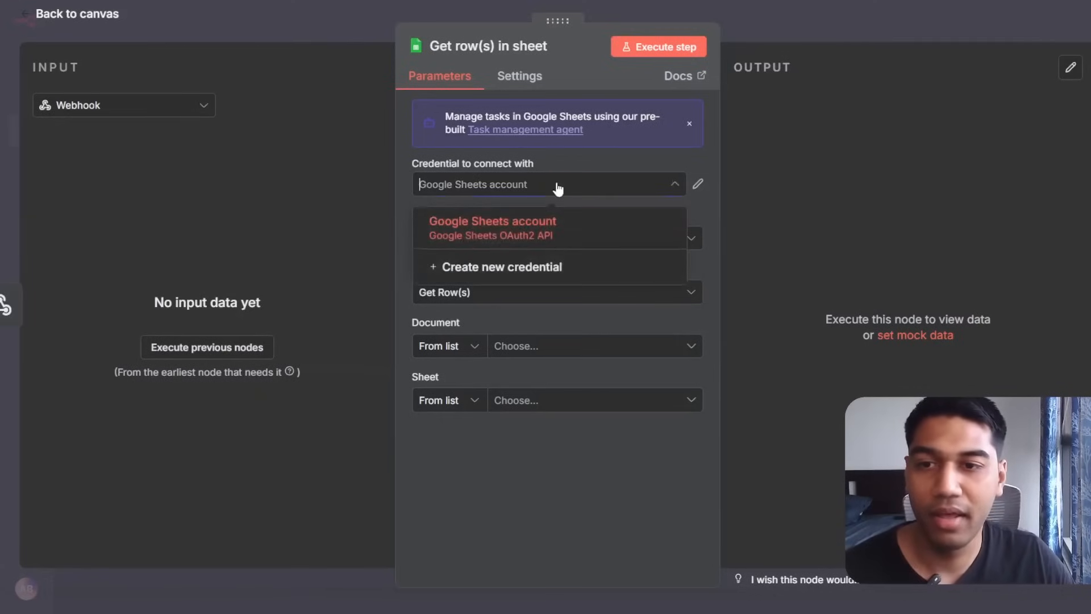
left_click(553, 230)
left_click(546, 348)
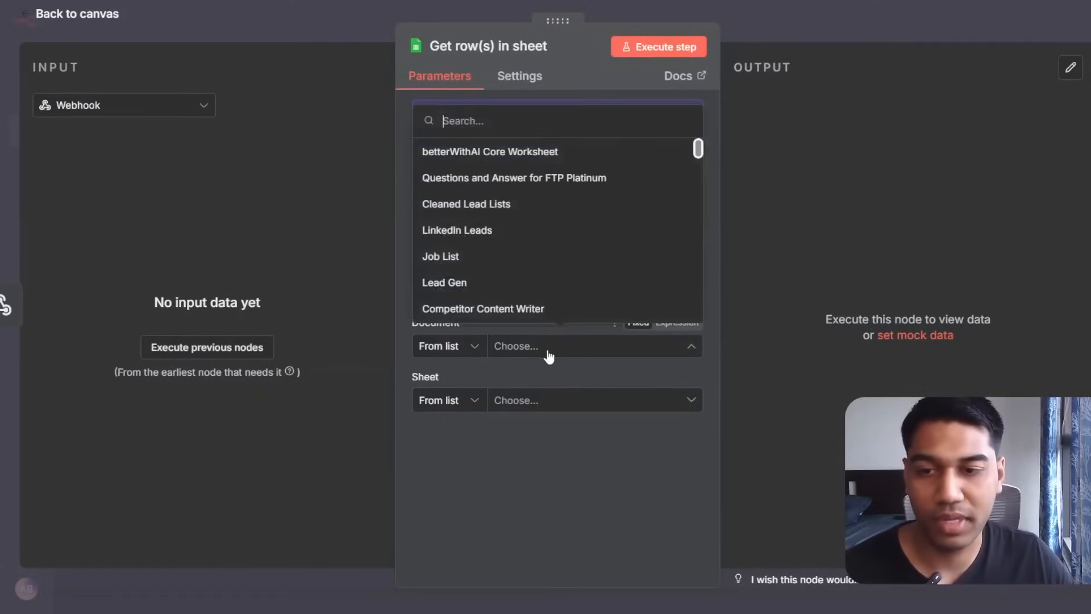
left_click(349, 345)
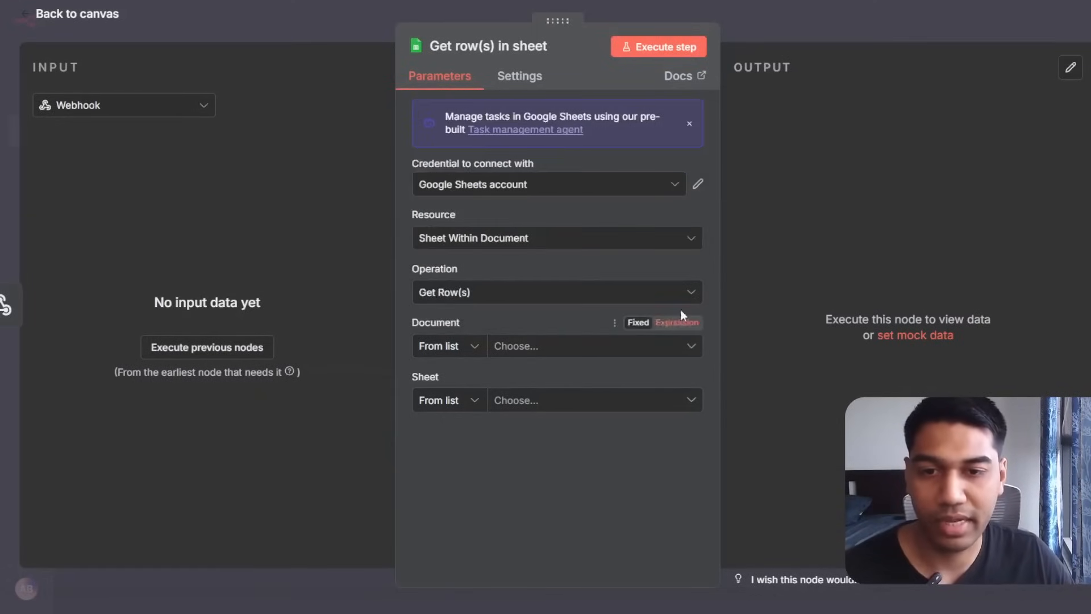
left_click(540, 292)
left_click(526, 259)
left_click(556, 348)
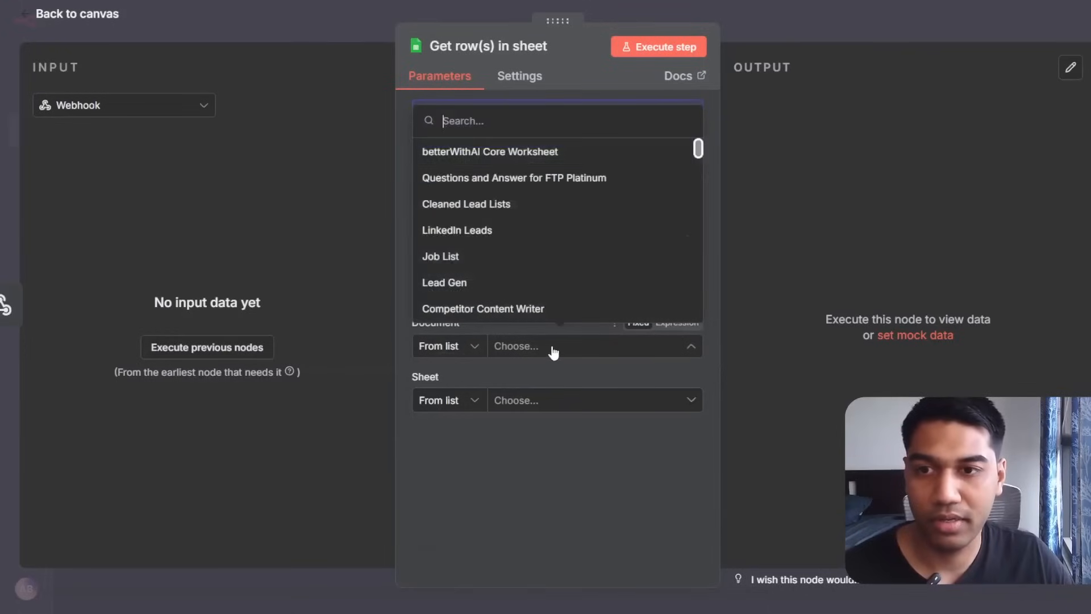
scroll(524, 176, "down", 1)
scroll(524, 177, "down", 10)
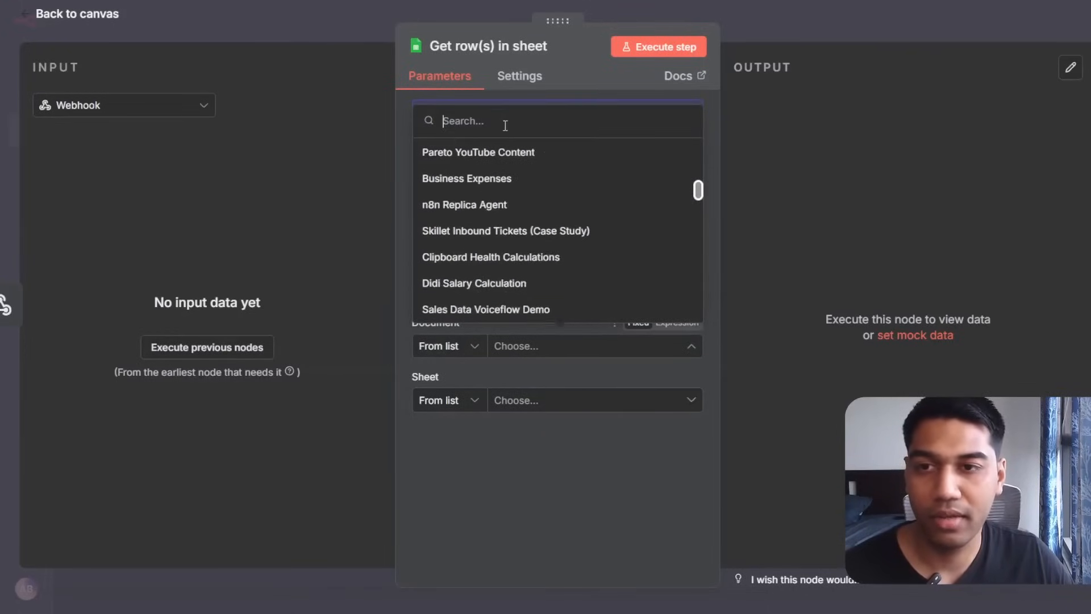
type("loan")
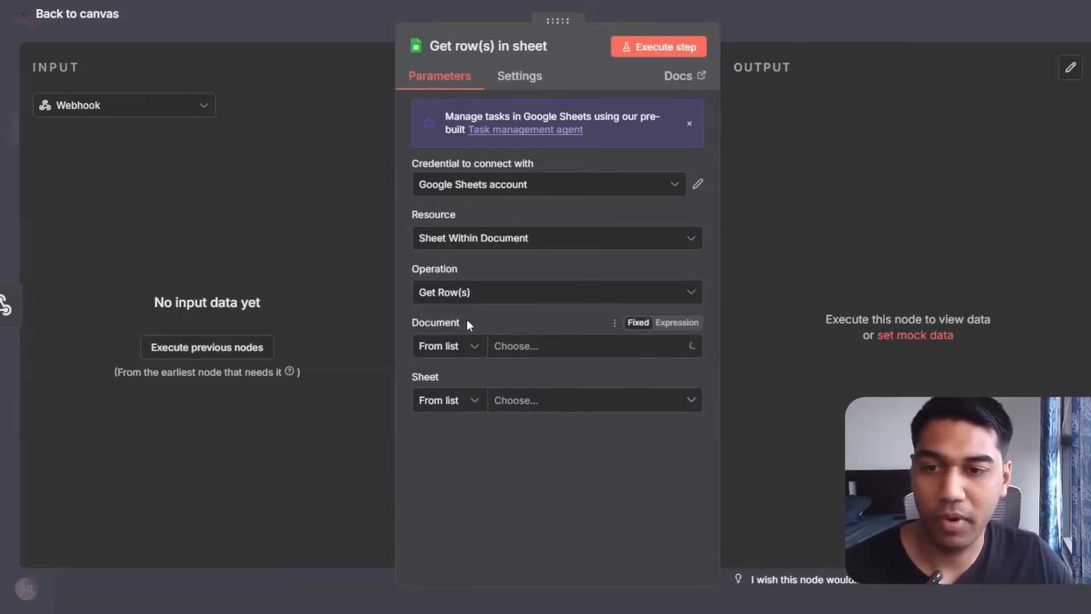
left_click(467, 416)
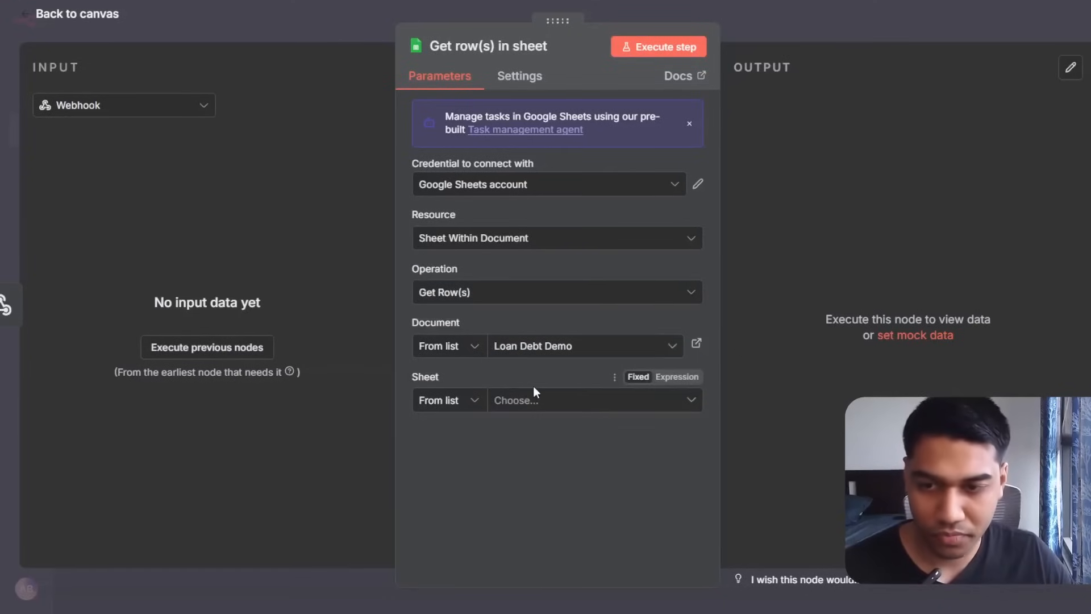
left_click(511, 400)
left_click(441, 438)
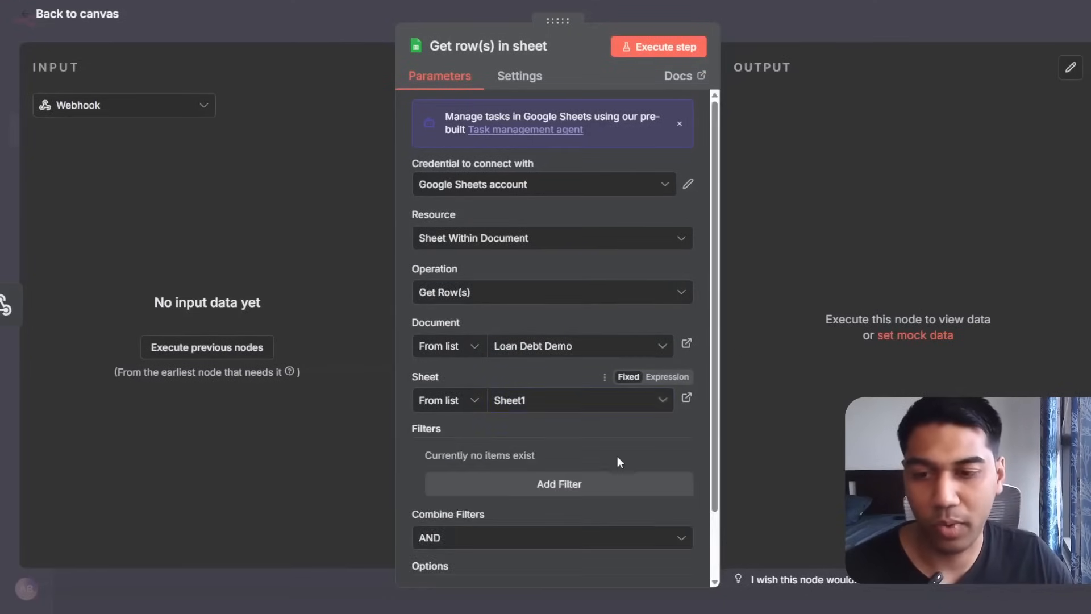
Save and activate the workflow, then show the Webhook node's production URL.
scroll(620, 449, "down", 2)
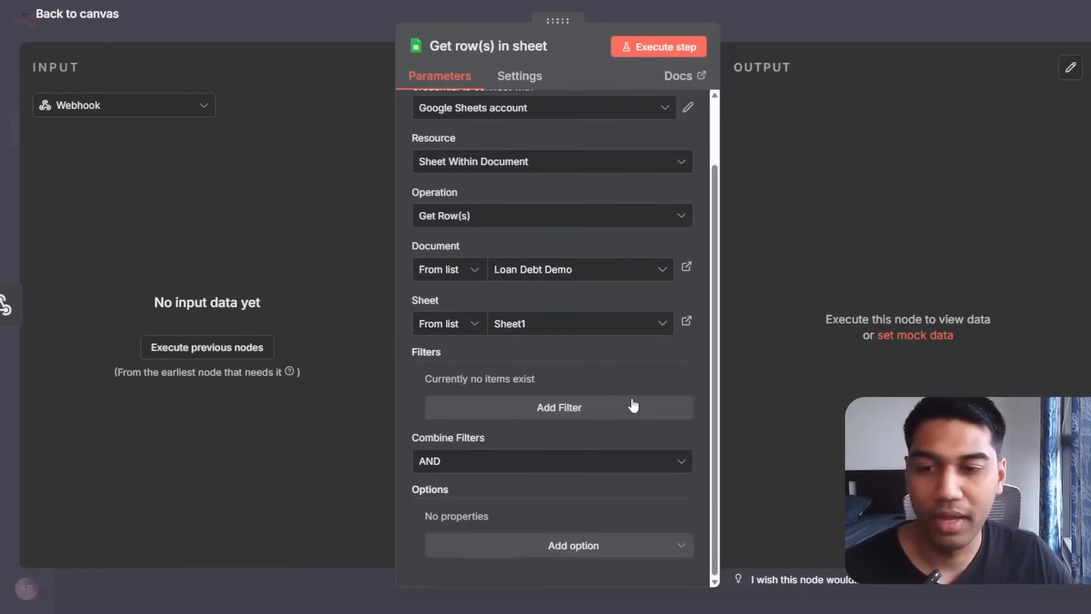
left_click(495, 546)
left_click(316, 518)
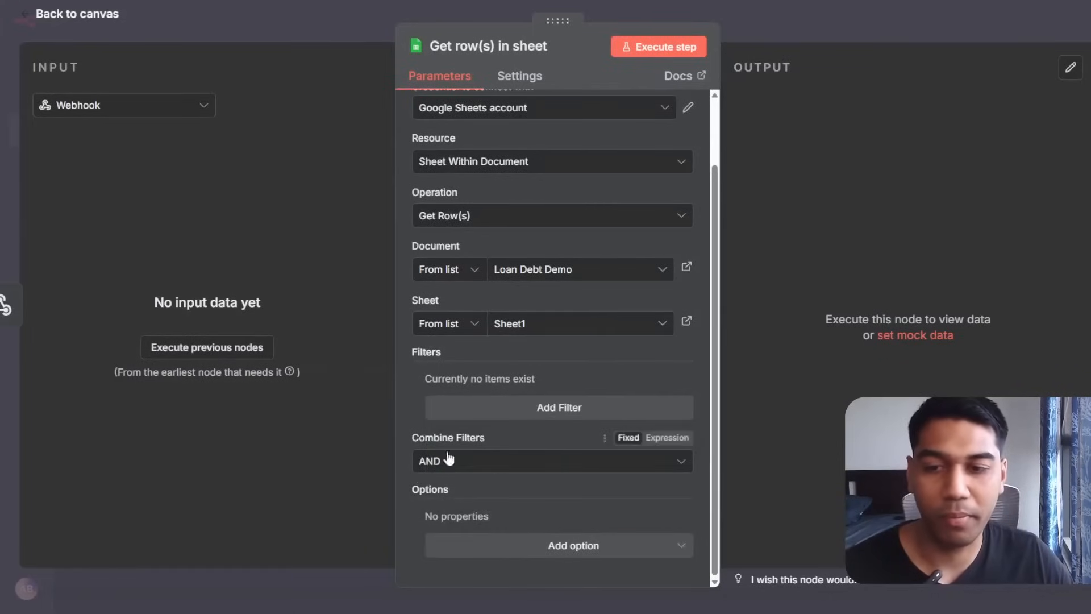
scroll(499, 370, "up", 3)
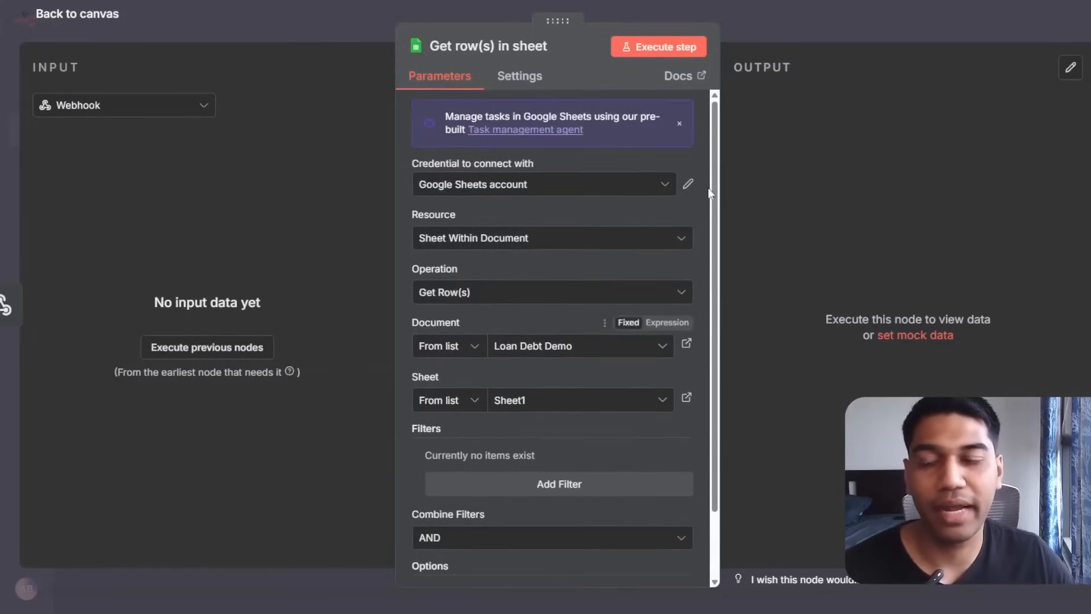
left_click(845, 34)
left_click(885, 28)
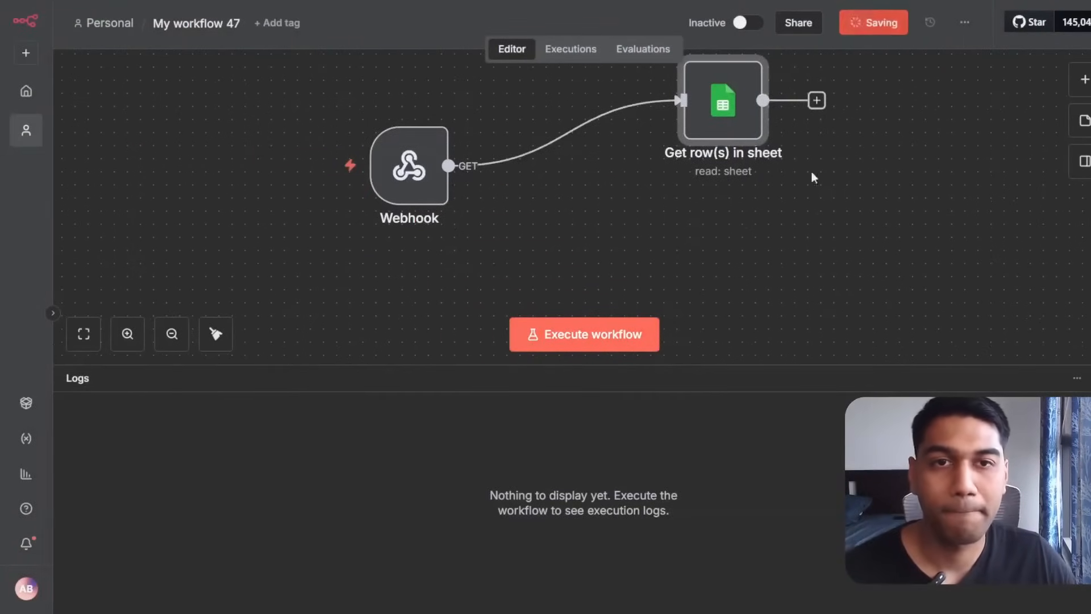
left_click(770, 23)
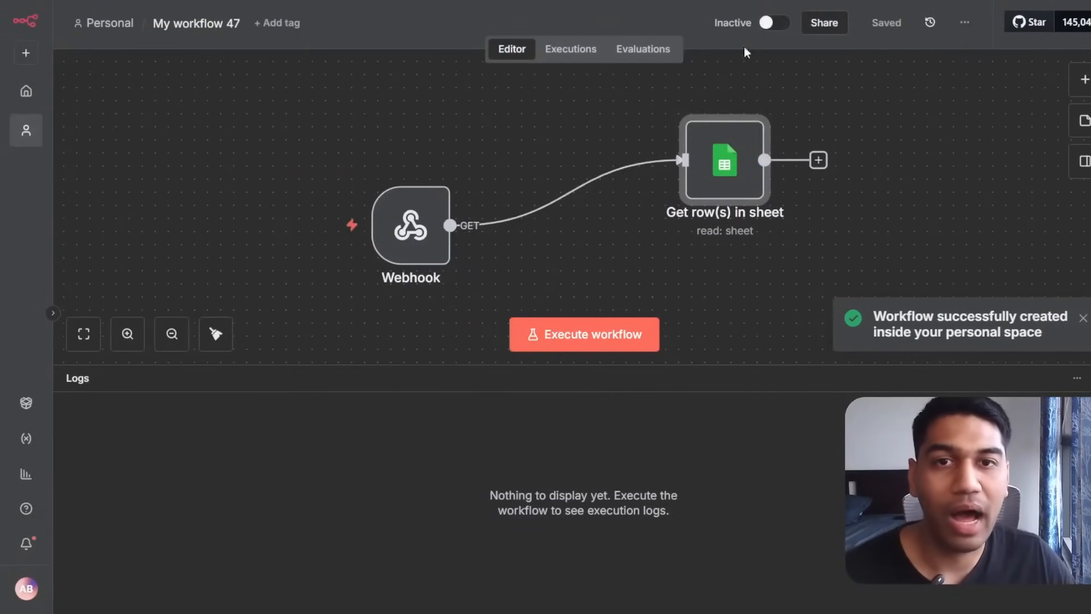
double_click(393, 234)
left_click(446, 135)
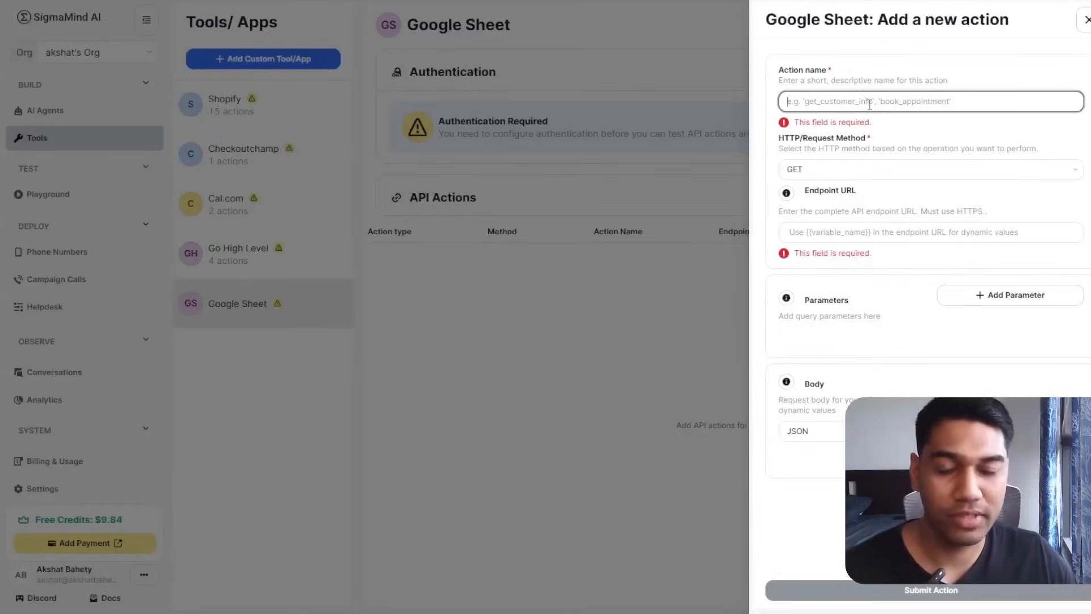
Name the action 'Get Details' with GET, paste the n8n webhook URL as endpoint, add a parameter row.
type("Get Det")
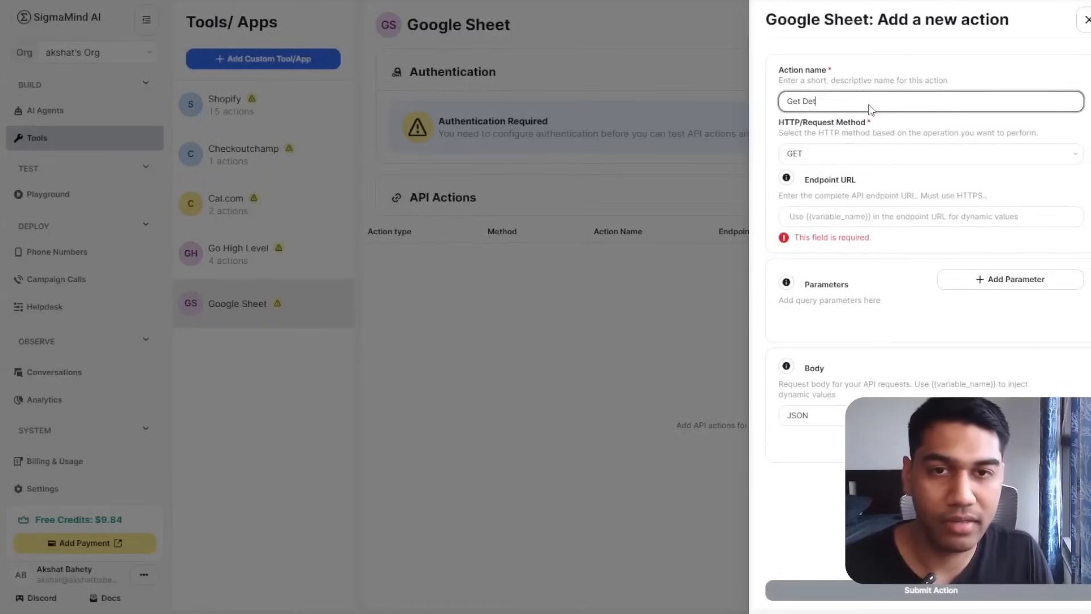
type("ails")
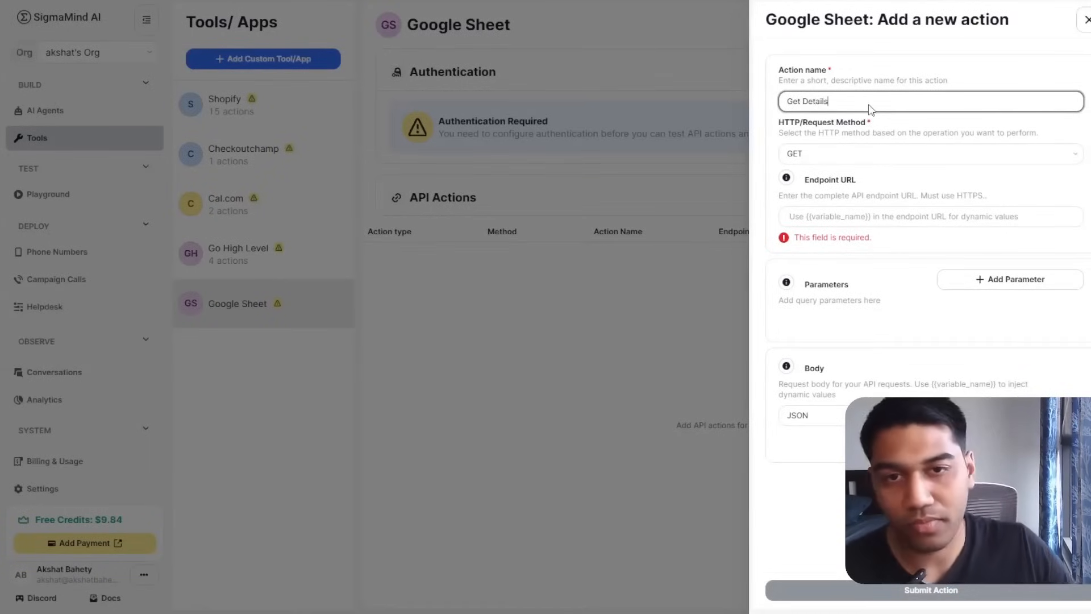
left_click(896, 153)
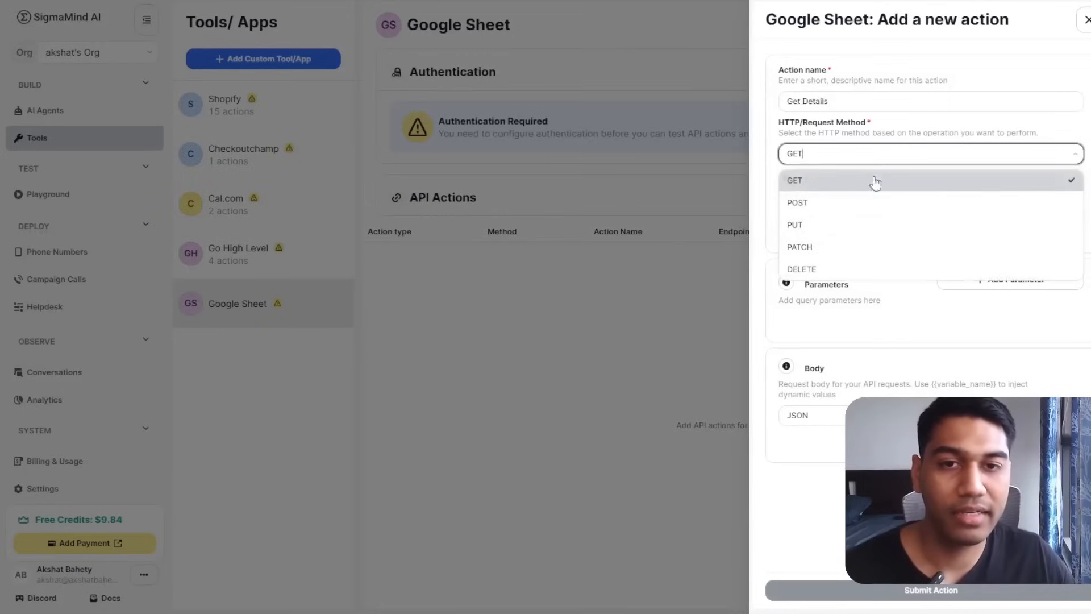
left_click(891, 139)
left_click(875, 213)
key("ctrl+v")
left_click(1011, 171)
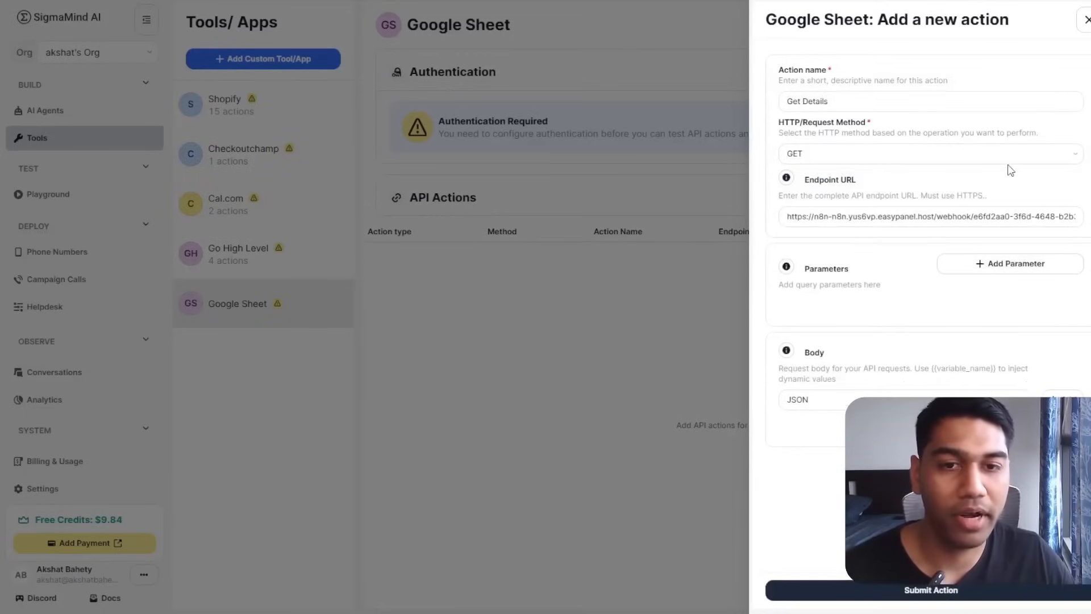
left_click(967, 271)
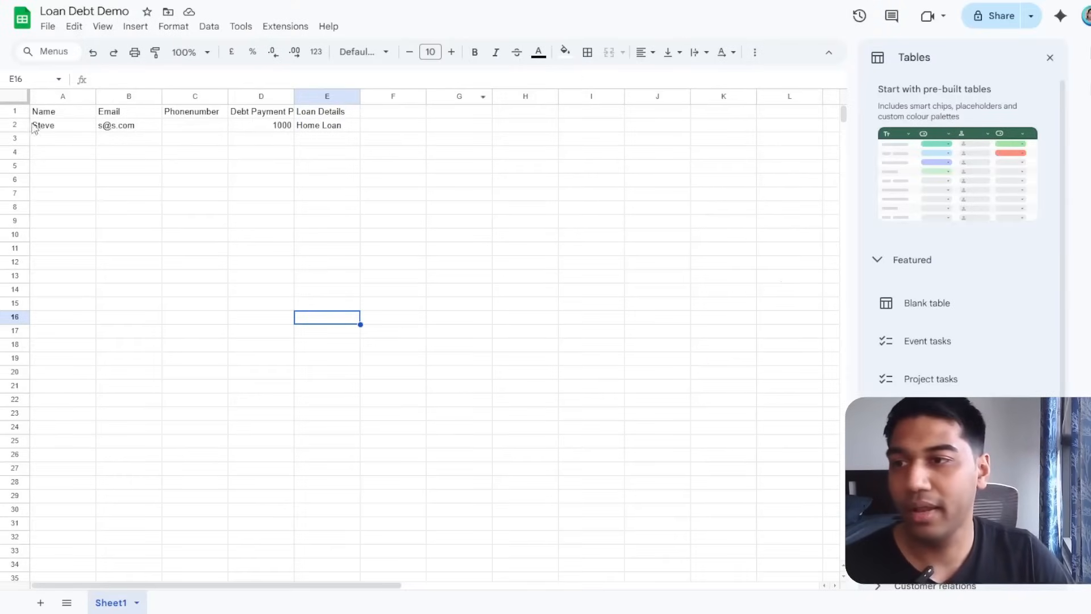
Insert an ID column before Name, with header 'ID' and value 1 in A2.
left_click(41, 93)
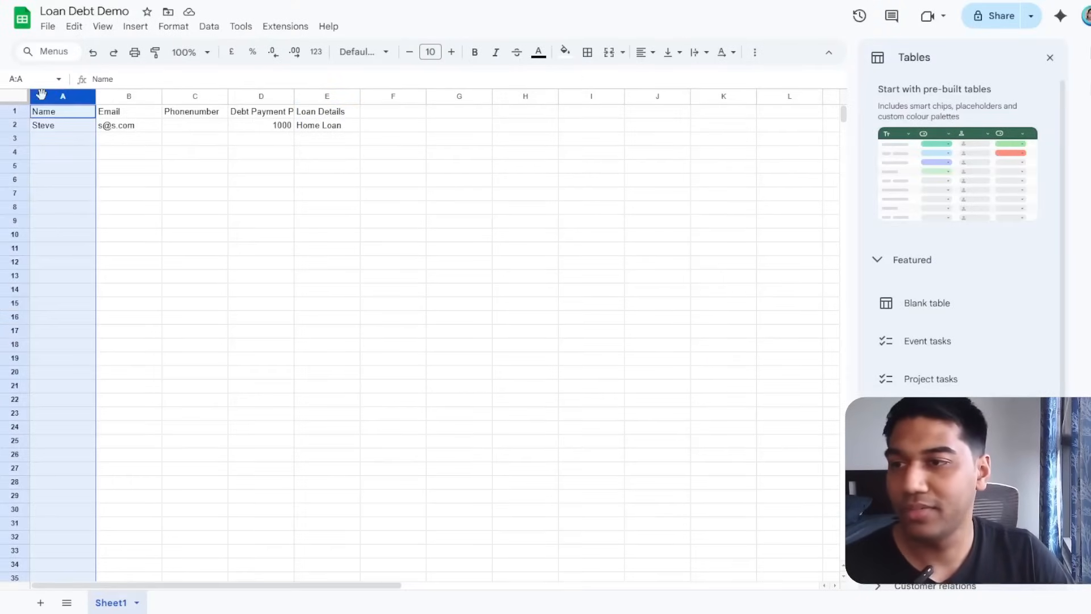
right_click(42, 94)
left_click(53, 203)
double_click(53, 109)
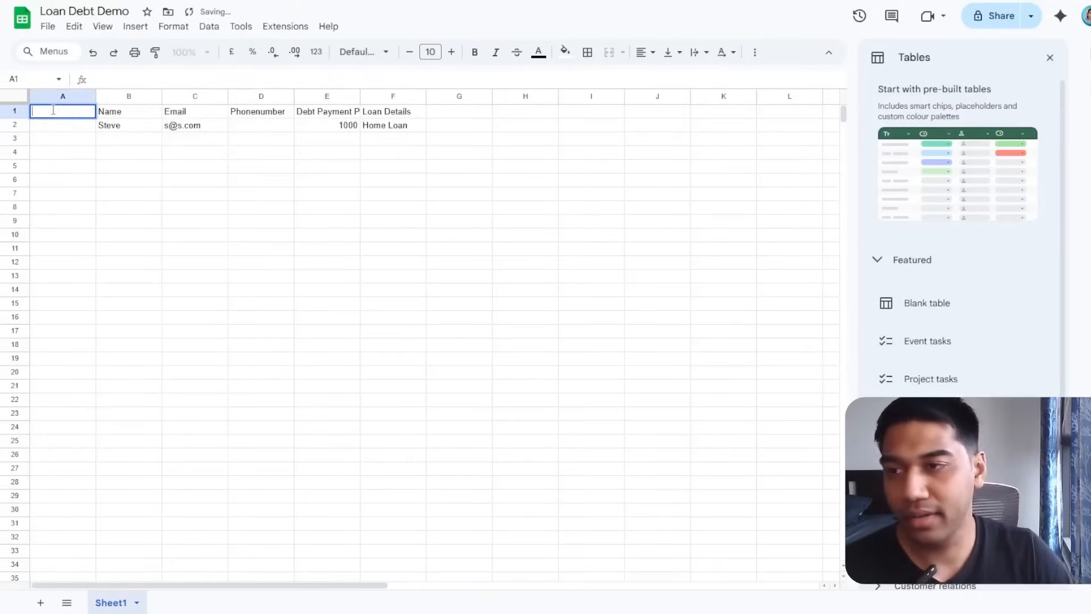
type("ID")
key("Return")
type("1")
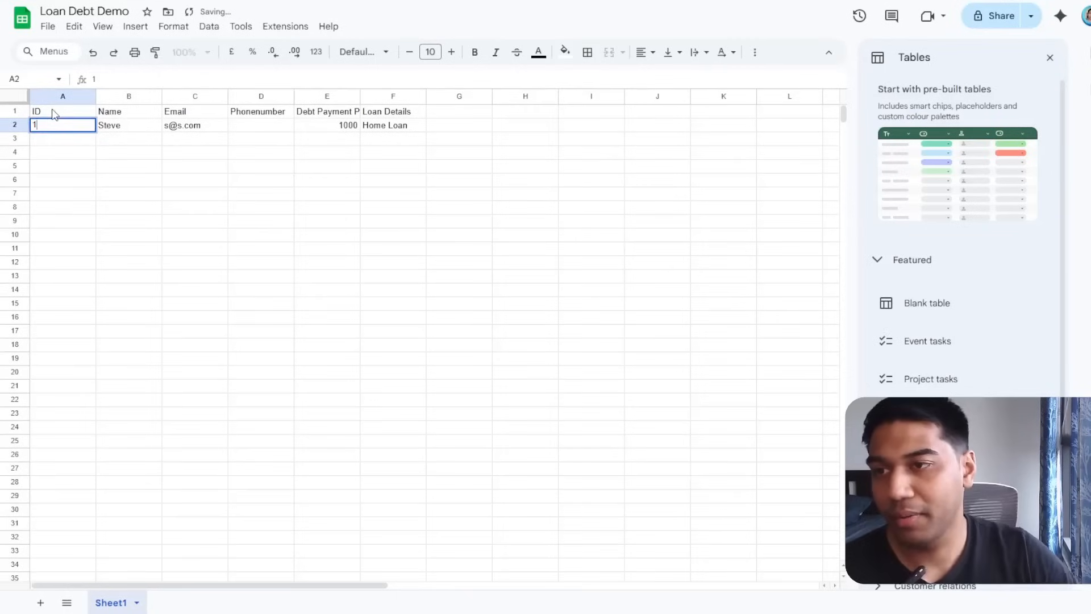
left_click(221, 223)
left_click(76, 144)
left_click(275, 115)
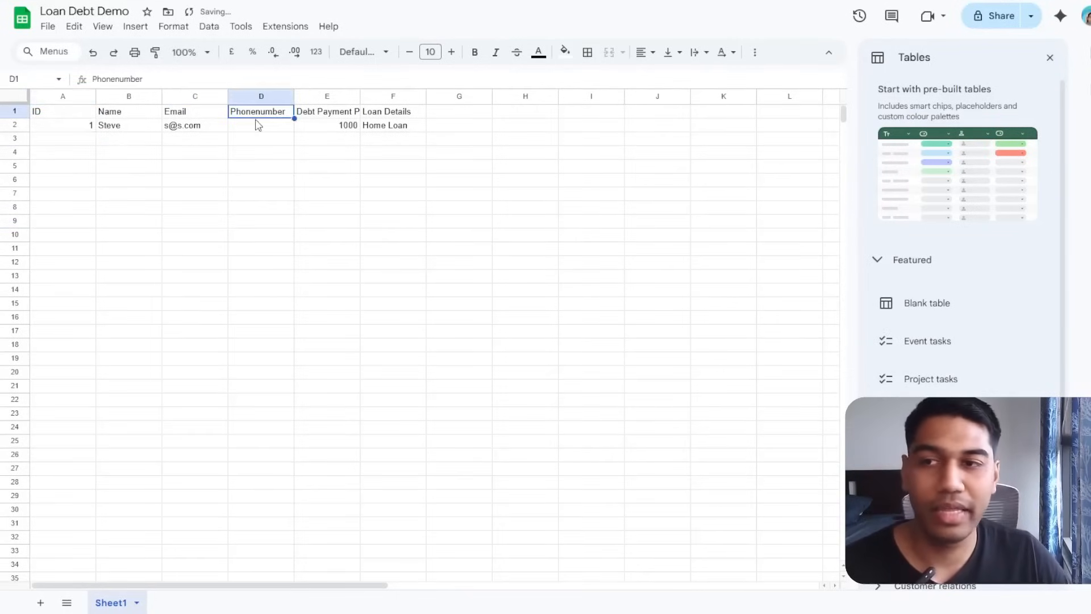
left_click(270, 129)
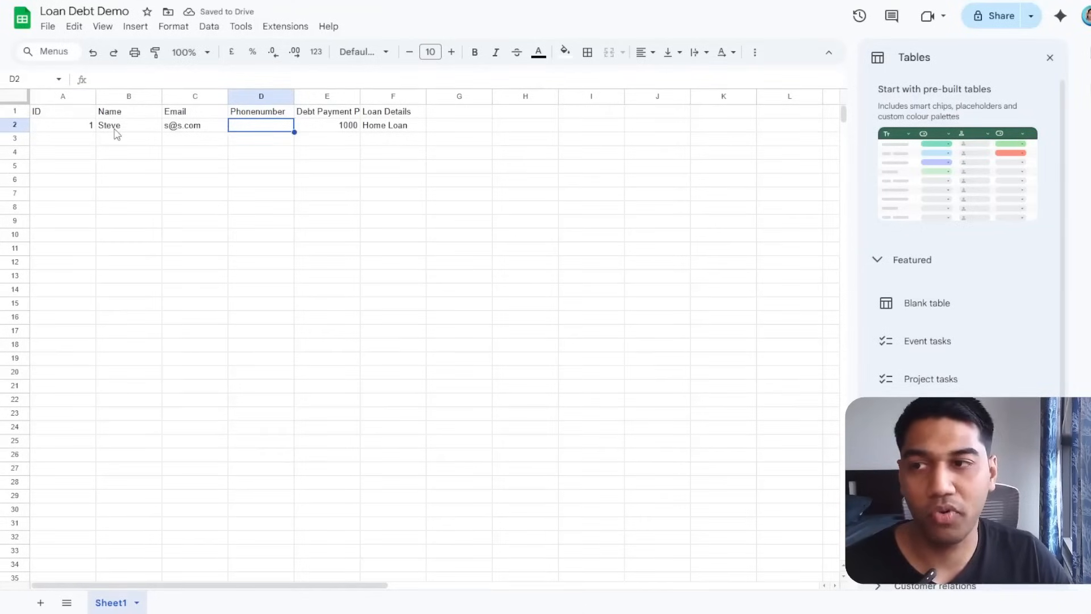
left_click(87, 127)
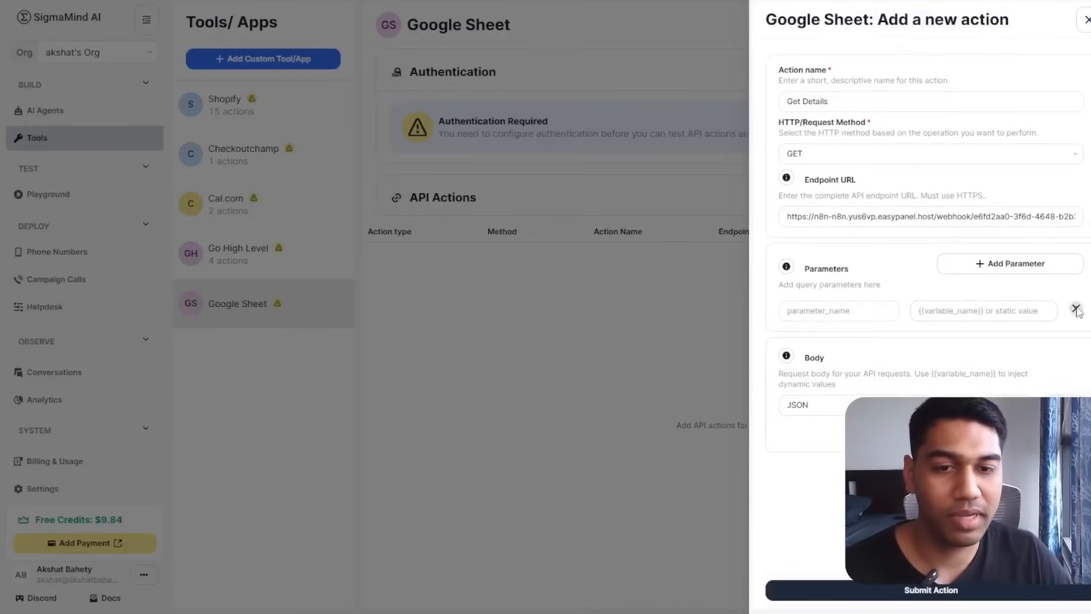
Remove the empty parameter, submit the Get Details action, and run an API test.
left_click(1076, 307)
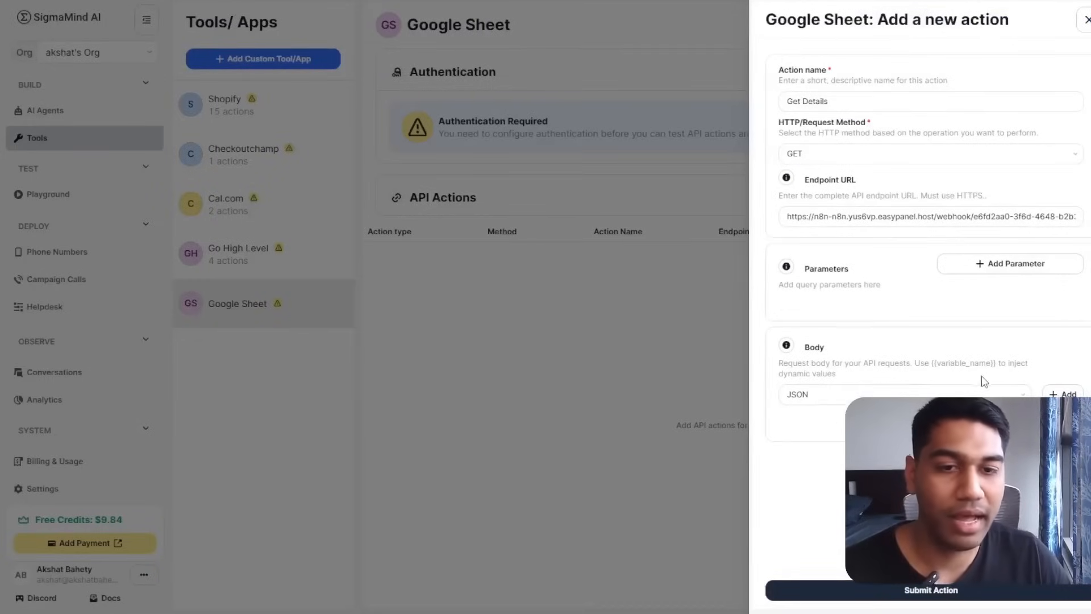
left_click(920, 600)
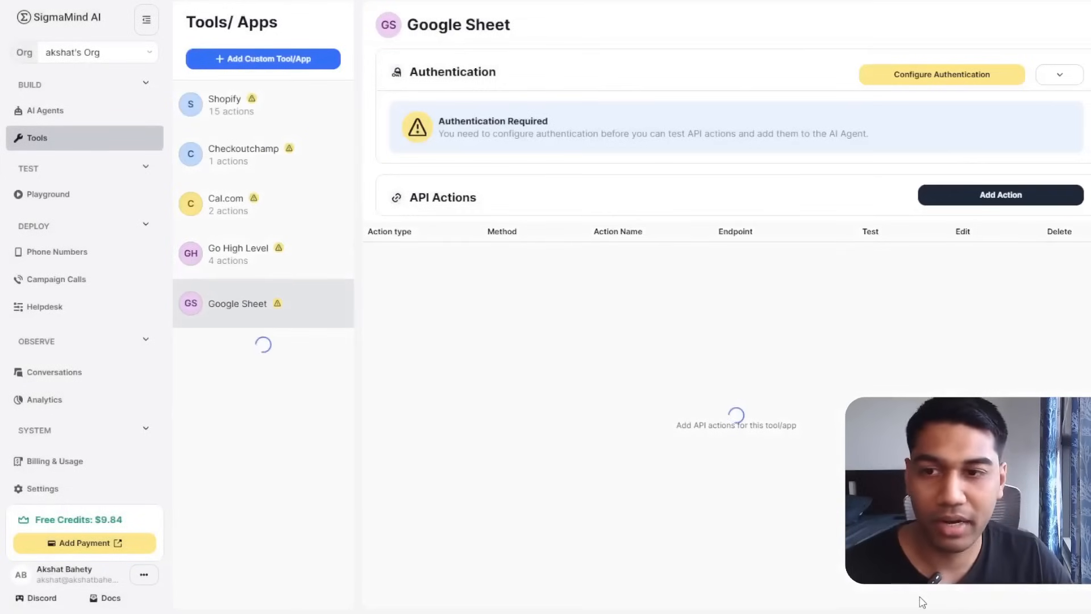
left_click(903, 262)
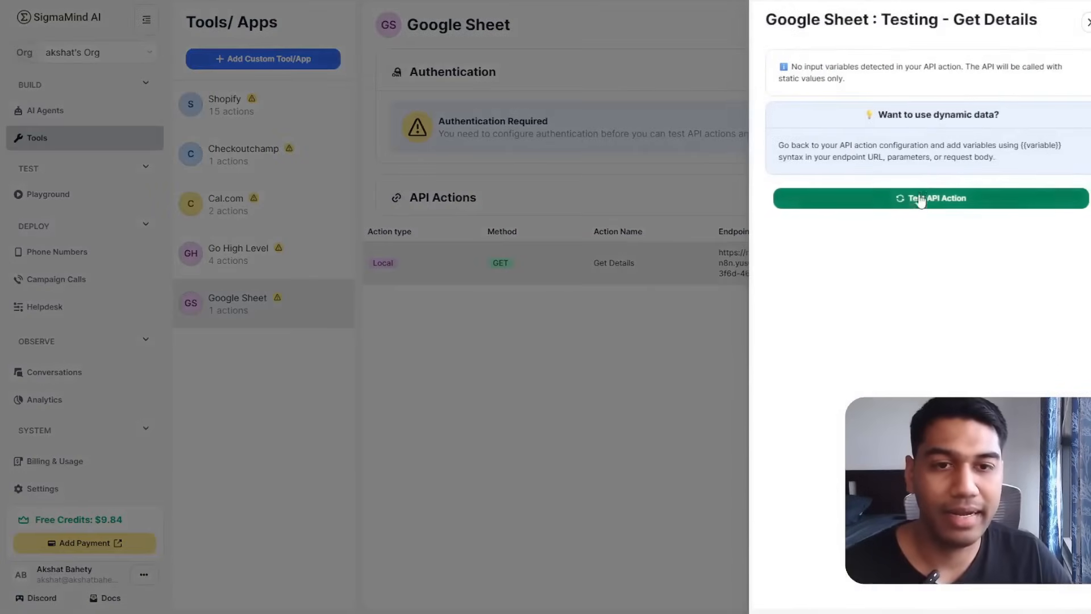
left_click(920, 199)
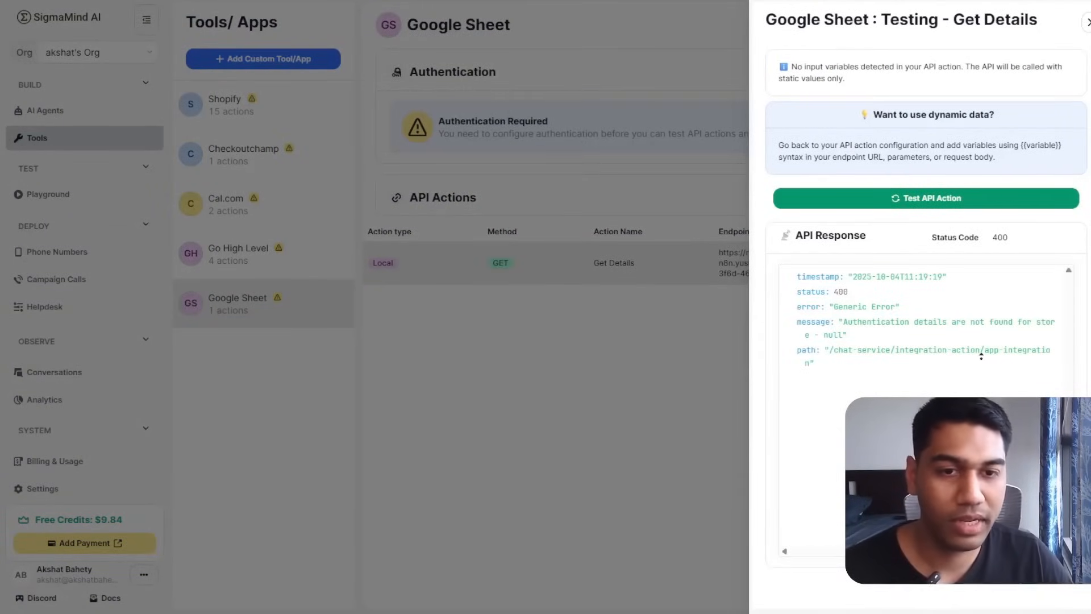
left_click(677, 338)
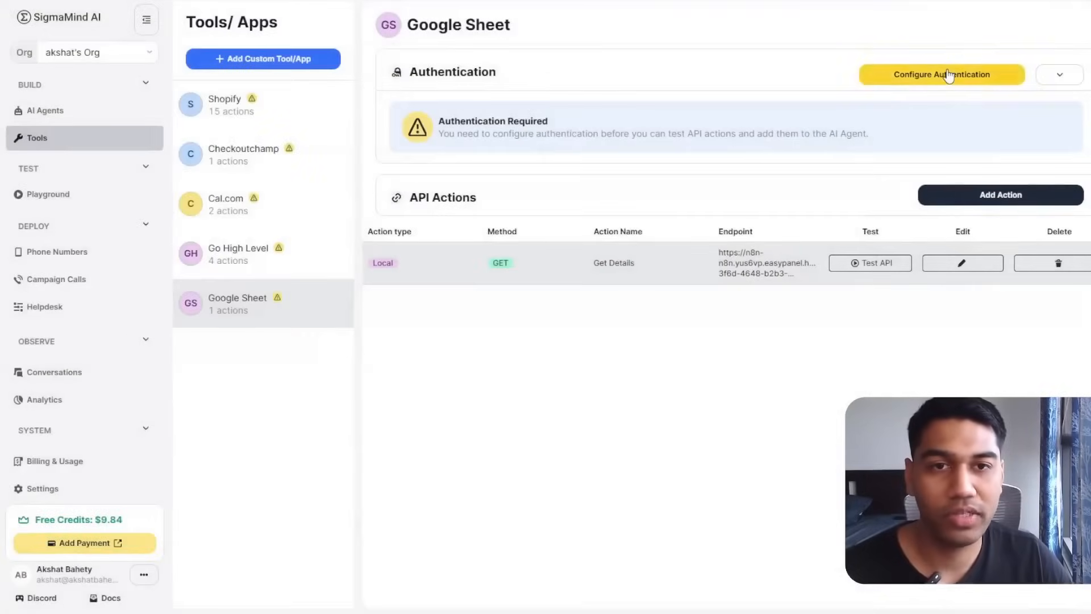
Set Google Sheet authentication to No Auth and rerun the Get Details test, getting status 200.
left_click(949, 74)
left_click(916, 107)
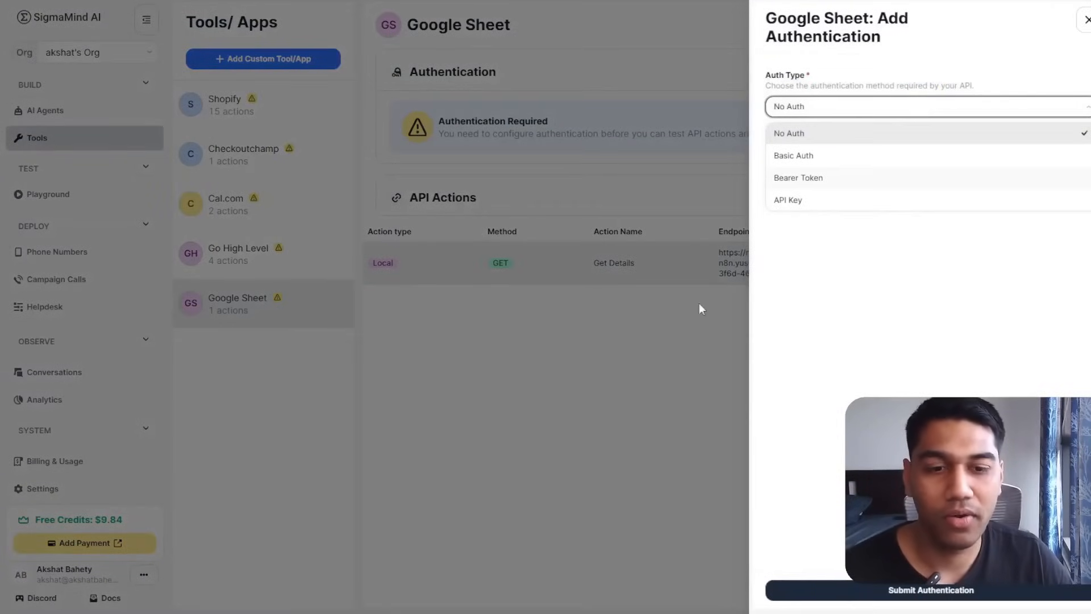
left_click(930, 597)
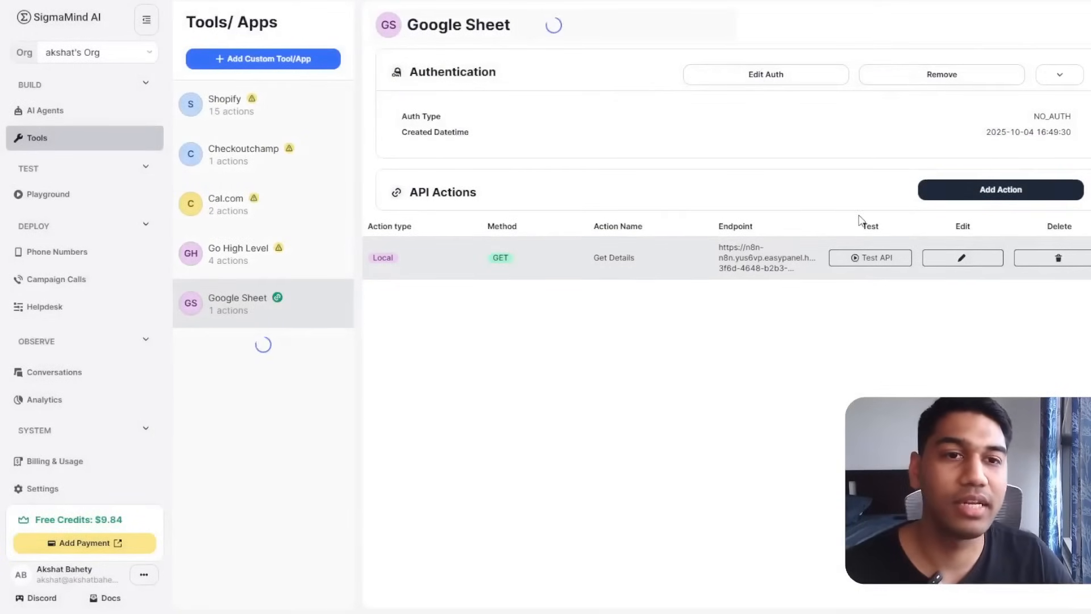
left_click(878, 263)
left_click(888, 198)
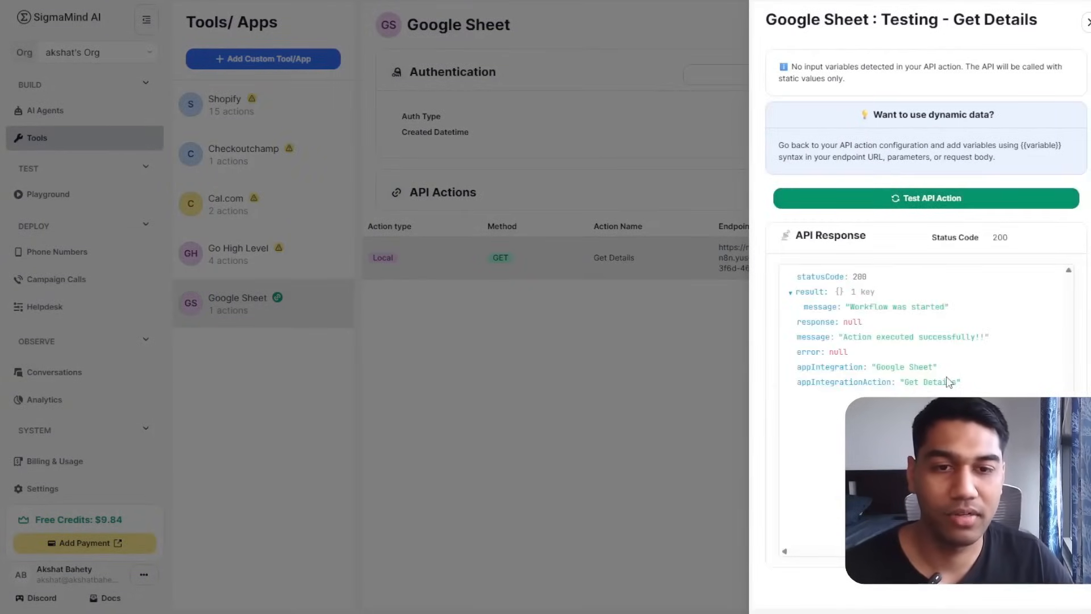
left_click(730, 376)
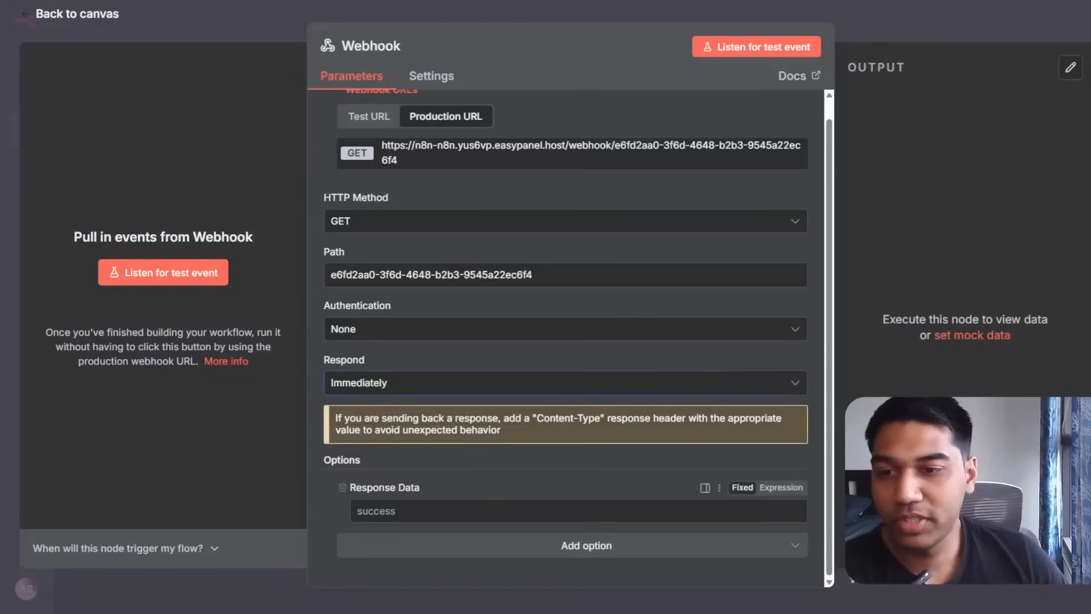
Set the Webhook to respond When Last Node Finishes with All Entries, then save the workflow.
left_click(427, 383)
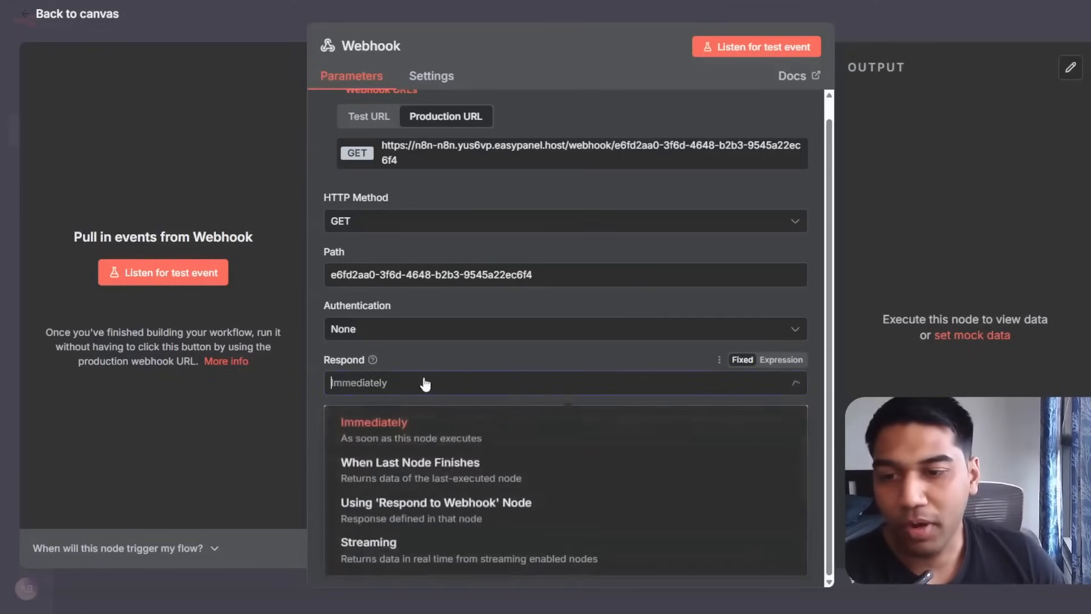
left_click(417, 479)
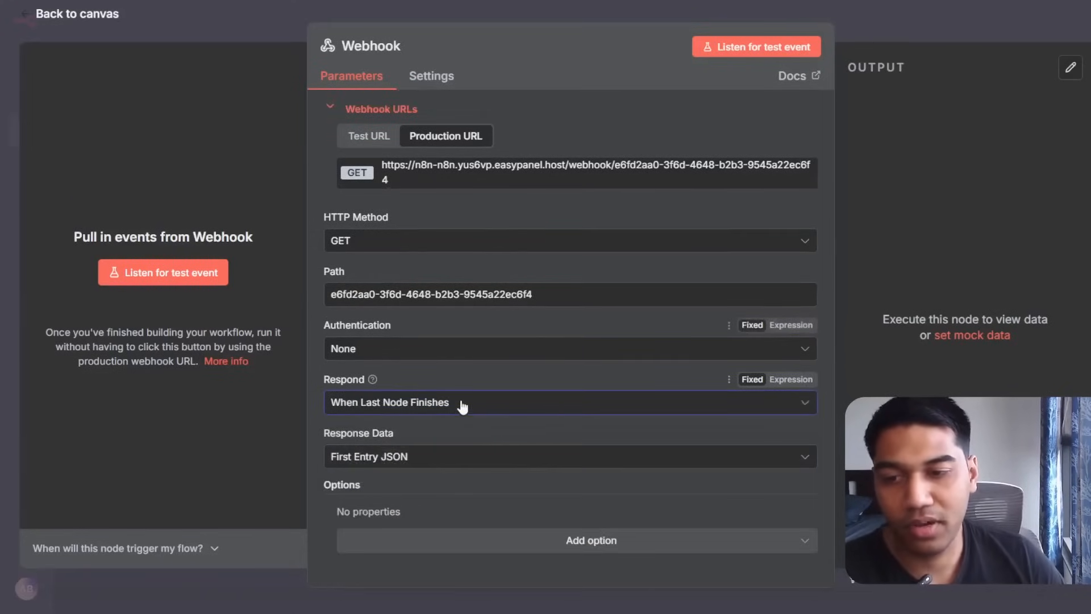
left_click(420, 463)
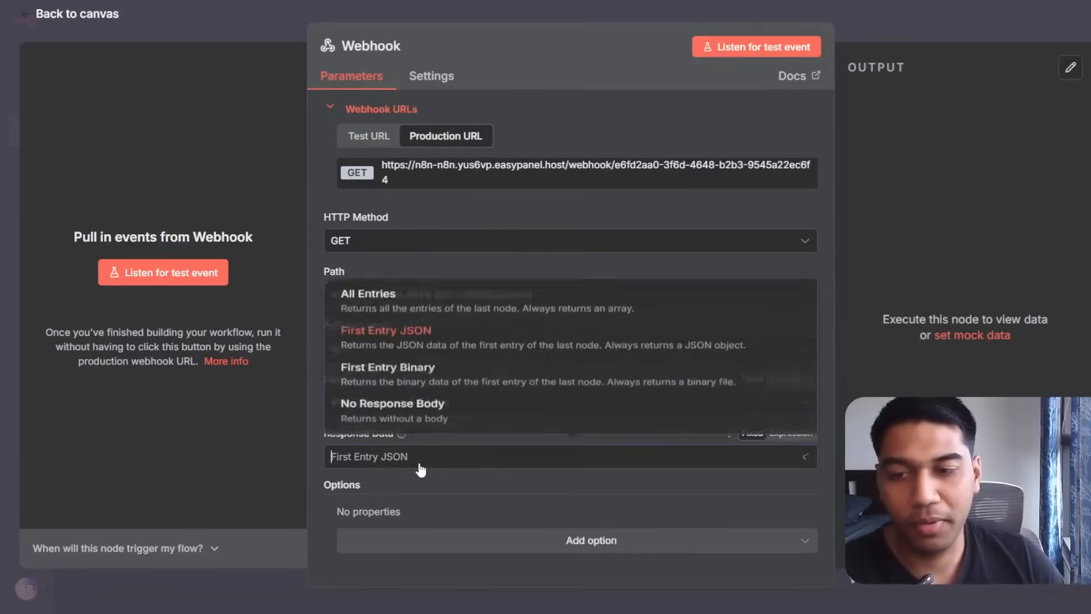
left_click(390, 302)
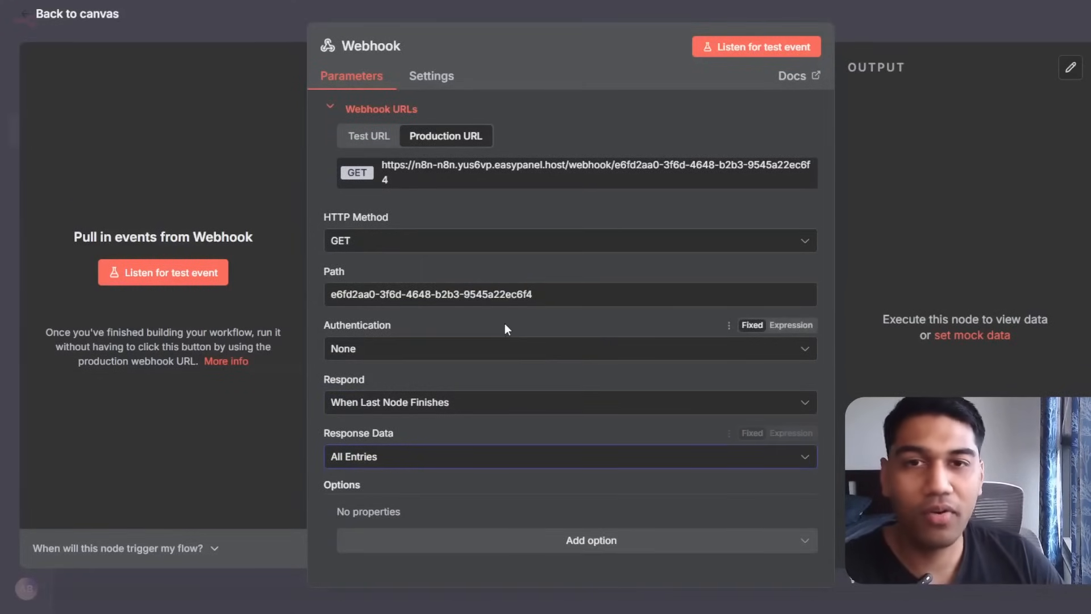
left_click(949, 26)
left_click(893, 24)
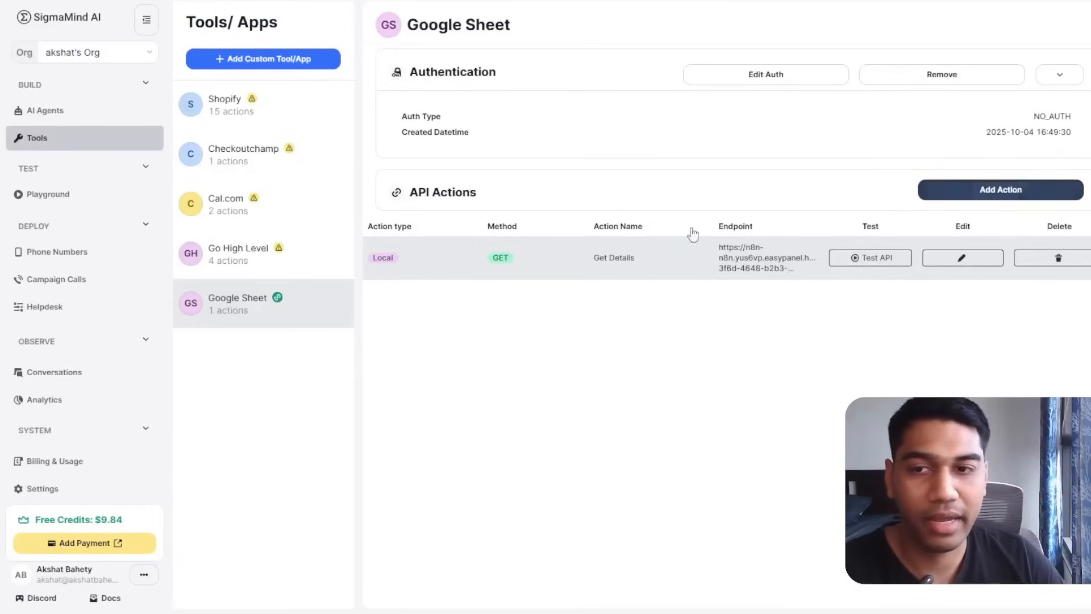
Rerun the Get Details API test and check the returned row_number, ID, Email and Phonenumber fields.
left_click(853, 258)
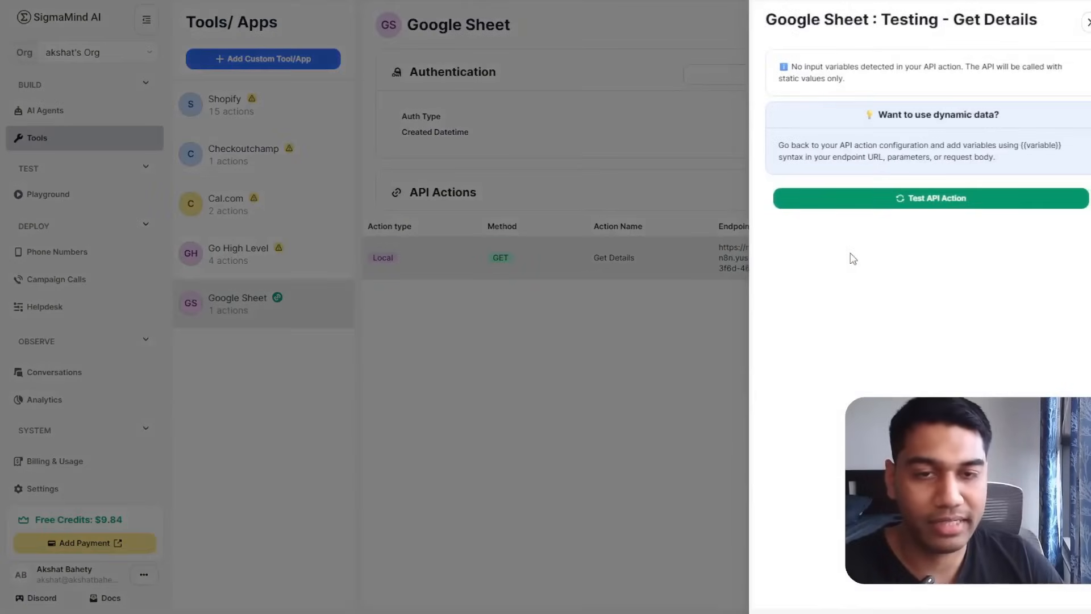
left_click(913, 199)
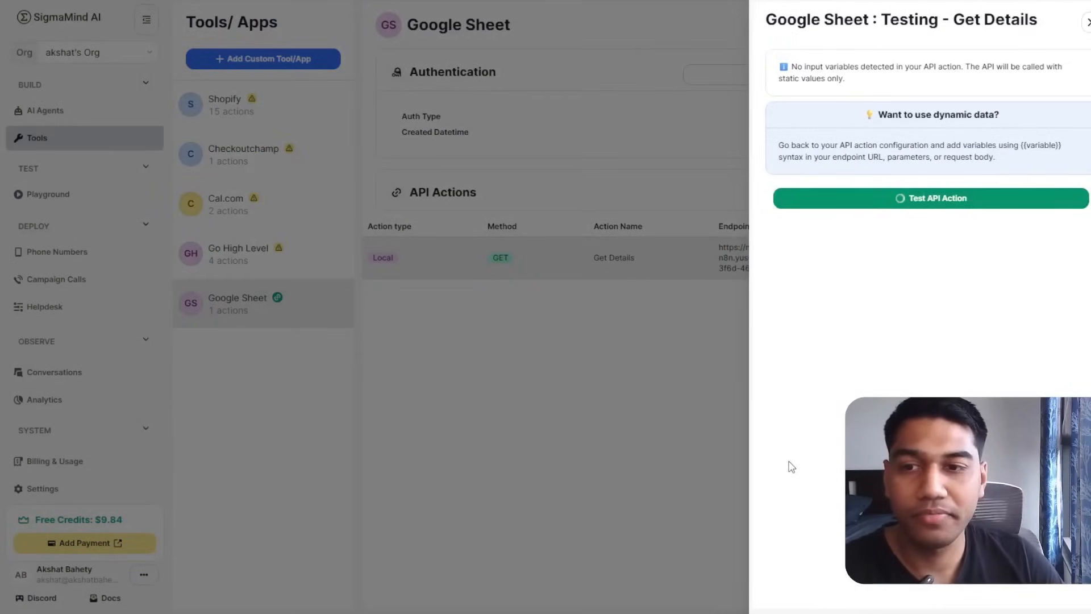
scroll(897, 389, "down", 1)
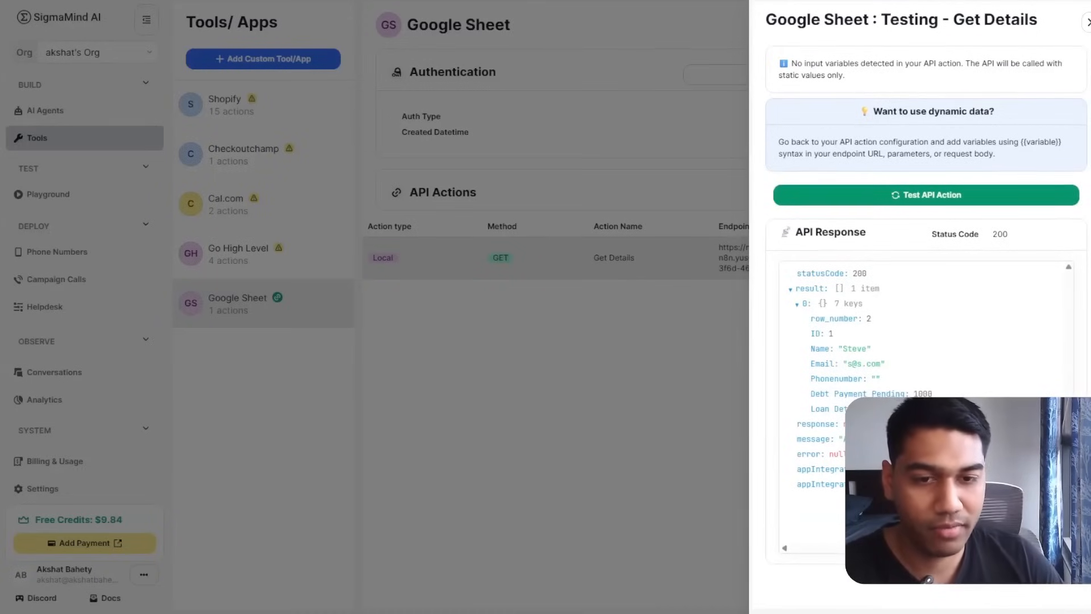
scroll(852, 377, "up", 1)
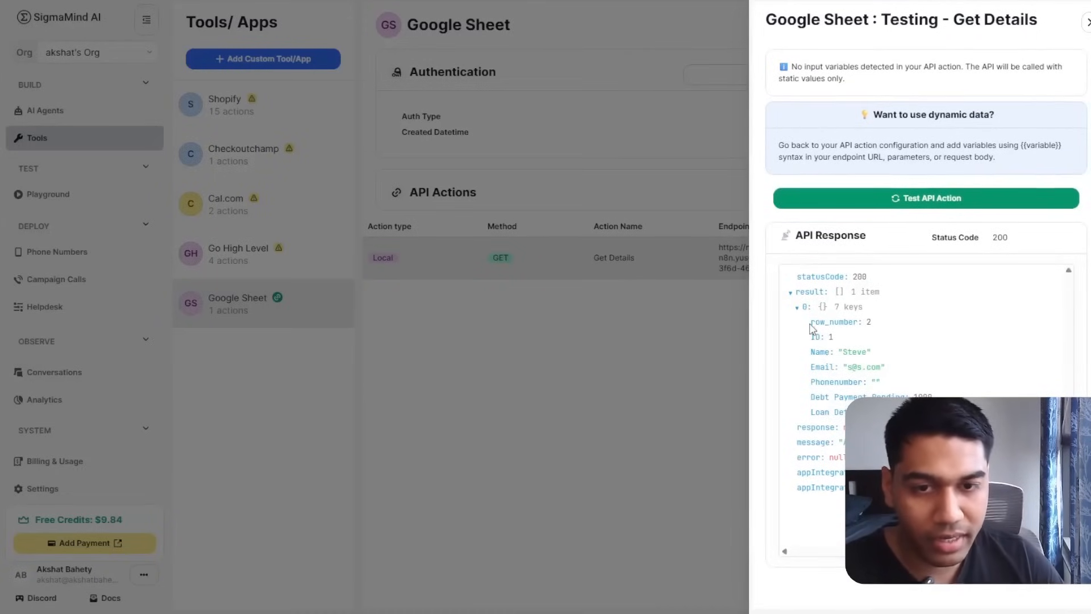
left_click_drag(810, 324, 890, 337)
left_click(889, 337)
left_click_drag(819, 365, 811, 366)
double_click(843, 382)
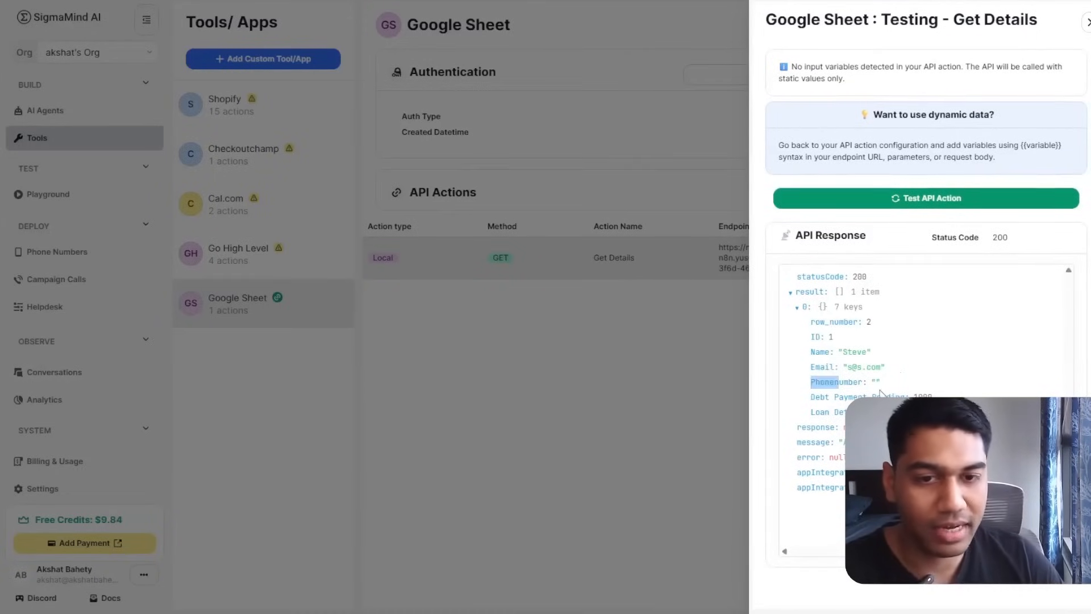
left_click(842, 389)
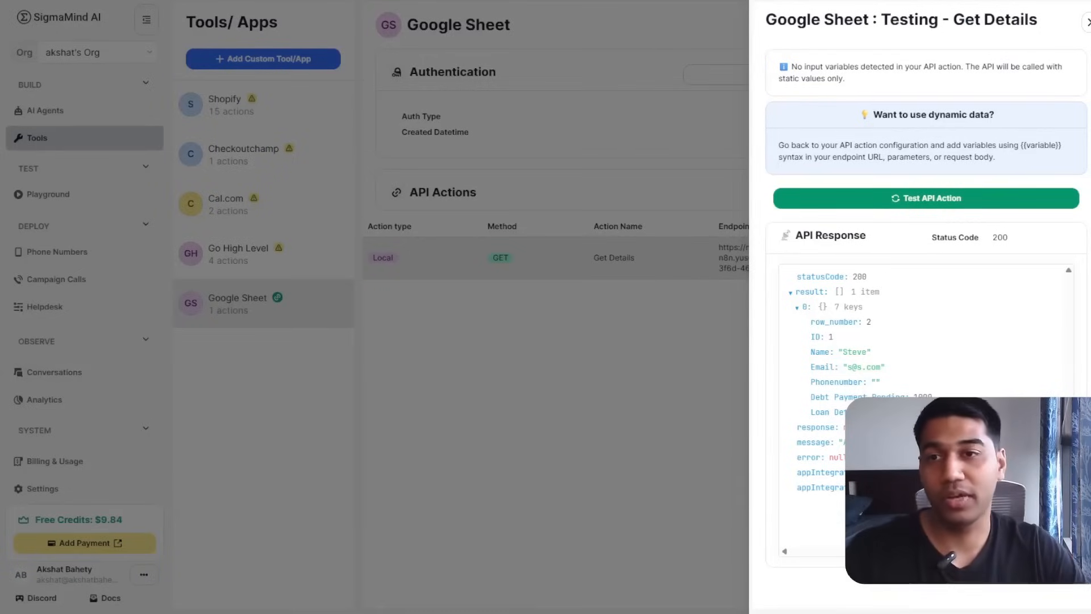
Close the test panel and open the Debt Collection Demo agent from the AI Agents list.
left_click(1086, 22)
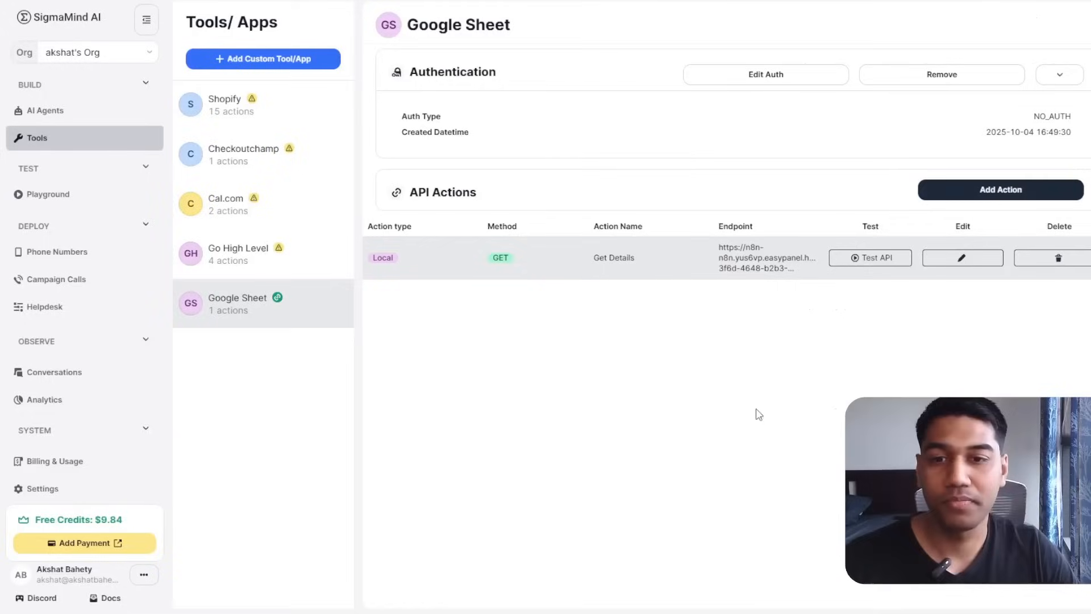
left_click(40, 110)
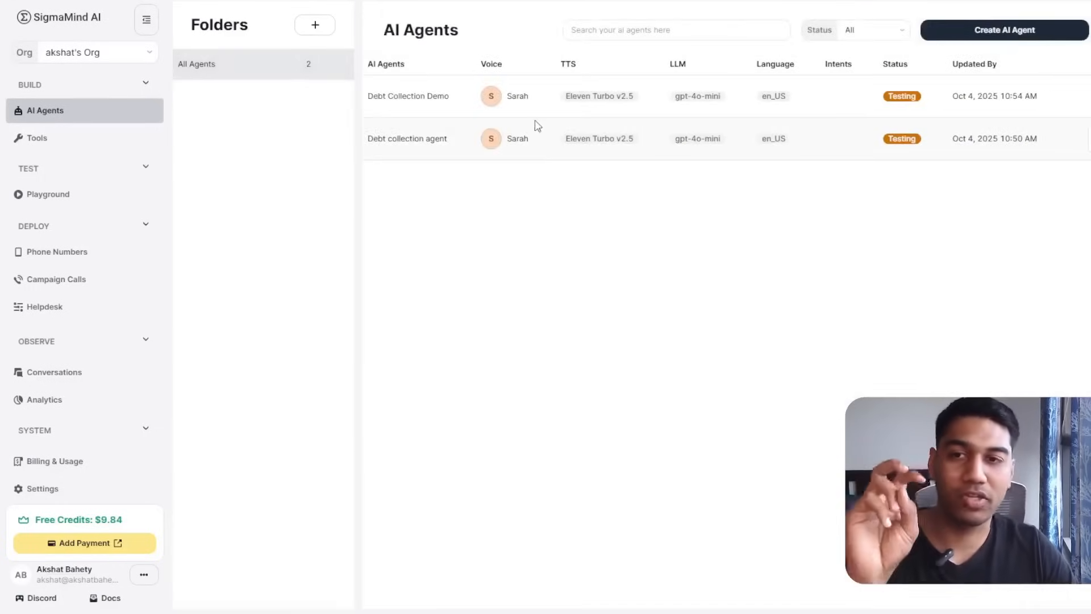
double_click(421, 94)
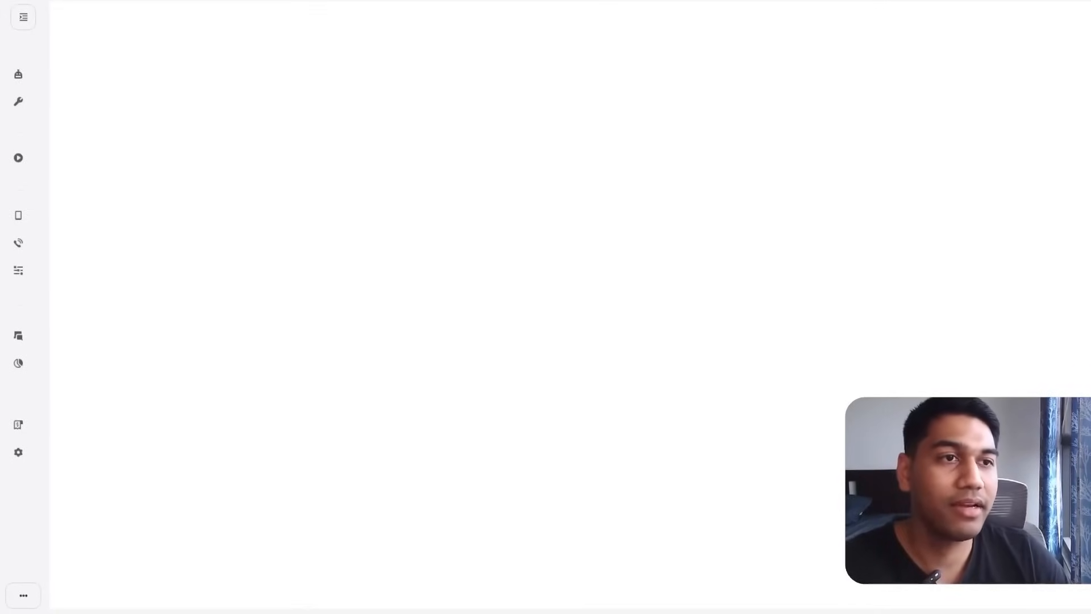
Add a Tools Action node to the flow, remove the stray connection, and reposition the customer-message node.
left_click_drag(634, 319, 541, 366)
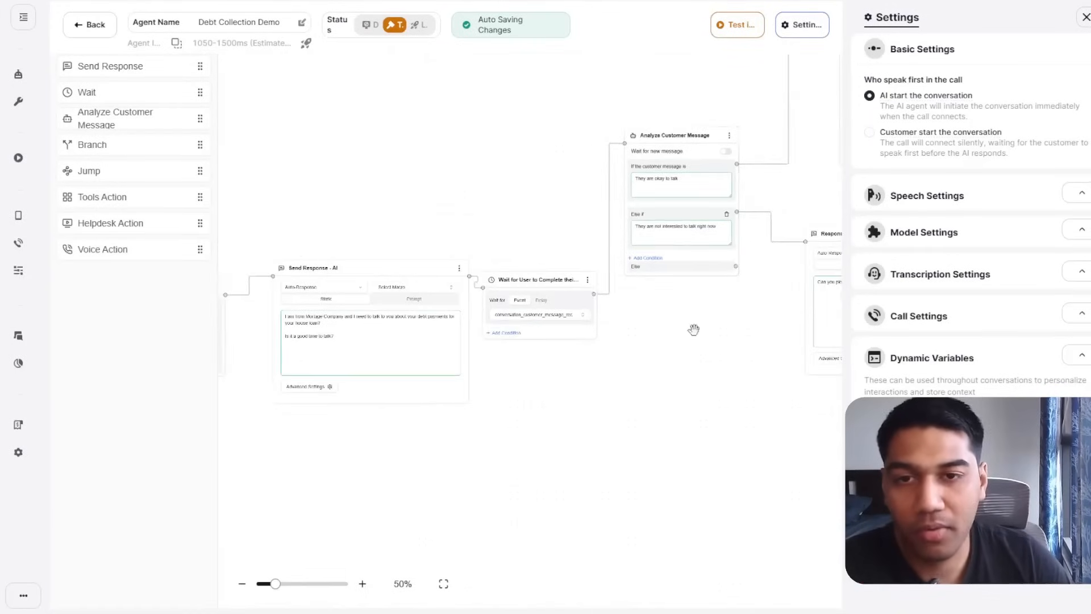
left_click_drag(688, 343, 307, 582)
left_click(363, 584)
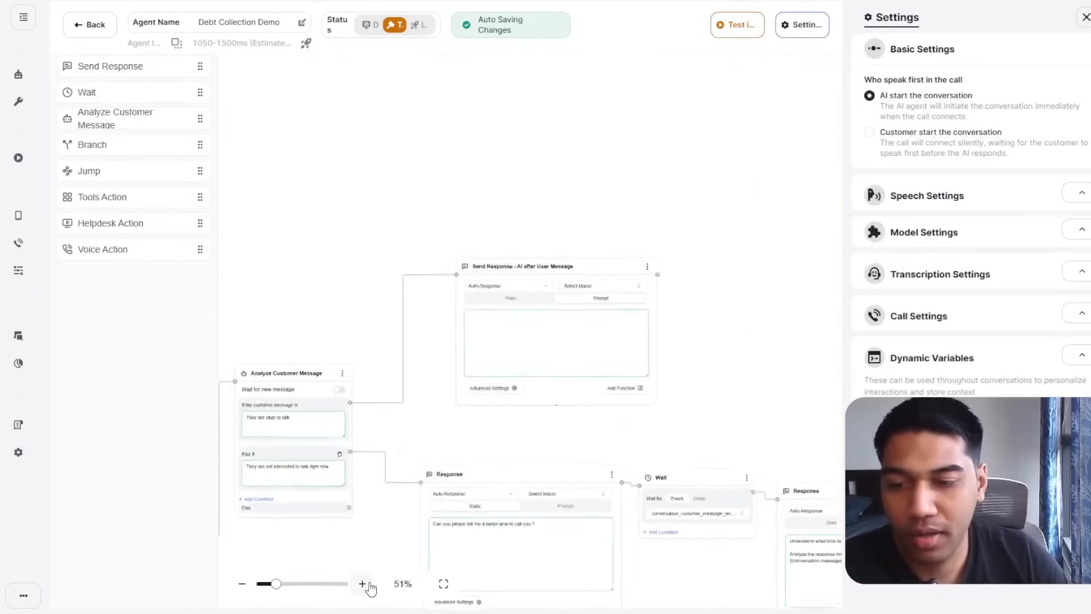
left_click(364, 585)
left_click(364, 585)
left_click(364, 585)
left_click_drag(367, 450, 470, 423)
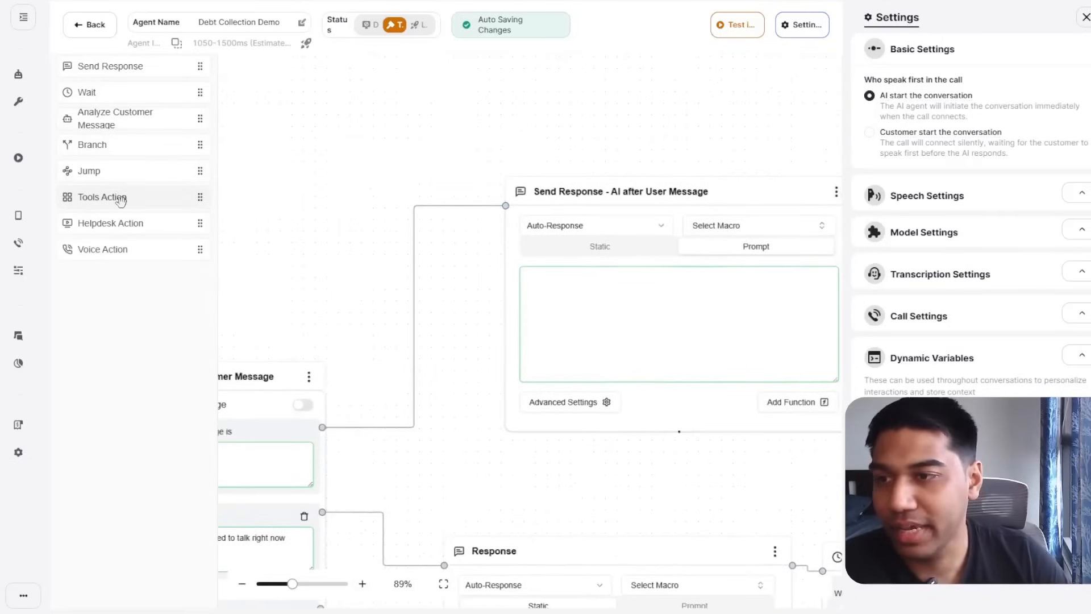
left_click_drag(117, 197, 454, 125)
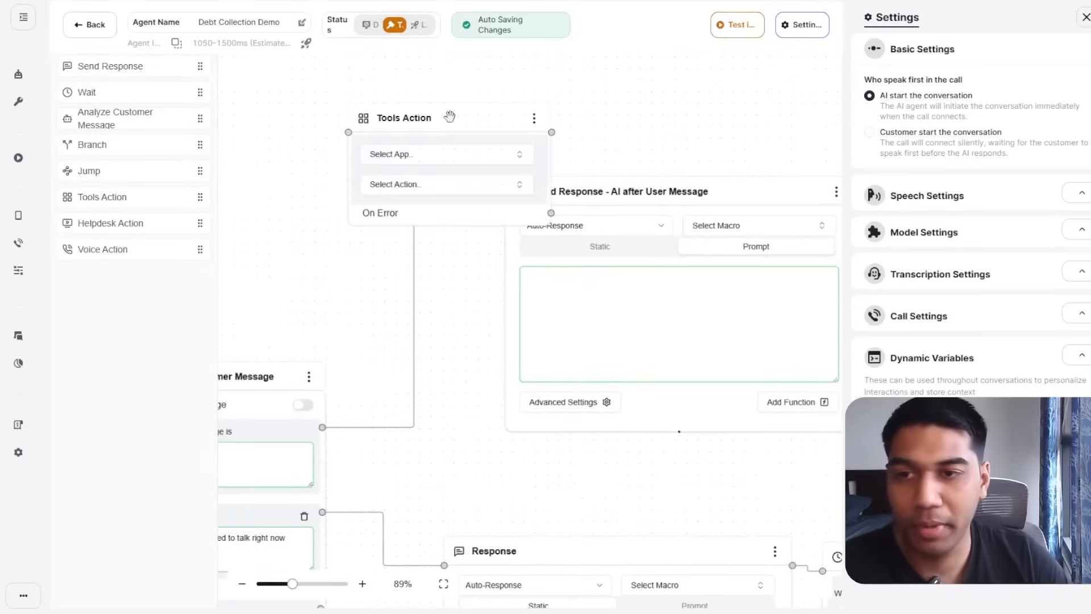
left_click(414, 317)
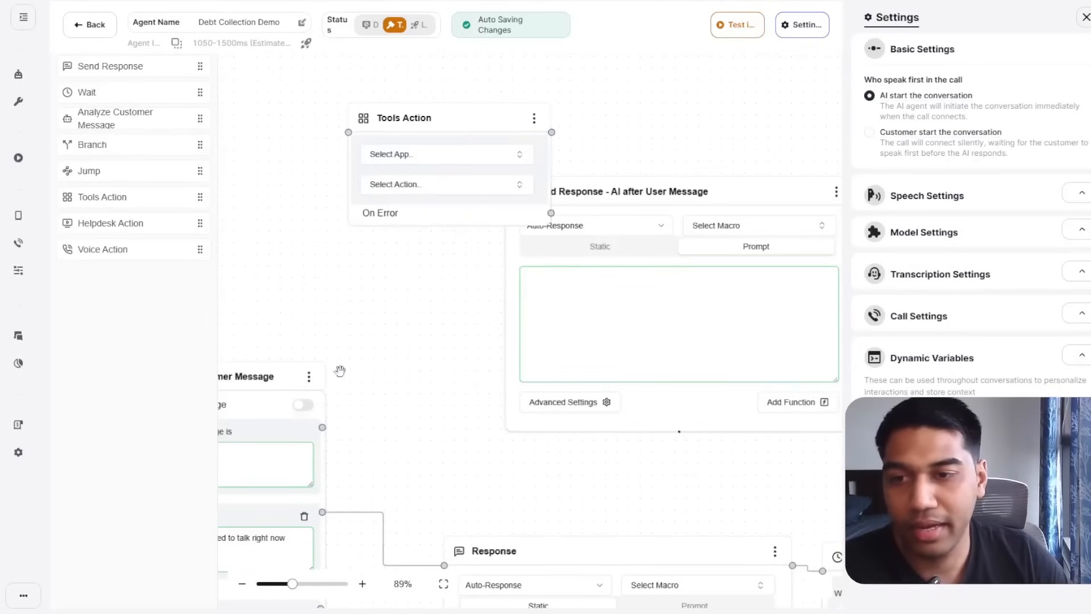
mouse_move(319, 426)
left_mouse_down()
mouse_move(329, 188)
mouse_move(263, 254)
mouse_move(251, 349)
mouse_move(309, 236)
mouse_move(344, 132)
left_mouse_up()
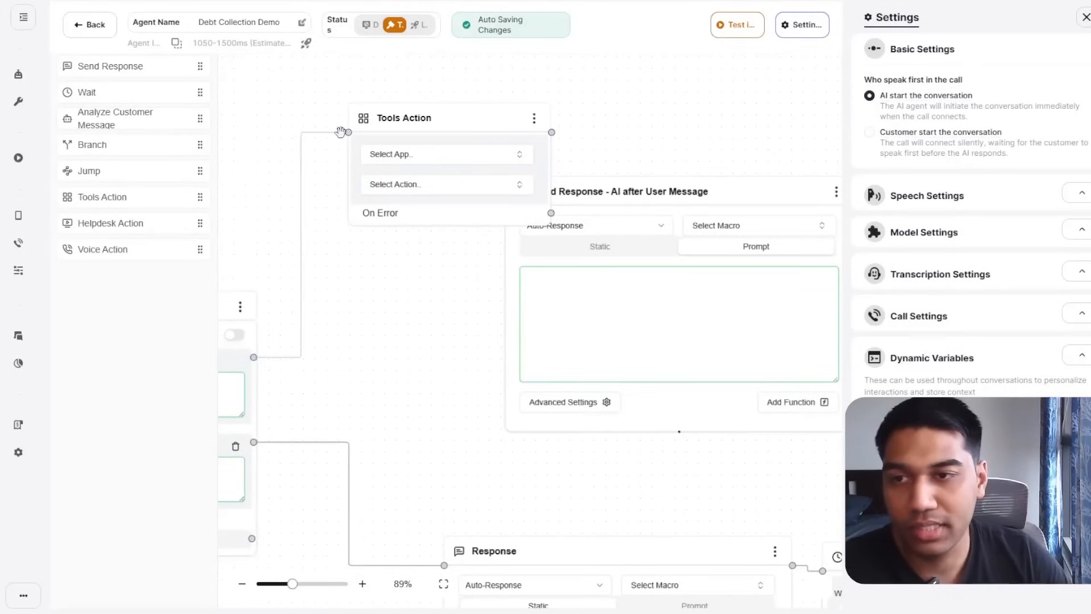
Set the Tools Action to Google Sheet's Get Details and connect its output to Send Response.
left_click(440, 157)
left_click(393, 208)
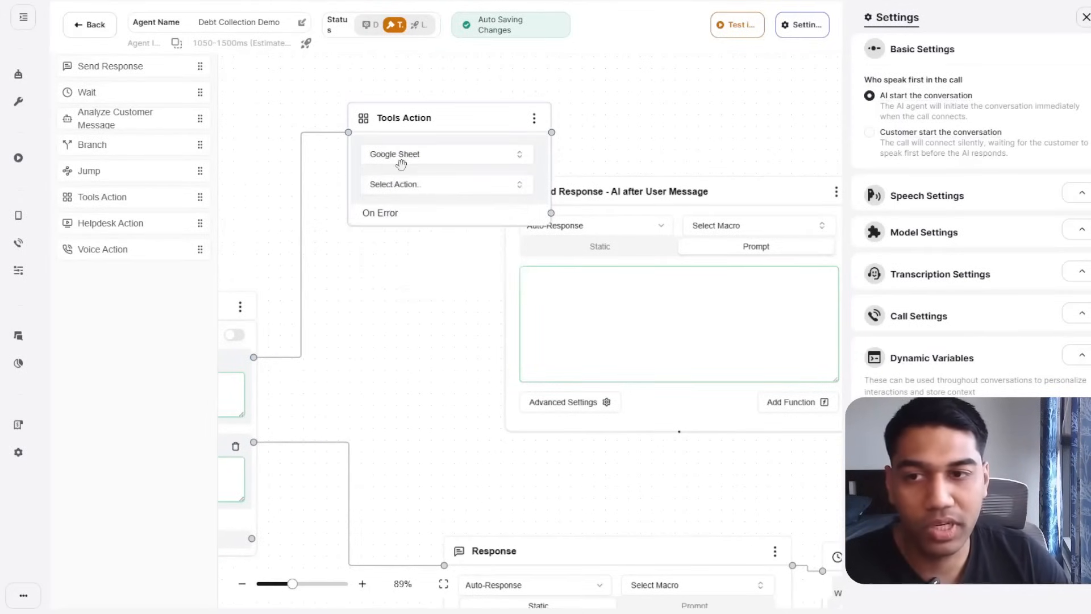
left_click(401, 187)
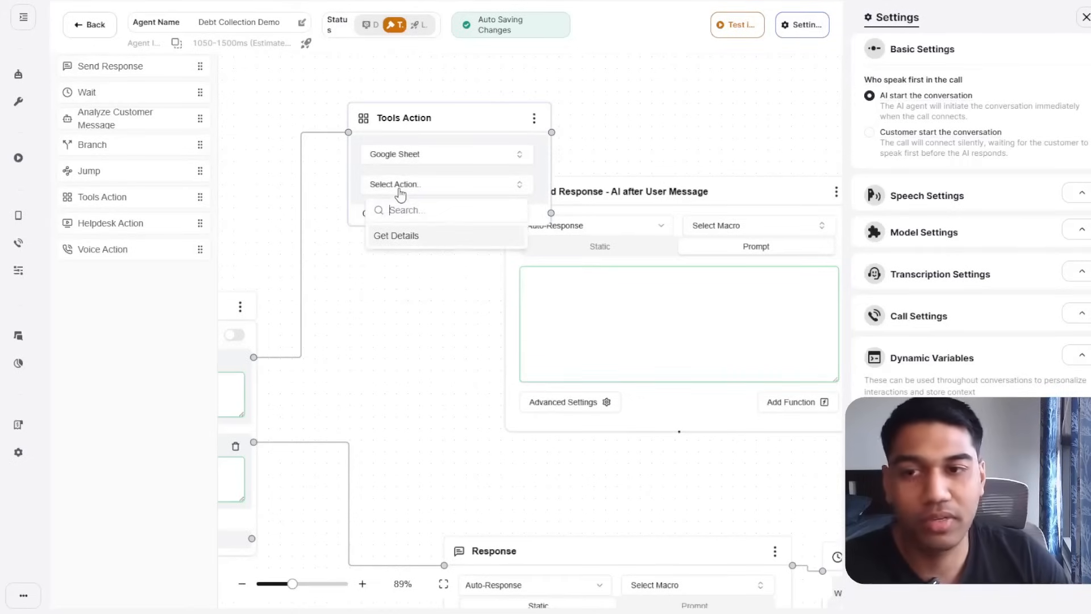
left_click(410, 236)
left_click_drag(469, 123, 376, 167)
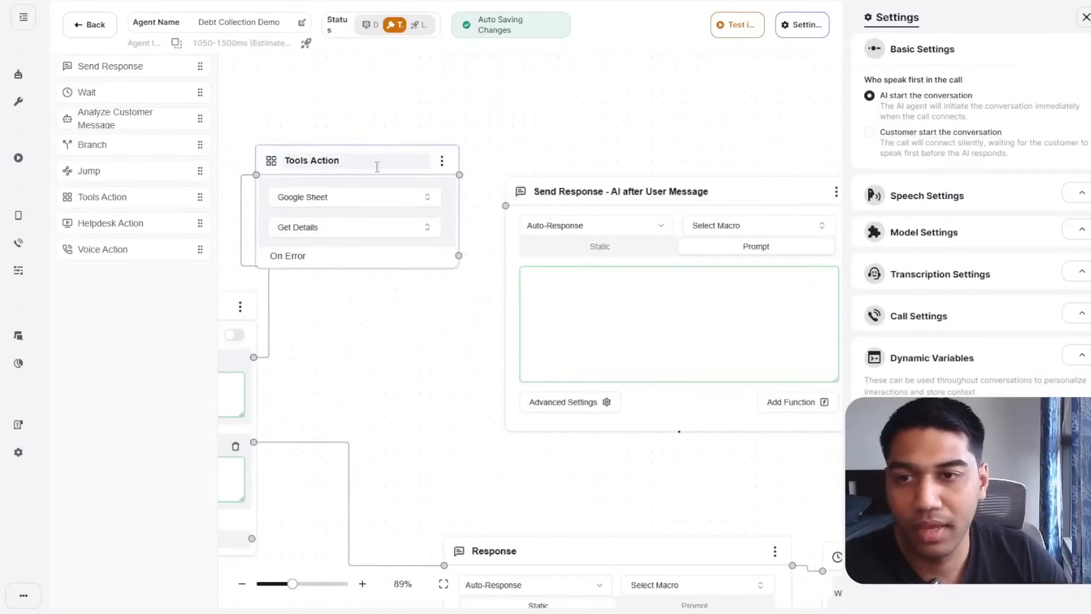
left_click_drag(459, 175, 506, 206)
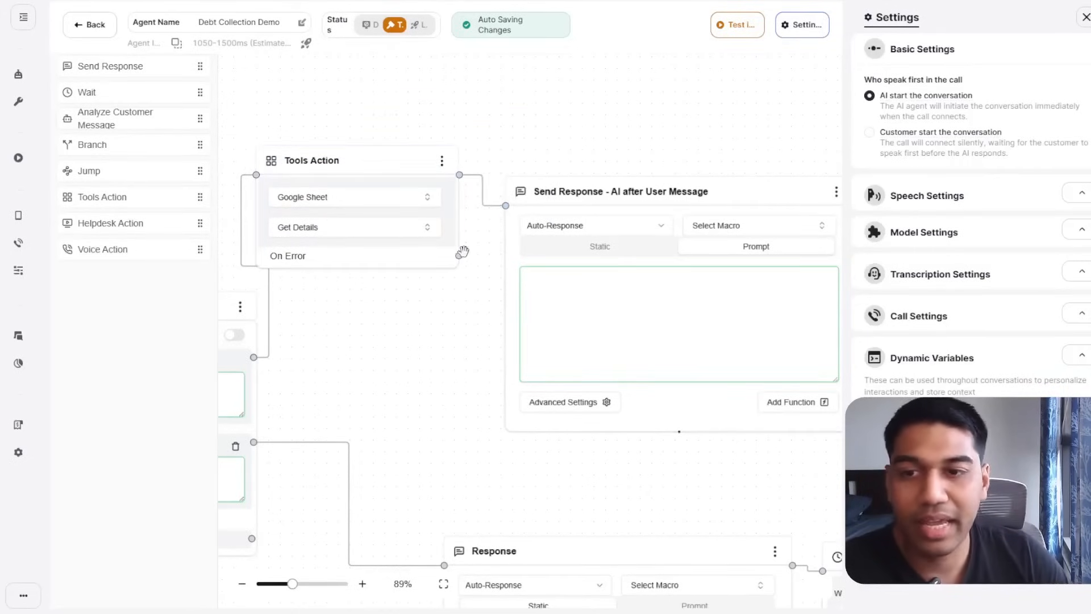
left_click_drag(463, 252, 410, 225)
left_click_drag(511, 128, 593, 168)
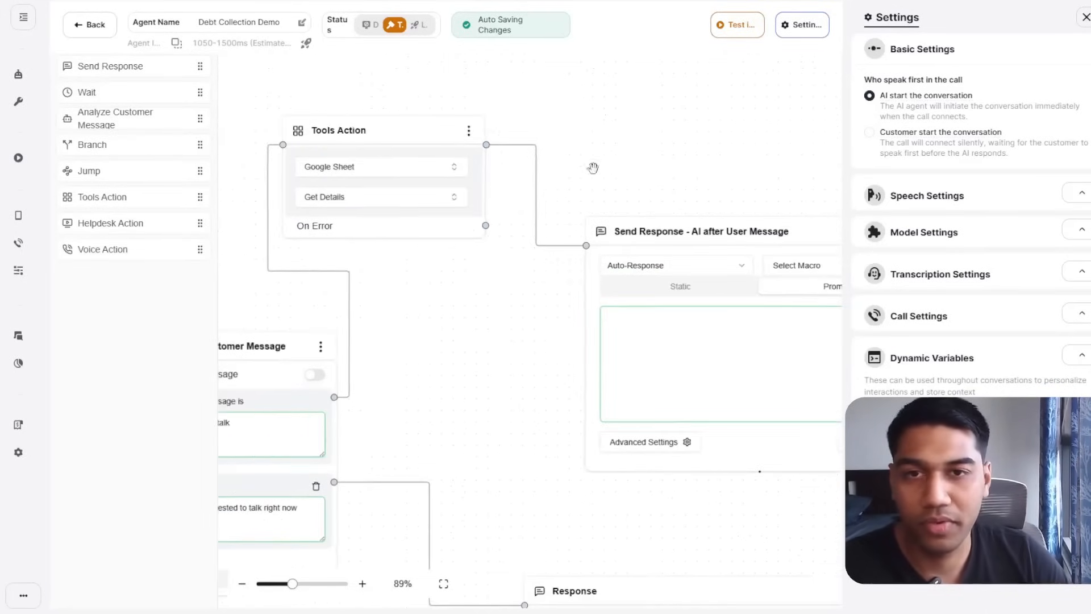
left_click_drag(532, 413, 445, 379)
Start the prompt saying the user accepted the conversation, with details in {{google_sheet_get_details.message}}.
left_click(587, 350)
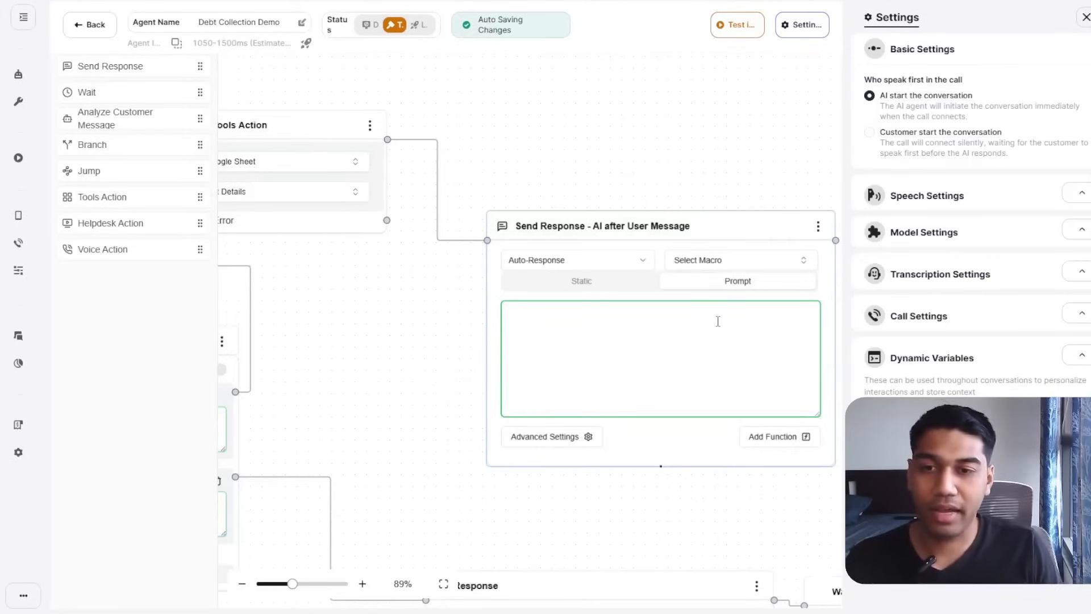
type("The user h")
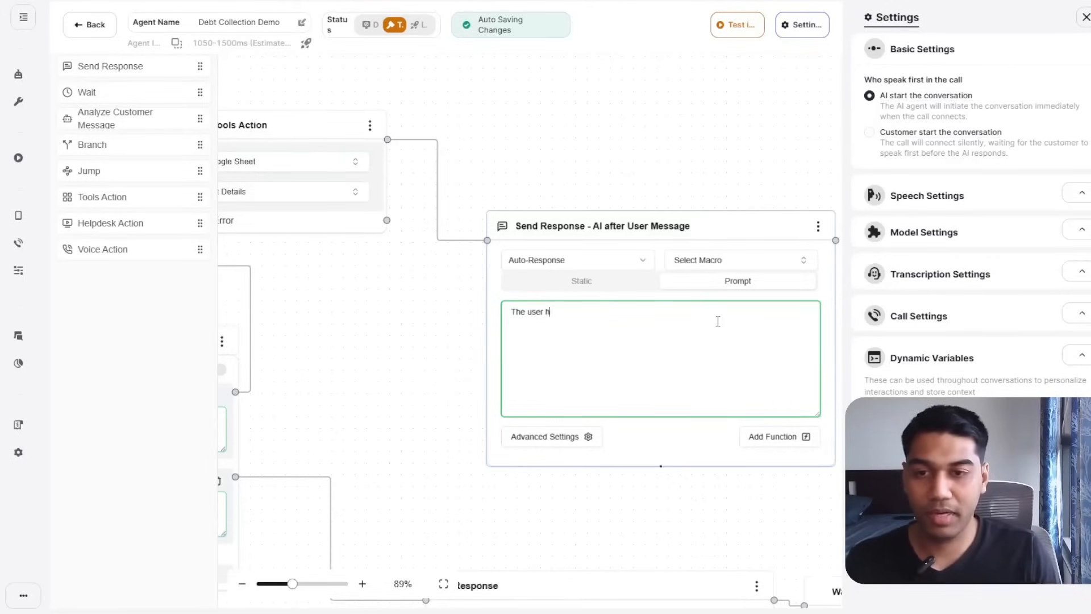
type("as accepted th")
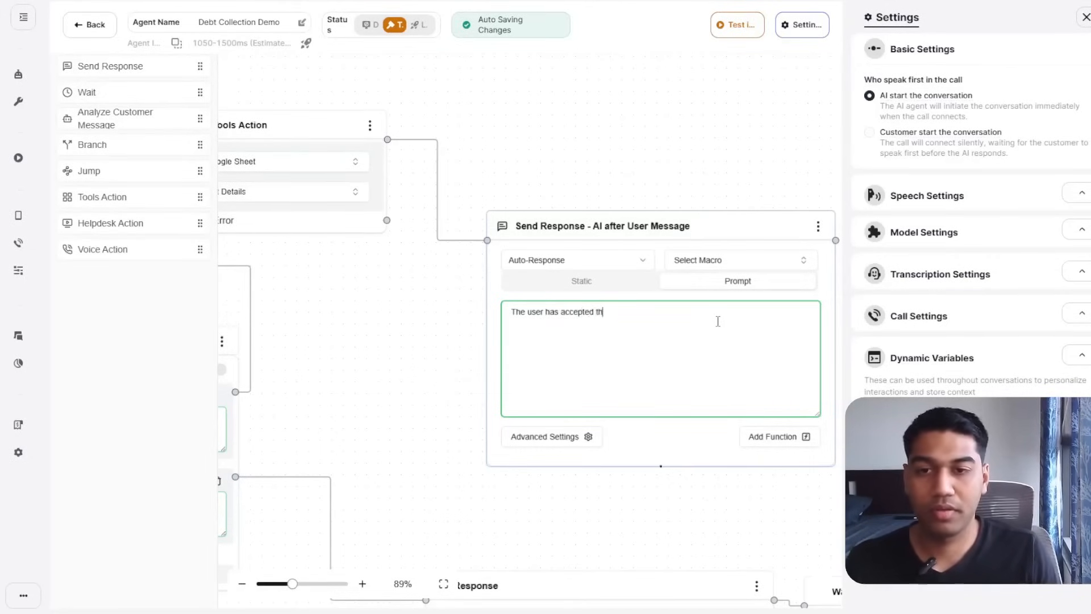
type("e conversati")
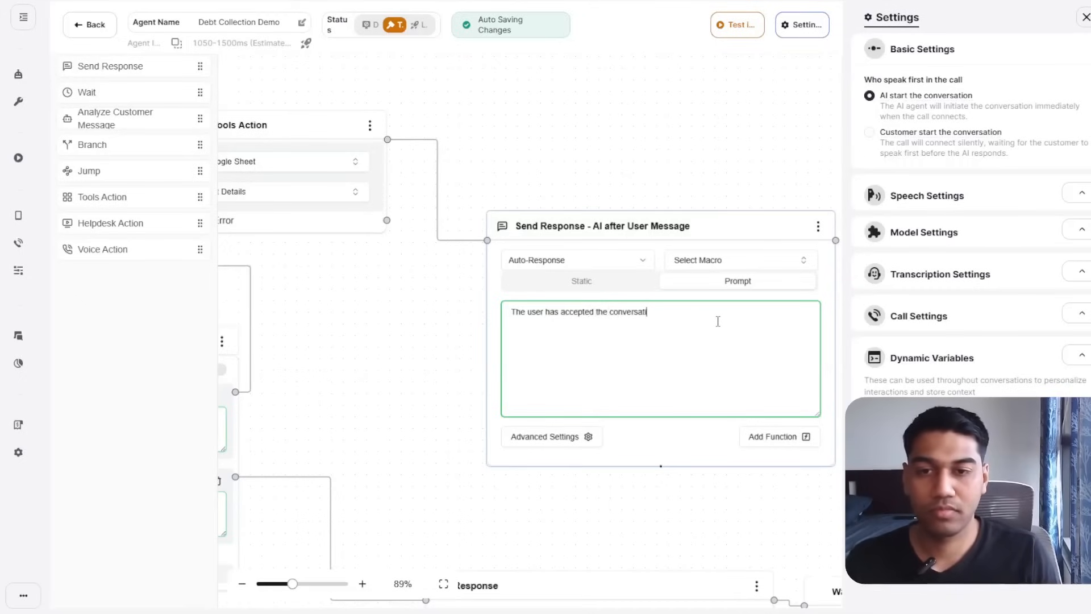
type("on and they are re")
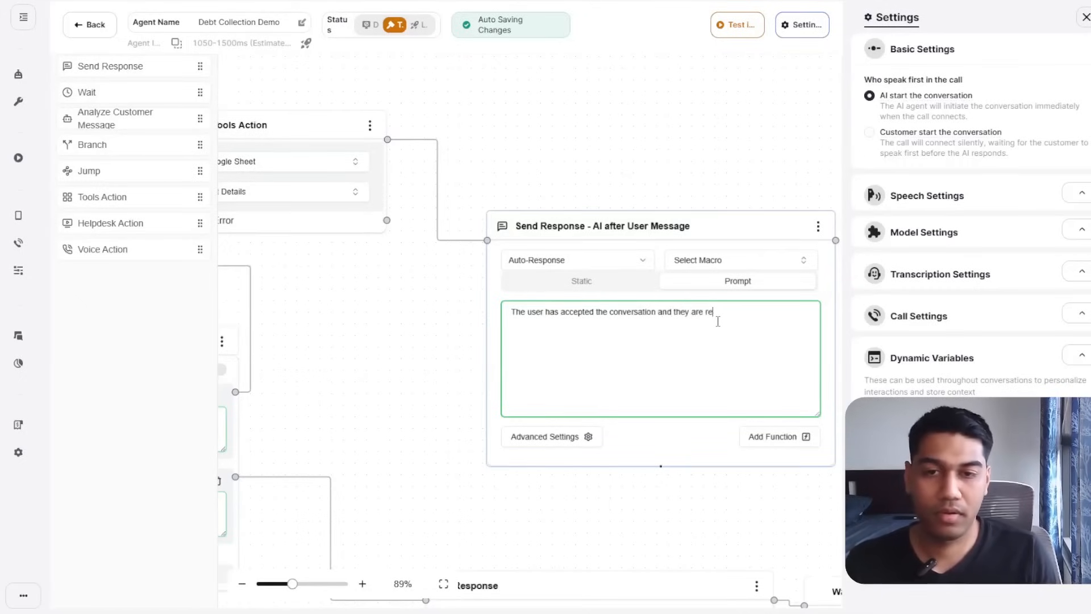
type("ady to talk t")
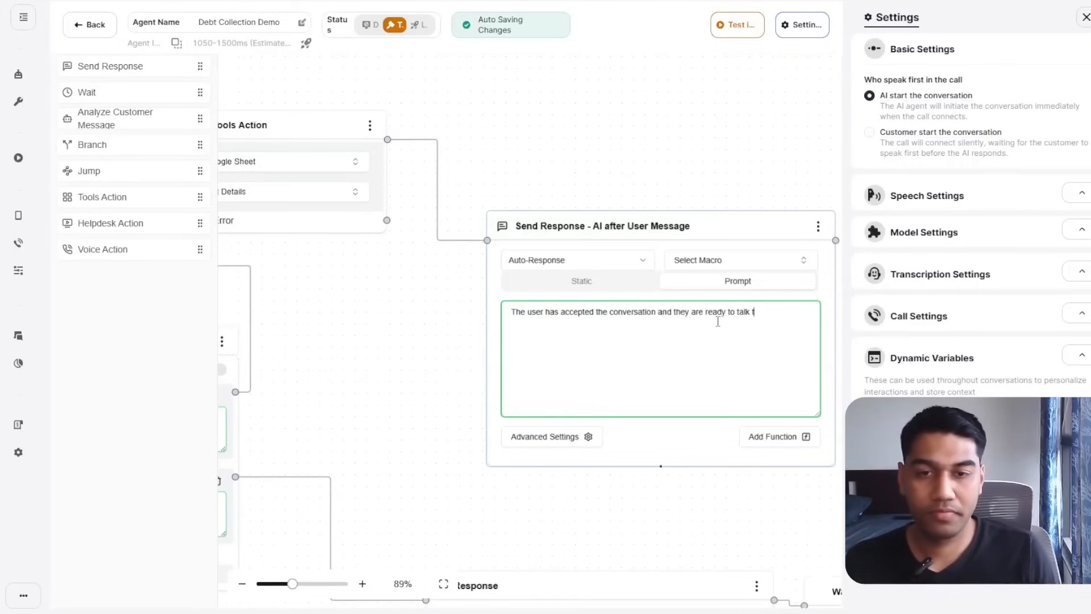
type("he user name and ")
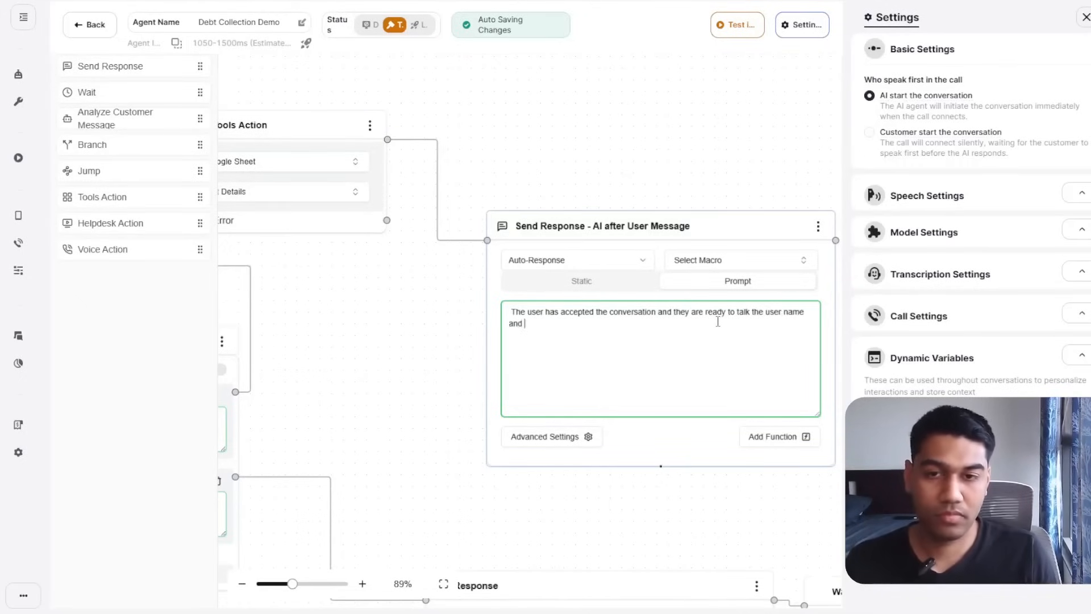
type("details are pr")
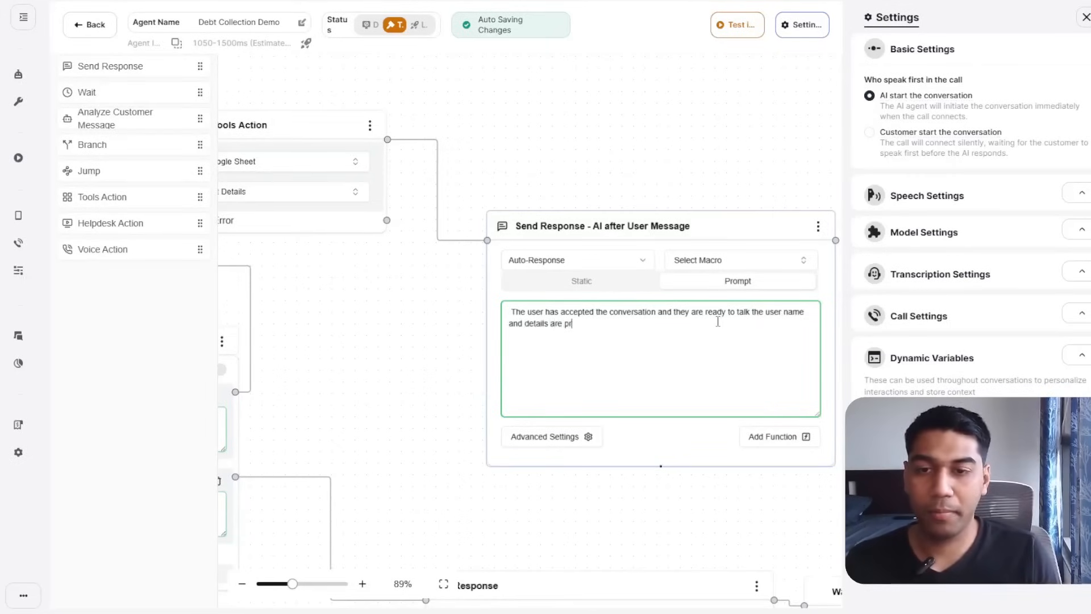
type("esent here in the {{")
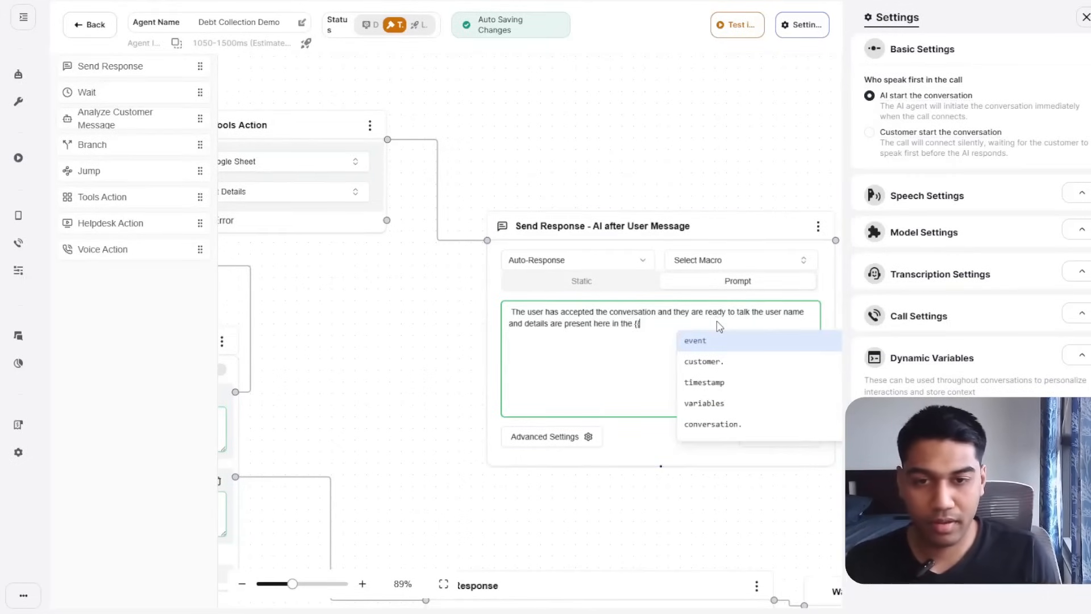
key("Down")
key("Down")
key("Down")
key("Down")
key("Down")
key("Down")
key("Down")
key("Down")
key("Down")
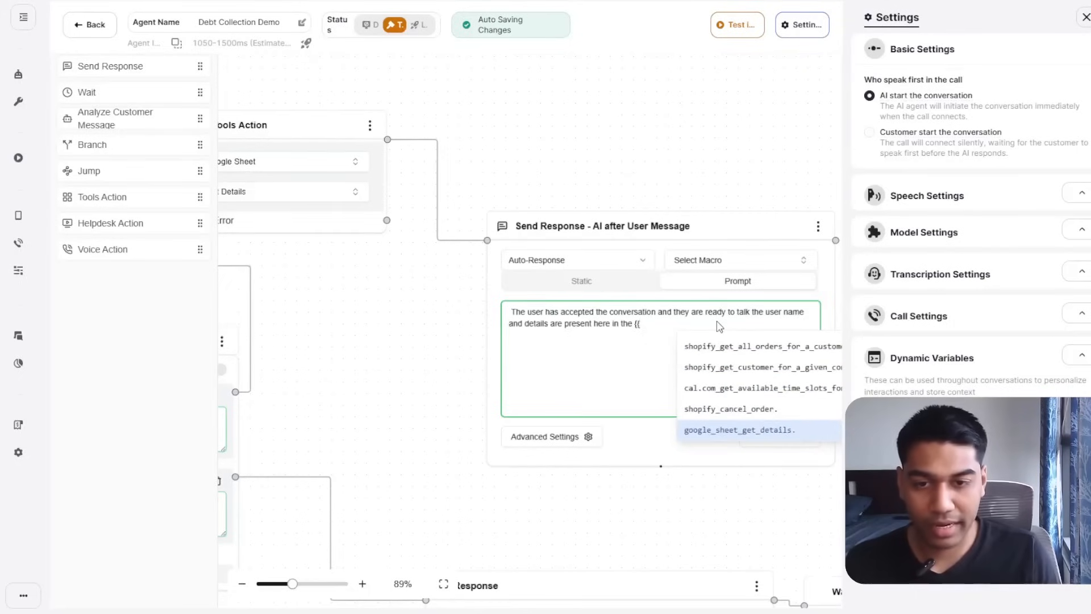
key("Return")
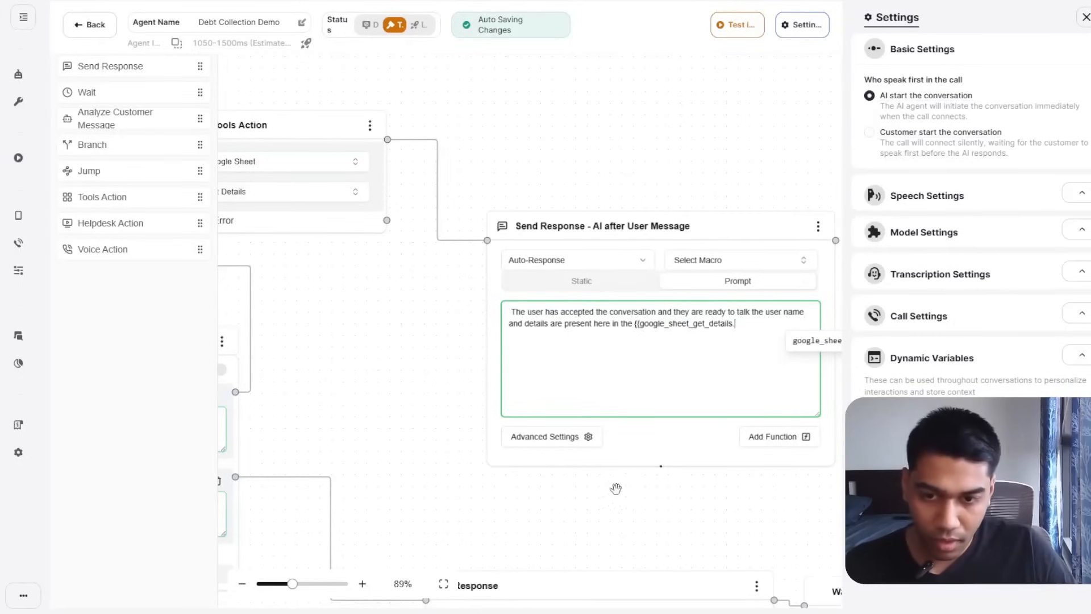
left_click_drag(735, 549, 545, 521)
left_click(584, 310)
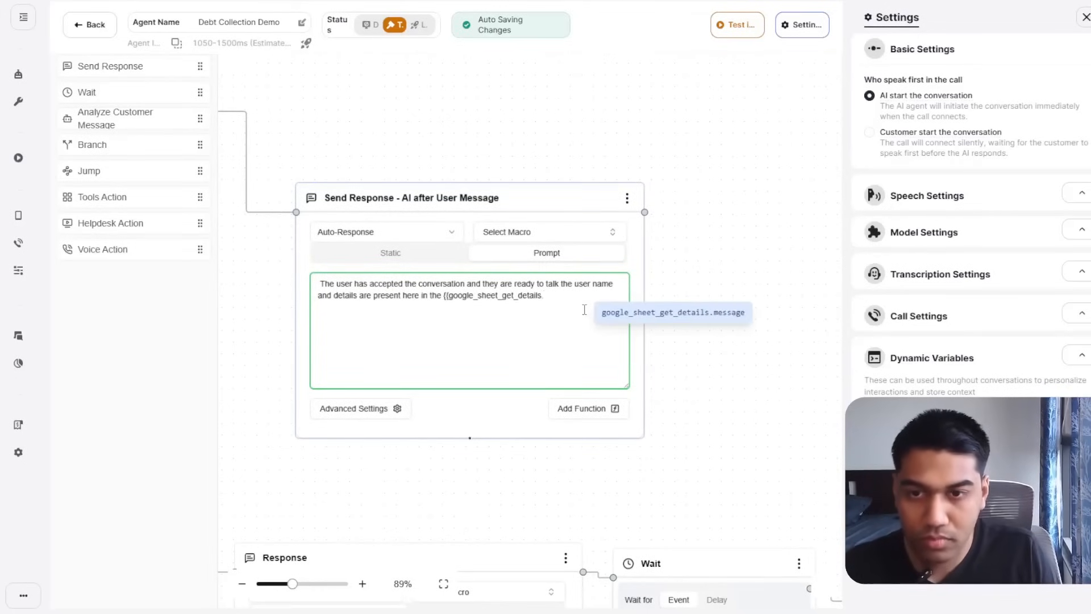
key("Return")
type("}}")
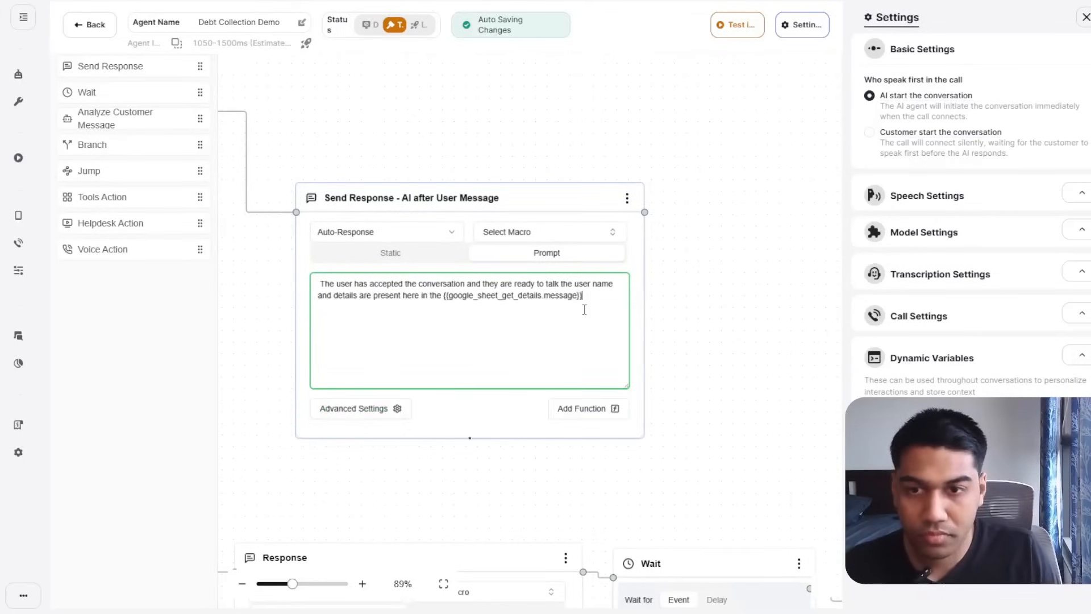
key("Left")
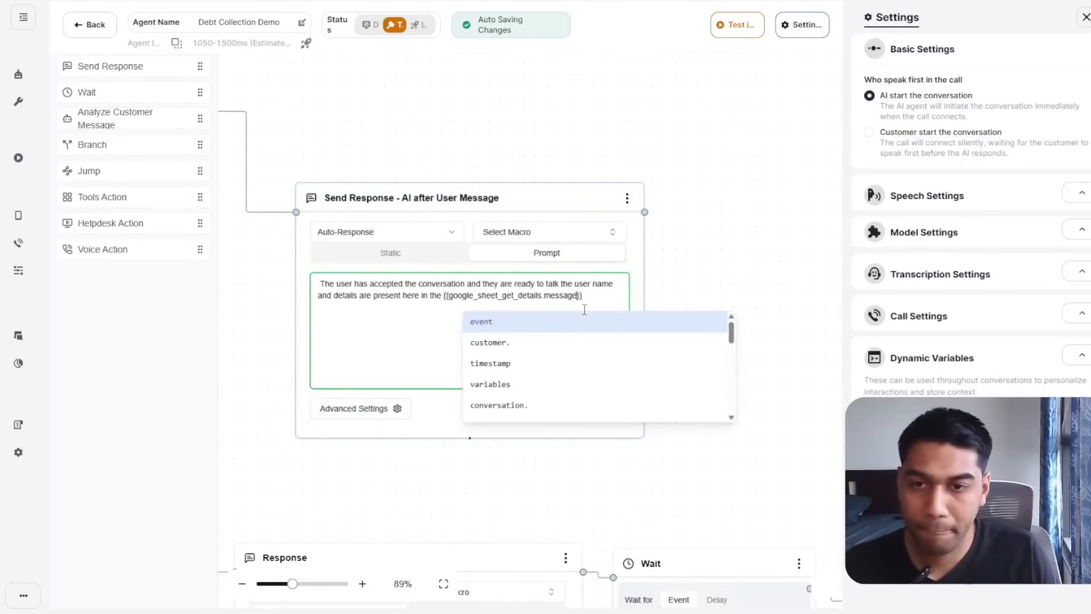
key("Left")
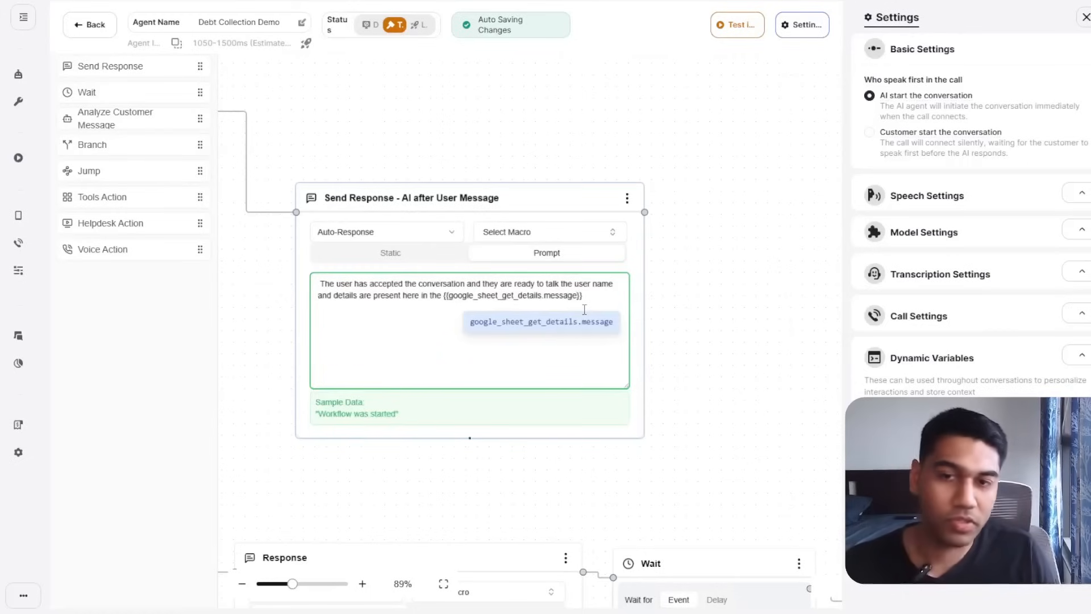
key("Right")
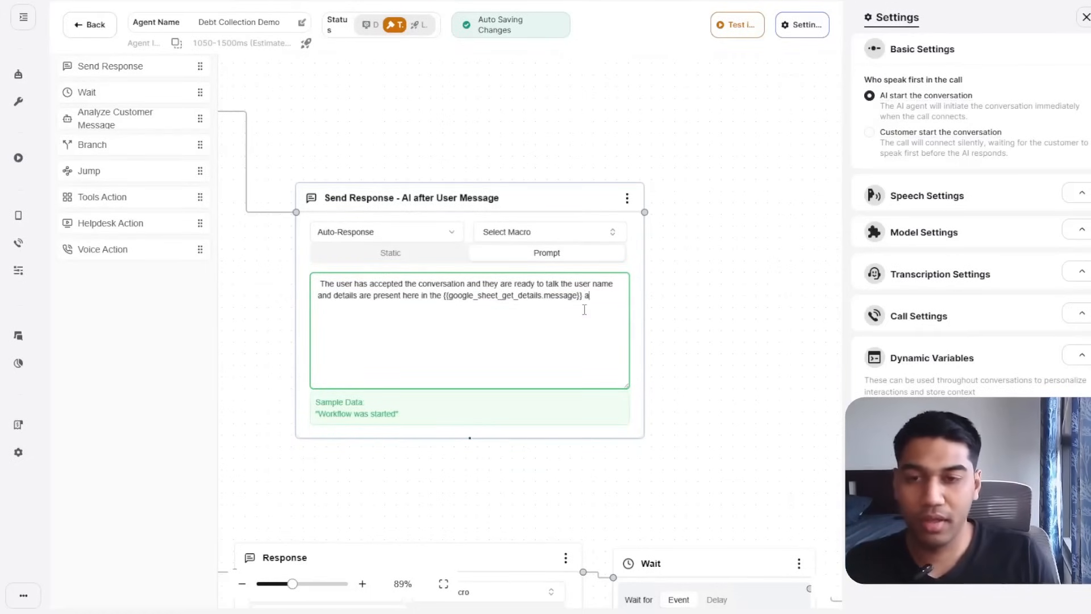
Add an instruction to ask the user why they missed their payment and when they'll pay back.
type("ask the user wh")
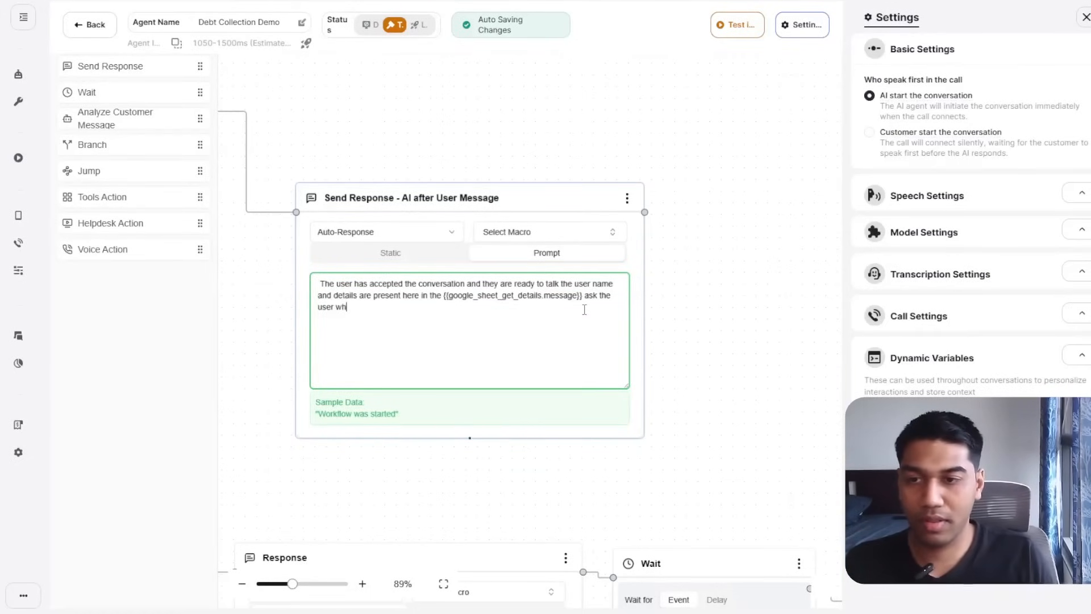
type("yb")
key("BackSpace")
type("hja")
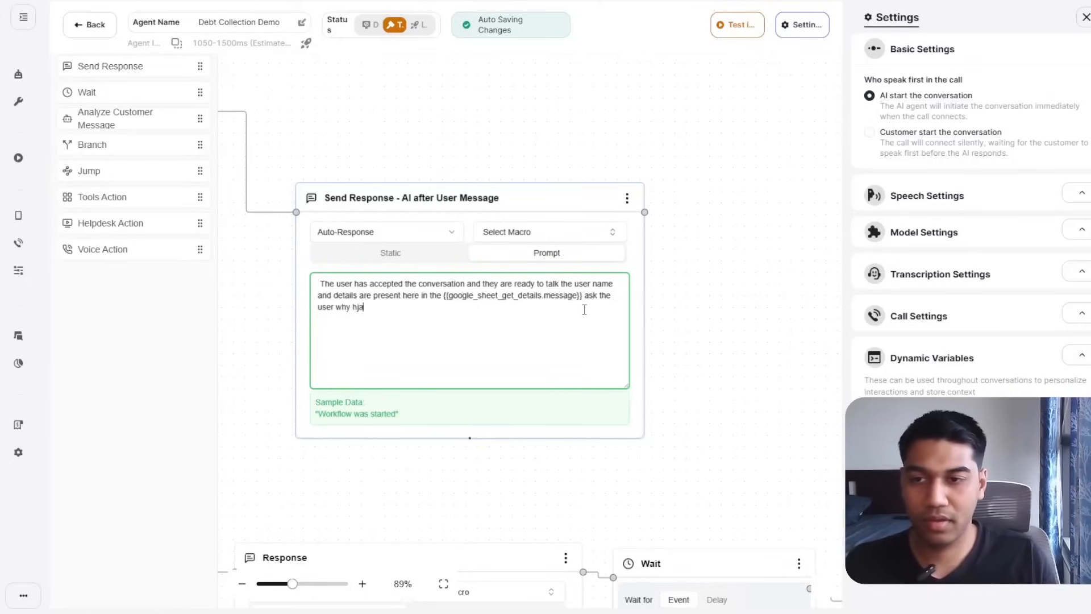
key("BackSpace")
key("BackSpace")
type("ave thge m")
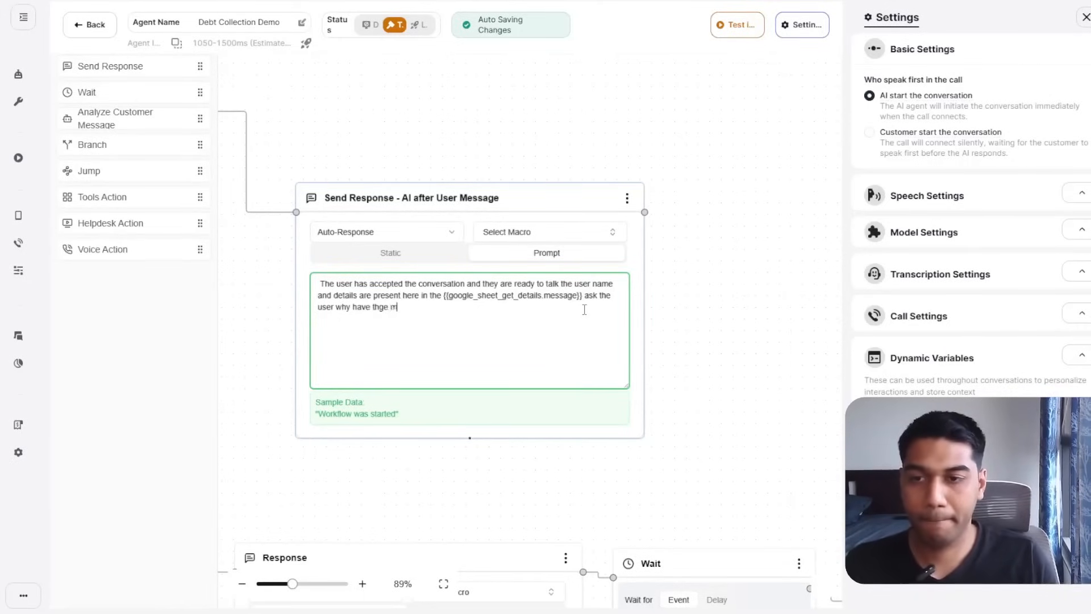
key("BackSpace")
key("BackSpace")
type("e nm")
key("BackSpace")
key("BackSpace")
key("BackSpace")
type("y")
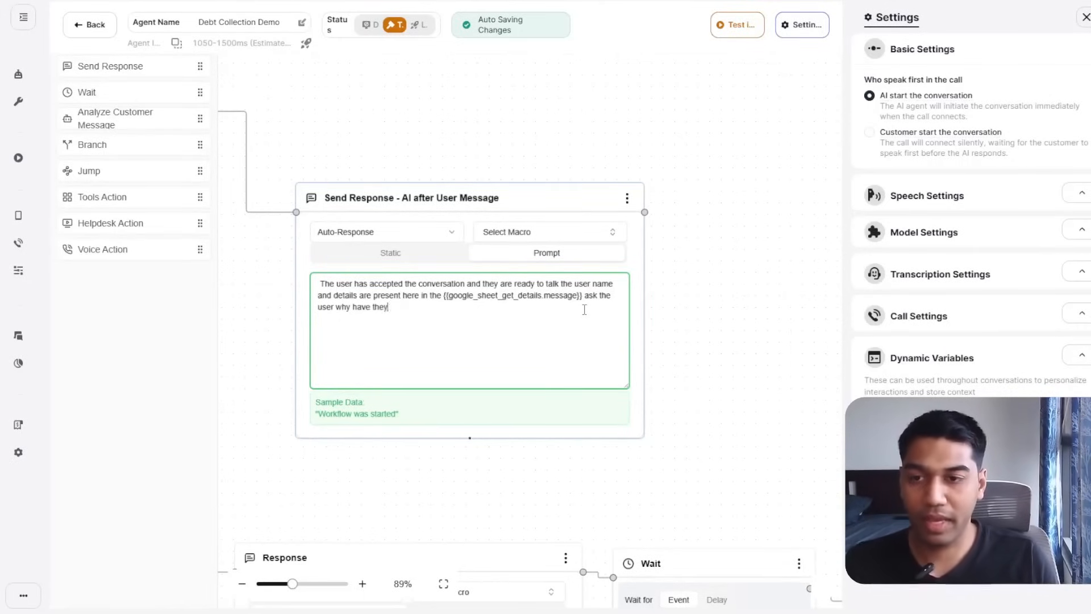
type(" missed their p")
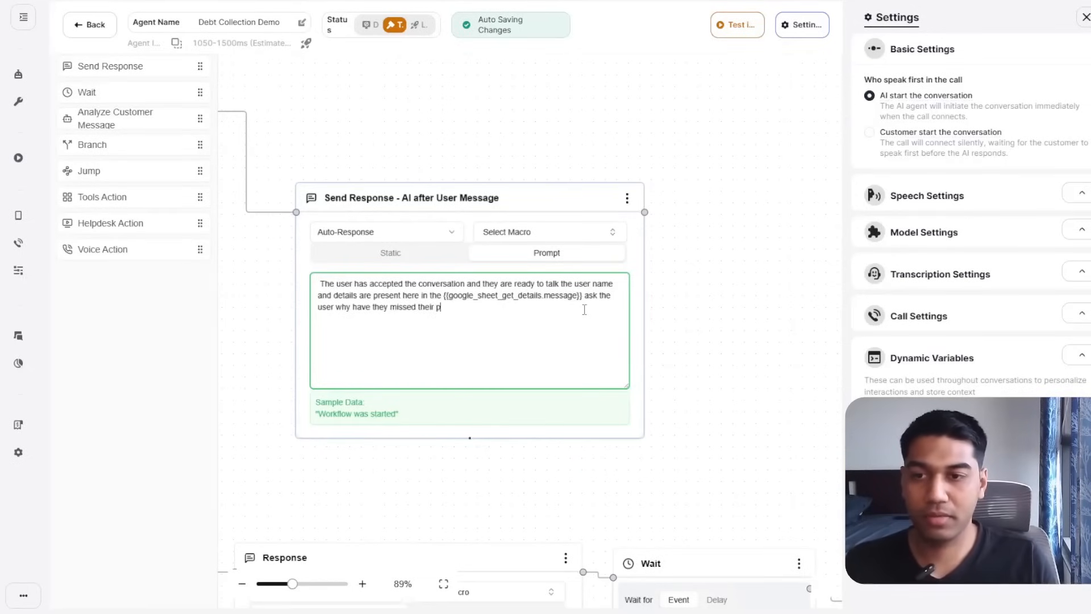
type("ayment and what ")
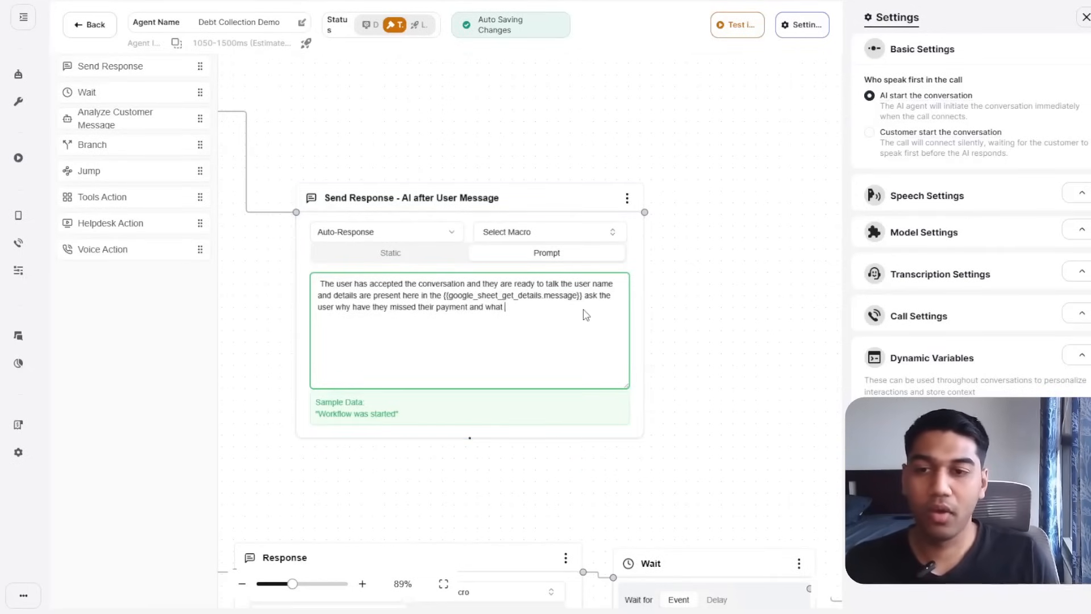
type(" what time ww")
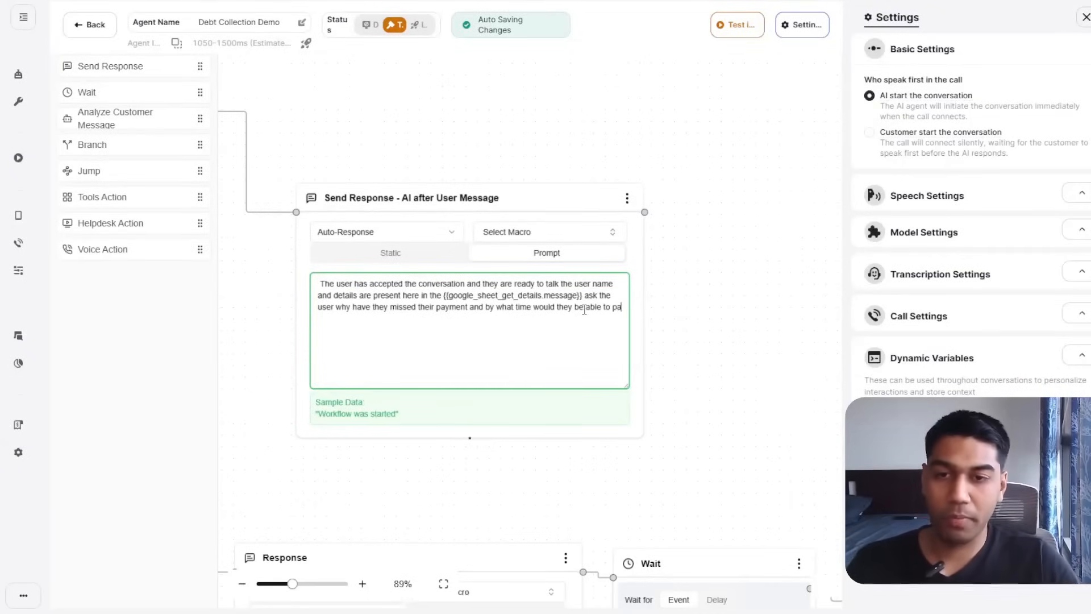
type("y back the amount")
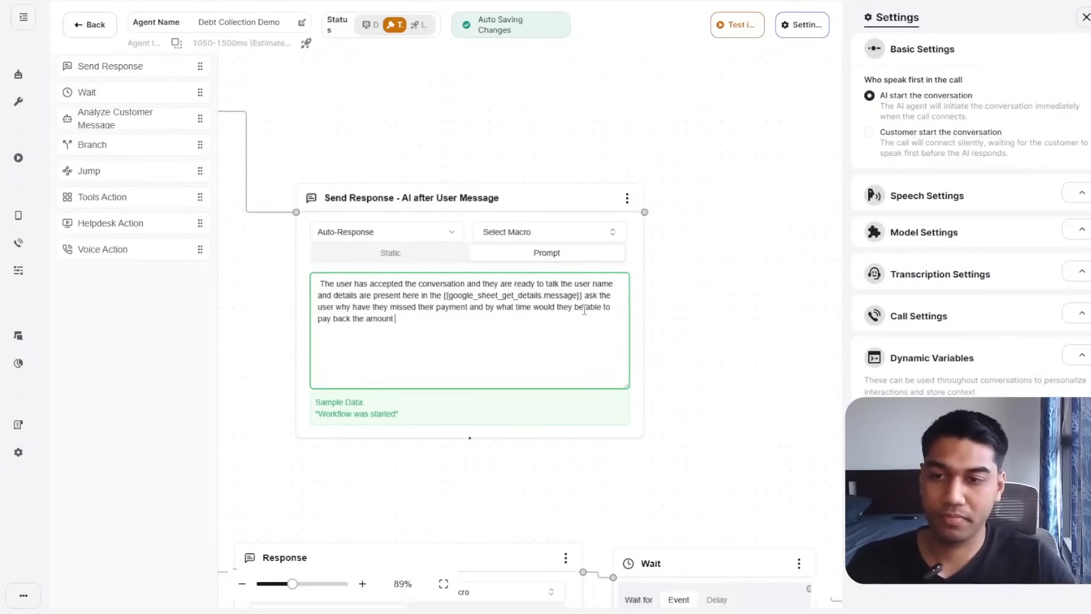
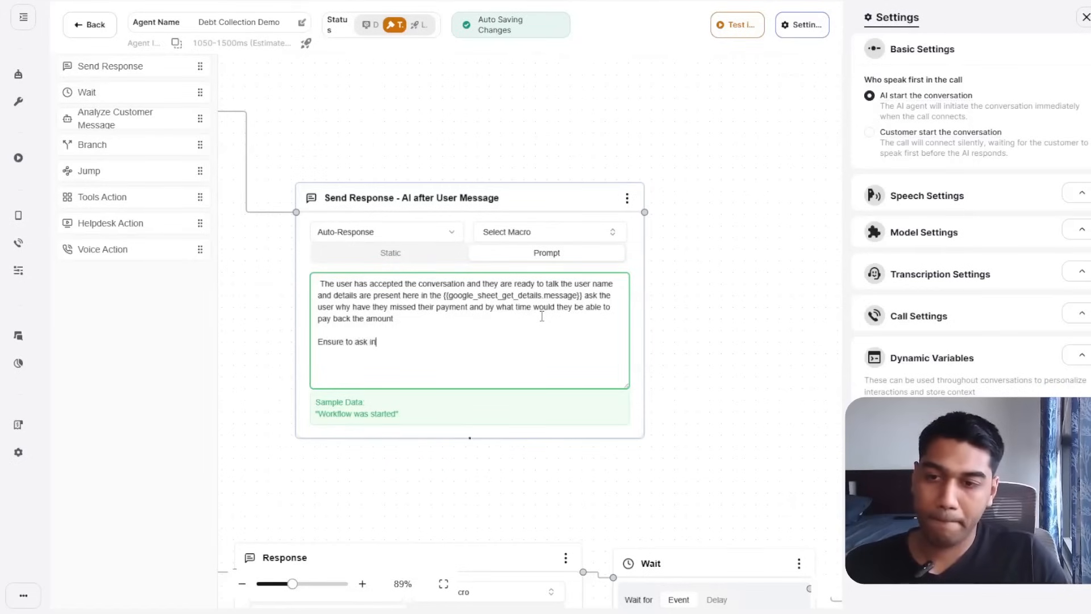
Finish the prompt: ask politely, understand the caller's response, then move to the next step.
type("polite tone and understand th")
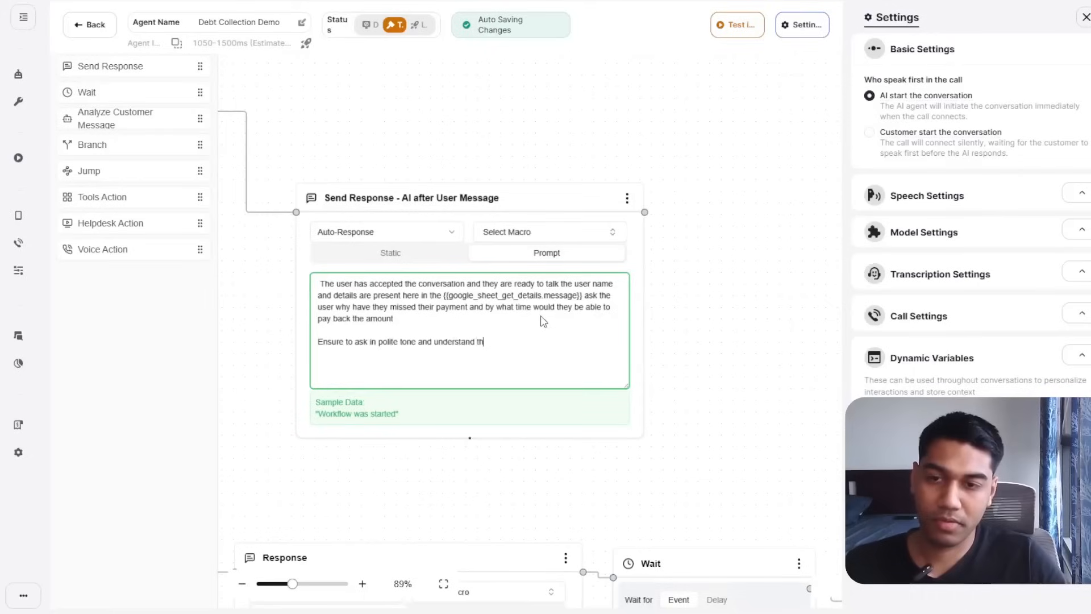
type("onse")
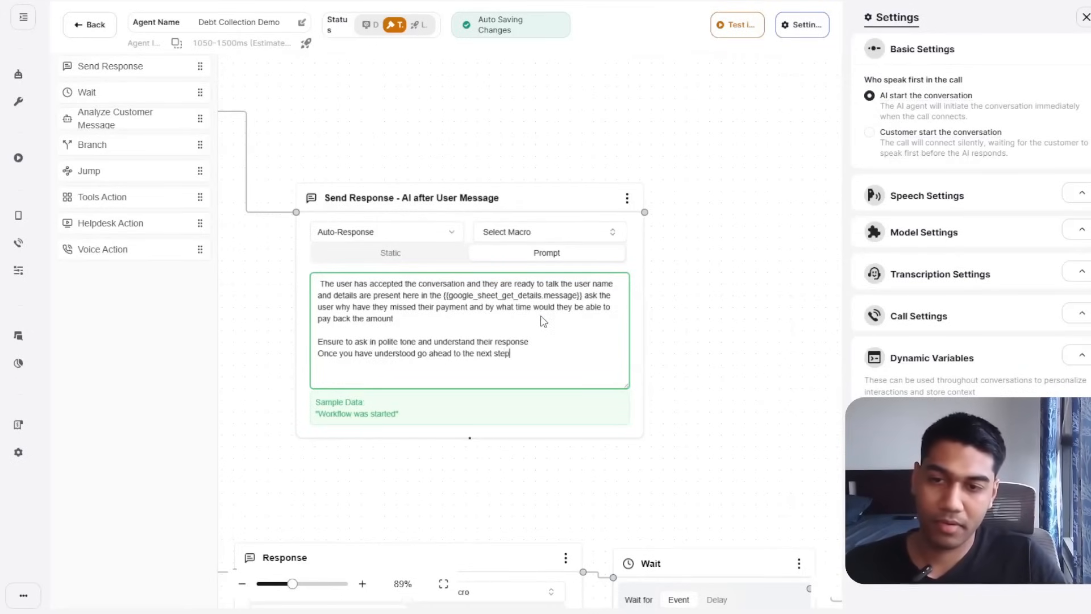
Add a Tools Action node wired after Send Response, with Google Sheet as its app.
left_click(740, 111)
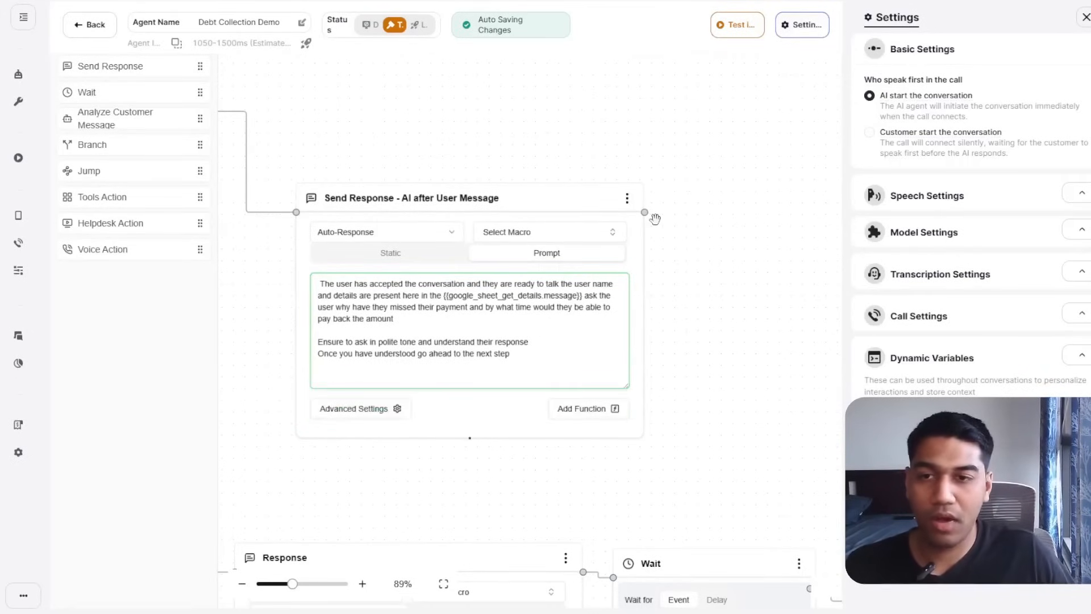
left_click_drag(644, 212, 648, 208)
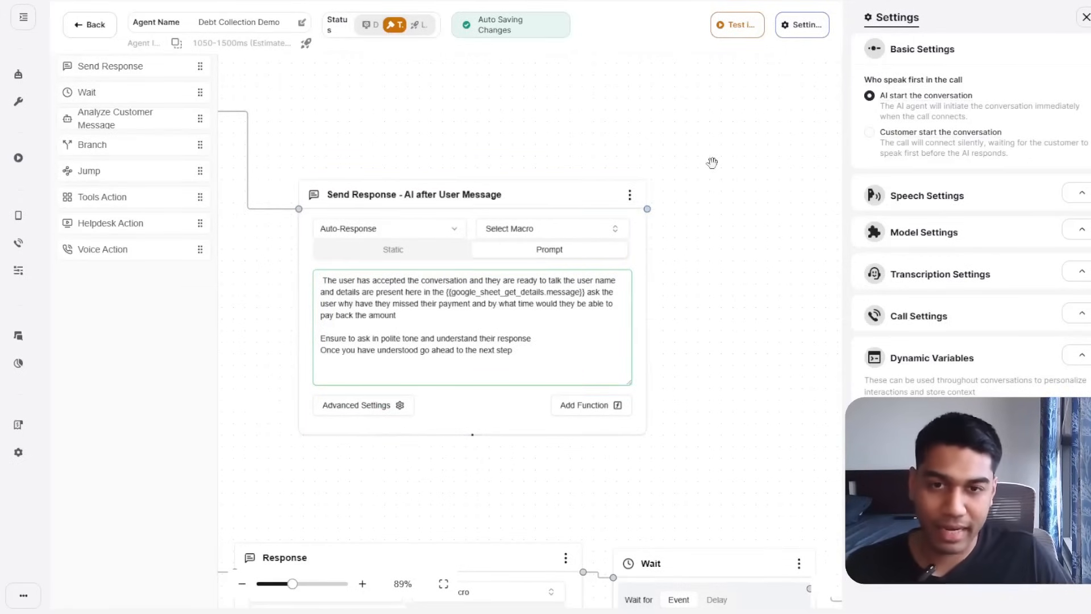
left_click_drag(90, 196, 730, 196)
left_click_drag(773, 335, 505, 394)
left_click_drag(476, 233, 620, 174)
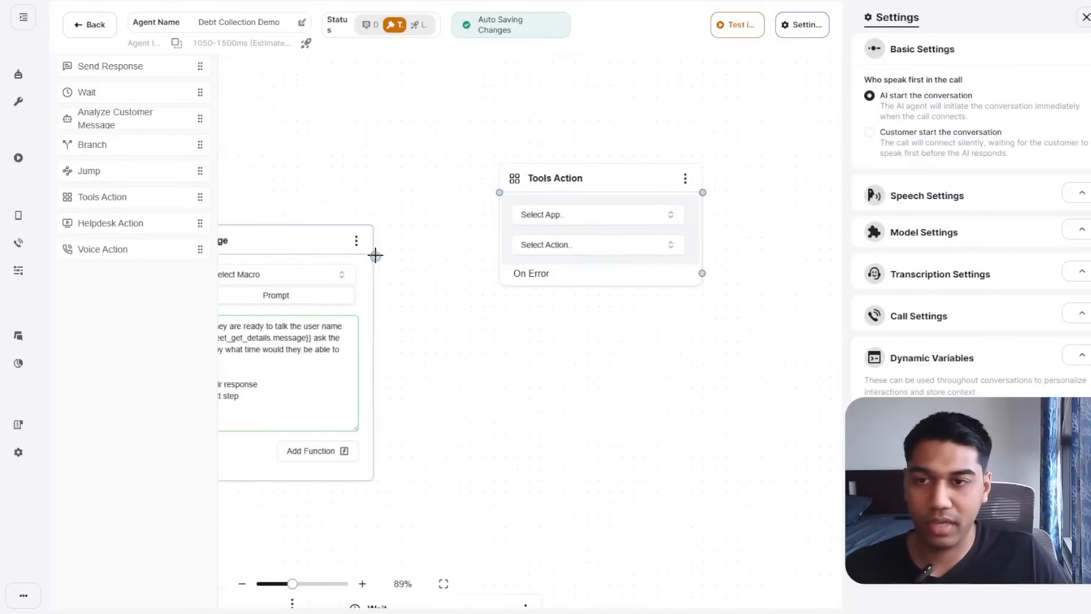
left_click_drag(373, 255, 499, 193)
left_click(556, 217)
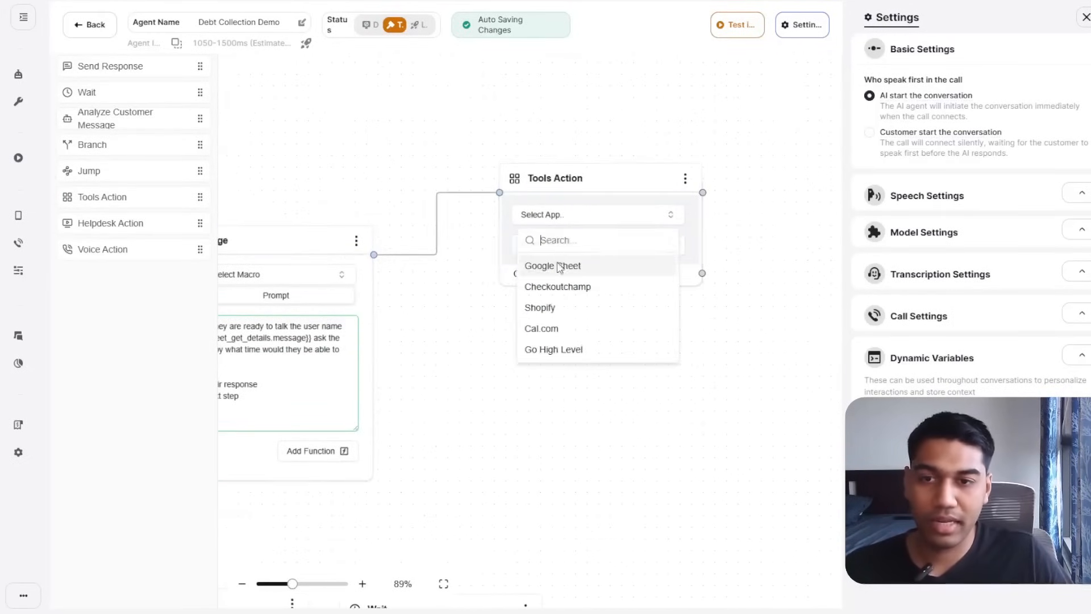
left_click(557, 263)
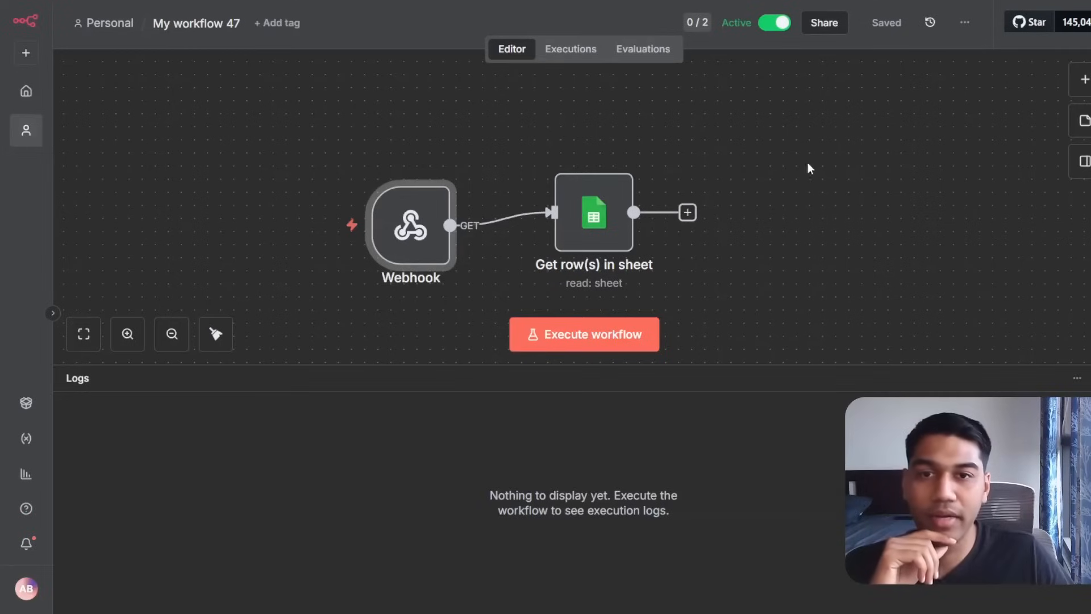
Rename the n8n workflow to 'Get Details for Loan'.
left_click_drag(846, 95, 858, 52)
left_click(227, 28)
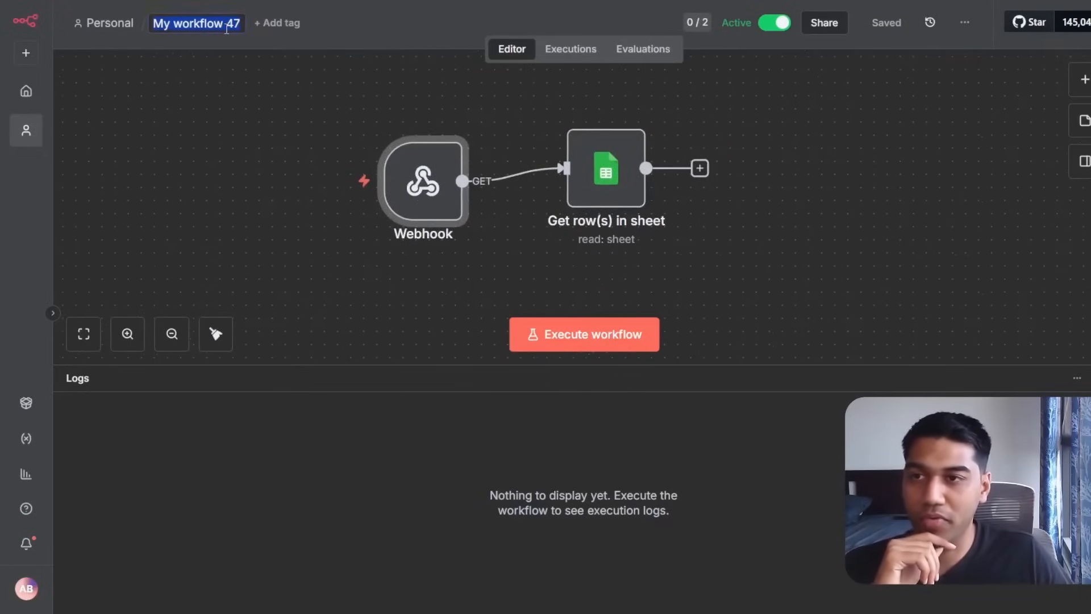
type("Get")
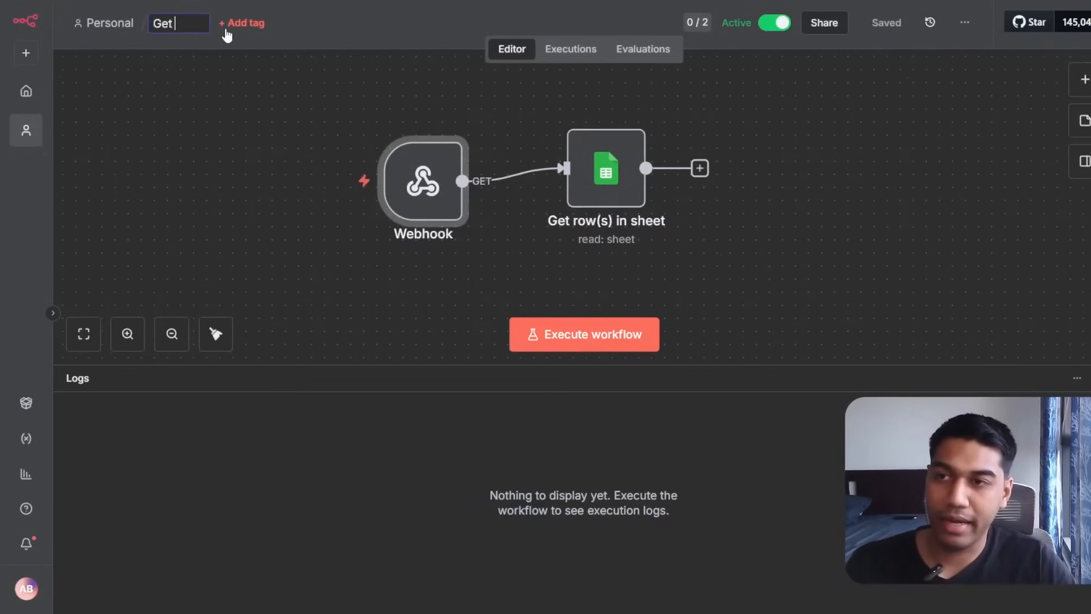
type(" Details for Loan")
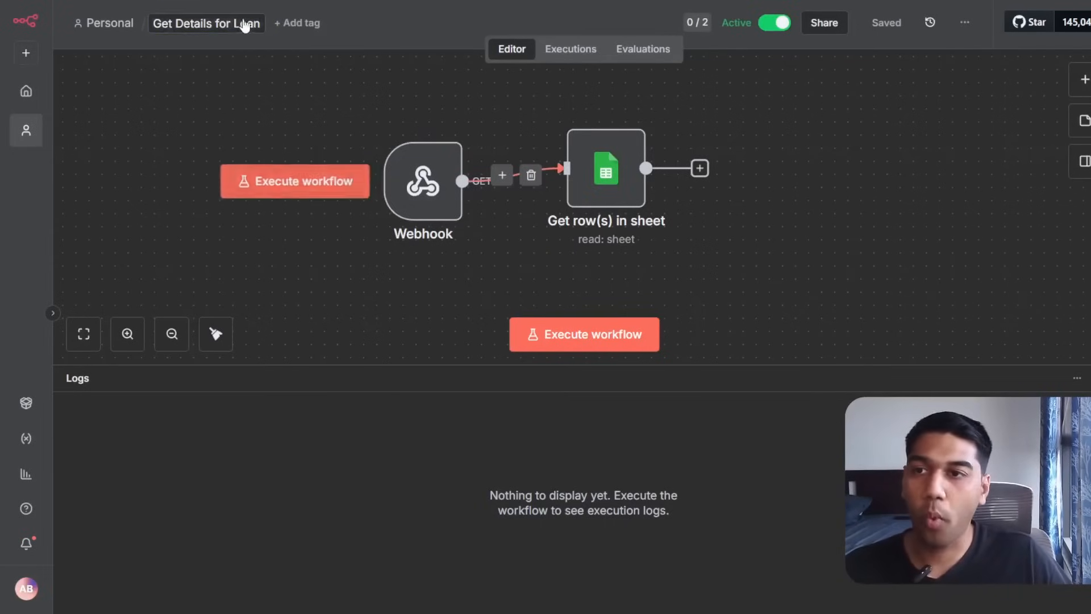
Create a new Personal workflow with a Webhook trigger responding when the last node finishes.
left_click(125, 23)
left_click(992, 28)
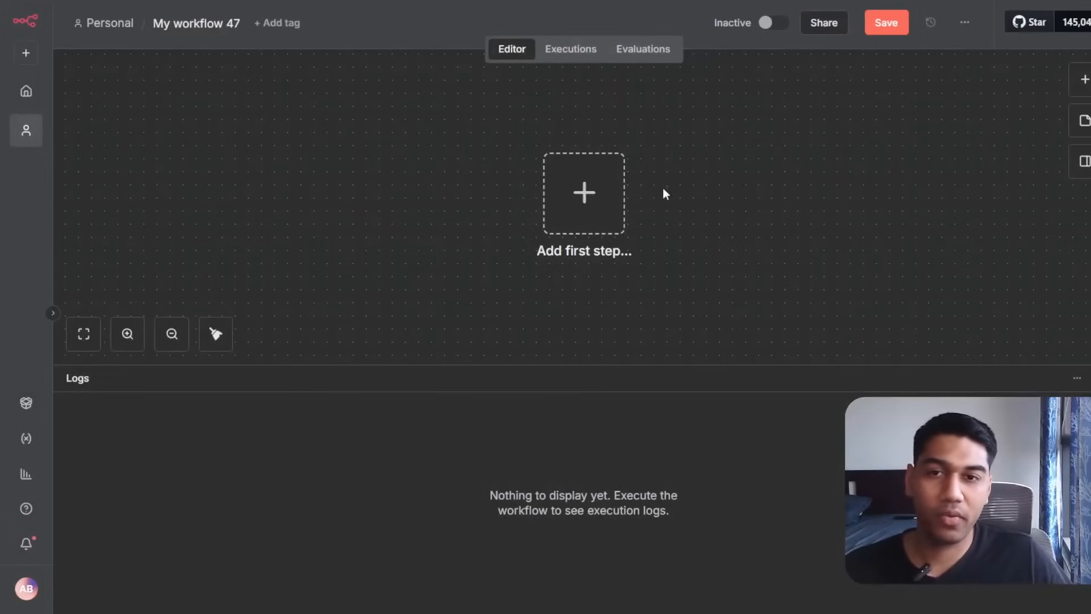
left_click(555, 196)
type("We")
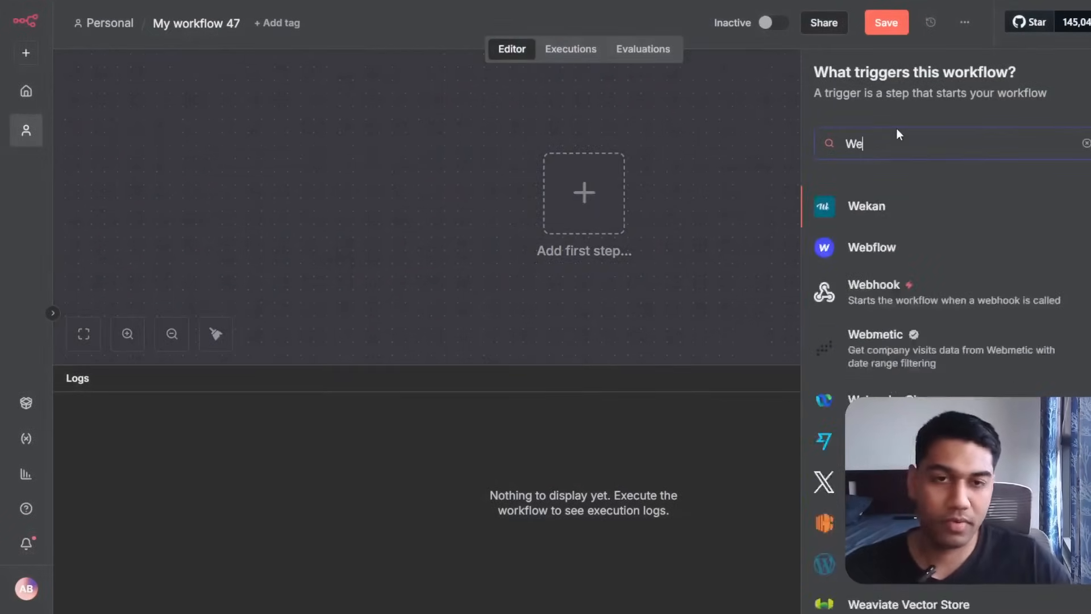
left_click(932, 309)
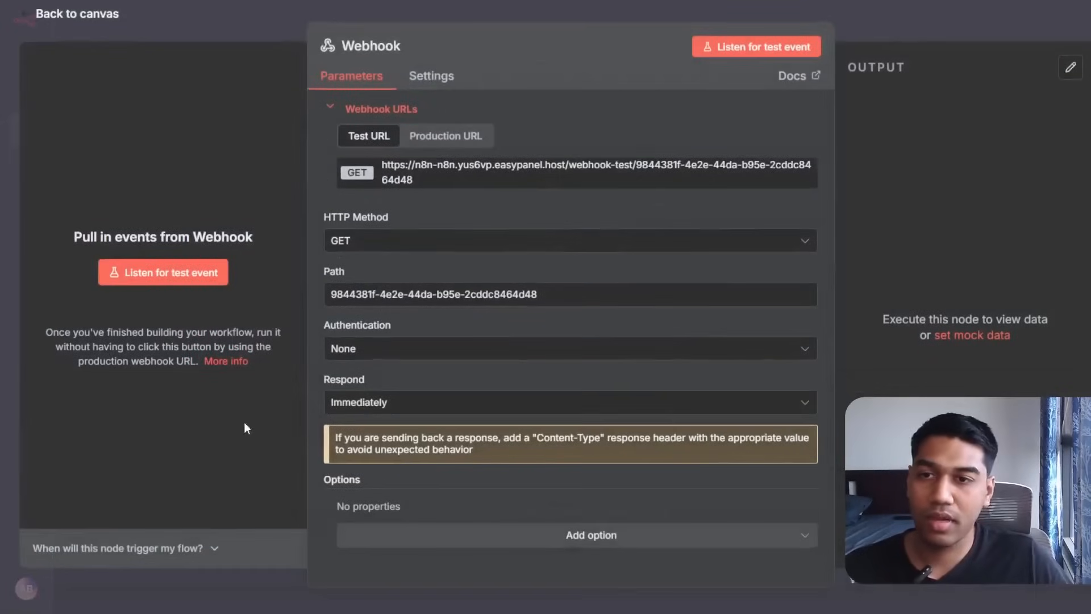
left_click(409, 403)
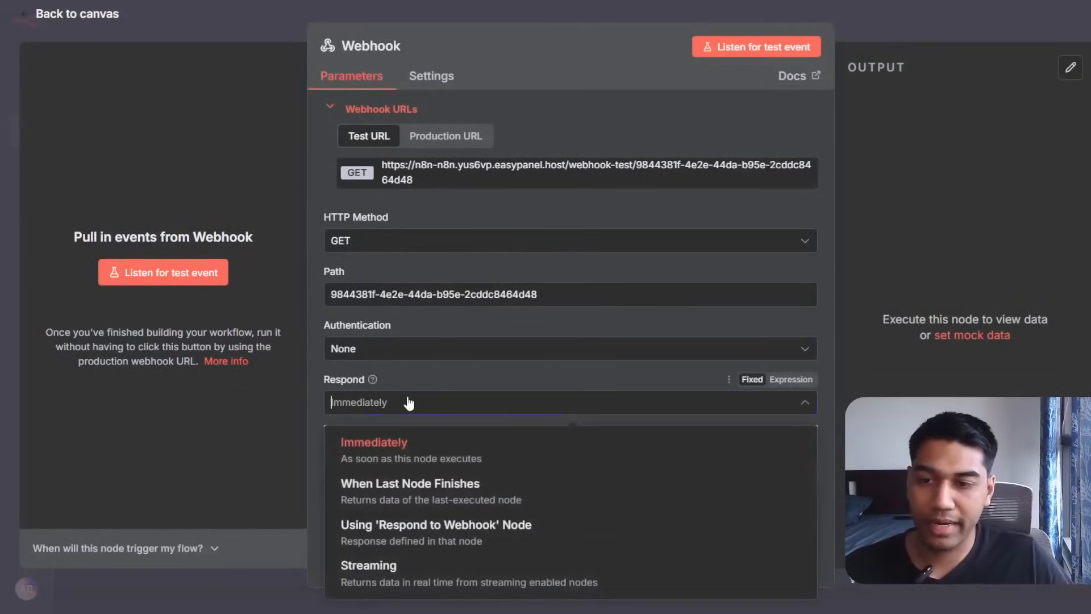
left_click(391, 484)
left_click(872, 39)
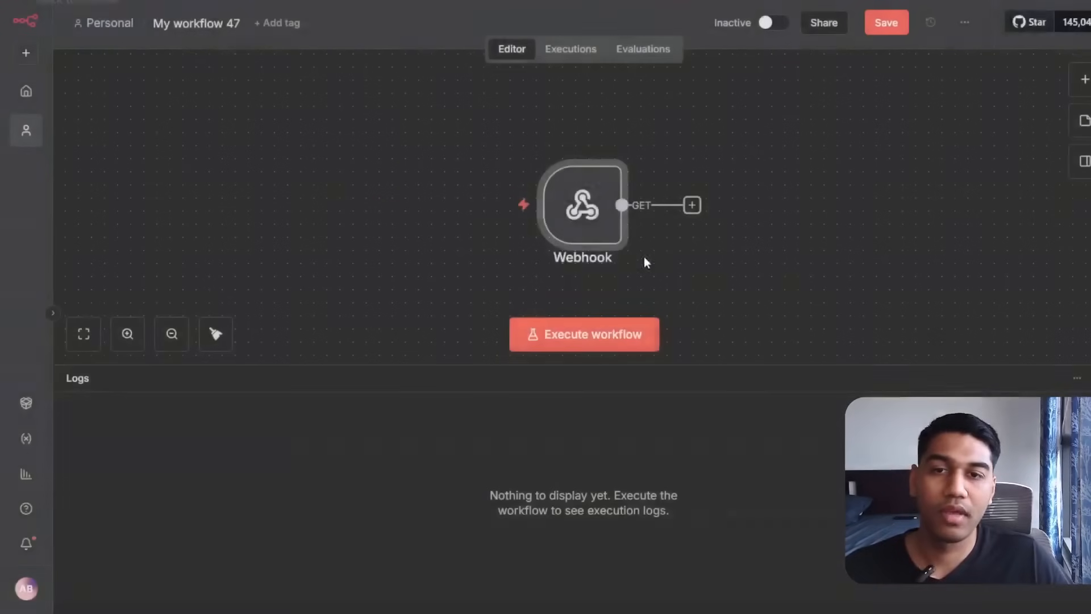
Add a Google Sheets 'Update row in sheet' step after the Webhook.
left_click(692, 205)
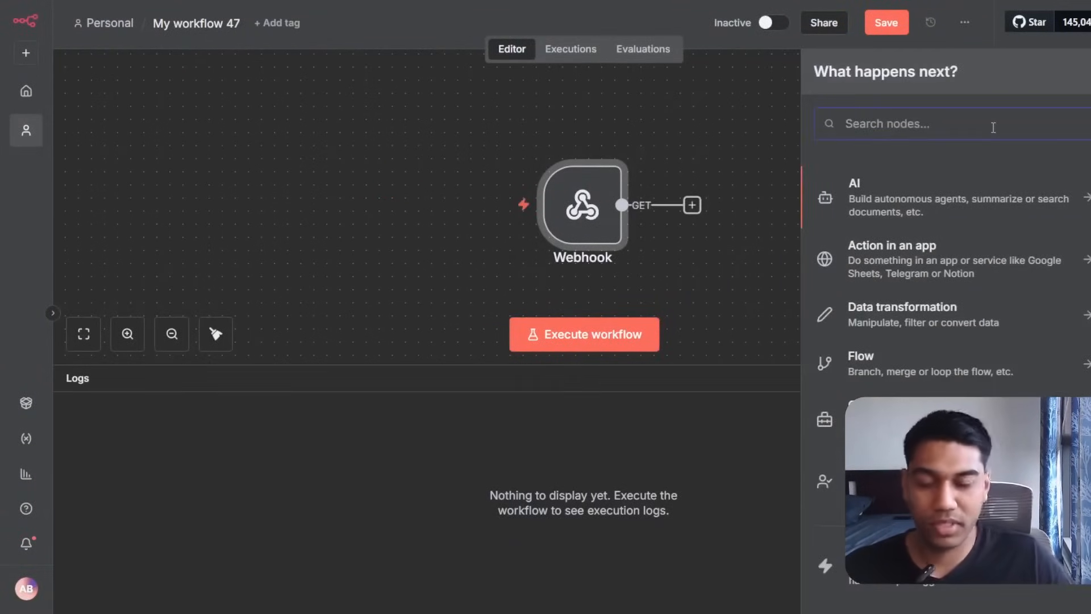
type("shee")
left_click(955, 191)
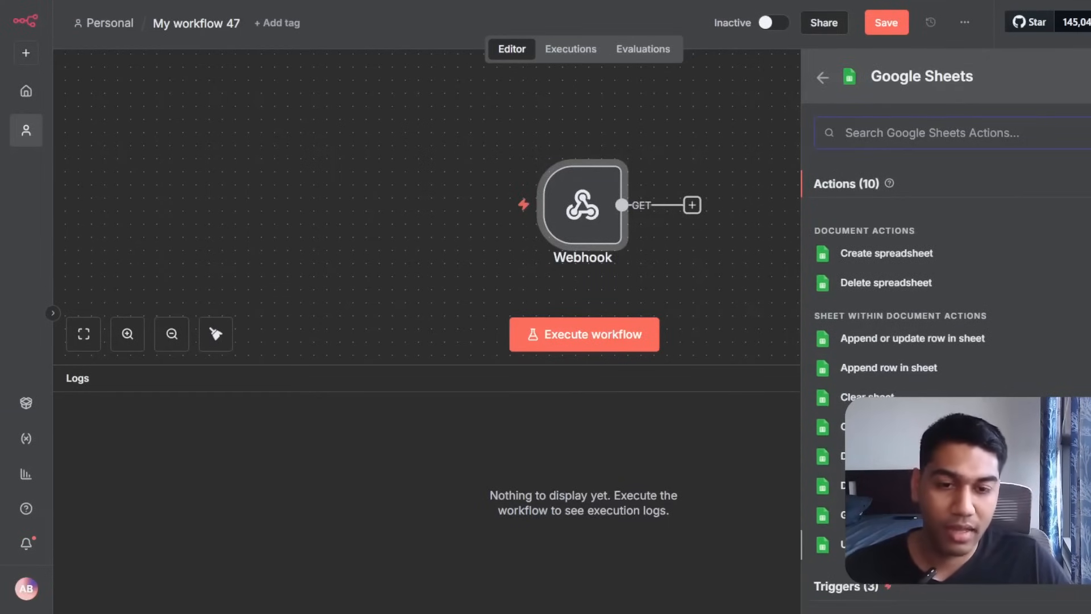
left_click(885, 544)
Point the Update Row operation at the Loan Debt Demo document's Sheet1.
left_click(538, 289)
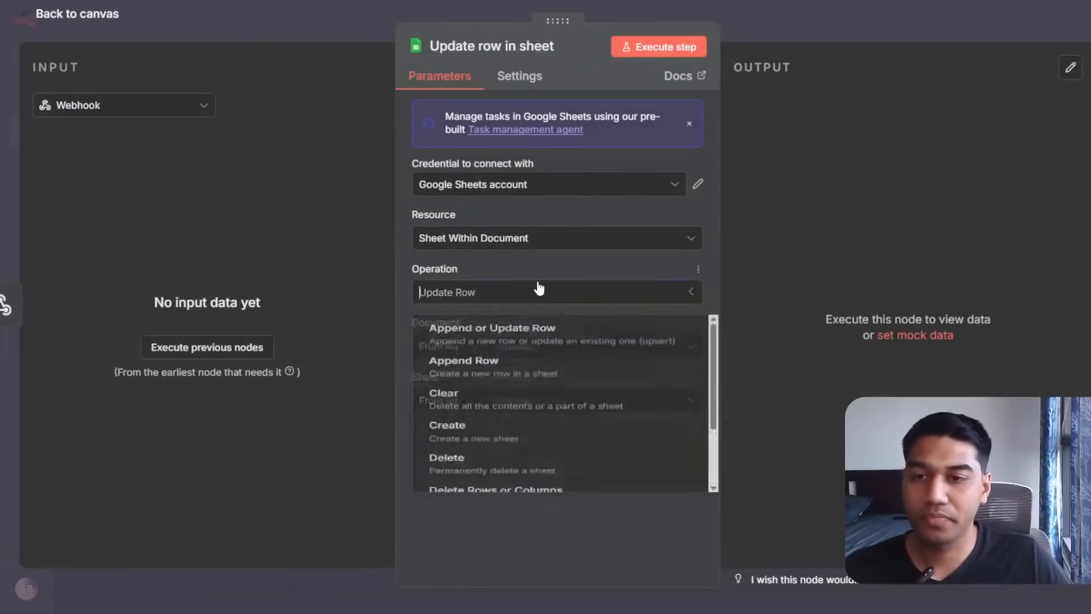
left_click(540, 296)
left_click(541, 345)
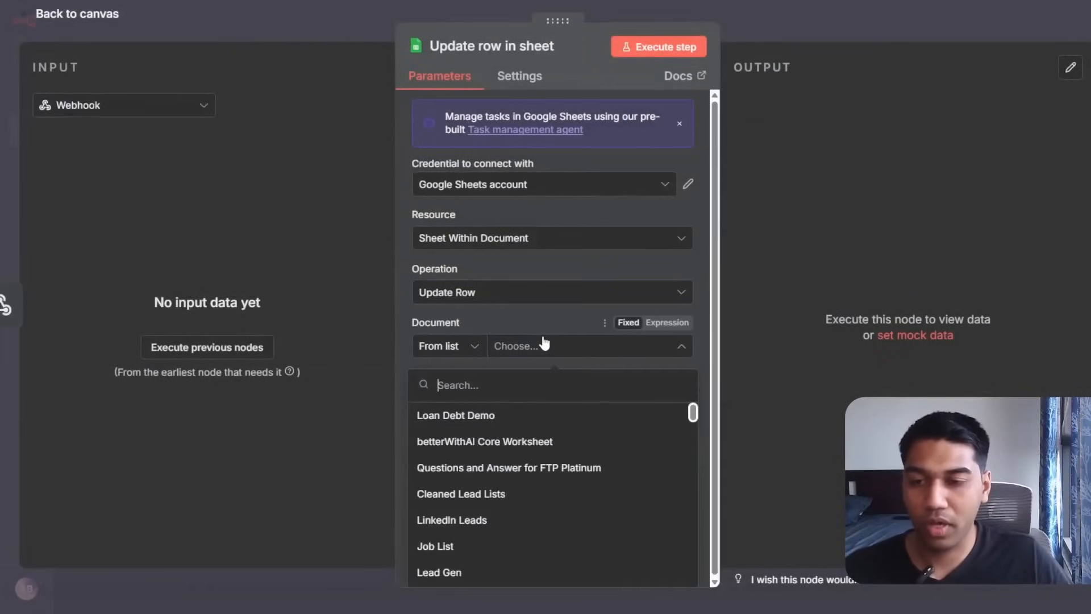
left_click(455, 416)
left_click(545, 406)
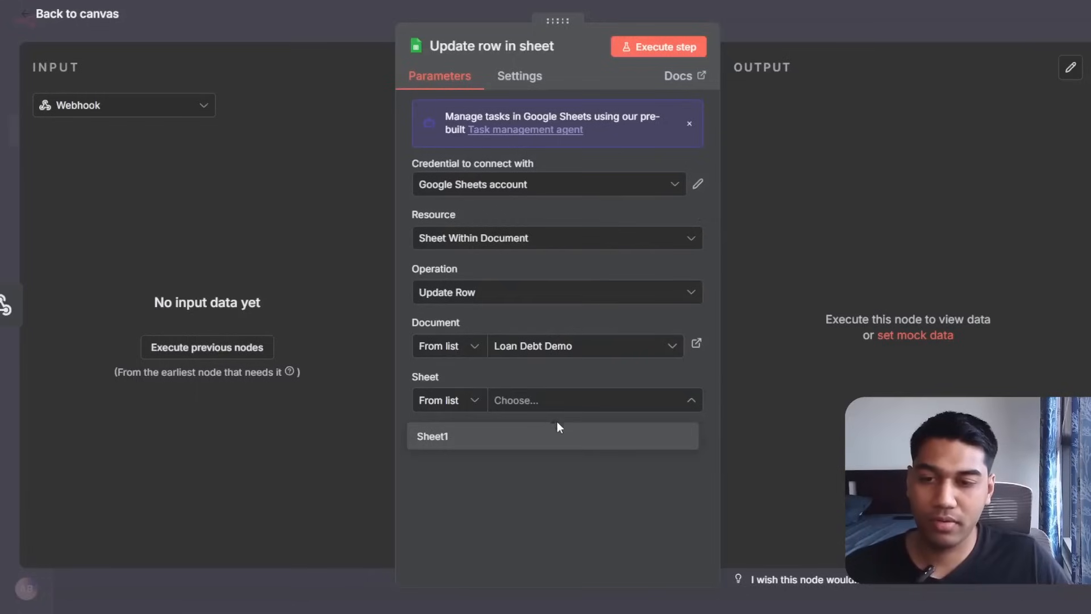
left_click(556, 436)
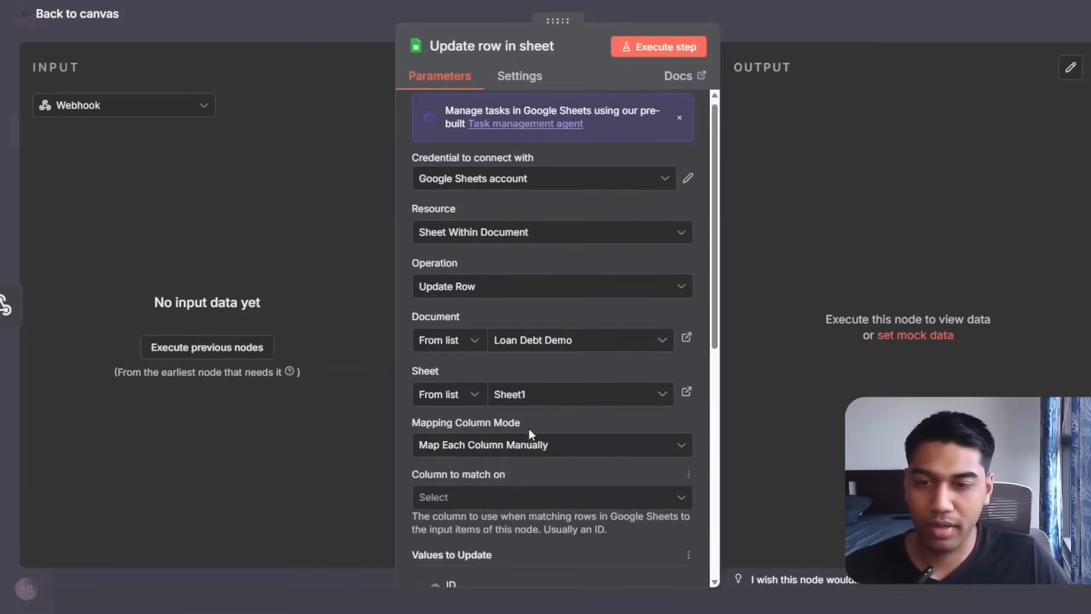
Match rows on the ID column, then reopen the Webhook trigger's settings.
scroll(532, 346, "down", 3)
left_click(489, 302)
left_click(625, 222)
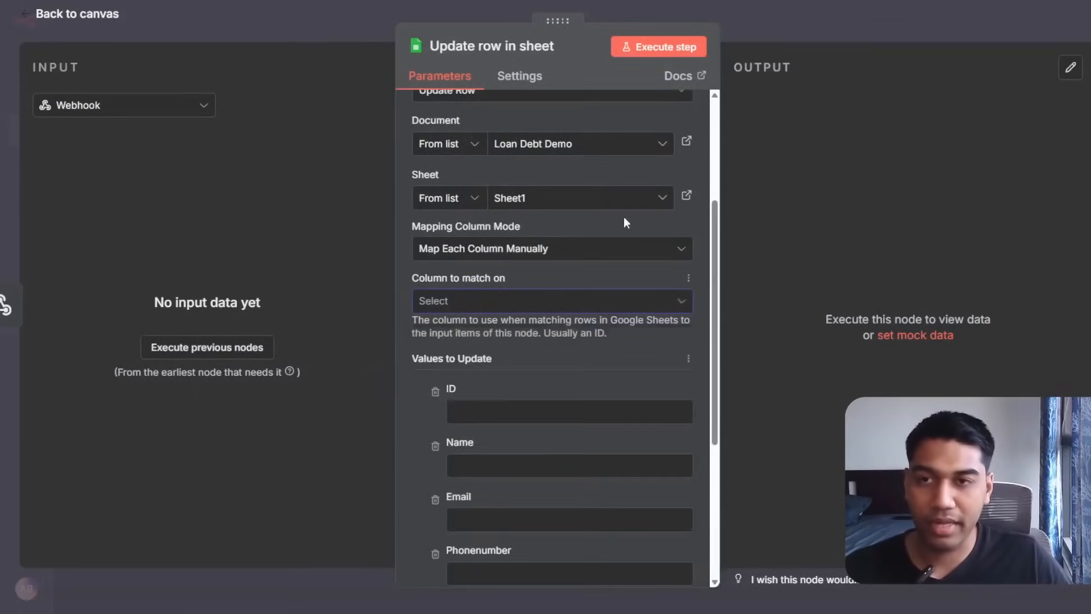
left_click(591, 305)
left_click(500, 341)
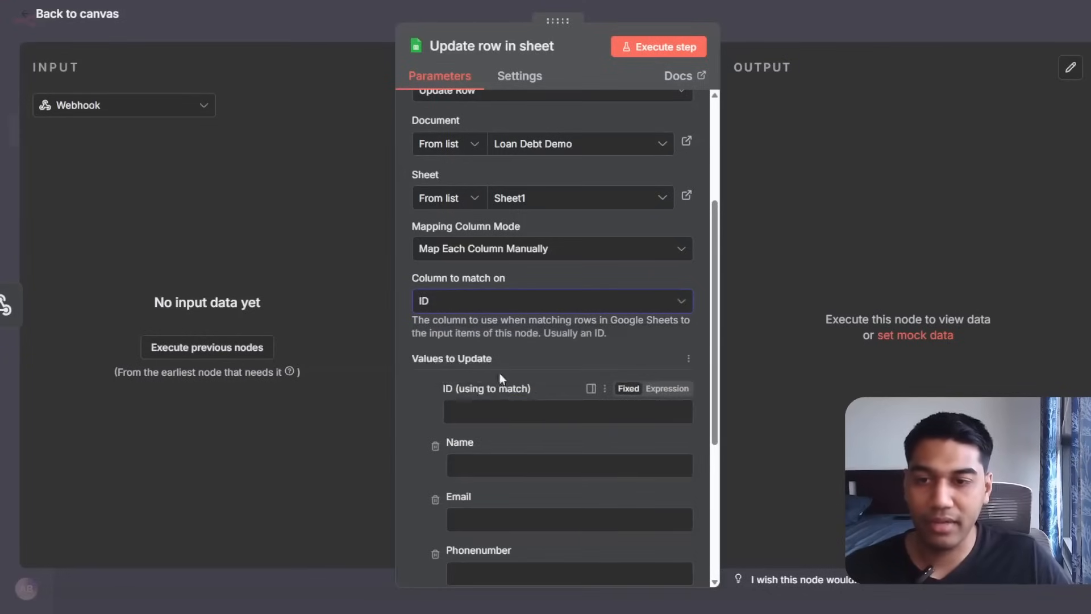
left_click(510, 412)
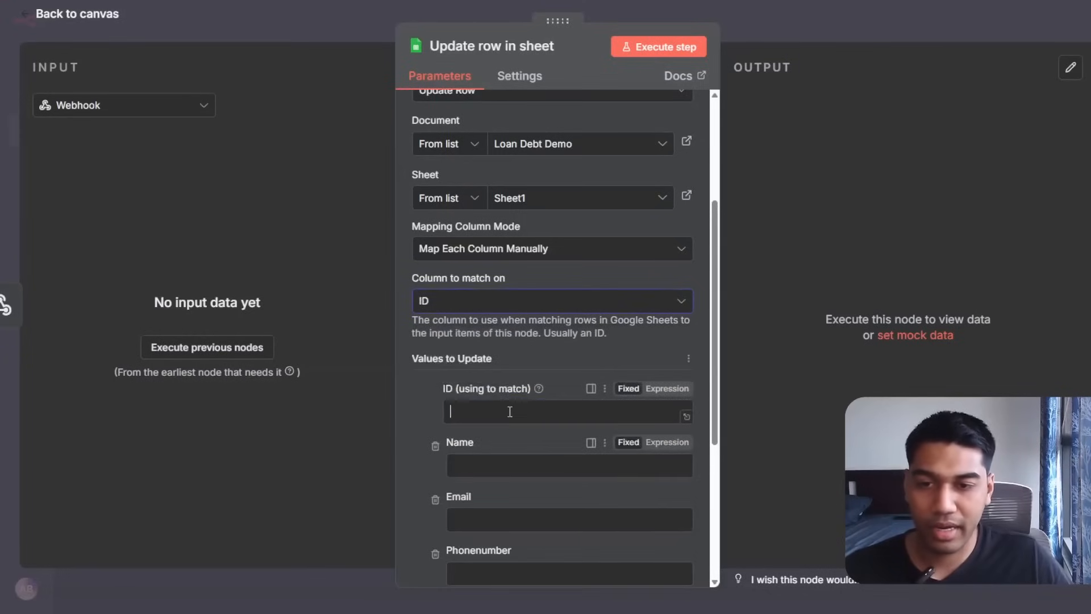
left_click(926, 15)
double_click(583, 204)
Set the Webhook's HTTP method to POST and remove the Raw Body option.
left_click(397, 221)
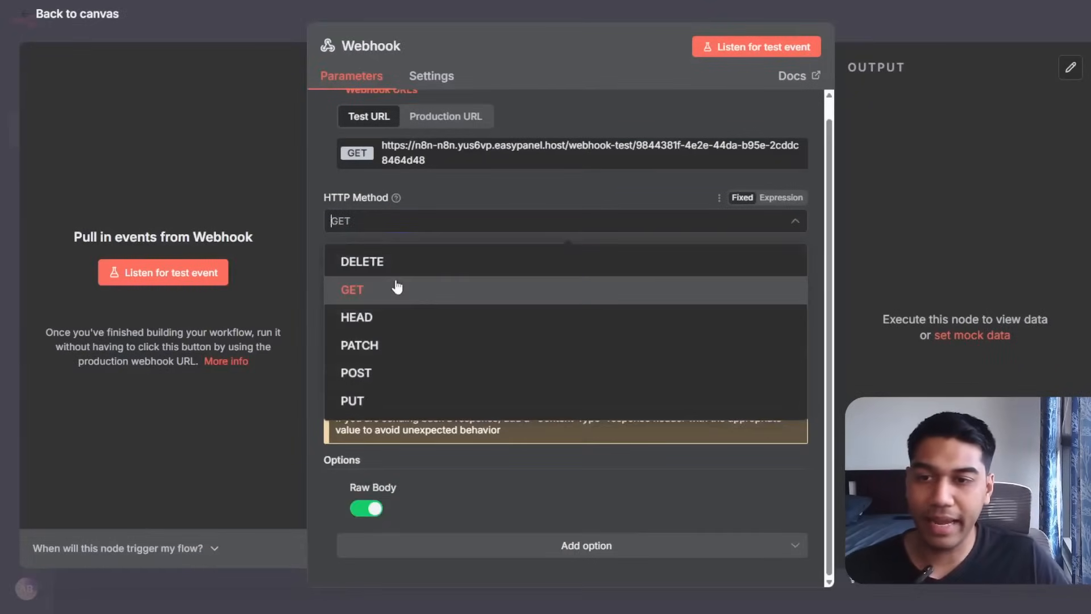
left_click(408, 372)
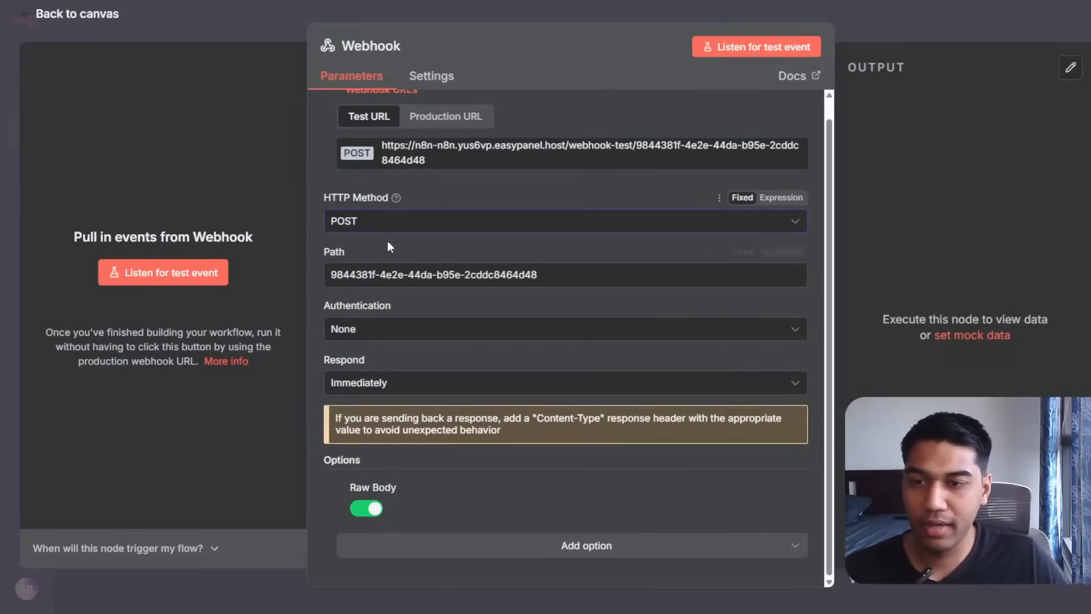
left_click(367, 508)
left_click(342, 487)
left_click(399, 537)
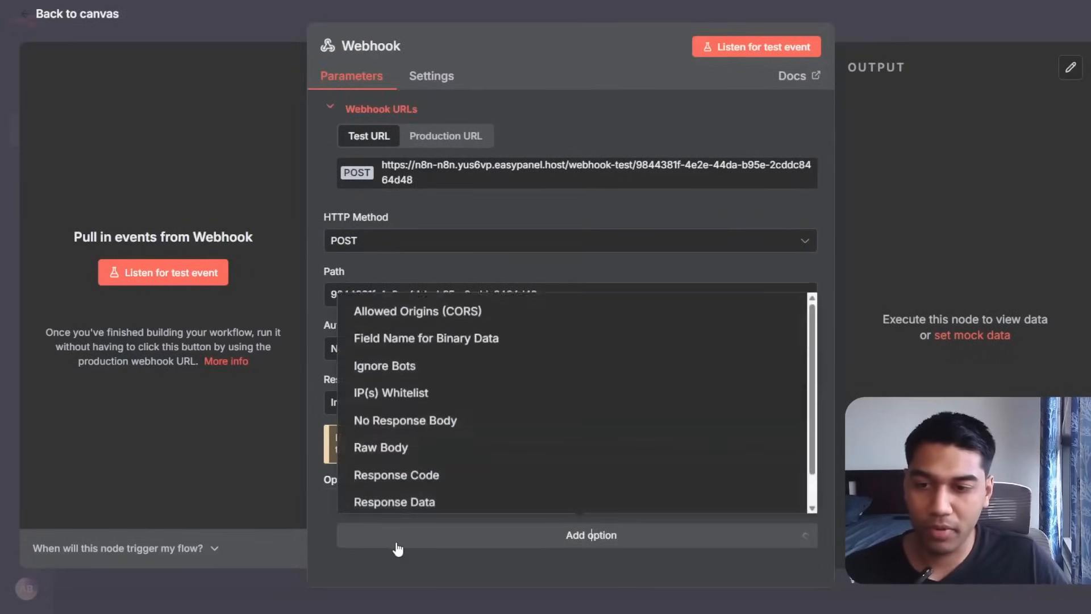
scroll(413, 368, "down", 1)
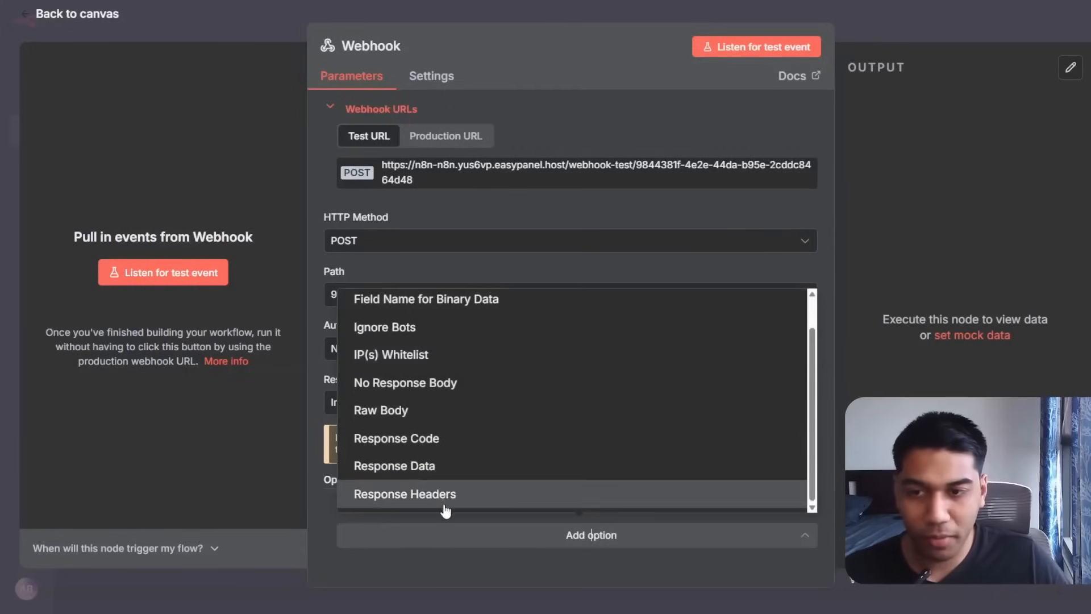
left_click(403, 400)
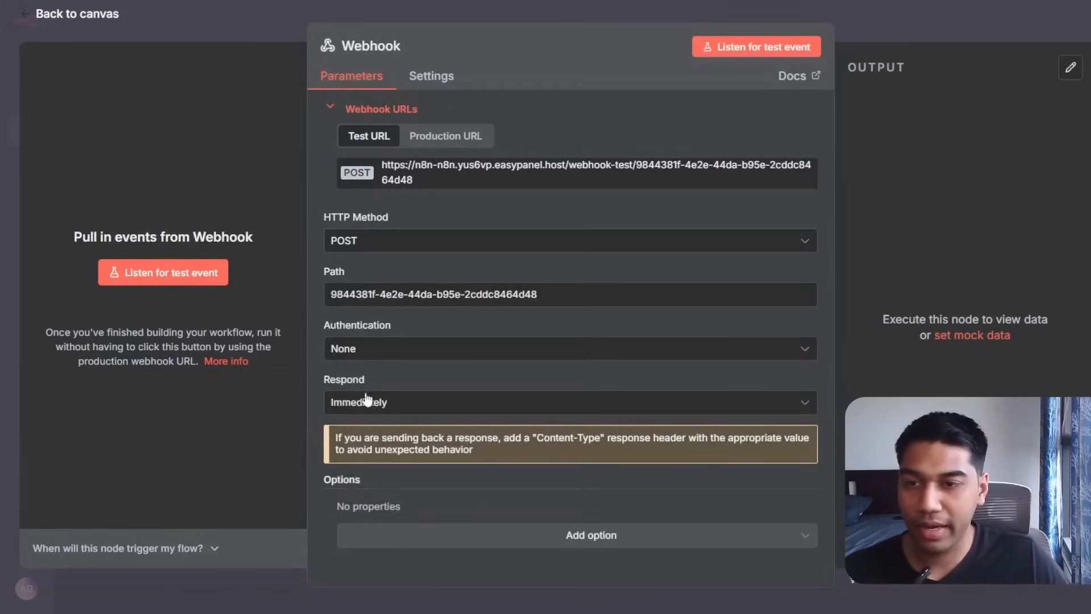
Make the Webhook respond when the last node finishes, with no authentication, and set its response data.
left_click(404, 403)
left_click(402, 483)
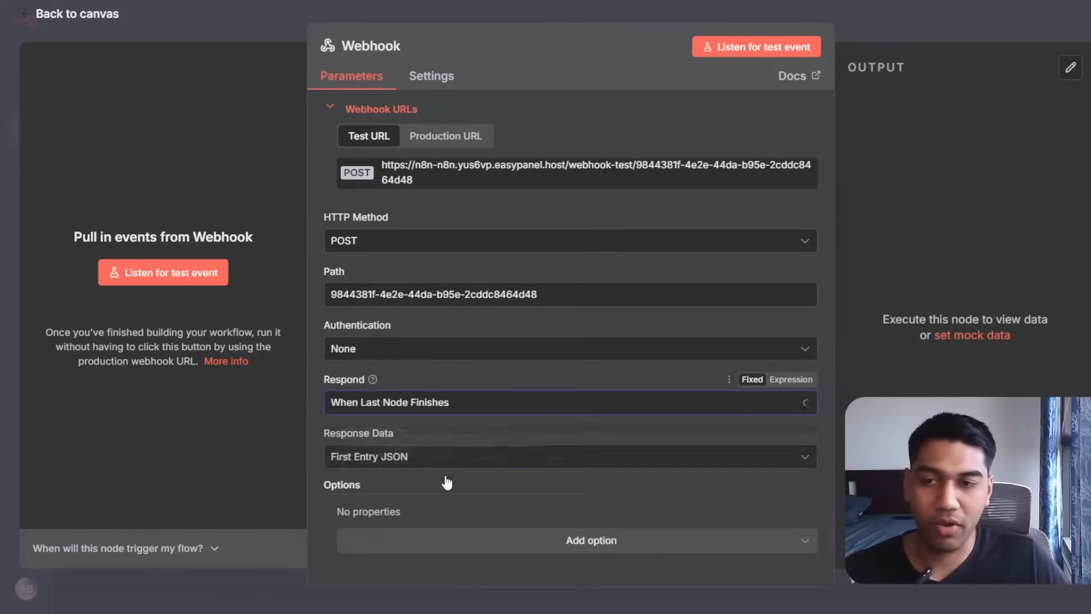
left_click(459, 356)
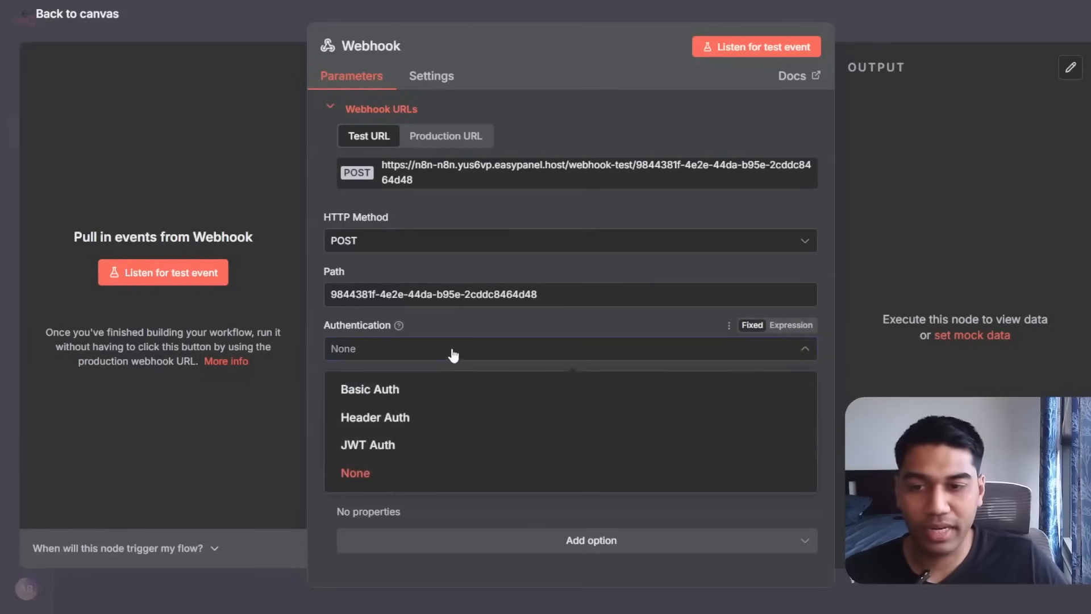
left_click(396, 476)
left_click(391, 462)
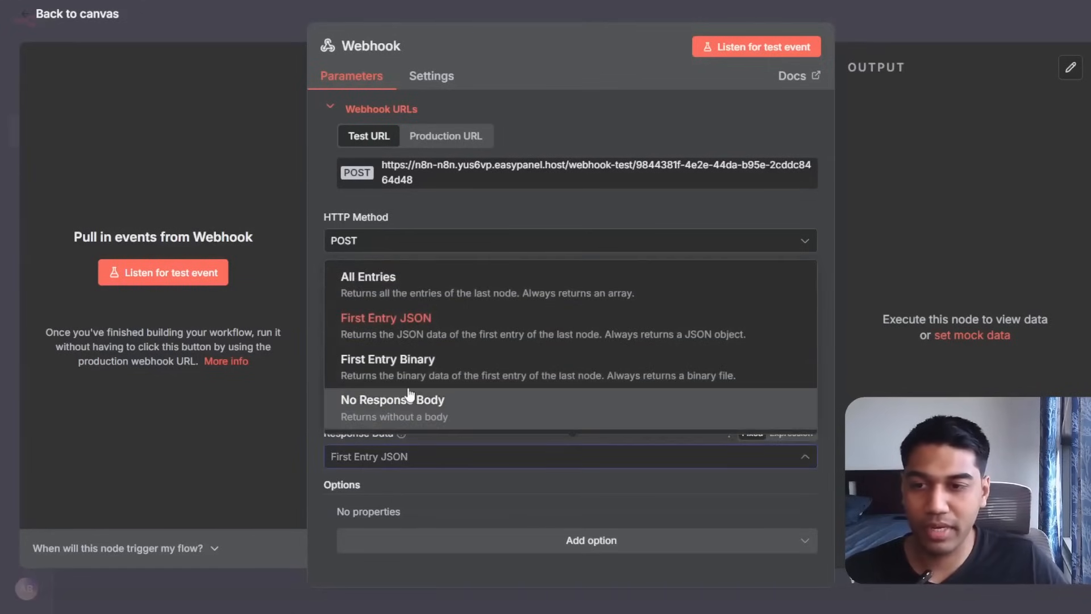
left_click(445, 402)
Copy the Webhook's test URL into a new browser tab and append '?'.
left_click(475, 548)
left_click(279, 549)
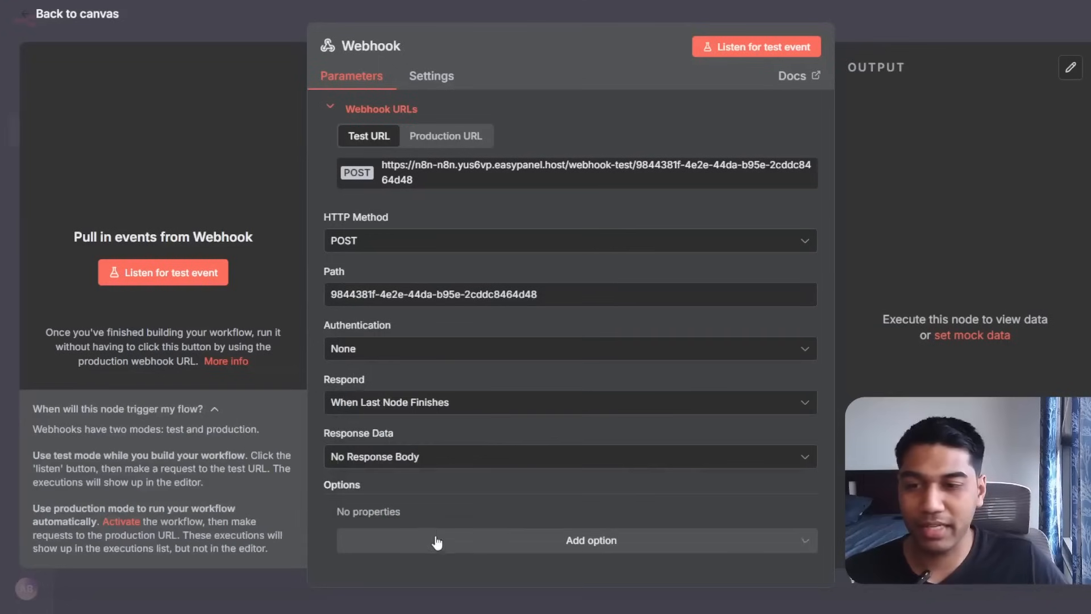
left_click(437, 543)
left_click(439, 545)
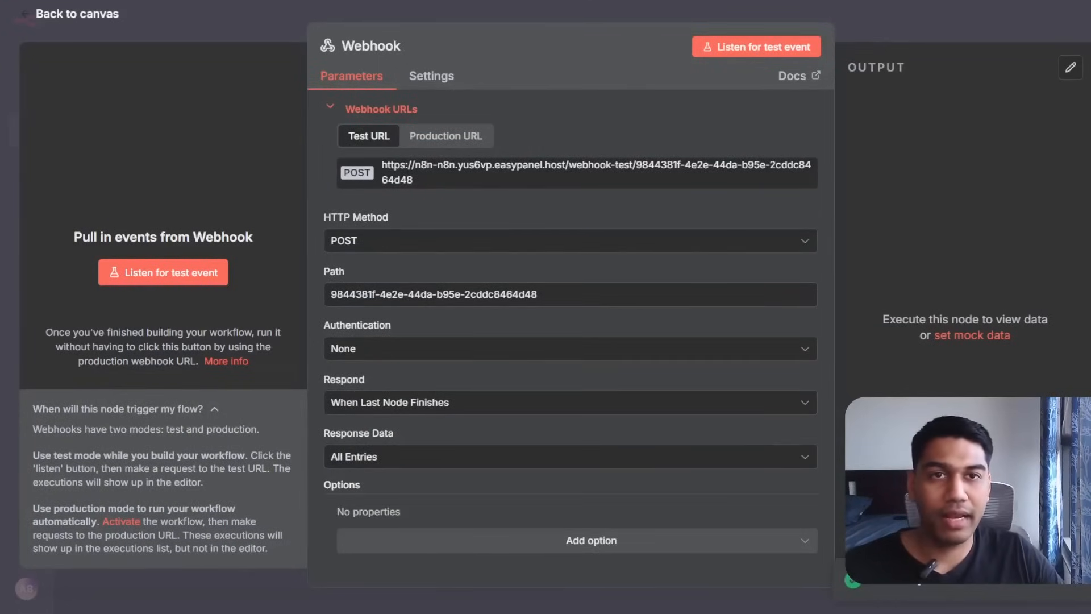
key("ctrl+t")
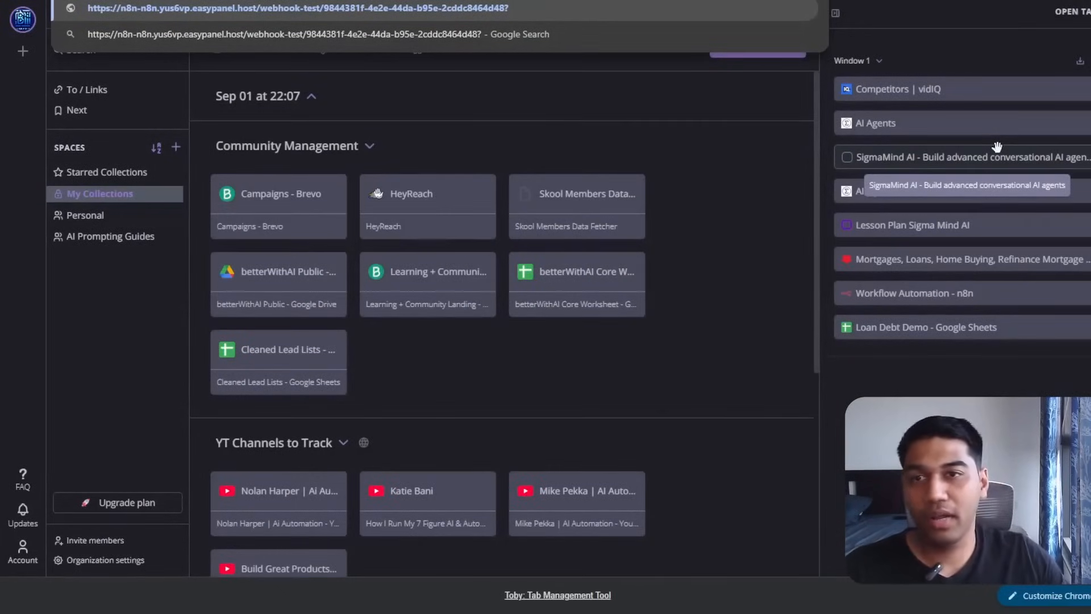
Note the webhook test URL in Write Lite with '?webhook-test=1' appended, and select it.
key("Escape")
key("Escape")
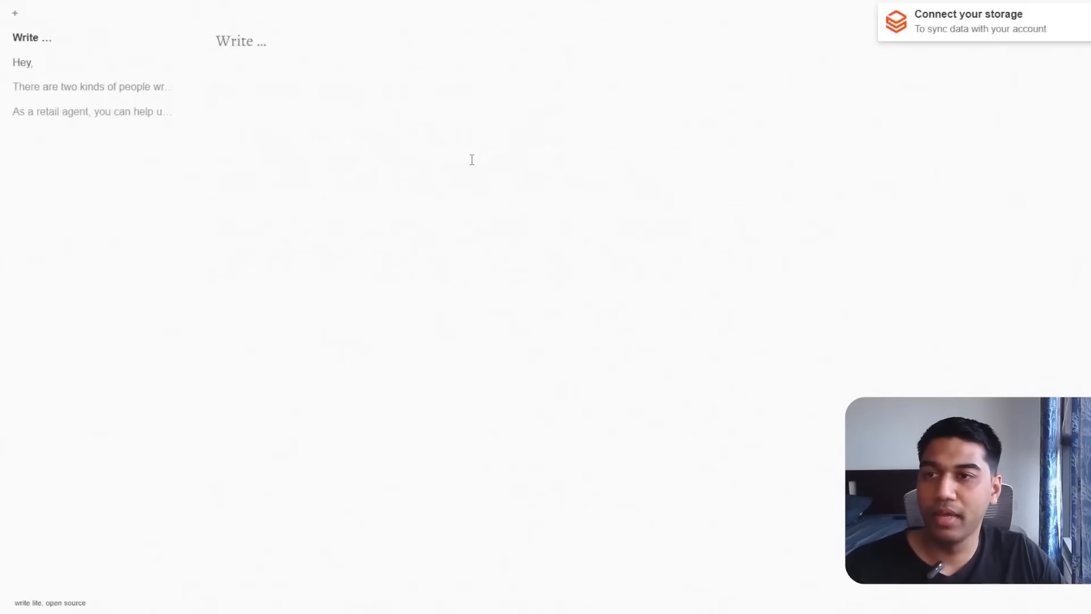
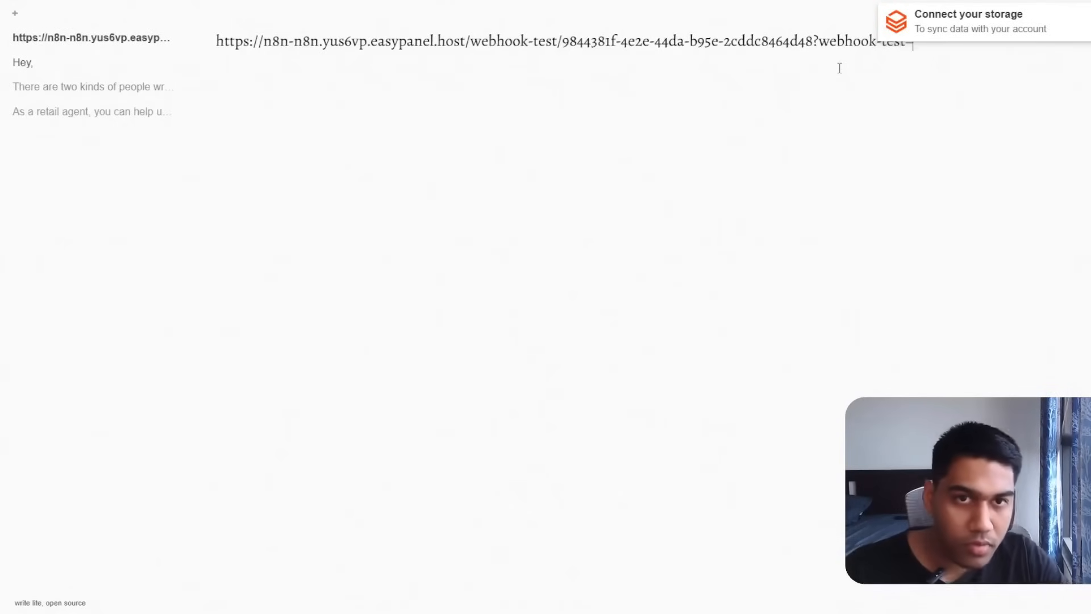
left_click(847, 237)
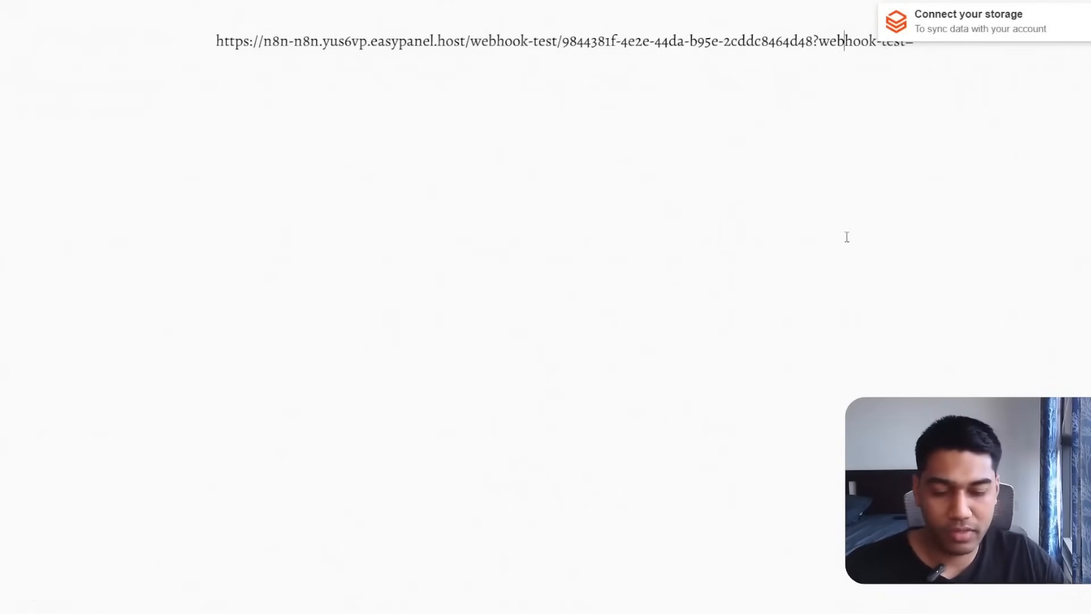
key("ctrl+plus")
key("ctrl+plus")
key("ctrl+plus")
key("ctrl+plus")
key("ctrl+plus")
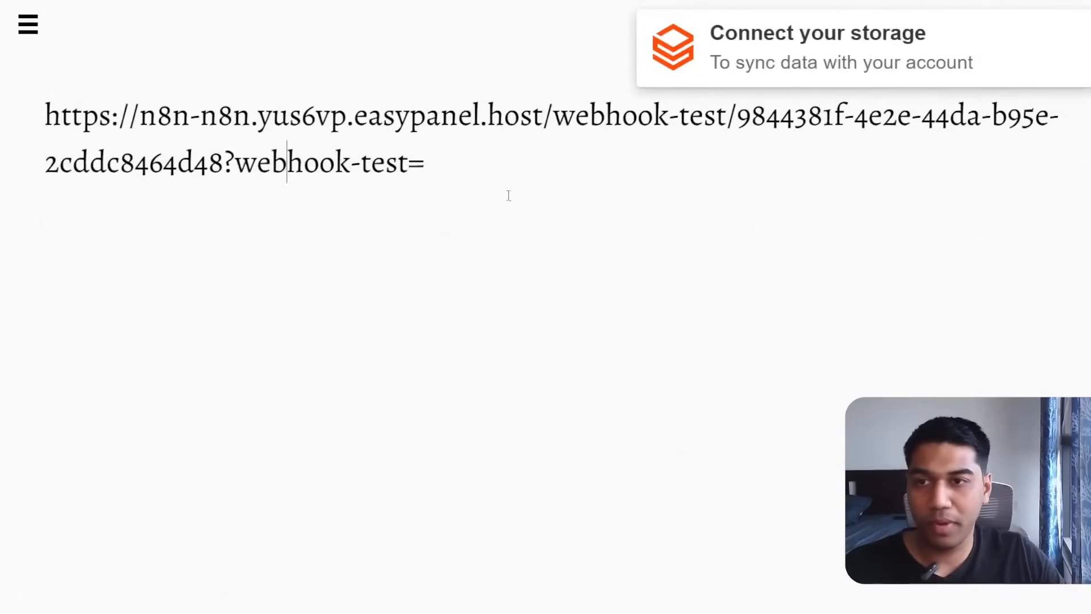
left_click(499, 176)
type("1")
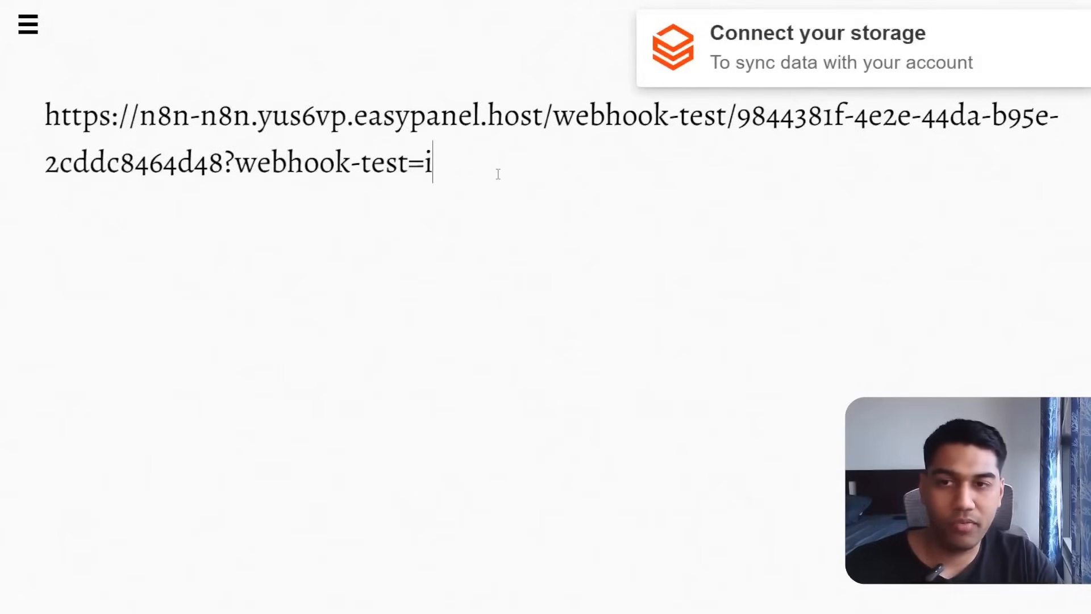
key("ctrl+a")
key("ctrl+c")
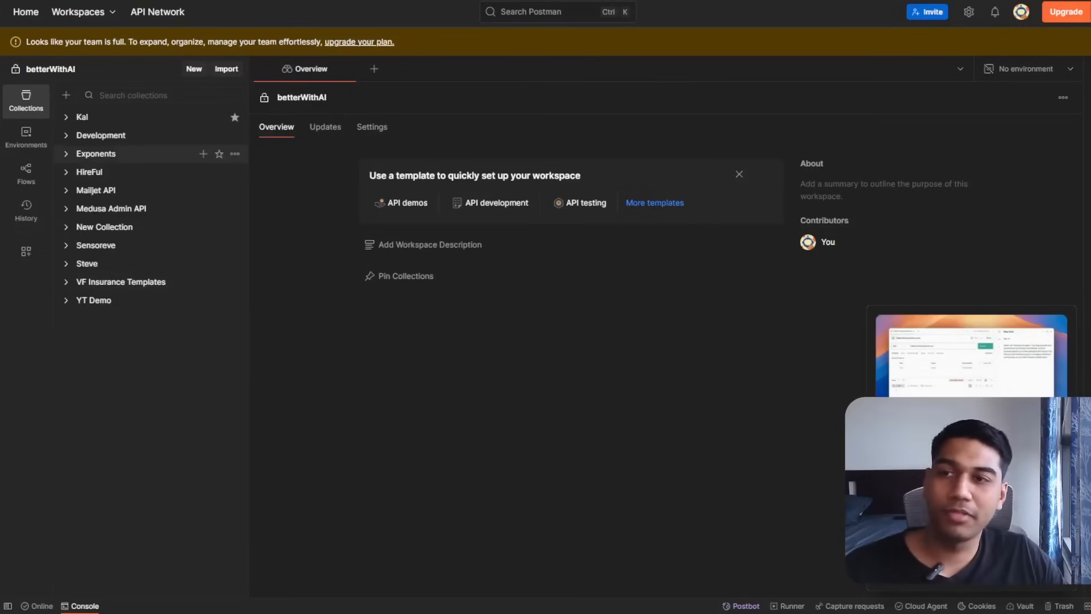
Send a POST request from a new Postman tab to the webhook URL with webhook-test=1.
left_click(368, 71)
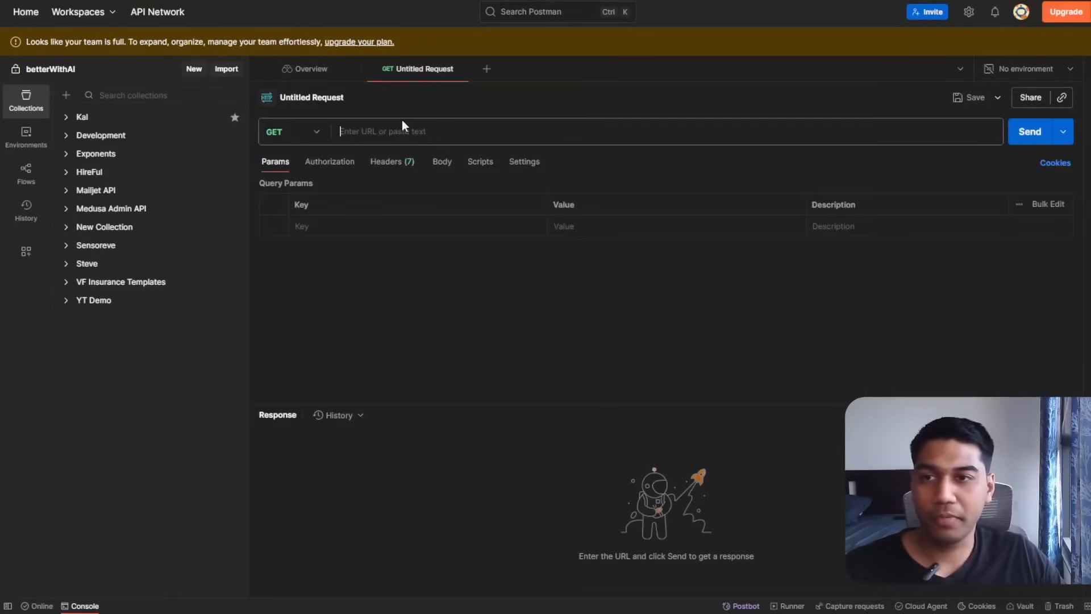
left_click(422, 142)
key("ctrl+v")
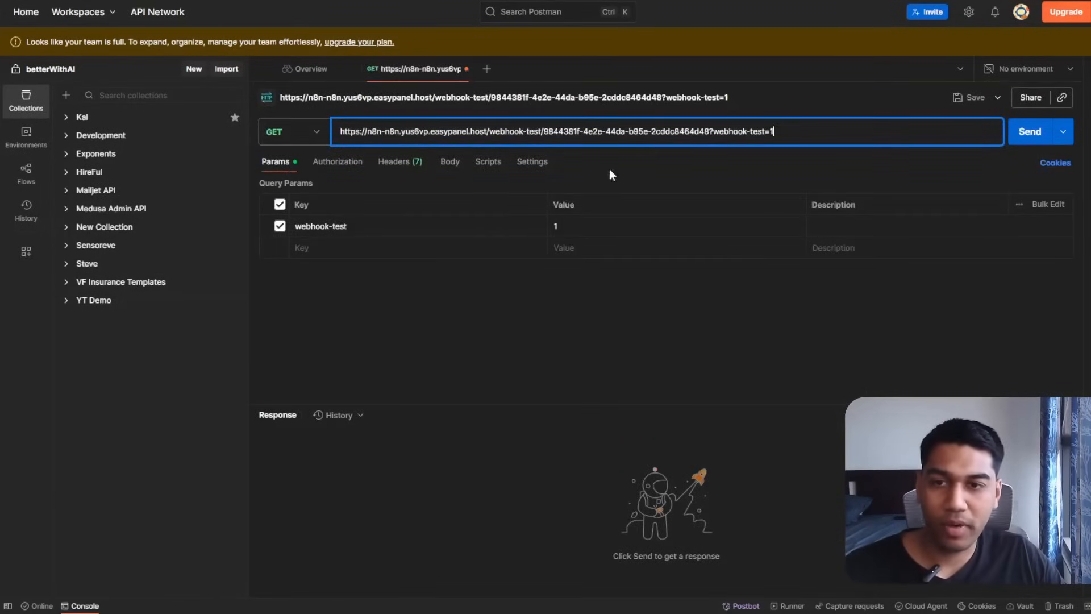
left_click(291, 131)
left_click(280, 186)
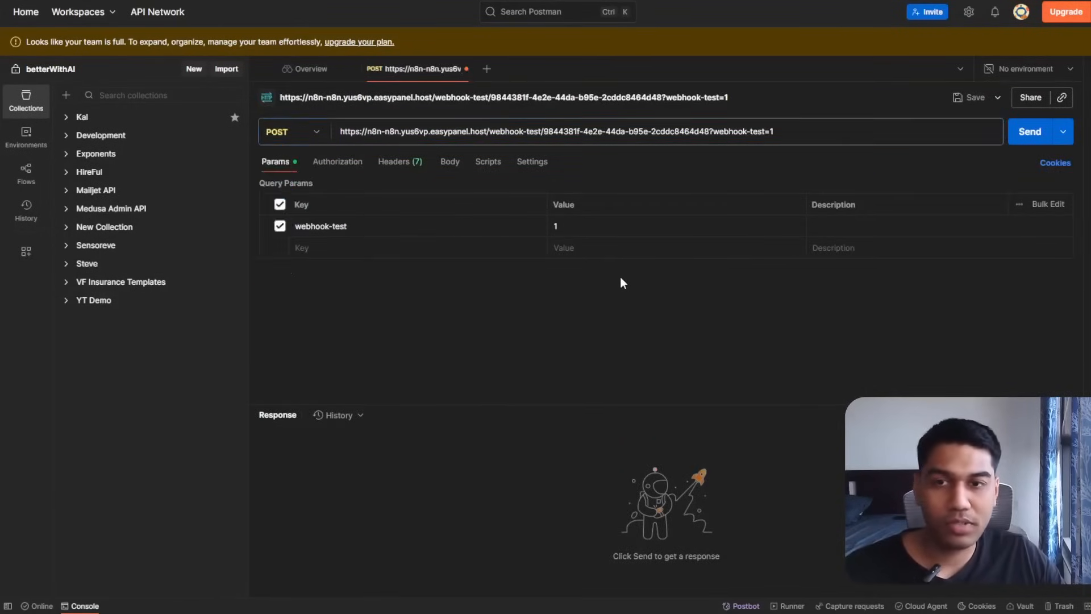
left_click(1012, 132)
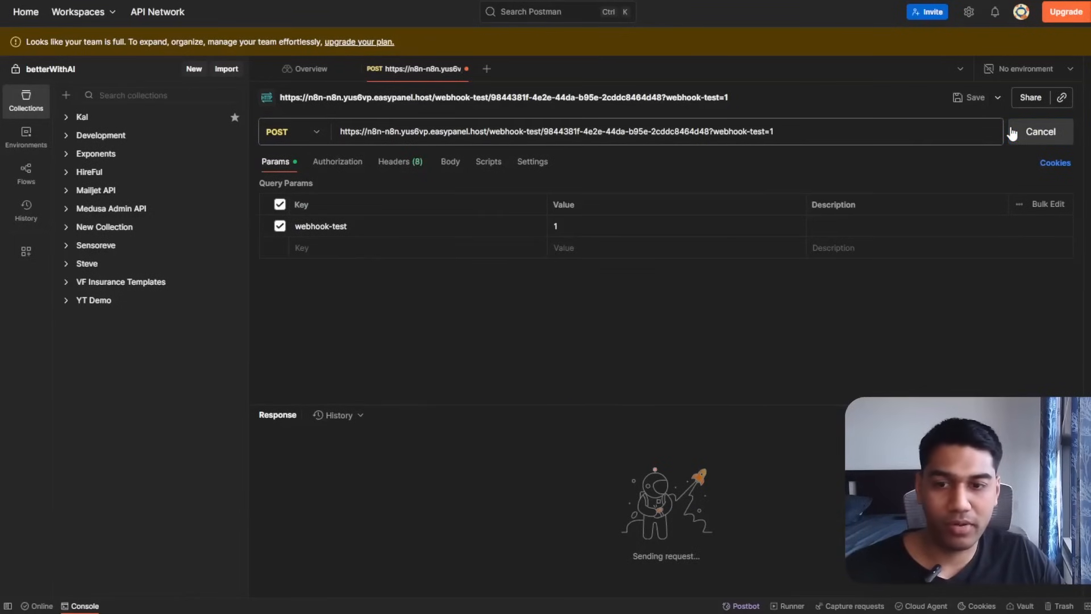
scroll(532, 489, "down", 5)
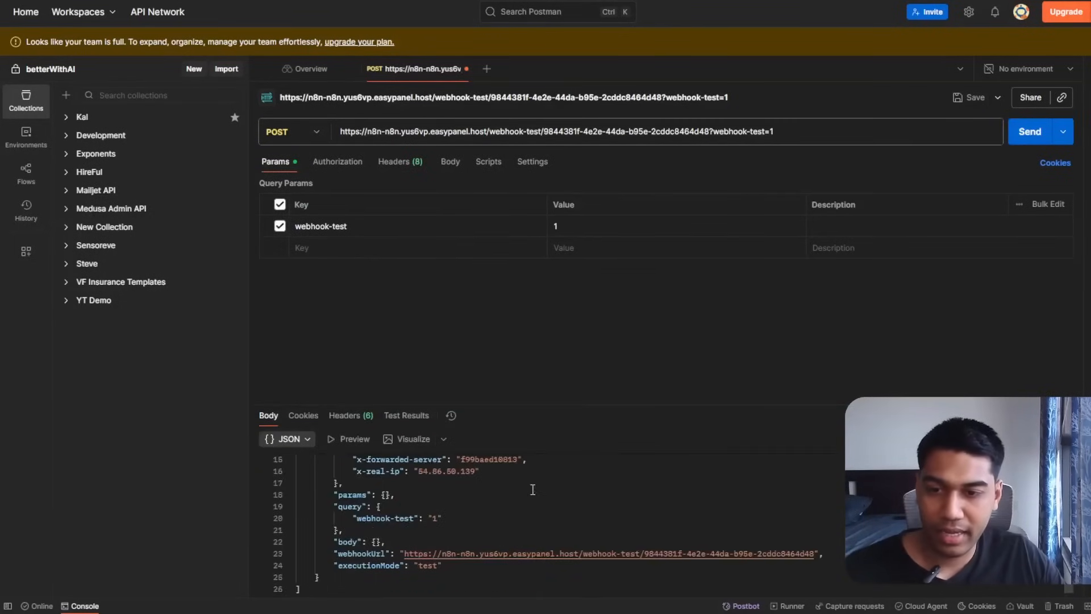
scroll(533, 491, "up", 2)
scroll(479, 538, "down", 2)
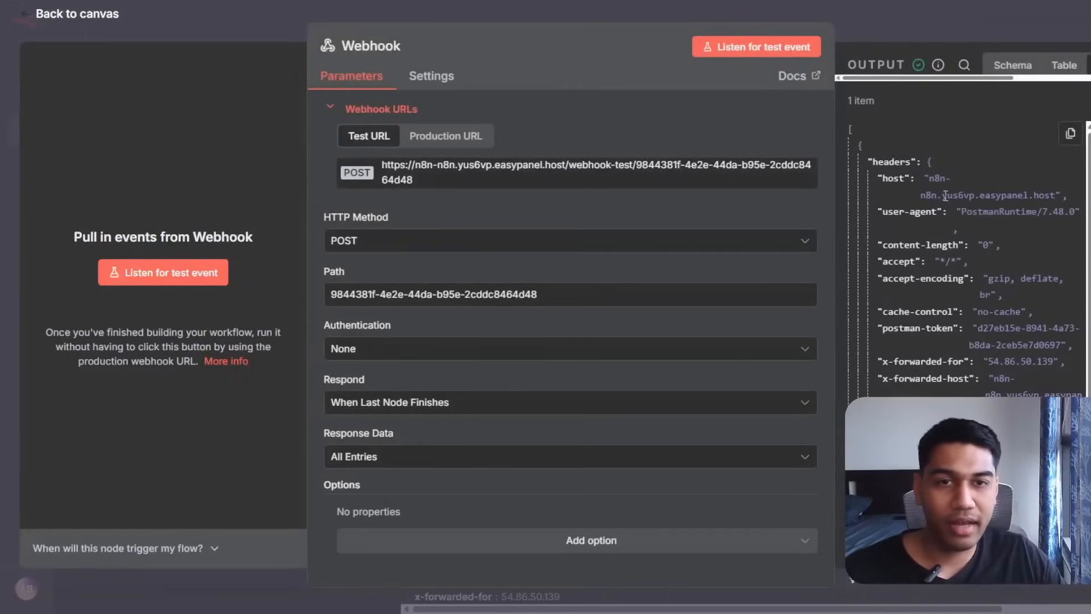
Set Update row's ID match value to {{ $json.query["webhook-test"] }}, resolving to 1.
scroll(973, 241, "down", 3)
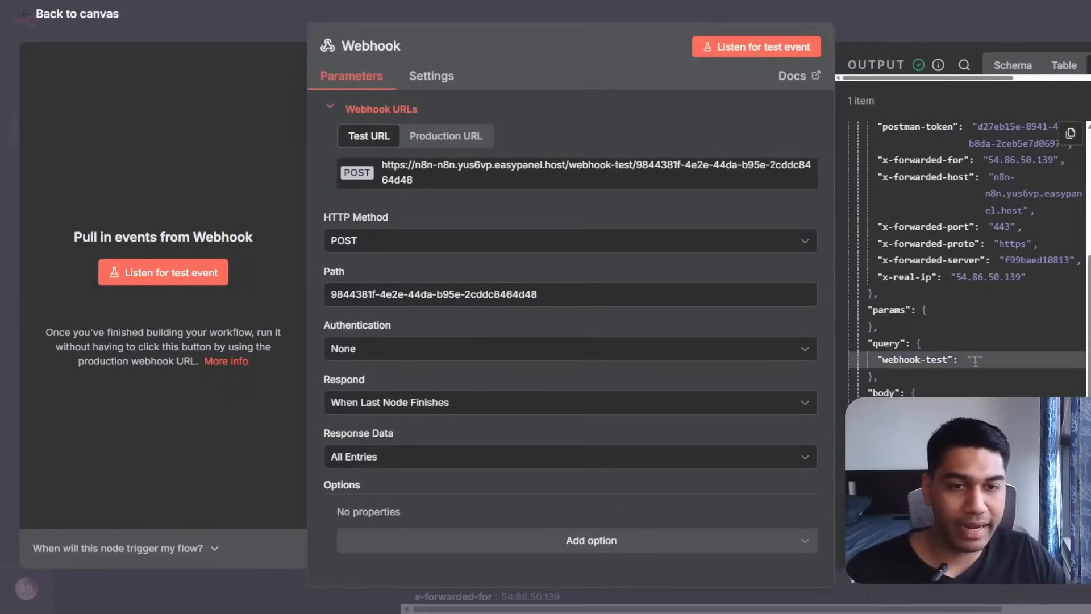
key("Escape")
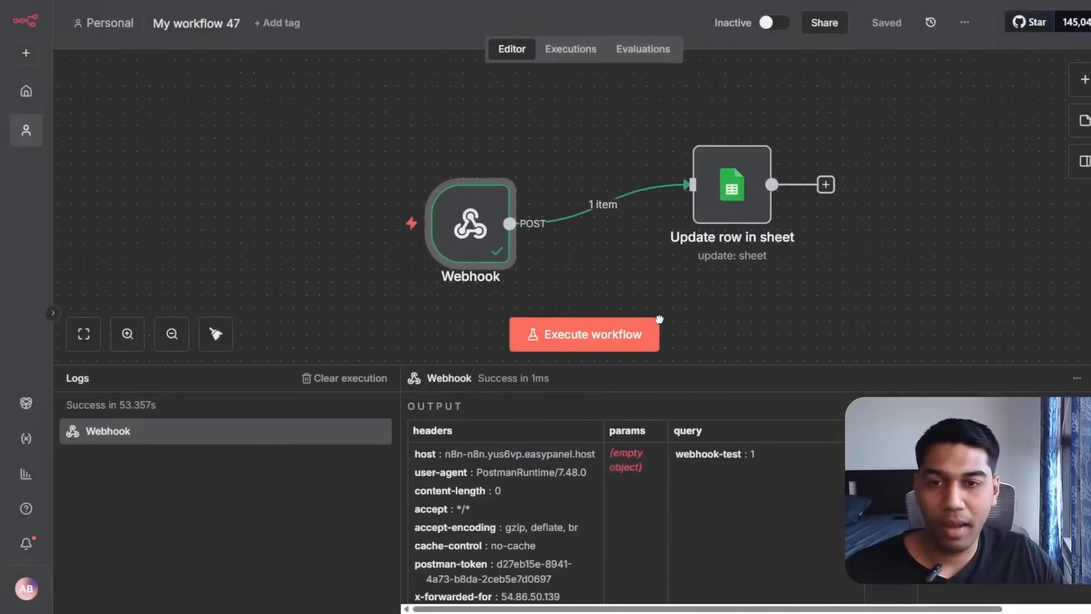
left_click(715, 196)
double_click(712, 189)
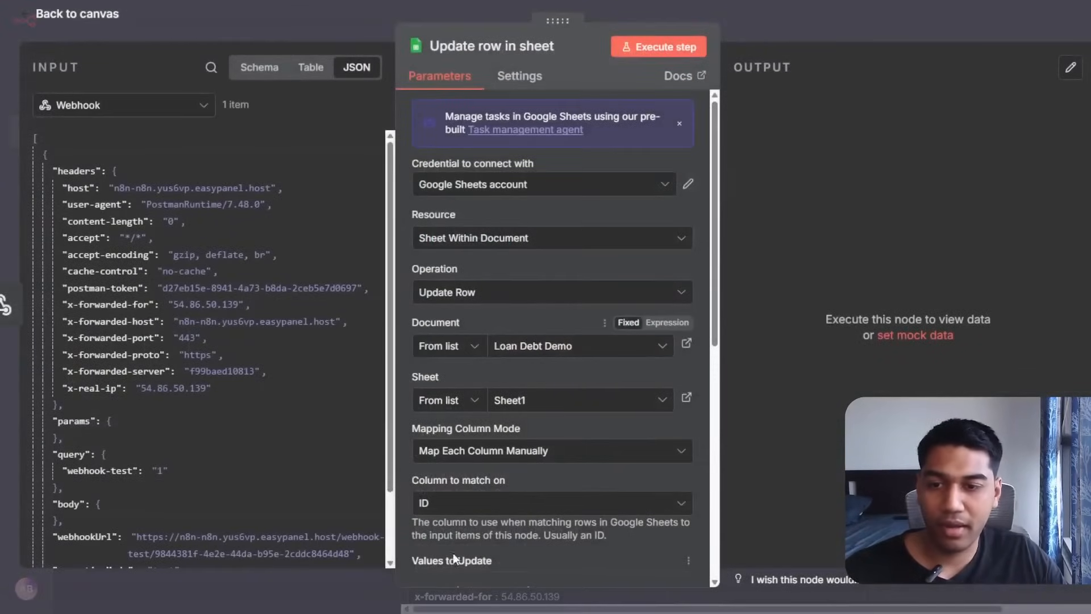
scroll(453, 553, "down", 6)
left_click(510, 224)
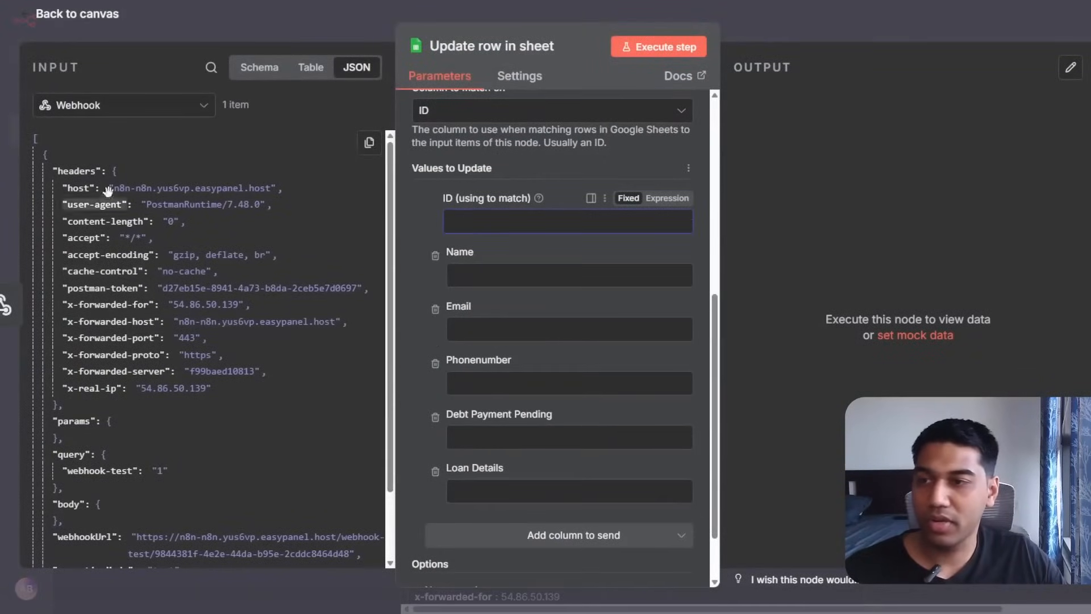
scroll(108, 191, "down", 3)
left_click_drag(112, 376, 595, 216)
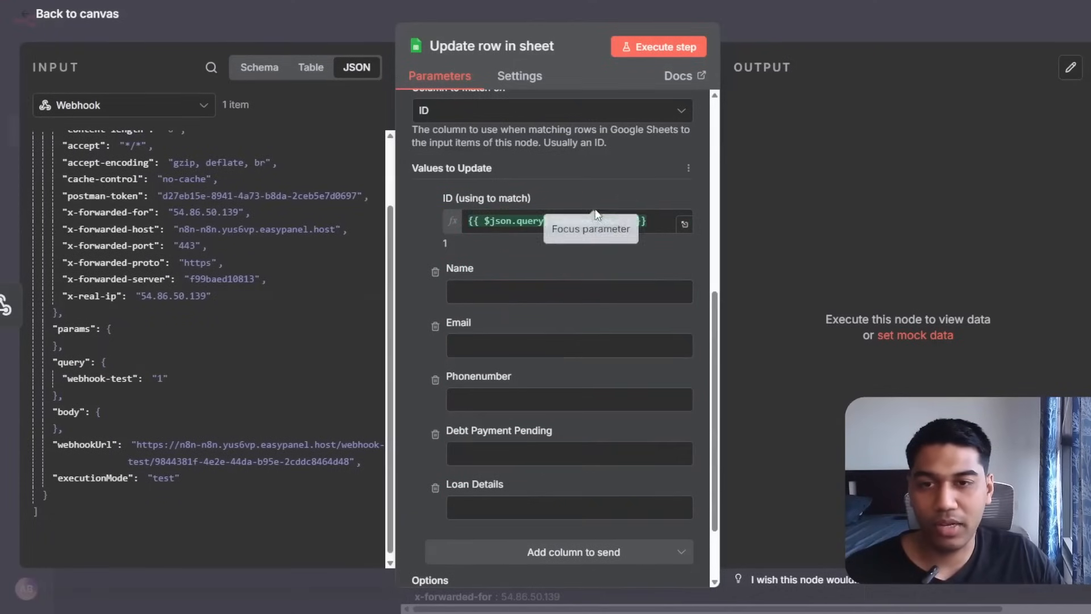
left_click(423, 217)
scroll(545, 284, "down", 3)
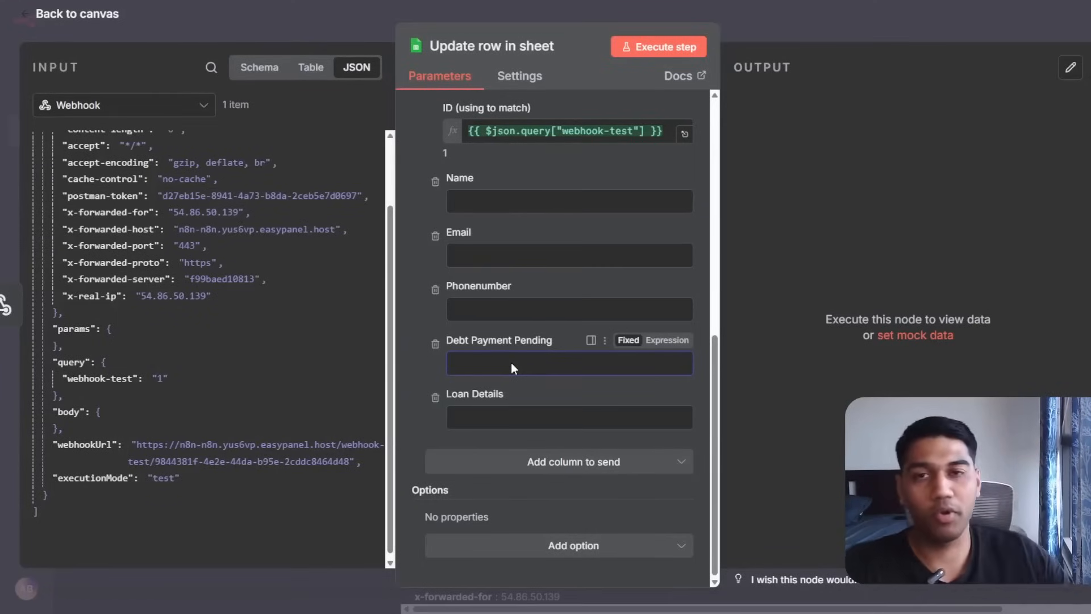
Add Postman query parameter user-response = 'the user is making a payment on 4th of december' and copy the URL.
key("alt+Tab")
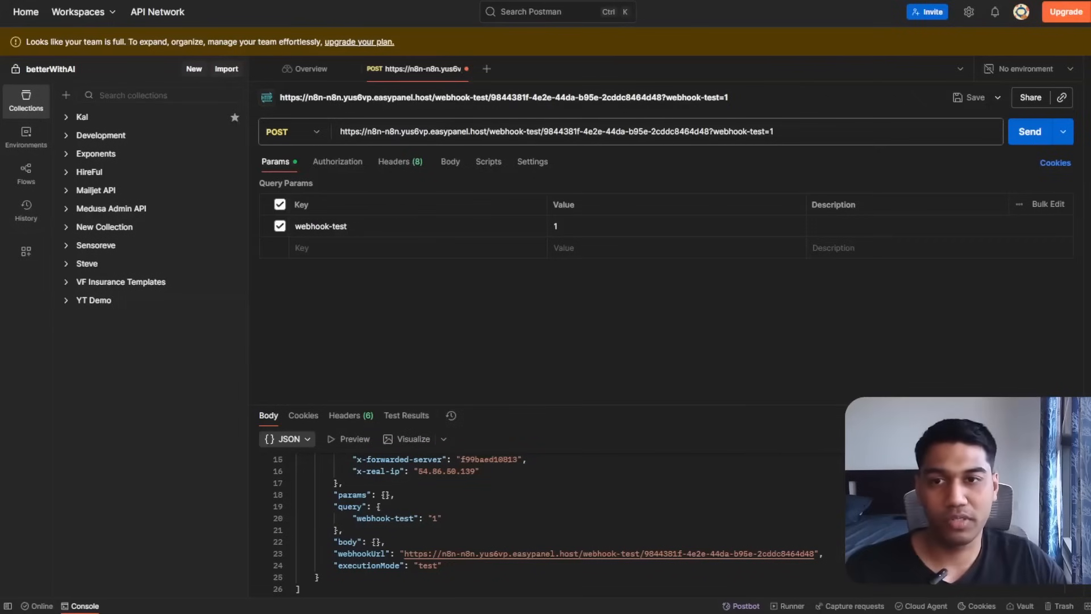
type("user-re")
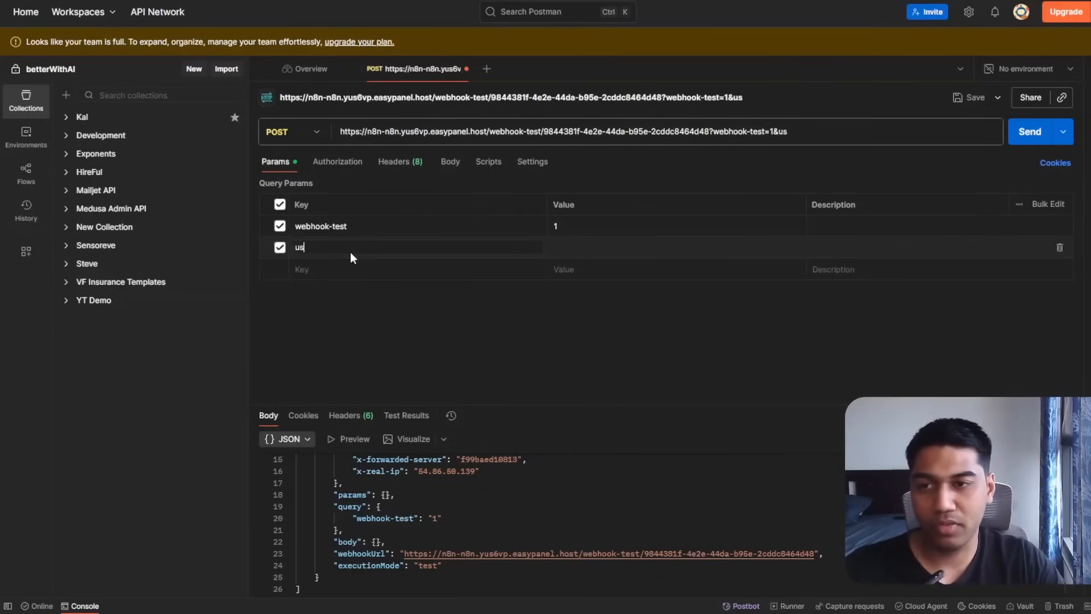
type("er-response")
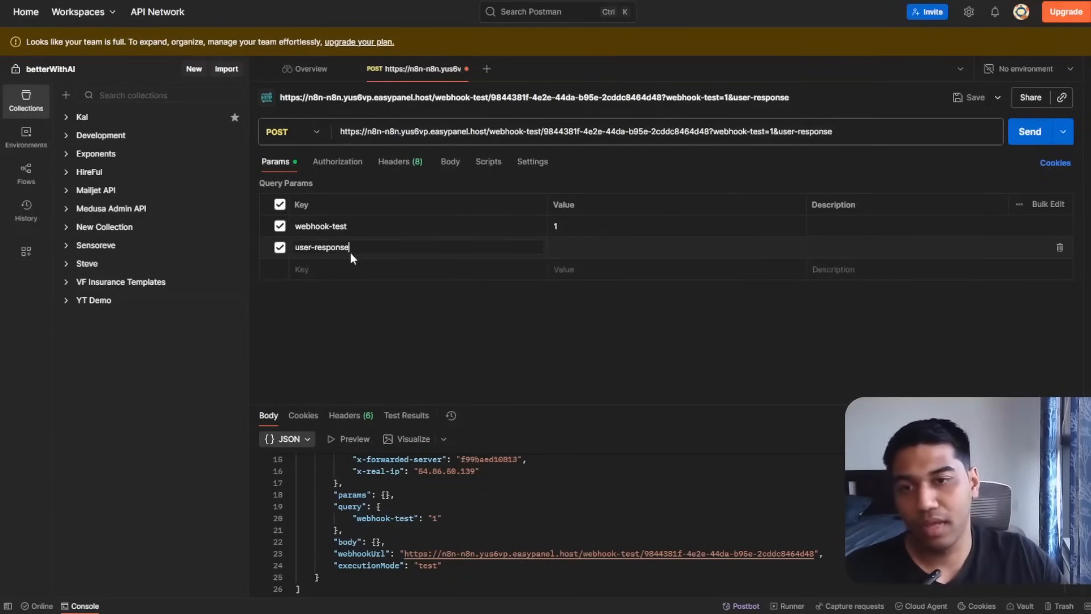
left_click(637, 251)
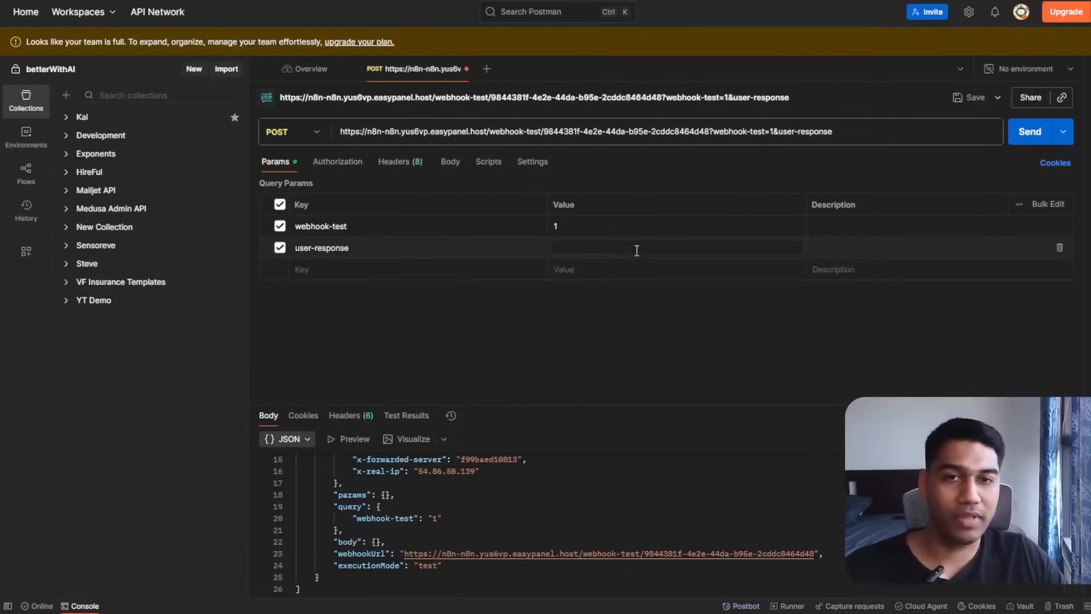
type("the us")
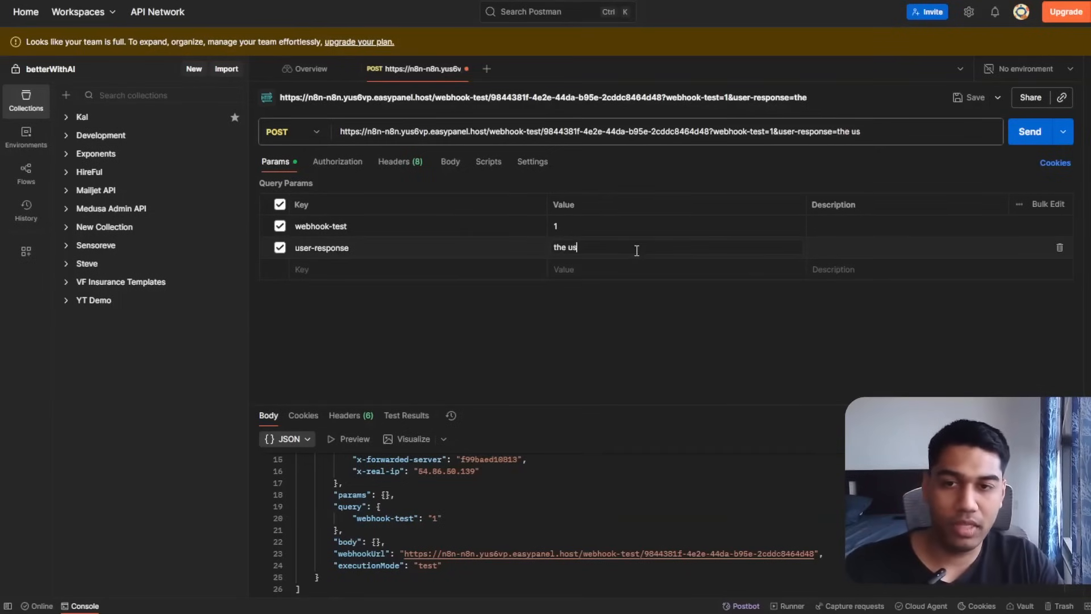
type("er is making a pay")
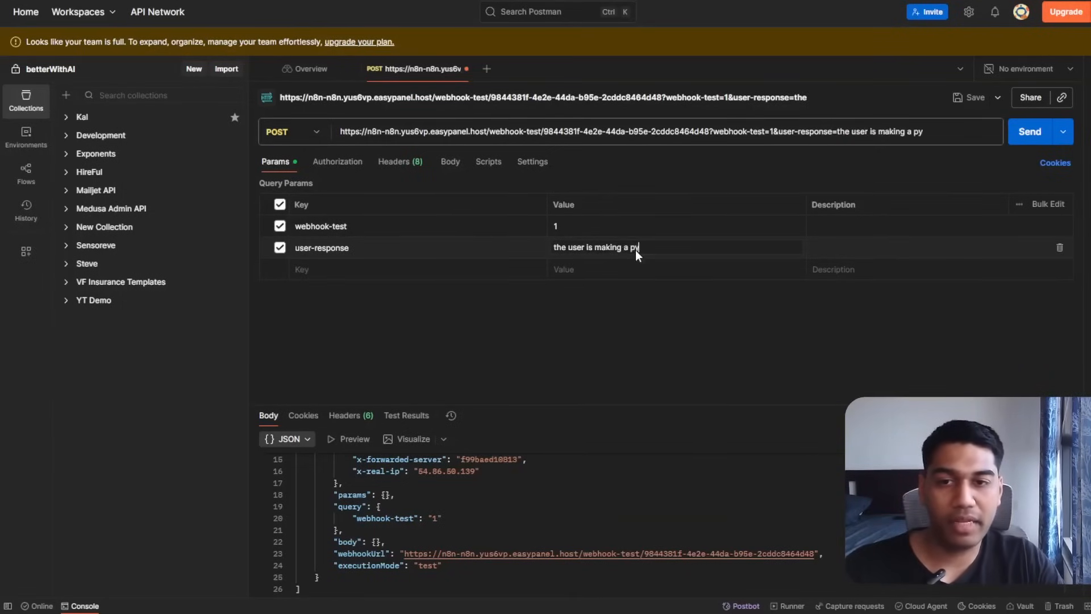
key("BackSpace")
type("ayment on 4th of december")
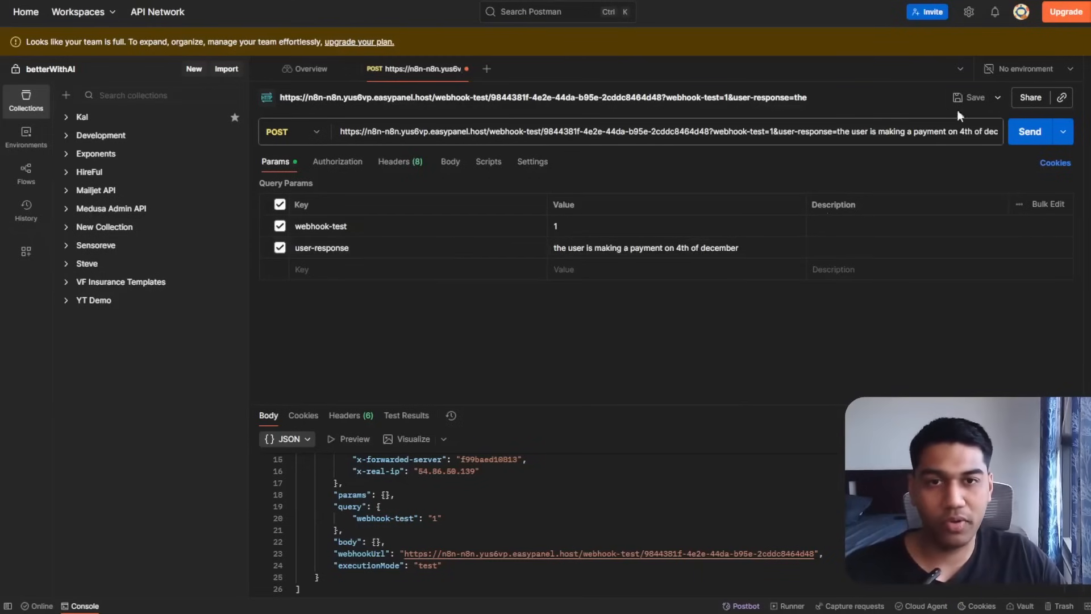
left_click(1030, 134)
triple_click(626, 130)
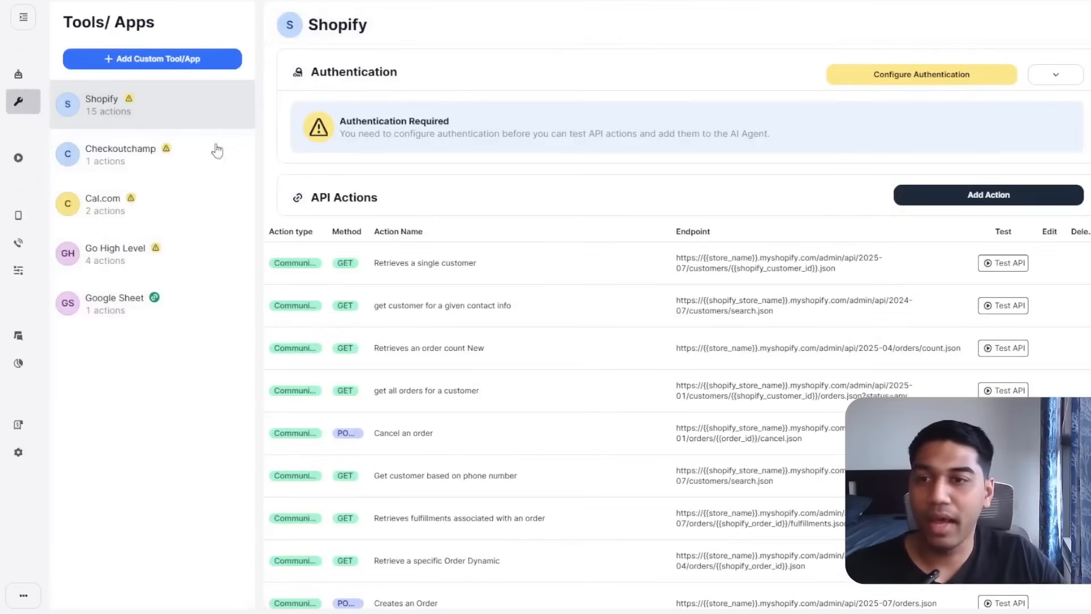
Create Google Sheet action 'Send Details to Google Sheet' using POST and the copied webhook URL.
left_click(90, 308)
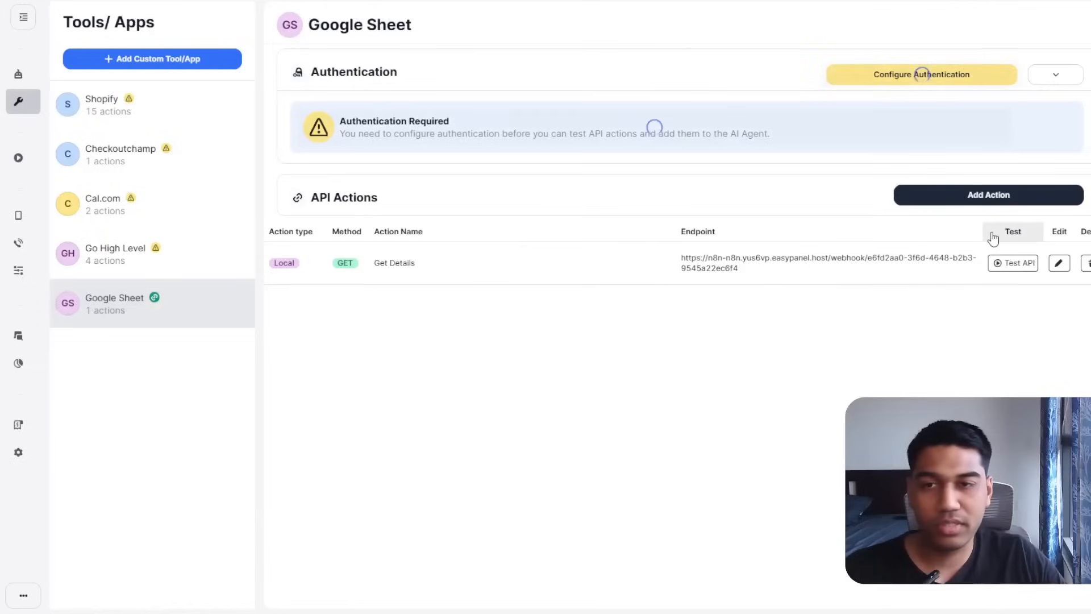
left_click(142, 56)
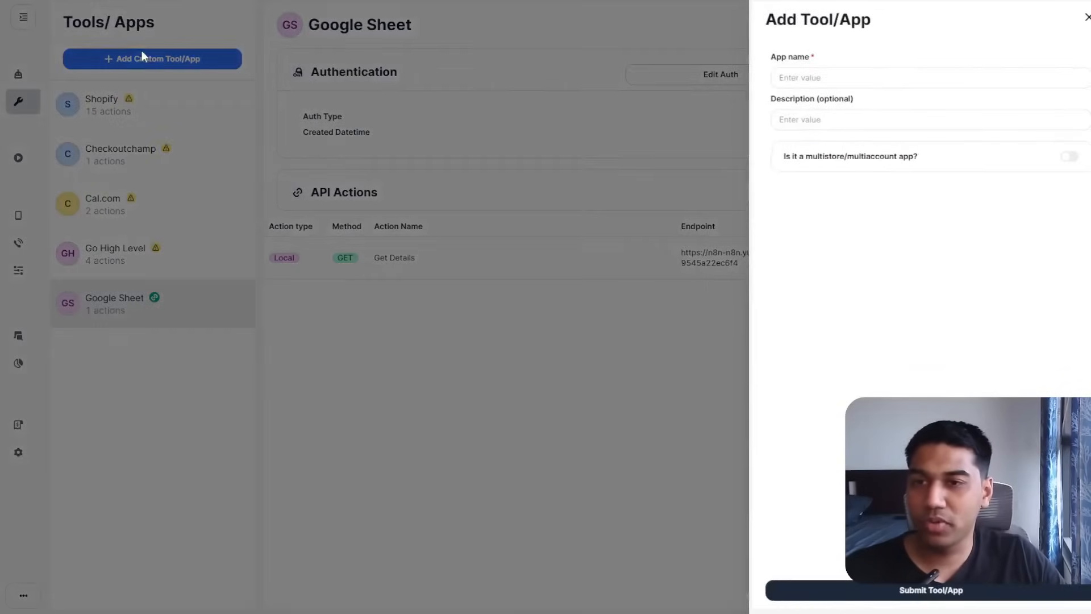
left_click(797, 84)
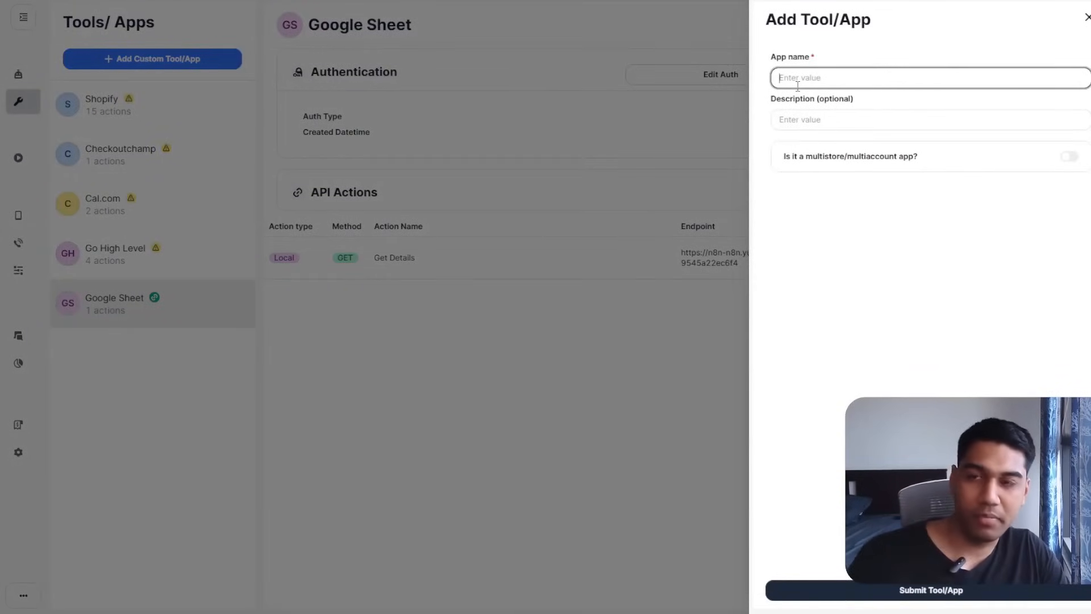
left_click(1086, 17)
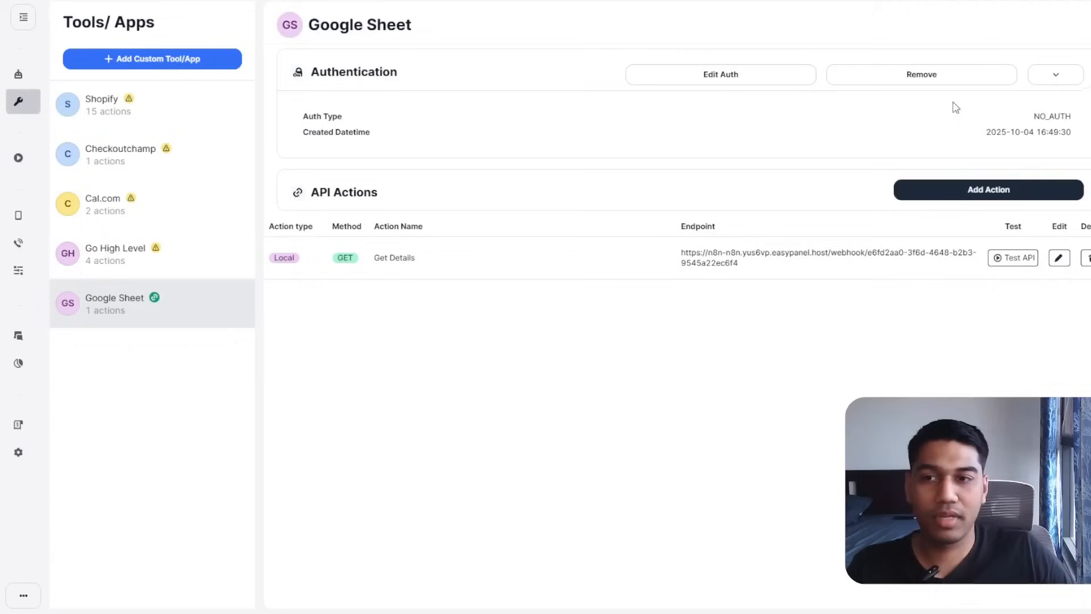
left_click(954, 189)
left_click(853, 97)
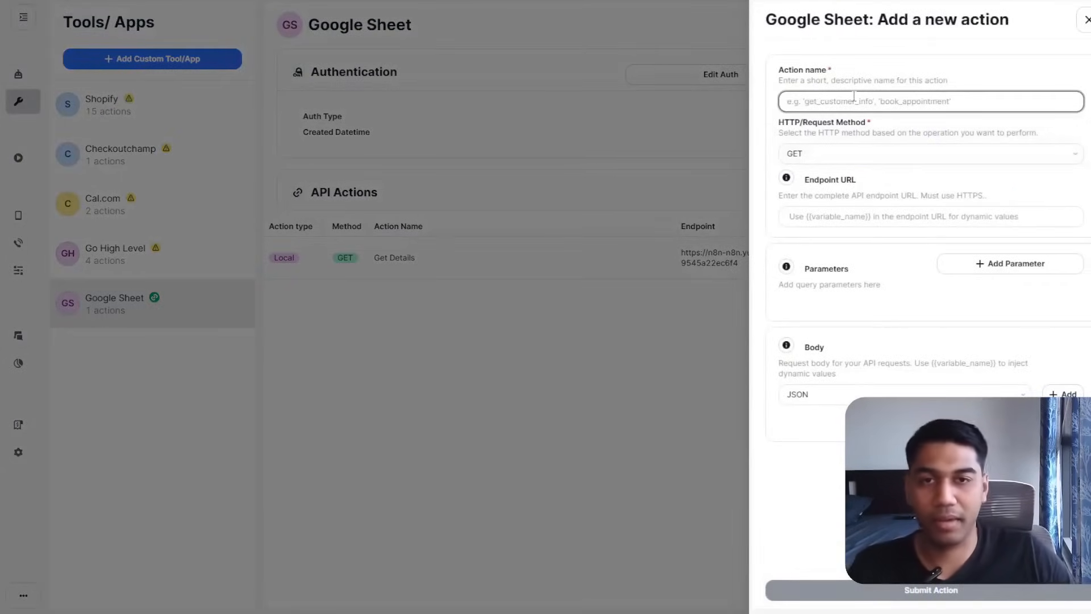
type("Se")
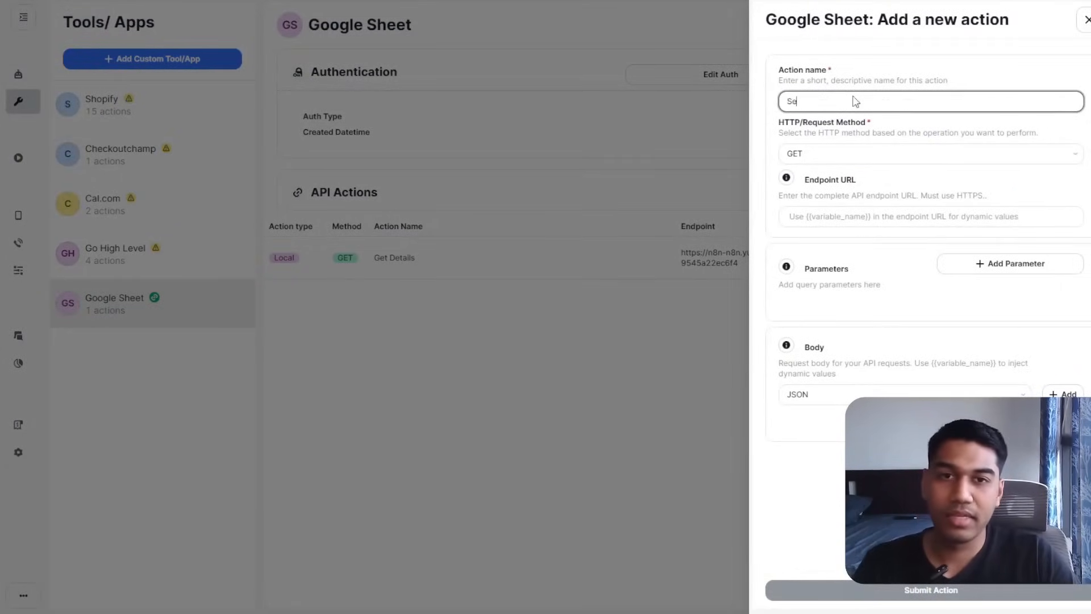
type("nd Details to")
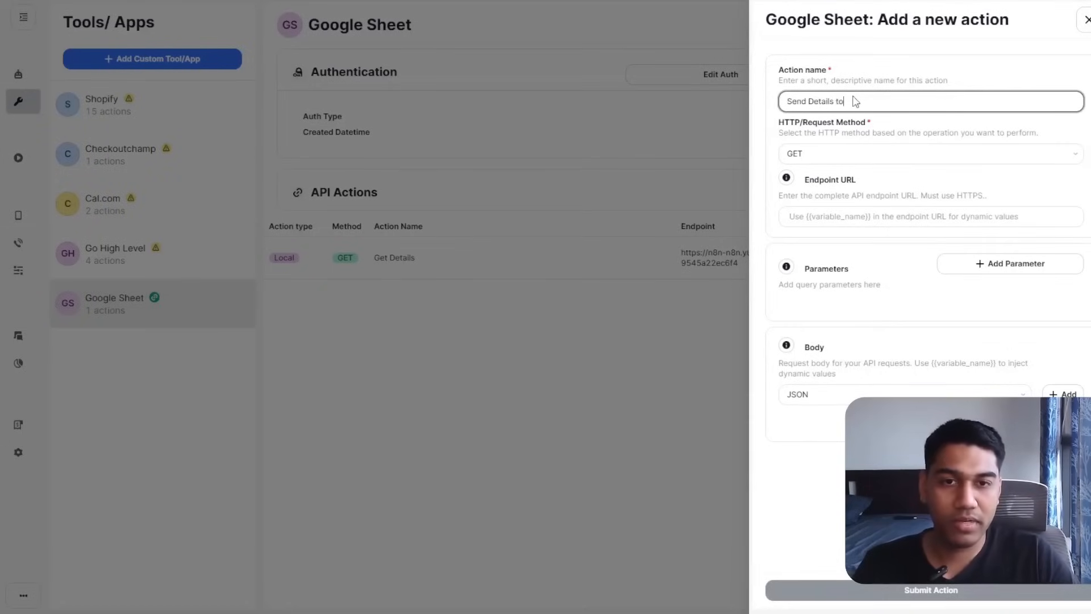
type(" Google Sheet")
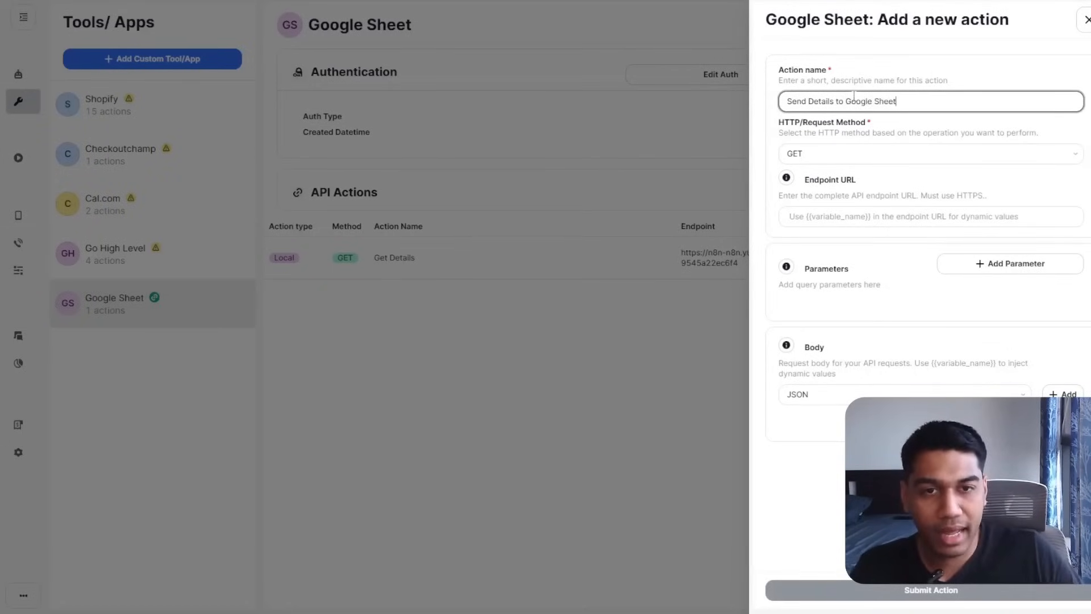
left_click(855, 152)
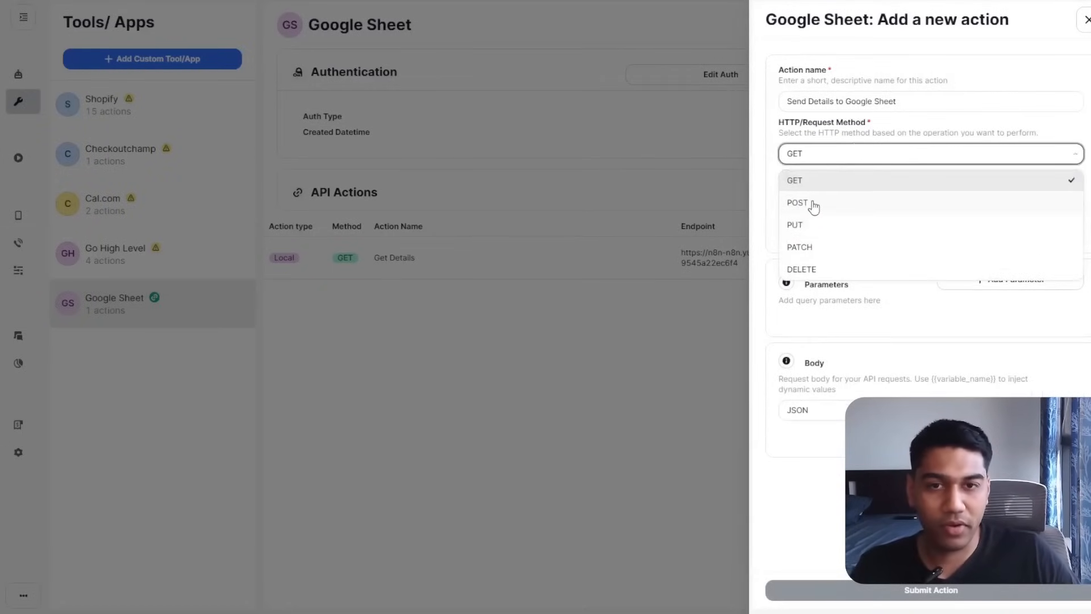
left_click(815, 205)
left_click(834, 218)
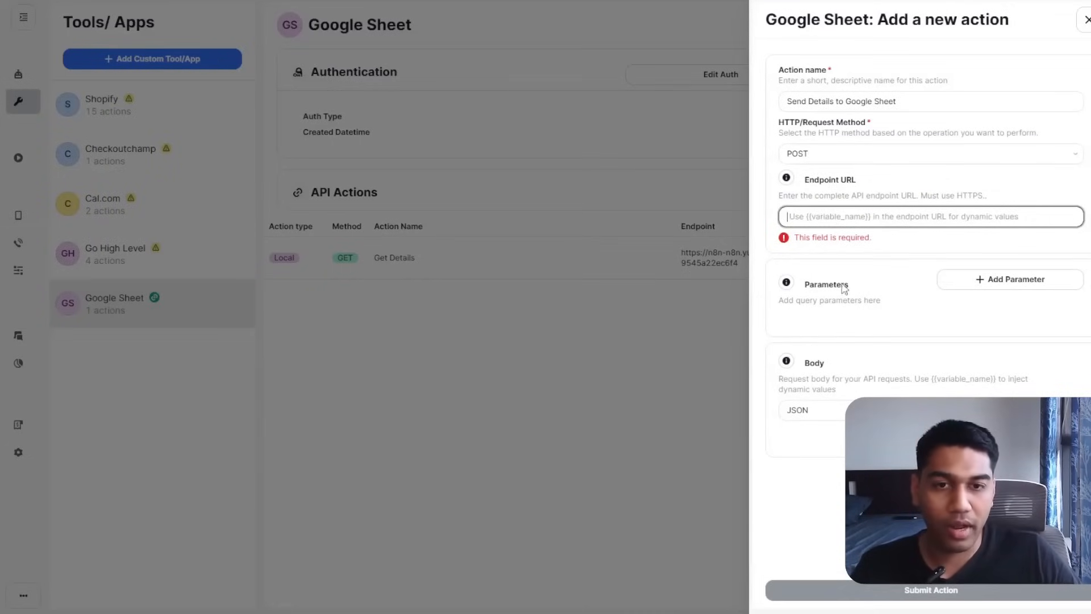
key("ctrl+v")
left_click(912, 244)
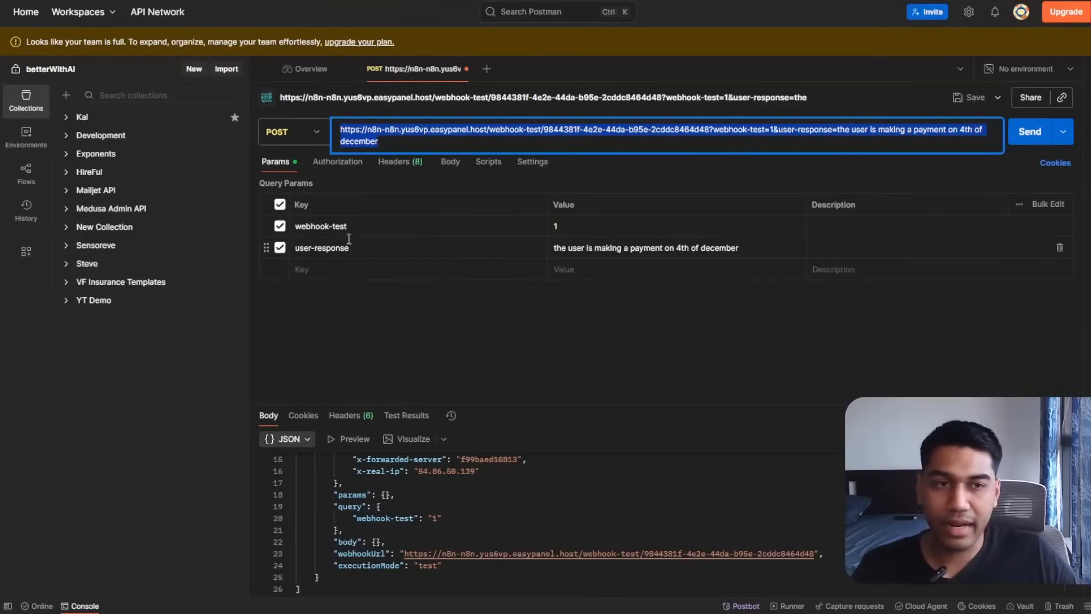
Set the Postman user-response query value to usermessage.
left_click(638, 227)
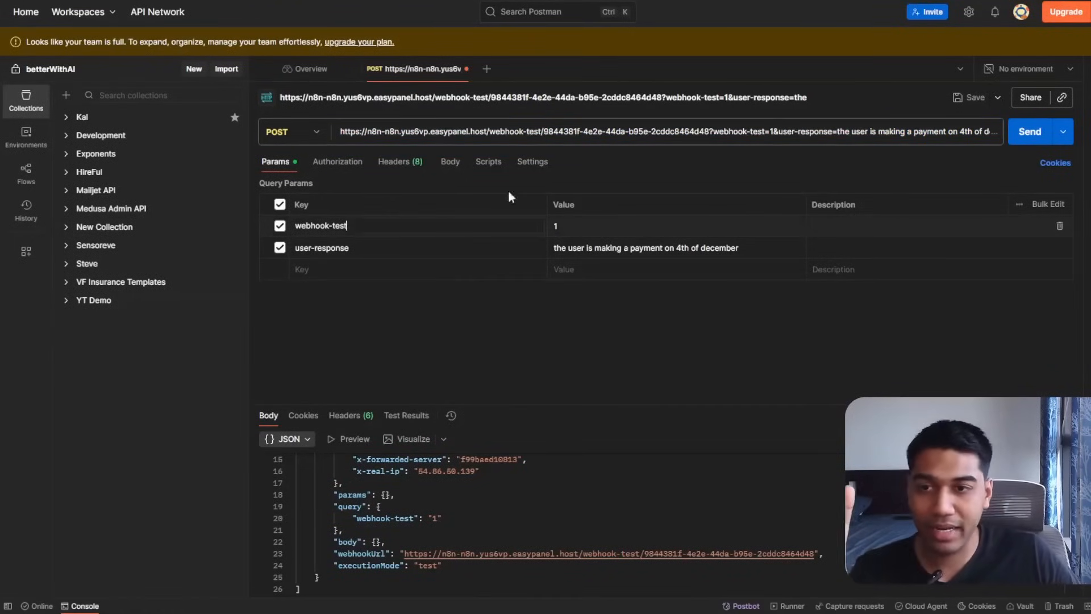
left_click(804, 133)
left_click(506, 230)
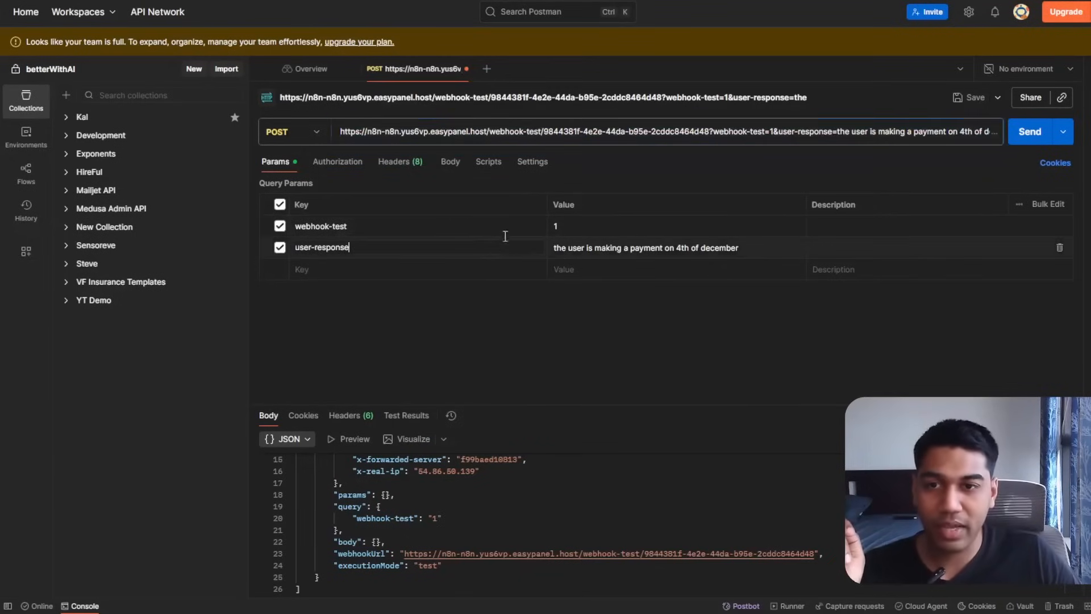
triple_click(601, 243)
type("t")
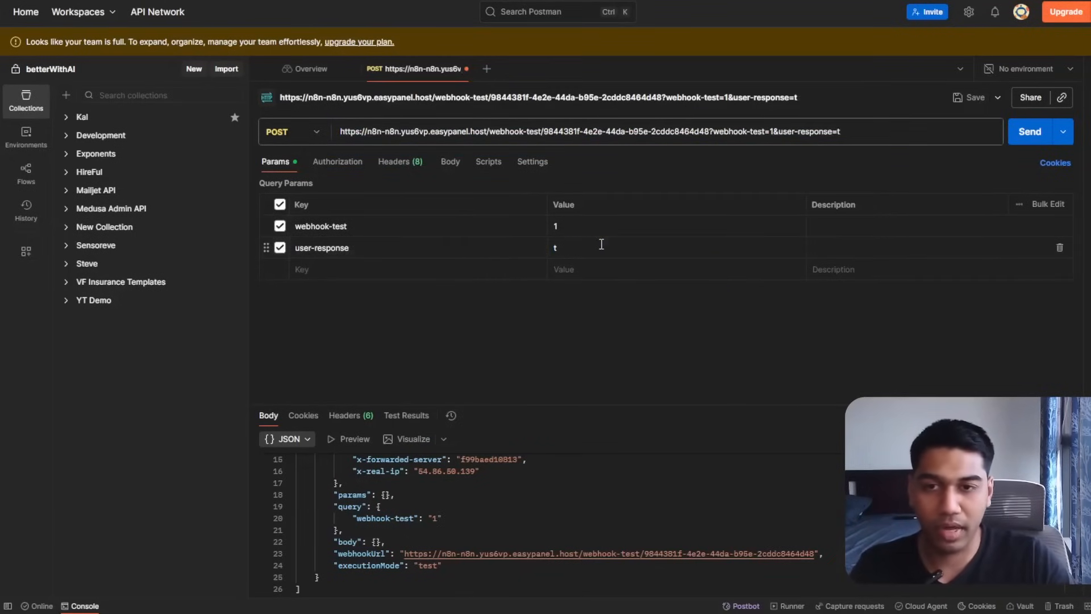
left_click(602, 245)
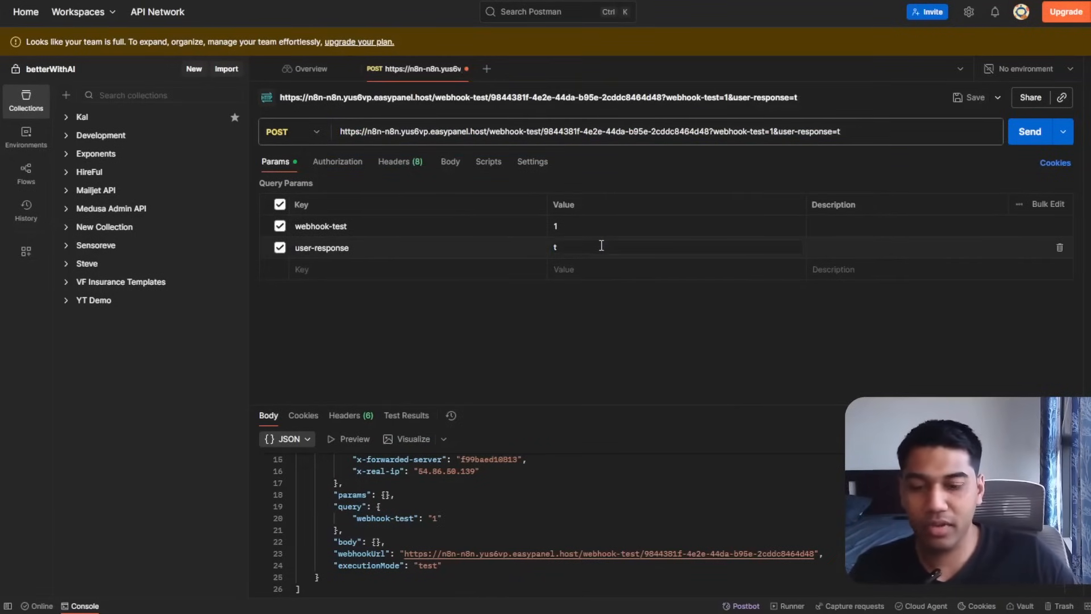
key("BackSpace")
type("user")
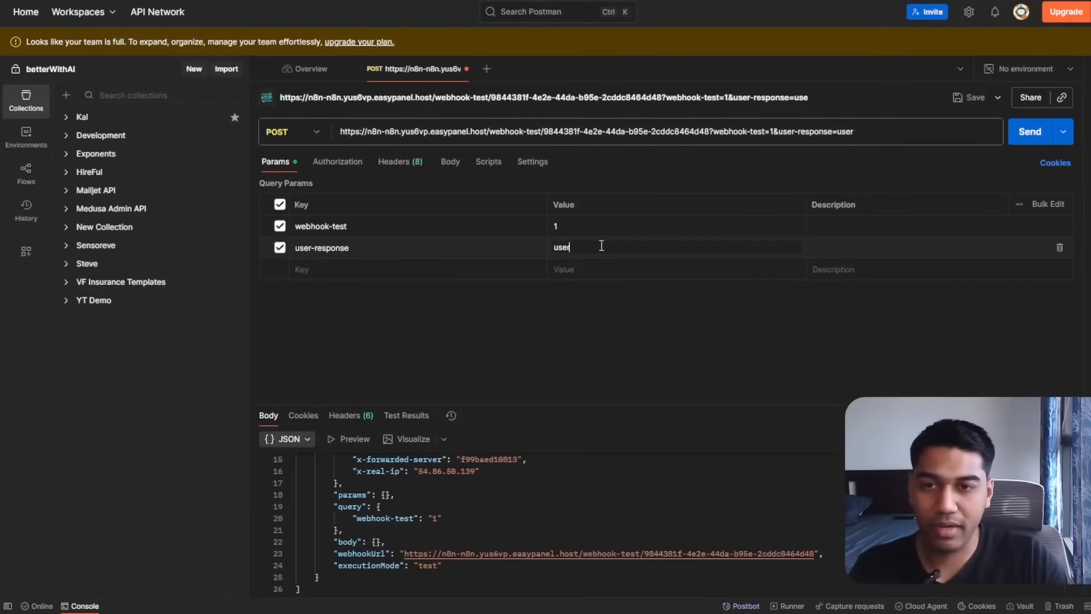
type("message")
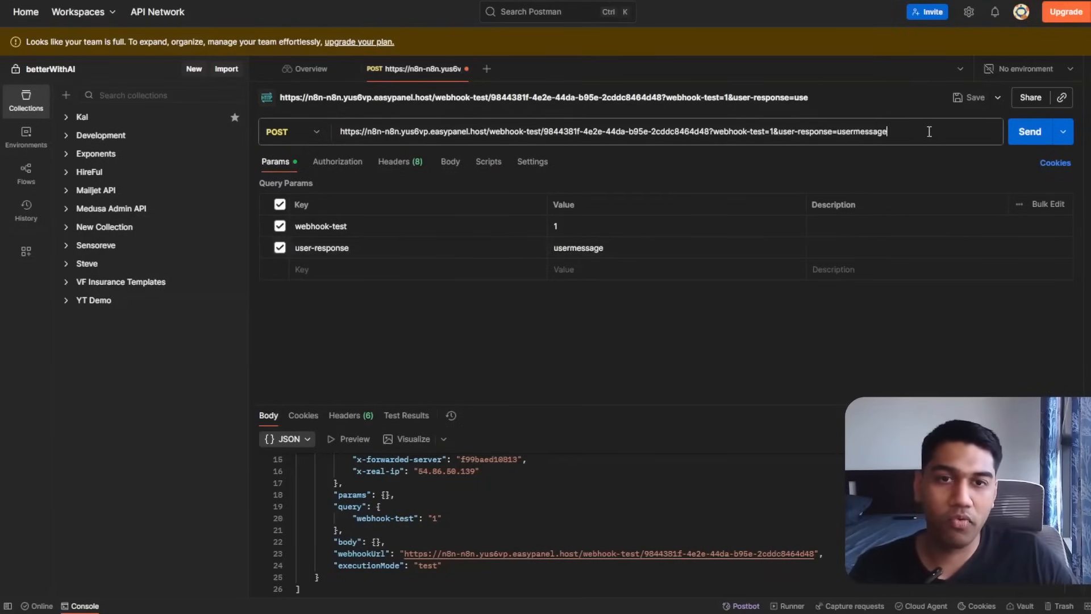
Paste the updated request URL as the action's endpoint and add a query parameter row.
left_click(930, 132)
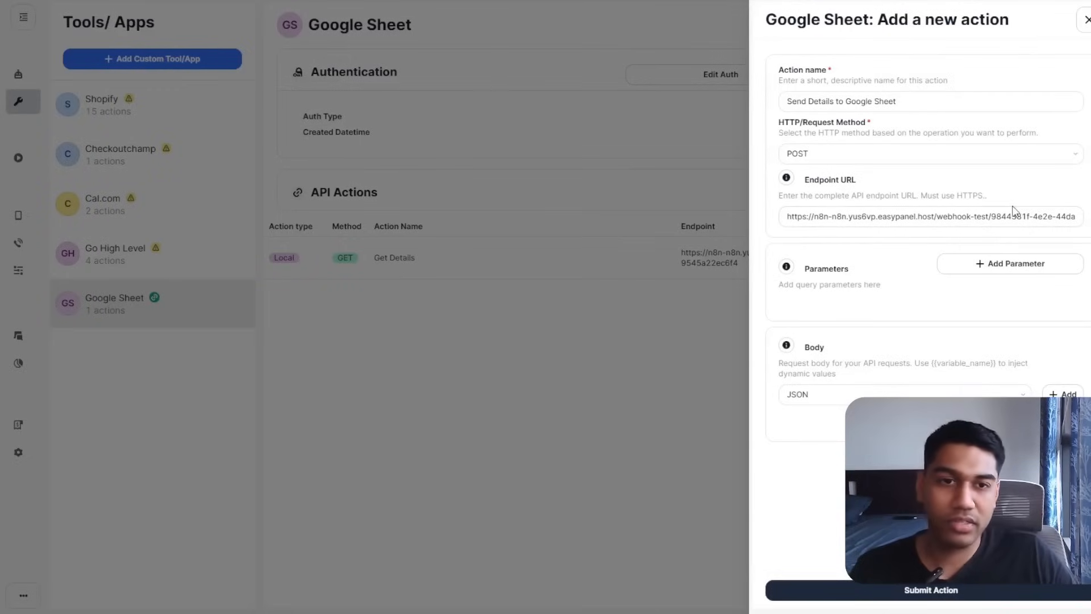
left_click(1027, 216)
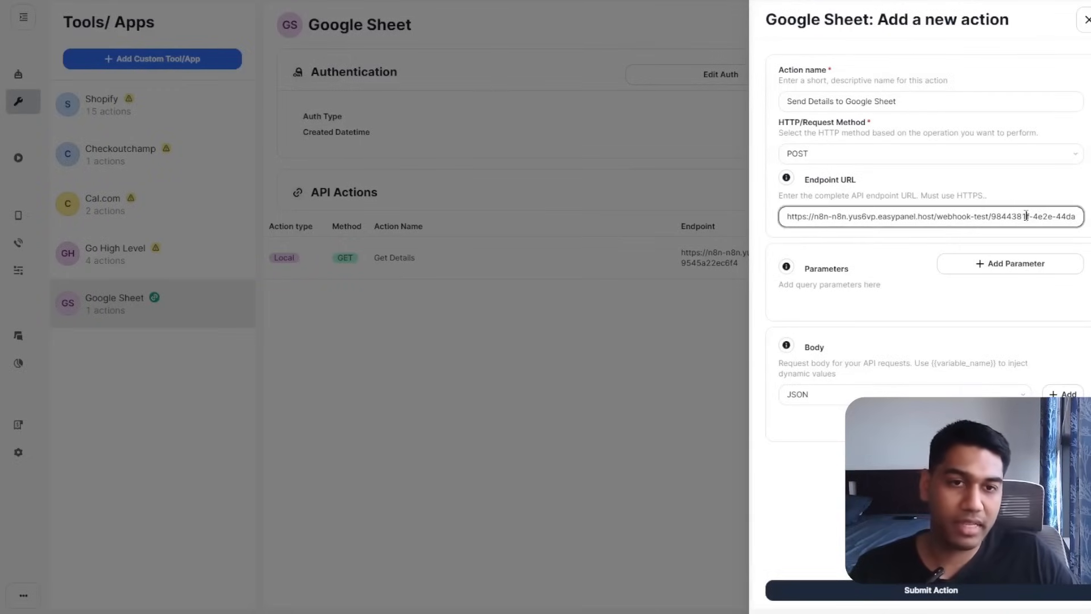
key("ctrl+a")
key("ctrl+v")
left_click(1014, 191)
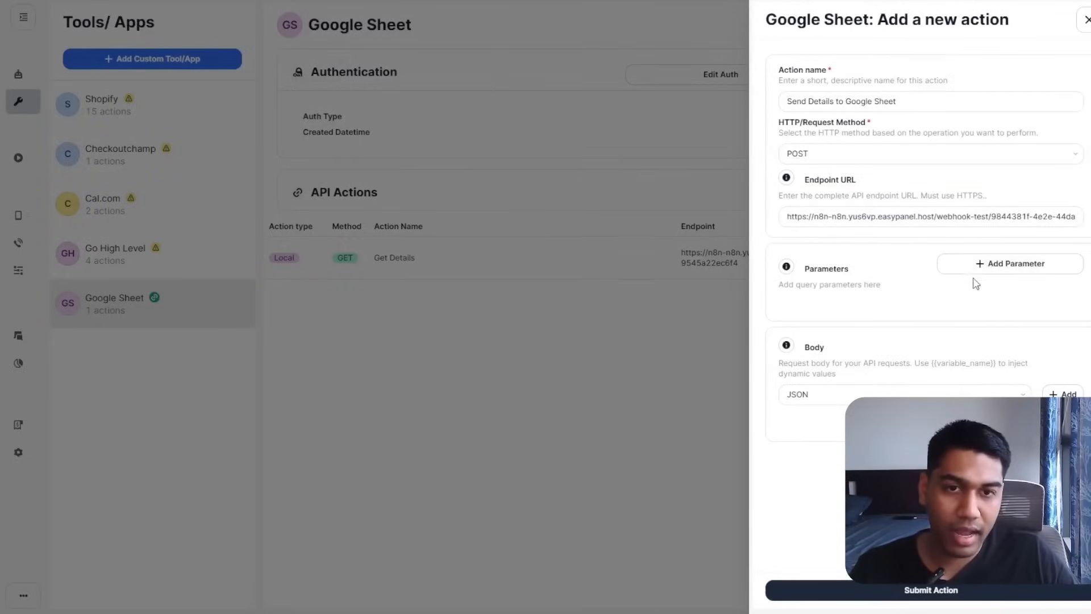
left_click(963, 271)
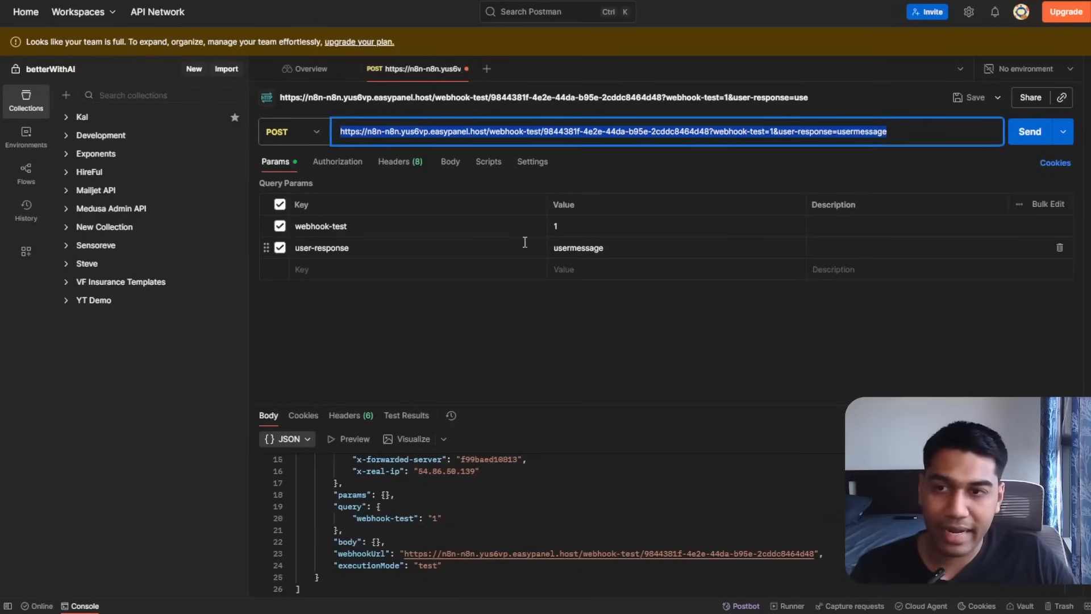
Disable both Postman query parameters and copy the bare webhook URL.
left_click(280, 225)
left_click(280, 247)
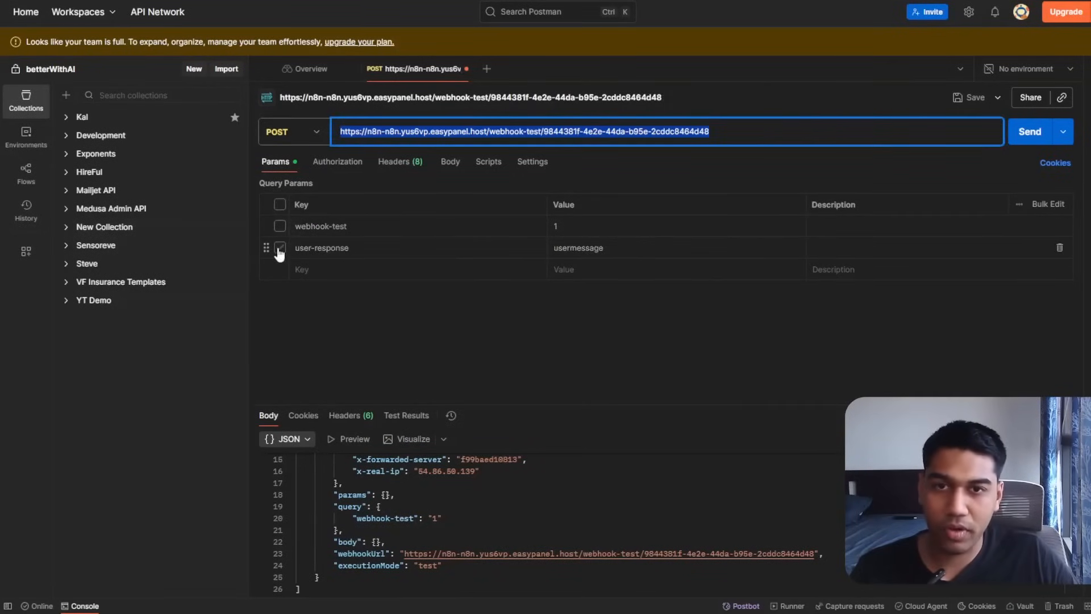
triple_click(800, 136)
key("ctrl+c")
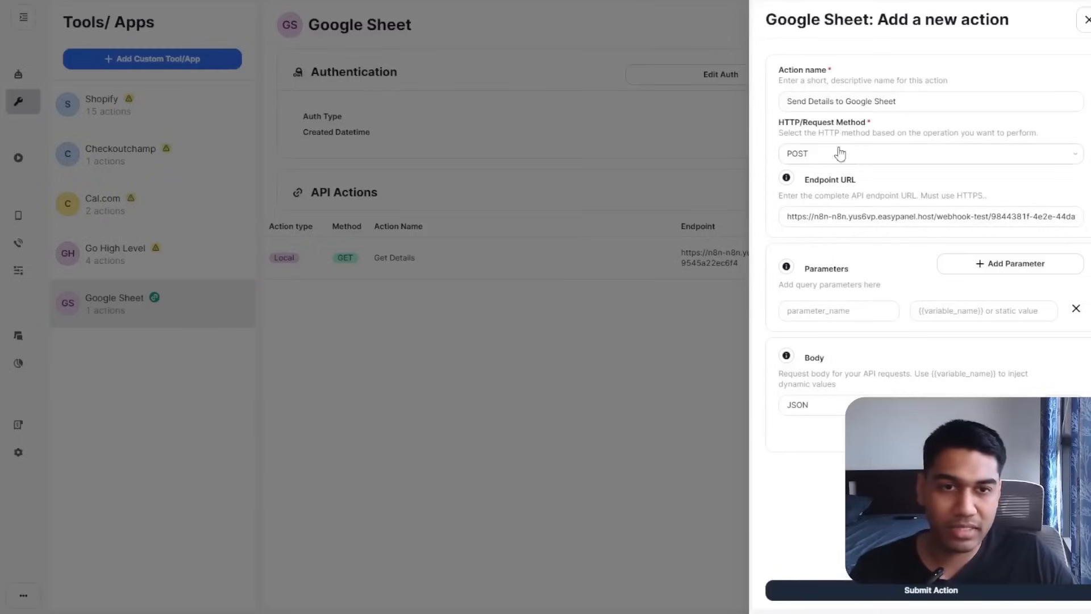
Paste the bare webhook URL as endpoint and add parameter webhook-test = {{webhook-test}}.
left_click(932, 217)
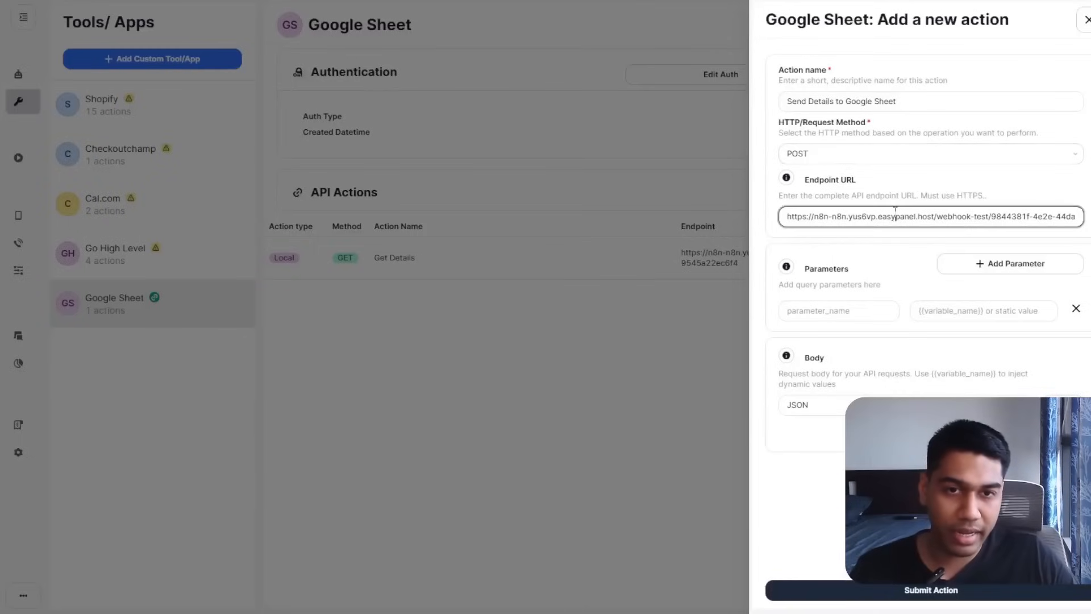
key("ctrl+a")
key("ctrl+v")
left_click(803, 320)
type("w")
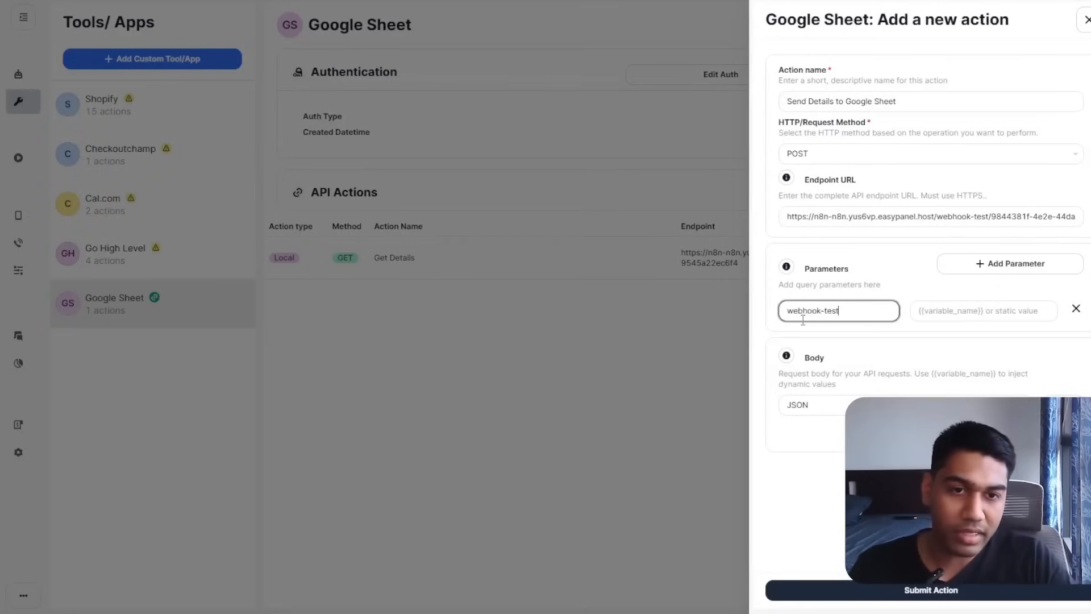
key("Tab")
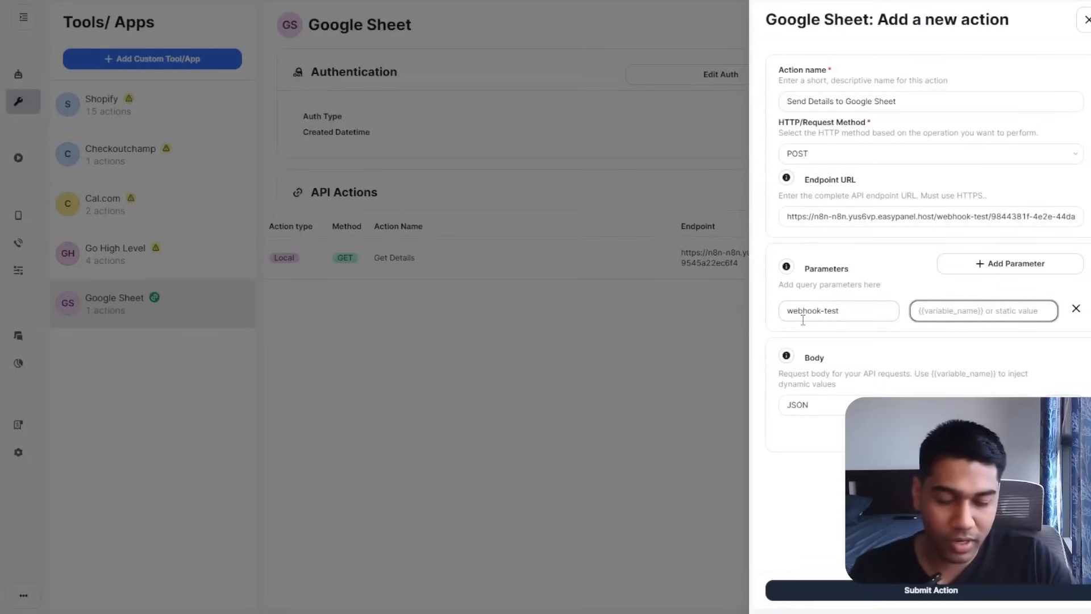
type("{{webhook-test")
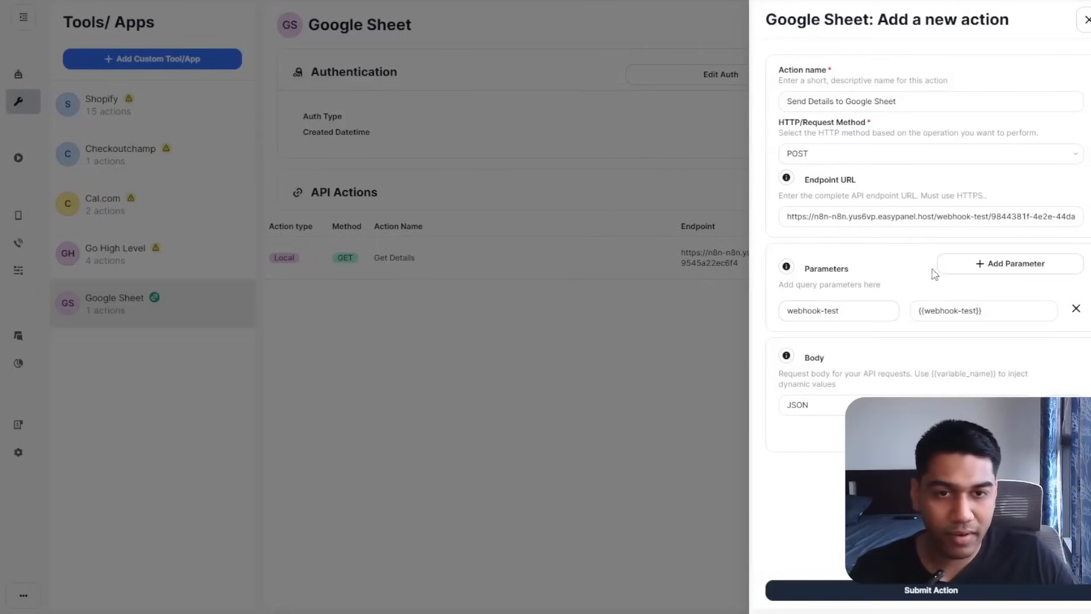
Add parameter user-response = {{user-response}}, keep the body as JSON, and submit the action.
left_click(939, 270)
left_click(817, 343)
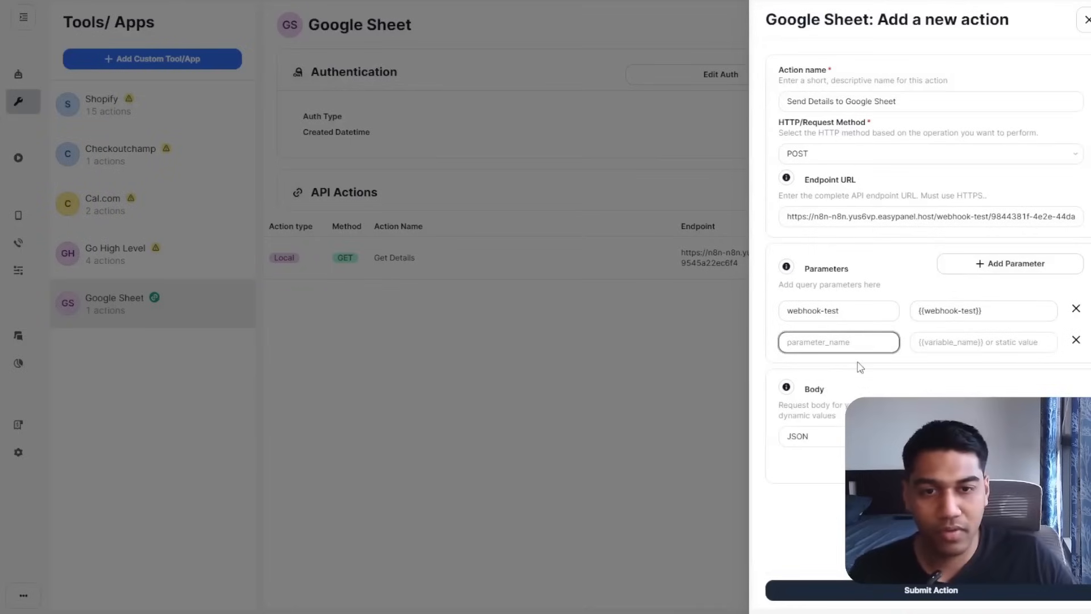
type("user-response")
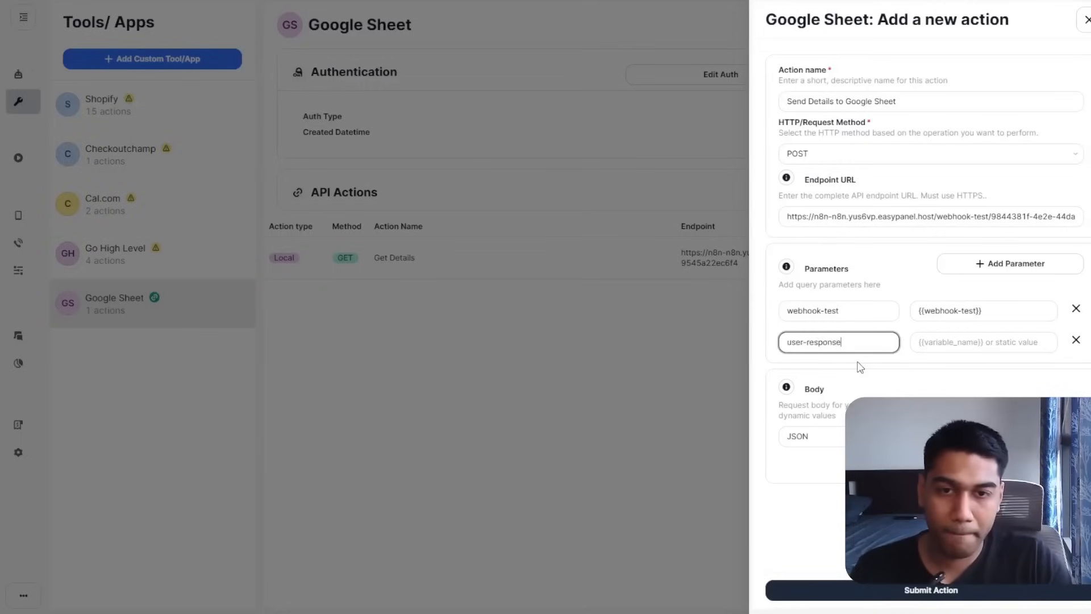
key("Tab")
type("{")
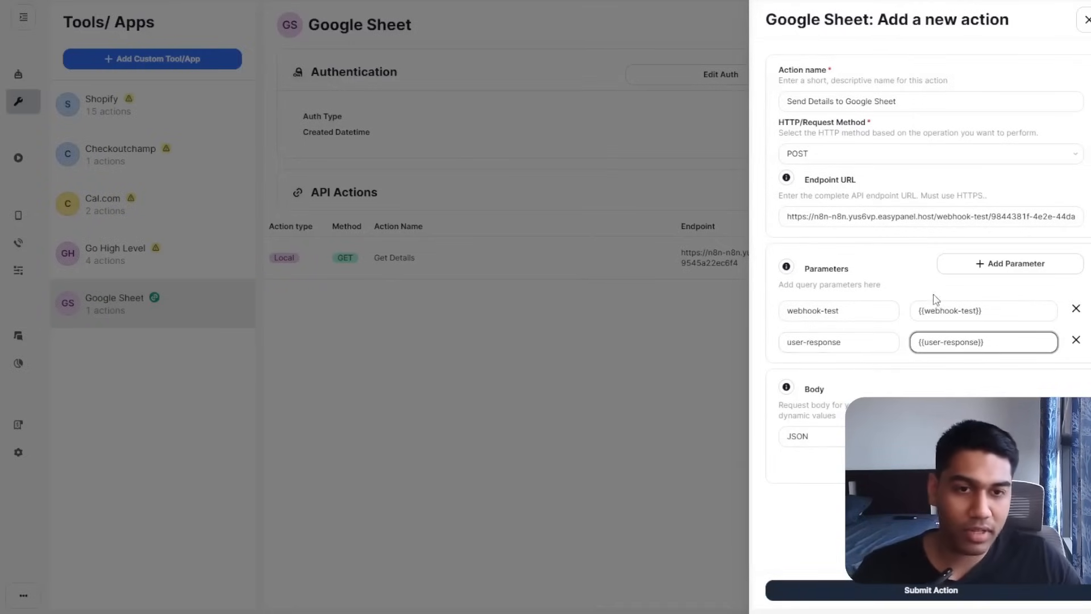
left_click(844, 311)
left_click(852, 343)
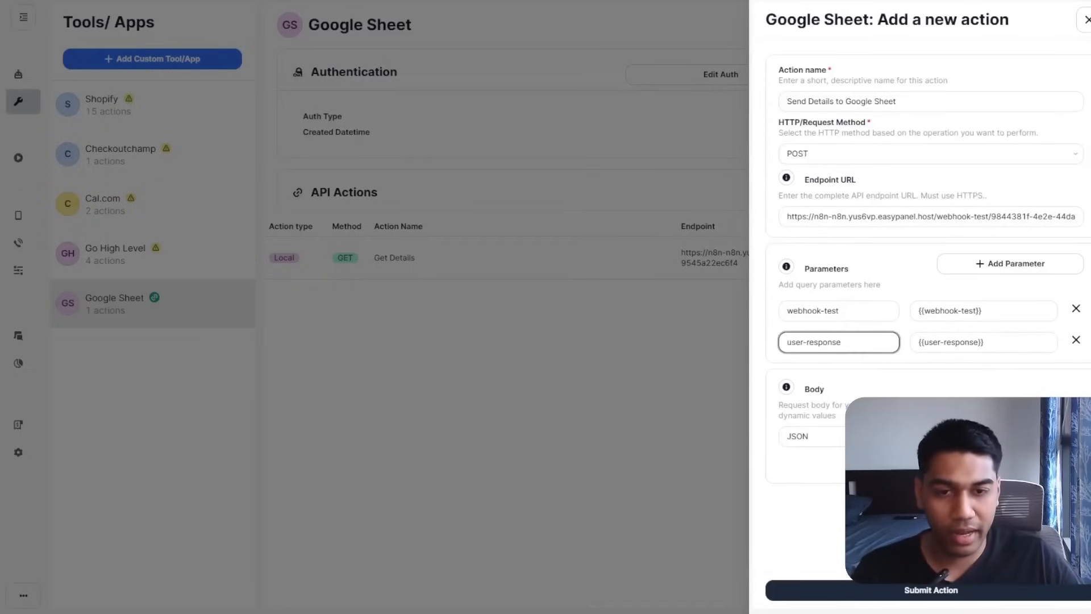
left_click(887, 436)
left_click(896, 383)
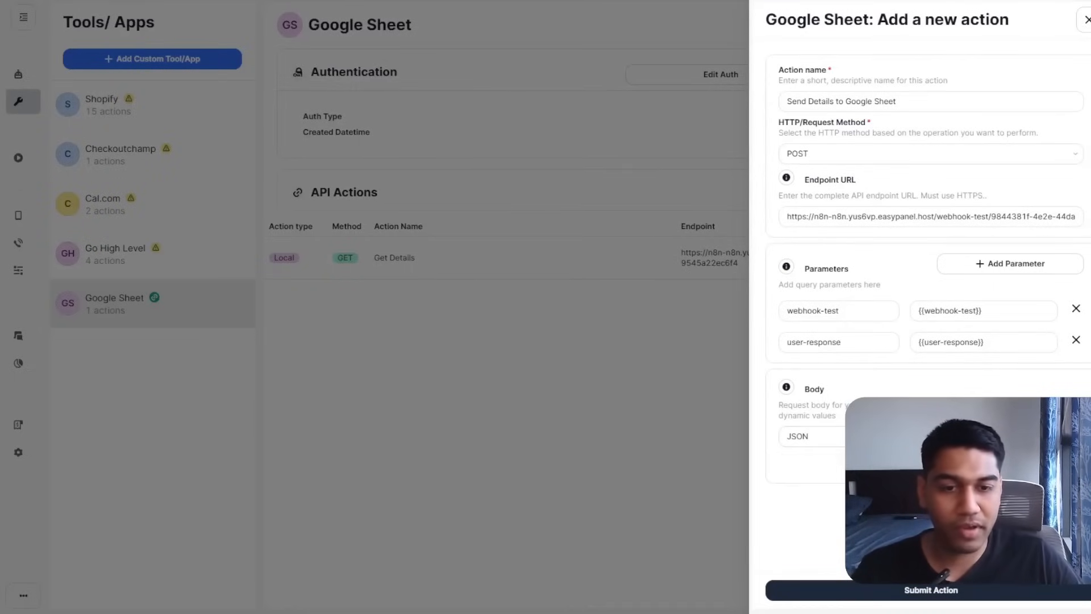
left_click(928, 590)
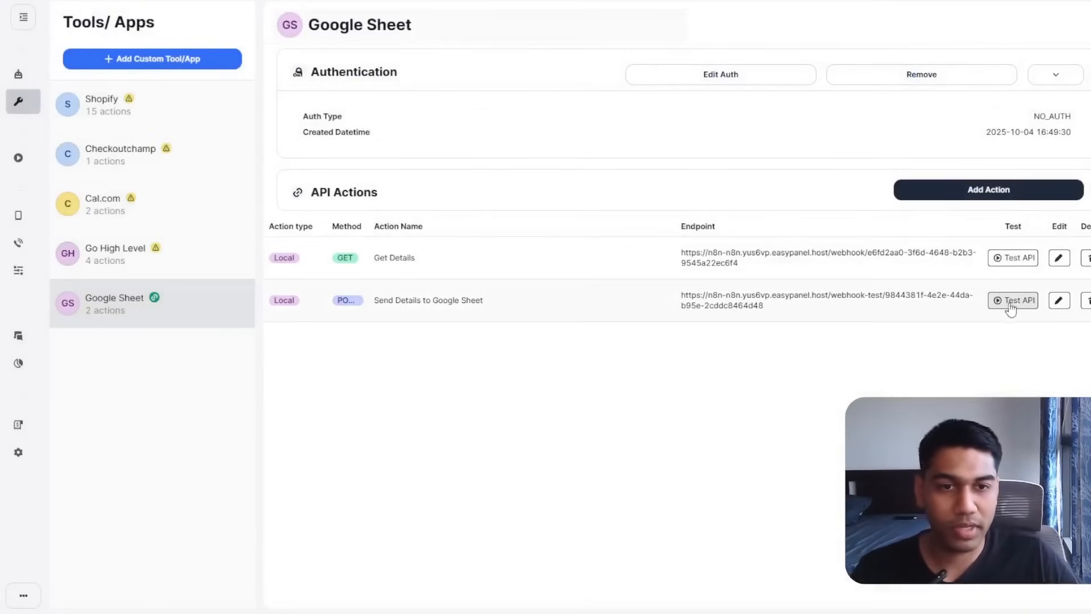
Enter test values webhook-test 1 and user-response 'Testing Webhook' for Send Details.
left_click(1007, 301)
left_click(812, 229)
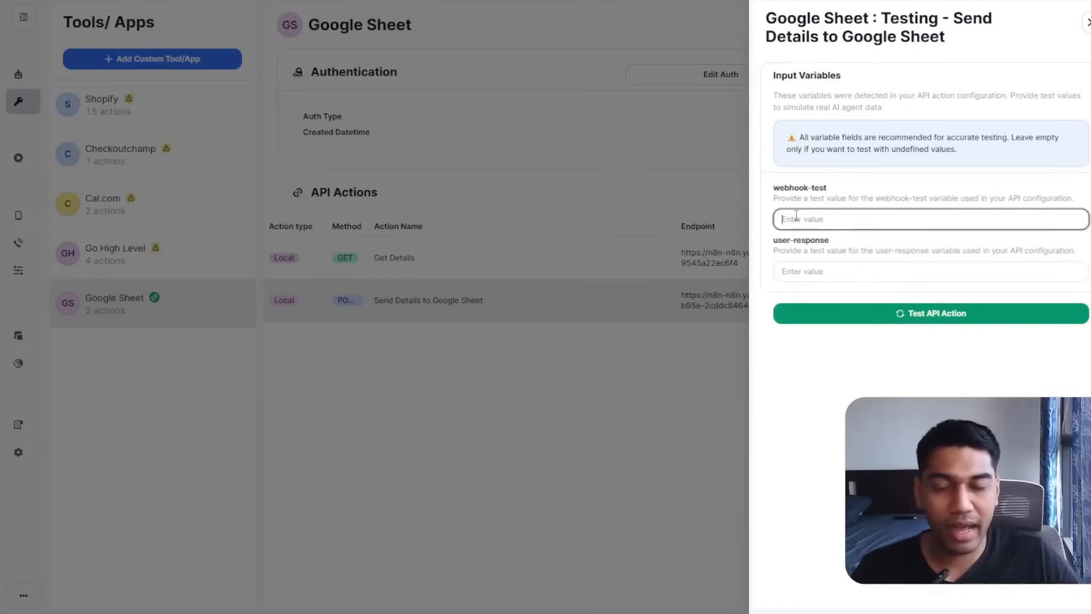
type("2")
left_click(829, 277)
left_click(813, 221)
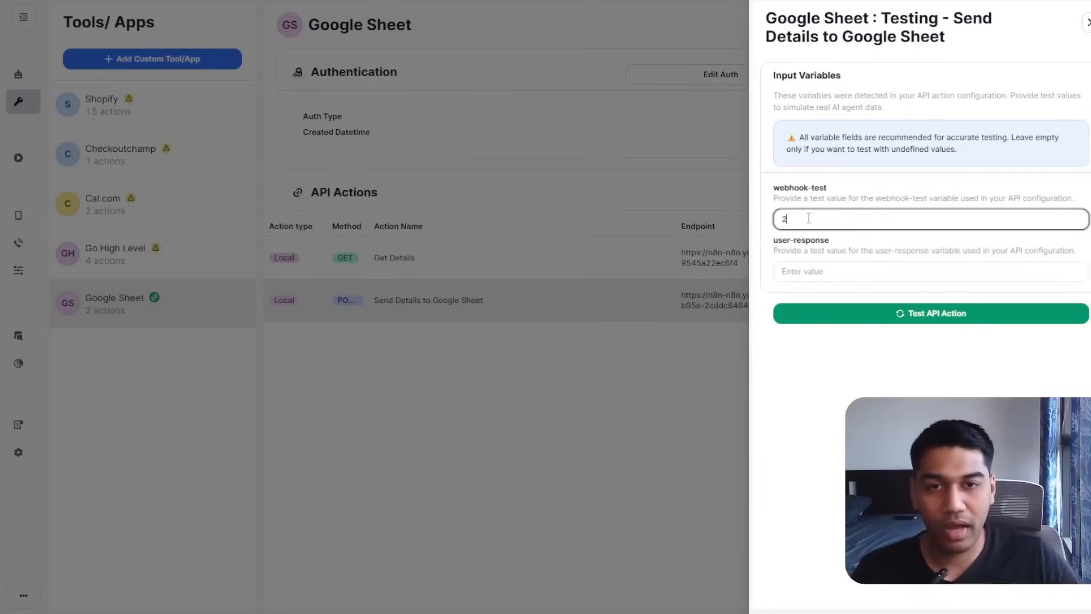
key("BackSpace")
type("1")
left_click(824, 261)
left_click(829, 273)
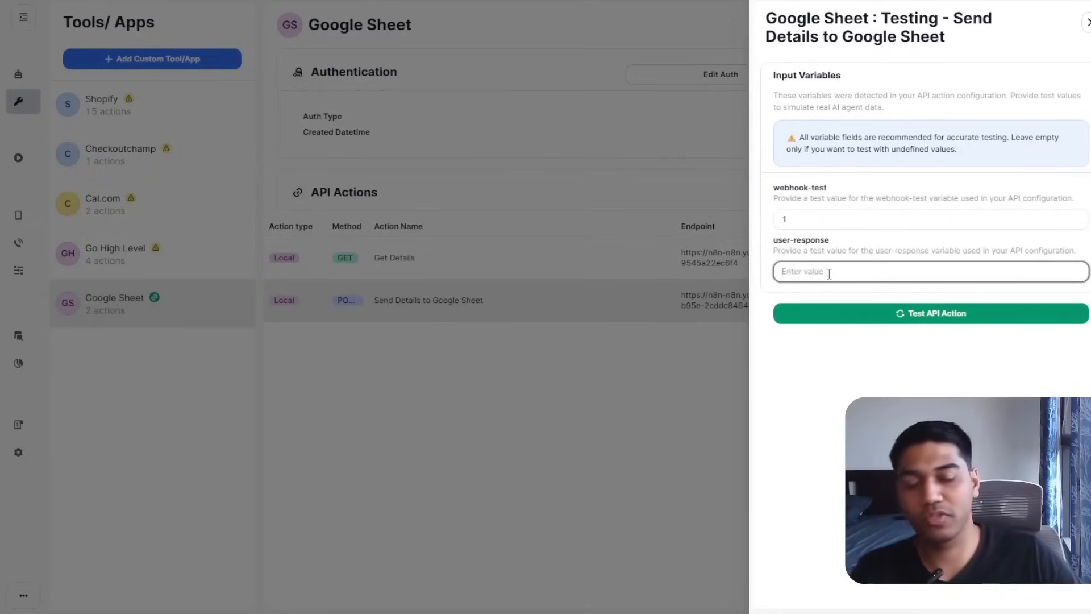
type("Test")
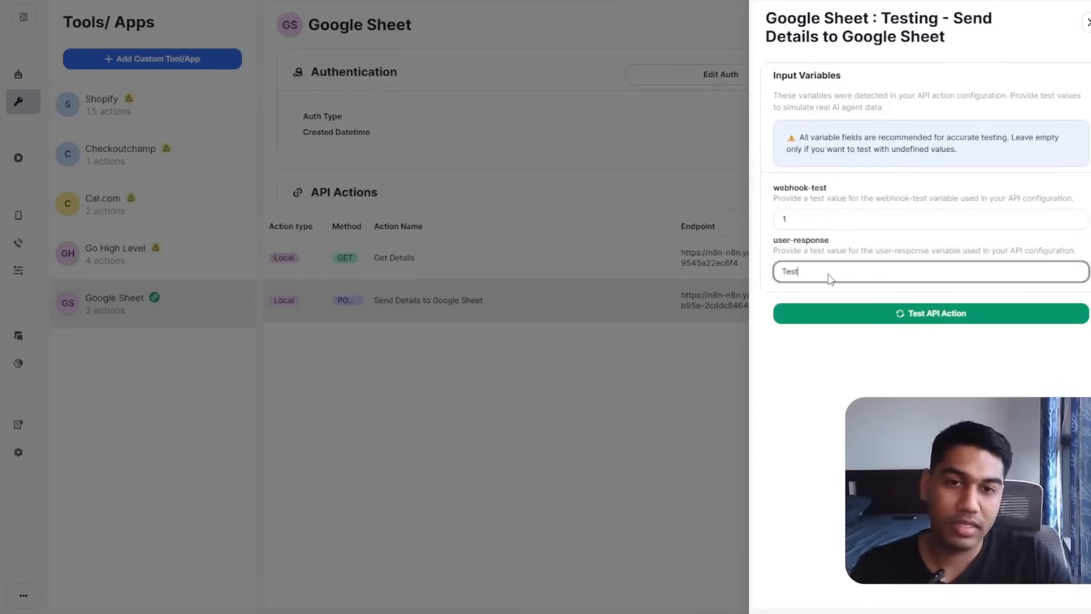
type("ing Webhook")
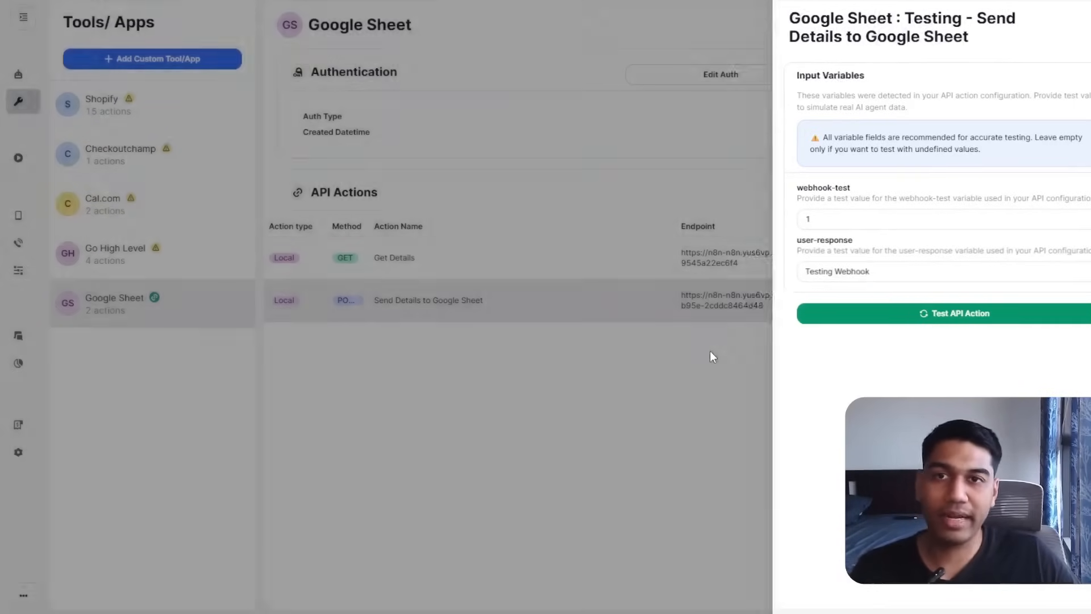
left_click(711, 350)
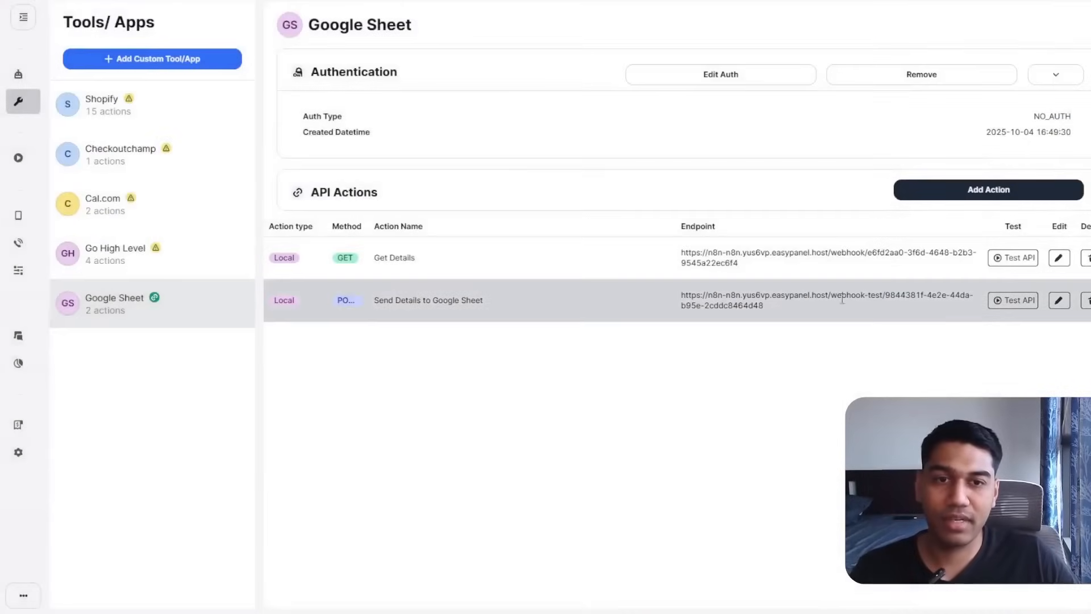
left_click(1013, 300)
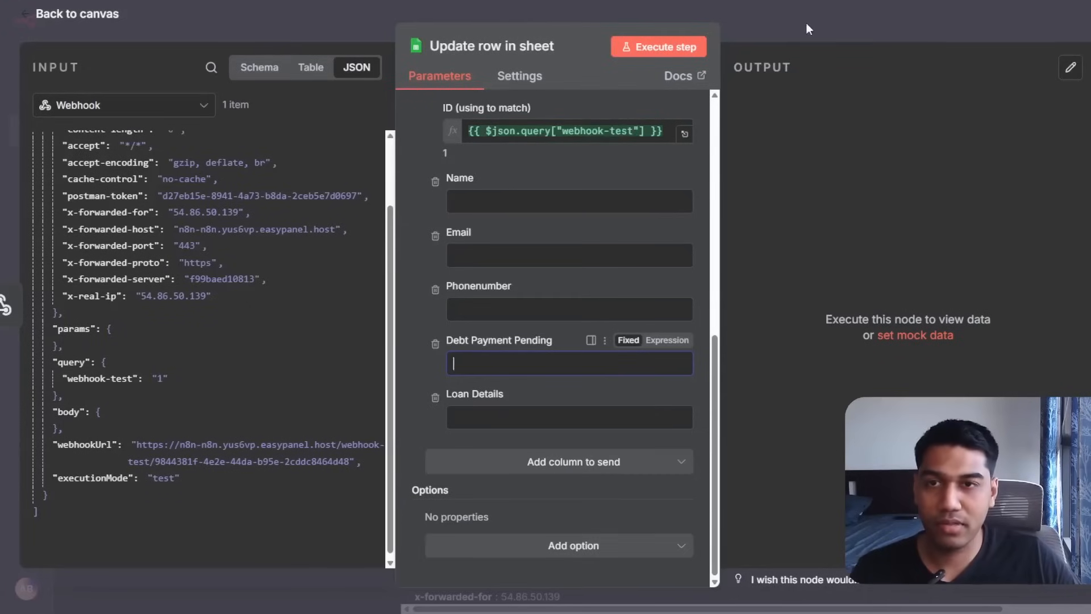
Set the n8n Webhook to listen for a test event, run the test, and read the 200 response.
left_click(806, 23)
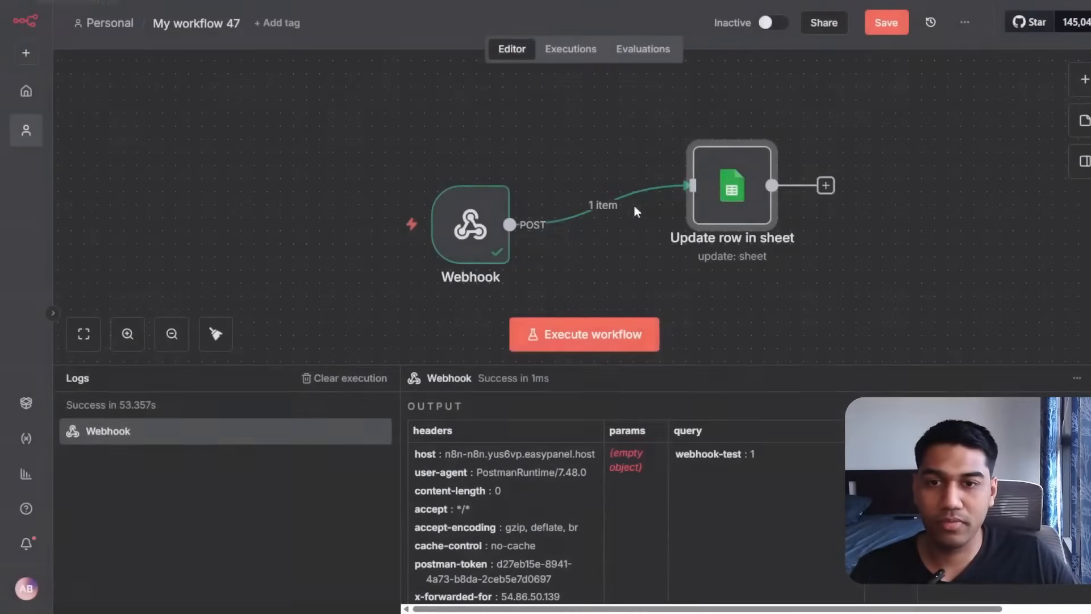
double_click(468, 225)
left_click(756, 46)
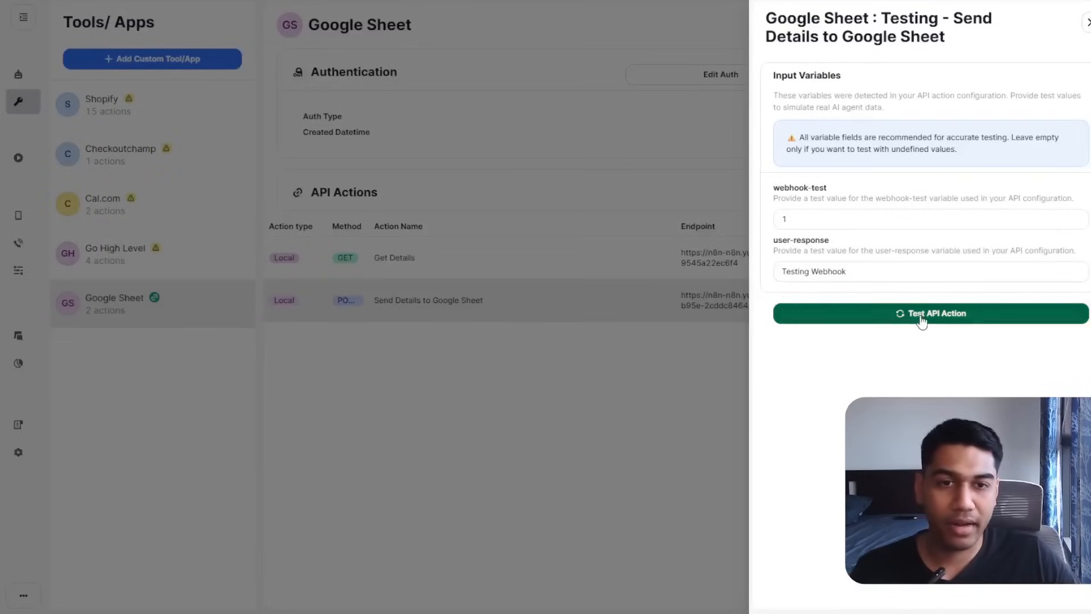
left_click(922, 319)
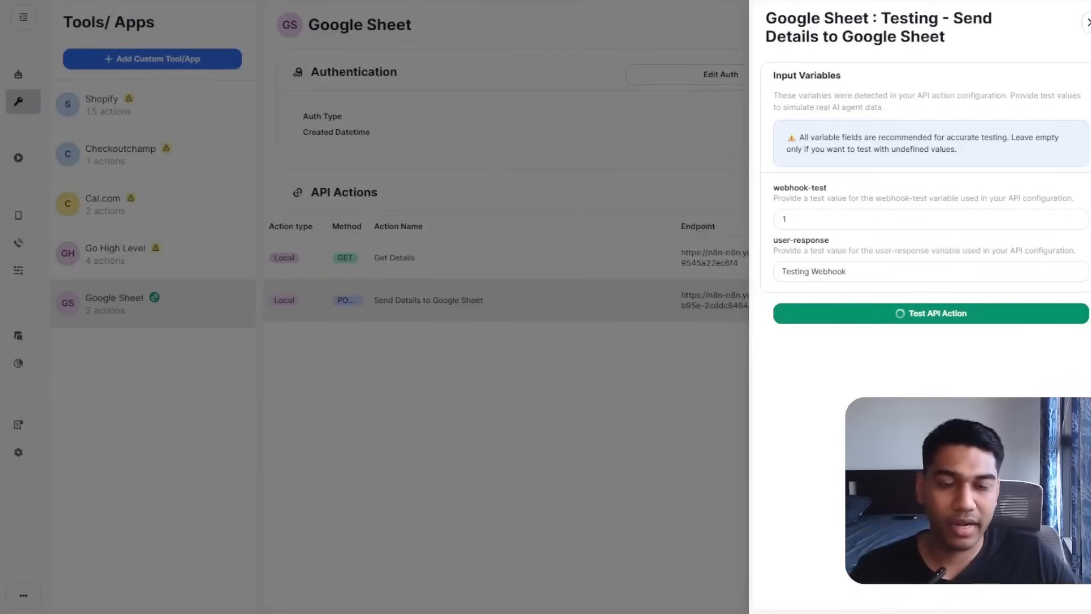
scroll(1005, 379, "down", 5)
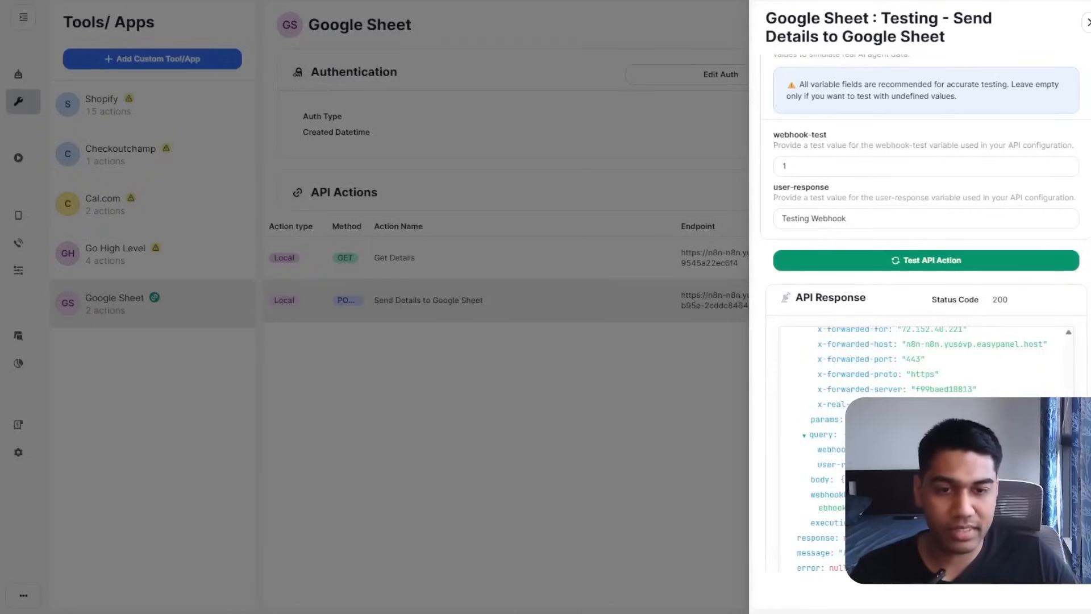
left_click_drag(831, 553, 943, 553)
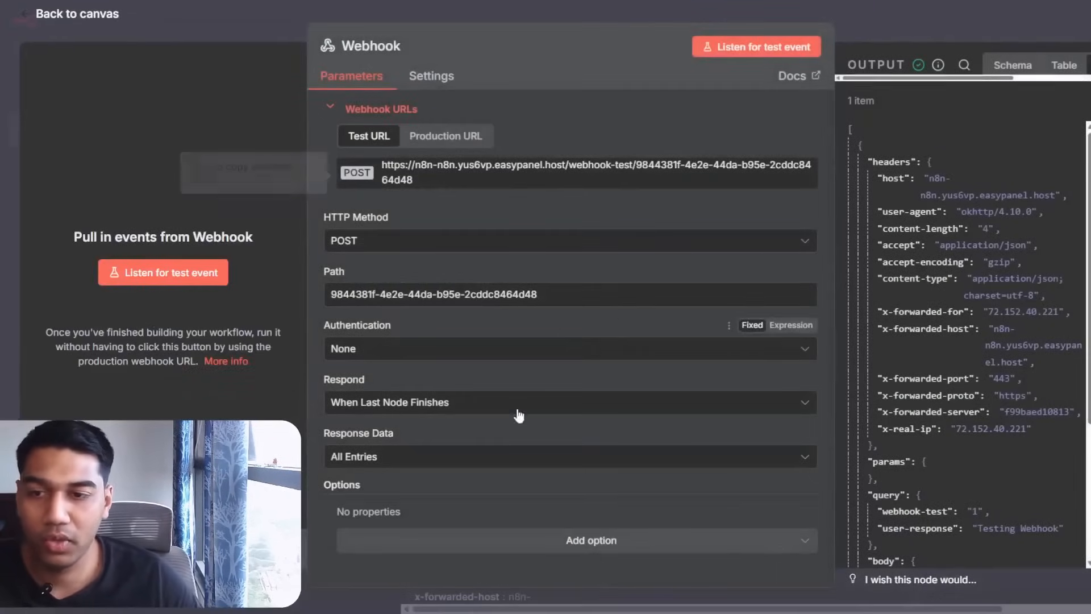
Confirm the Webhook node received webhook-test 1 and 'Testing Webhook', then return to the canvas.
scroll(1038, 324, "down", 4)
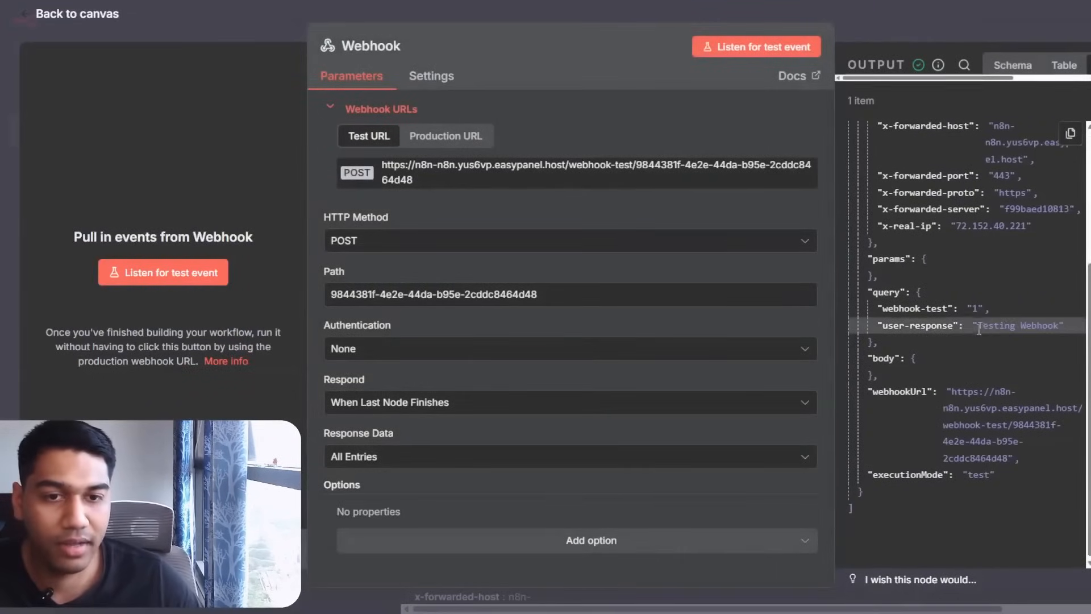
left_click_drag(975, 326, 1063, 326)
left_click(974, 307)
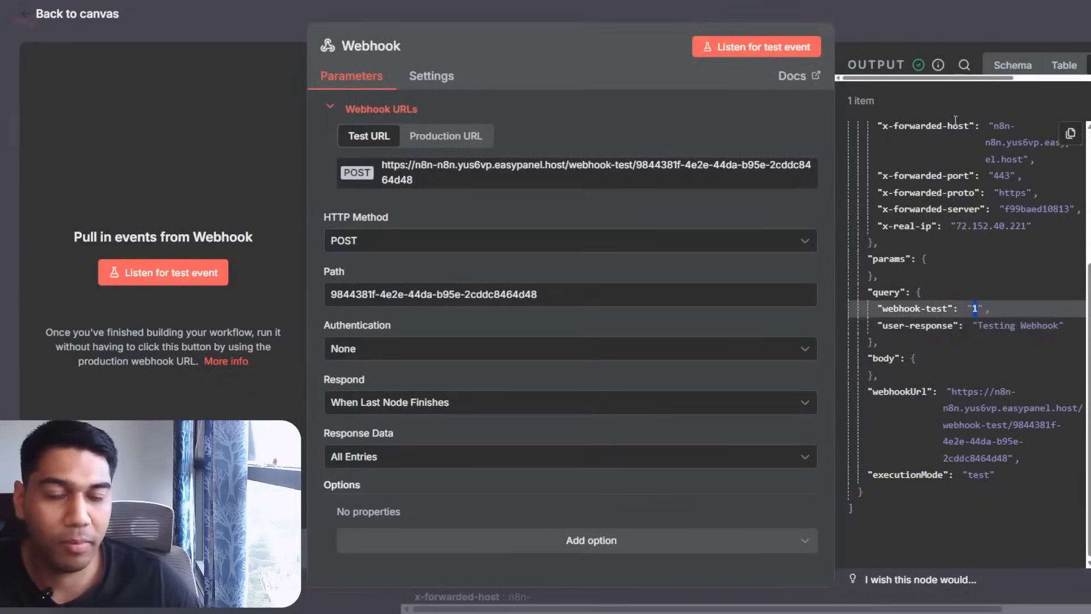
left_click(951, 15)
left_click_drag(826, 291, 652, 270)
Map user-response into Debt Payment Pending in Update row in sheet and execute the step.
left_click(523, 165)
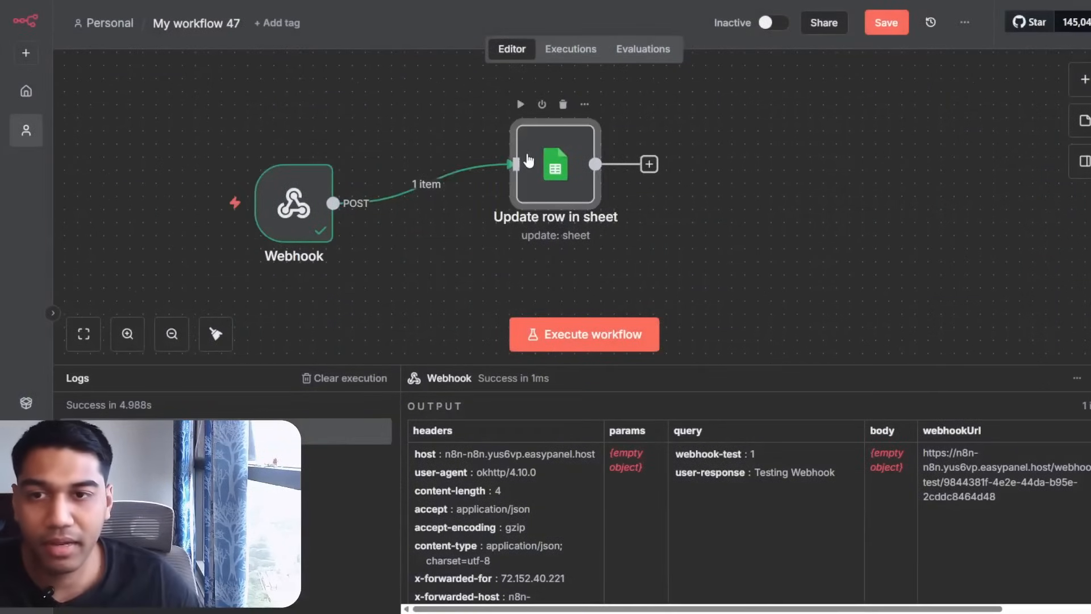
double_click(554, 192)
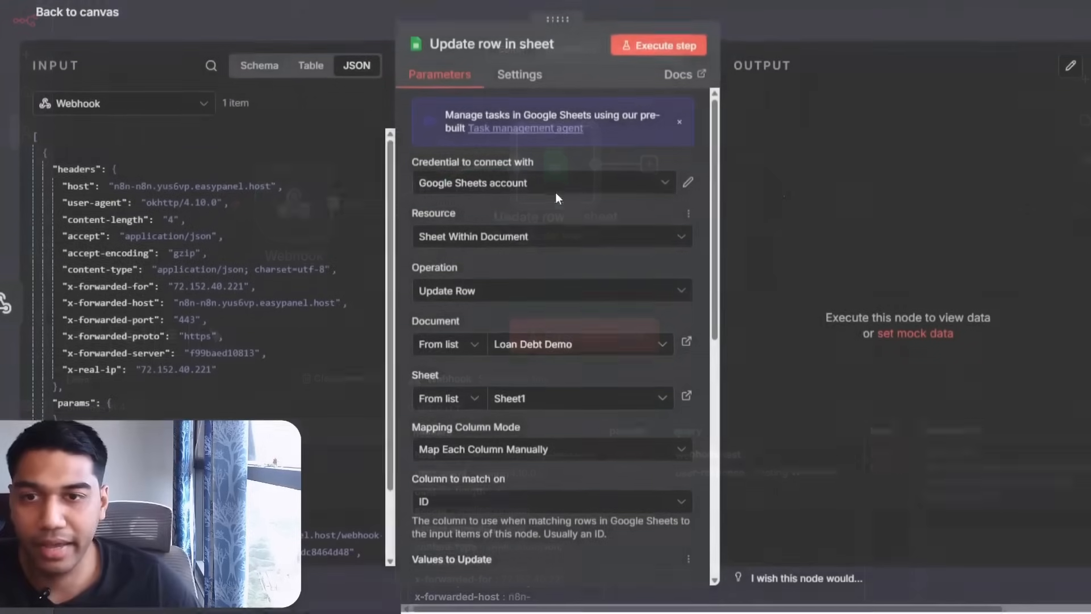
scroll(555, 192, "down", 3)
scroll(578, 330, "down", 5)
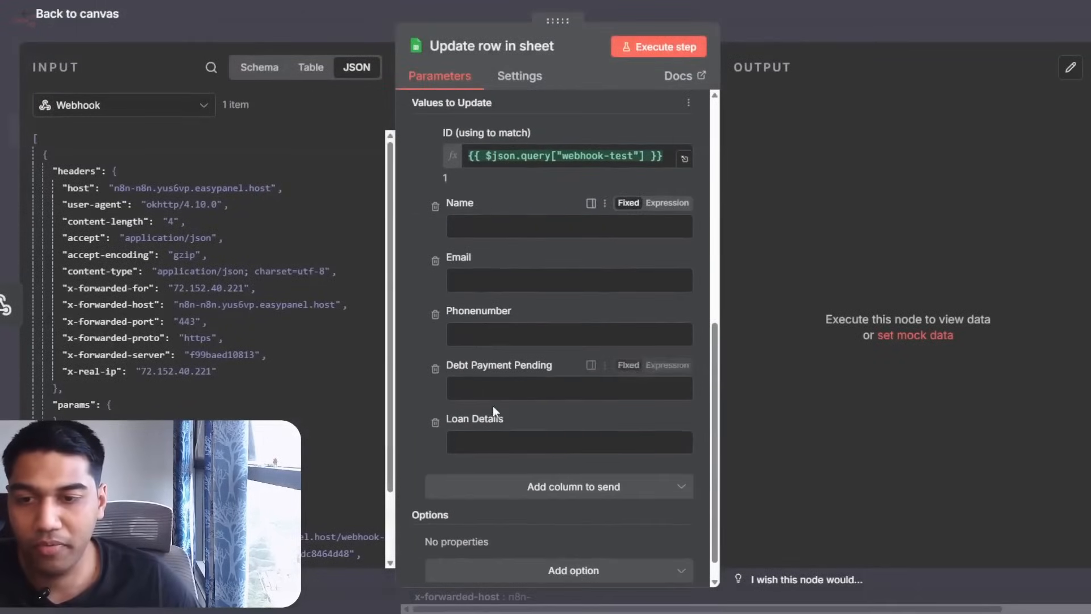
scroll(73, 323, "down", 3)
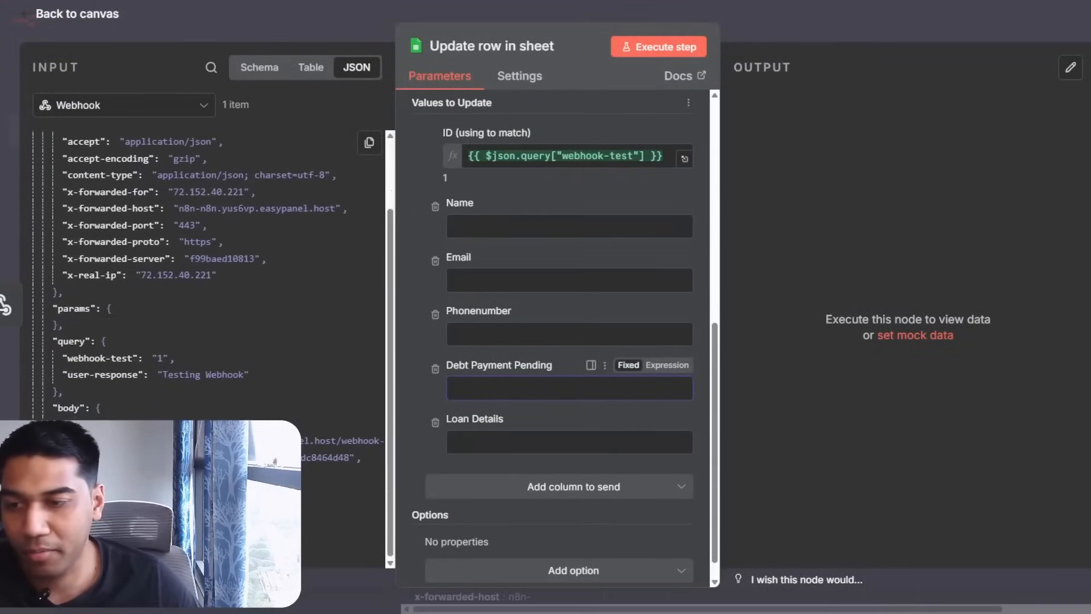
left_click_drag(102, 374, 485, 389)
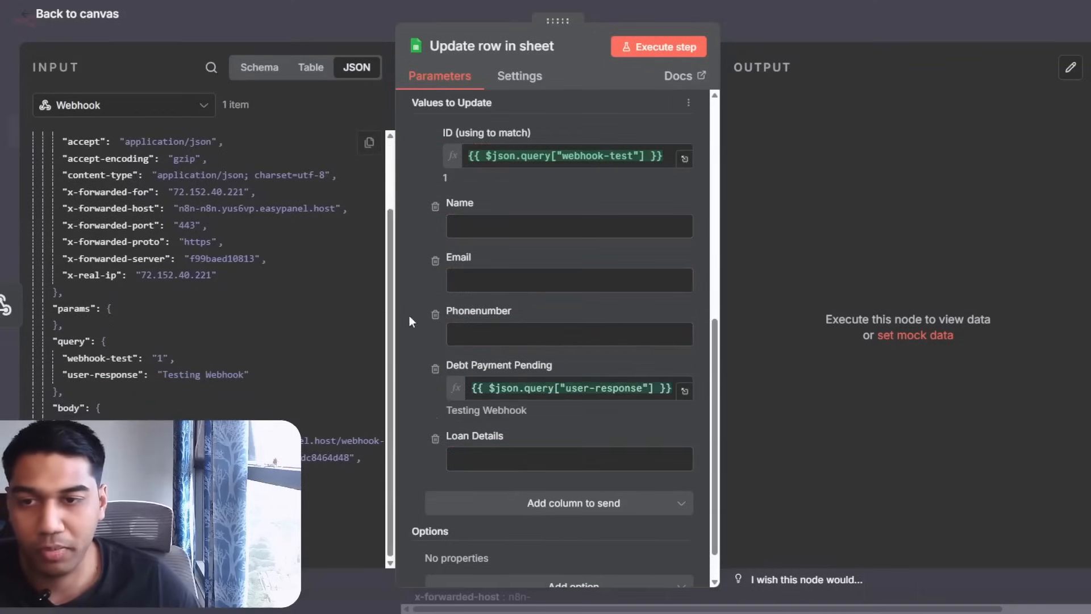
left_click(641, 46)
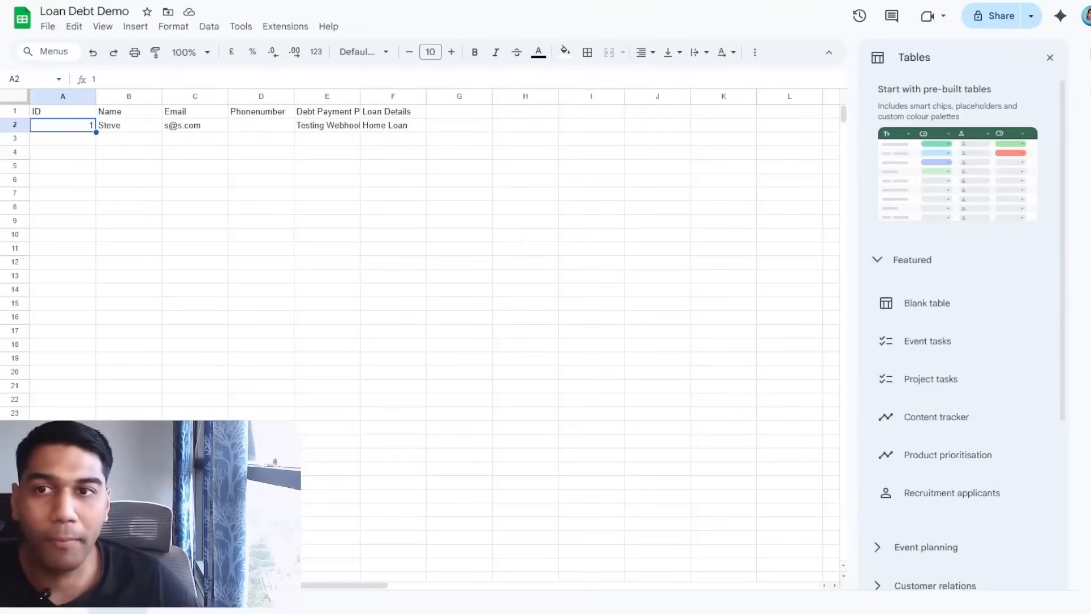
Widen column E and change row 2's Debt Payment Pending to 1000.
left_click(335, 166)
left_click(328, 125)
left_click_drag(360, 96, 419, 95)
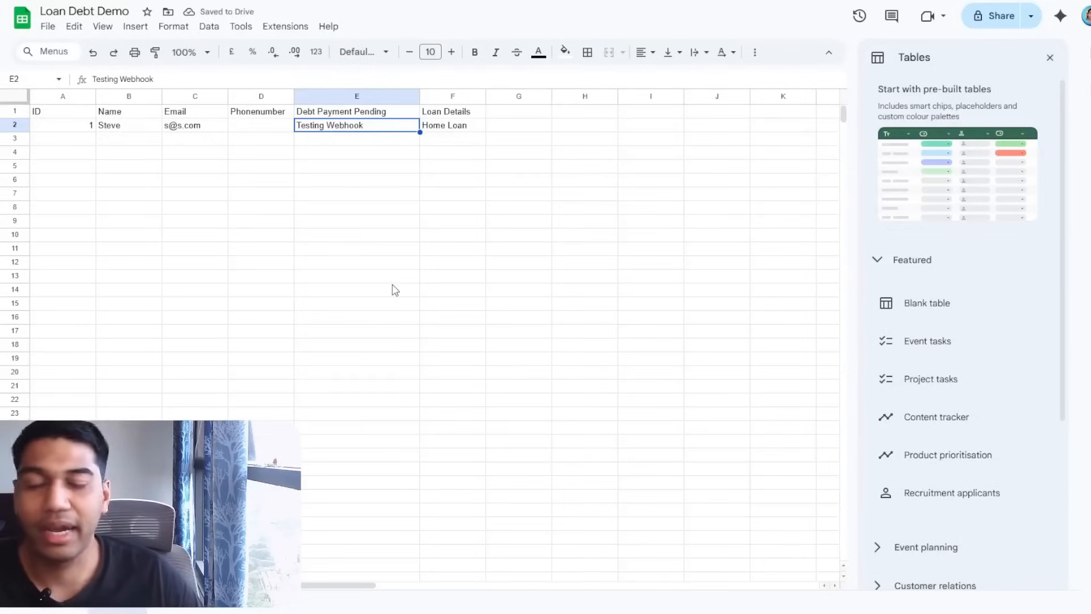
type("1000")
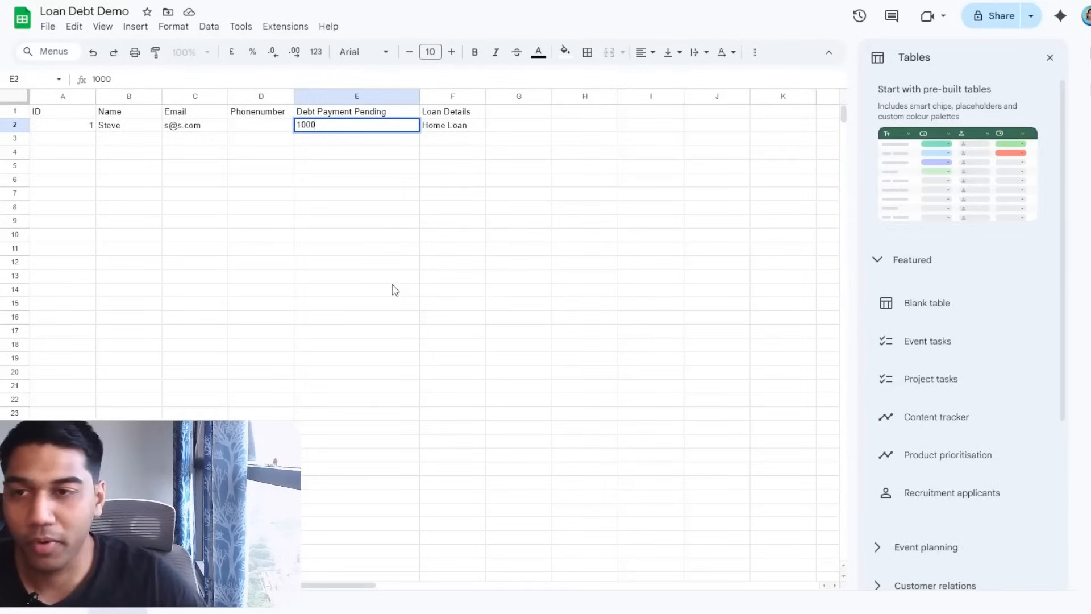
Add the header 'Call Response' in cell G1.
double_click(544, 112)
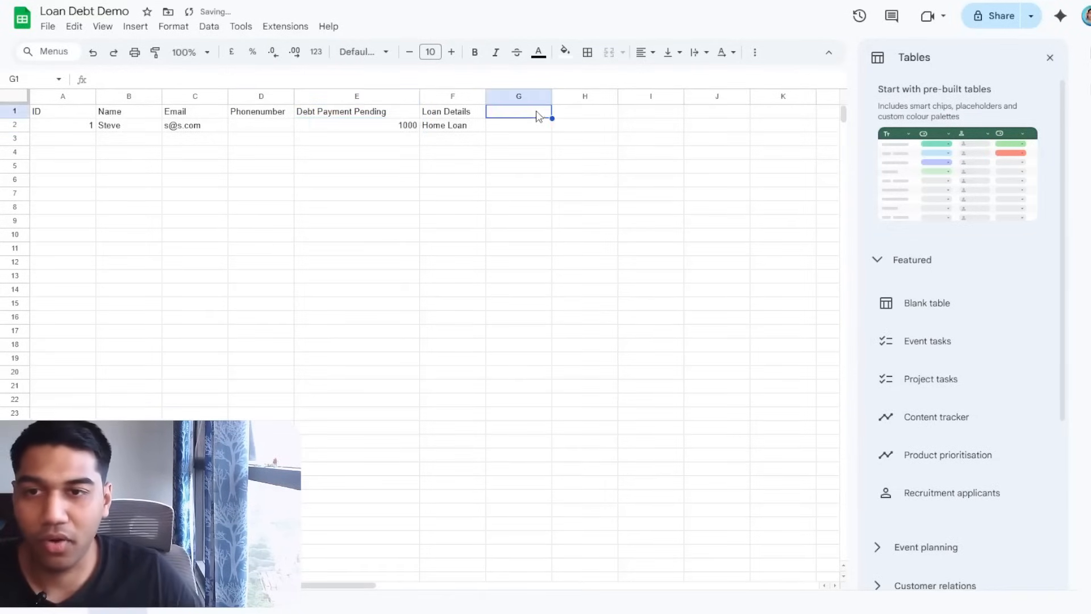
type("Call Re")
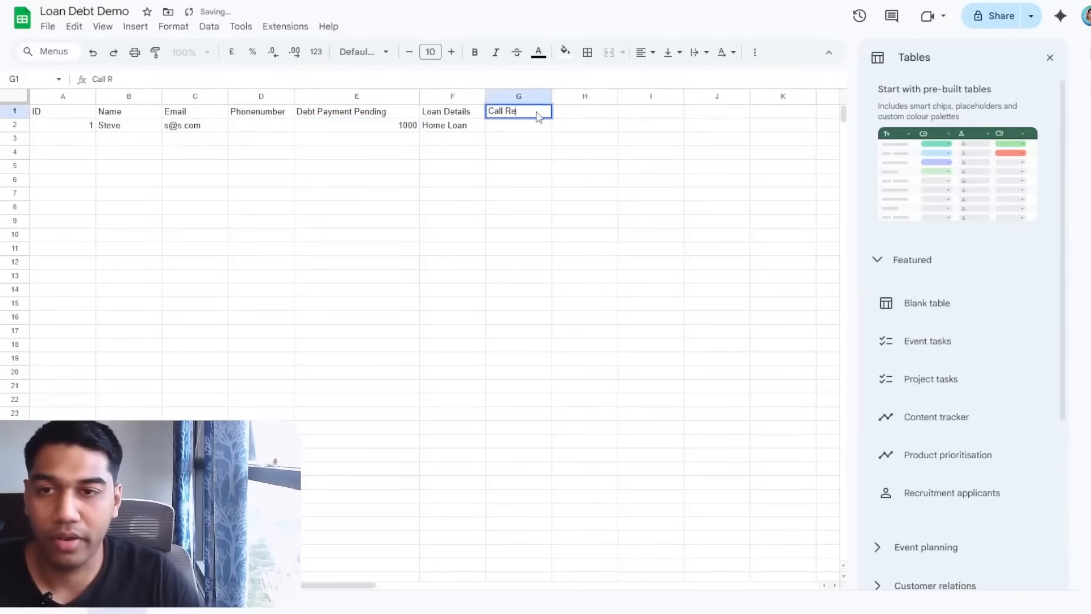
type("sponse")
left_click(586, 200)
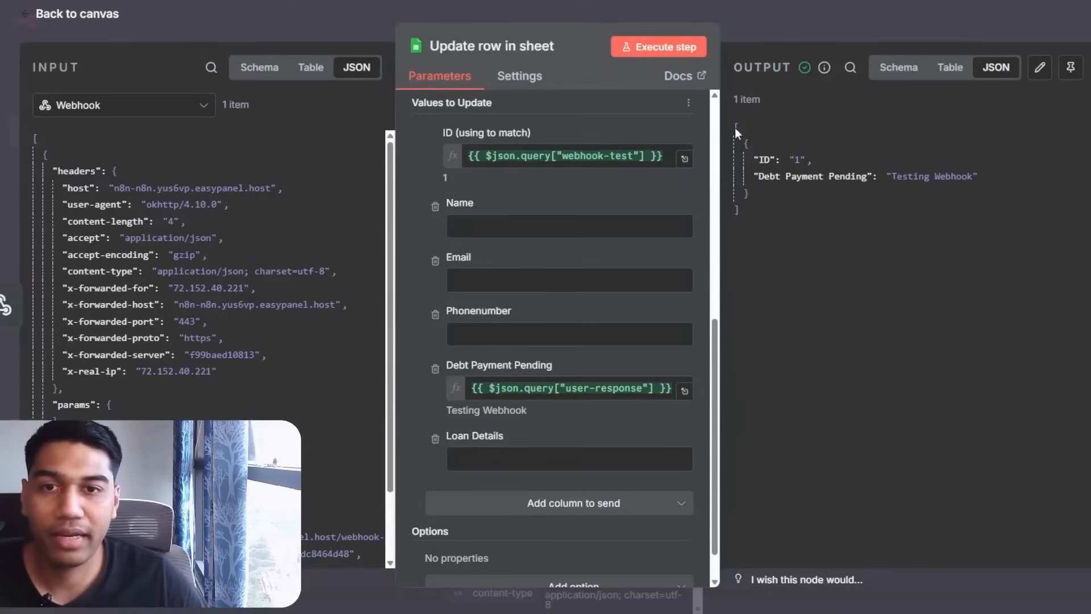
Move the mapping from Debt Payment Pending to Call Response, using the user-response value.
scroll(680, 186, "up", 5)
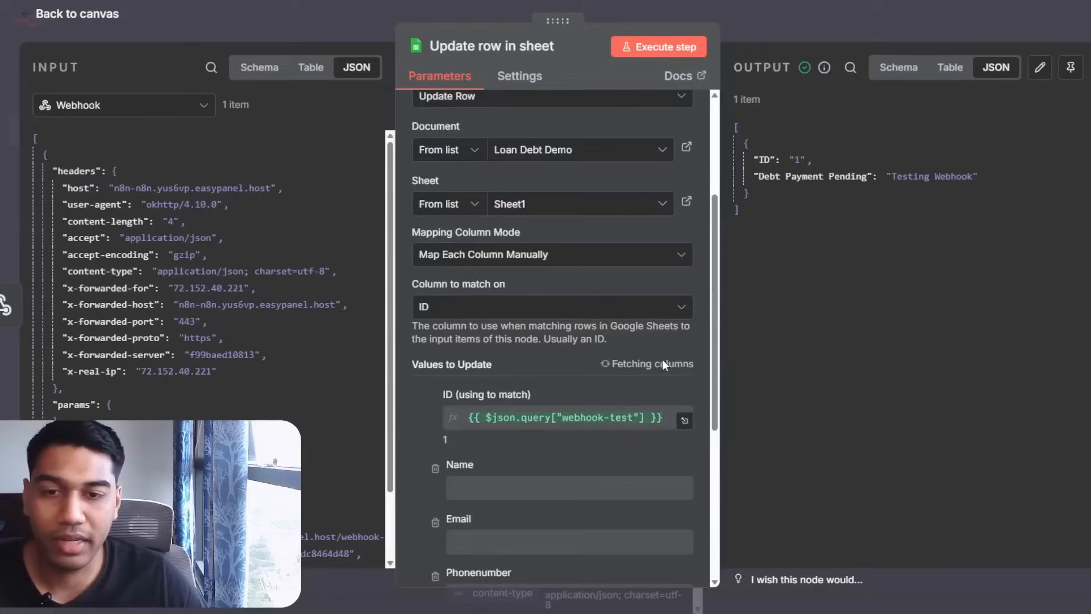
scroll(662, 364, "down", 6)
triple_click(605, 323)
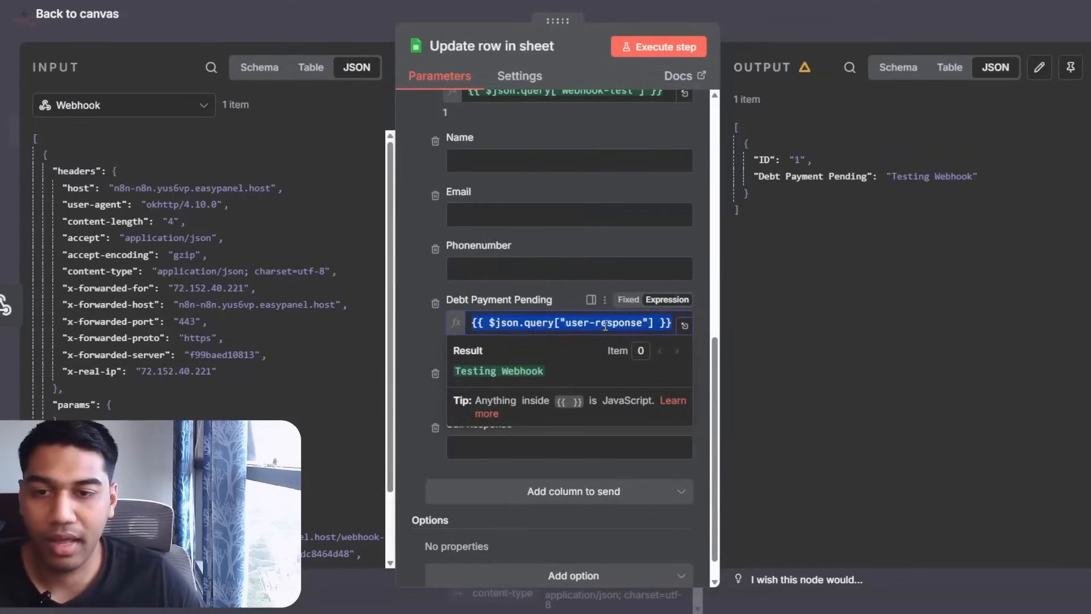
key("ctrl+x")
left_click(514, 446)
key("ctrl+v")
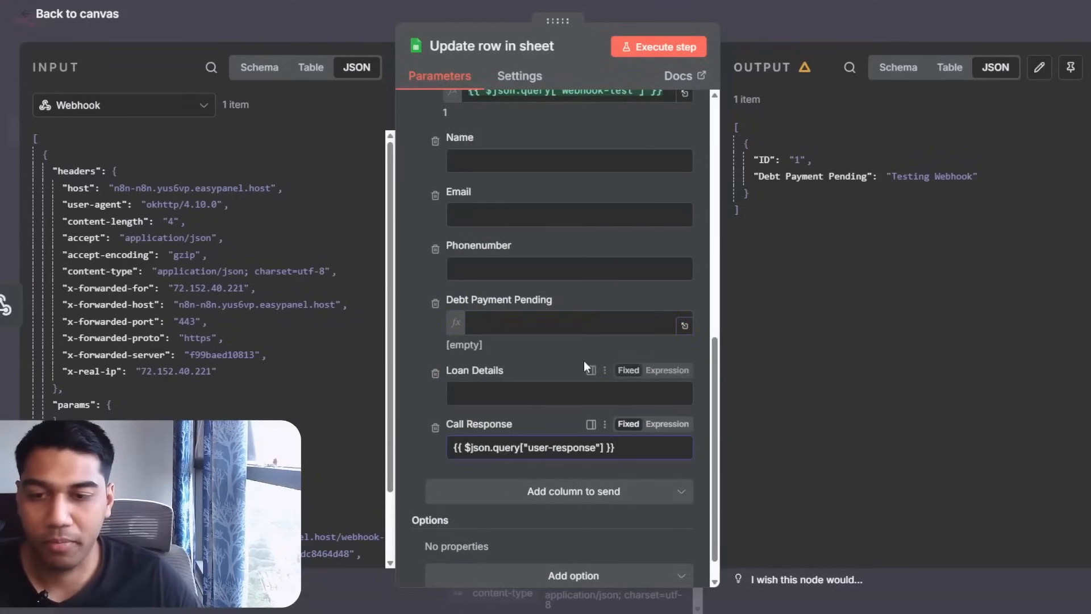
triple_click(629, 453)
type("\\")
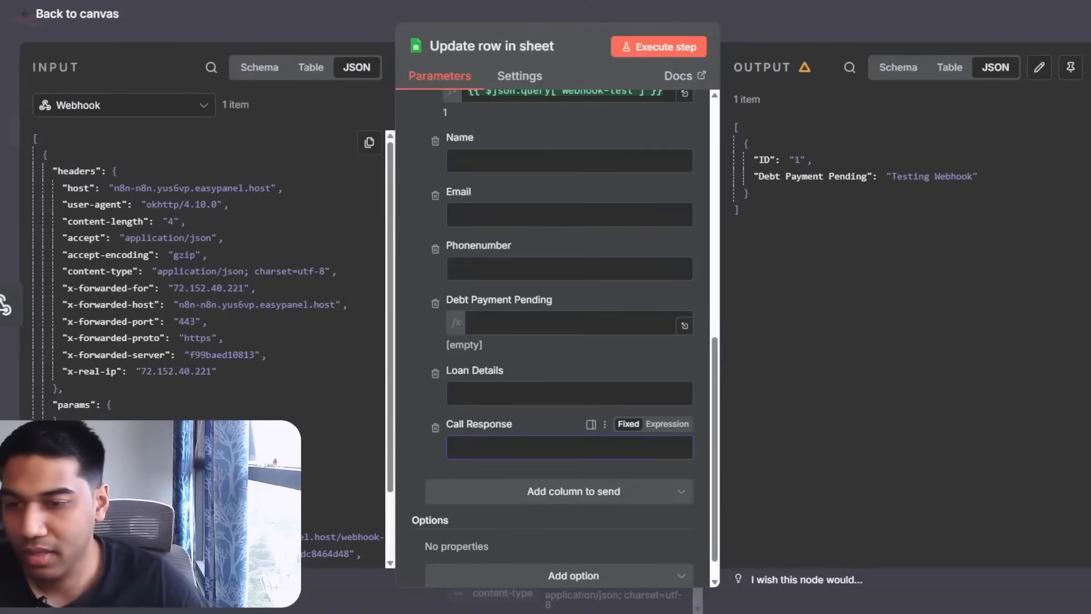
left_click_drag(341, 471, 455, 447)
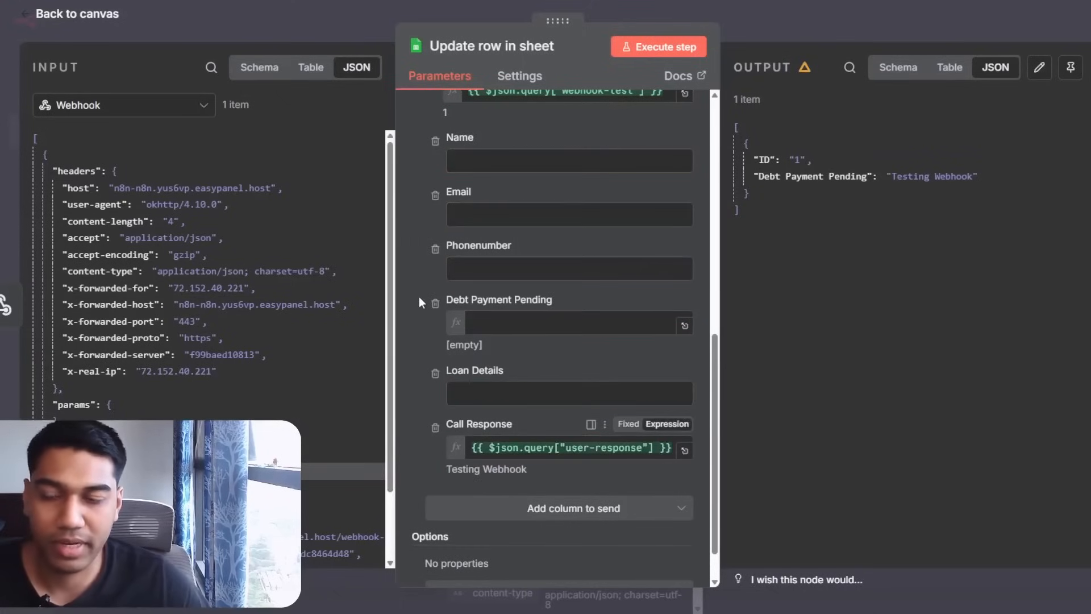
Remove the Debt Payment Pending, Phonenumber, Email, Name and Loan Details column mappings.
left_click(435, 303)
left_click(435, 273)
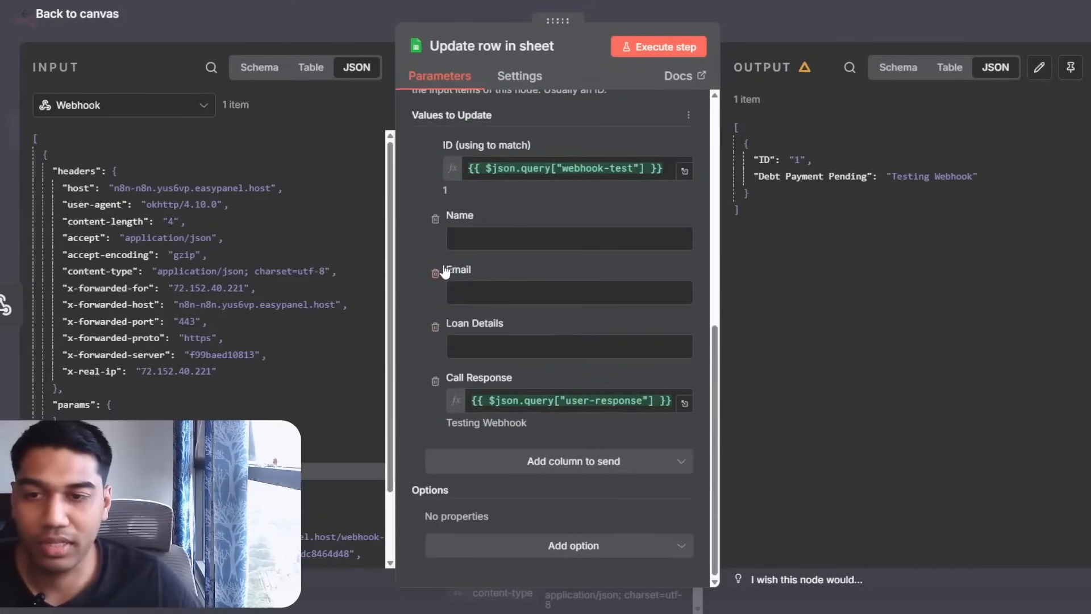
left_click(438, 273)
left_click(438, 272)
left_click(436, 329)
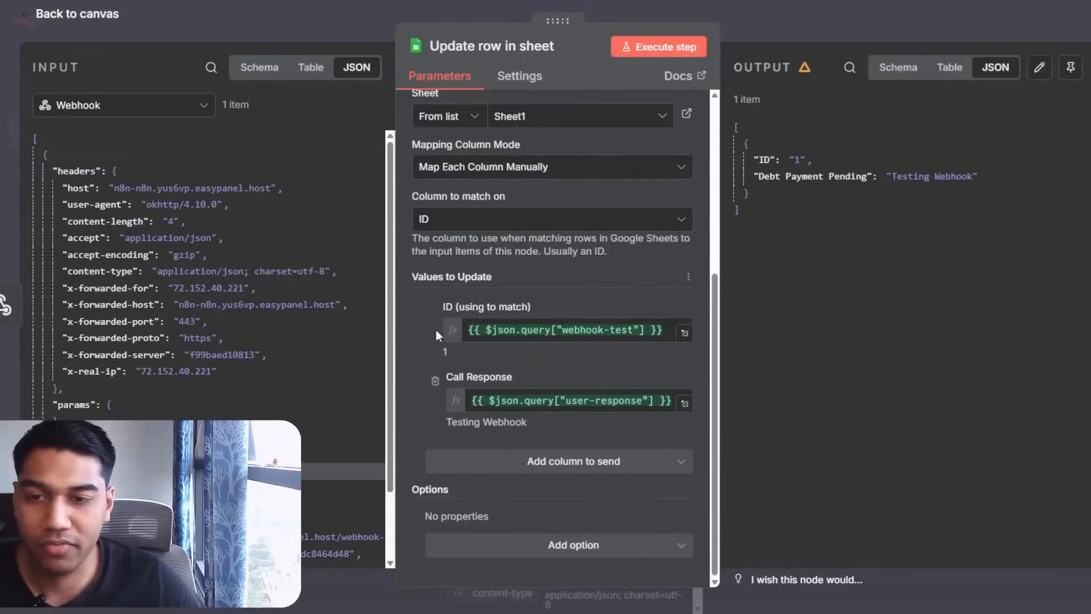
Save the workflow and rename it 'Sending Details for Loan'.
left_click(878, 19)
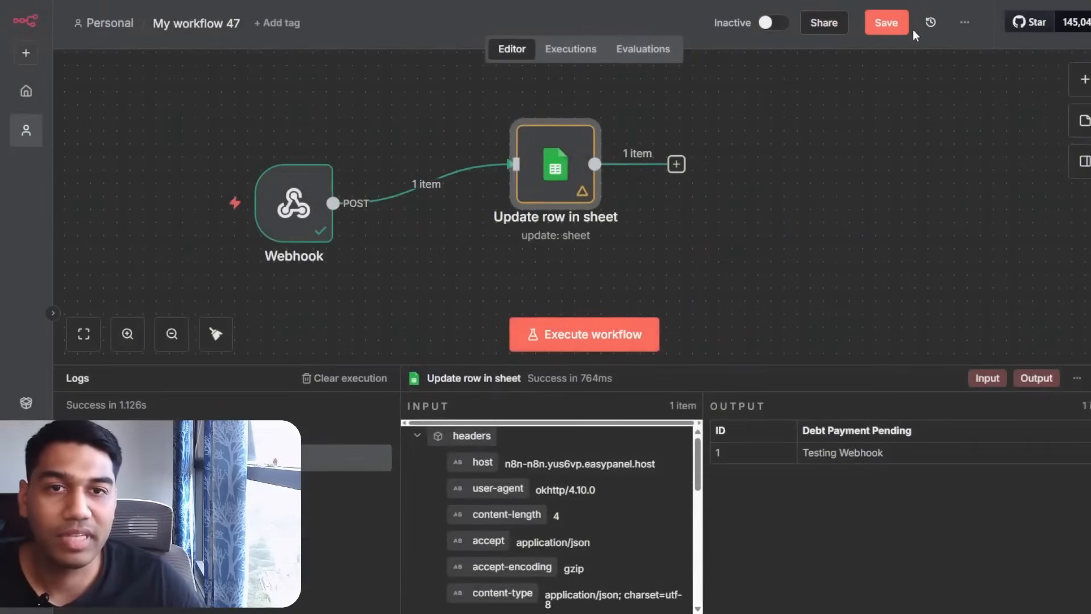
left_click(875, 23)
left_click(221, 23)
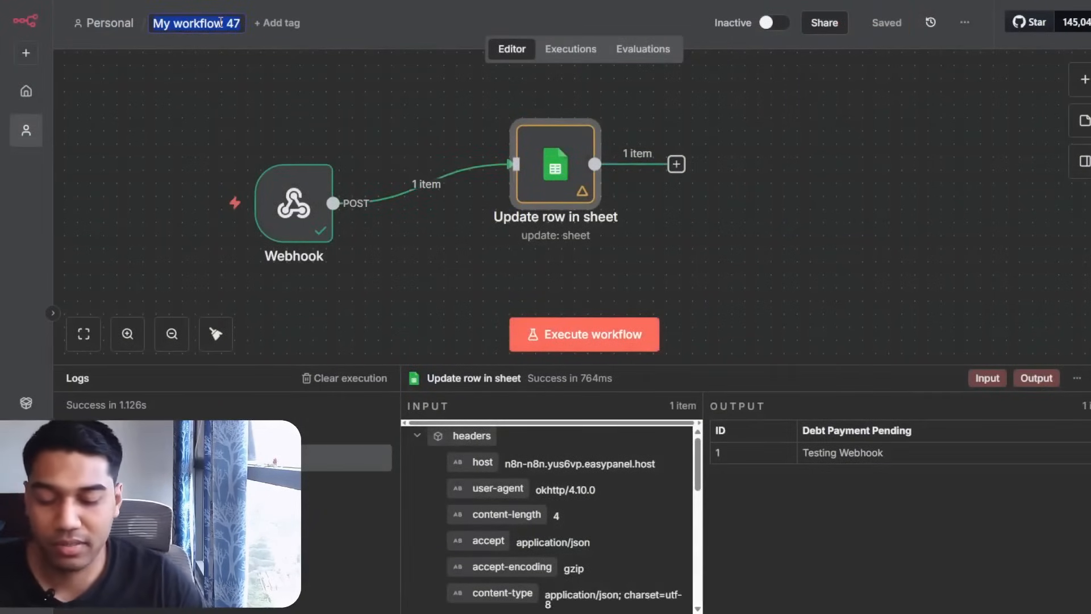
type("Sending Deta")
type("ils for Loan")
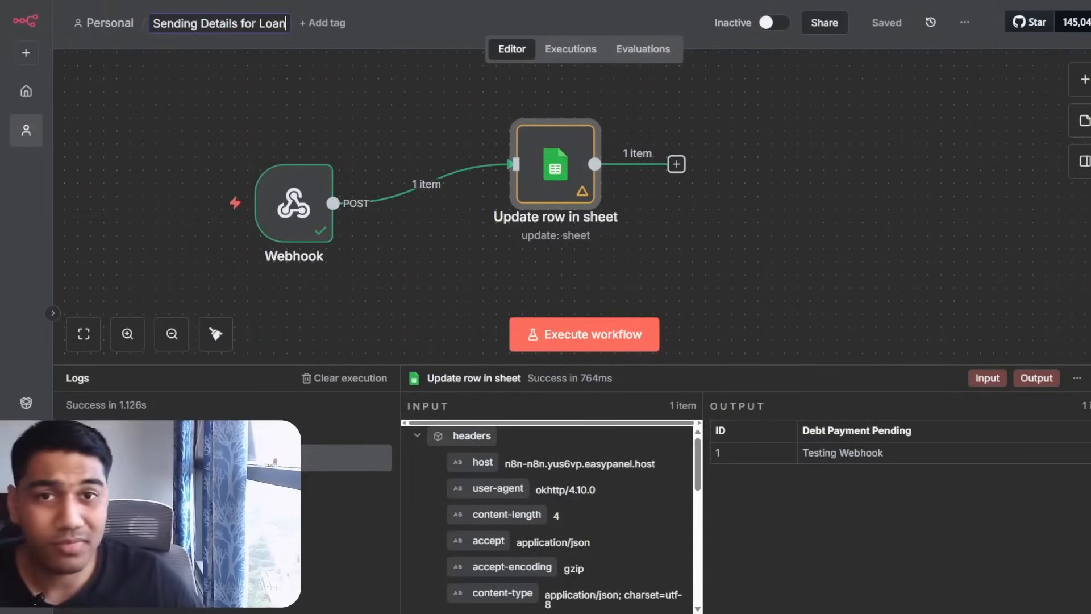
left_click(888, 170)
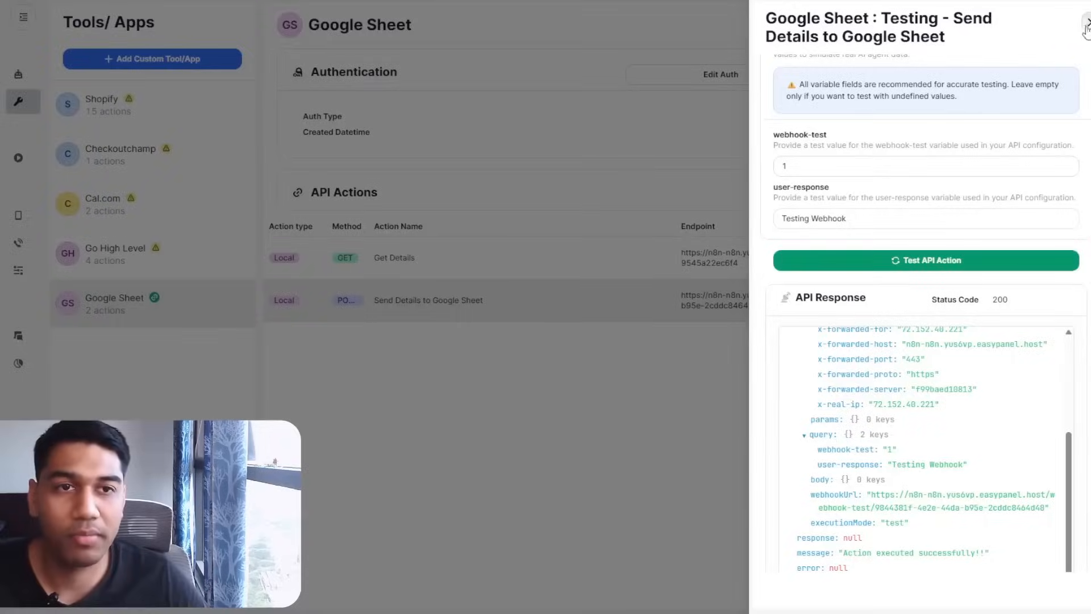
Return to the agent canvas and open the Tools Action node's function settings.
left_click(1088, 22)
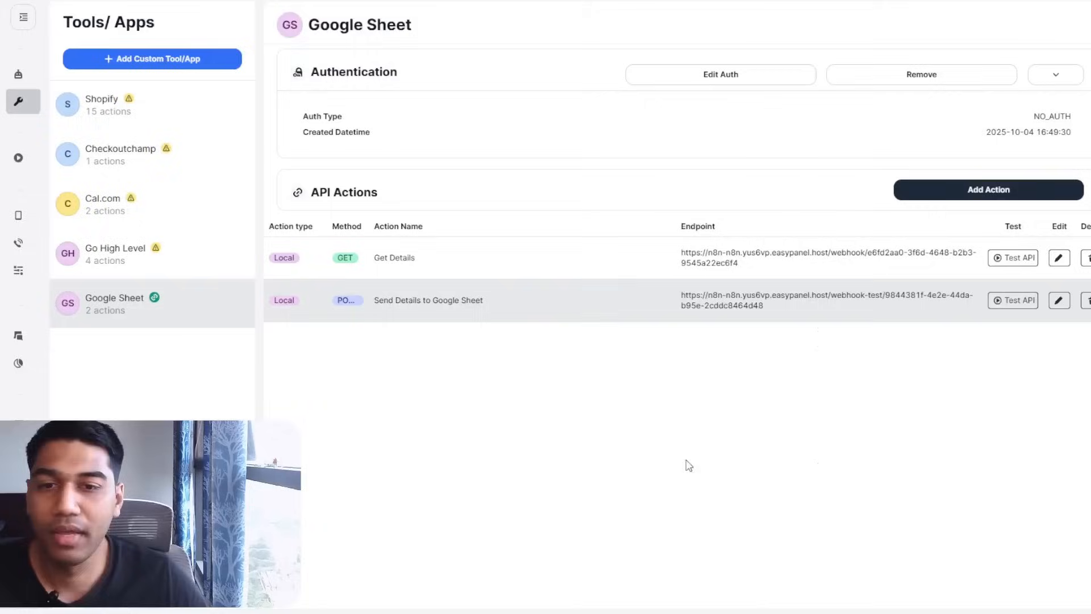
left_click(18, 74)
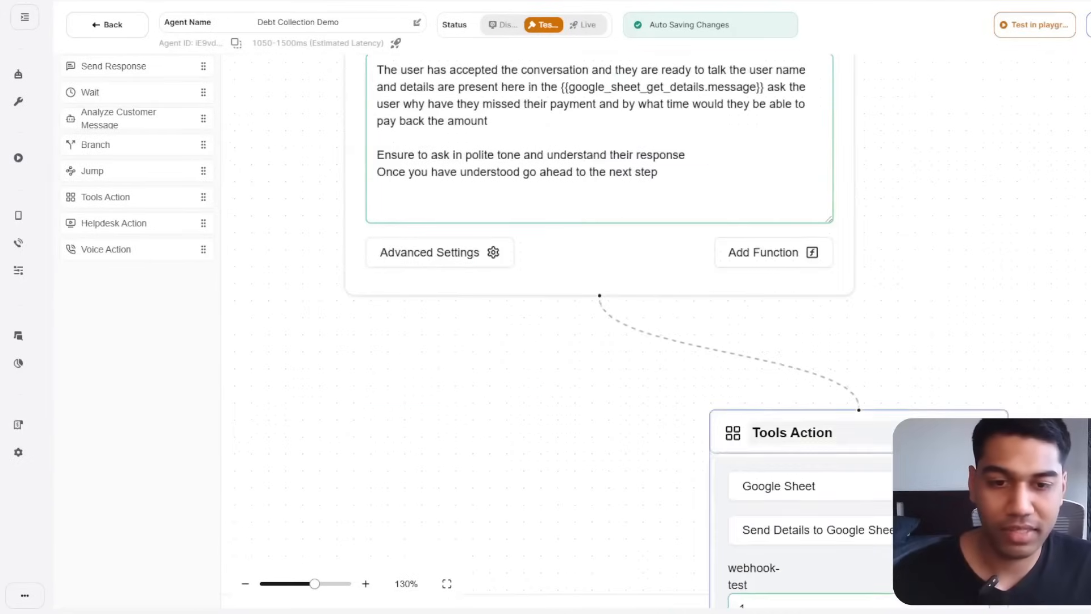
left_click_drag(912, 444, 819, 352)
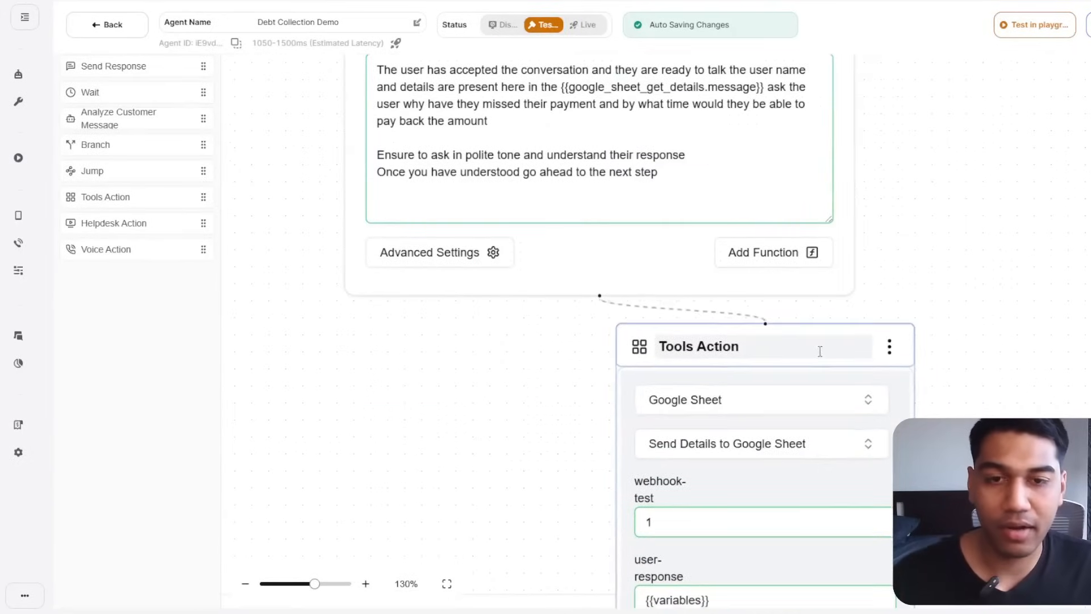
left_click(807, 254)
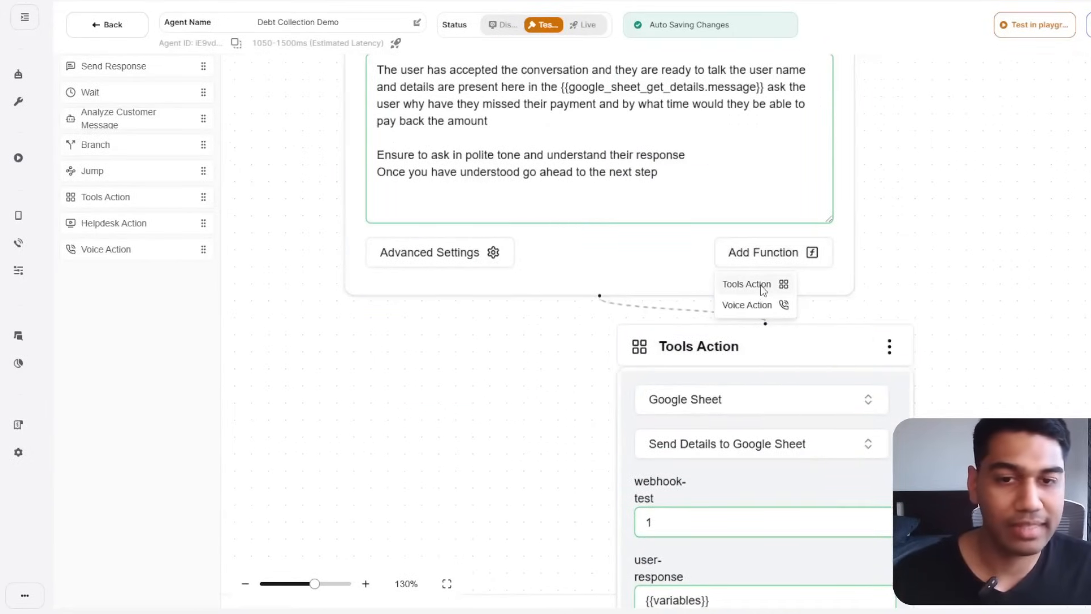
scroll(1003, 231, "down", 2)
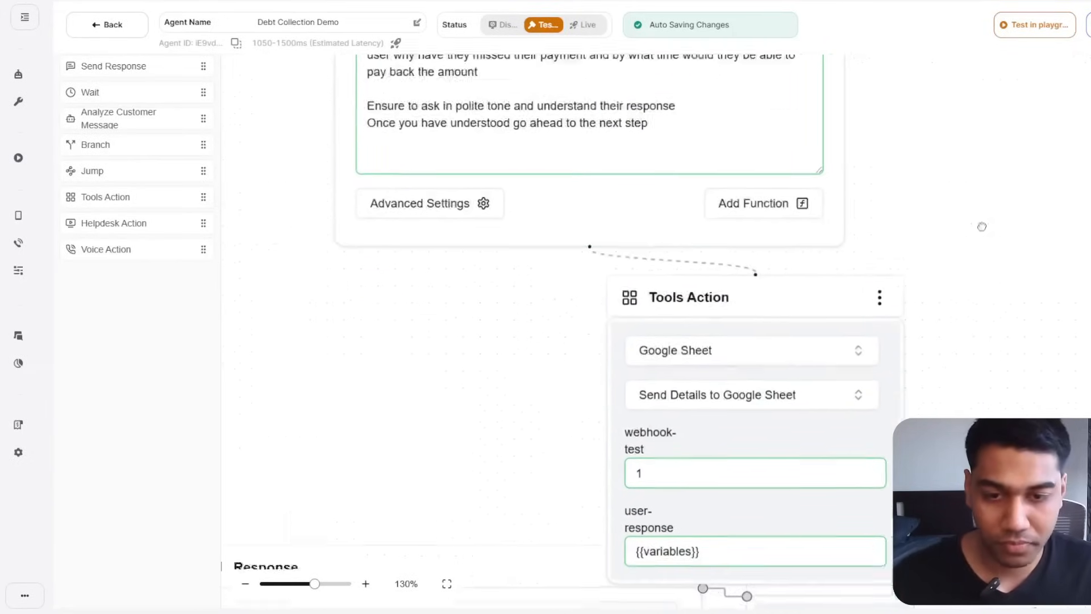
Clear the user-response field's {{variables}} placeholder and start a new {{ variable.
left_click(760, 499)
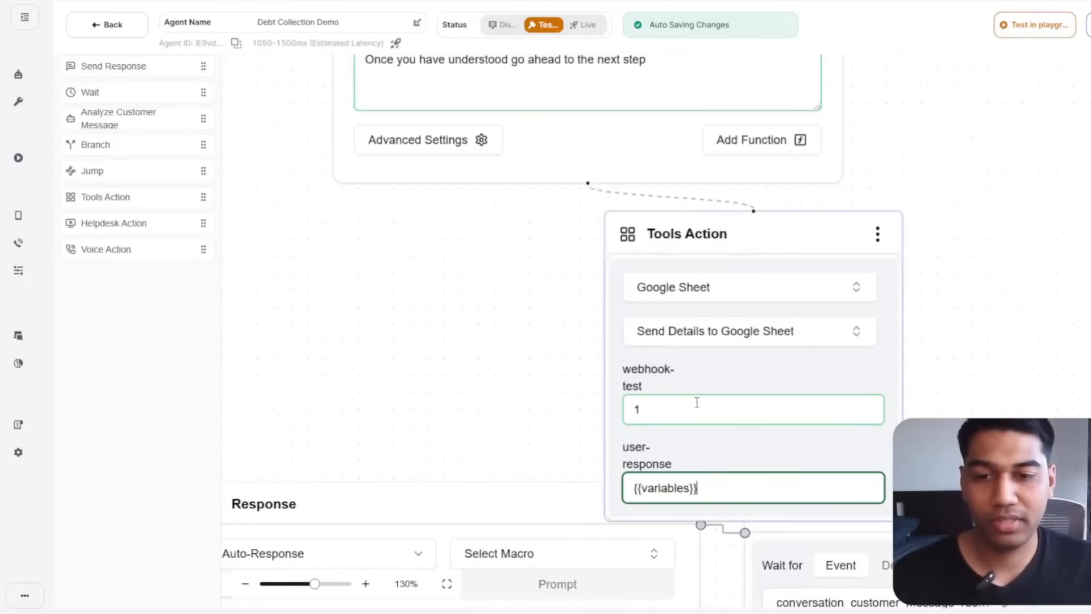
key("ctrl+a")
key("BackSpace")
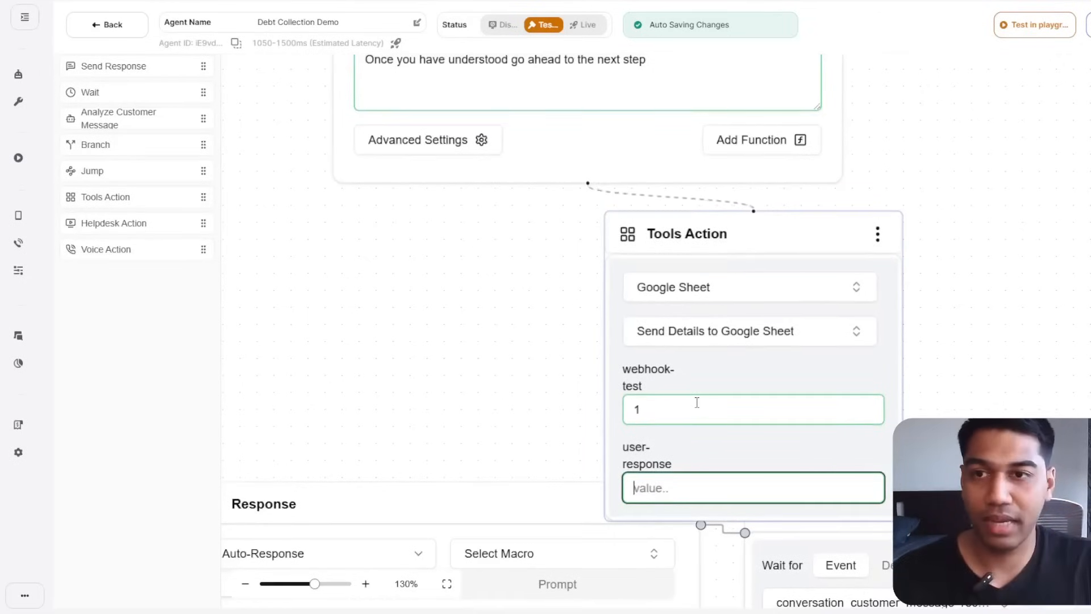
type("{{")
key("Down")
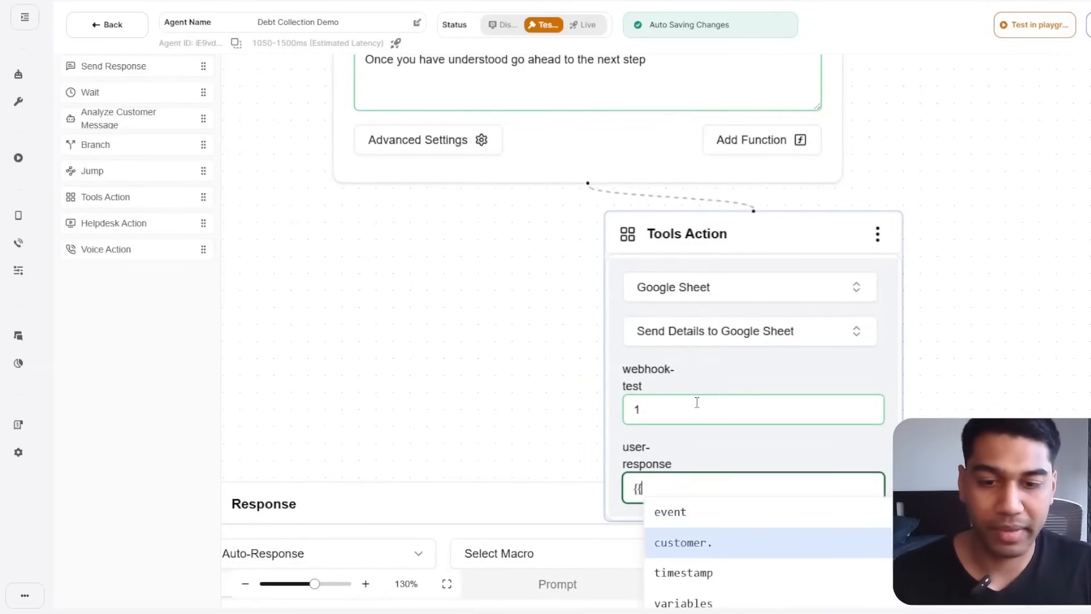
key("Return")
key("ctrl+a")
key("BackSpace")
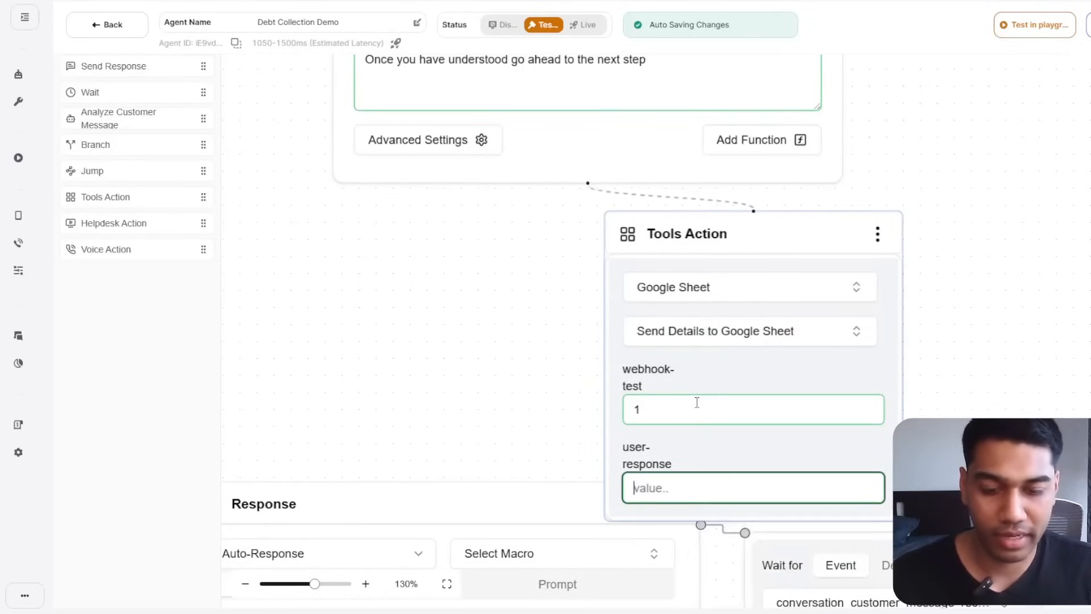
type("{{")
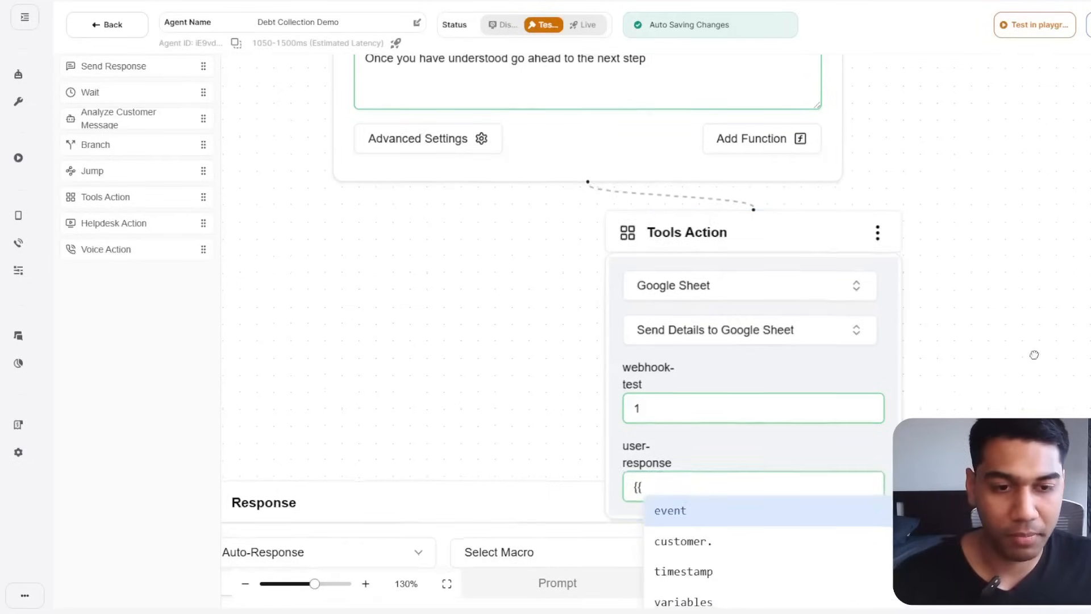
scroll(778, 393, "down", 4)
left_click(701, 251)
key("ctrl+a")
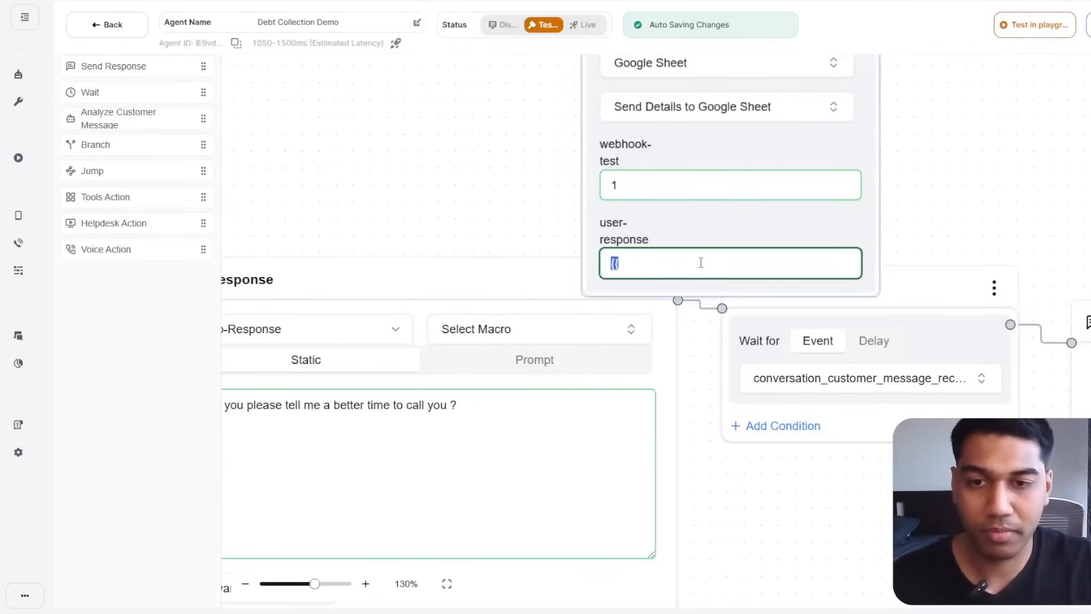
type("{{")
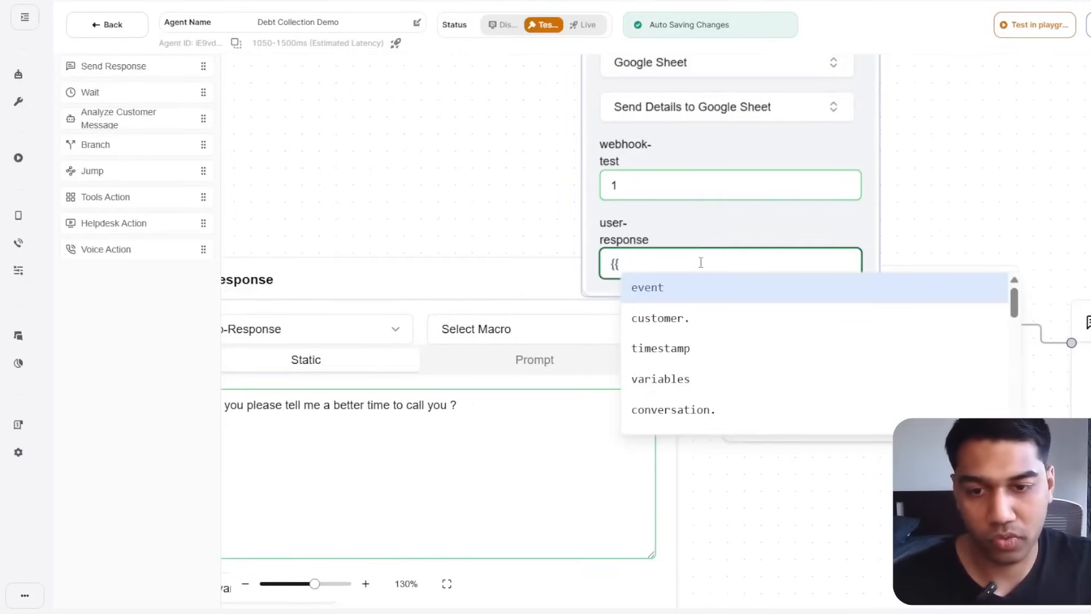
Insert conversation.latest_message into user-response from the variable suggestions.
left_click(784, 403)
scroll(744, 359, "down", 5)
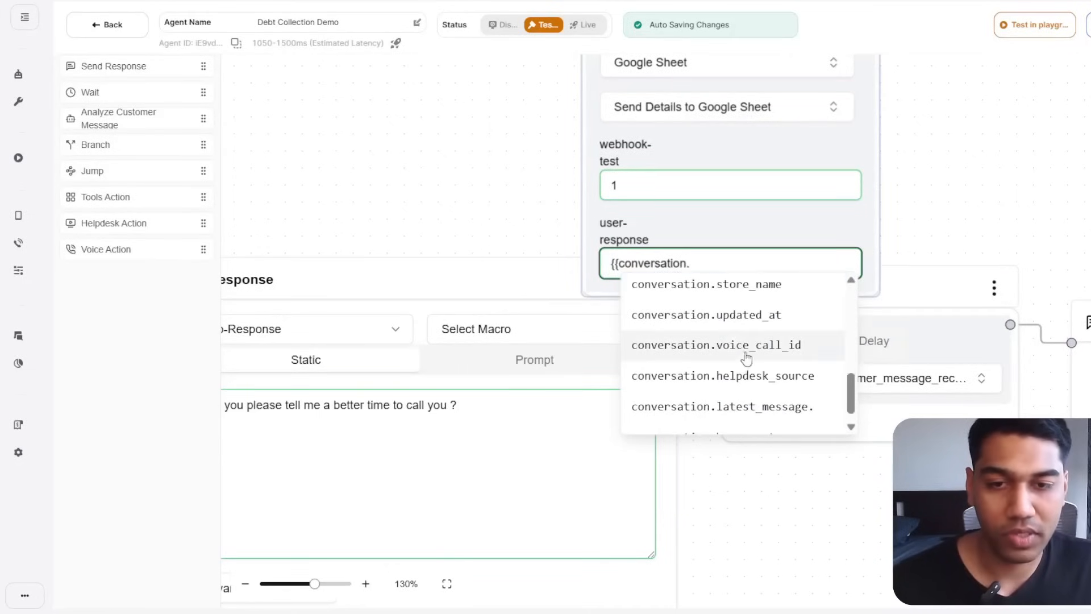
scroll(745, 359, "up", 1)
scroll(746, 358, "down", 2)
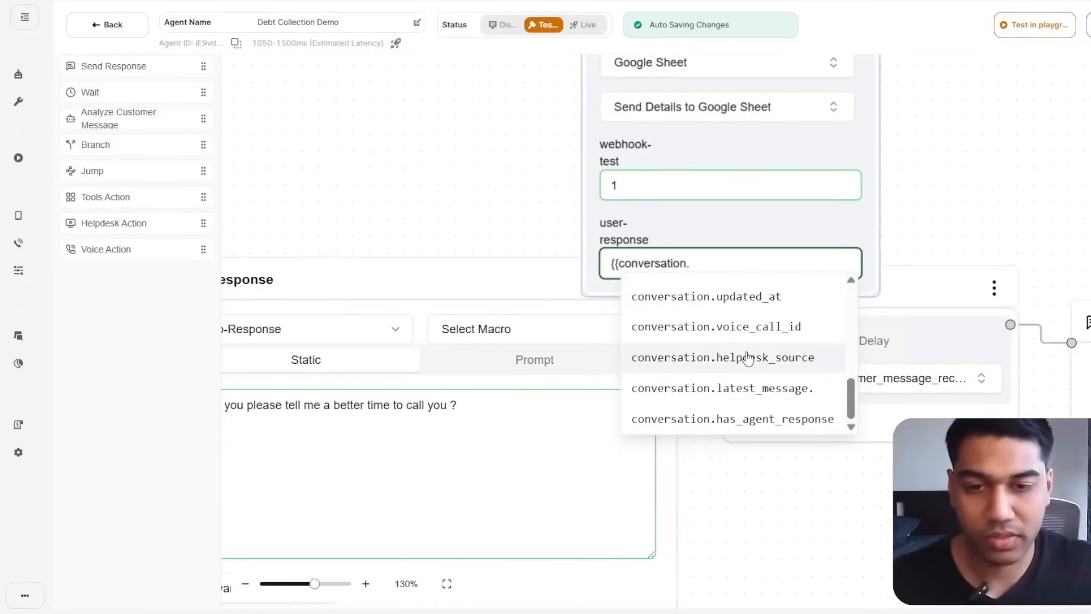
left_click(785, 386)
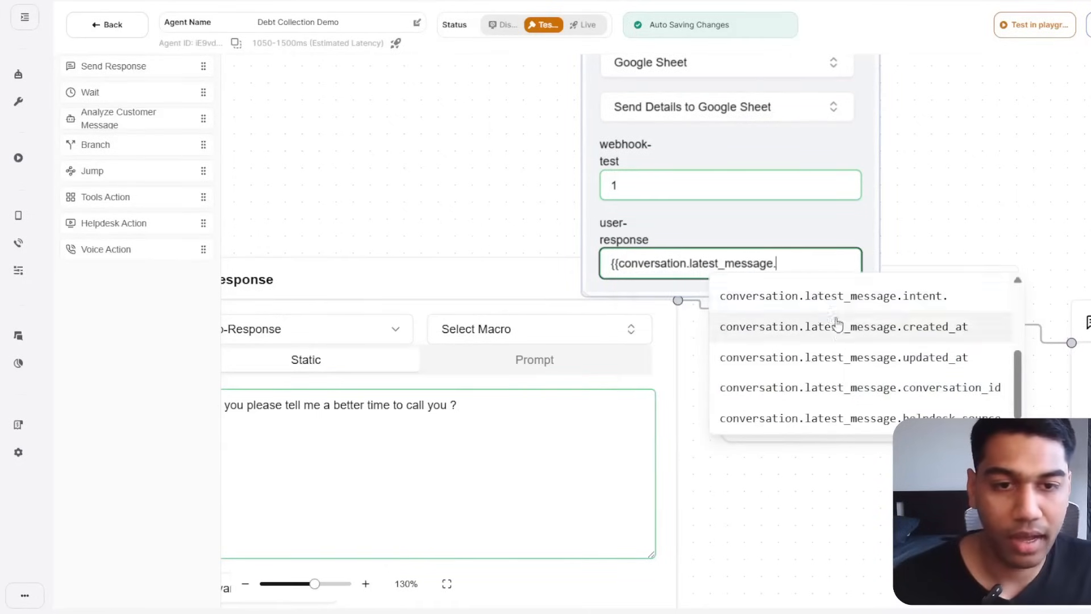
key("BackSpace")
type("}}")
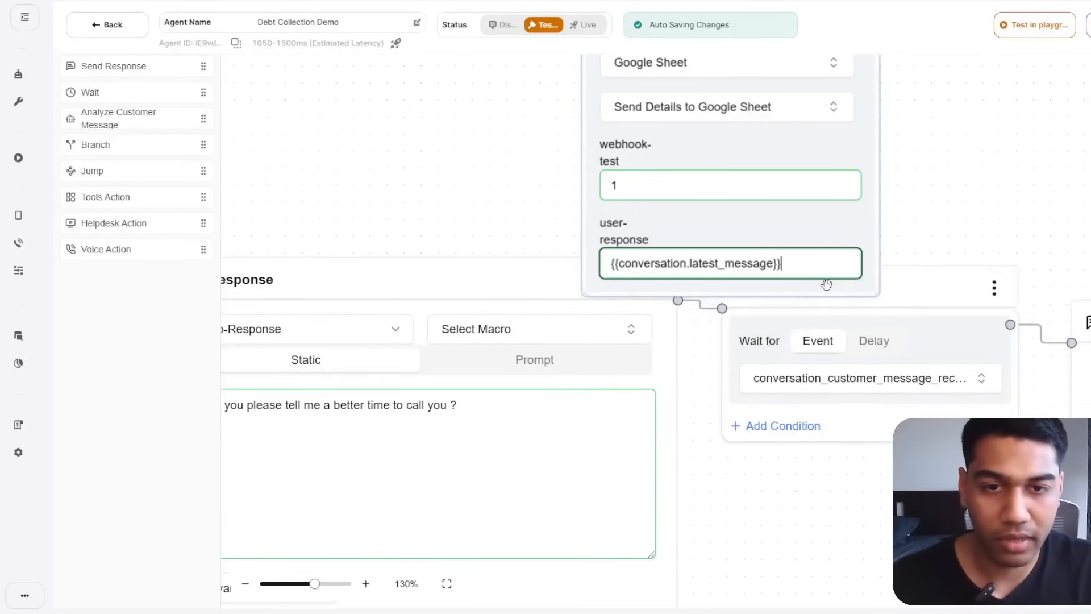
key("BackSpace")
key("BackSpace")
type("./")
key("BackSpace")
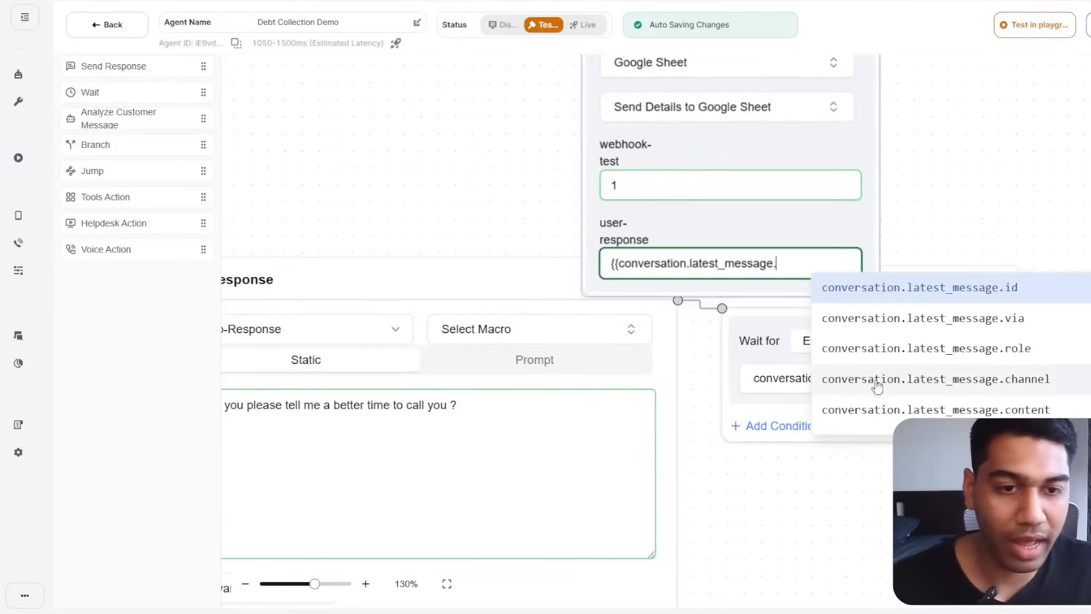
scroll(957, 356, "down", 3)
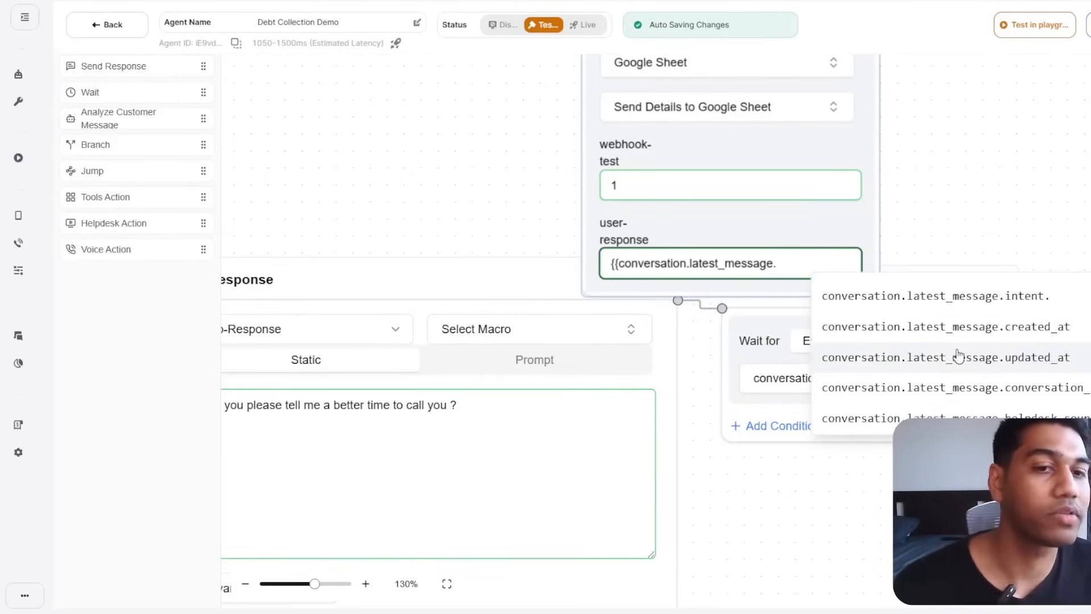
scroll(959, 355, "up", 3)
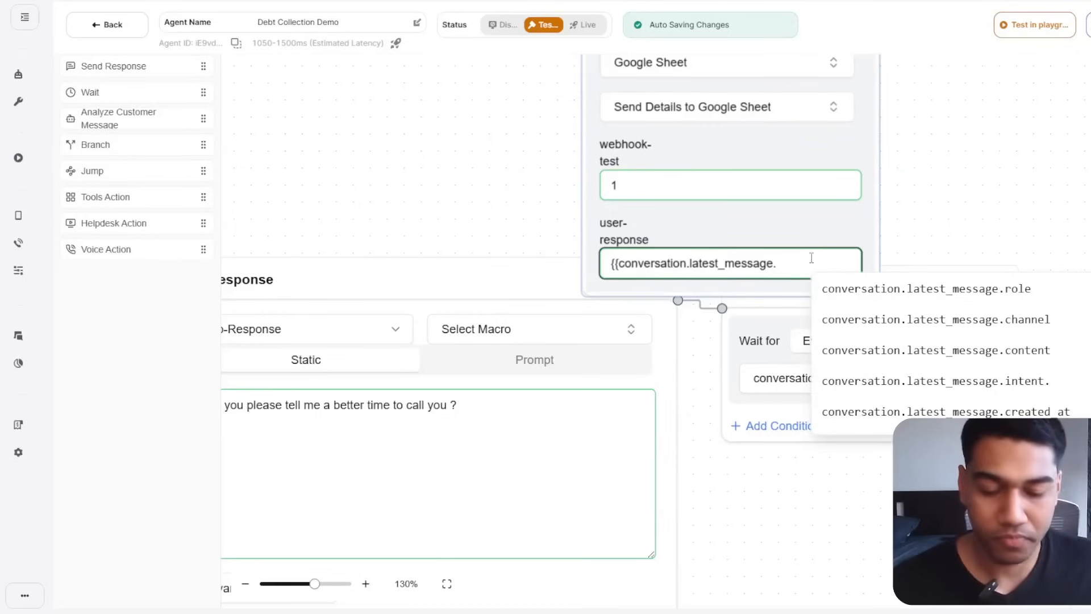
key("BackSpace")
Close the user-response variable with }} and bring the AI prompt node into view.
type("}}")
left_click_drag(1029, 175, 921, 453)
left_click_drag(953, 143, 953, 176)
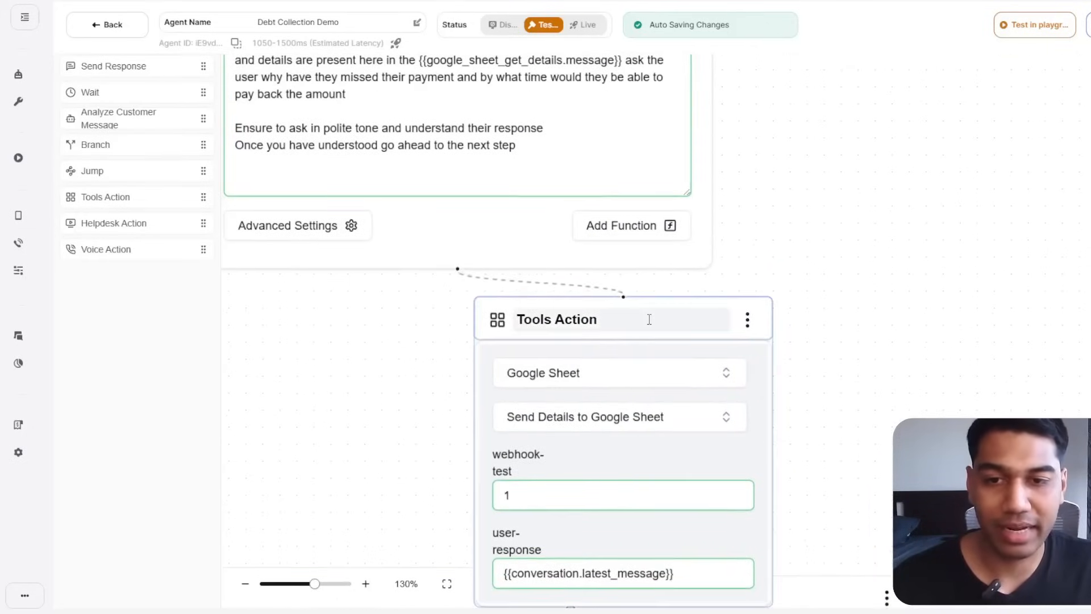
left_click_drag(649, 319, 1007, 219)
left_click_drag(510, 329, 617, 547)
Reword the prompt's closing words to use the tool and 'Send the Details to the Google Sheet'.
left_click_drag(646, 366, 540, 370)
type("an")
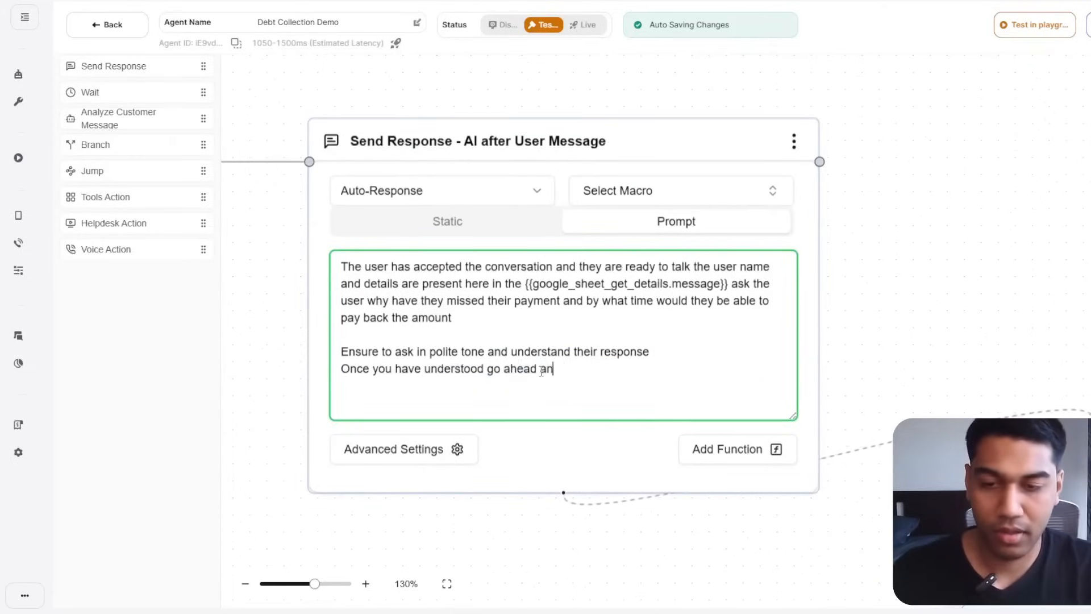
type("d you")
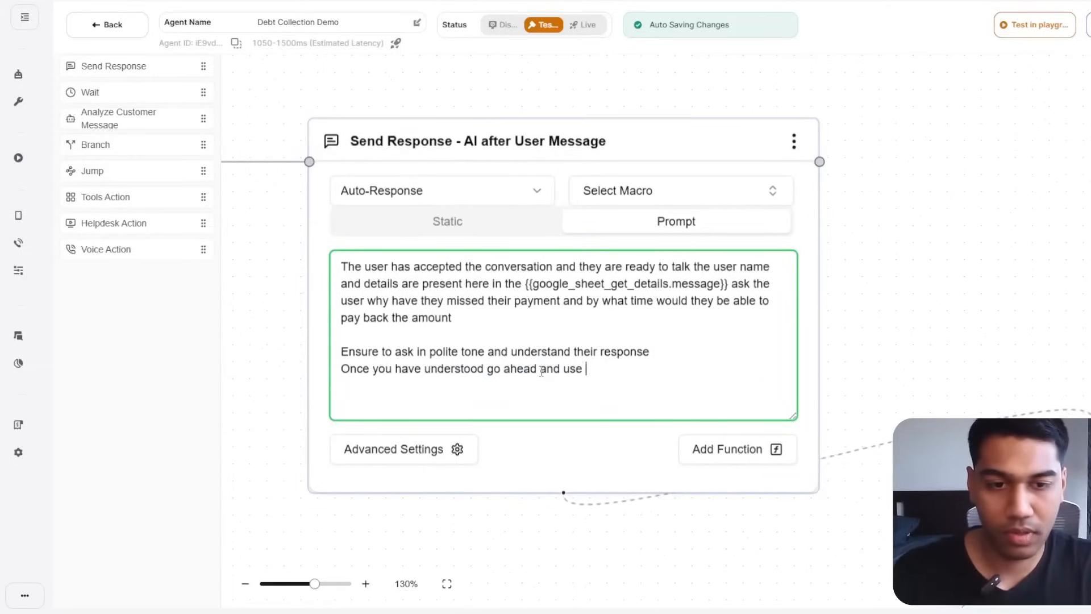
type("your tool and ")
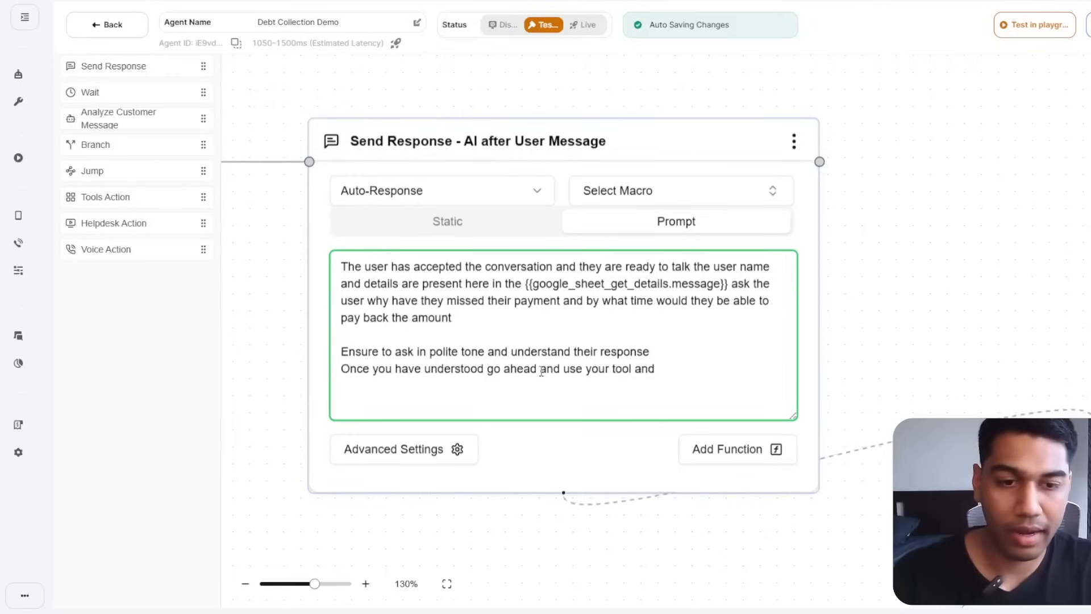
type("update")
key("BackSpace")
key("BackSpace")
key("BackSpace")
key("BackSpace")
key("BackSpace")
key("BackSpace")
key("BackSpace")
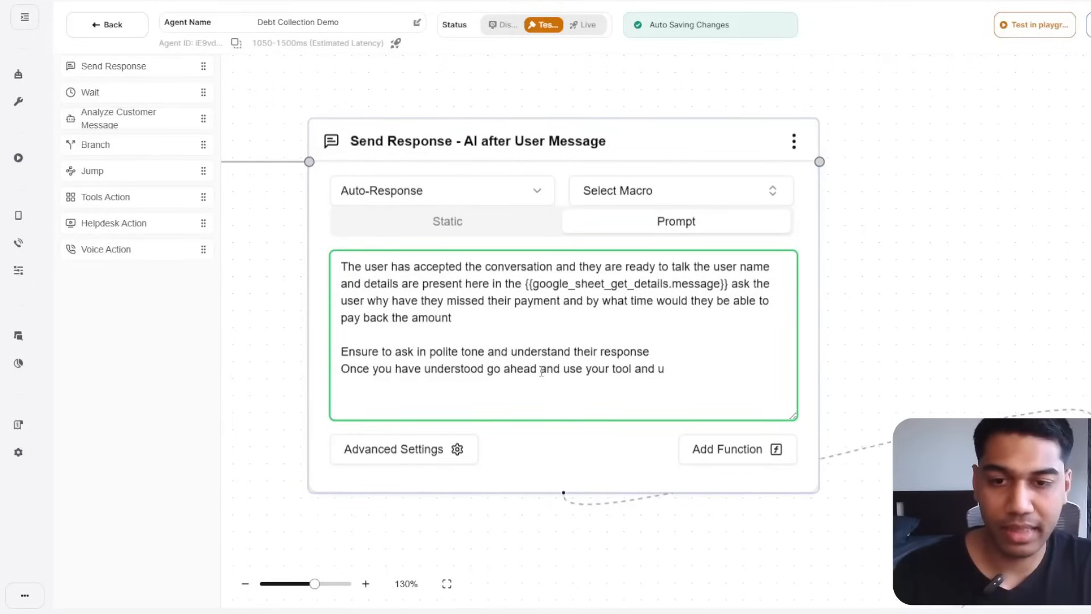
type("Send")
key("BackSpace")
key("BackSpace")
key("BackSpace")
key("BackSpace")
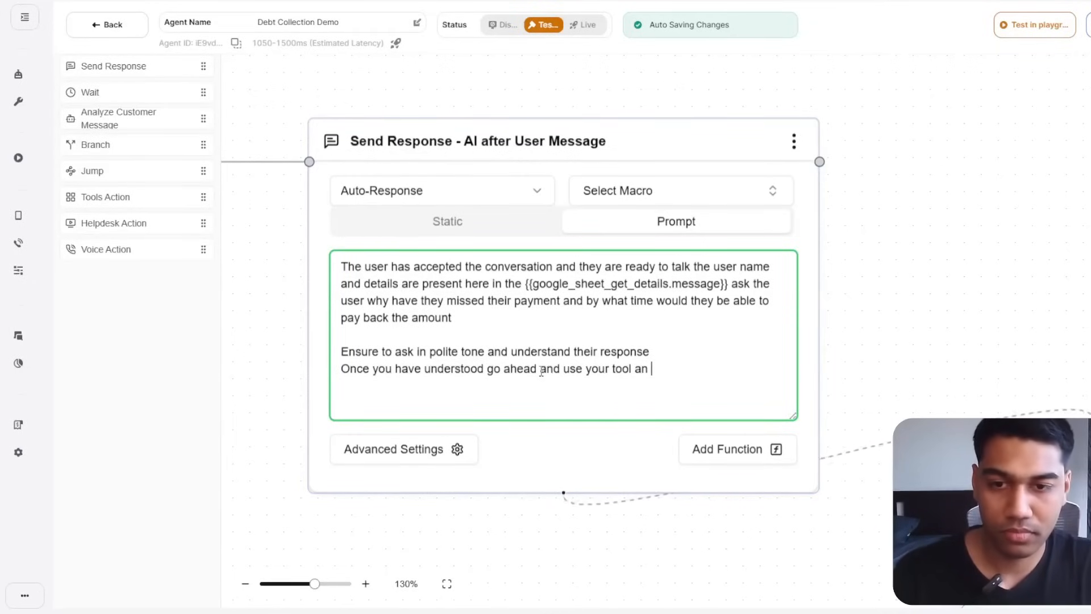
type("Send the D")
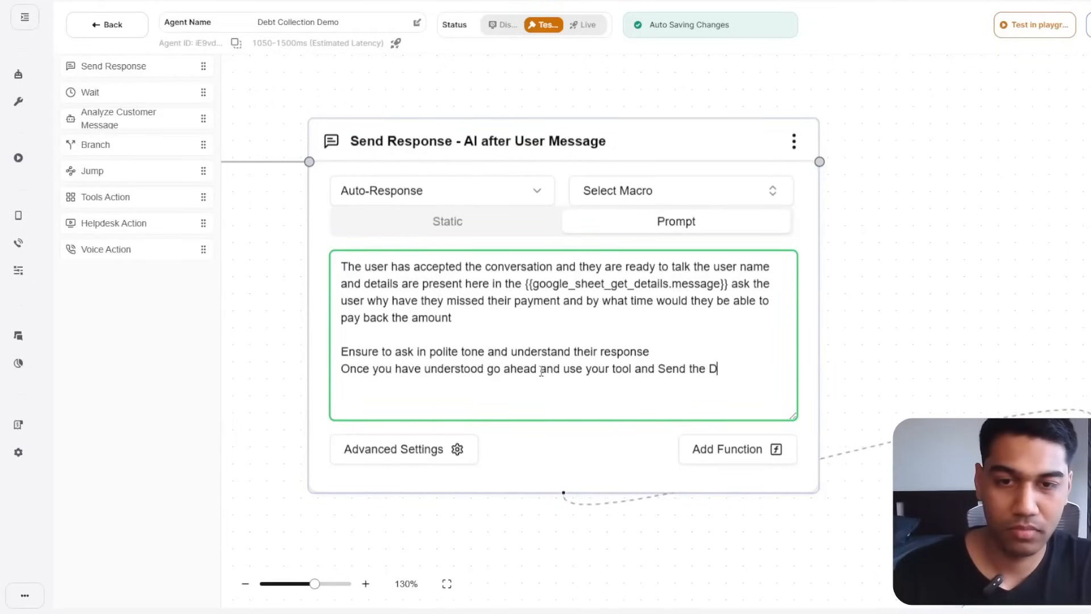
type("etails to the G")
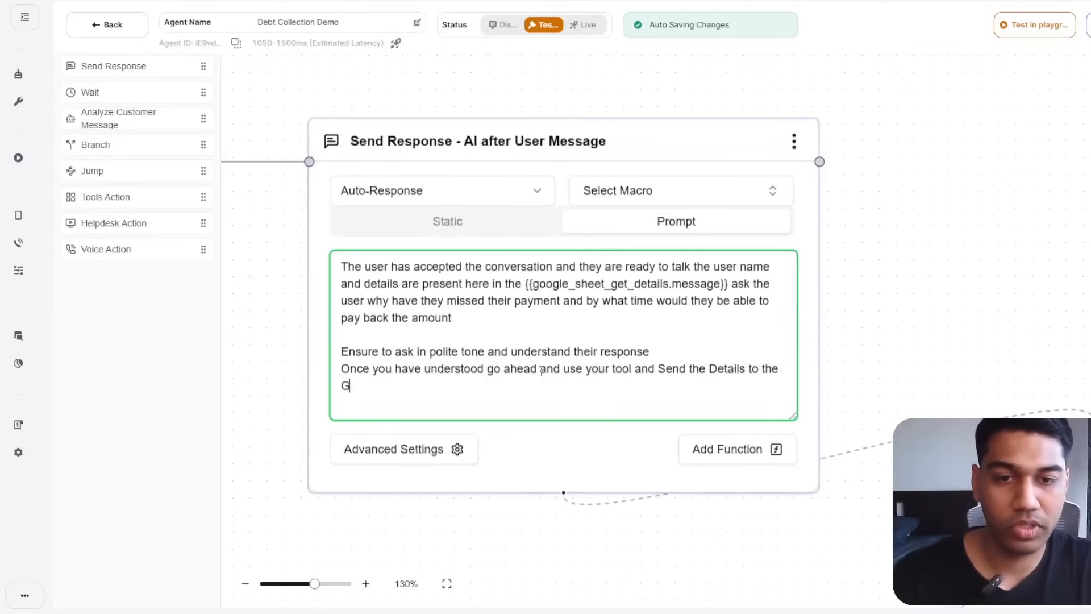
type("oogle Sheet")
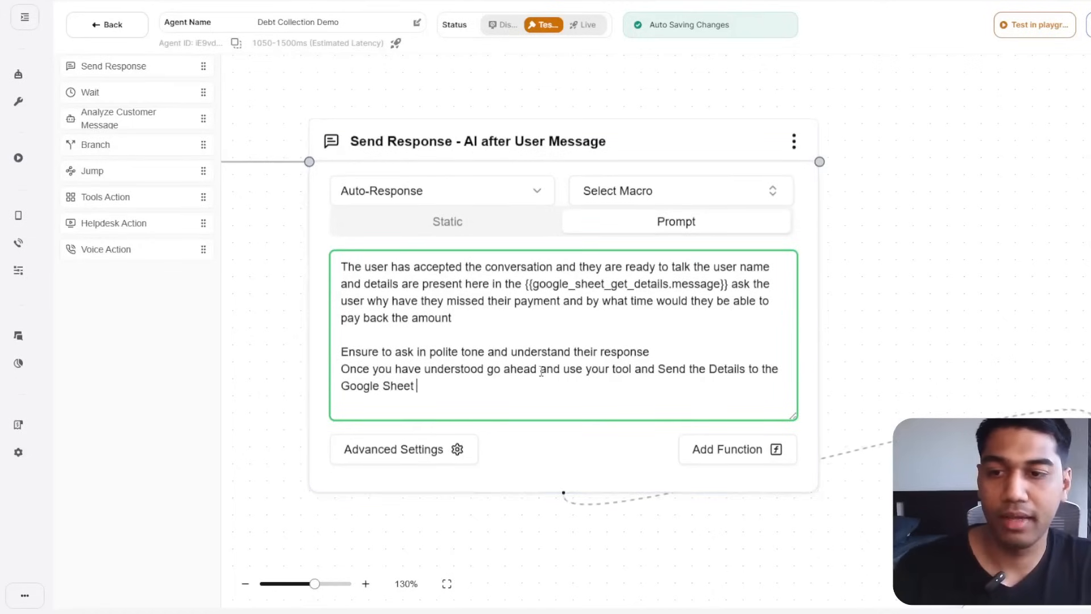
Add a new prompt line telling the agent to end the call once everything above is done.
key("Return")
key("Return")
type("An d")
type("d on")
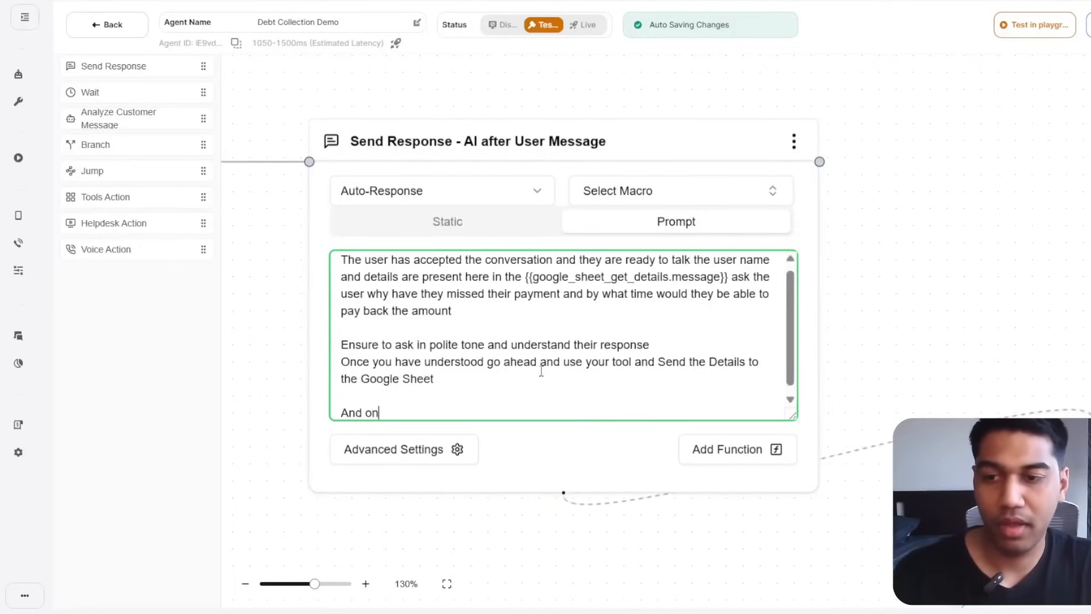
type("ce doing everything above th")
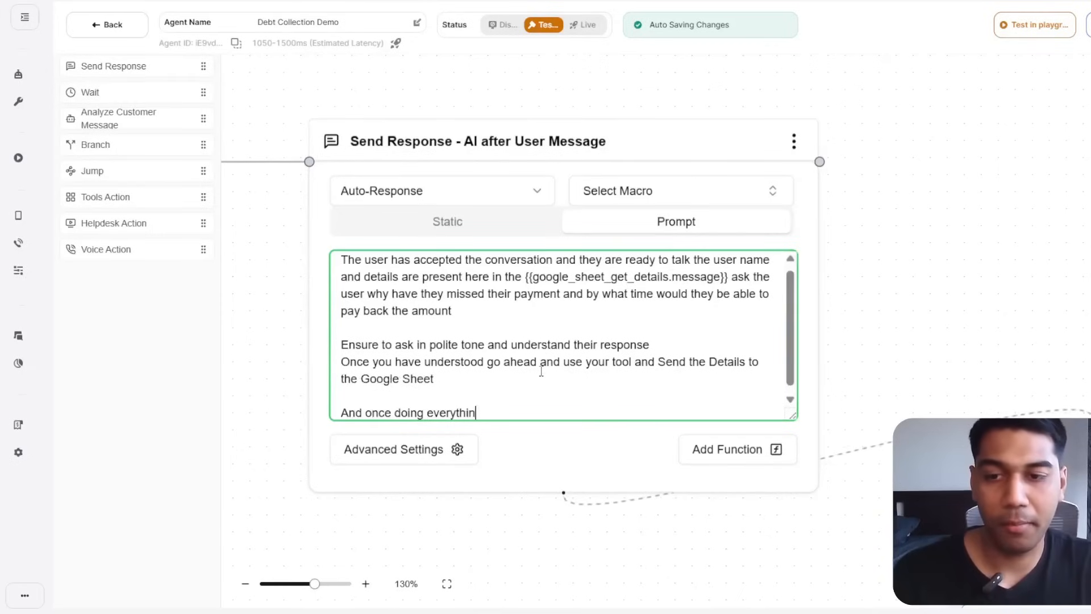
key("BackSpace")
key("BackSpace")
type("end the call")
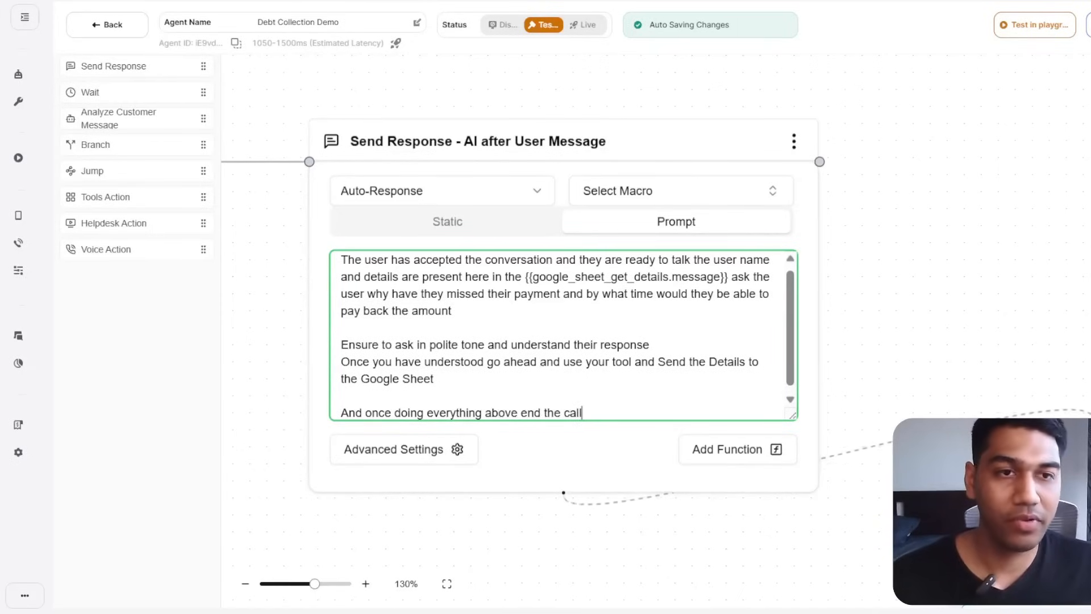
scroll(739, 370, "down", 3)
Attach a Voice Action to the prompt node and set it to VOICE_END_CALL.
left_click(778, 336)
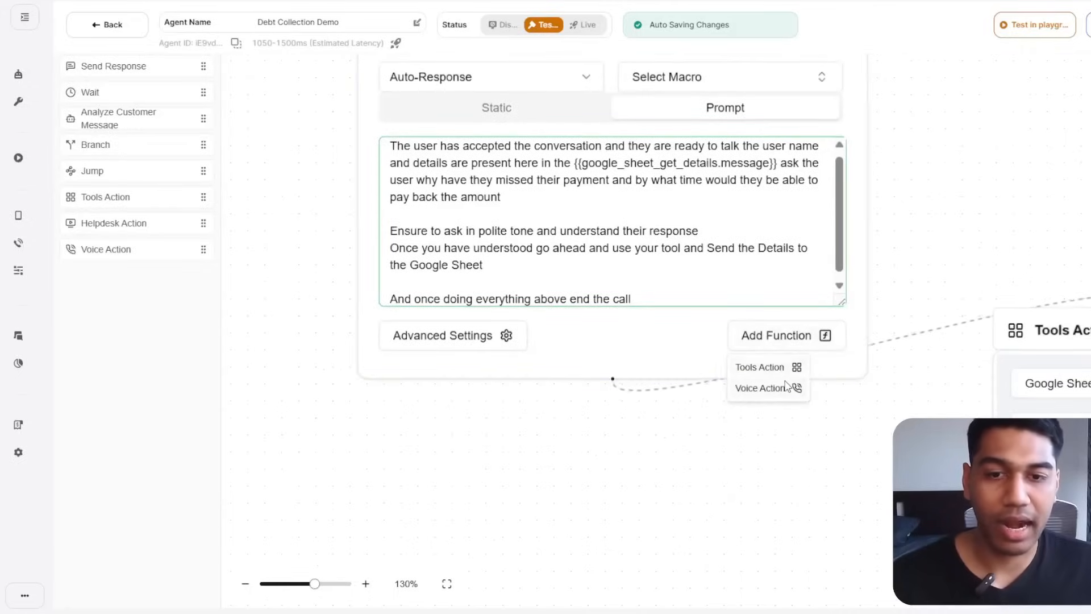
left_click(761, 387)
scroll(786, 373, "down", 10)
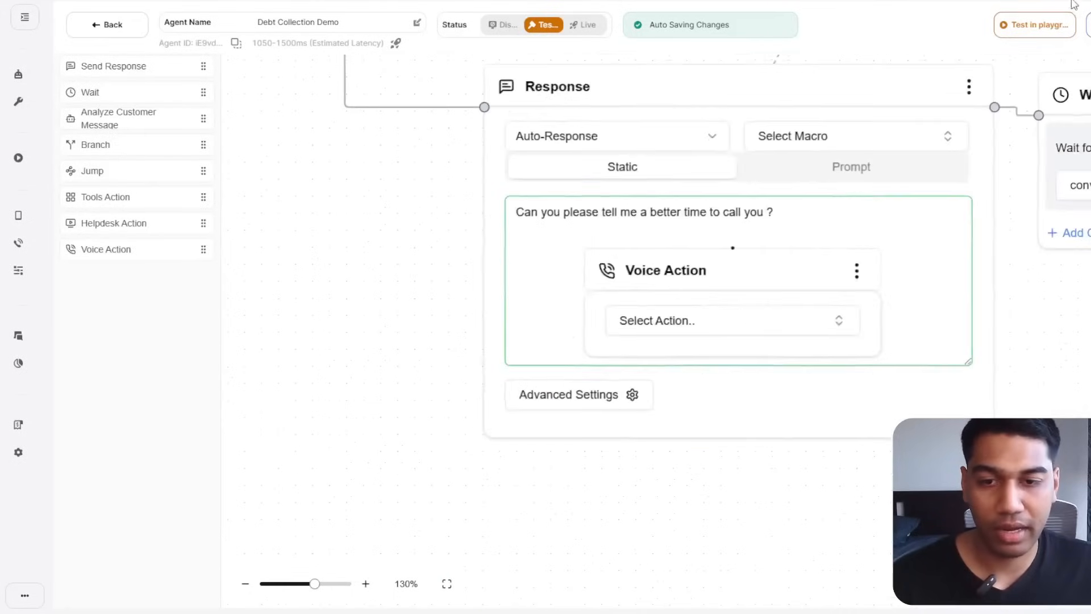
scroll(714, 592, "up", 3)
left_click_drag(724, 439, 929, 65)
scroll(801, 295, "up", 3)
left_click(801, 295)
left_click(744, 370)
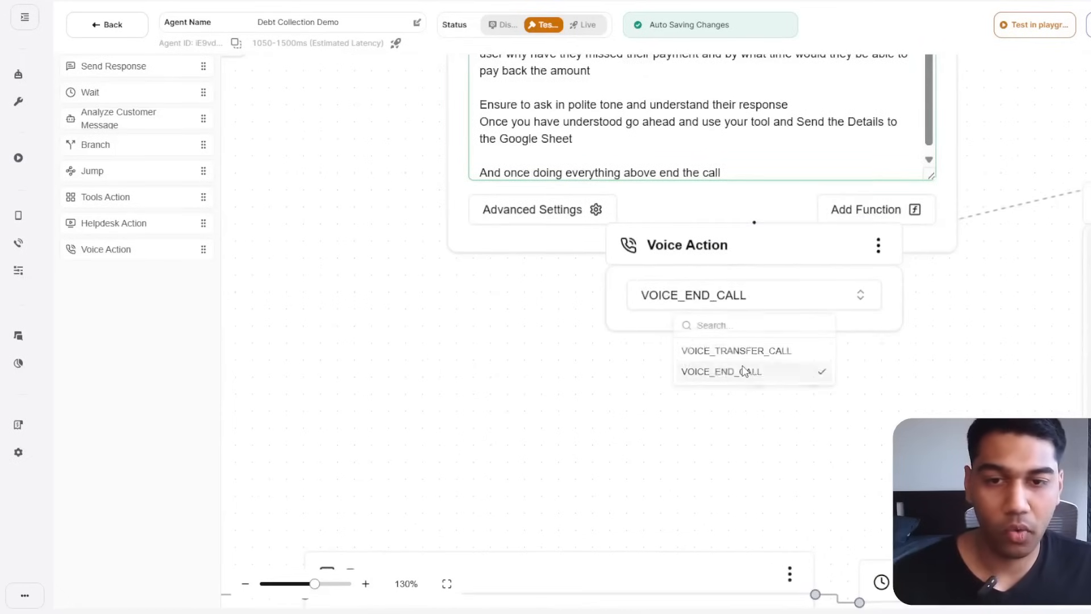
Move the Voice Action node clear of the prompt, fit the flow, and zoom to 67%.
left_click_drag(744, 370, 625, 458)
left_click_drag(702, 326, 799, 425)
left_click_drag(934, 176, 888, 108)
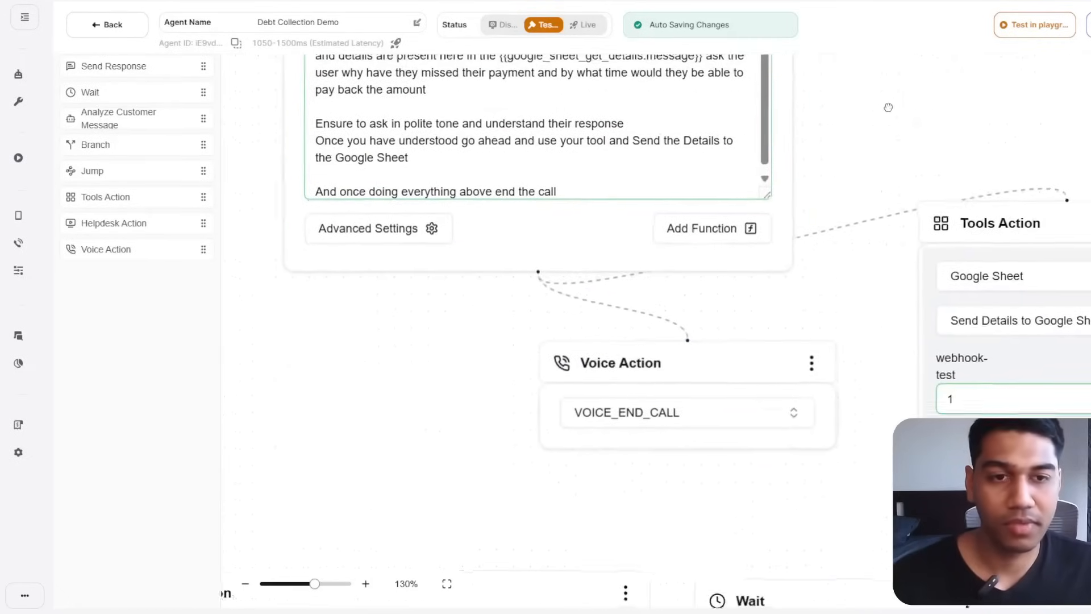
left_click(447, 584)
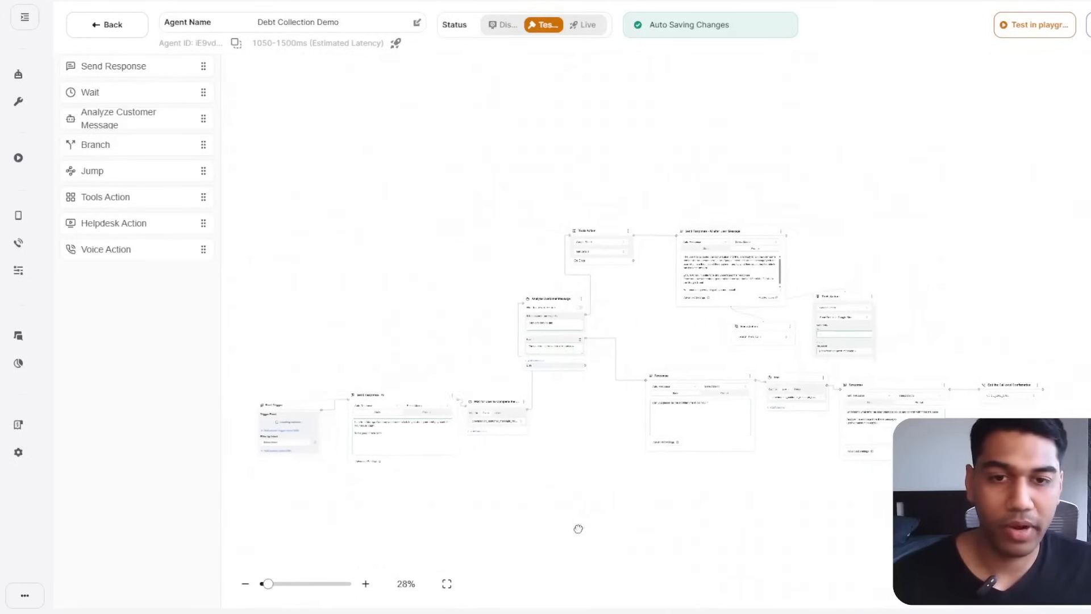
left_click_drag(578, 528, 573, 534)
left_click_drag(743, 237, 749, 203)
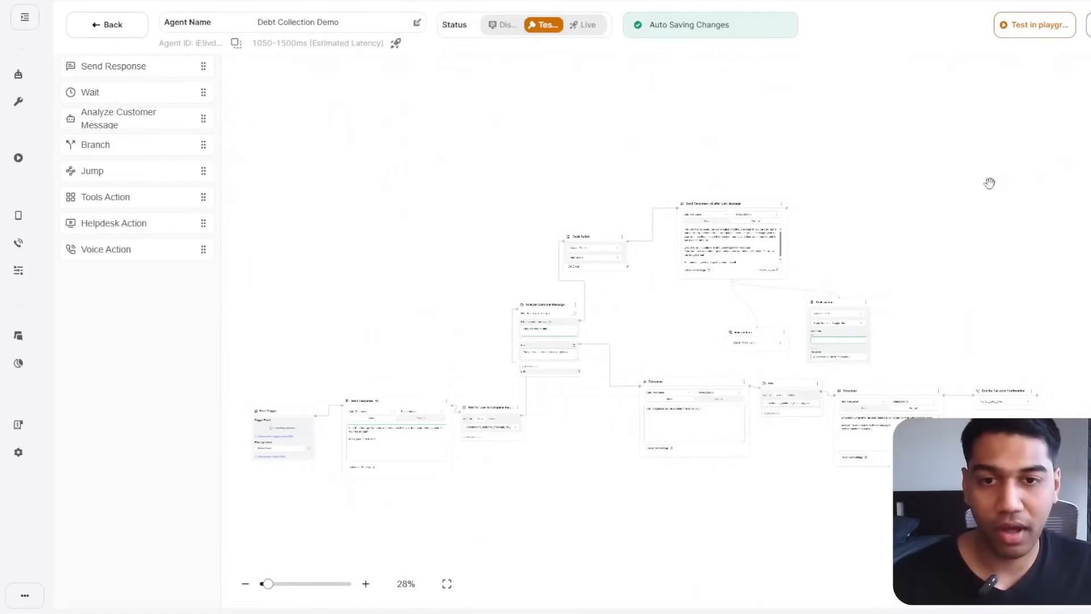
left_click_drag(990, 183, 1040, 88)
left_click(367, 585)
left_click_drag(847, 486, 780, 592)
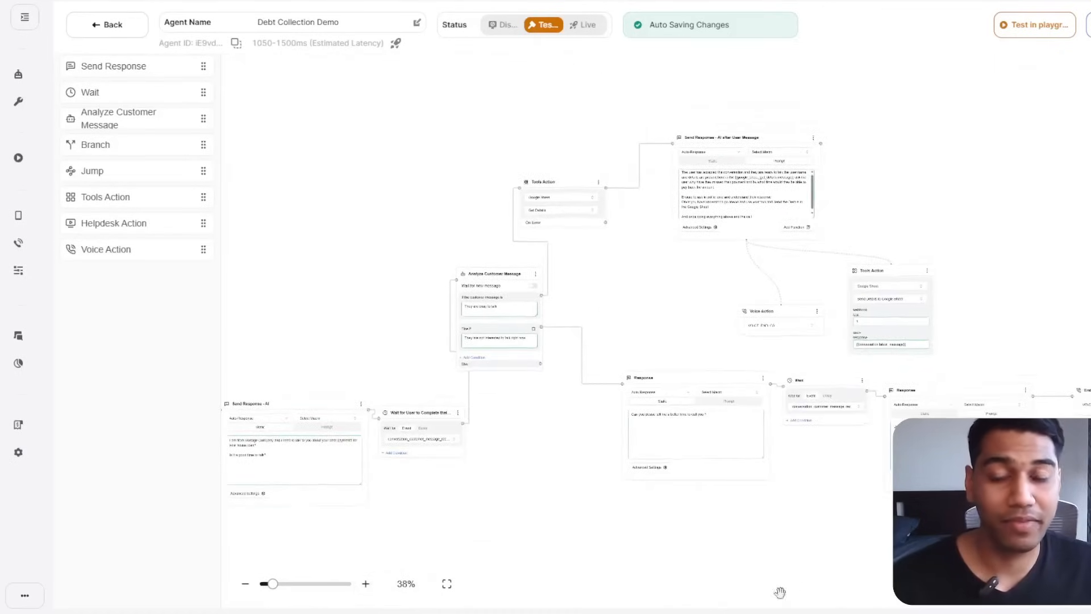
left_click(366, 584)
left_click(366, 584)
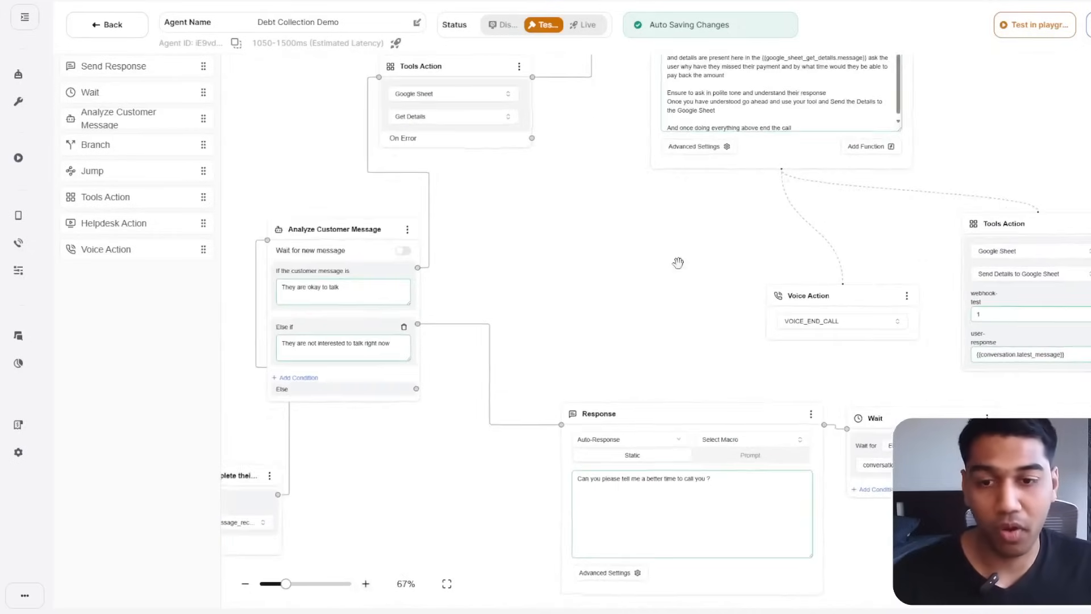
left_click_drag(678, 263, 575, 304)
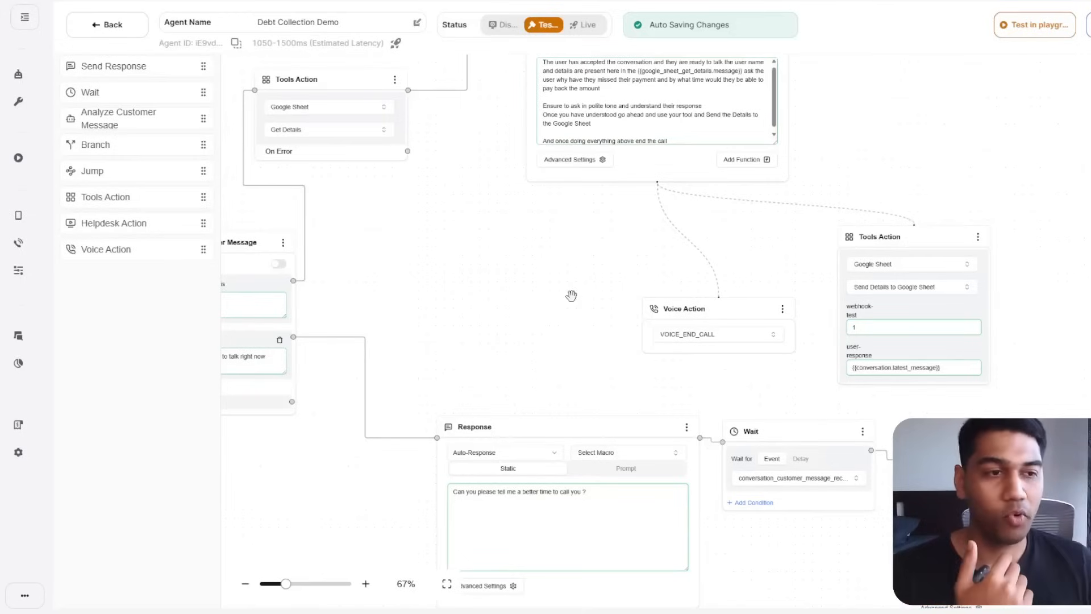
Run a short test voice call with the agent in the playground, then end it.
left_click(1035, 35)
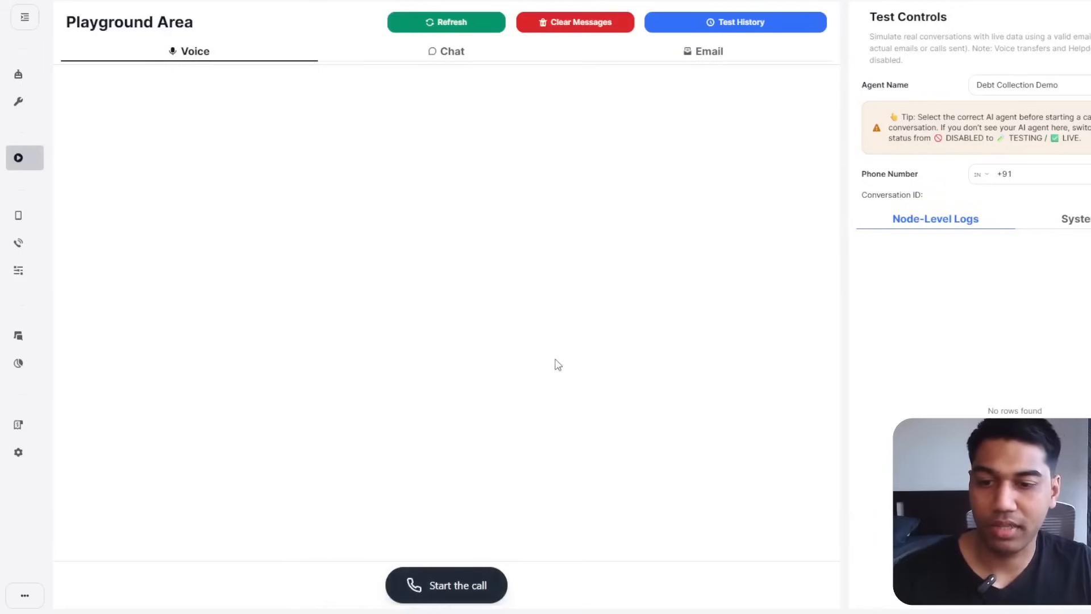
left_click(446, 585)
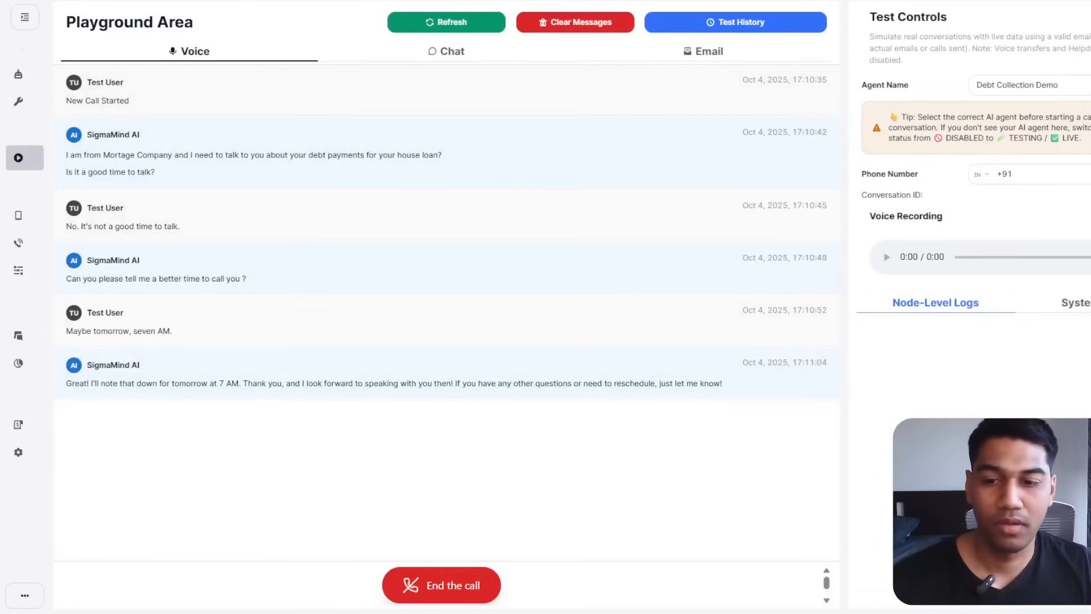
left_click(455, 584)
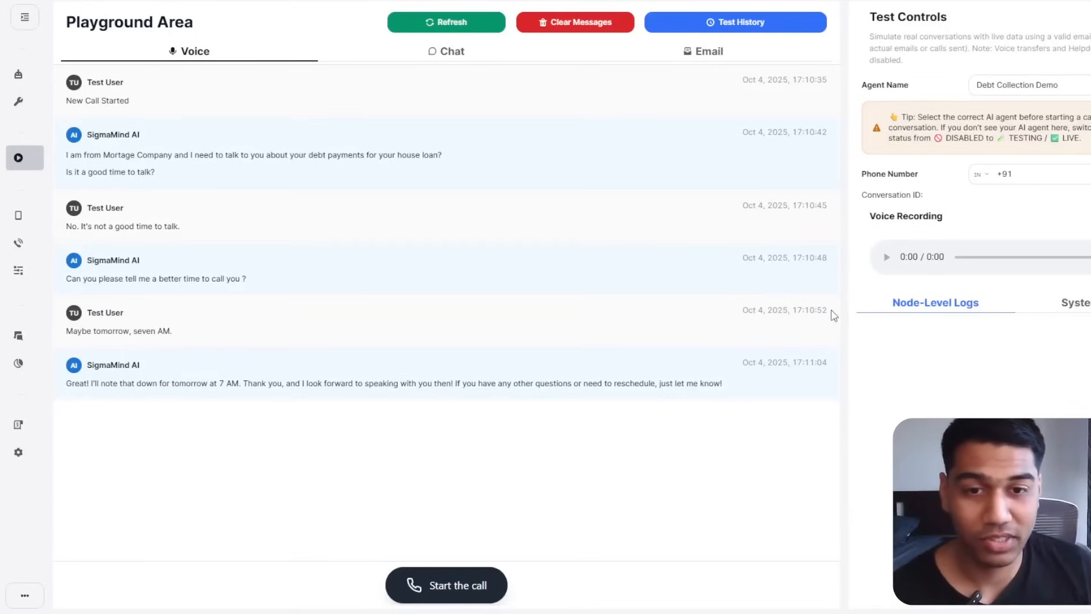
Inspect the reply timestamps in the voice transcript.
left_click_drag(817, 258, 826, 236)
left_click(820, 217)
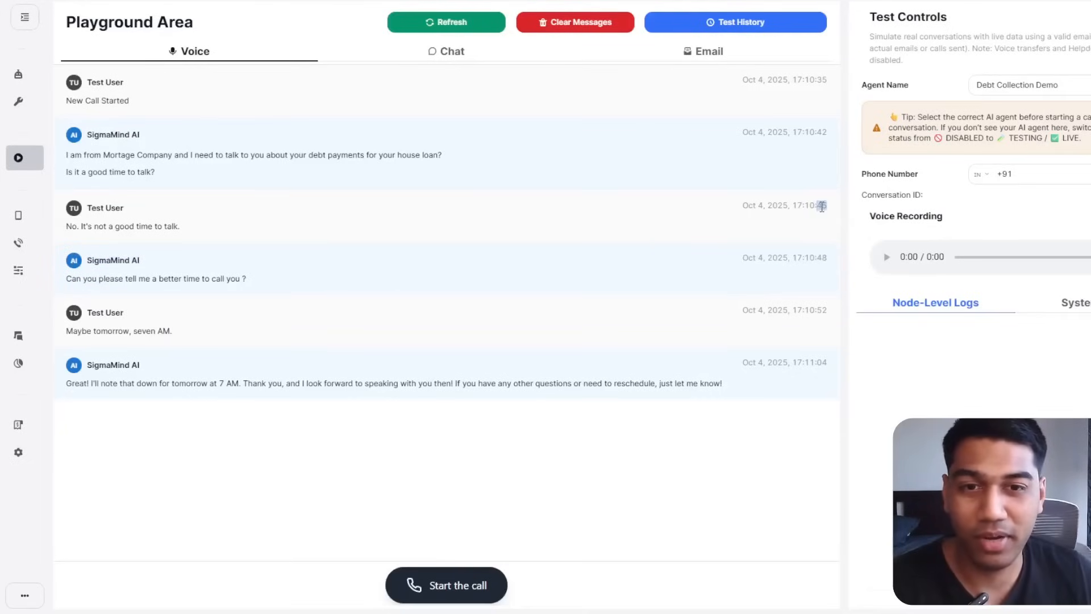
left_click(827, 252)
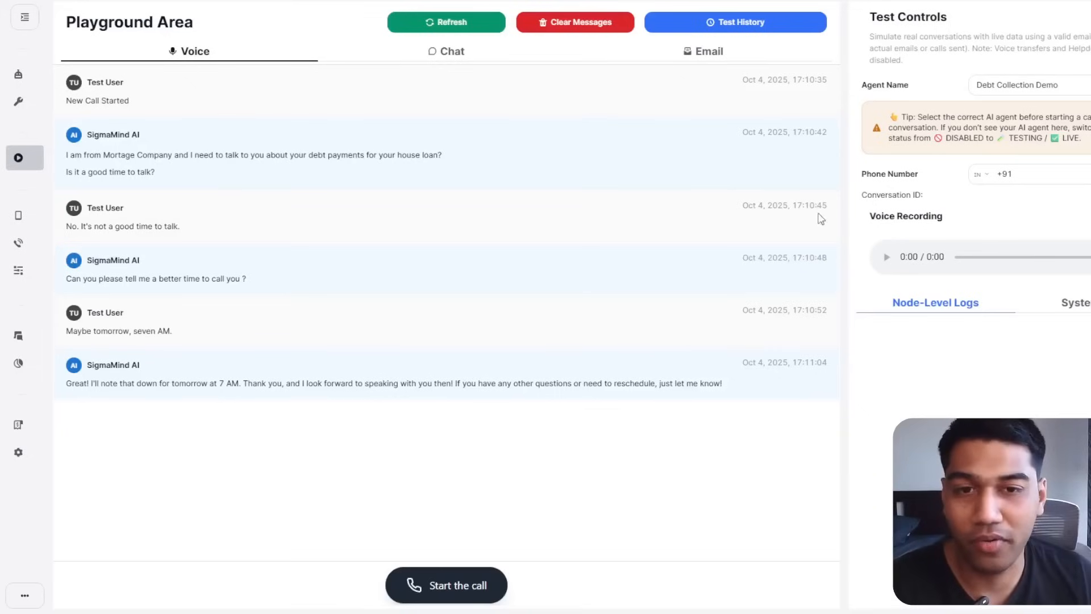
mouse_move(821, 258)
left_mouse_down()
mouse_move(836, 260)
mouse_move(827, 261)
left_mouse_up()
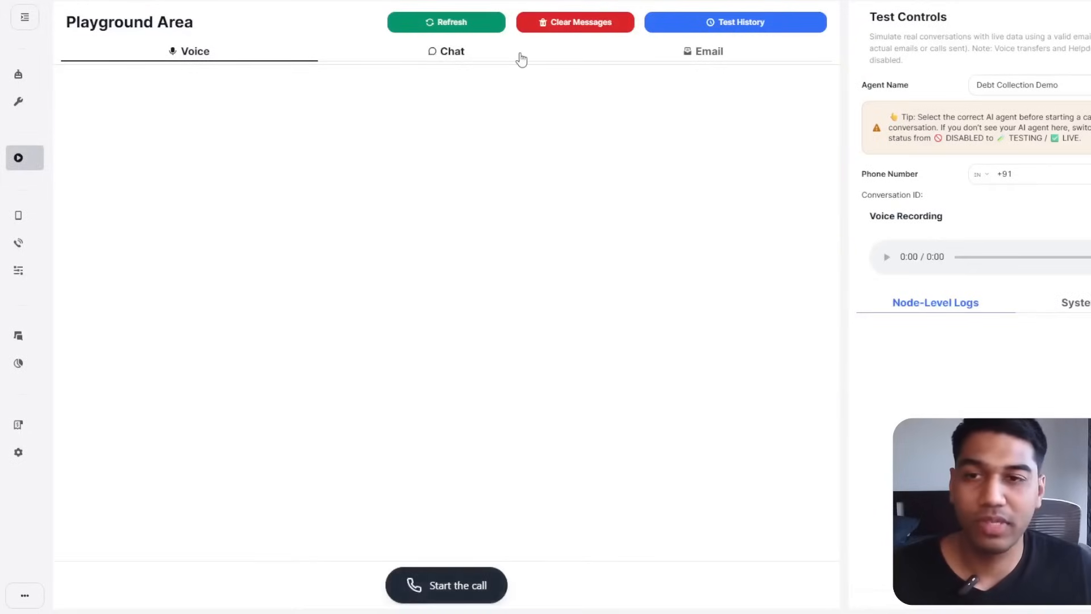
Look at the Chat and Email test modes, then start a voice test call from Voice.
left_click(521, 57)
left_click(649, 61)
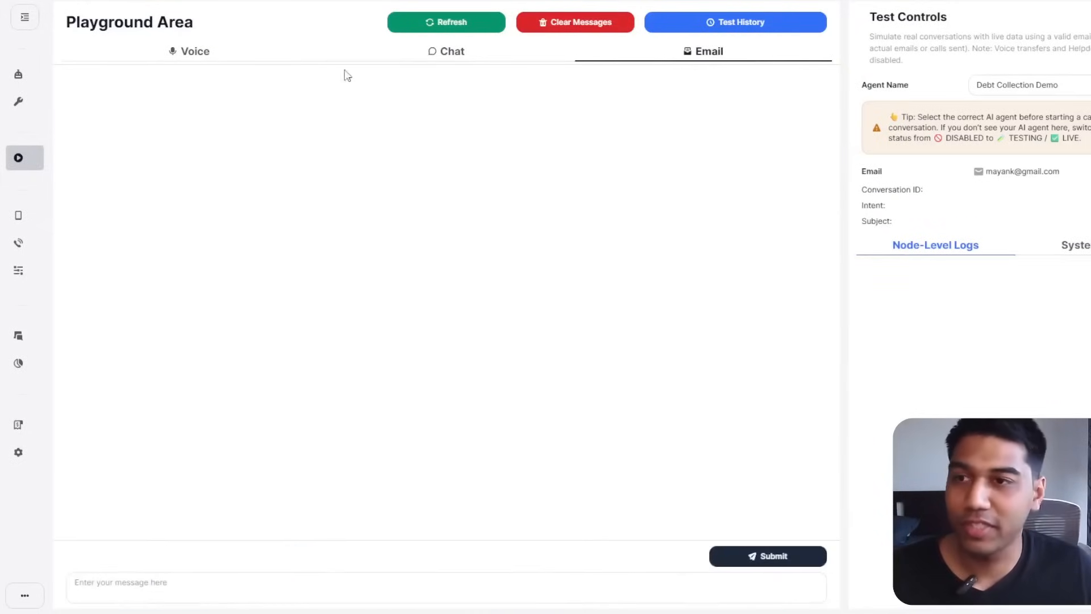
left_click(282, 55)
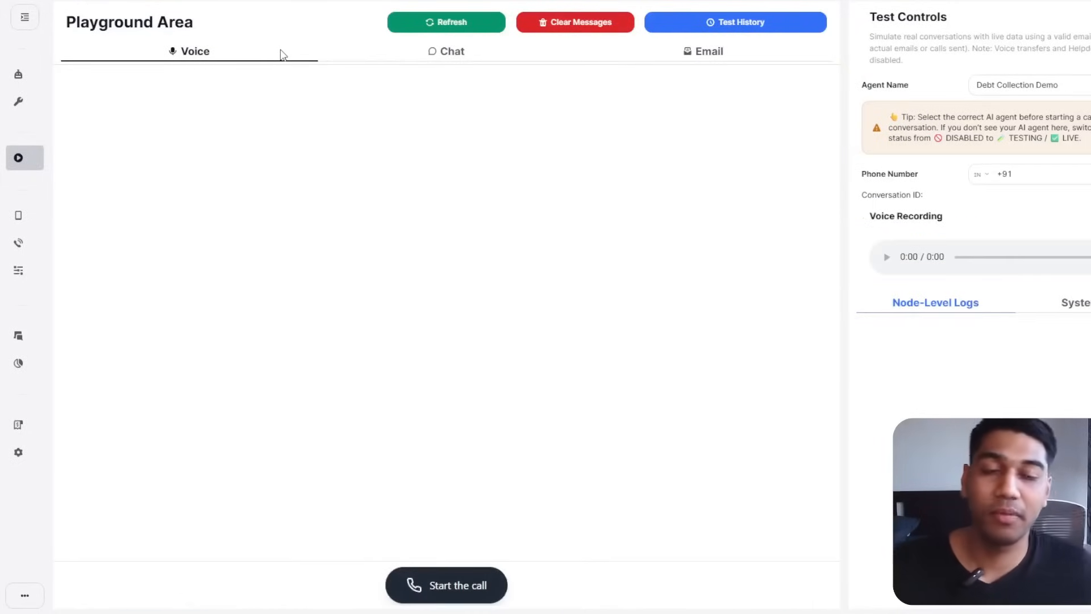
left_click(476, 602)
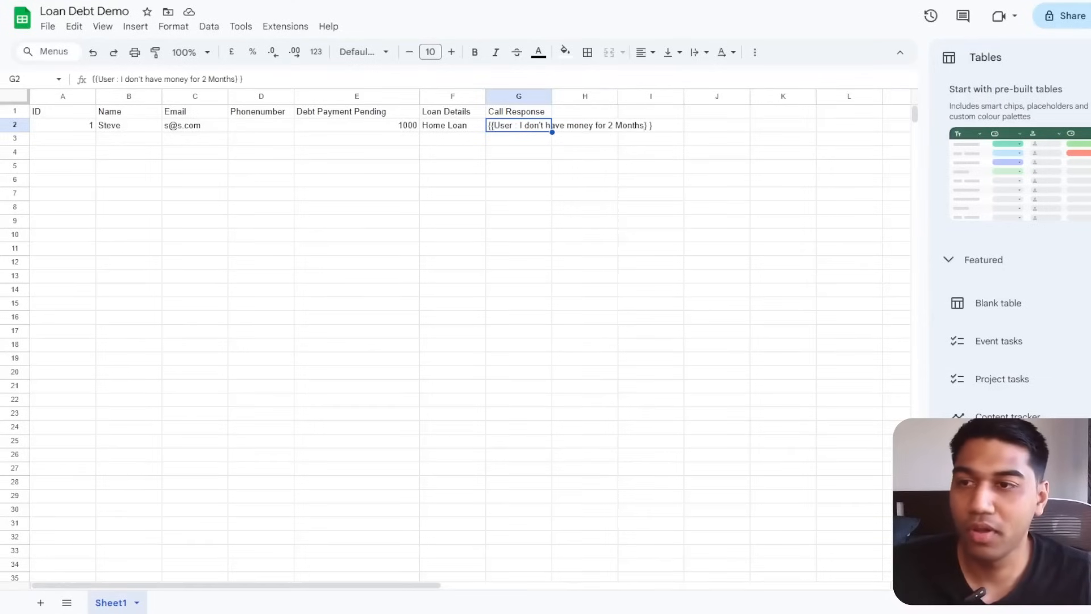
Check the logged row in the sheet: name in B2, Home Loan in F2, reply in G2.
left_click(562, 208)
left_click(524, 128)
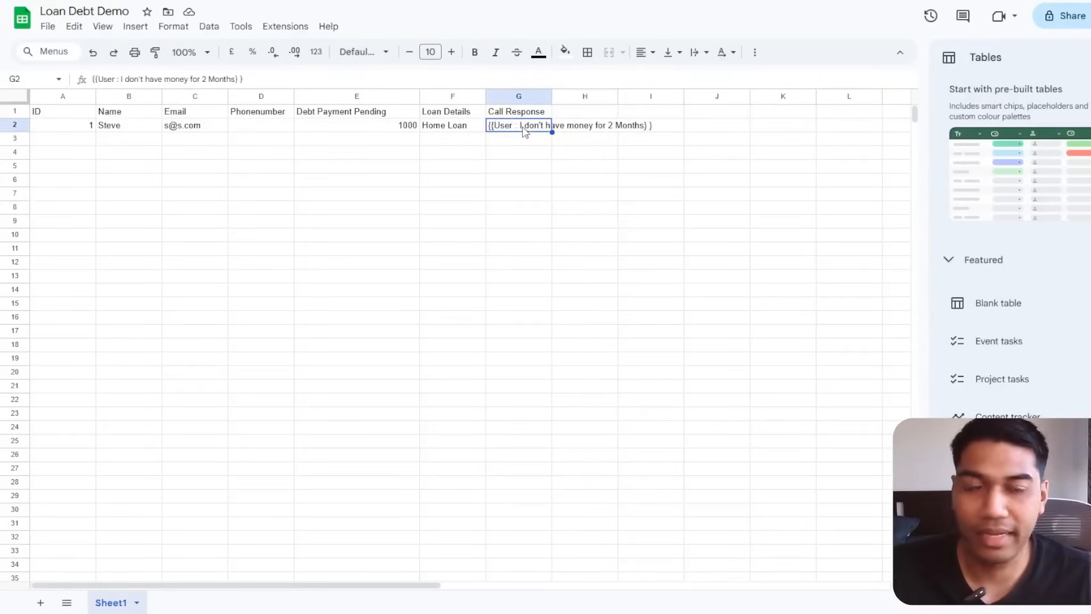
left_click(134, 130)
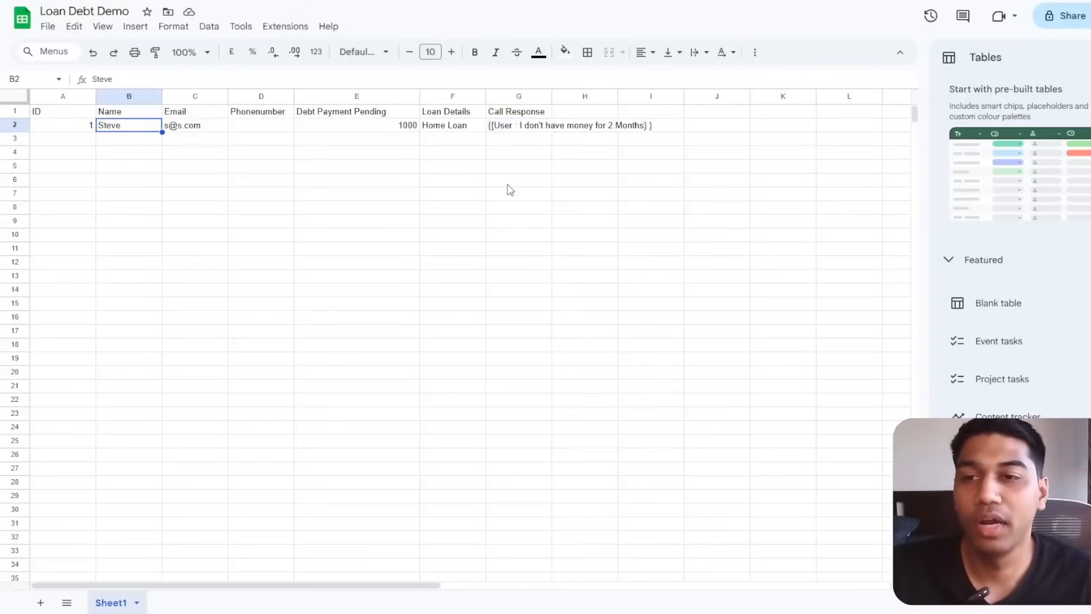
left_click(480, 125)
left_click(511, 112)
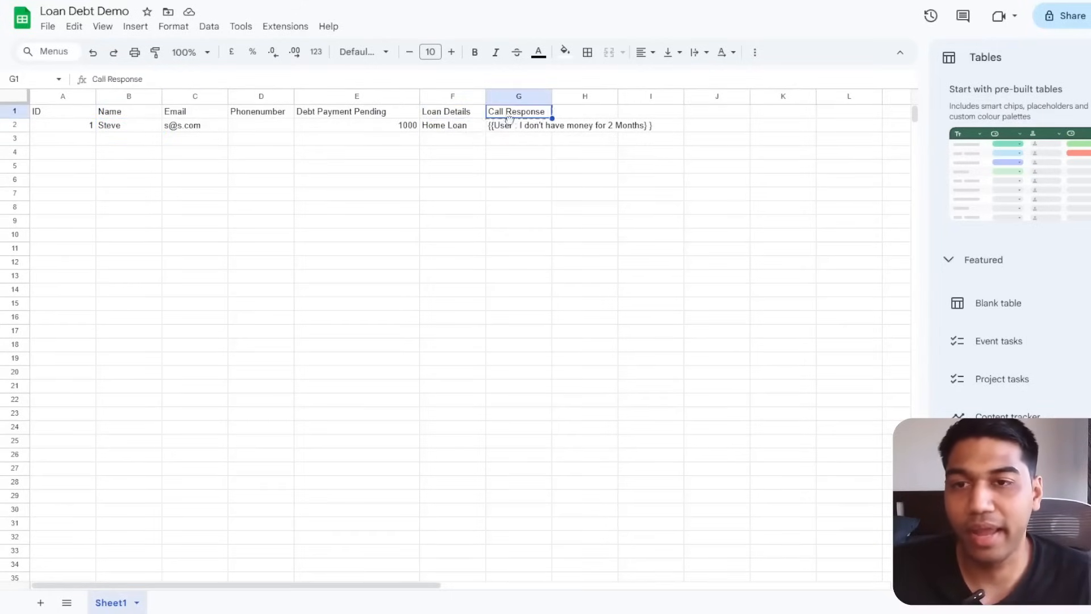
left_click(508, 123)
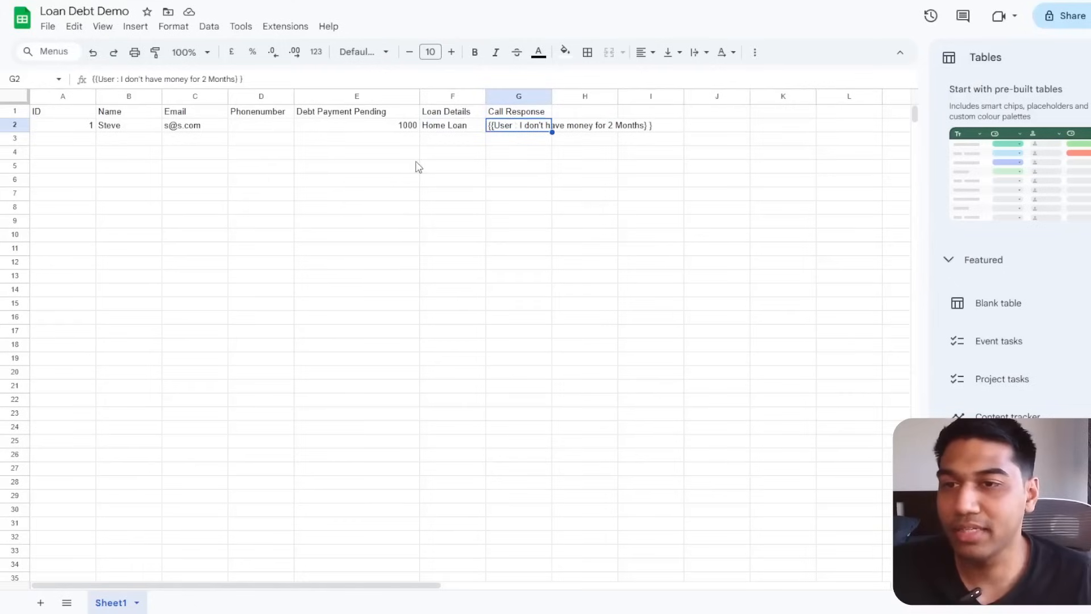
Read the full reply in G2 and widen column G to show it.
double_click(532, 129)
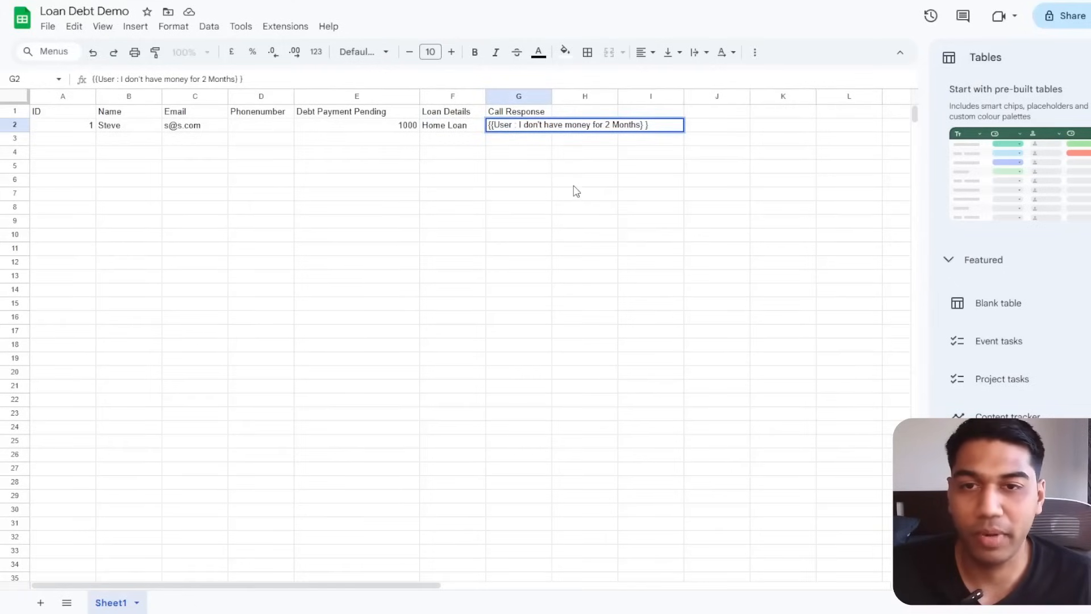
left_click(571, 181)
left_click(519, 130)
left_click_drag(552, 96, 698, 97)
left_click(629, 254)
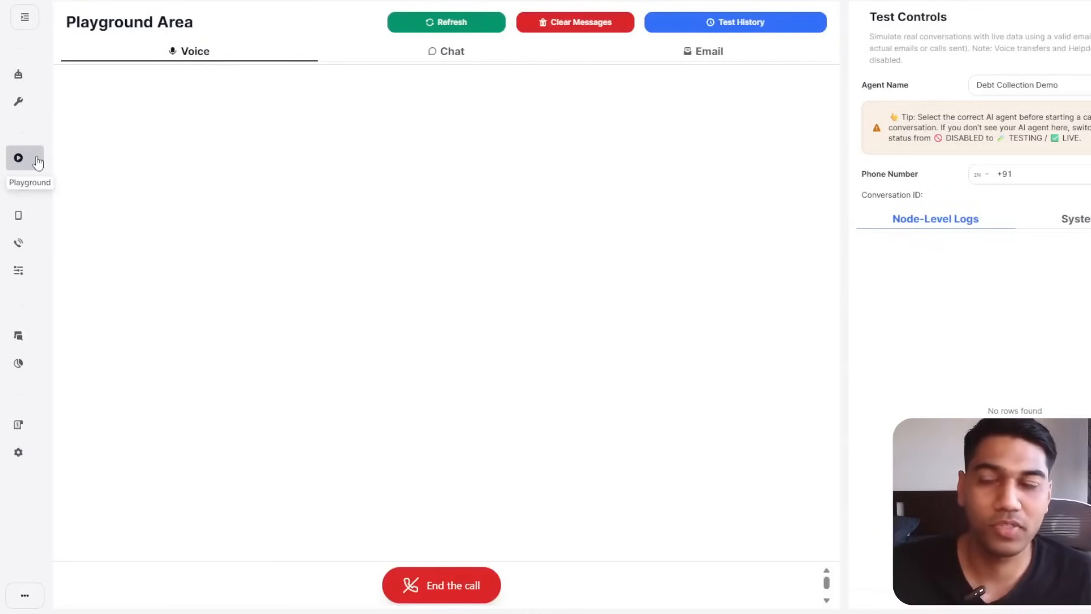
Open the Debt Collection Demo flow and zoom to 136% on the Send Response prompt.
left_click(18, 74)
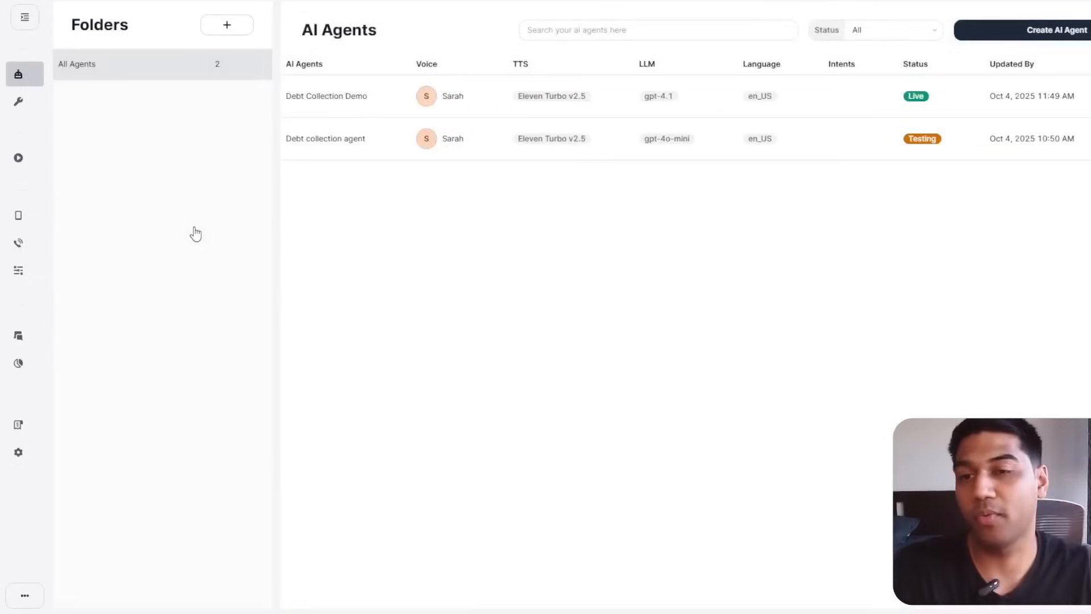
left_click(944, 101)
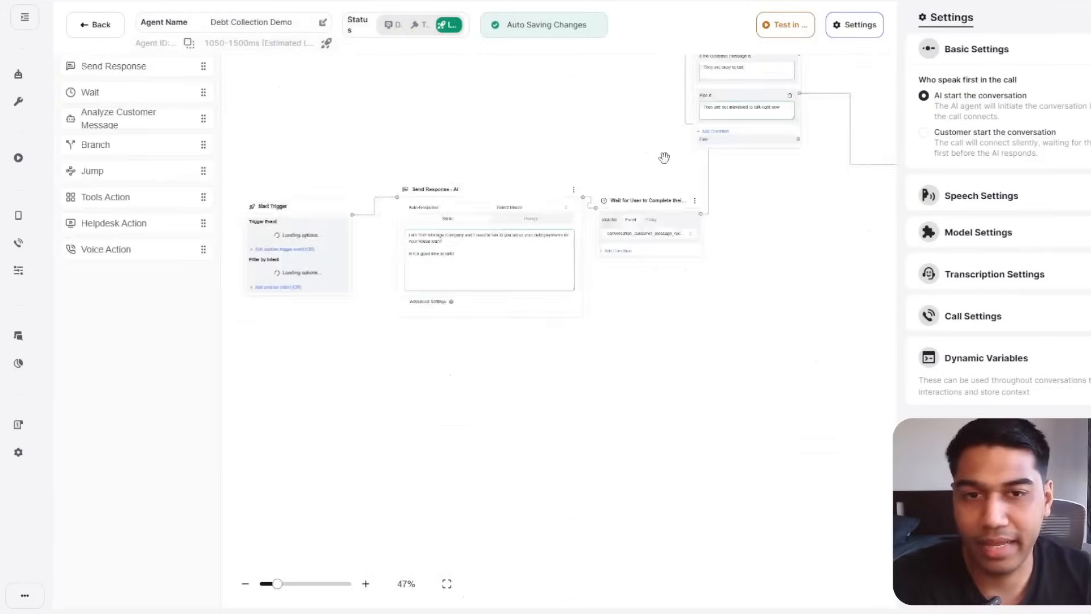
left_click_drag(604, 163, 331, 389)
left_click_drag(789, 257, 473, 382)
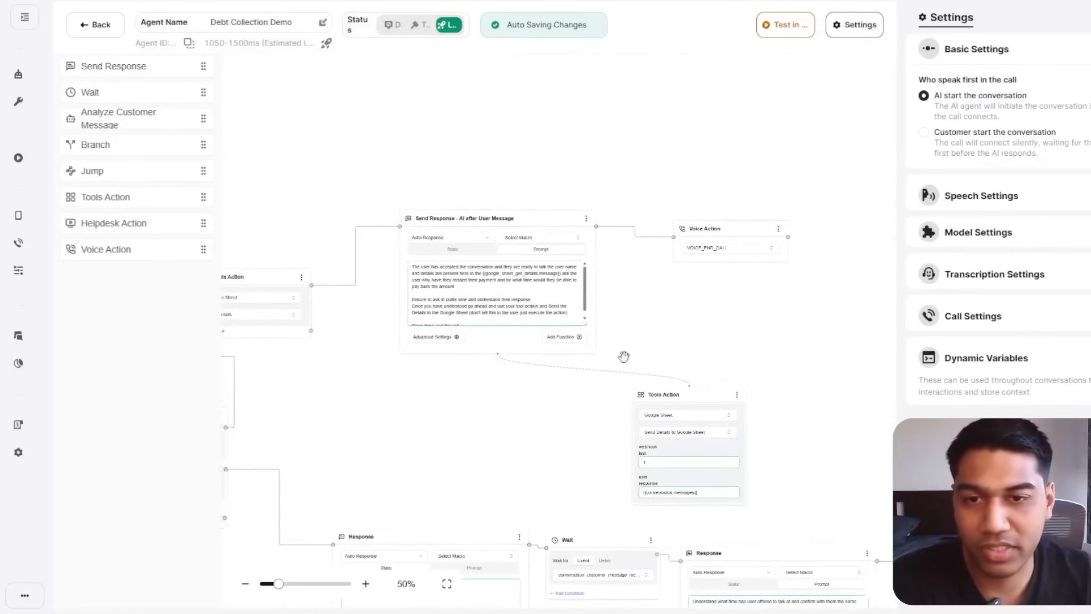
left_click_drag(278, 586, 317, 592)
left_click_drag(494, 509, 747, 520)
scroll(659, 253, "down", 1)
left_click(570, 302)
Pan across the flow, then recheck the logged reply in sheet cell G2.
left_click_drag(547, 473, 174, 543)
left_click_drag(679, 403, 480, 524)
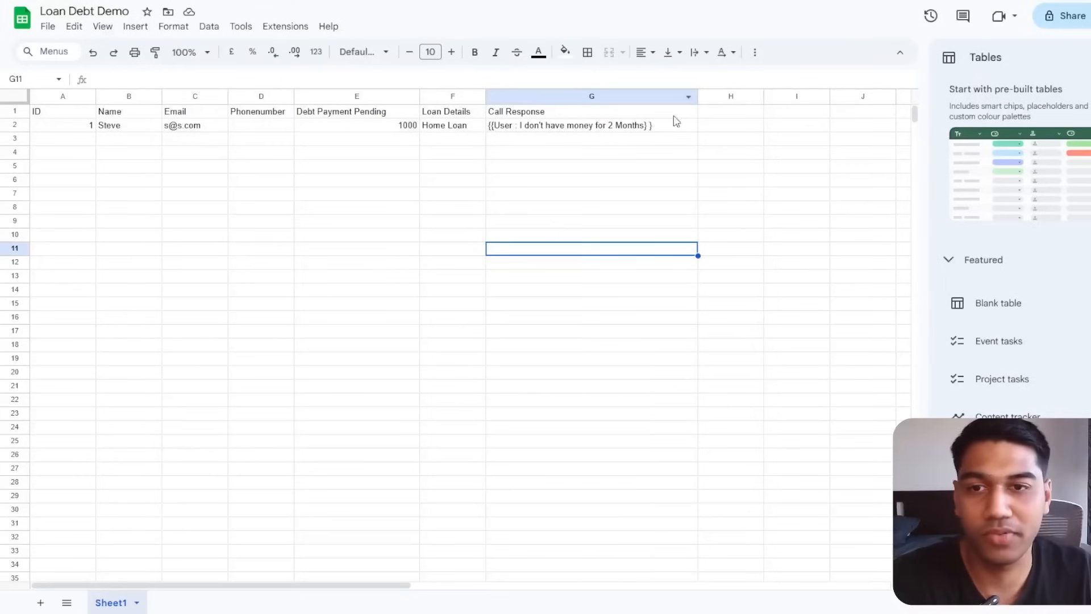
left_click(637, 143)
left_click(578, 128)
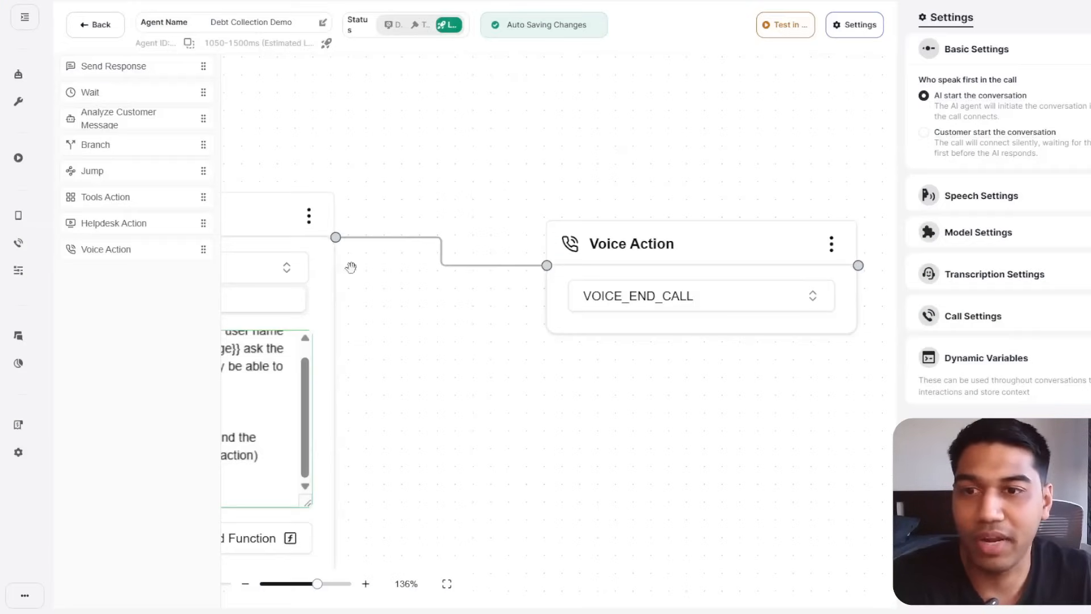
left_click_drag(507, 339, 727, 225)
left_click_drag(653, 410, 537, 472)
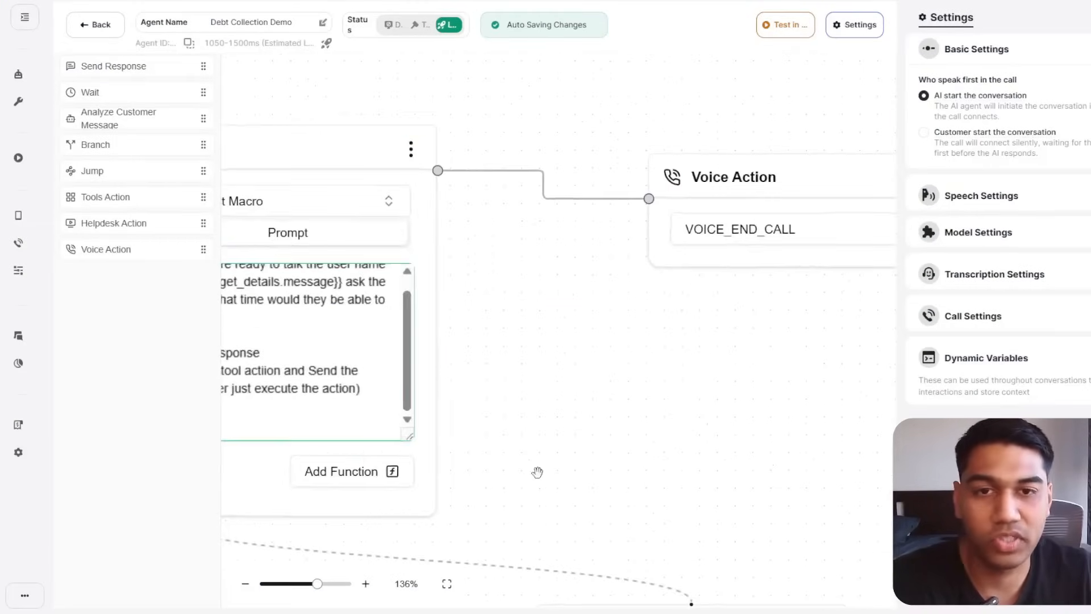
left_click_drag(692, 408, 779, 227)
left_click_drag(548, 251, 843, 314)
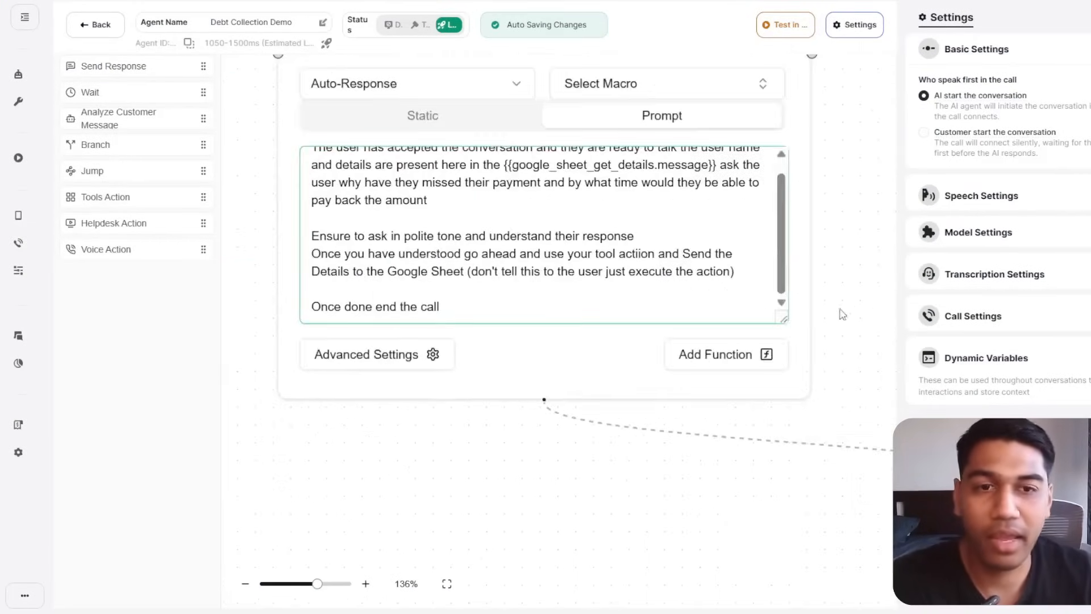
left_click_drag(638, 454, 996, 397)
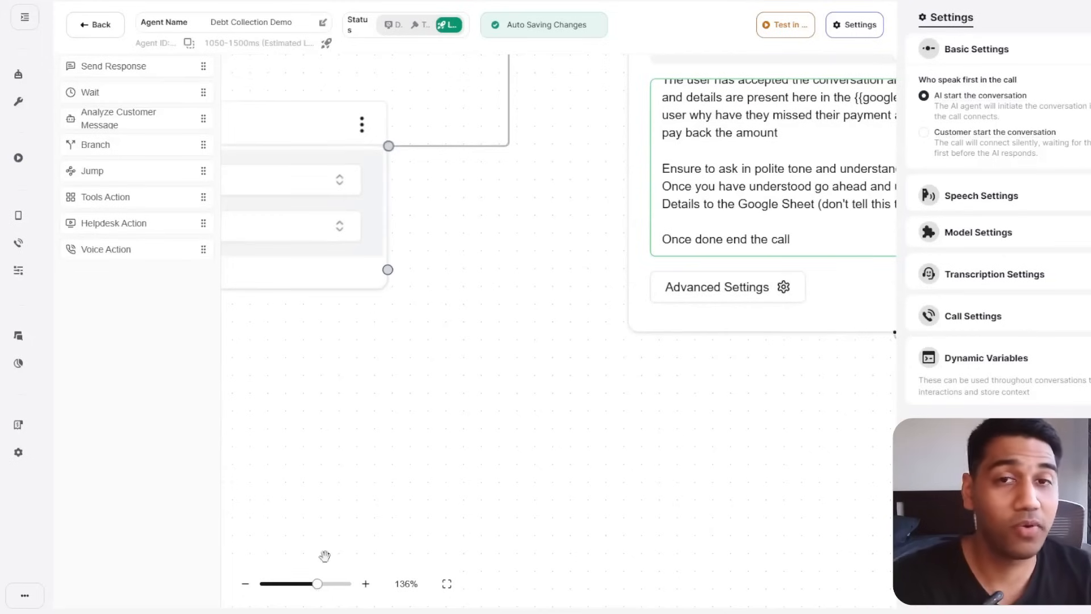
left_click_drag(491, 427, 587, 476)
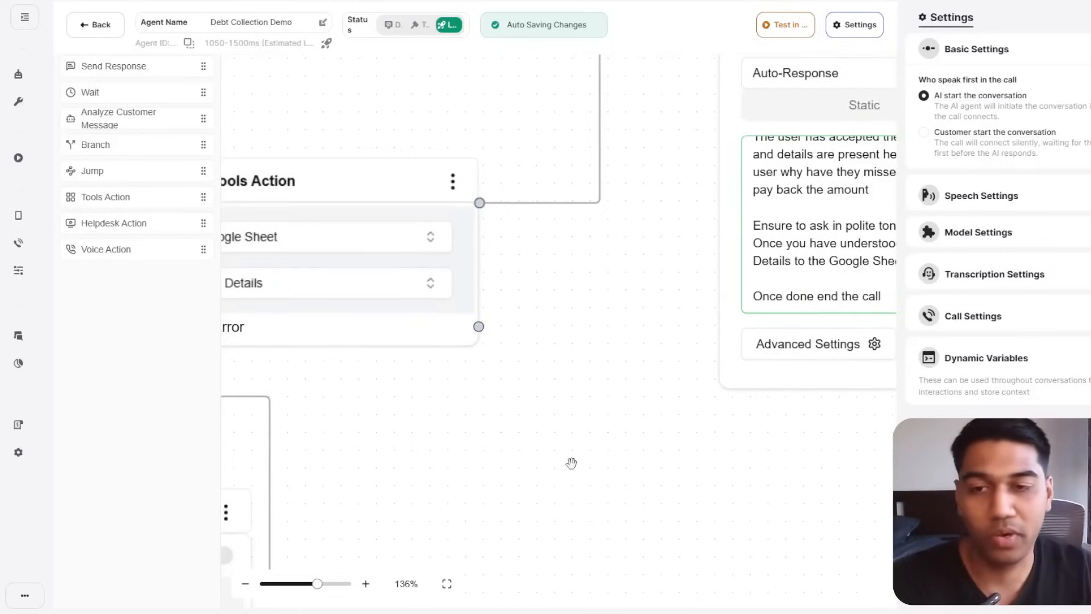
left_click_drag(570, 463, 854, 261)
left_click_drag(775, 315, 829, 188)
left_click_drag(317, 585, 300, 586)
left_click_drag(319, 450, 594, 452)
left_click_drag(455, 396, 657, 511)
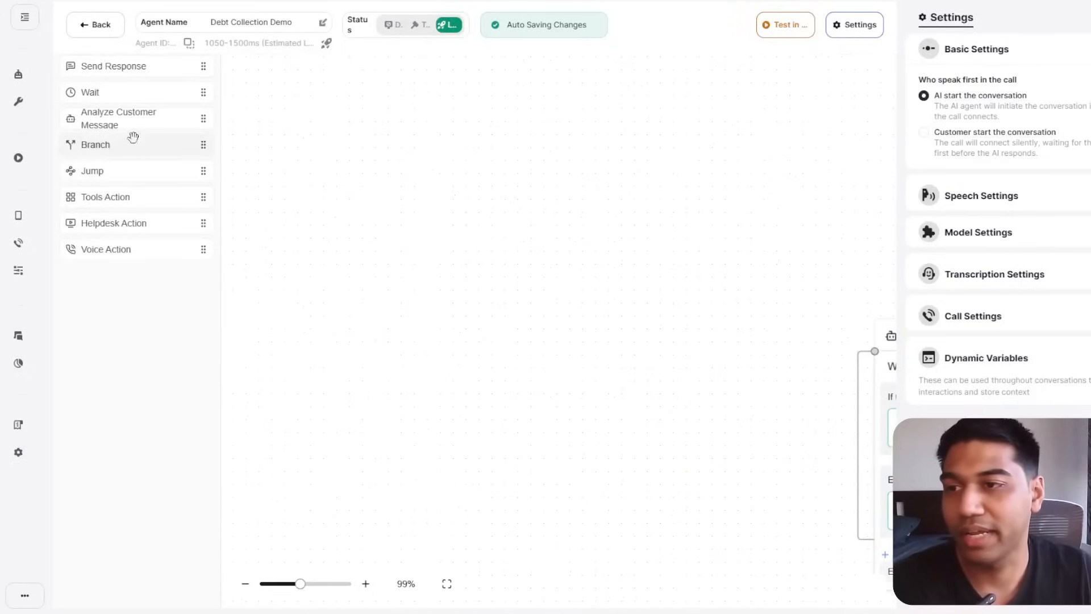
Add a Branch node beside the Analyze Customer Message node.
left_click_drag(117, 149, 588, 165)
left_click_drag(562, 402, 431, 403)
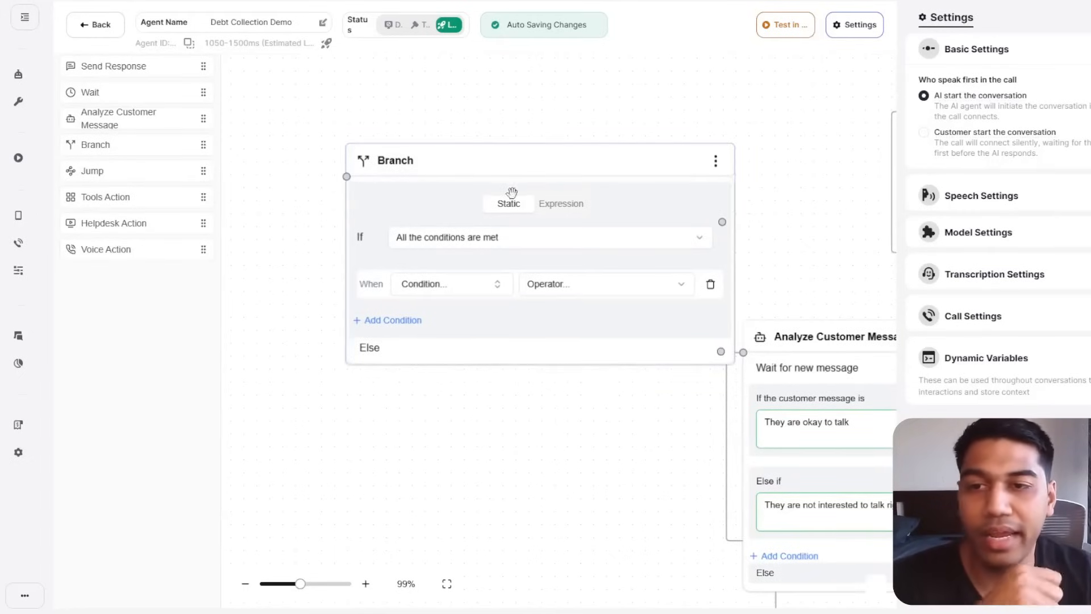
left_click_drag(757, 114, 513, 60)
left_click_drag(531, 195, 637, 79)
left_click_drag(428, 388, 619, 197)
left_click_drag(583, 312, 253, 240)
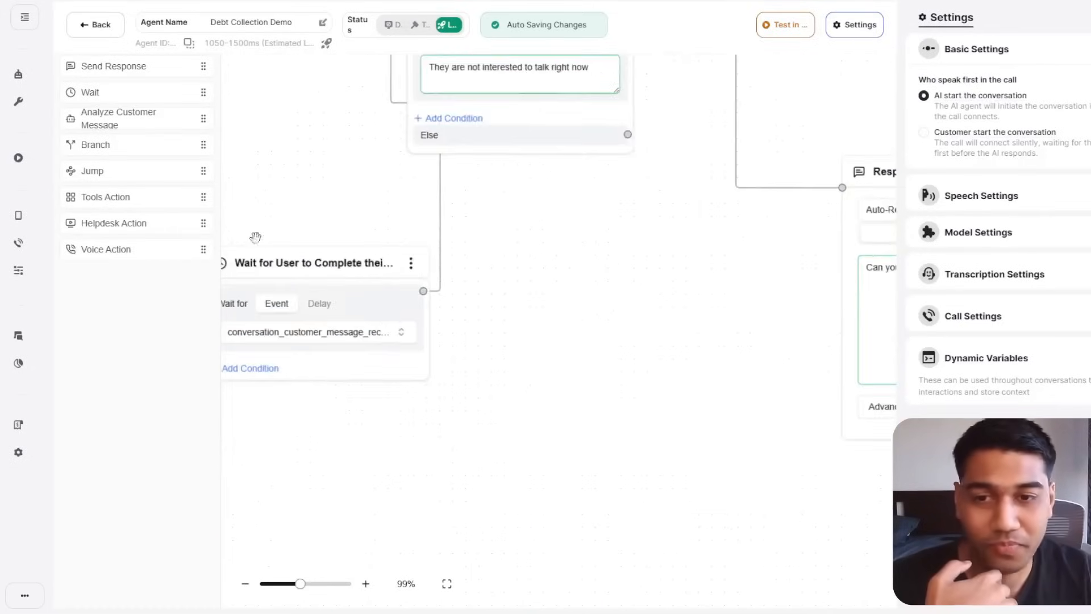
left_click_drag(599, 407, 434, 527)
left_click_drag(503, 450, 536, 546)
left_click_drag(543, 475, 750, 534)
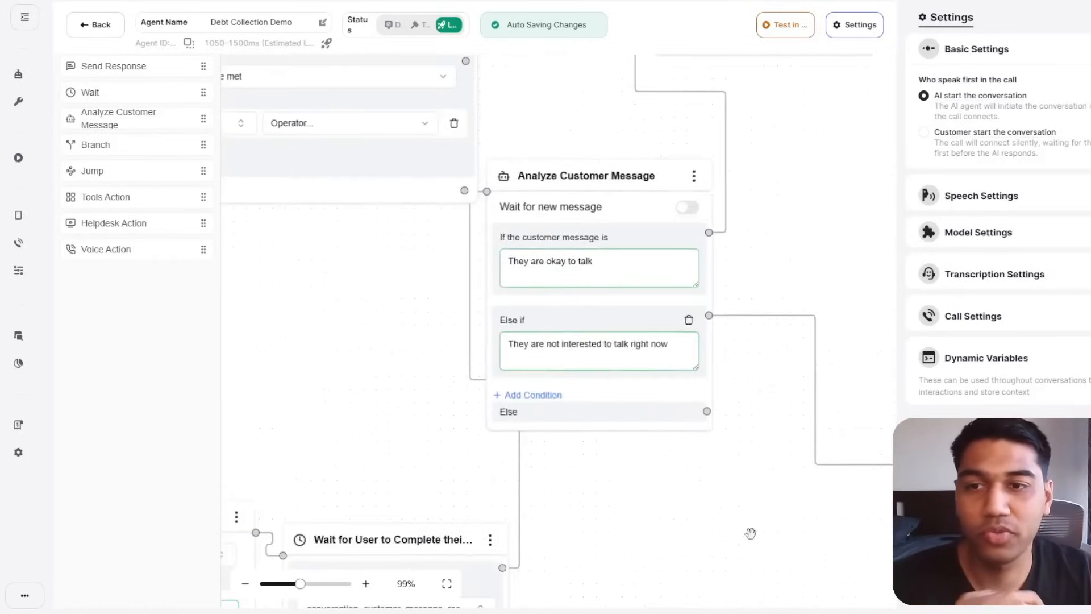
left_click_drag(331, 261, 509, 367)
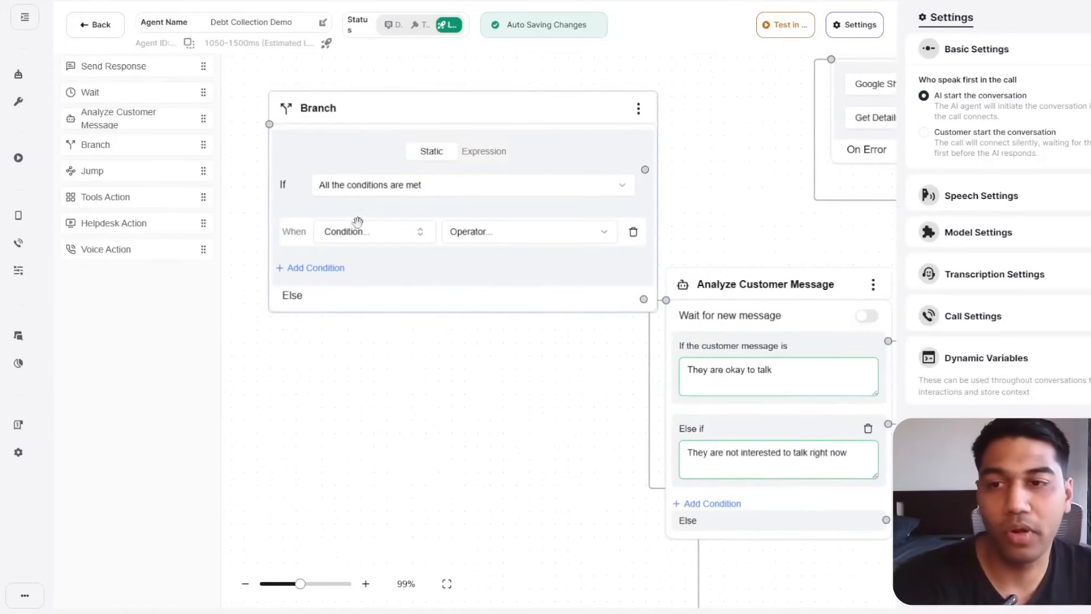
Toggle the Branch node between Expression and Static, then add a Jump node.
left_click(471, 152)
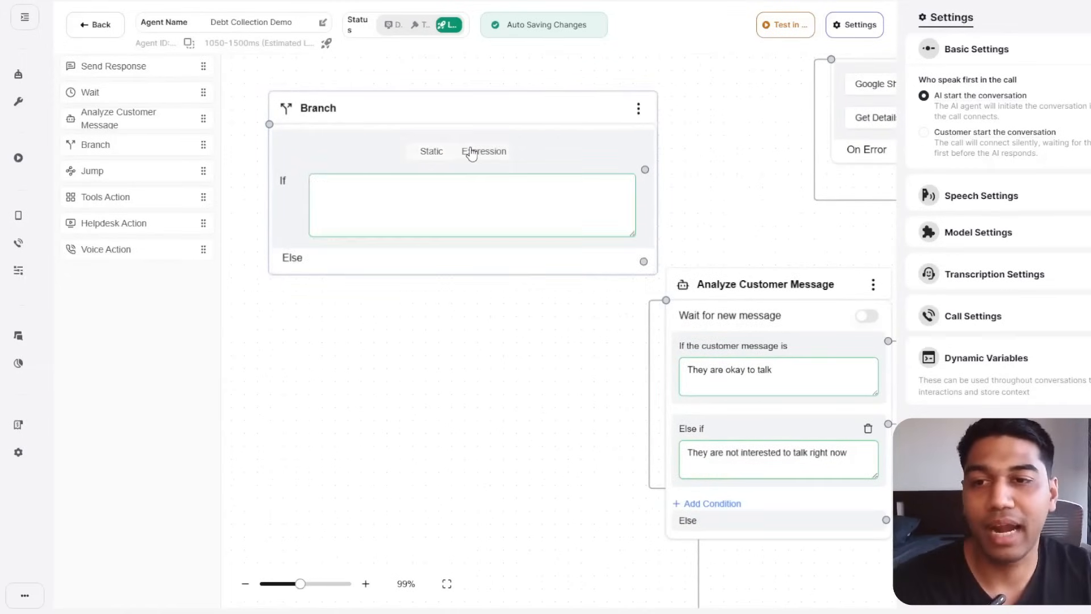
left_click(442, 154)
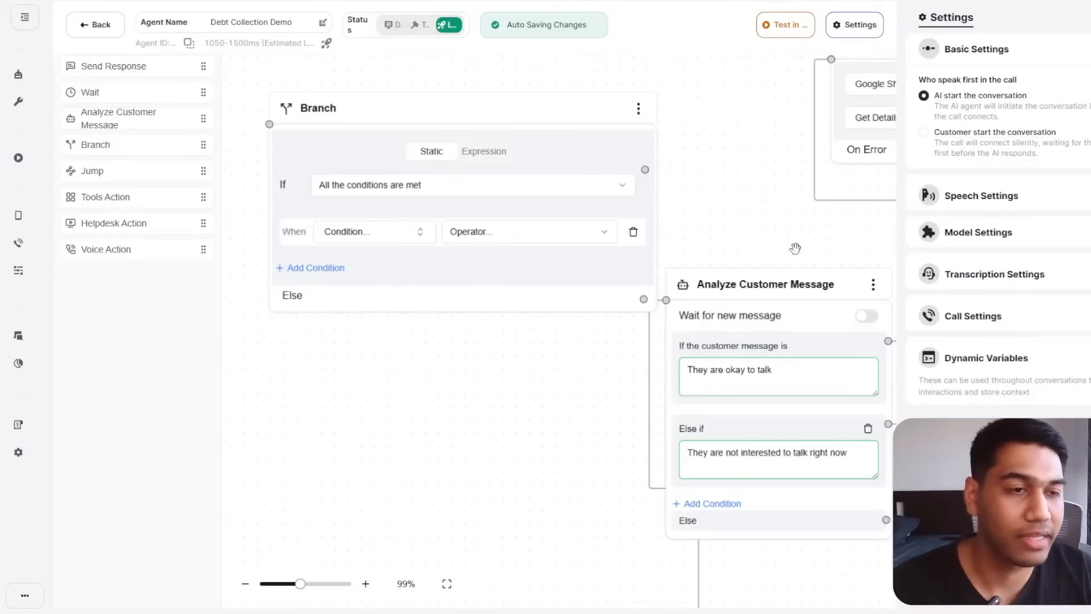
left_click_drag(93, 171, 415, 415)
left_click_drag(608, 475, 814, 321)
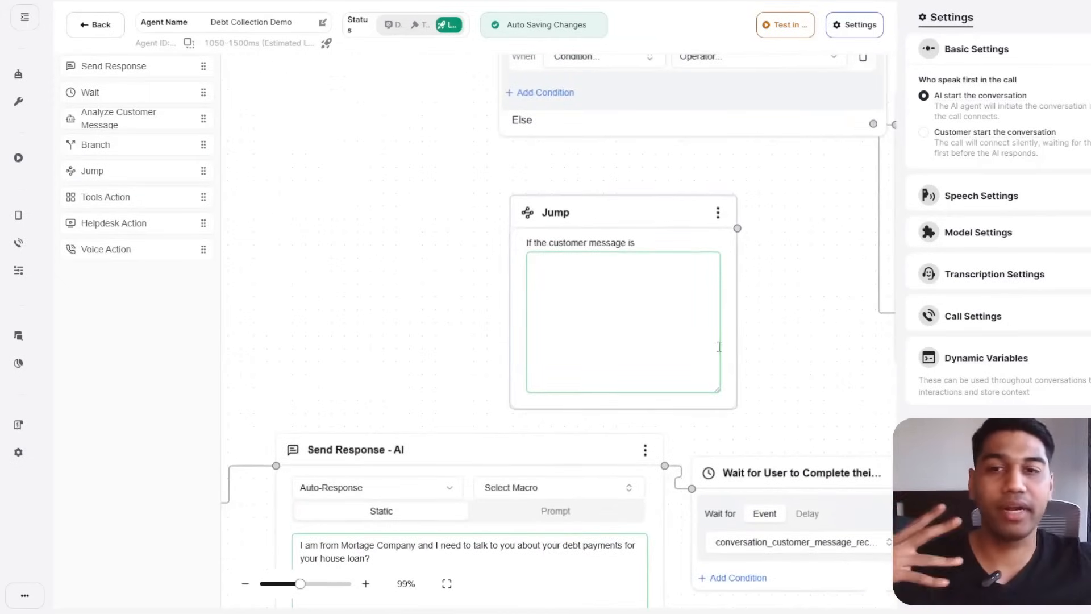
Give the Jump node the trigger phrase 'I want to talk to a human'.
left_click(653, 348)
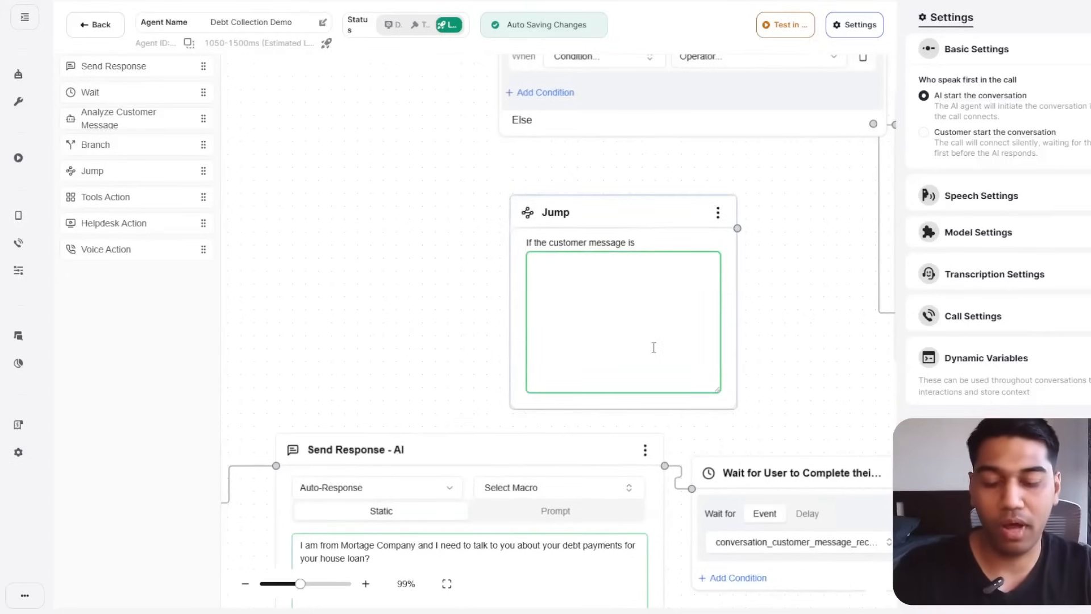
type("I want to talk ")
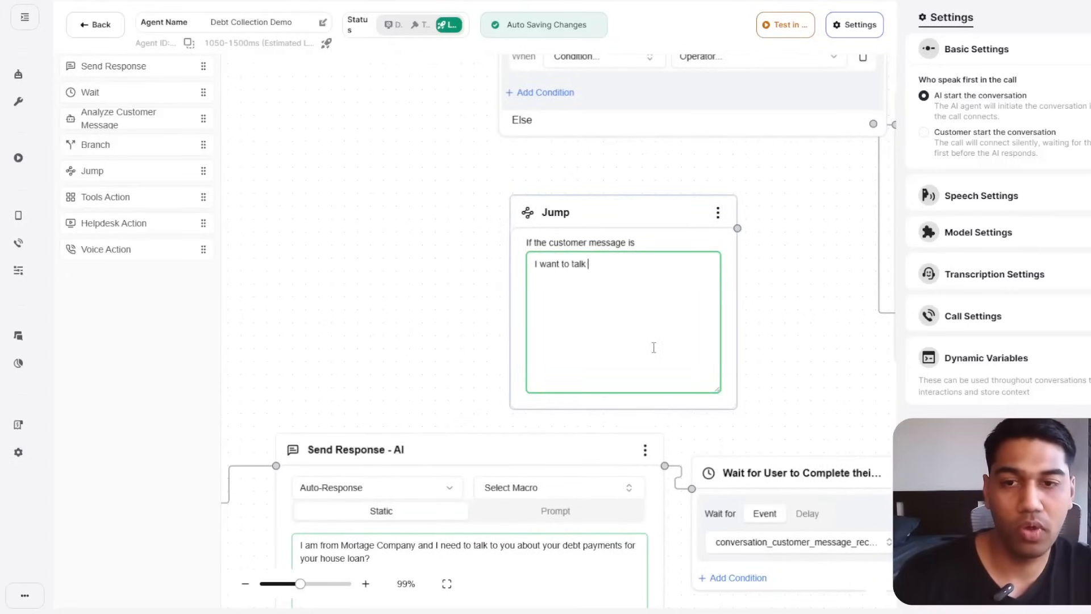
type("to a human")
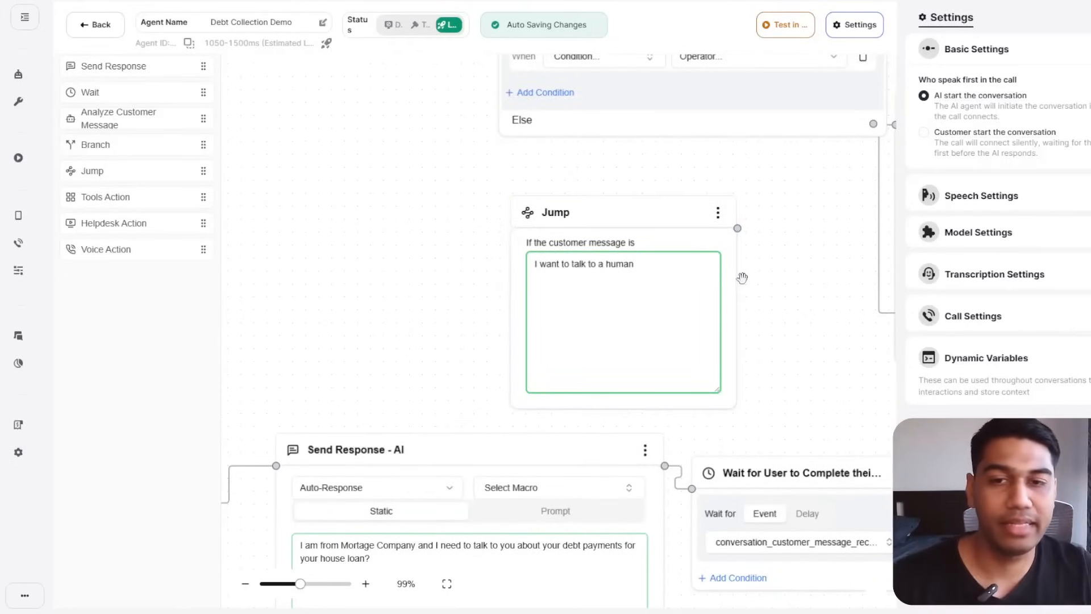
left_click_drag(777, 348, 697, 451)
left_click_drag(619, 366, 628, 316)
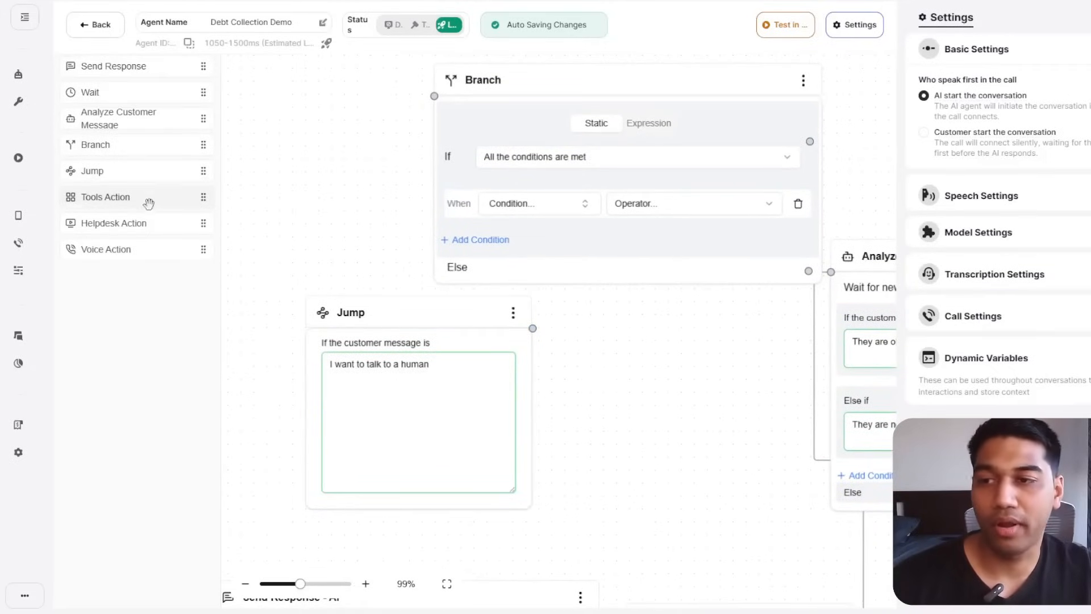
Add a Send Response node beside Jump and close the Settings panel.
left_click_drag(131, 223, 670, 346)
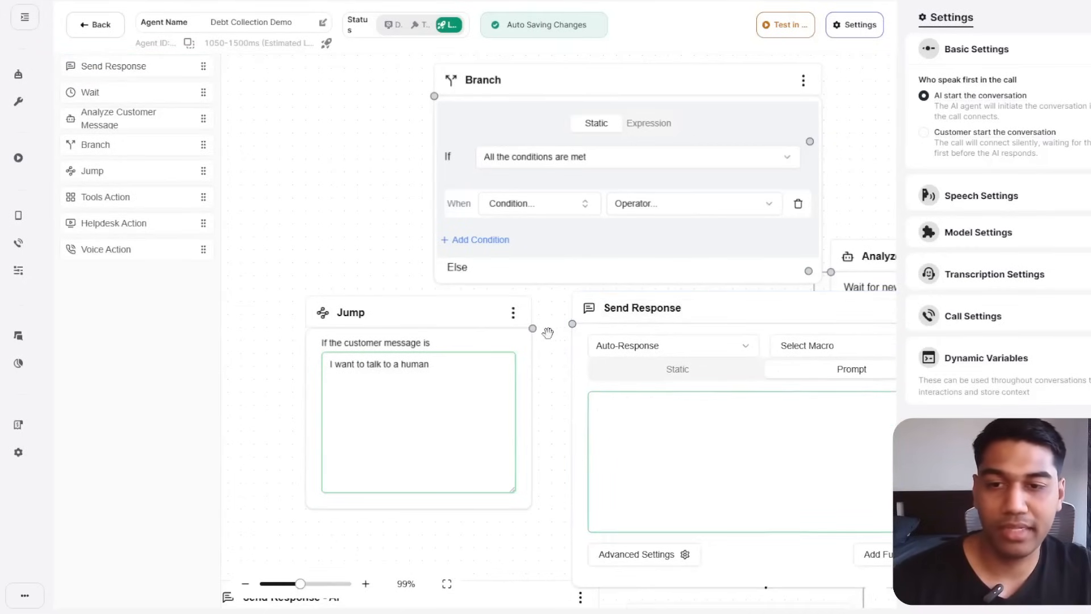
left_click_drag(536, 329, 533, 328)
left_click(1090, 18)
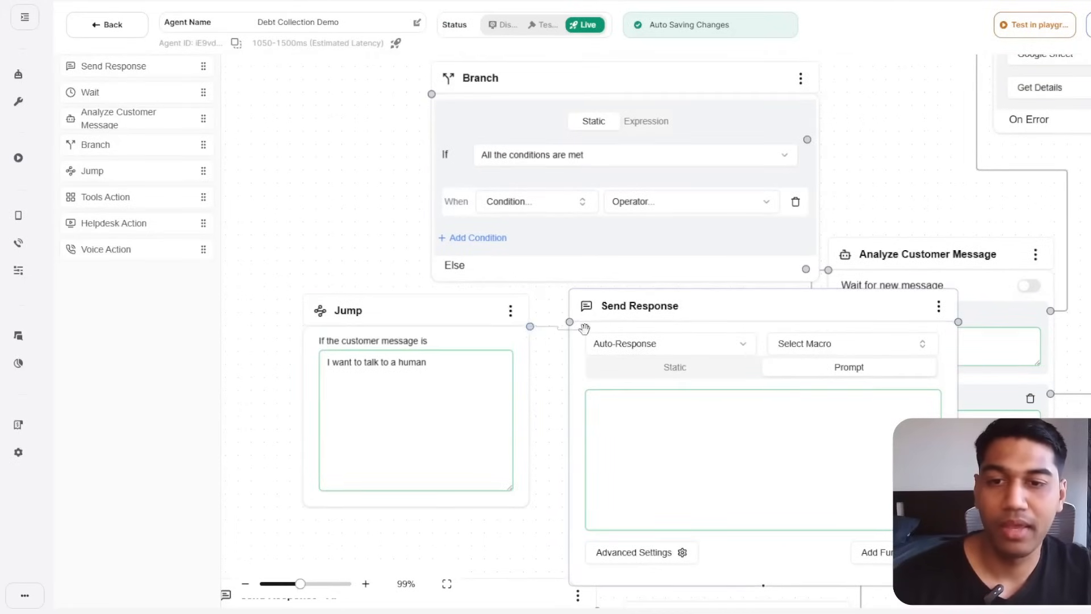
Connect Jump to a static Send Response reading 'Transfering you to a human'.
left_click_drag(529, 327, 569, 322)
left_click(686, 368)
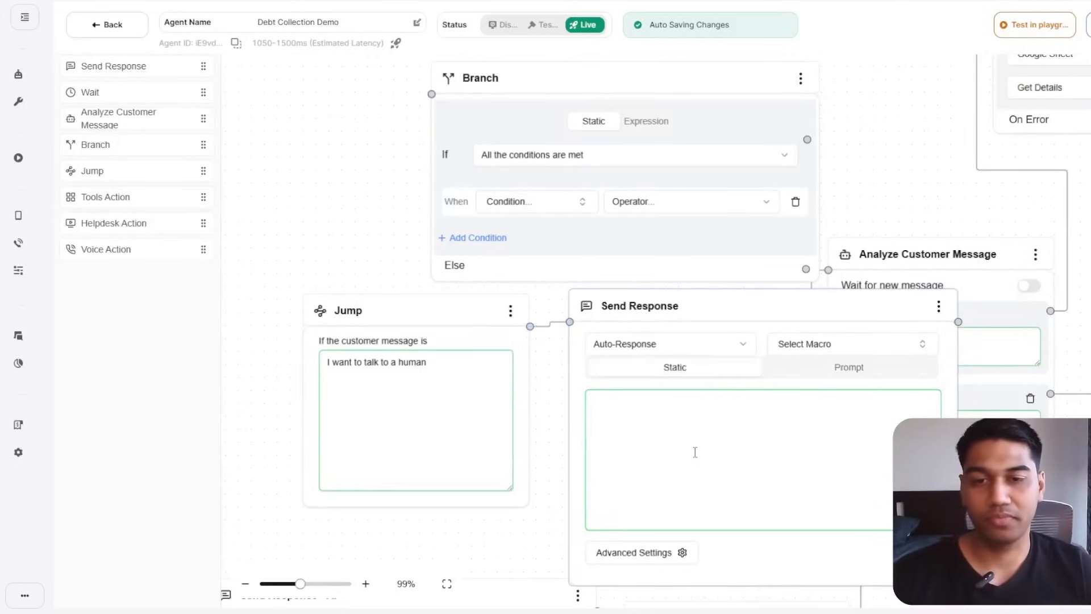
left_click(695, 451)
type("Transfering you to a human")
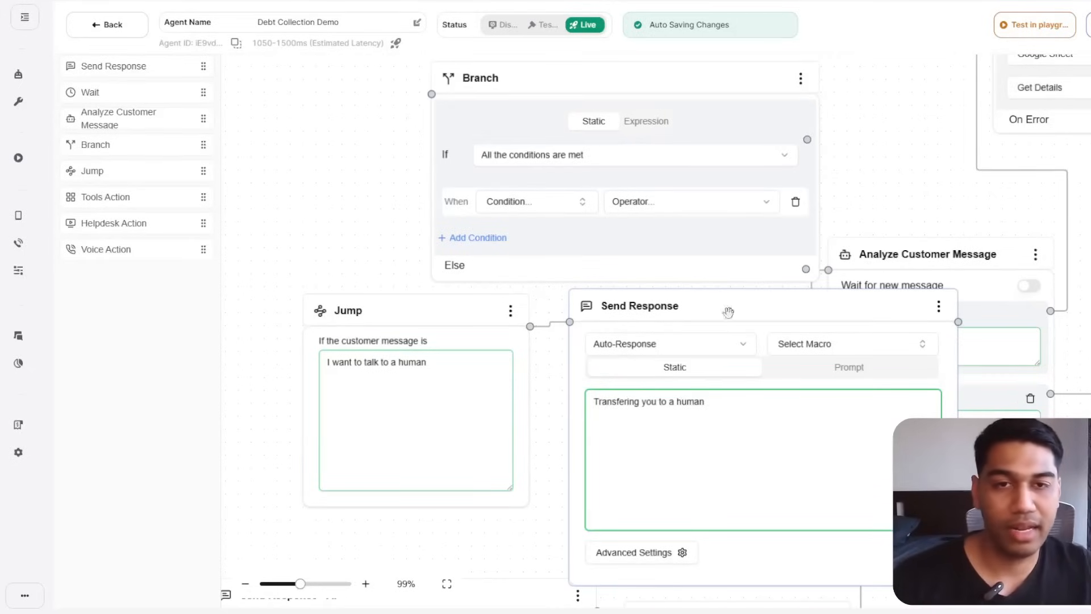
Delete the empty Branch node.
left_click_drag(883, 195, 986, 308)
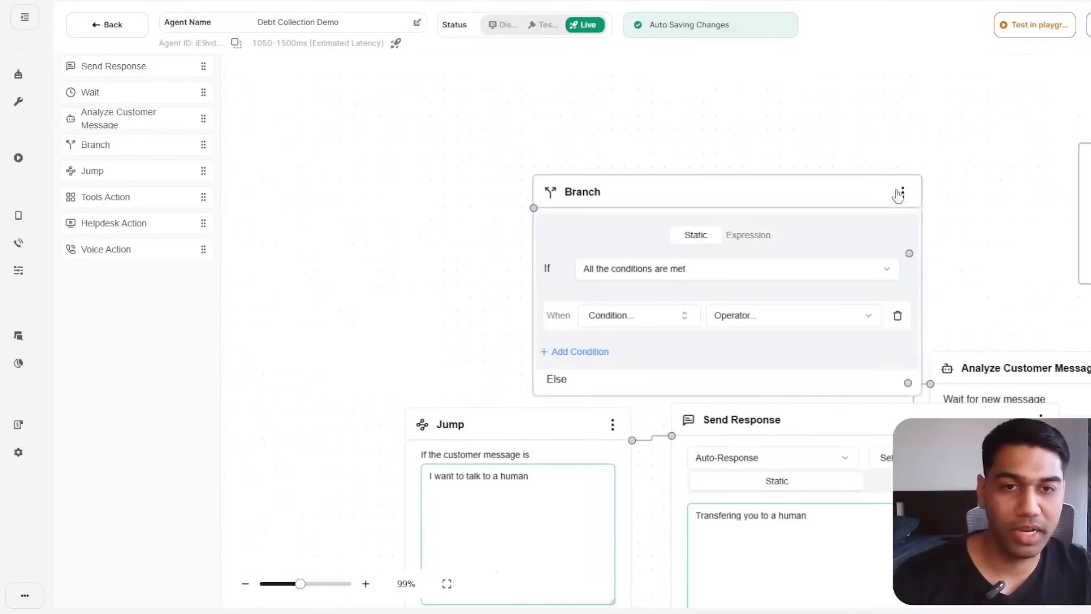
left_click(903, 192)
left_click(915, 217)
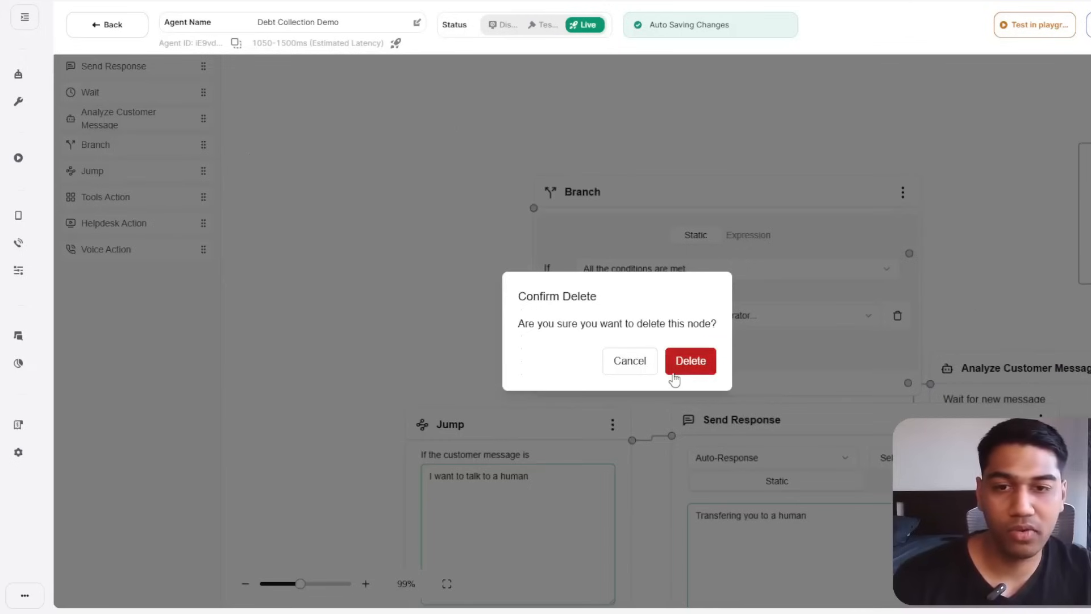
left_click(689, 361)
Line up the Jump and Send Response nodes side by side.
left_click_drag(536, 367, 478, 214)
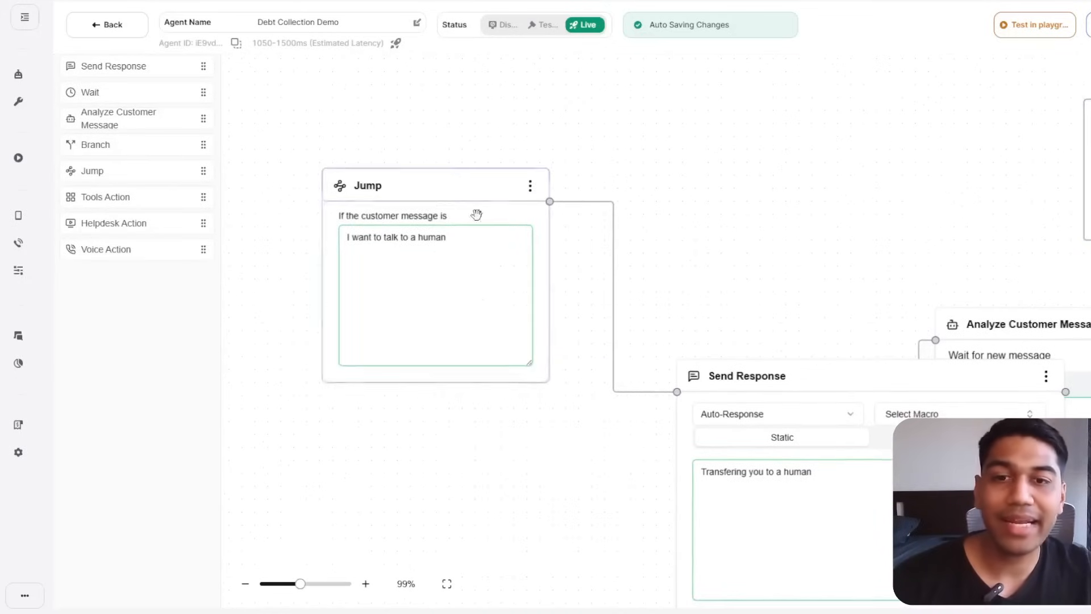
left_click_drag(811, 376, 751, 74)
left_click_drag(641, 481, 551, 557)
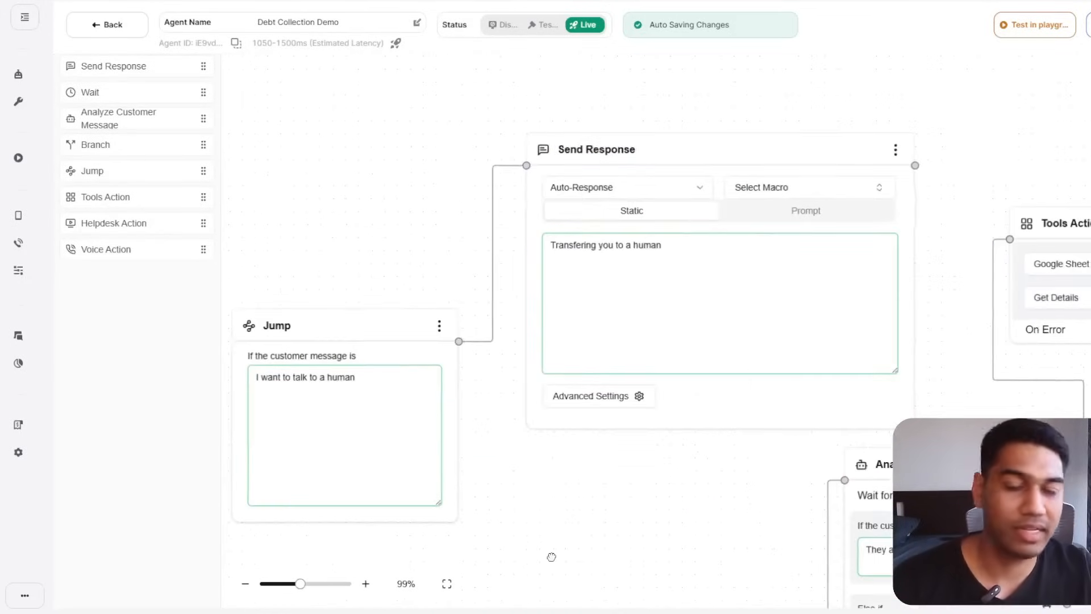
left_click_drag(740, 133, 708, 89)
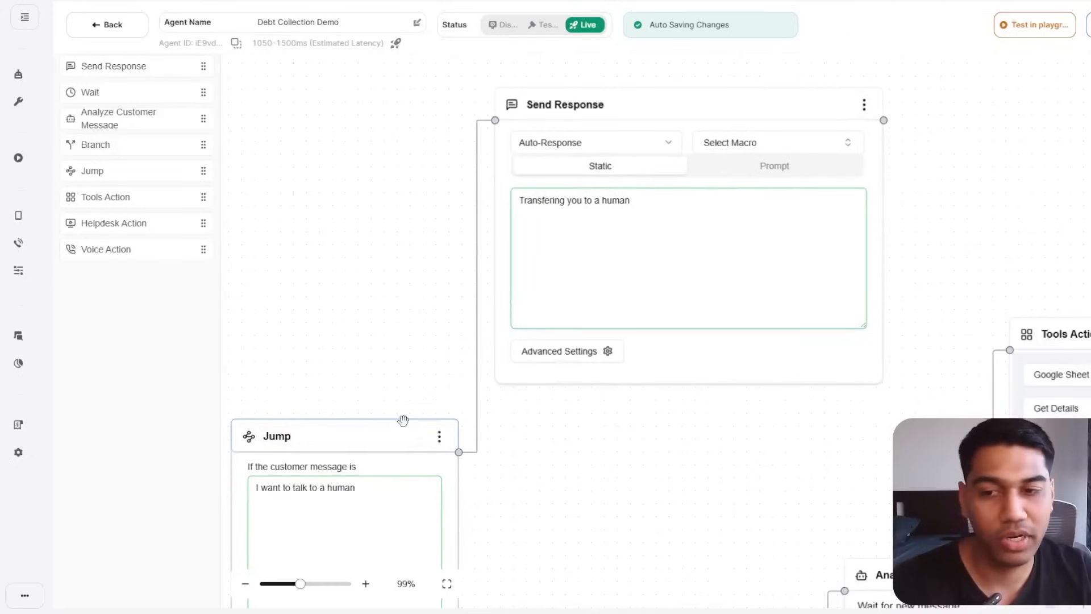
left_click_drag(404, 419, 401, 67)
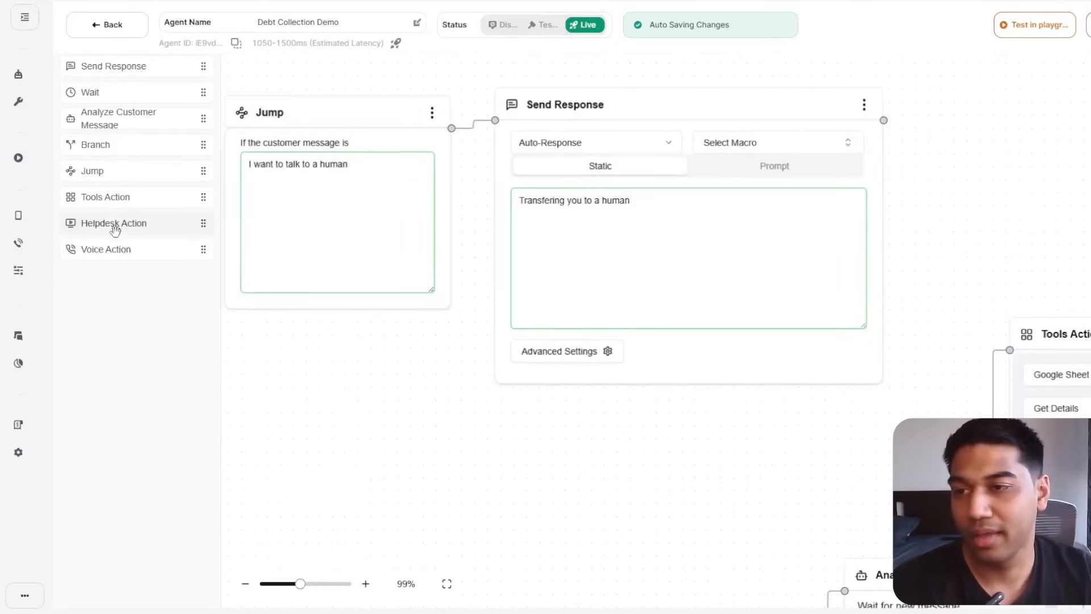
Try a Helpdesk Action node set to TICKET_ASSIGN_TEAM, then delete it.
left_click_drag(1076, 145, 1008, 214)
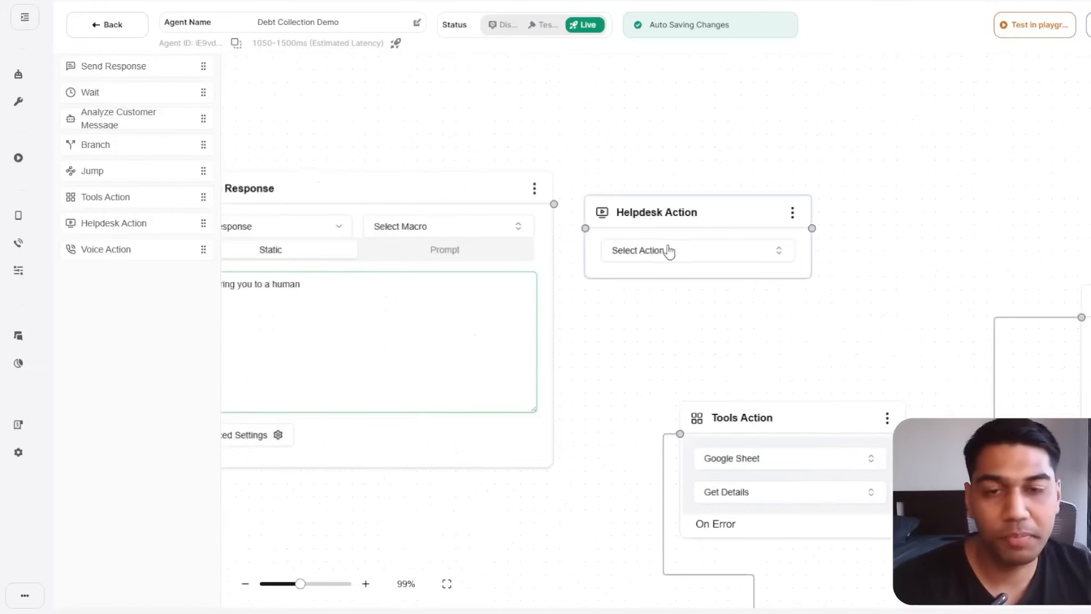
left_click(672, 250)
scroll(665, 349, "down", 1)
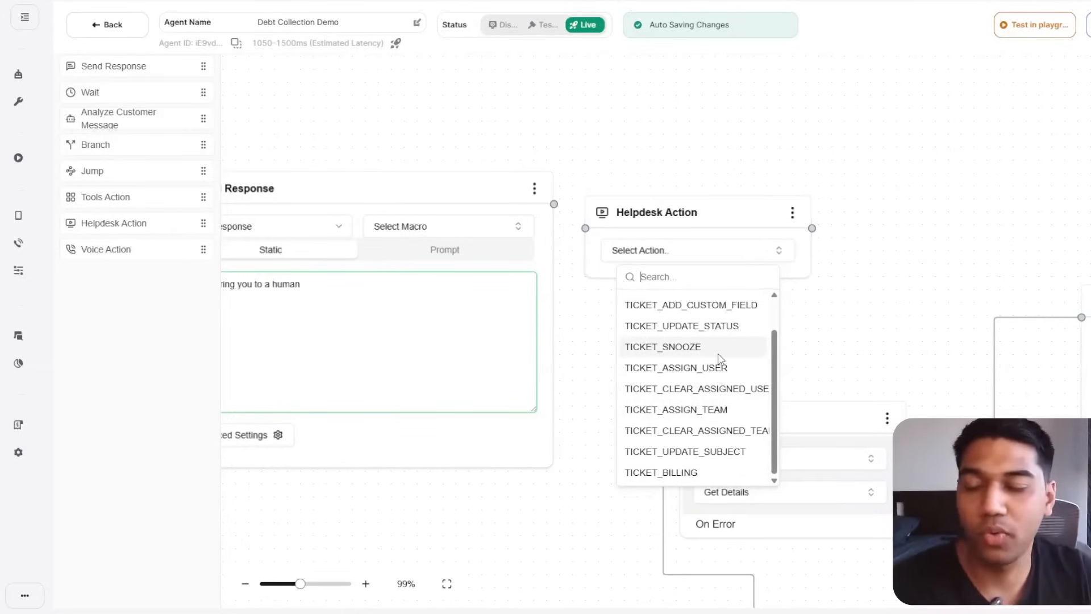
left_click(676, 410)
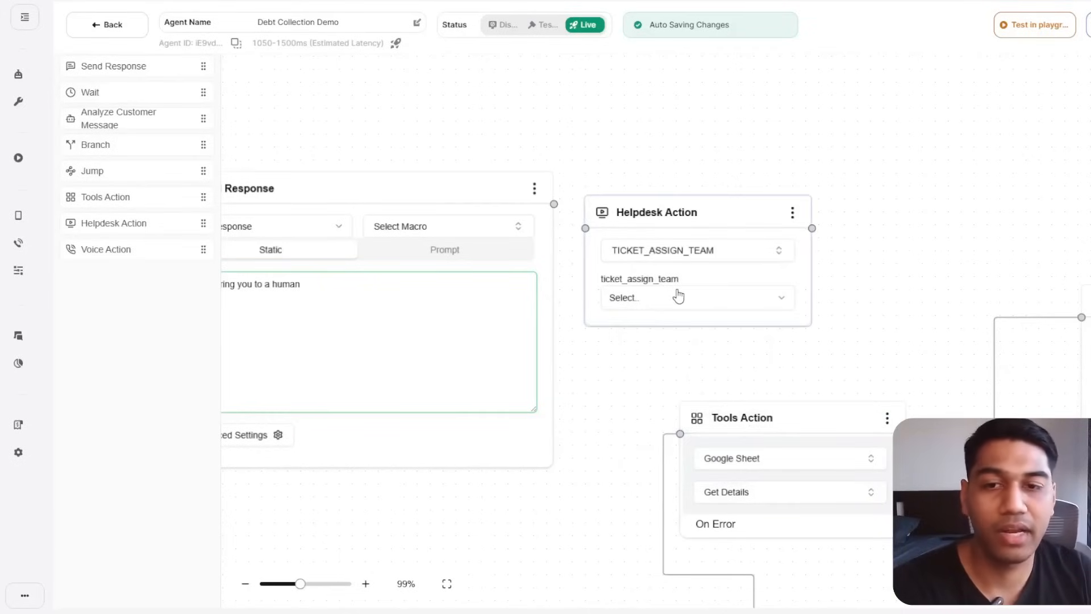
left_click_drag(730, 211, 778, 150)
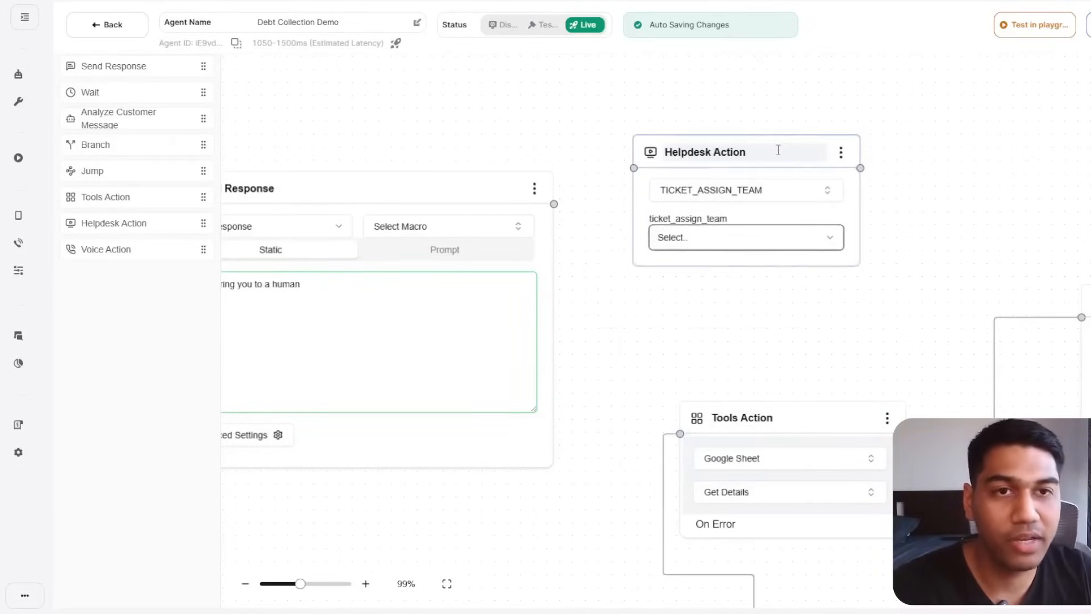
left_click(841, 153)
left_click(860, 176)
left_click(693, 354)
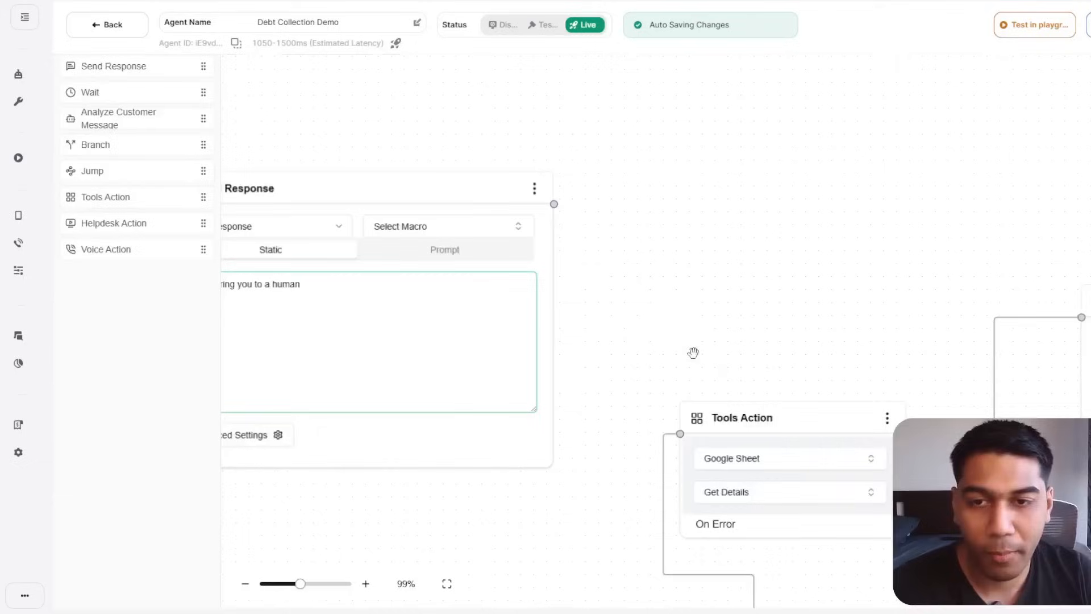
Review the transfer message, then launch the test playground.
left_click_drag(686, 200, 960, 169)
left_click(526, 281)
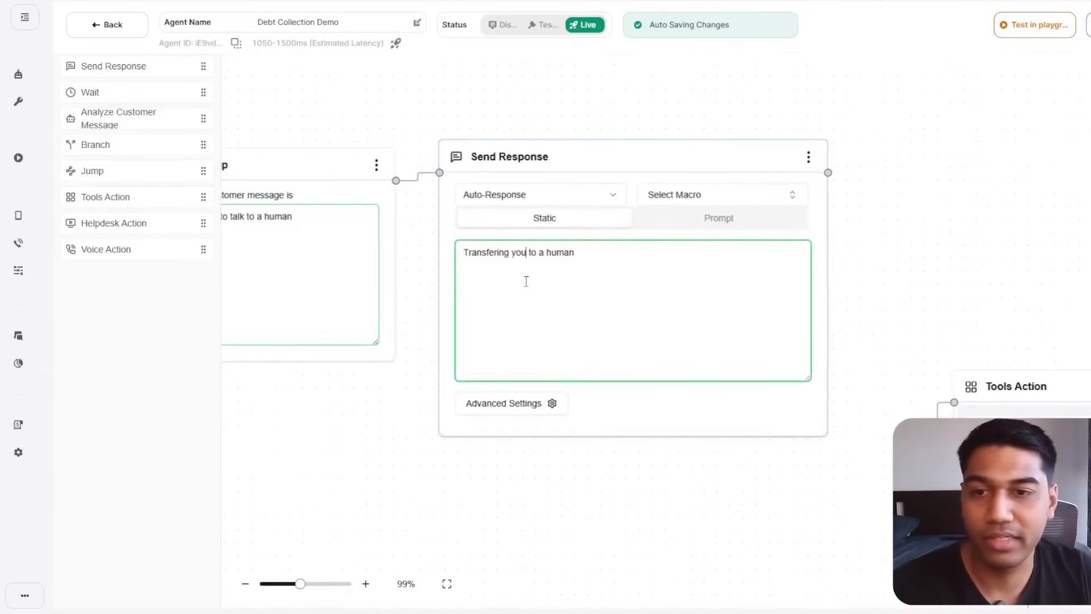
left_click(887, 309)
left_click(680, 256)
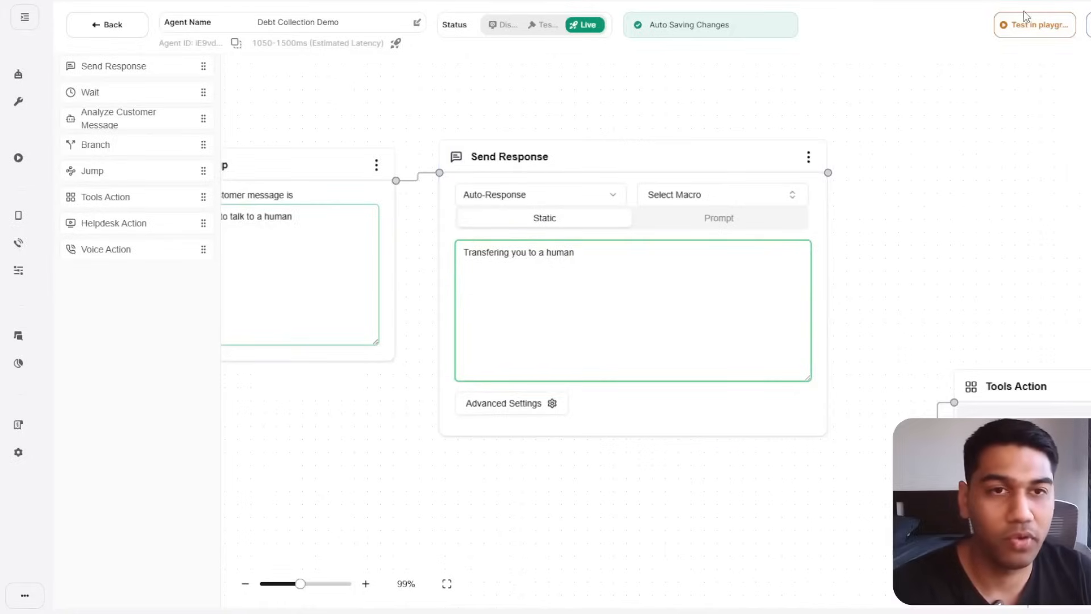
left_click(1023, 30)
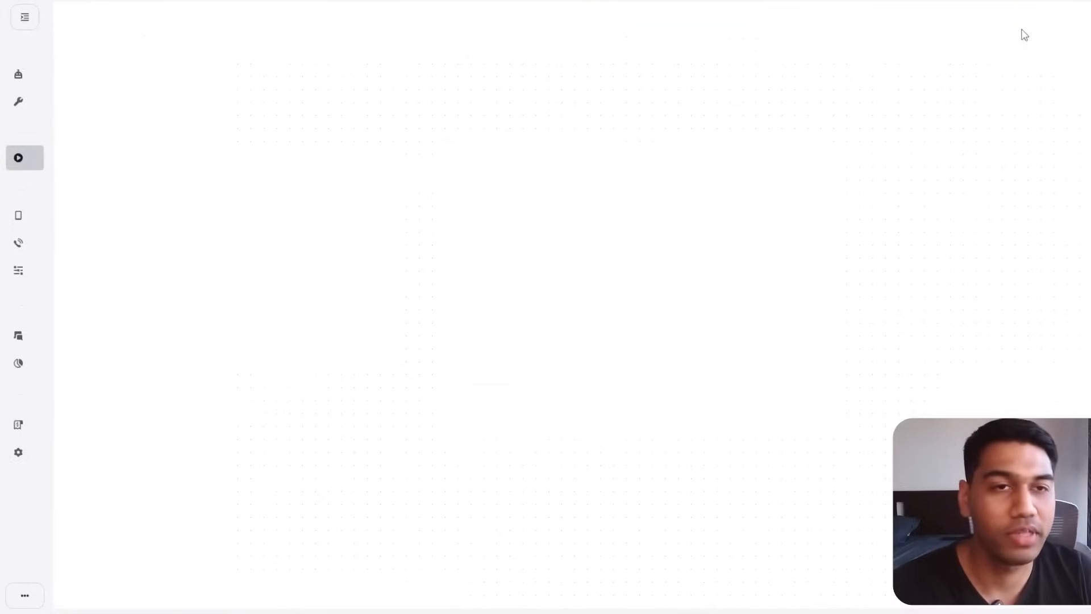
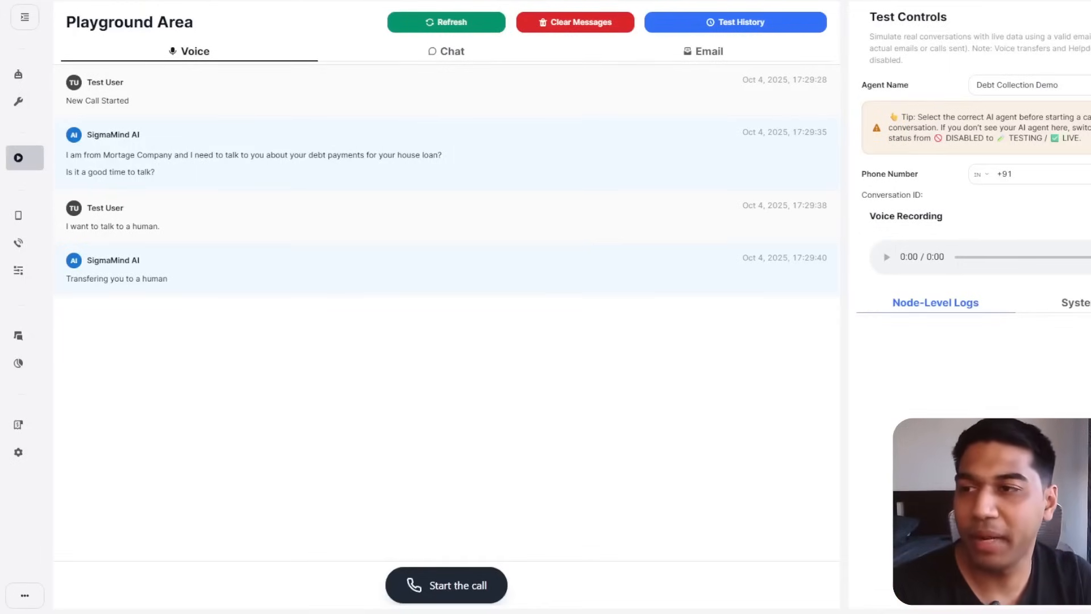
Leave the playground and return to the AI Agents list.
left_click(18, 74)
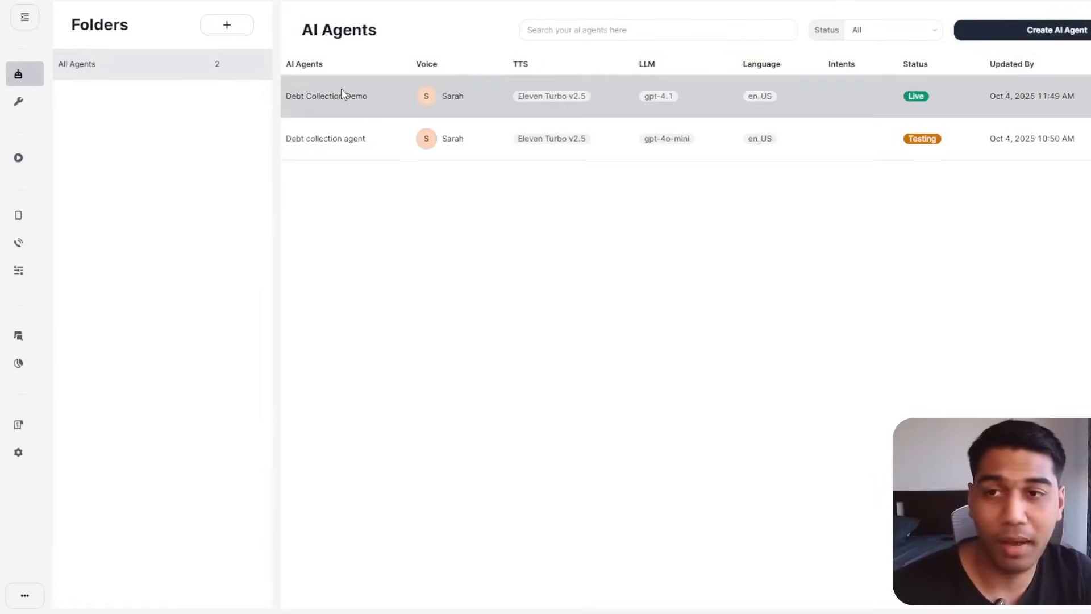
Open the Debt Collection Demo flow and expand Speech Settings showing the eleven_turbo_v2_5 TTS model.
left_click(401, 86)
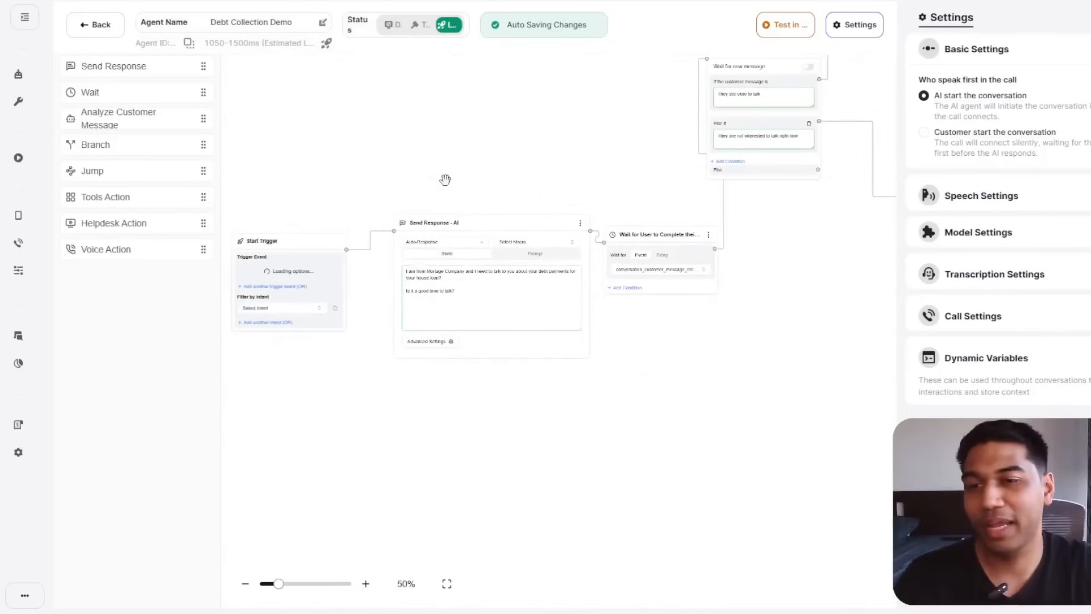
left_click_drag(445, 180, 415, 496)
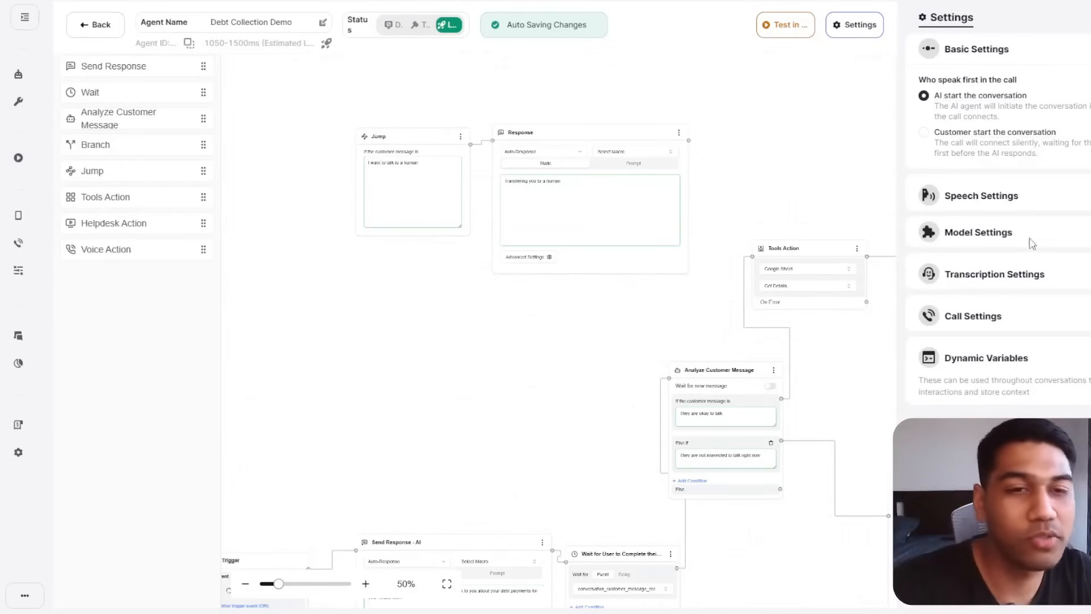
left_click(1002, 197)
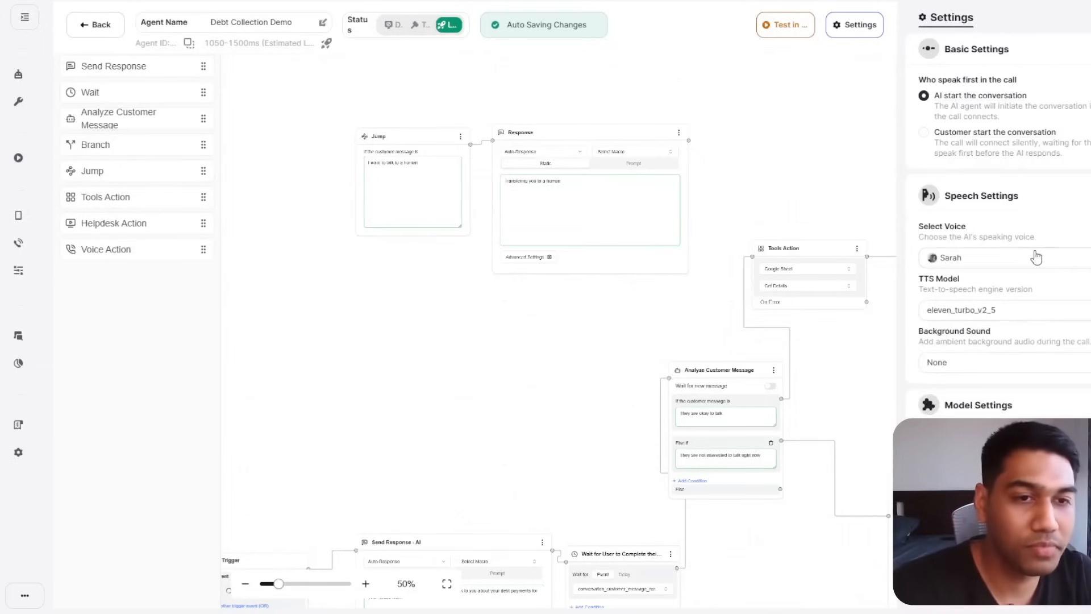
left_click(1036, 254)
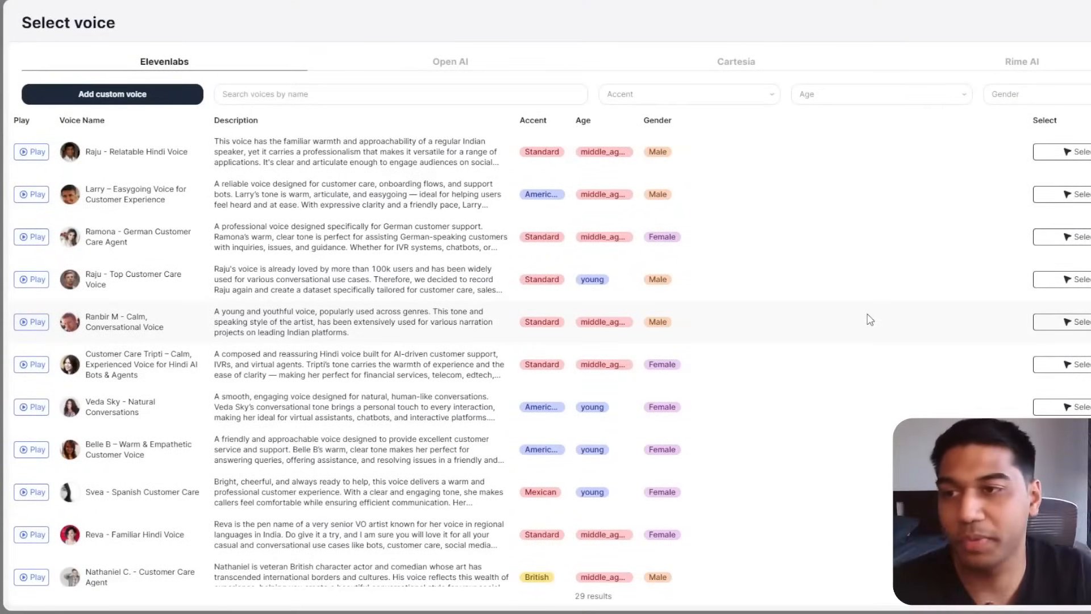
scroll(163, 266, "down", 6)
scroll(164, 266, "down", 7)
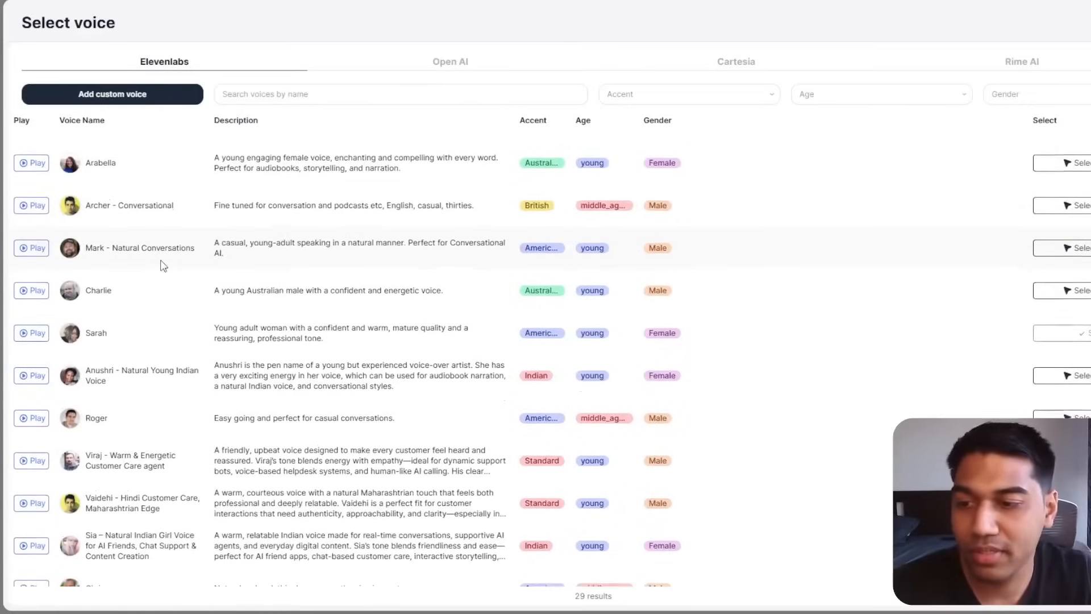
scroll(188, 316, "down", 1)
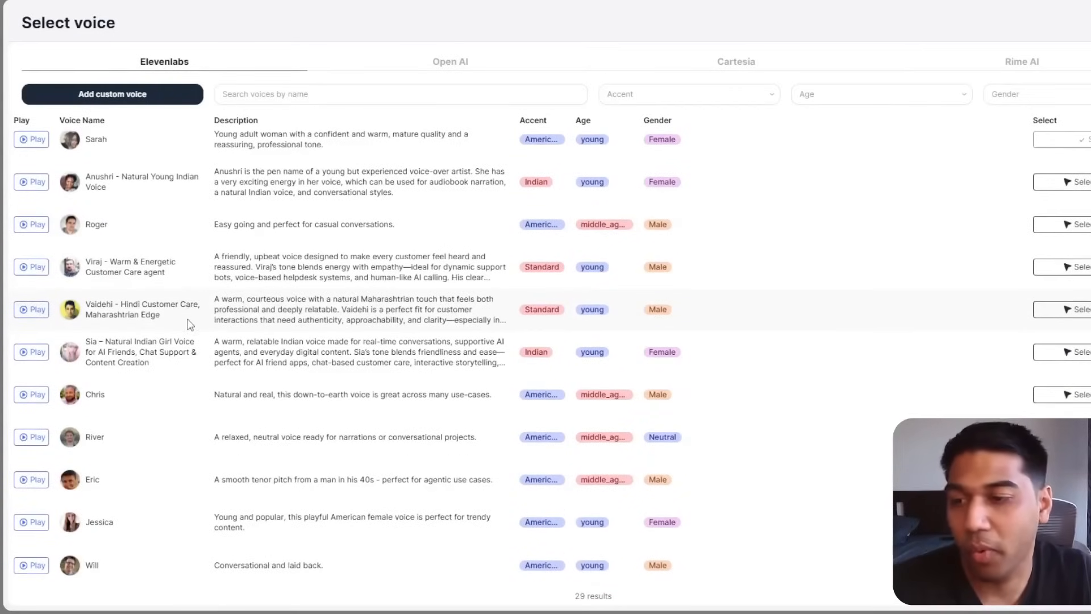
scroll(192, 386, "up", 5)
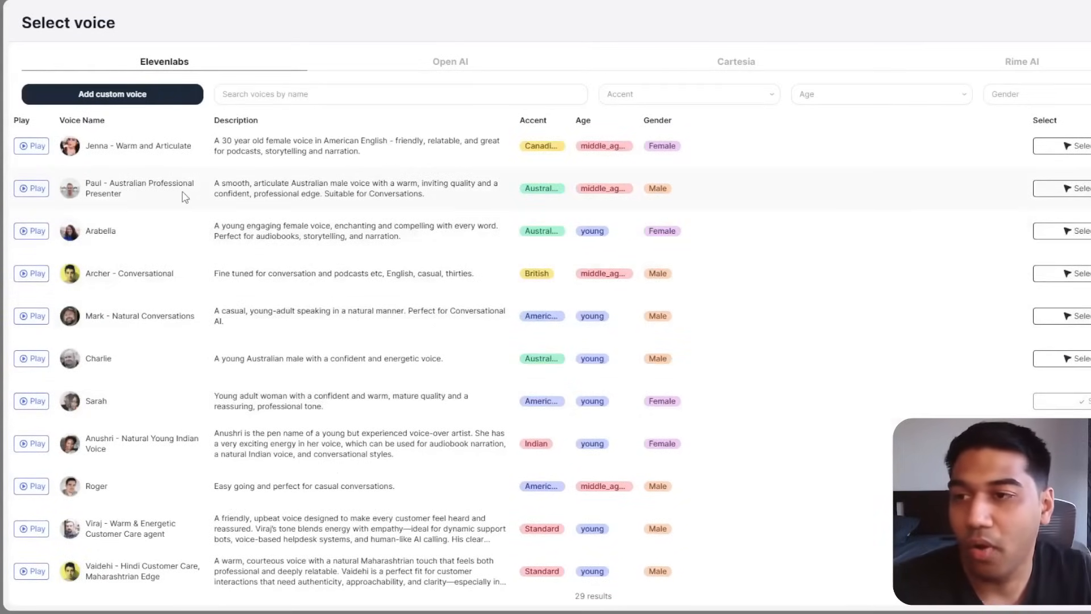
scroll(186, 199, "up", 3)
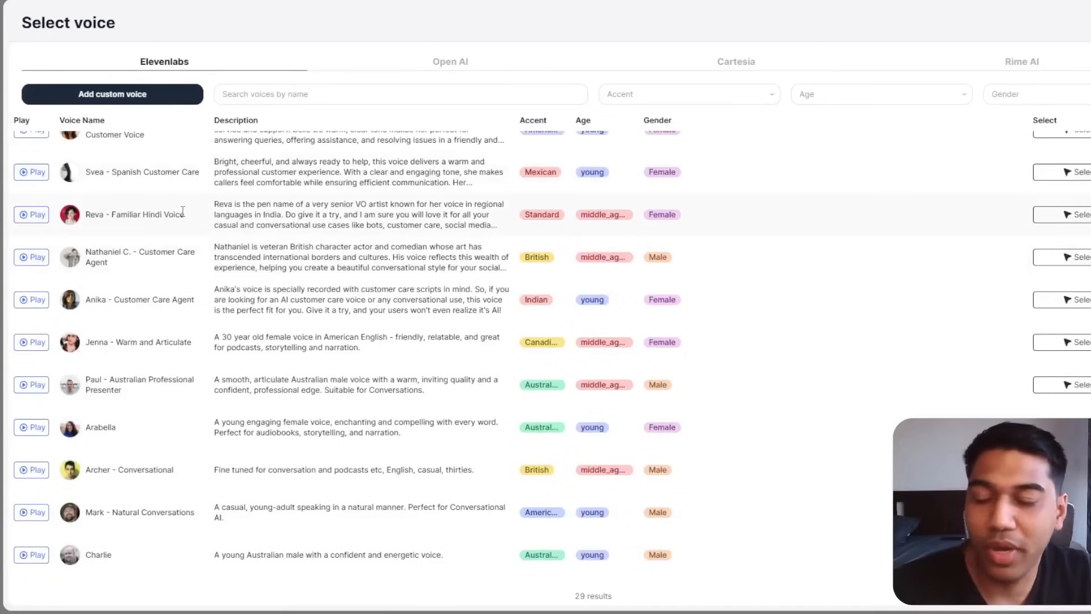
scroll(183, 211, "up", 3)
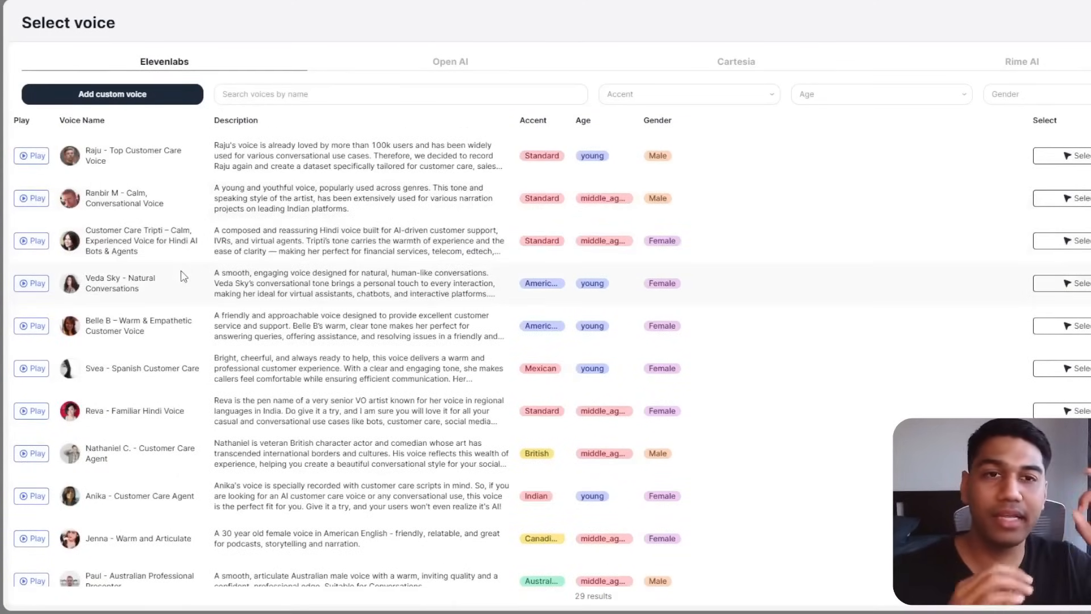
key("ctrl+plus")
key("ctrl+plus")
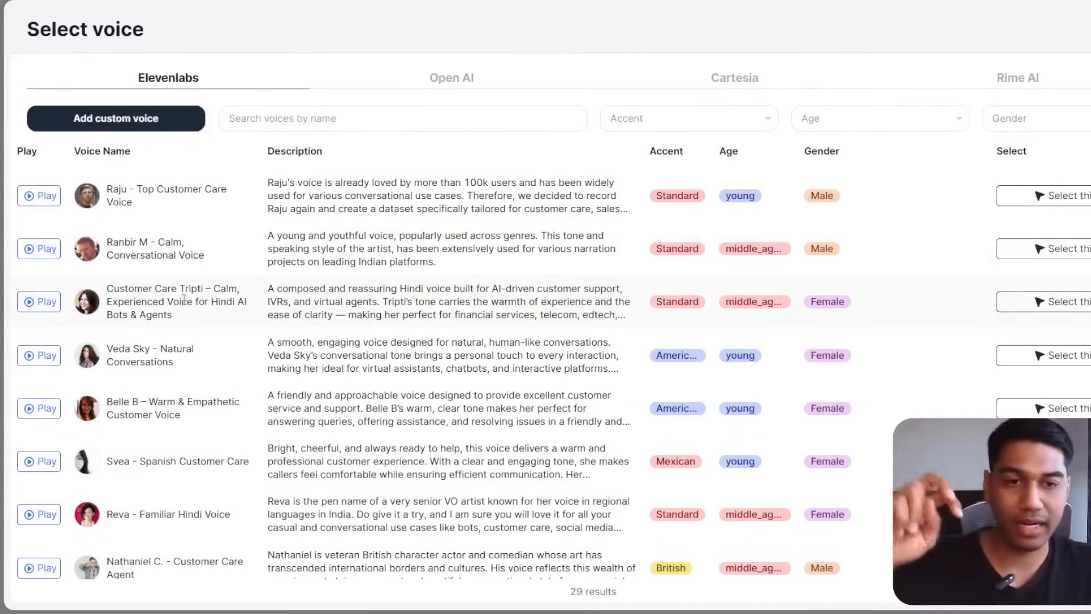
left_click(45, 199)
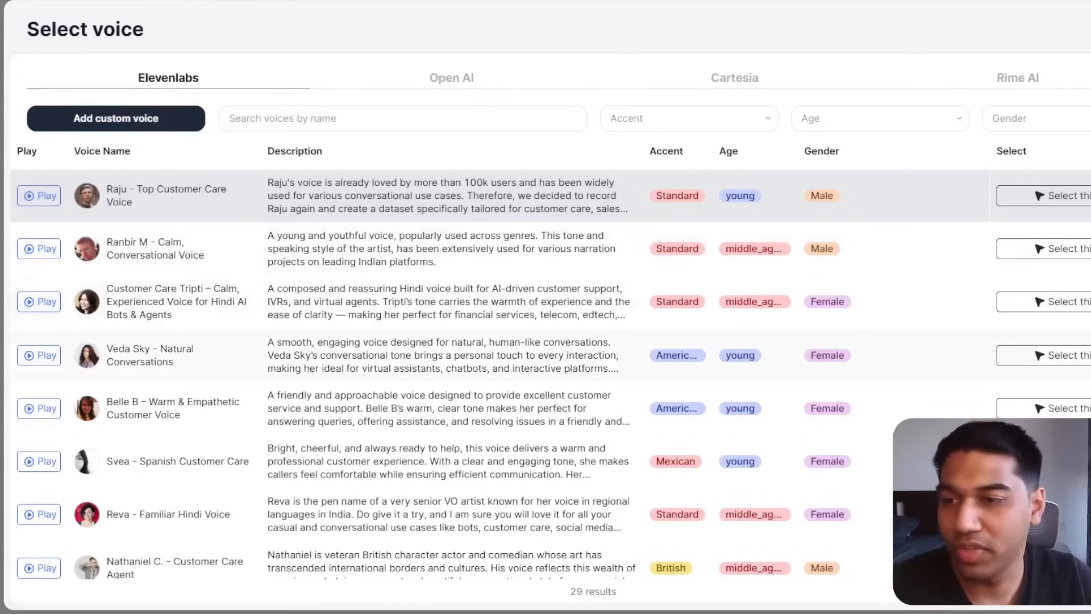
scroll(40, 375, "down", 4)
scroll(39, 375, "up", 3)
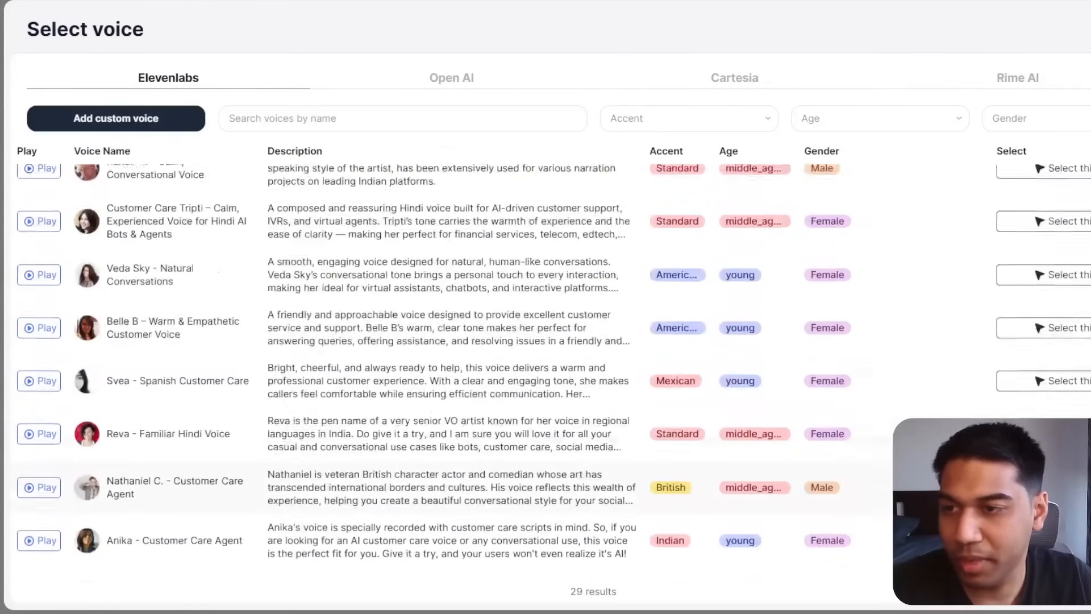
left_click(39, 396)
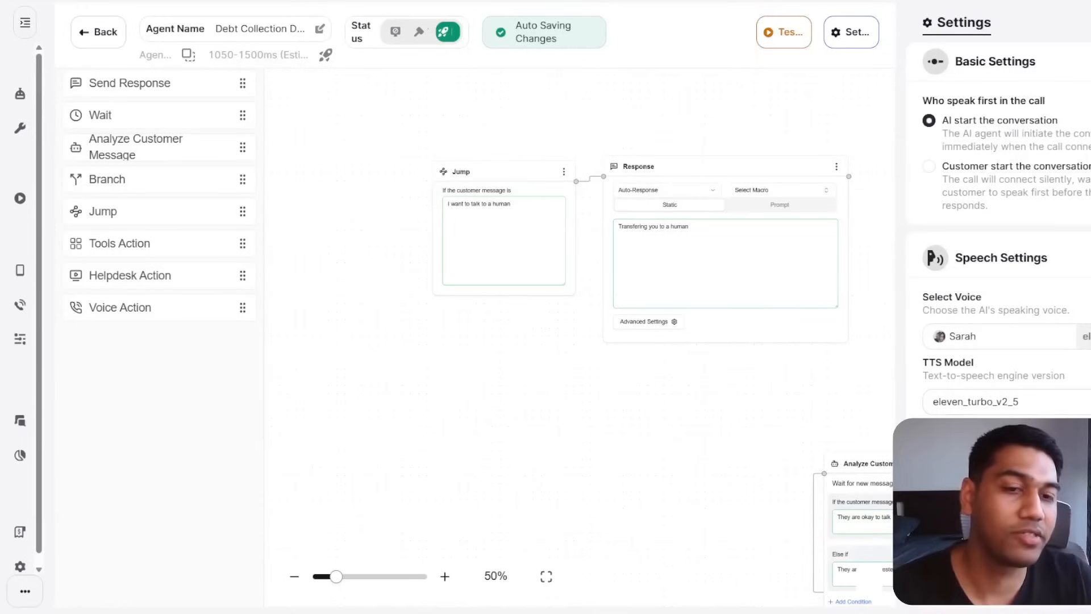
Review the TTS model options keeping eleven_turbo_v2_5, zoom out, and set Office Ambience background sound.
left_click(1067, 398)
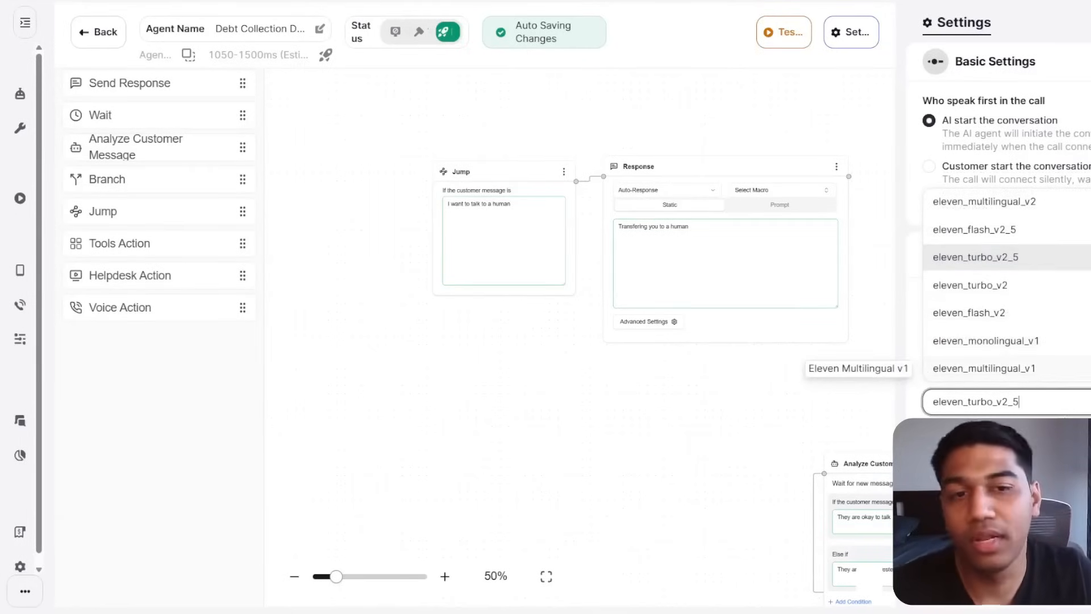
left_click(987, 610)
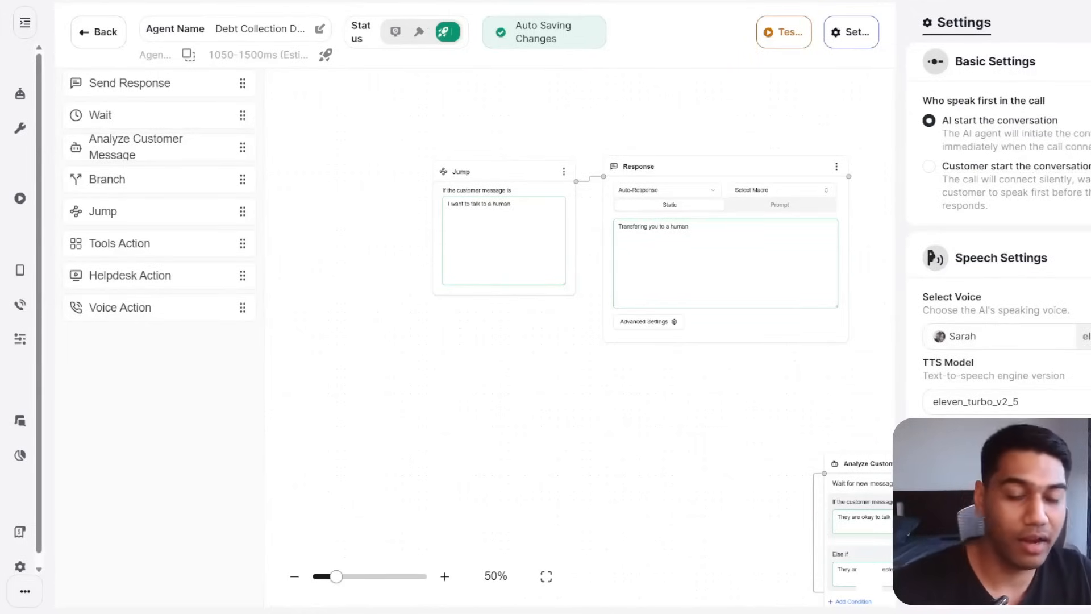
key("ctrl+minus")
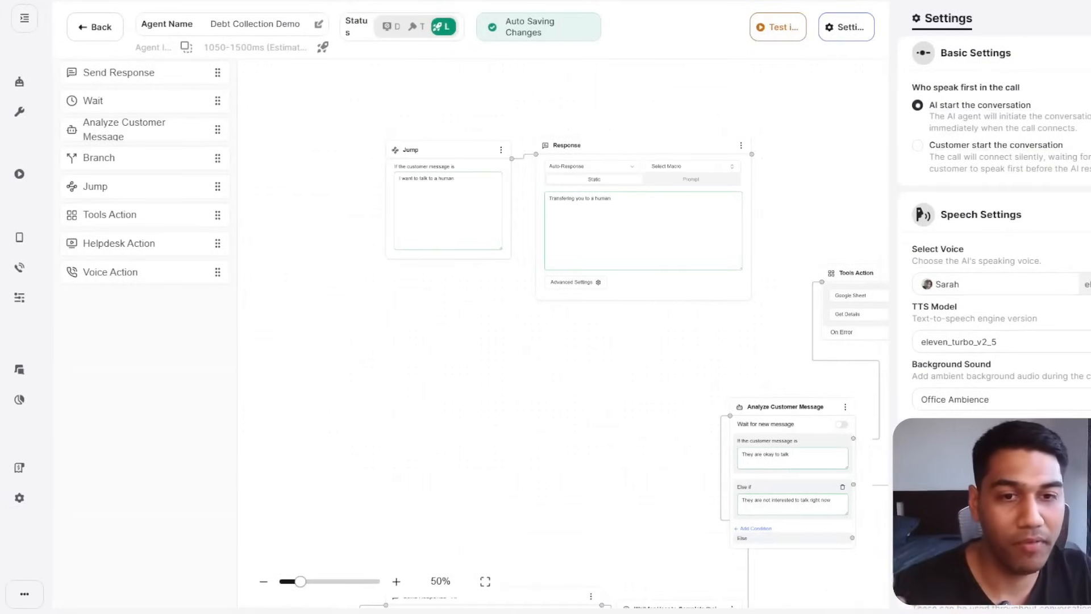
left_click(1020, 404)
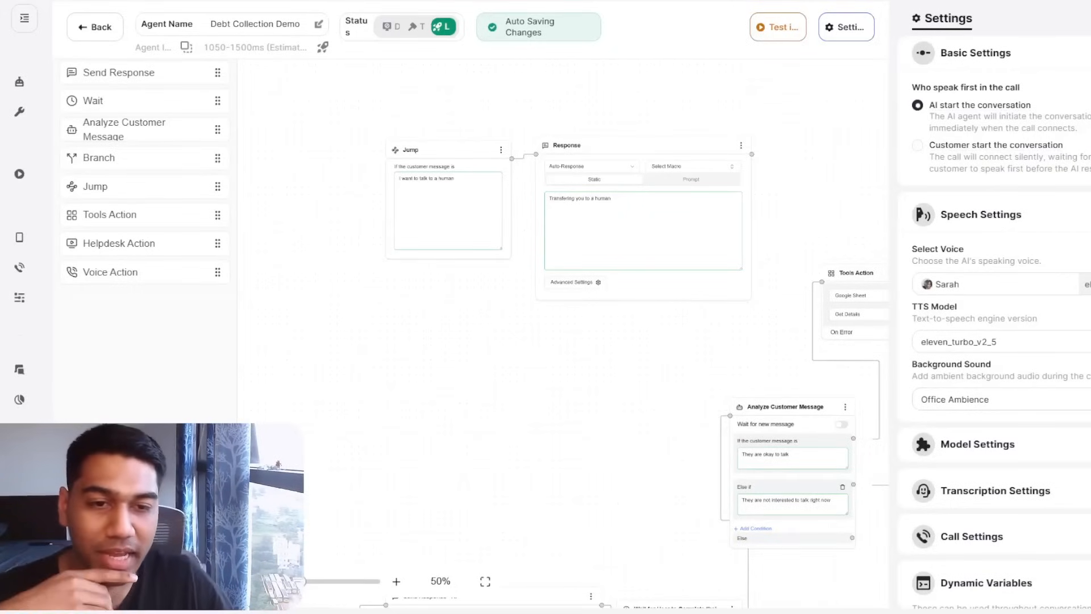
Reset the background sound to None and expand the agent's model settings.
left_click(1062, 399)
left_click(1052, 431)
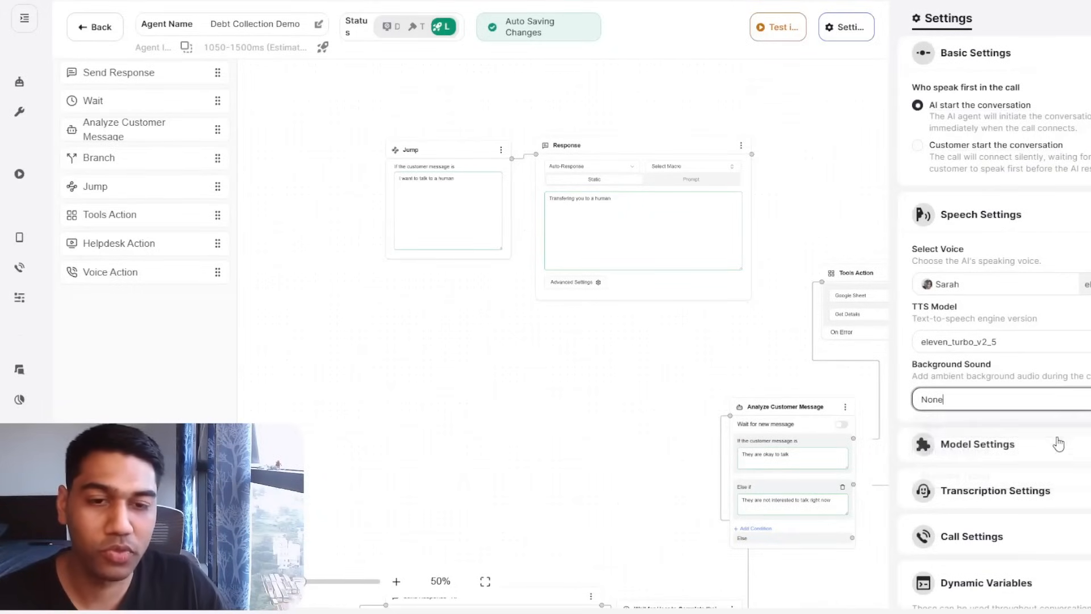
scroll(1085, 393, "down", 1)
scroll(1086, 394, "down", 1)
left_click(989, 378)
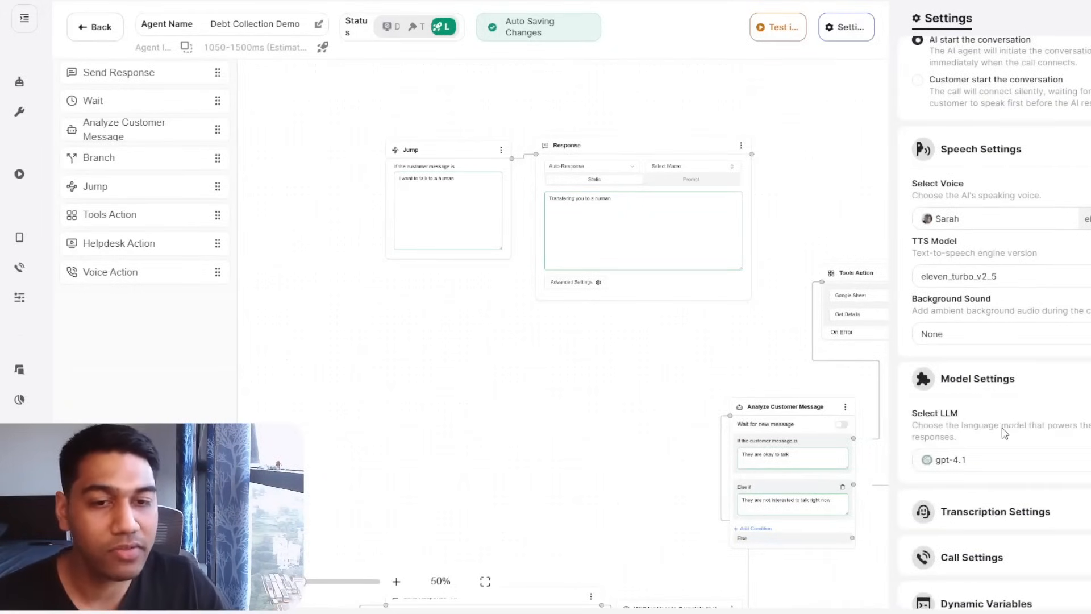
scroll(1011, 392, "down", 3)
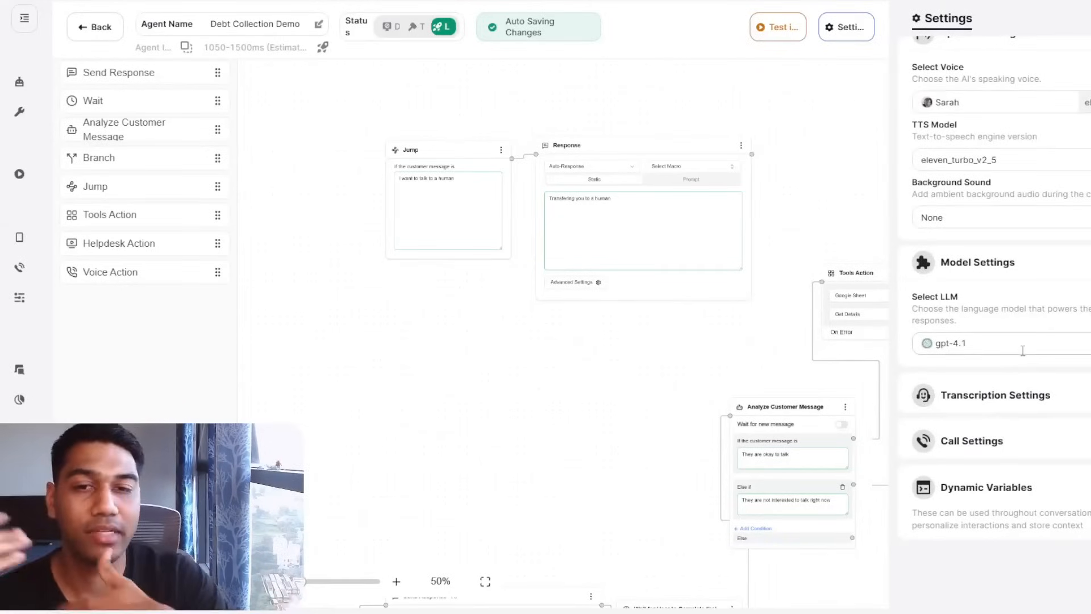
Check the language model options keeping gpt-4.1, then expand transcription settings.
left_click_drag(705, 411, 465, 304)
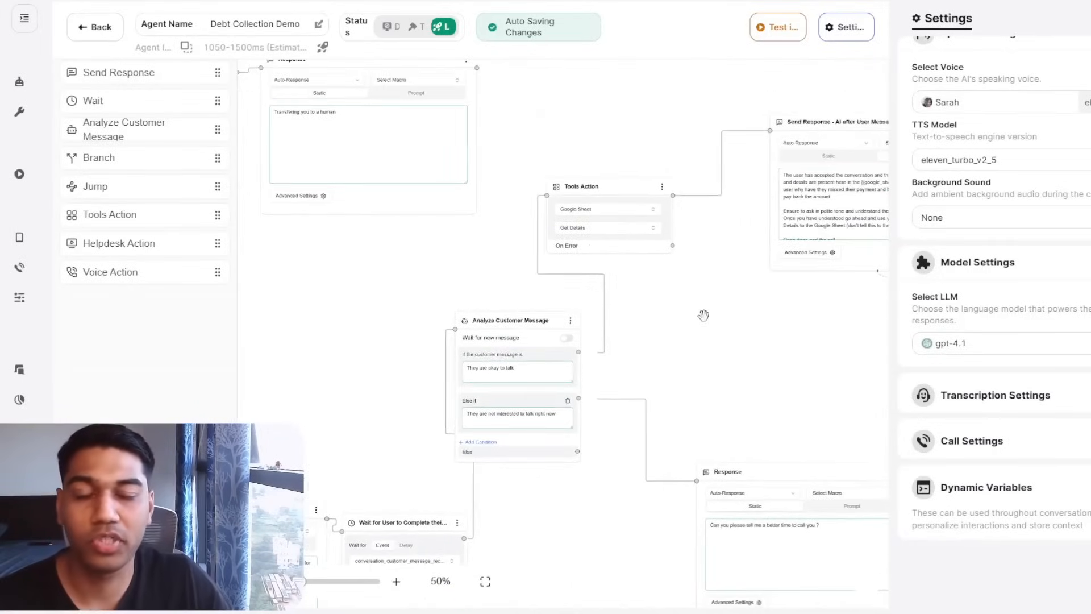
left_click_drag(692, 319, 528, 415)
left_click(1028, 346)
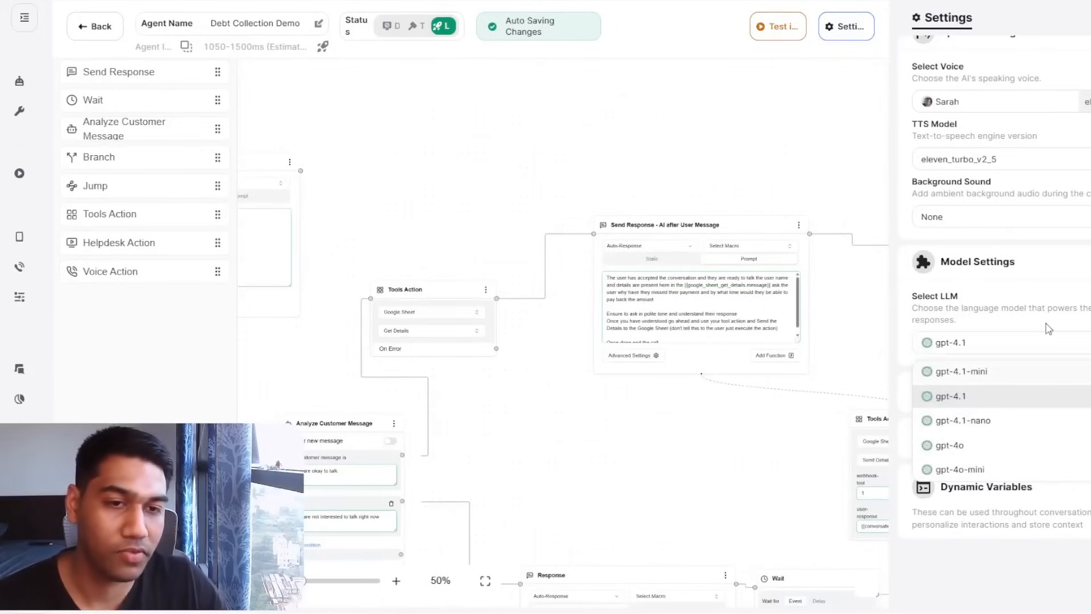
key("Escape")
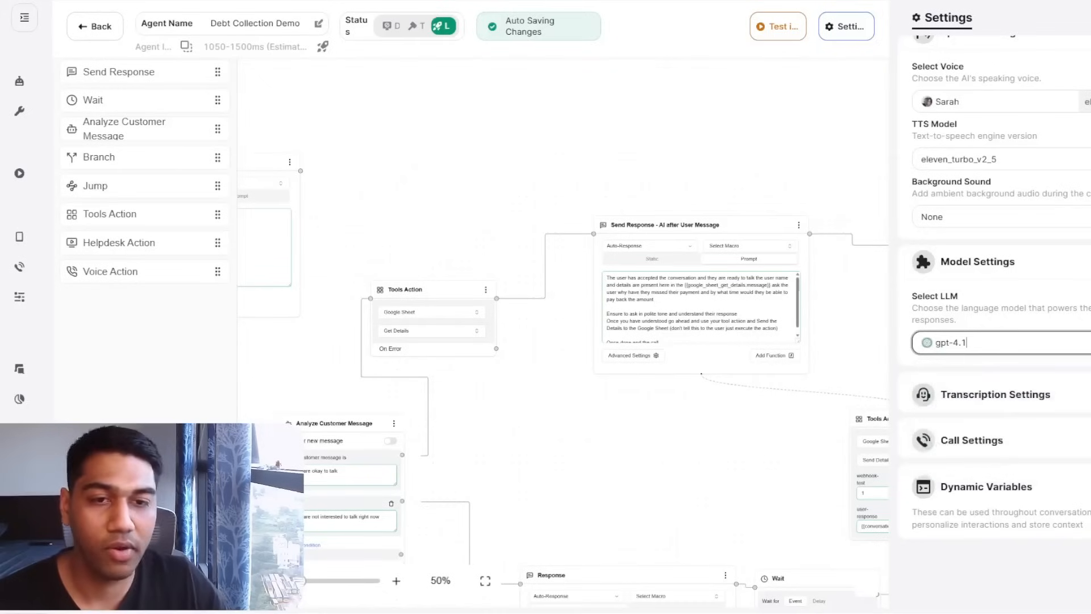
left_click(995, 394)
scroll(996, 394, "down", 2)
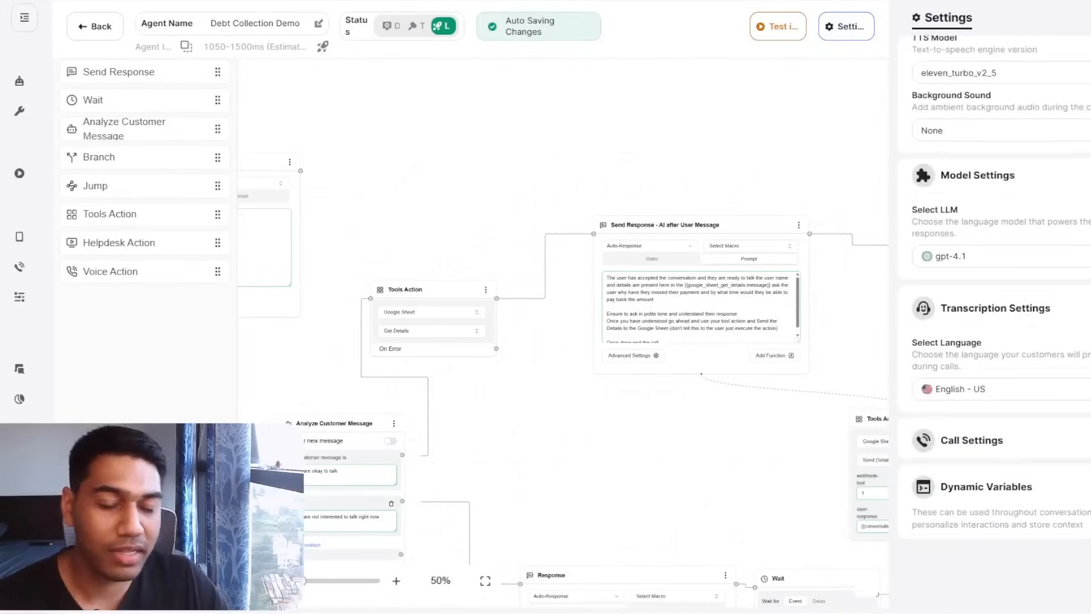
Browse caller languages keeping English - US, then review Call Settings and the dynamic variables.
left_click(1001, 390)
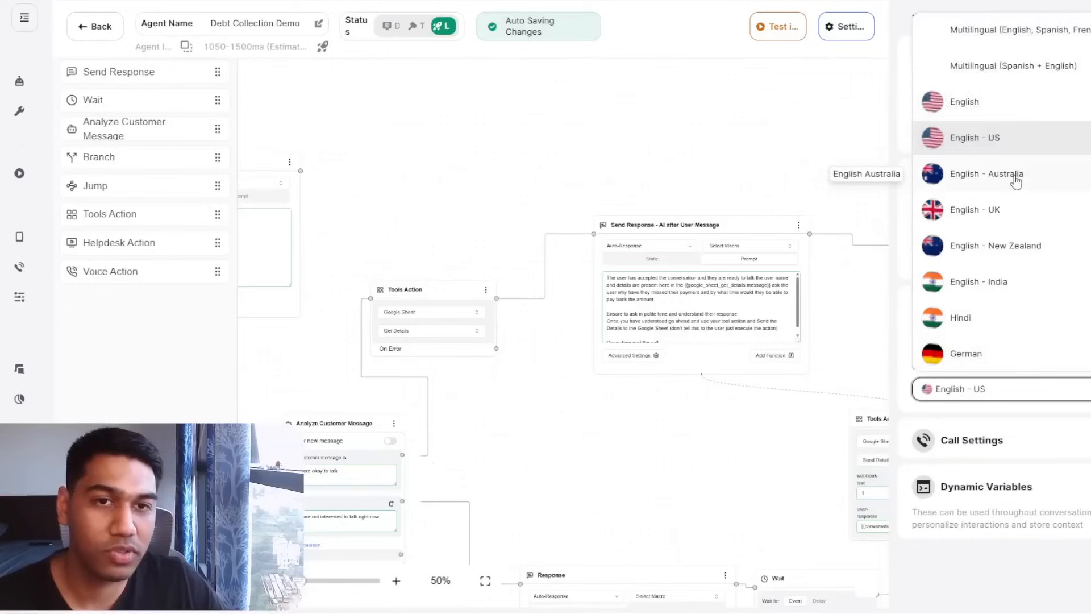
scroll(1023, 173, "down", 5)
scroll(1026, 165, "down", 4)
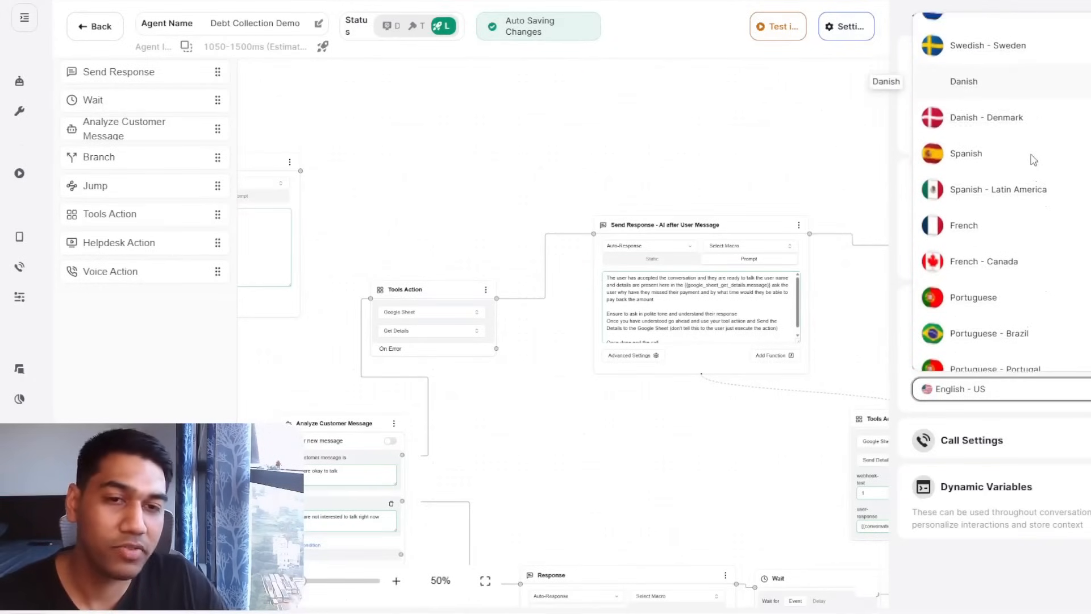
left_click(1016, 444)
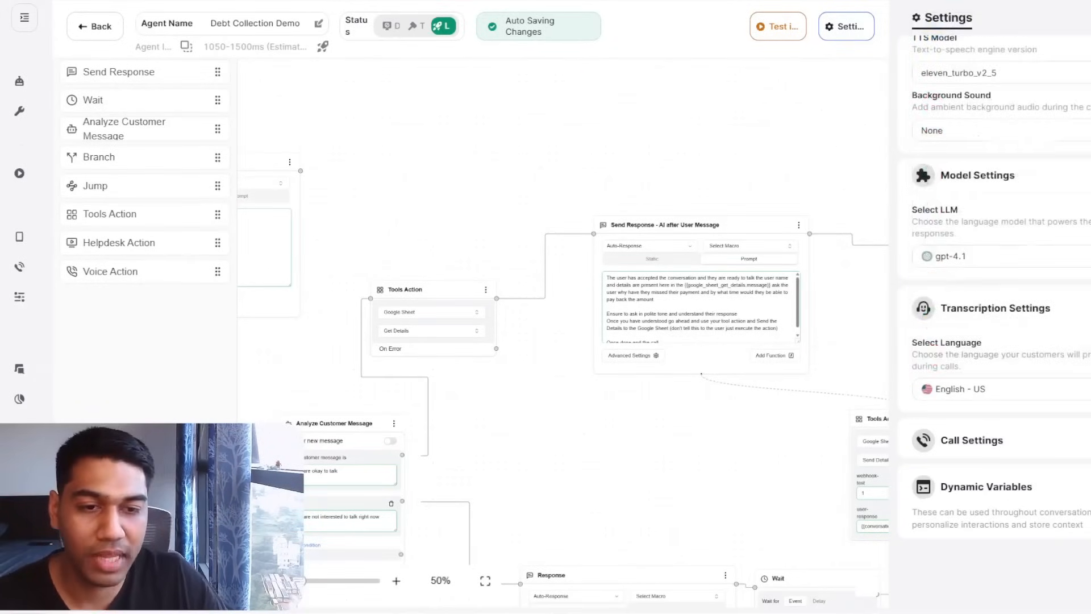
left_click(1000, 440)
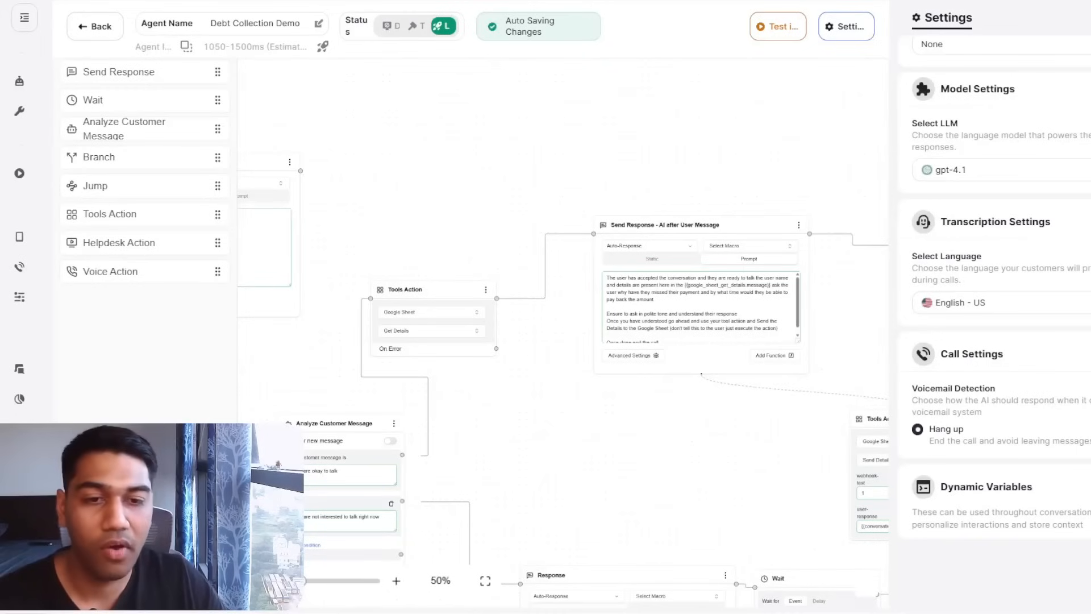
scroll(1023, 398, "down", 3)
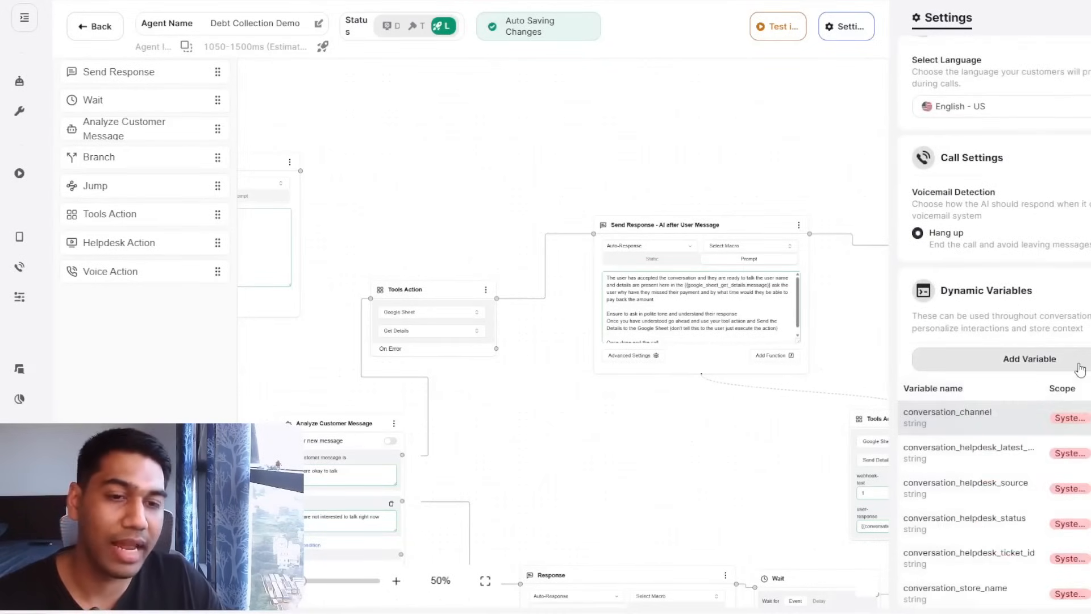
scroll(1080, 369, "down", 3)
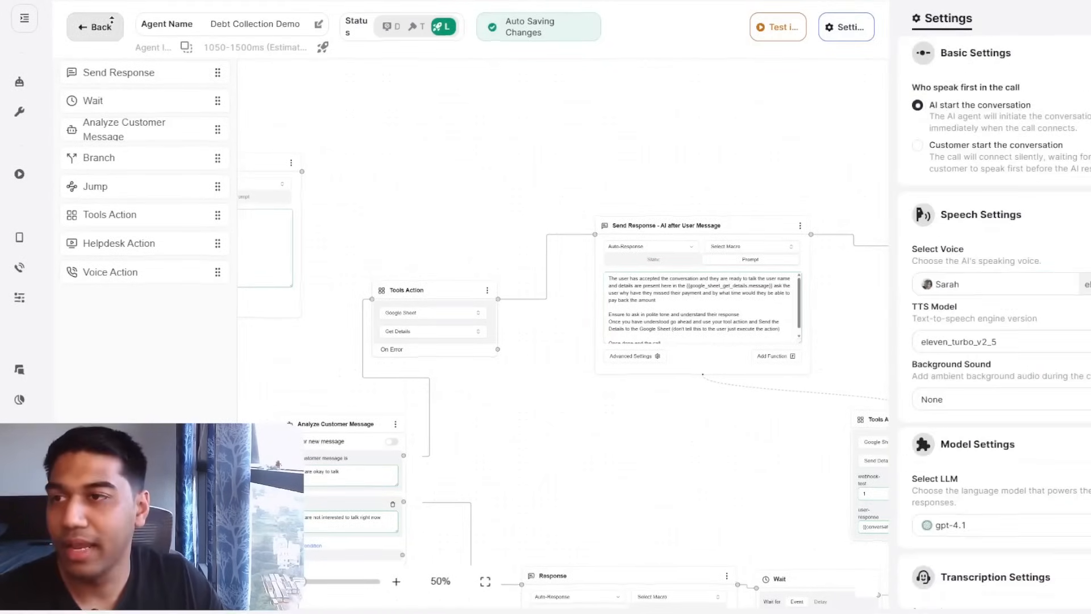
Exit the agent editor and go to the Phone Numbers page under Deploy.
left_click(109, 28)
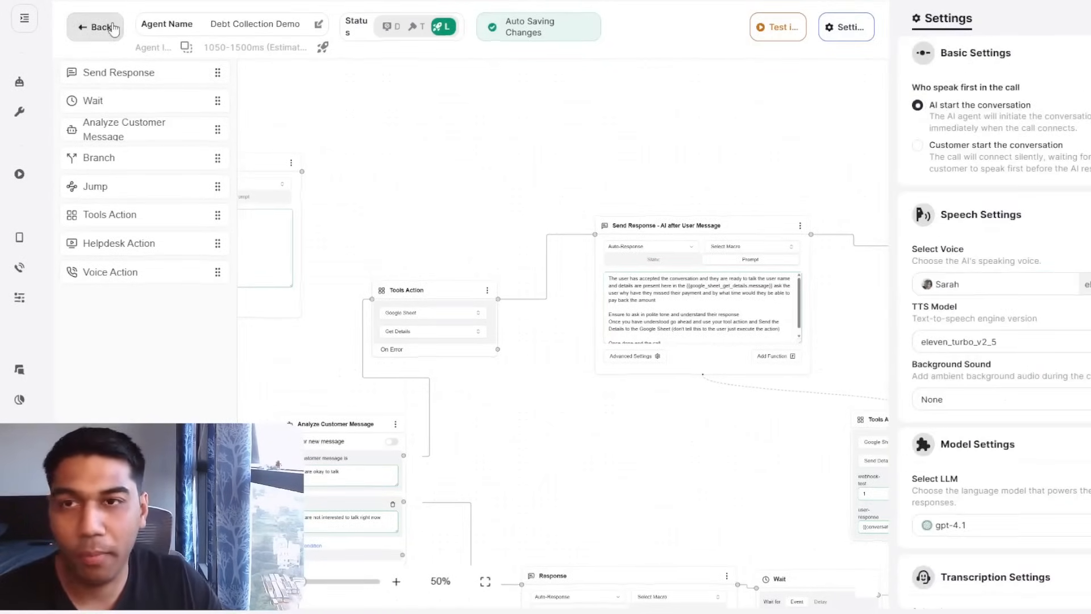
left_click(109, 28)
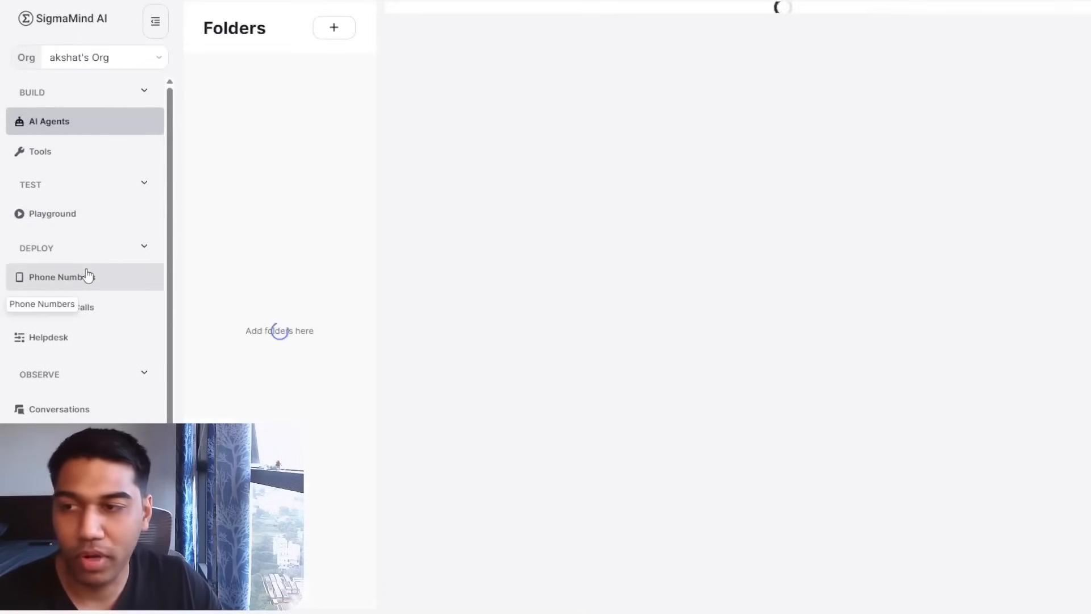
left_click(87, 276)
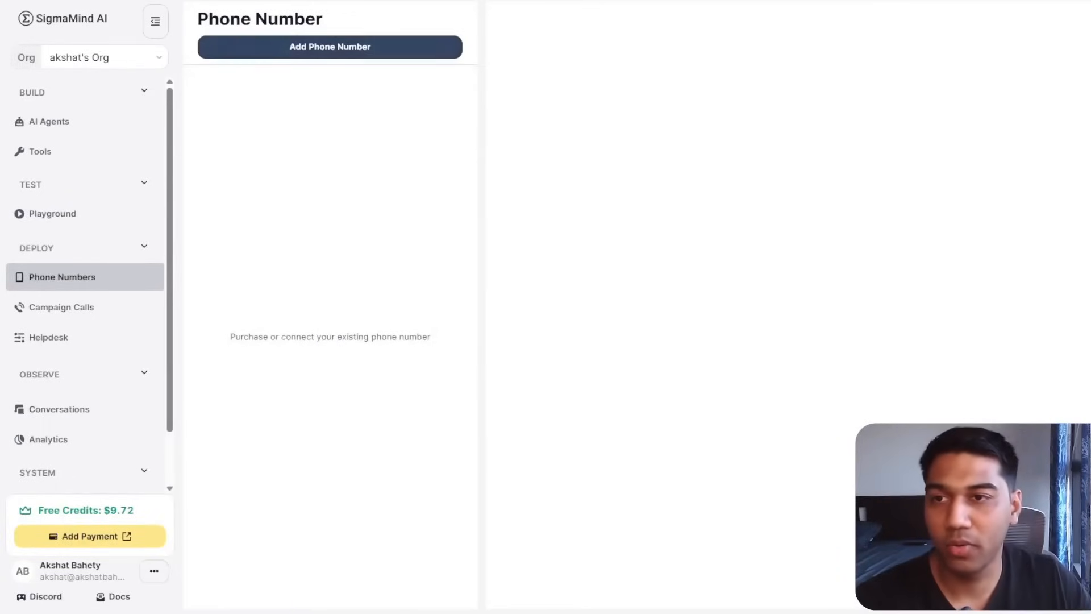
Start adding a phone number, check the country list, then go to the SIP trunking Terminal URI field.
left_click(407, 56)
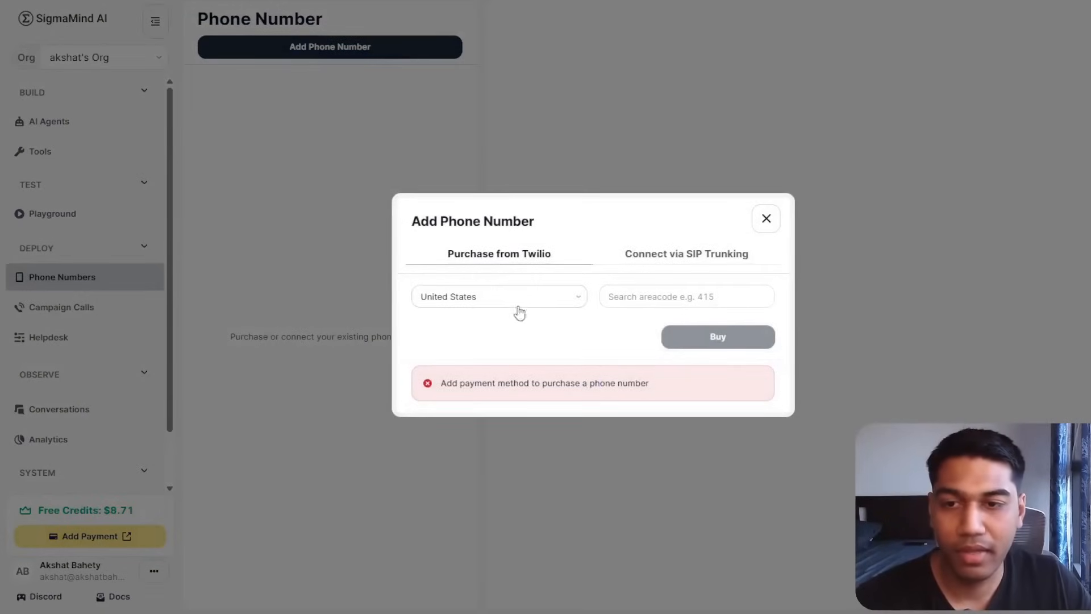
left_click(532, 300)
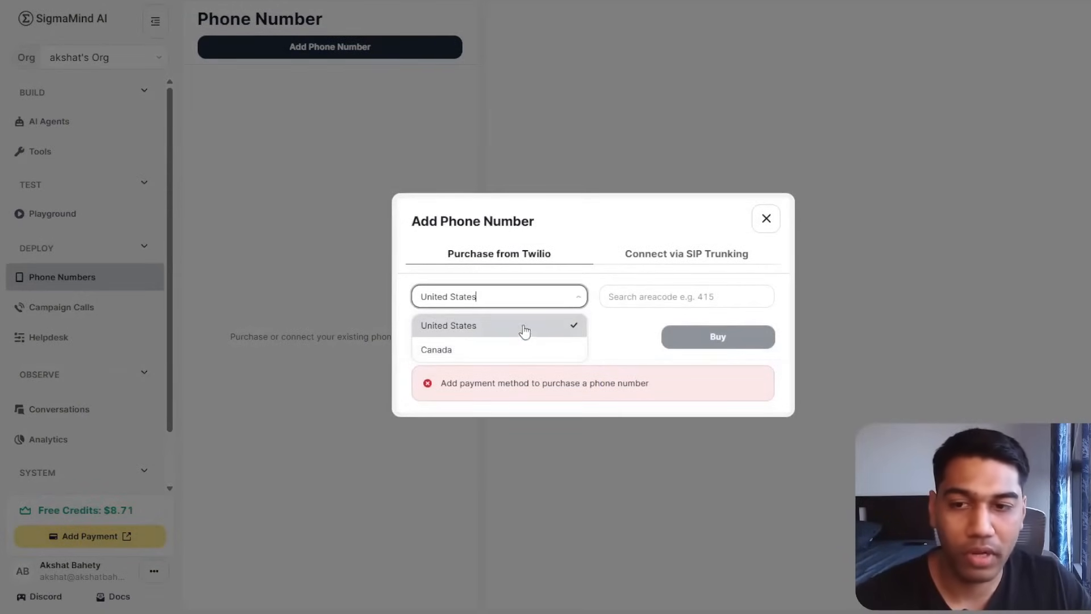
left_click(653, 261)
left_click(652, 260)
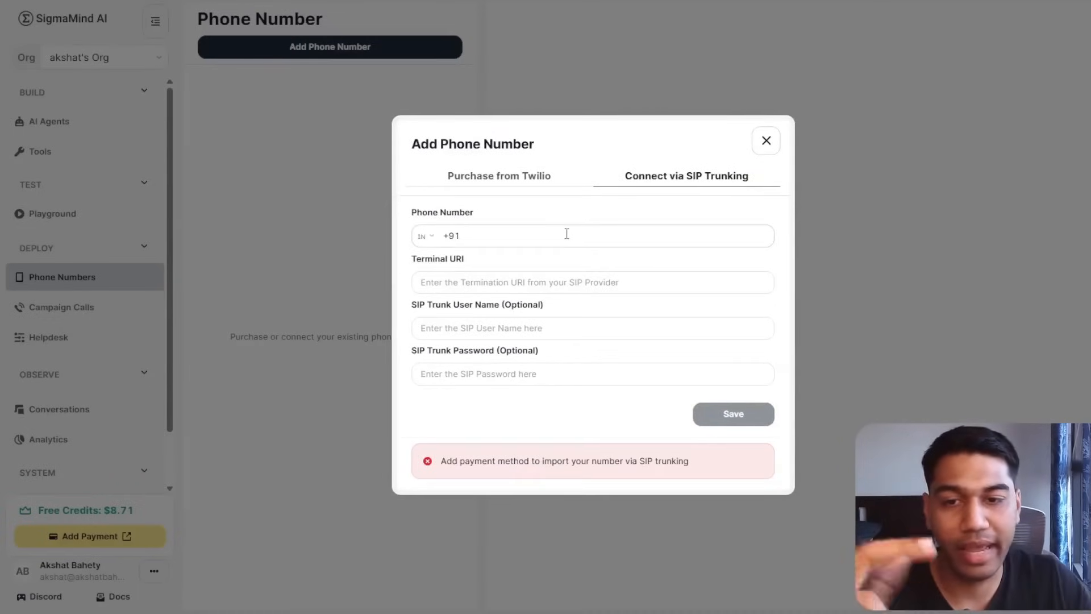
left_click(522, 293)
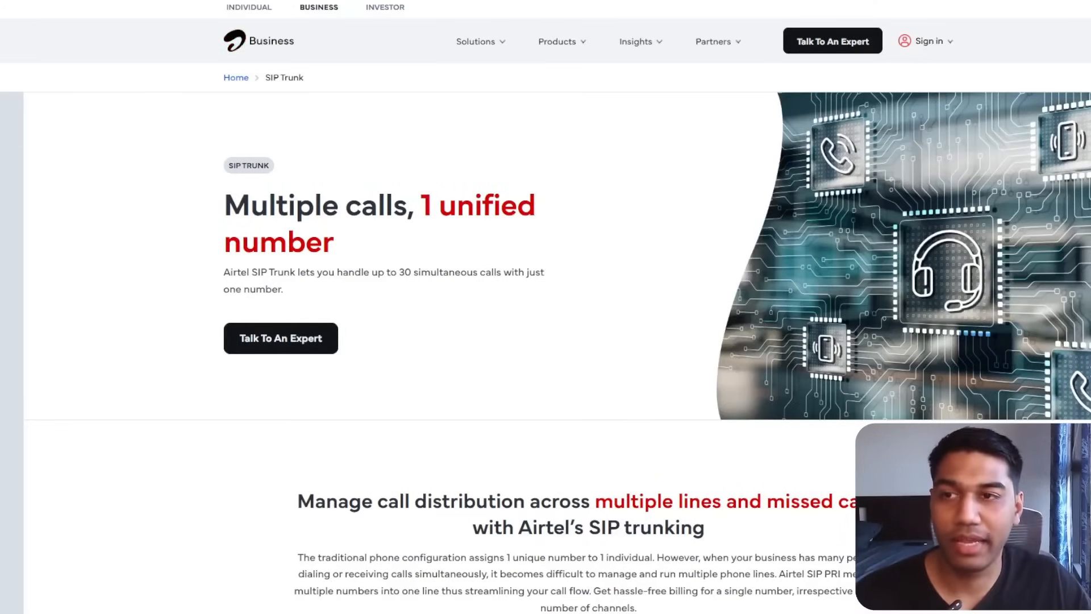
Scroll through Airtel's SIP Trunk page about 30 simultaneous calls on one number.
scroll(546, 307, "down", 8)
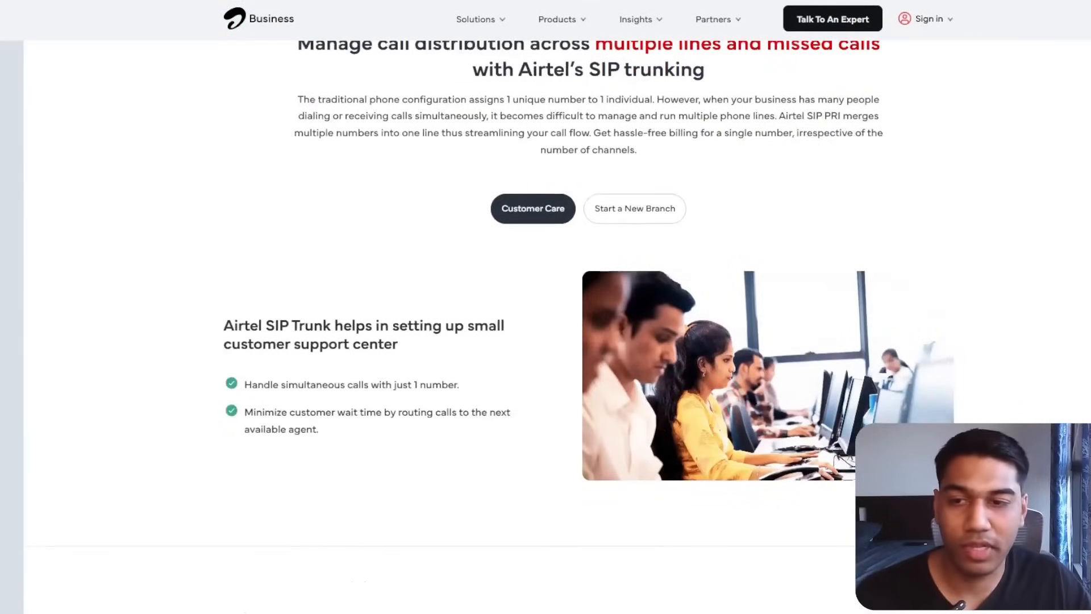
scroll(546, 307, "up", 3)
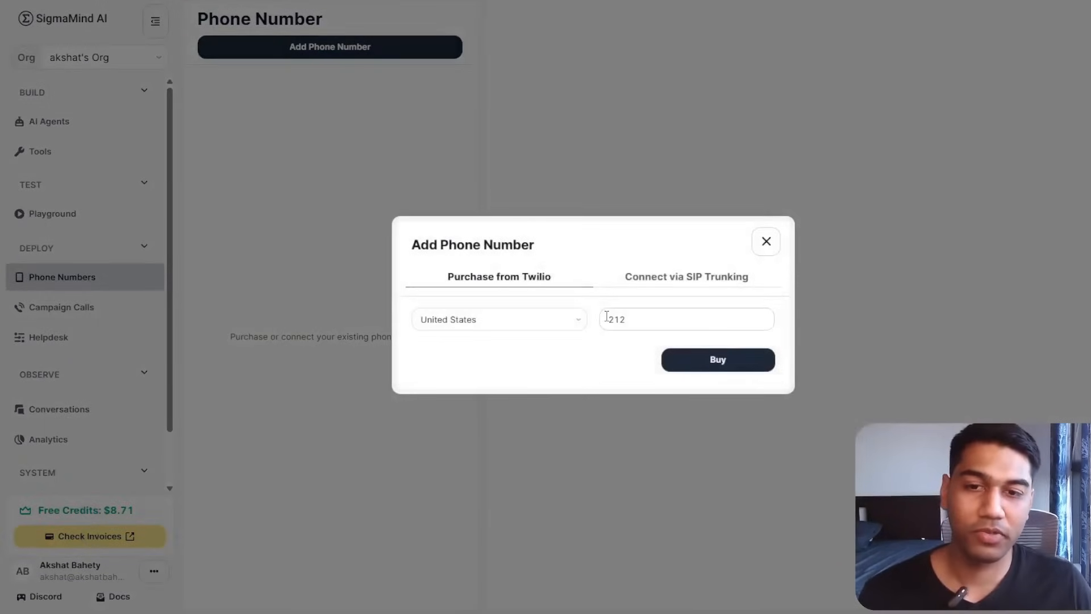
Compare the SIP trunking and Twilio tabs, then switch the purchase country to Canada.
double_click(606, 316)
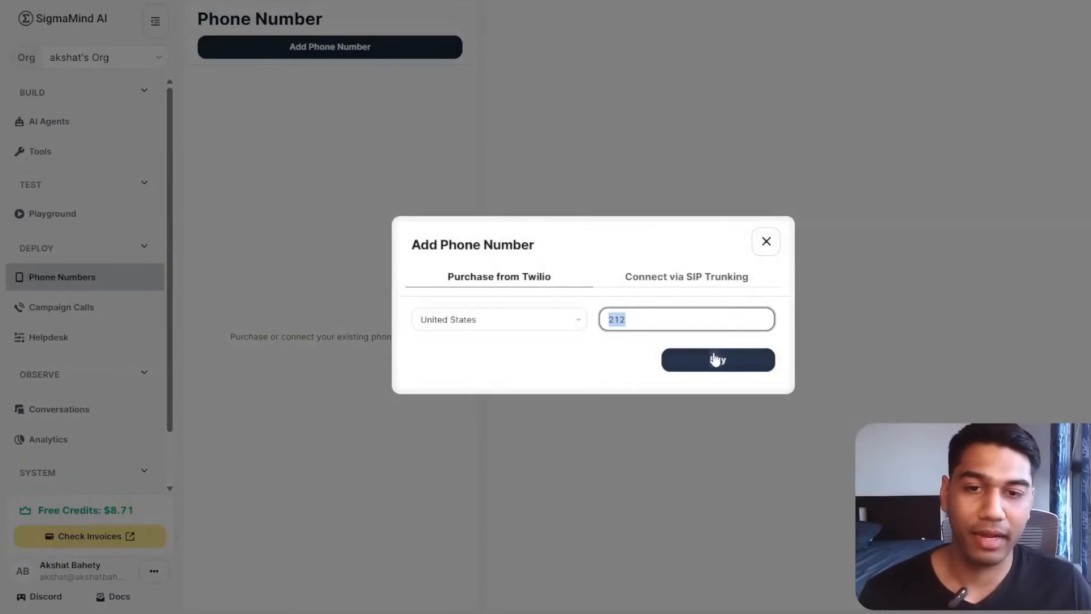
left_click(701, 290)
left_click(508, 201)
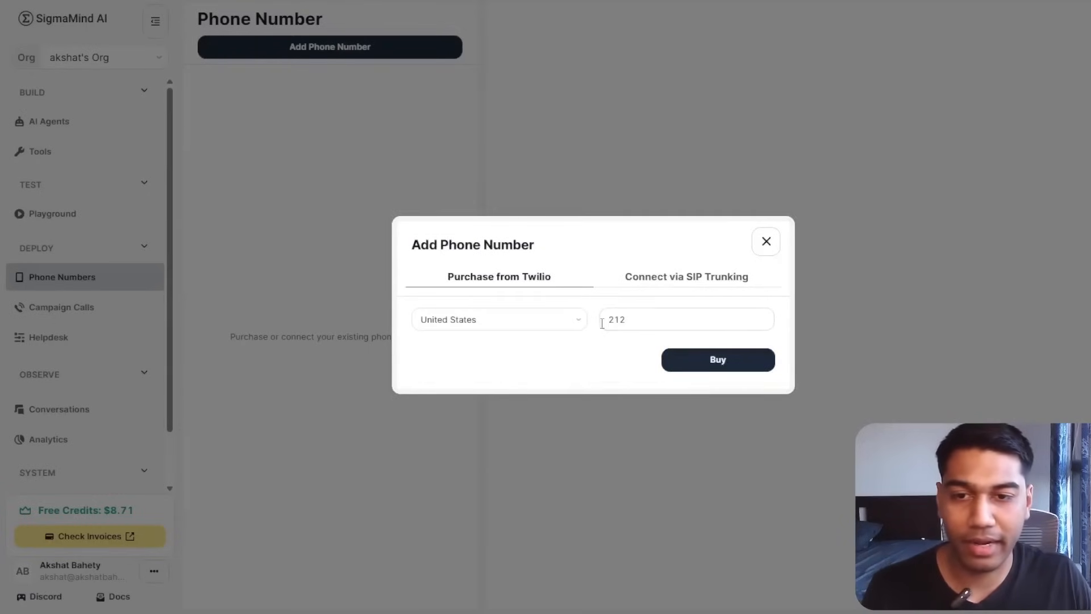
double_click(623, 317)
left_click(503, 324)
left_click(638, 320)
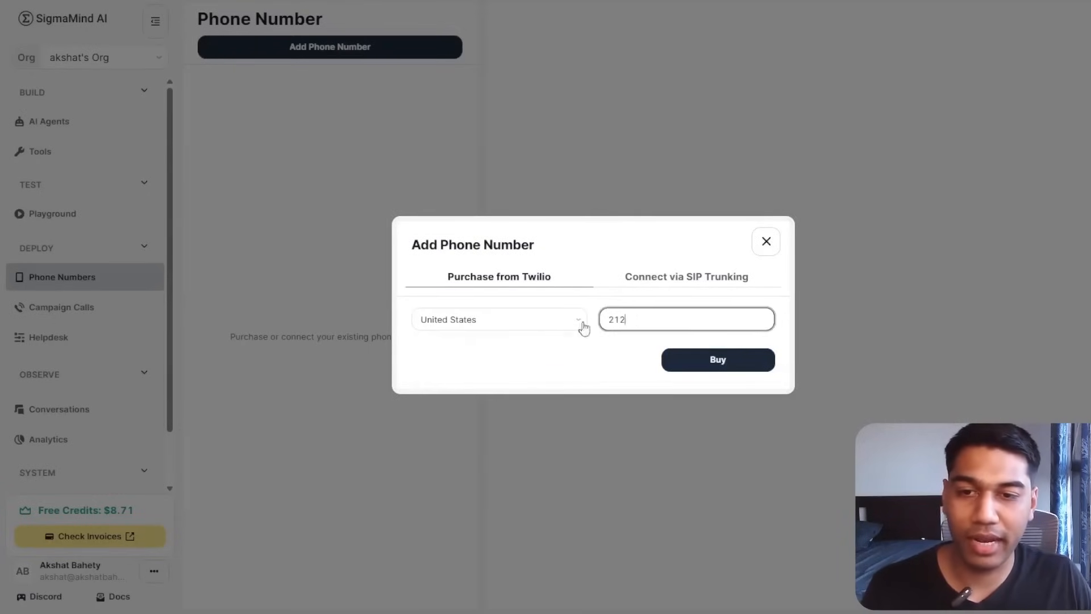
left_click(584, 329)
left_click(543, 370)
Edit the area code, switch back to United States with 212, and close without buying.
left_click(616, 317)
double_click(619, 317)
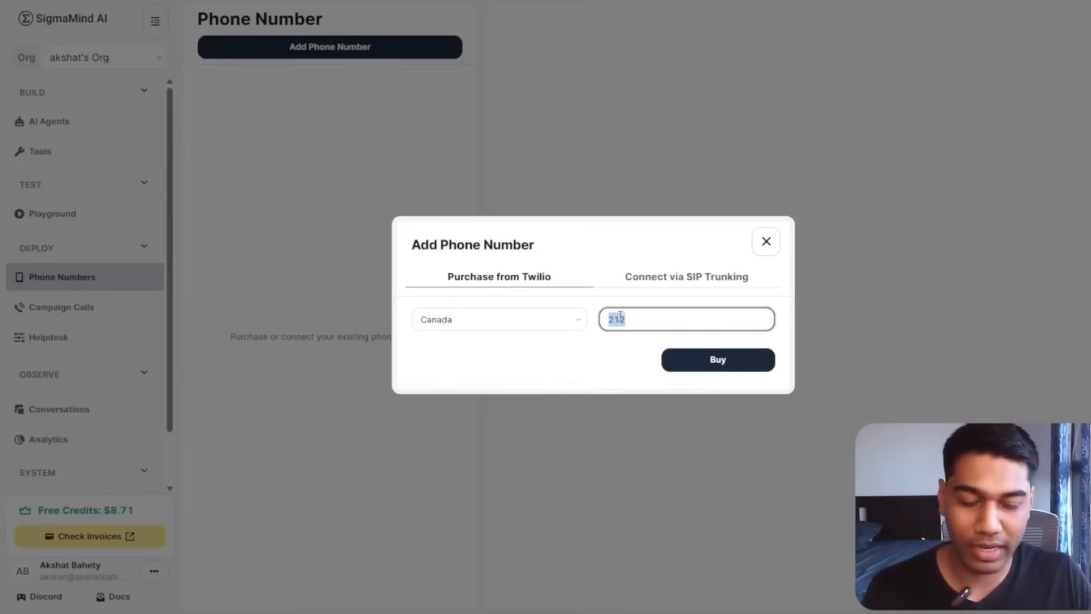
key("BackSpace")
double_click(648, 342)
left_click(646, 325)
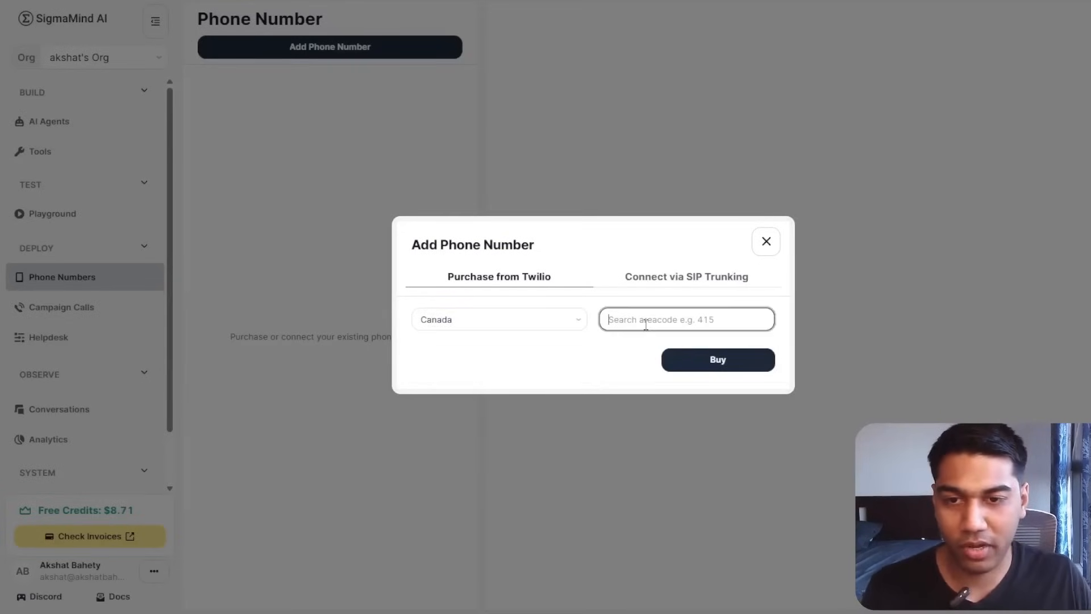
type("212")
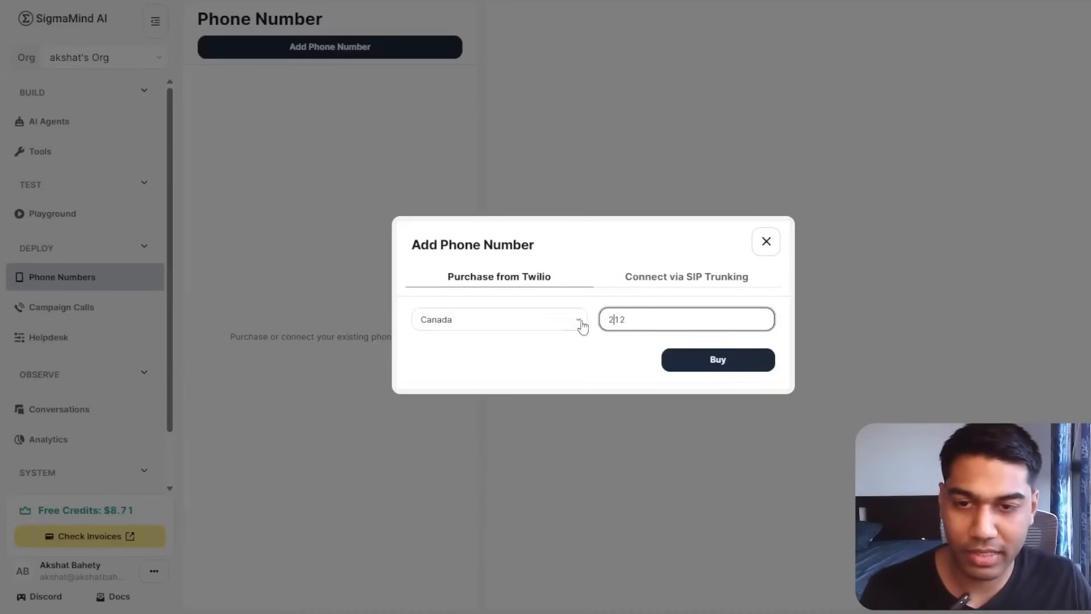
left_click(579, 323)
left_click(528, 347)
double_click(639, 329)
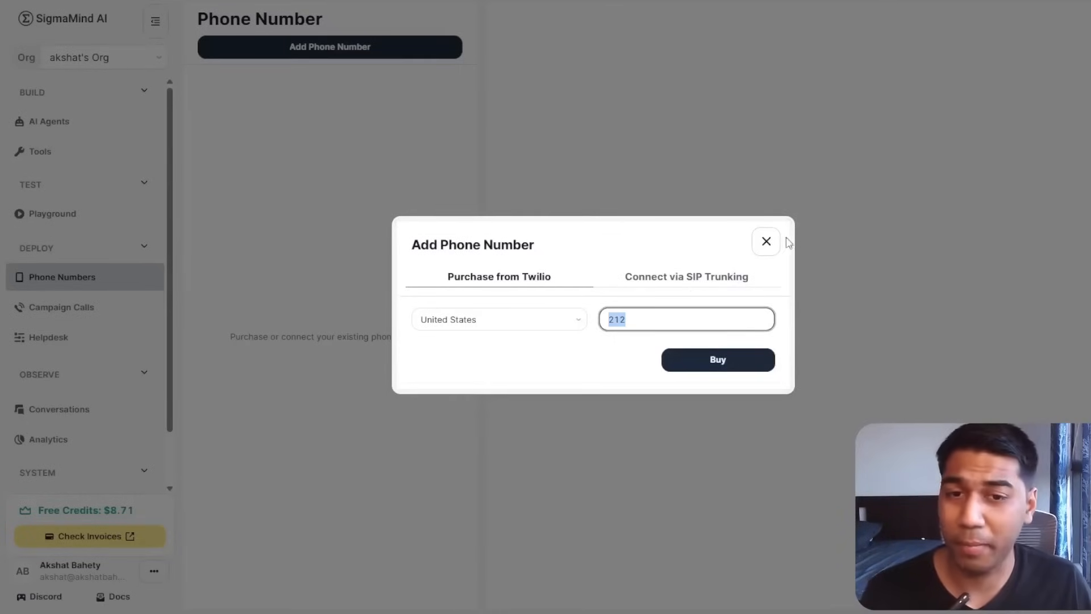
left_click(767, 240)
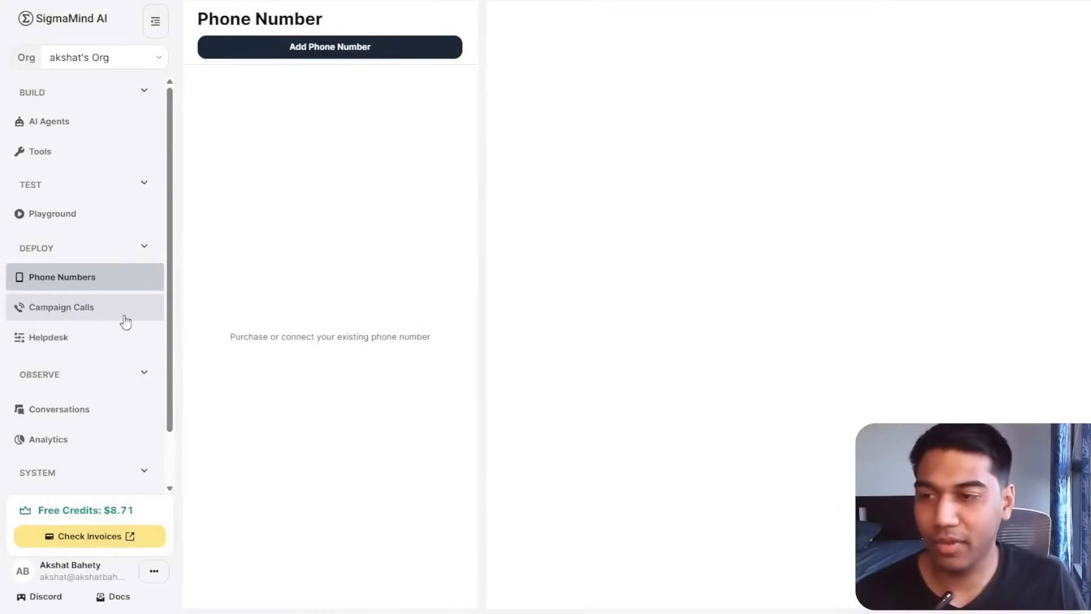
Start a new outbound campaign from Campaign Calls and check its available phone numbers.
left_click(125, 322)
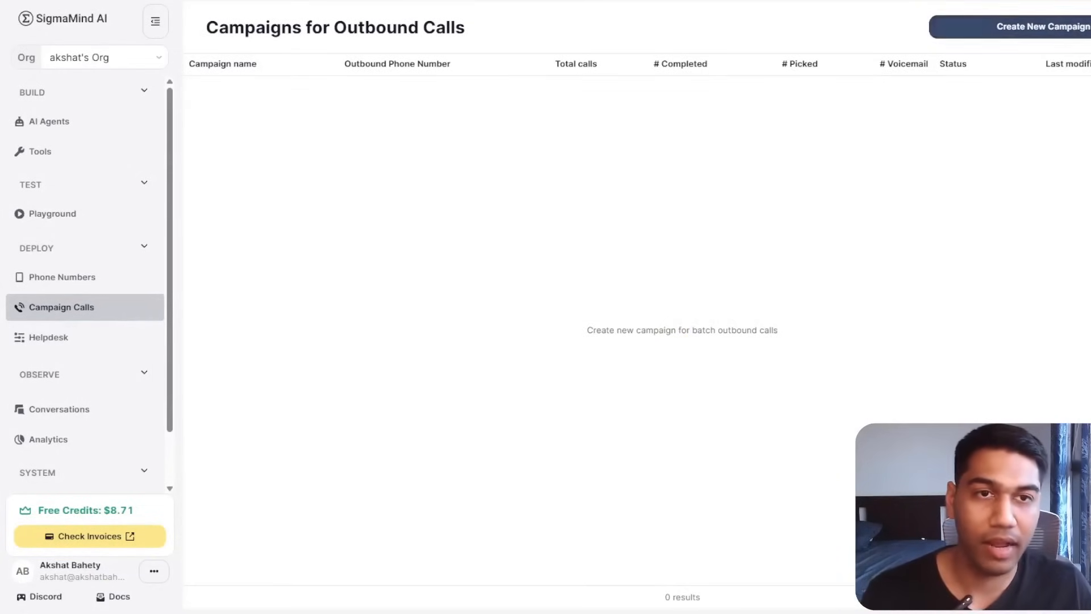
left_click(1044, 27)
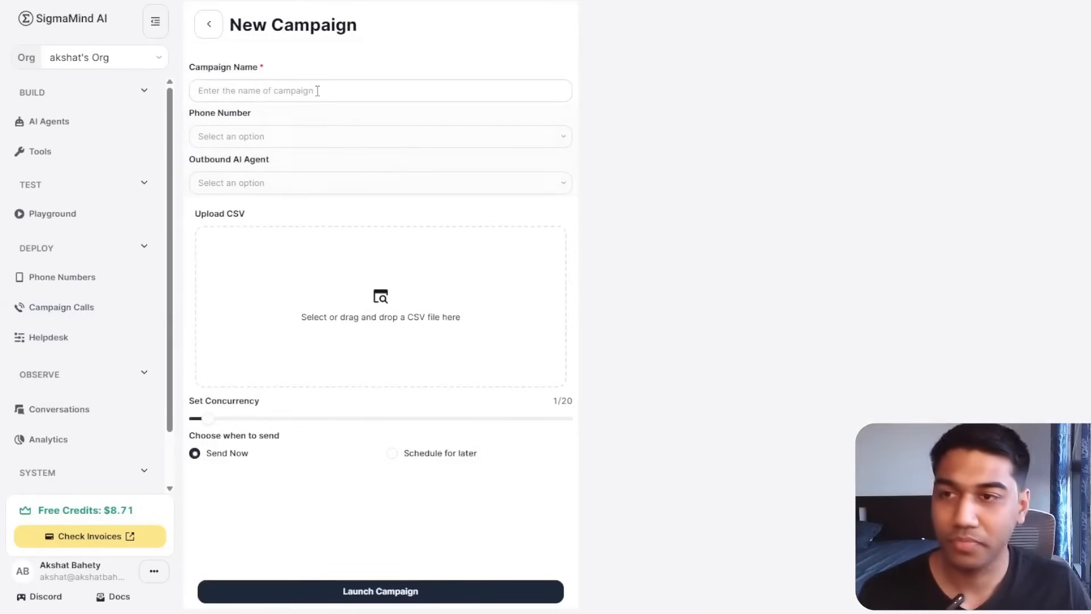
left_click(317, 91)
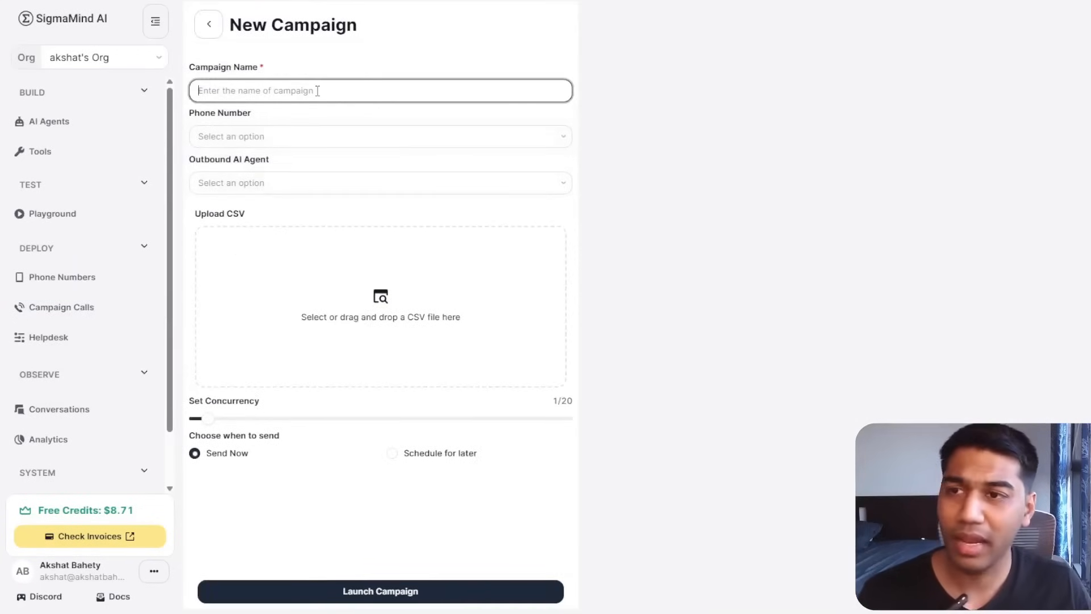
left_click(334, 130)
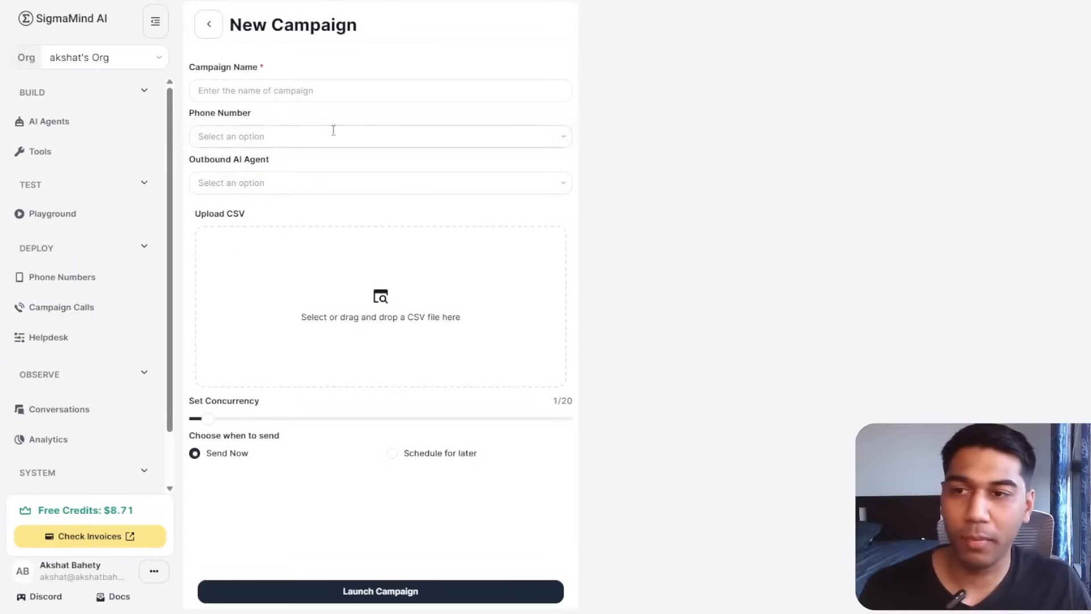
Choose Debt Collection Demo as the outbound agent and name the campaign Demo.
left_click(263, 181)
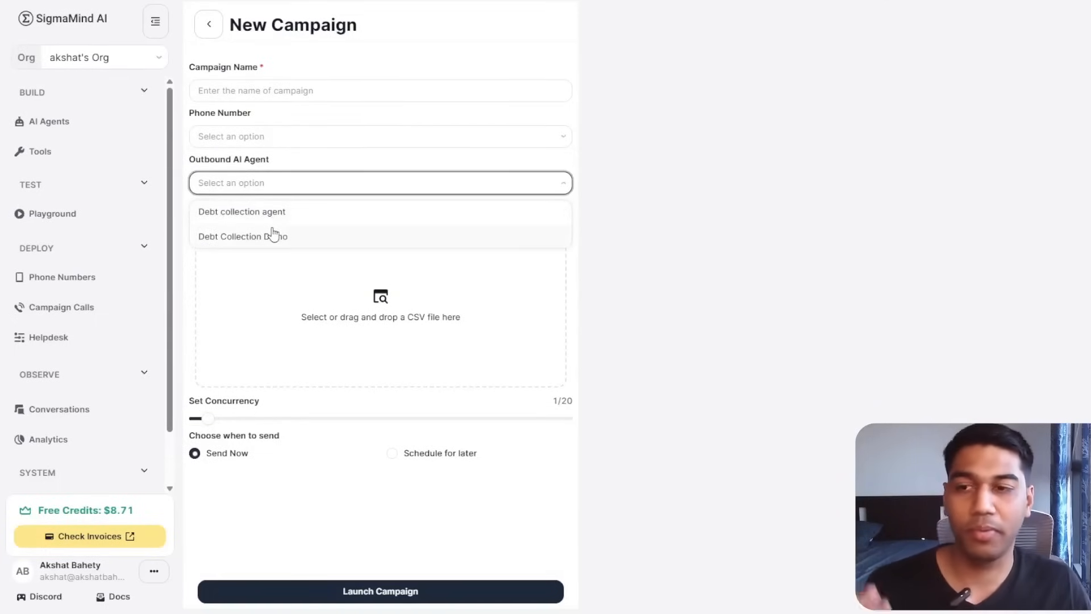
left_click(275, 236)
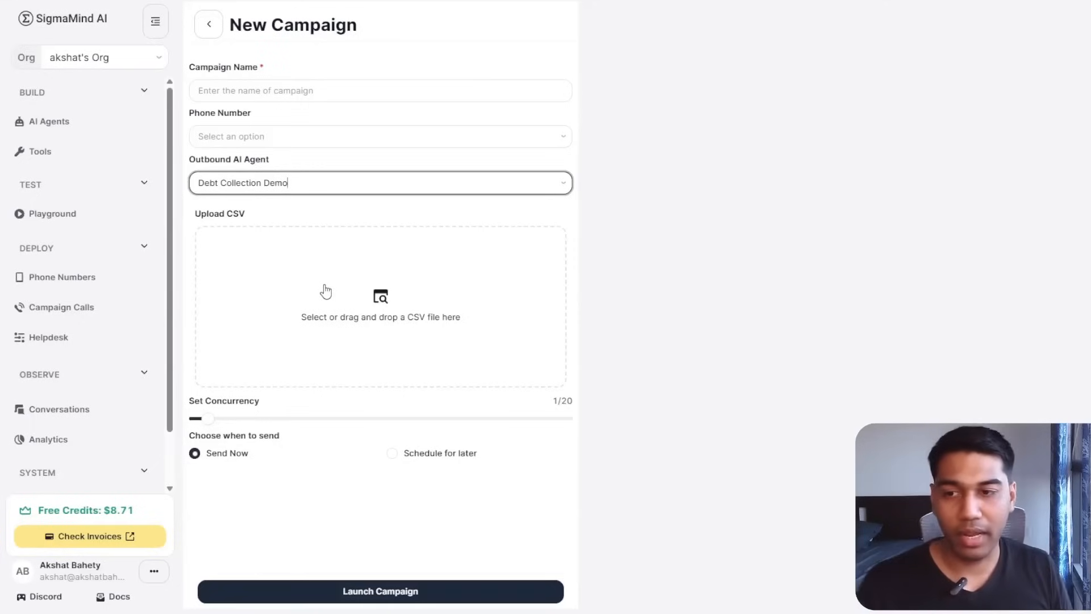
left_click(370, 89)
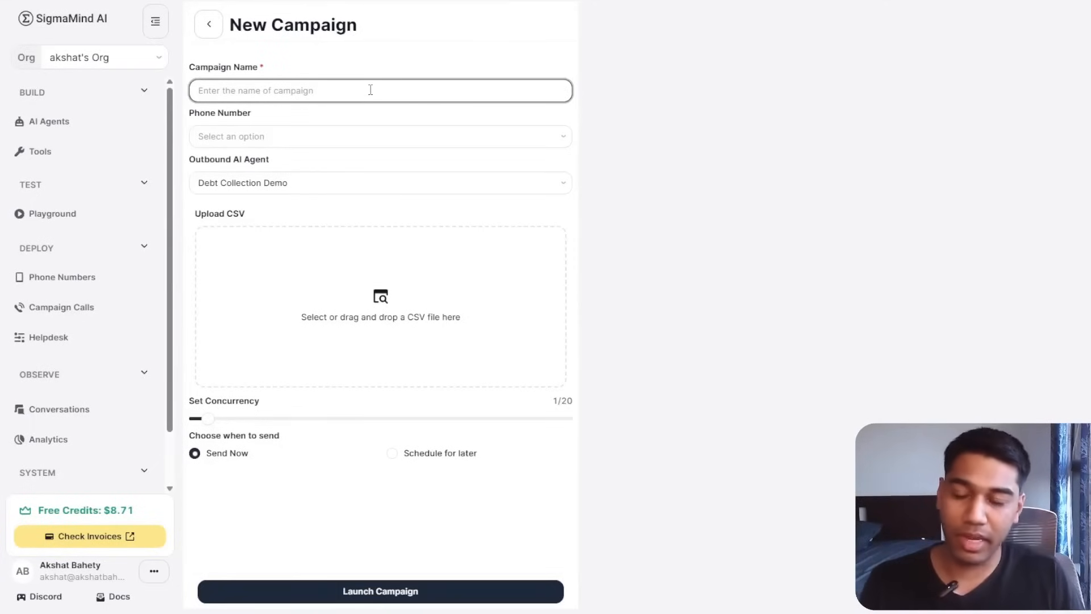
type("Demo Debt")
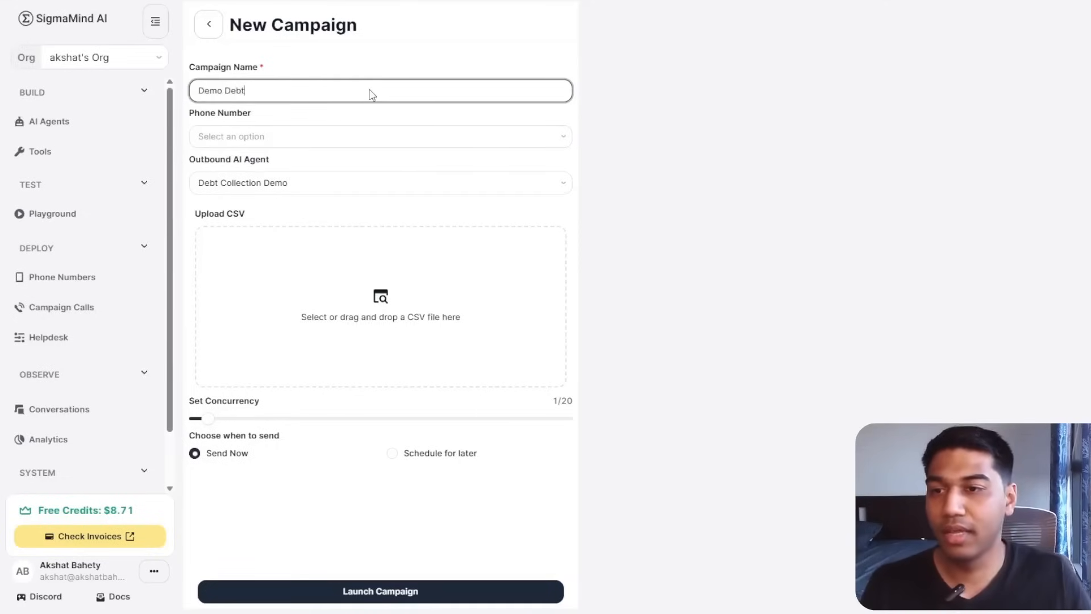
left_click(322, 267)
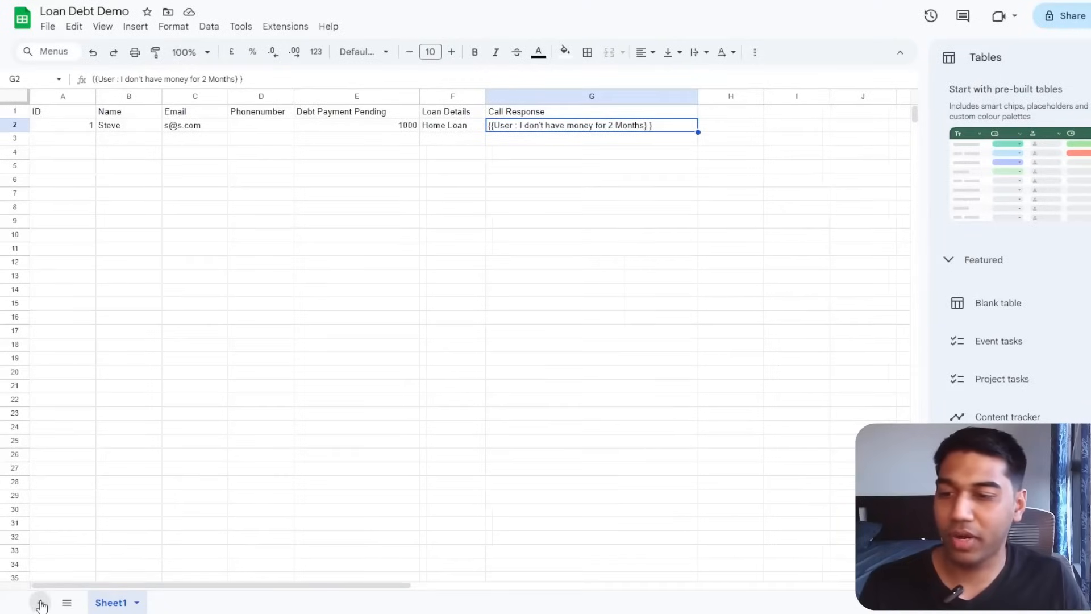
Add Sheet2 with Name and Phone Number headers and one contact's name and number.
left_click(41, 603)
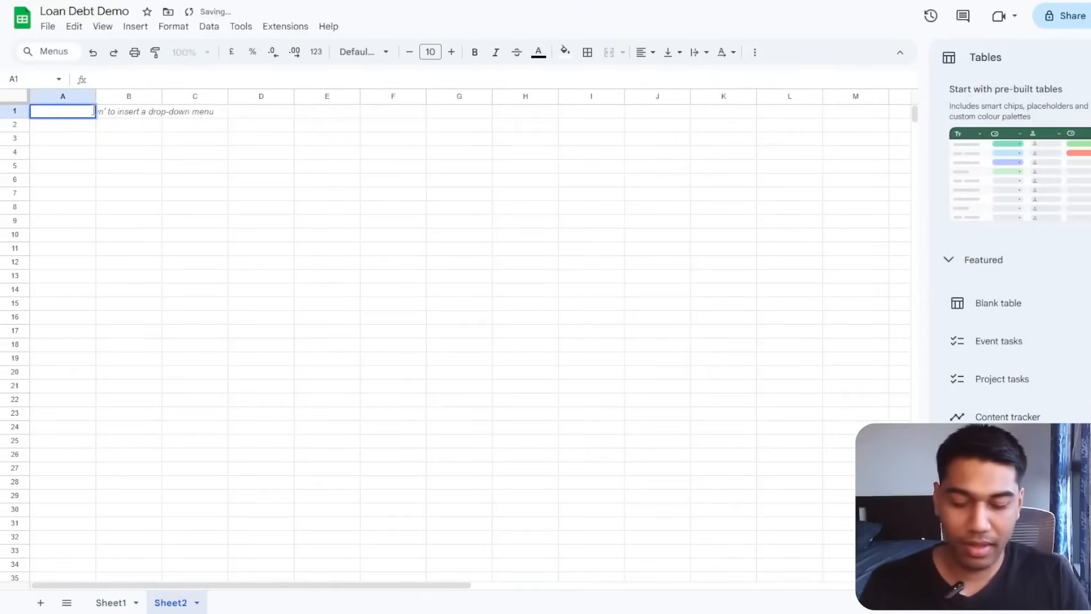
type("Name")
key("Tab")
key("Tab")
key("Down")
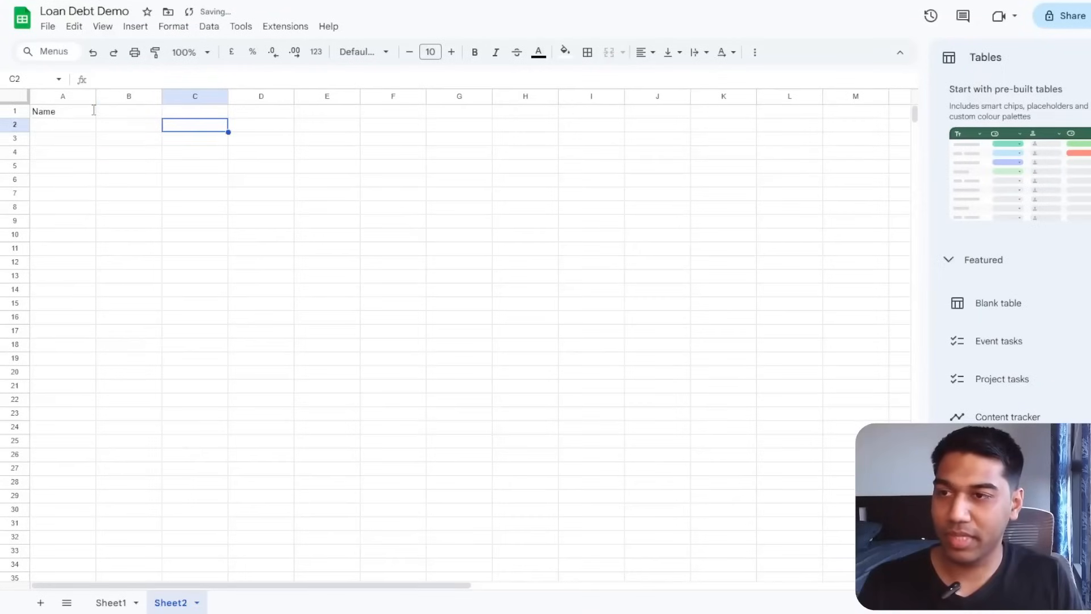
key("Home")
type("Steve")
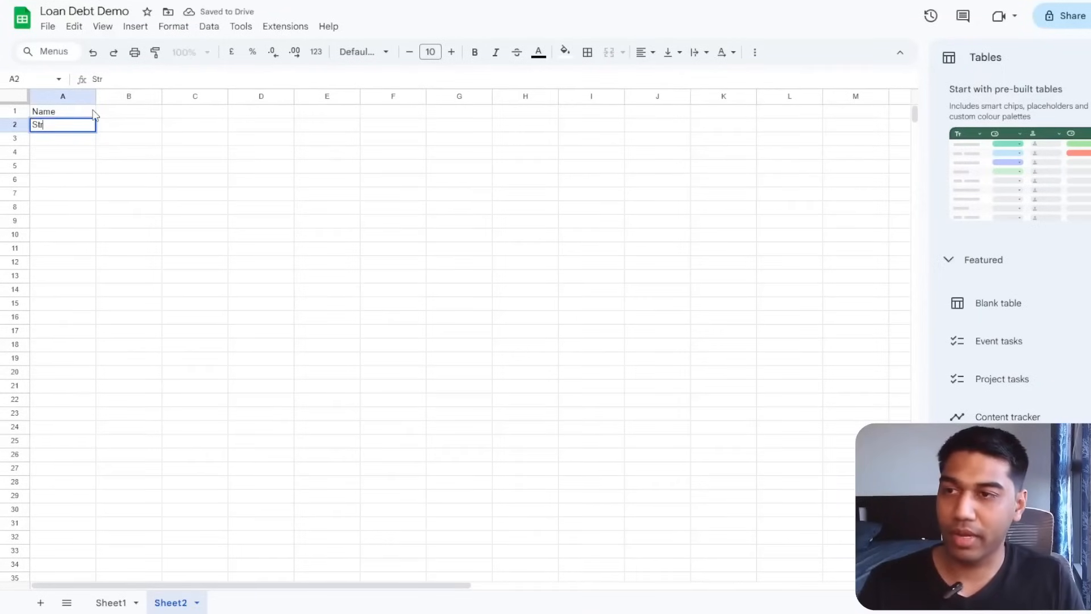
left_click(96, 111)
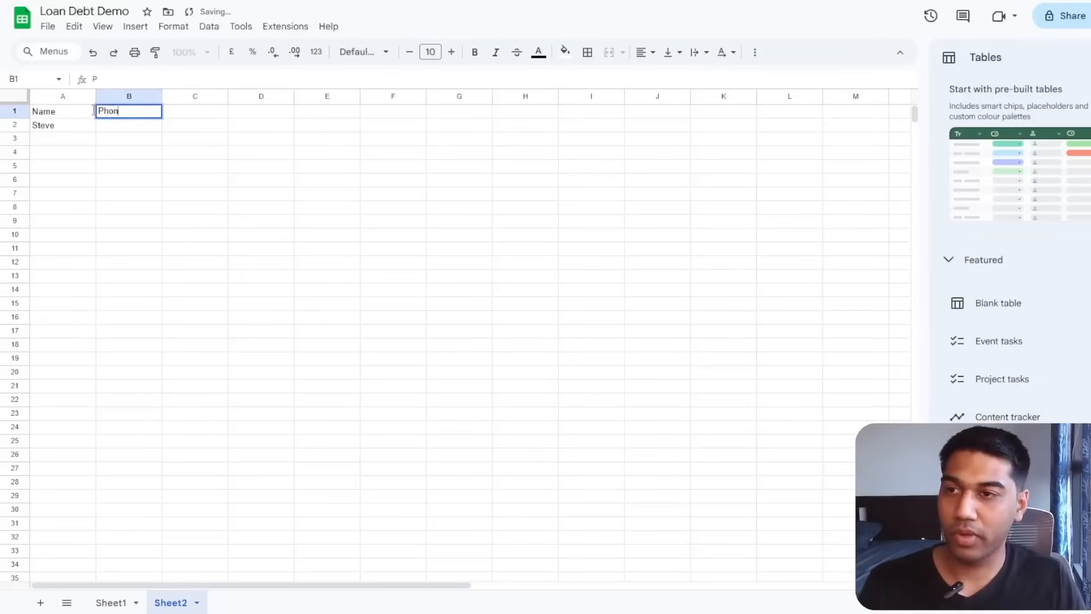
key("Return")
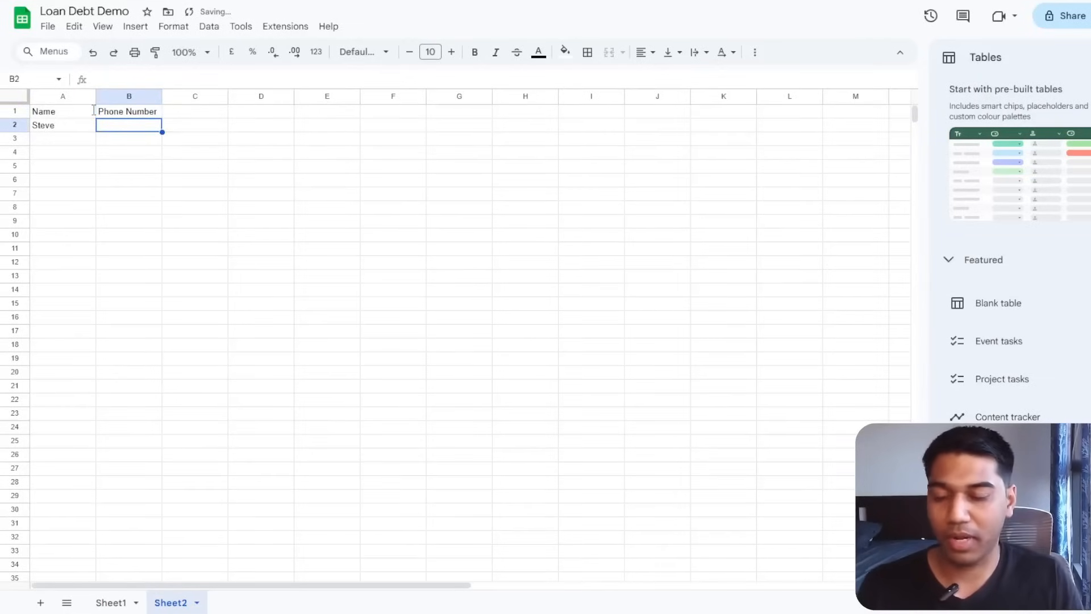
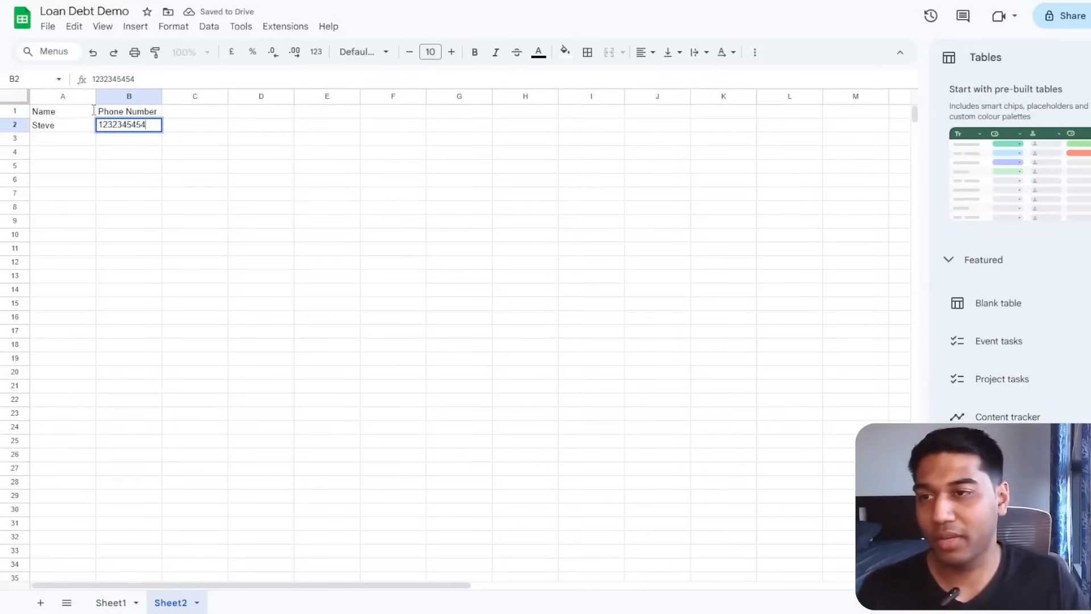
left_click(98, 233)
Download Sheet2 as a comma-separated values (.csv) file.
left_click(48, 26)
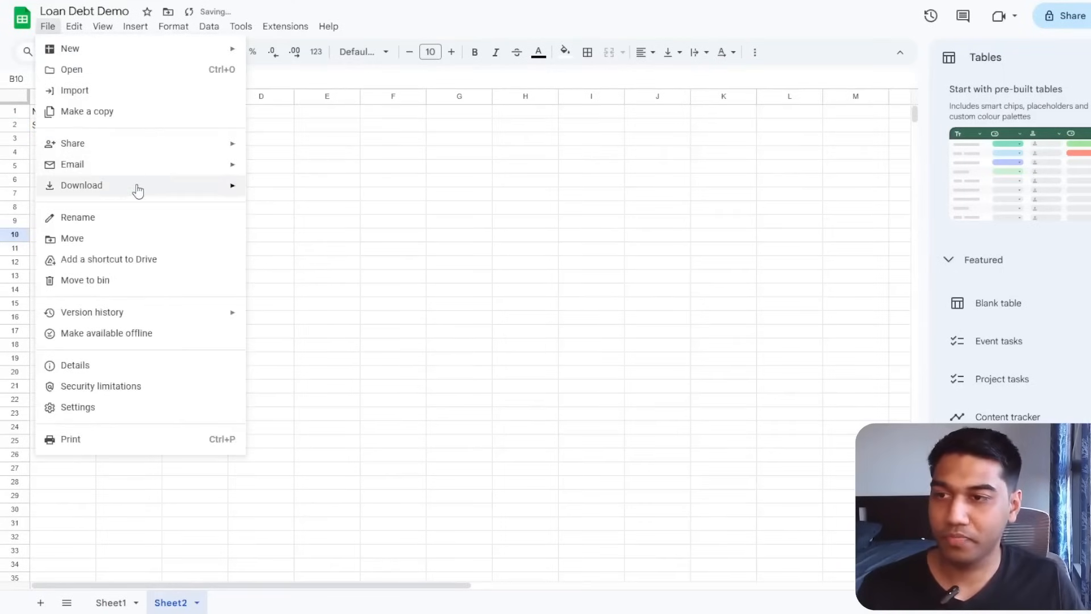
mouse_move(137, 191)
left_click(378, 295)
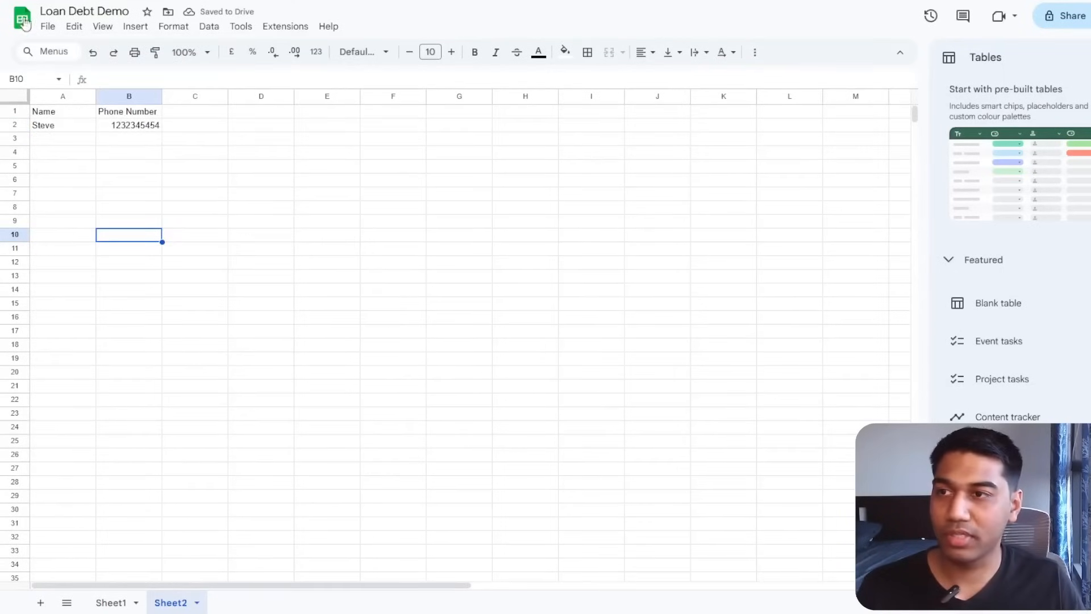
left_click(48, 29)
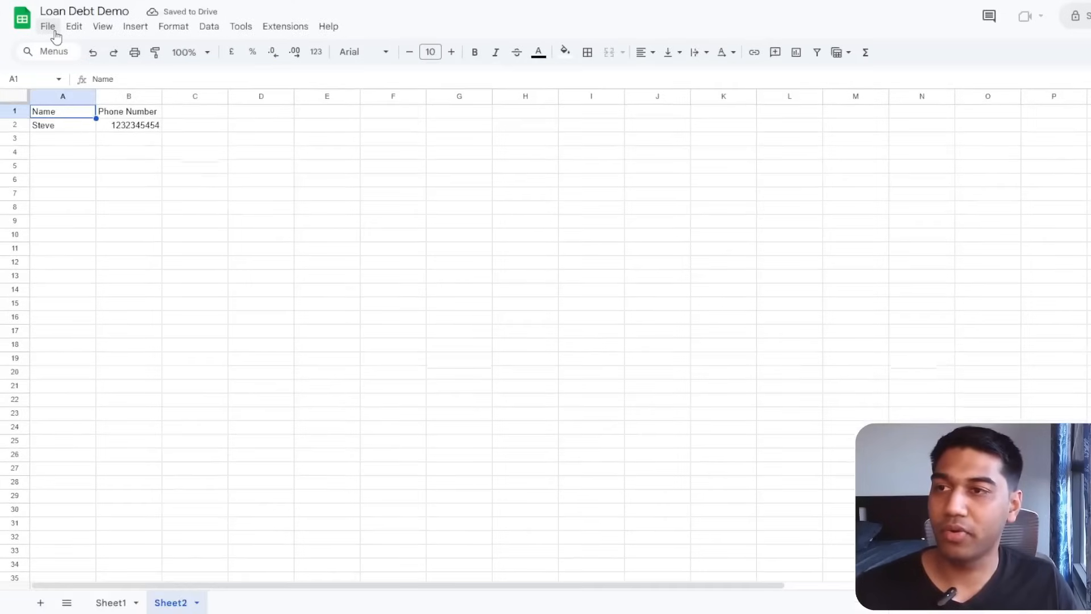
left_click(48, 27)
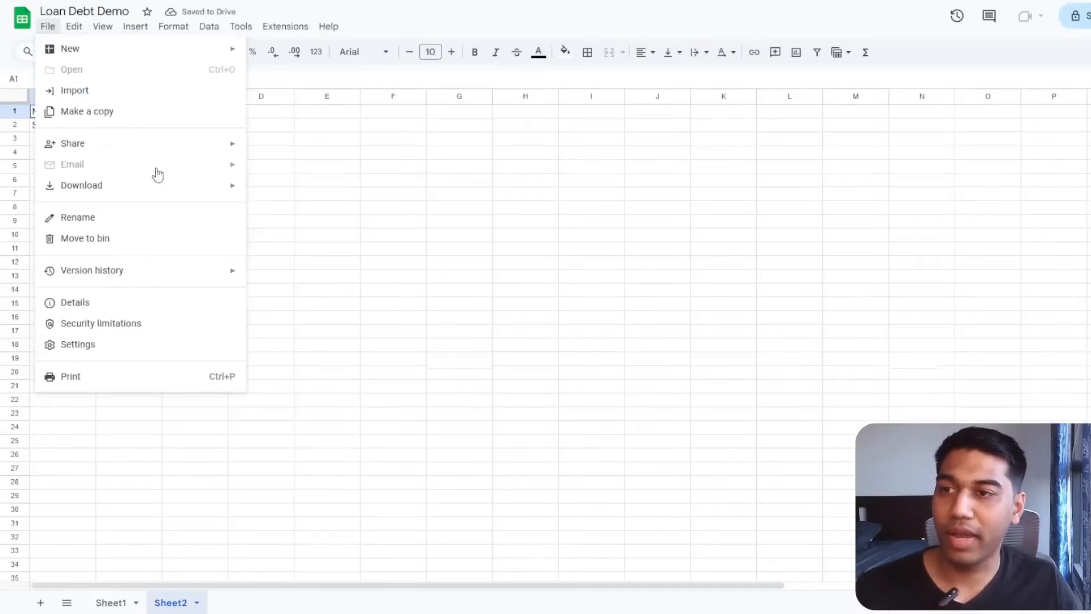
left_click(48, 26)
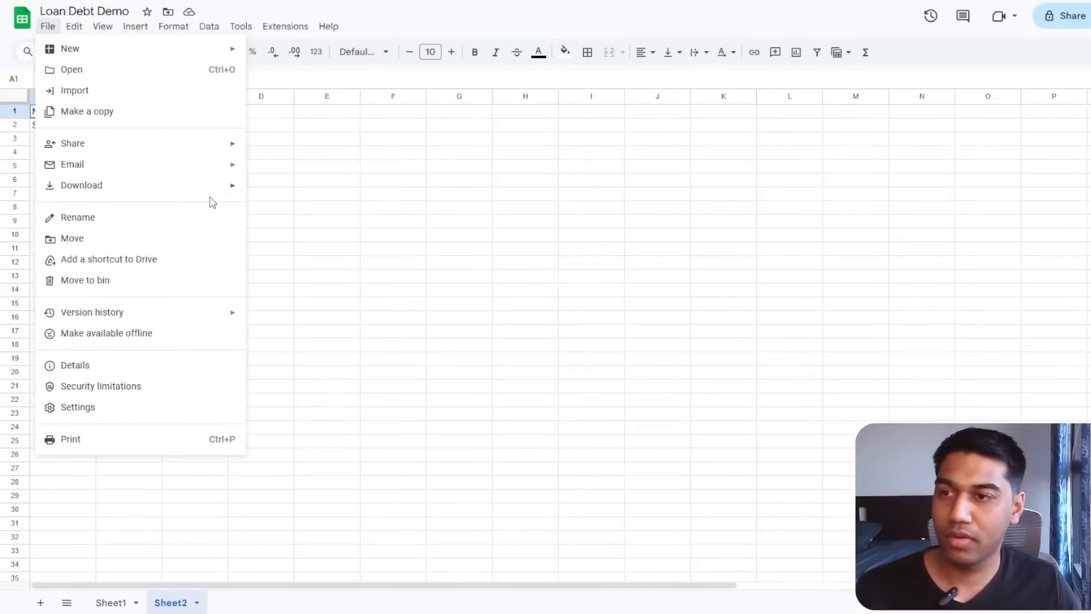
mouse_move(207, 190)
left_click(327, 273)
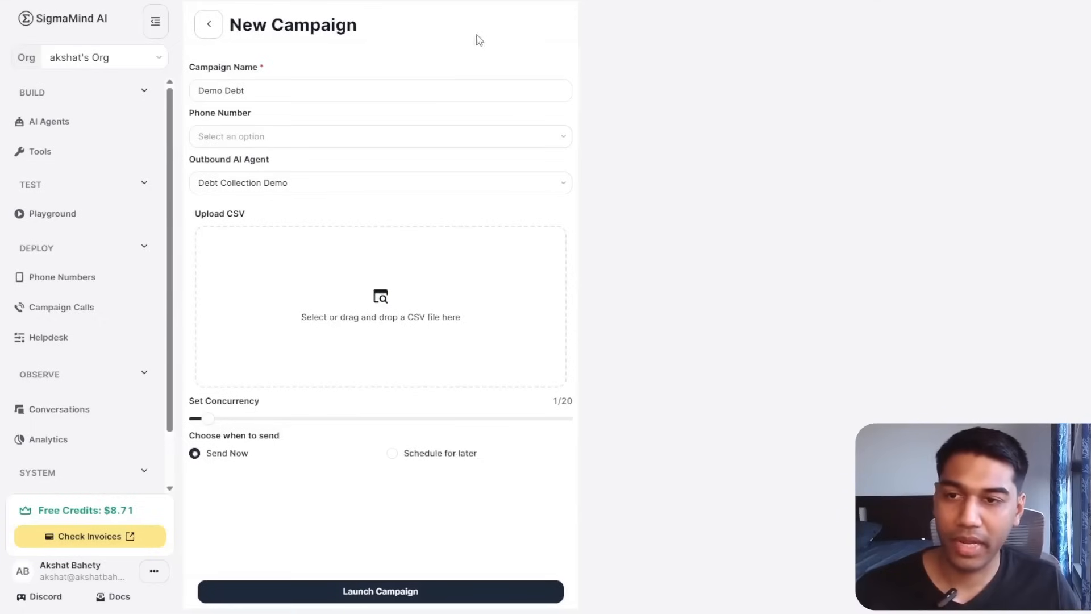
Upload Loan Debt Demo - Sheet2.csv to the Demo Debt campaign, launch it, and go to Helpdesk.
left_click_drag(1038, 50, 423, 330)
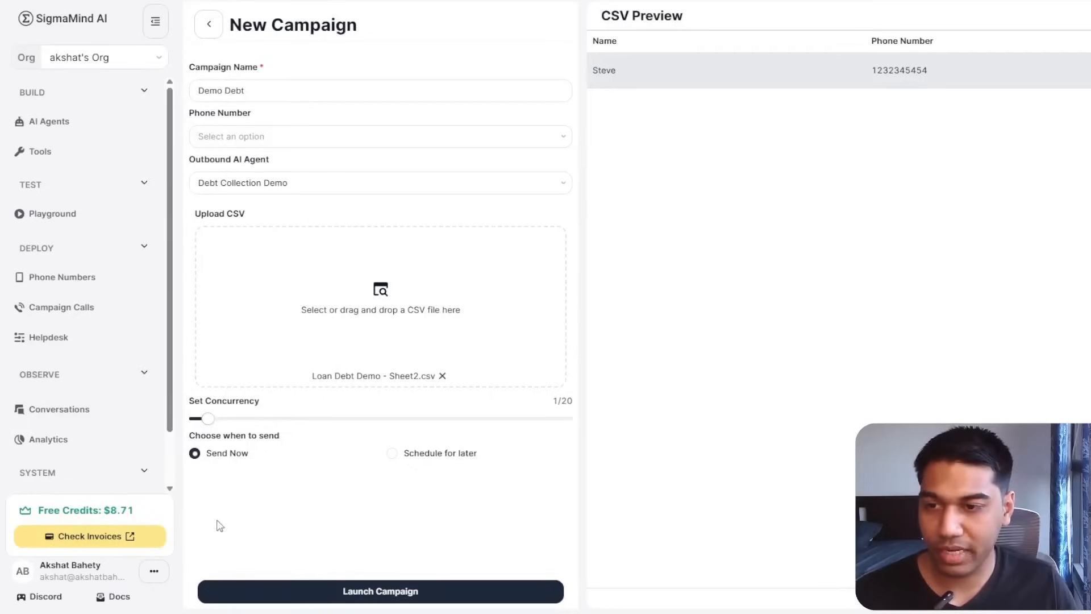
left_click(329, 588)
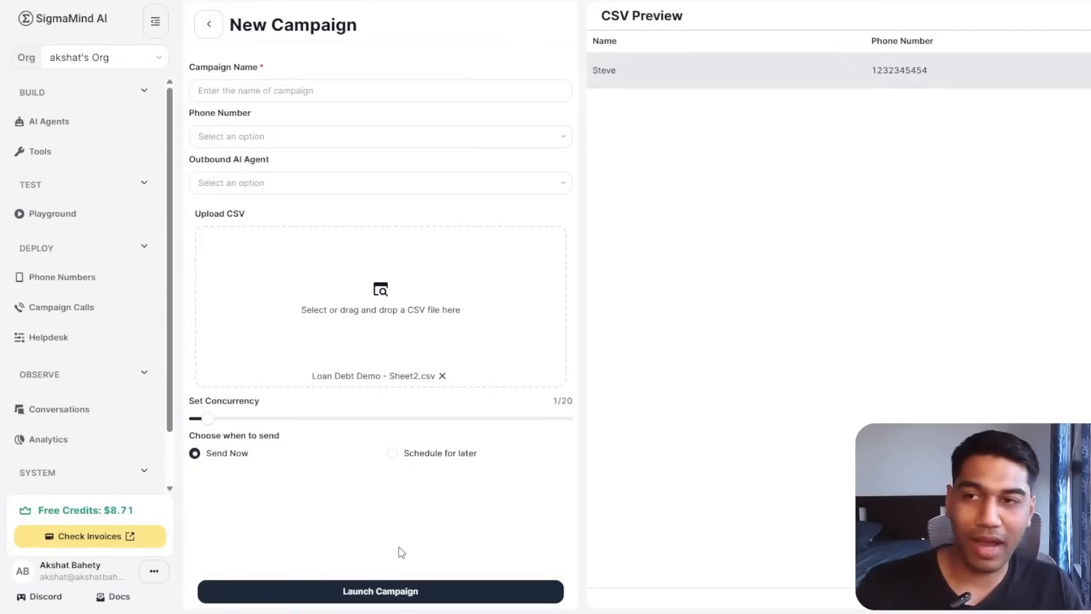
left_click(78, 344)
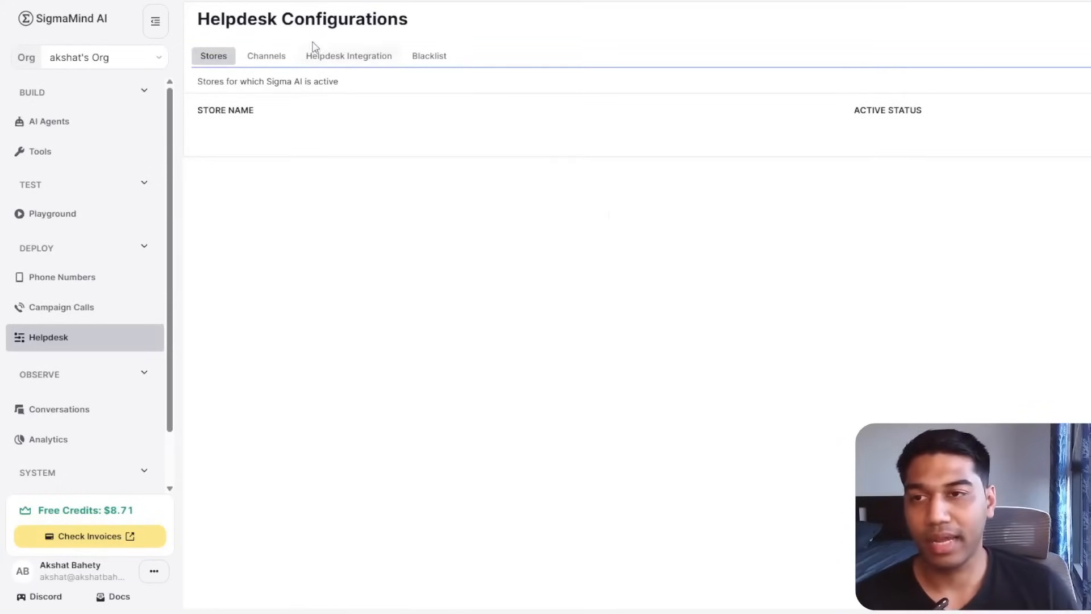
Review the Channels, Helpdesk Integration, Blacklist and Integration Mapping tabs in turn.
left_click(250, 64)
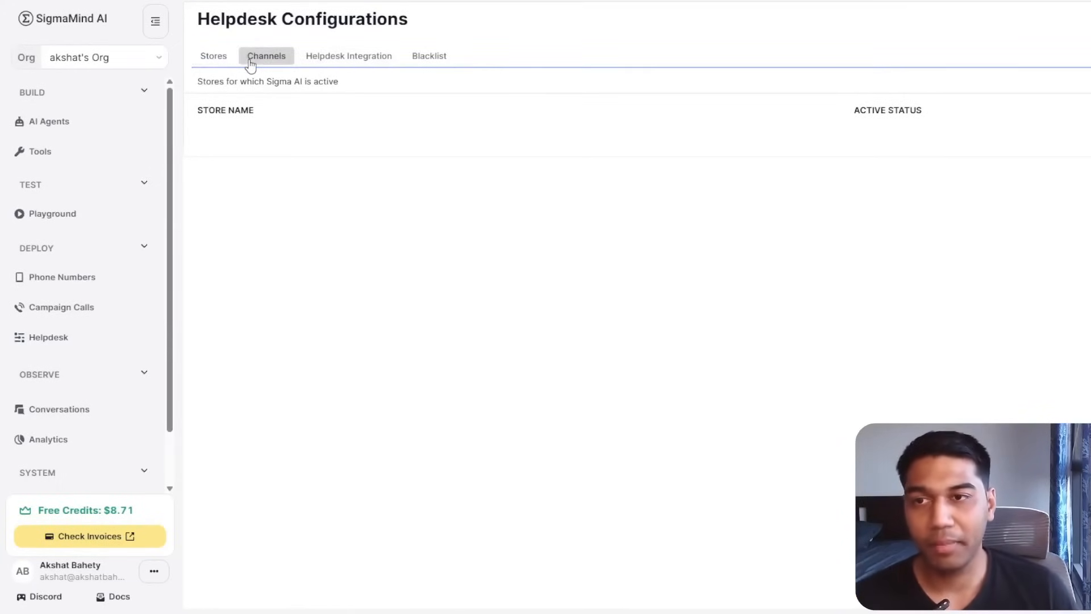
left_click(349, 57)
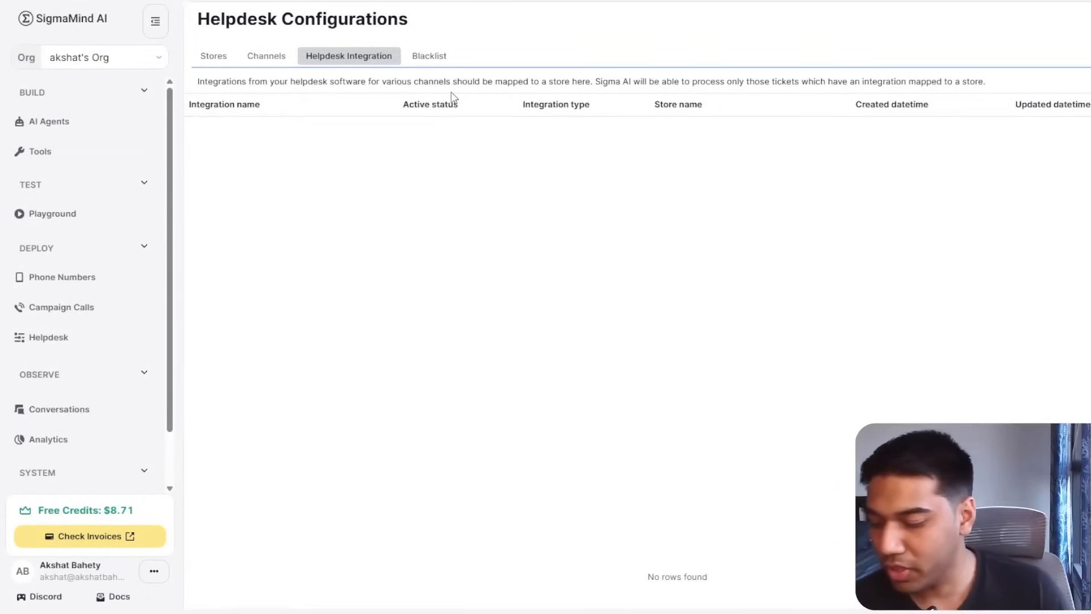
left_click(430, 59)
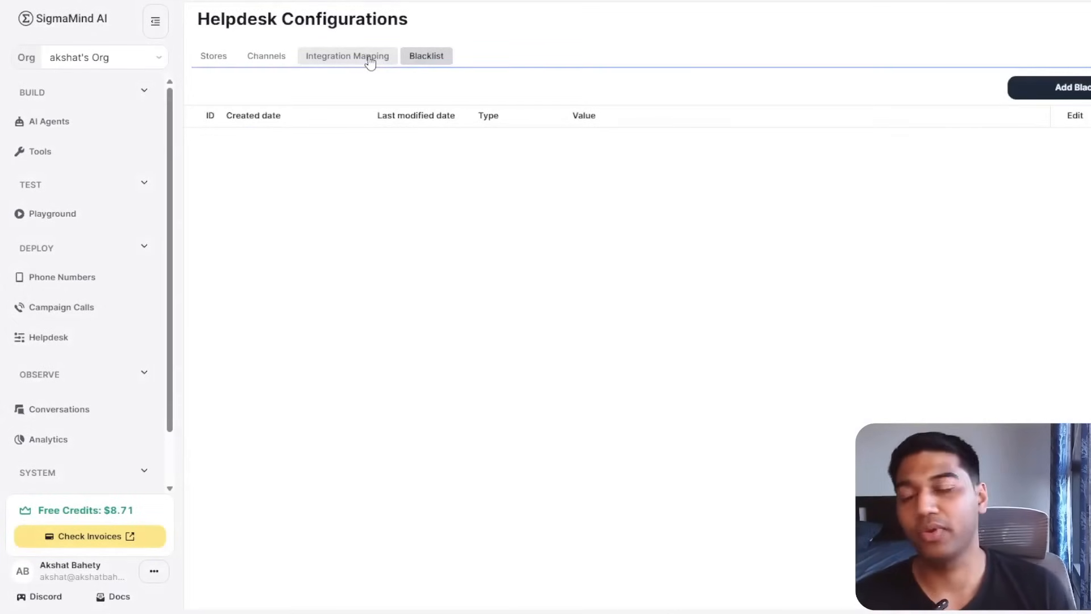
left_click(370, 62)
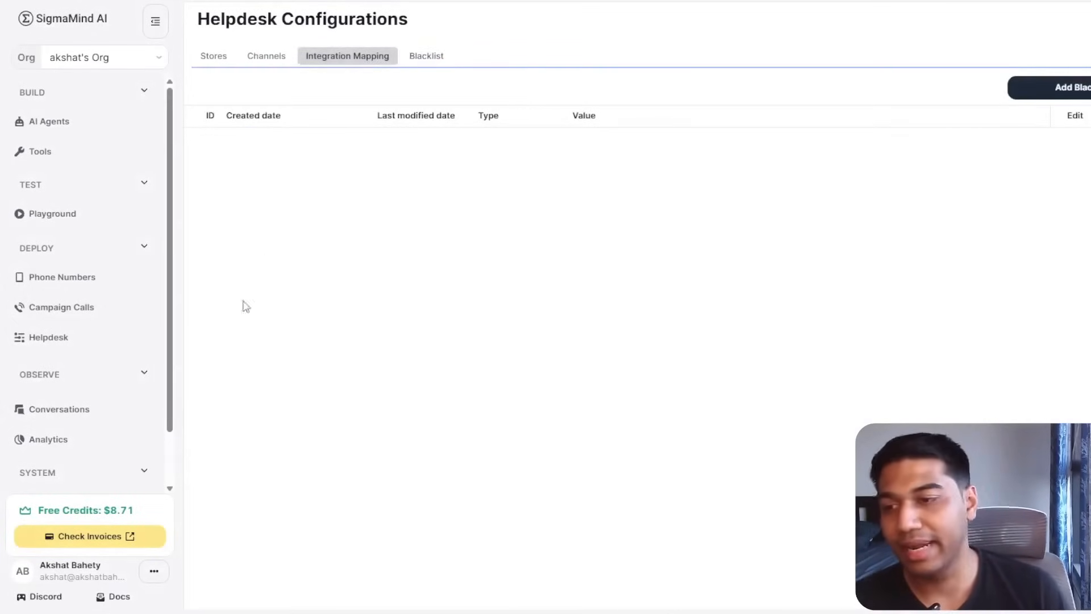
Glance at the Conversations log, then open Analytics to see the account metrics charts.
left_click(78, 407)
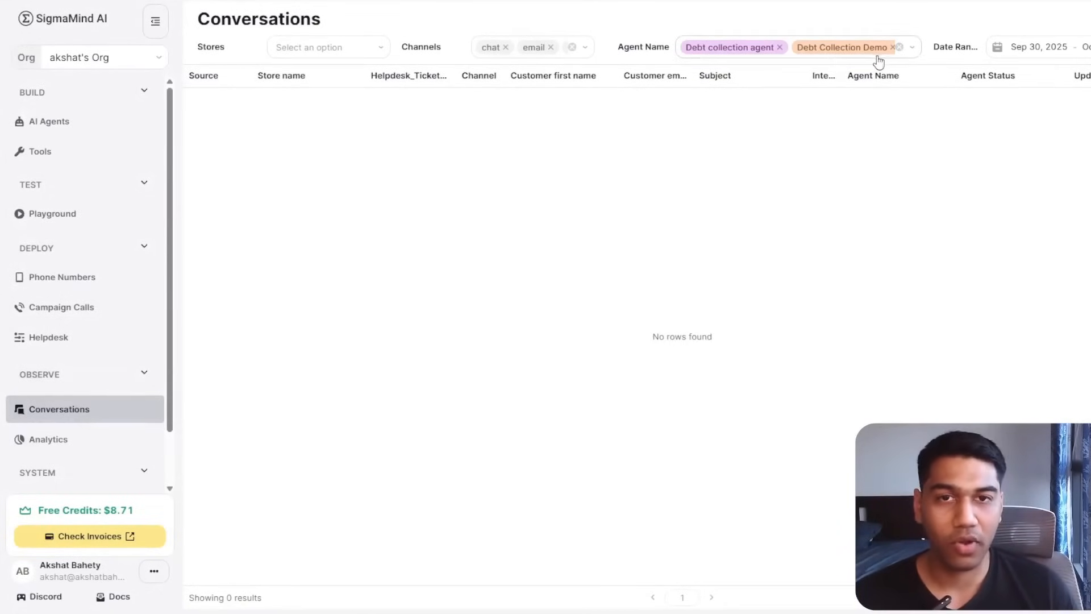
left_click_drag(680, 196, 618, 102)
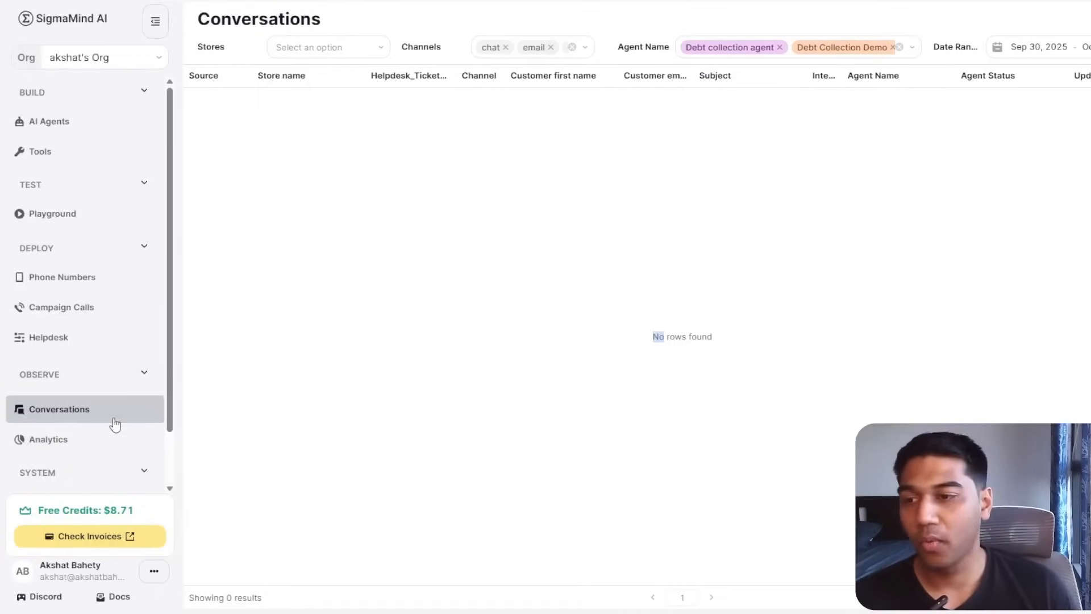
left_click(111, 440)
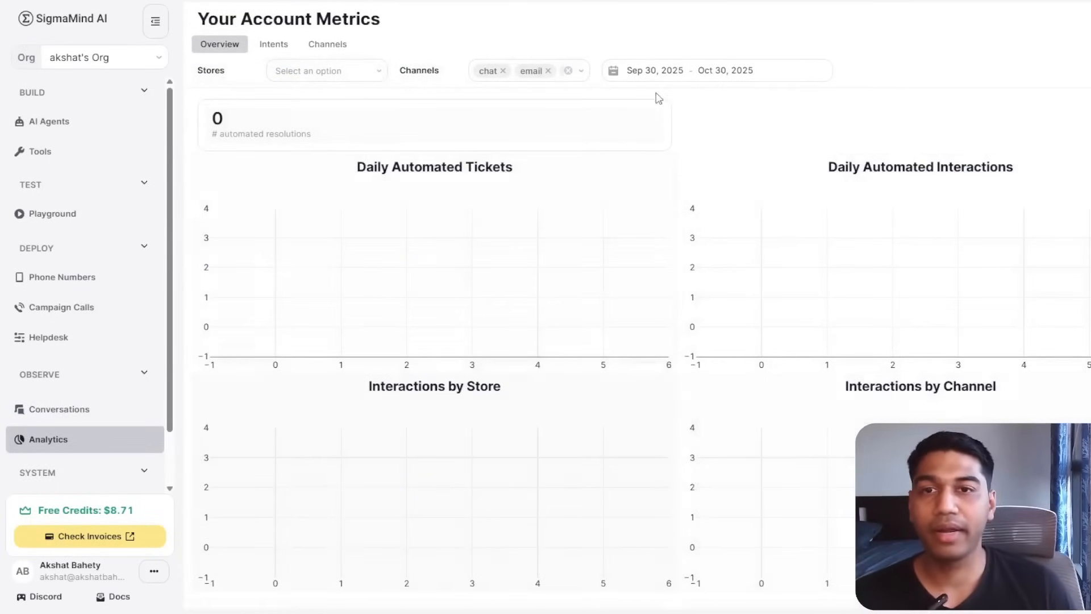
Start the analytics date range on Sep 1, 2025, then go to Billing & Usage.
left_click(654, 69)
left_click(645, 152)
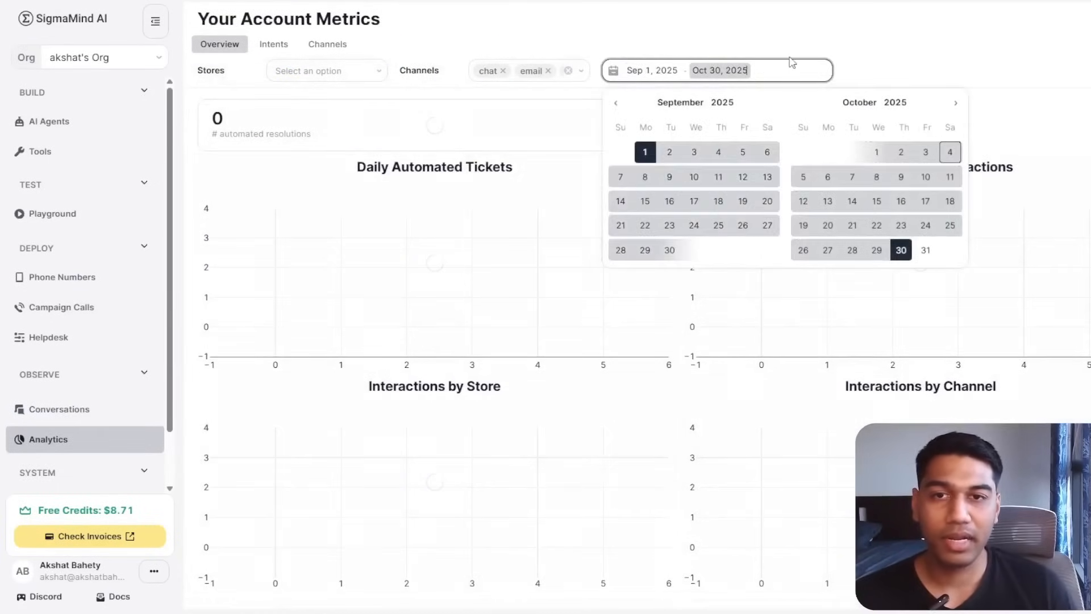
scroll(446, 186, "down", 1)
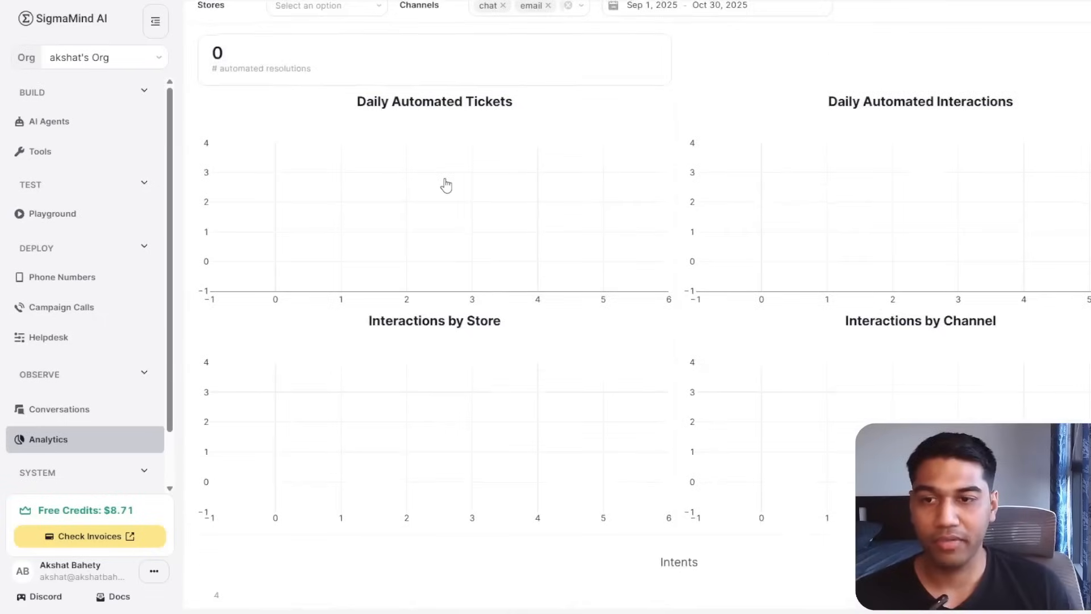
scroll(446, 186, "down", 2)
scroll(915, 207, "up", 3)
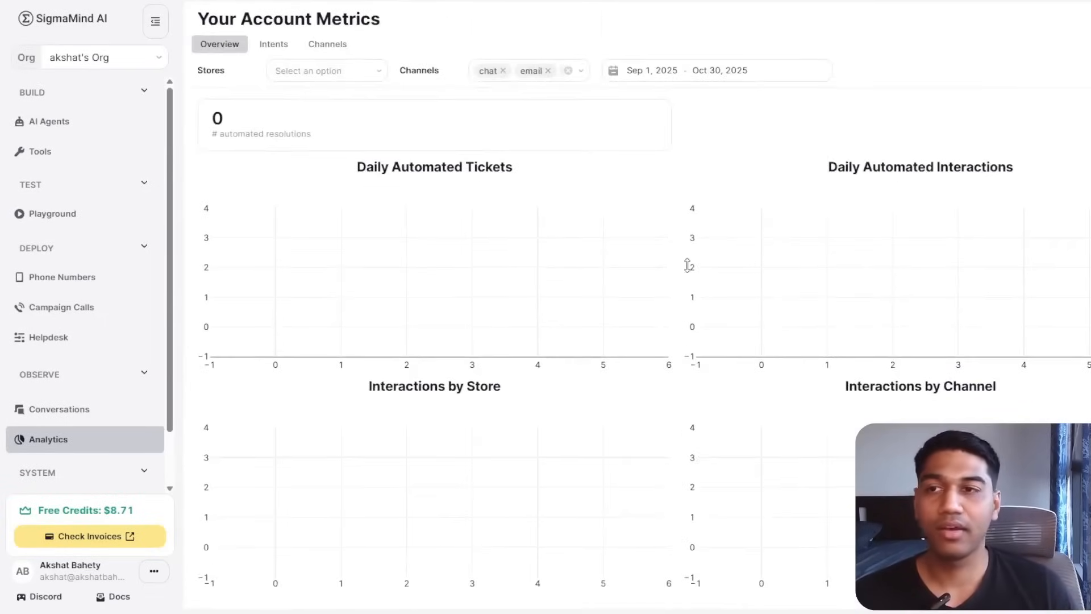
scroll(482, 253, "down", 5)
scroll(509, 373, "up", 5)
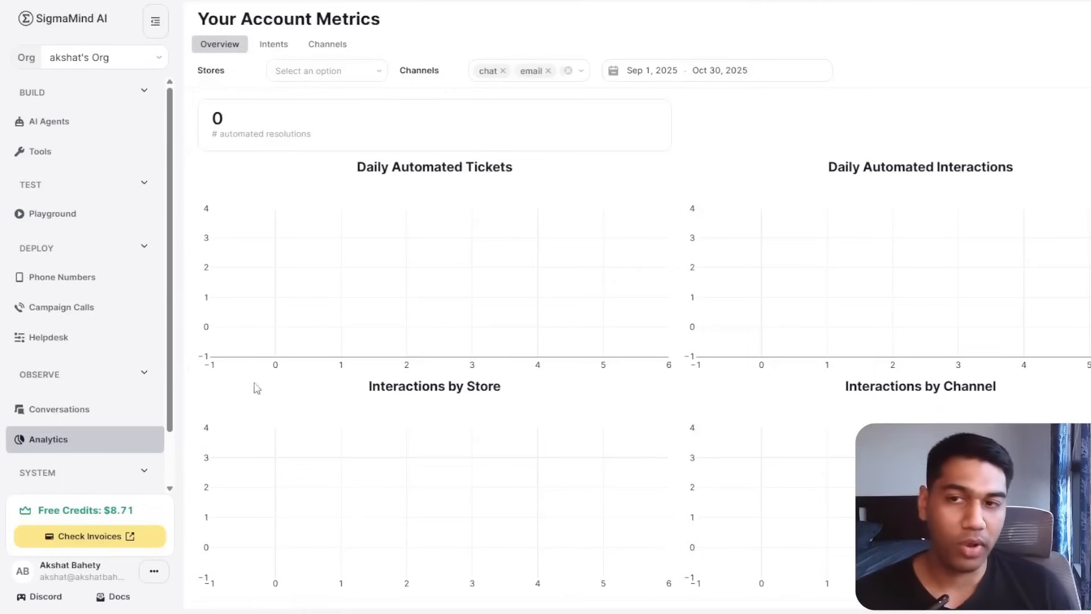
scroll(144, 312, "down", 1)
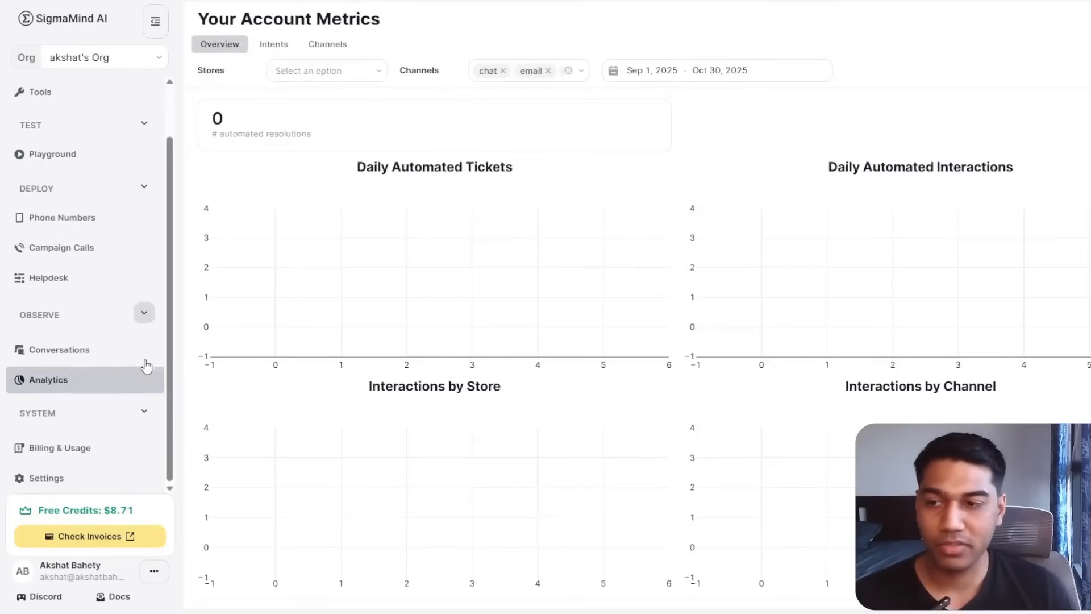
left_click(35, 455)
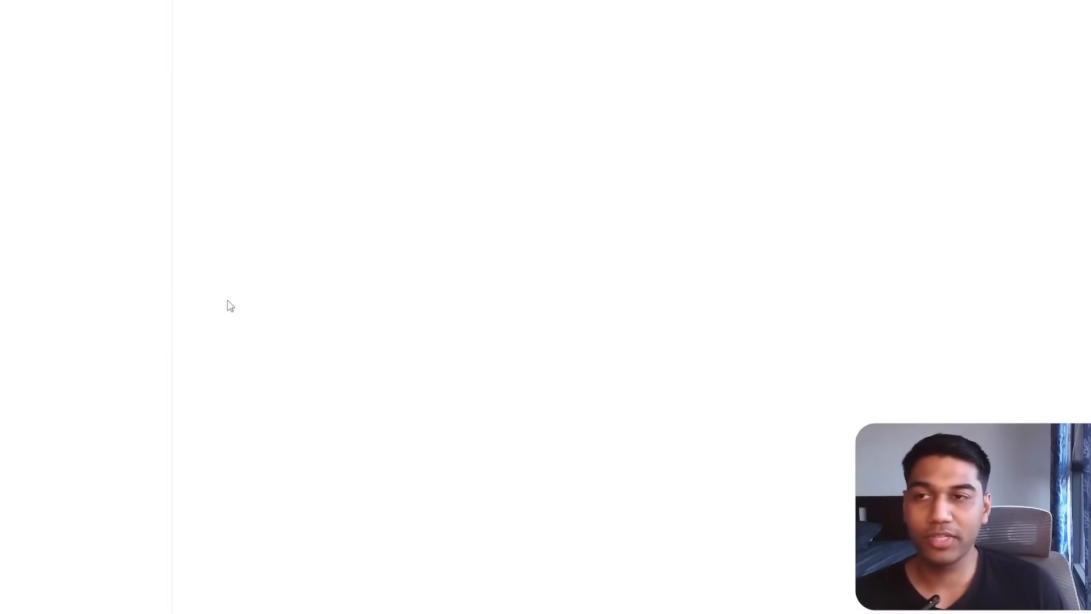
Check the Members list, then load the sigmamind.ai homepage via the address bar.
left_click(88, 100)
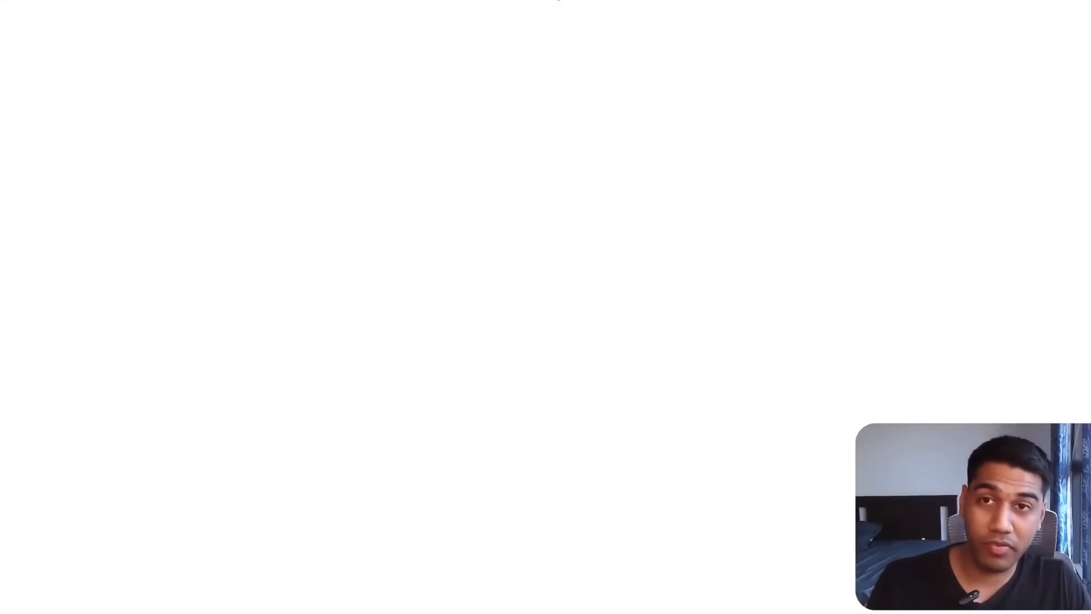
key("ctrl+l")
type("siogm")
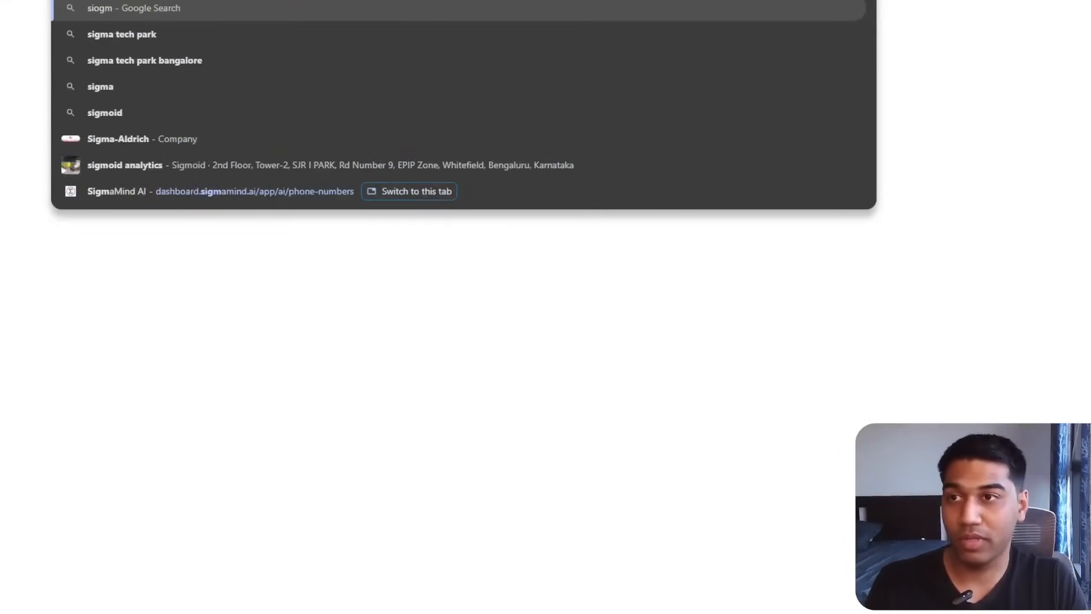
key("BackSpace")
key("BackSpace")
key("BackSpace")
type("gmamin")
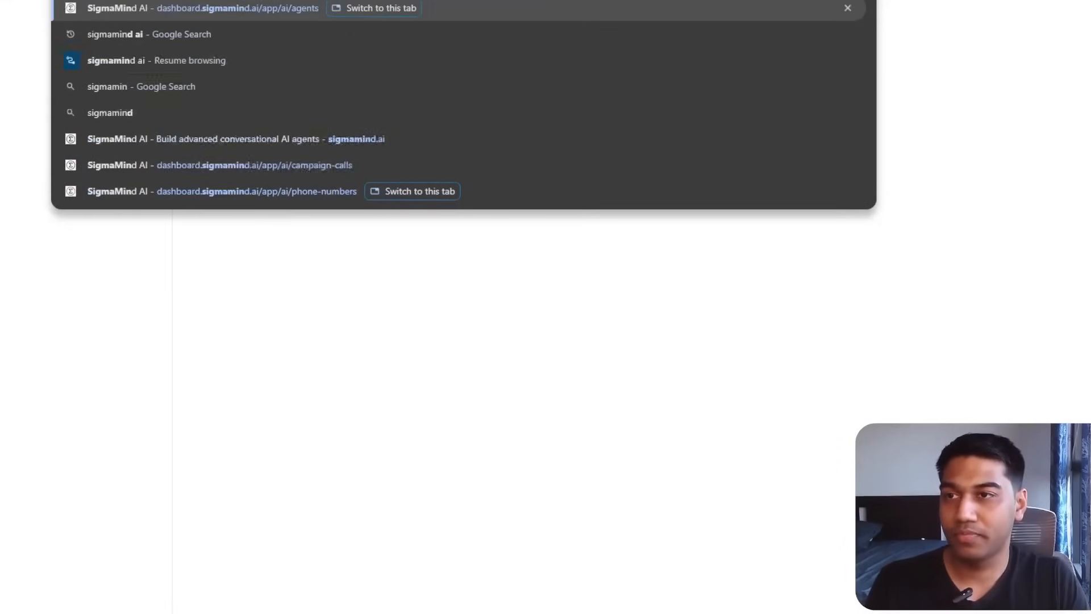
type("d")
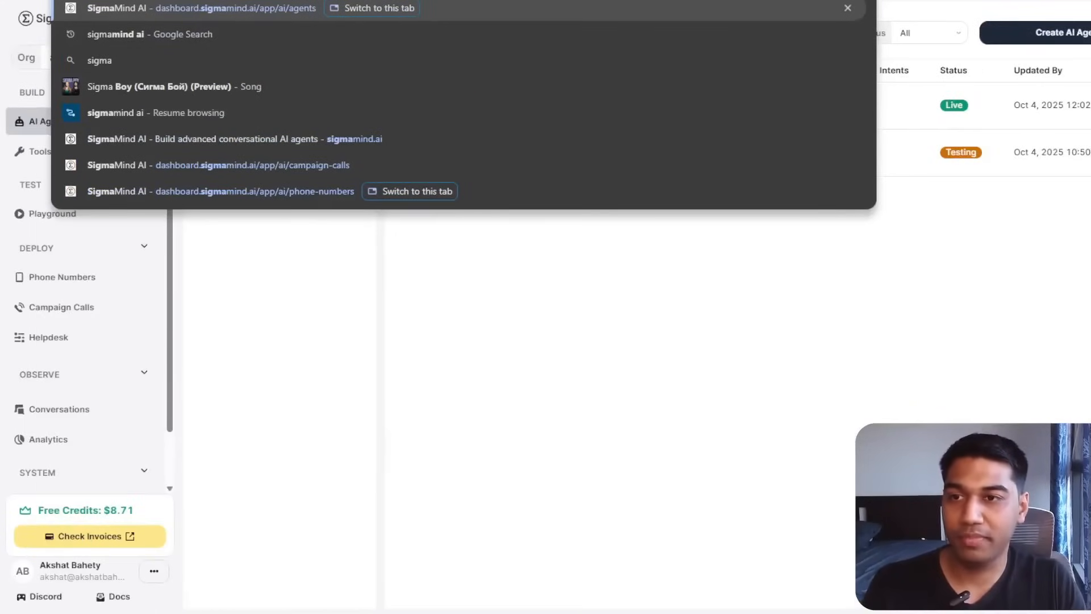
key("Down")
key("Down")
key("Down")
key("Down")
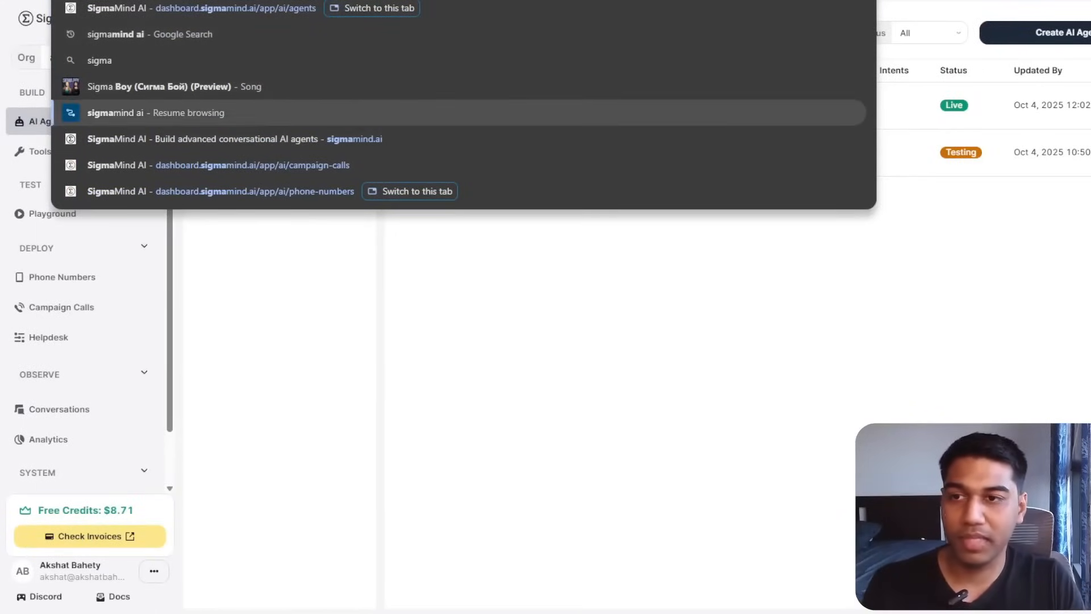
key("Down")
key("Escape")
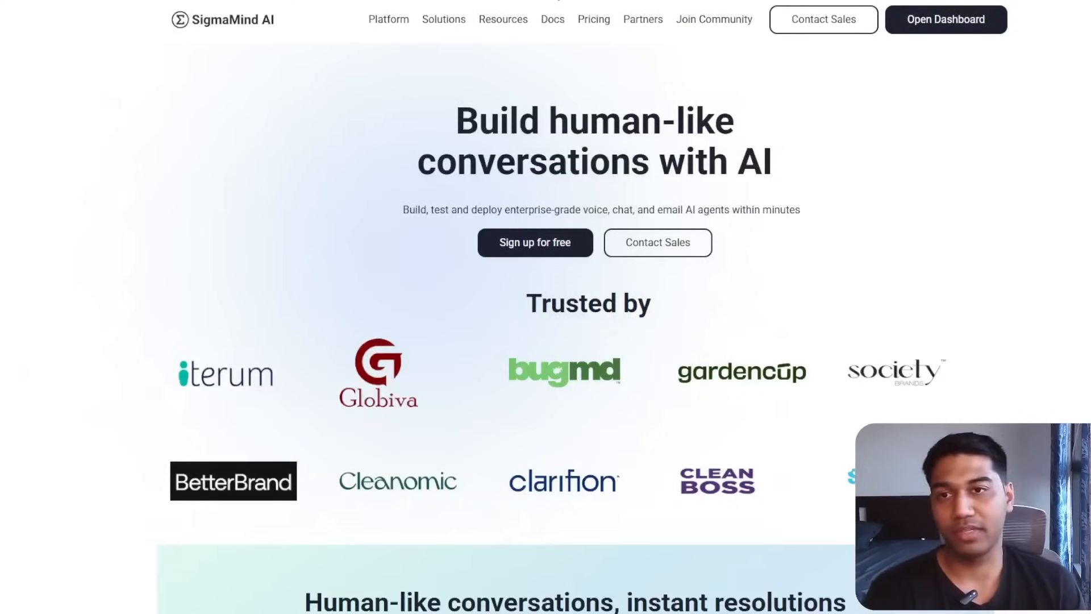
Open Pricing and scroll through the rates: $0.02 per voice minute, $0.005 per chat message.
left_click(593, 19)
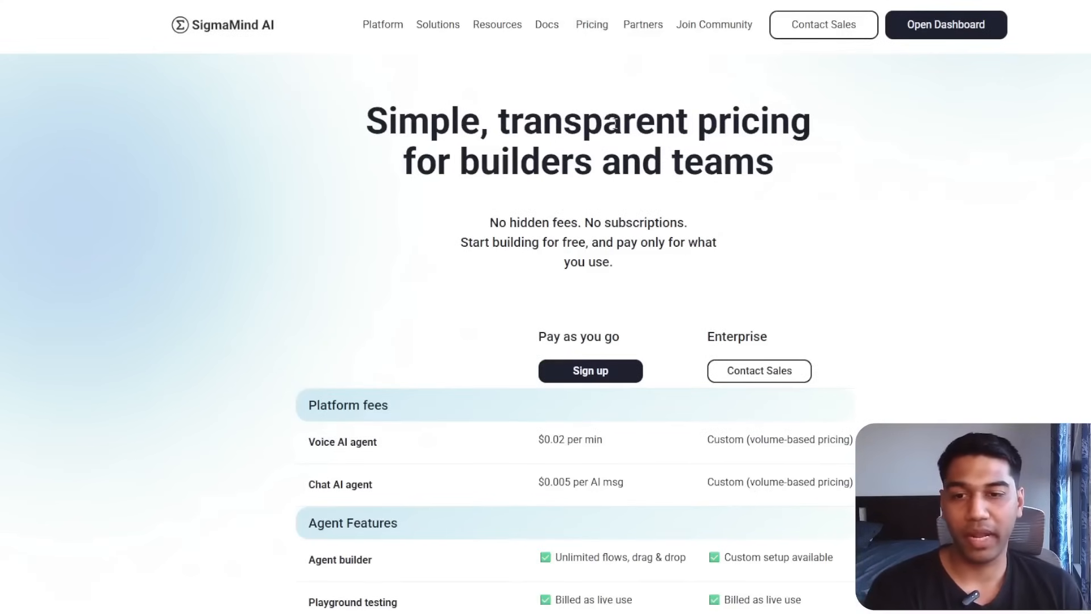
scroll(653, 224, "down", 3)
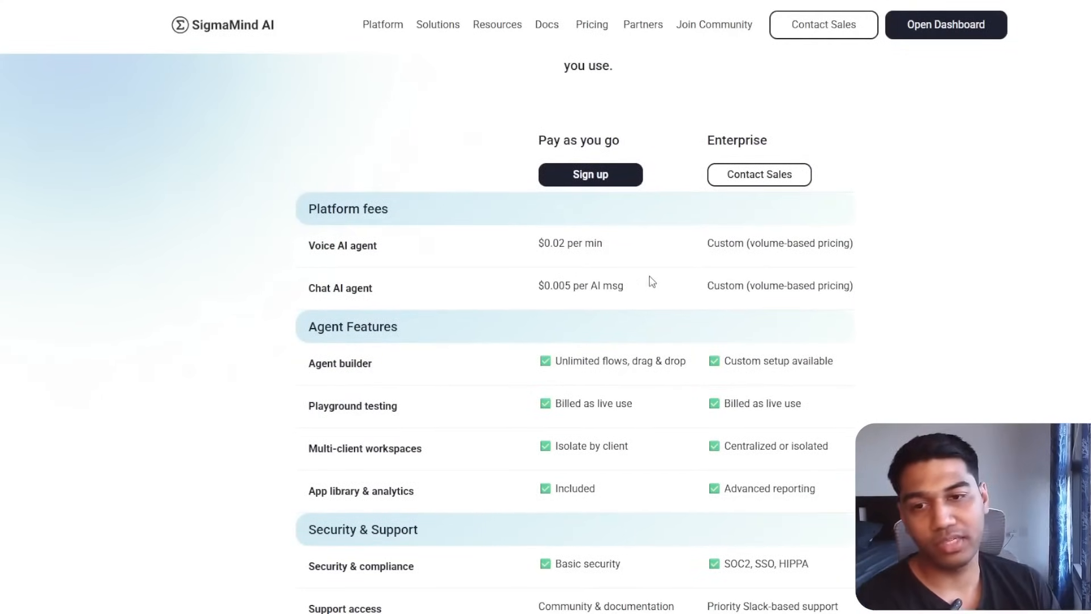
scroll(650, 280, "down", 4)
scroll(665, 269, "up", 3)
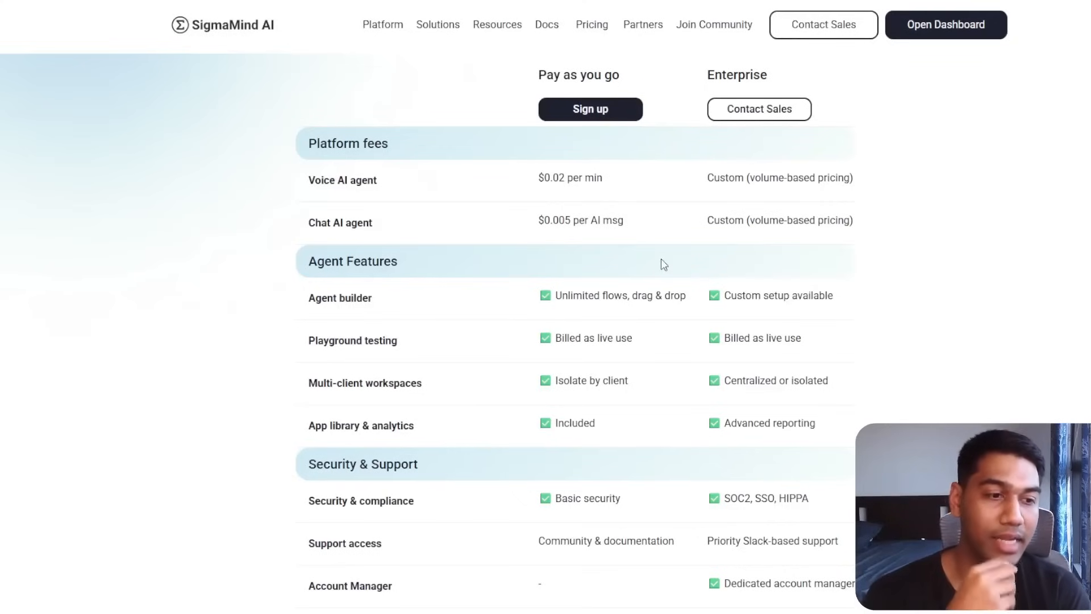
scroll(662, 260, "down", 3)
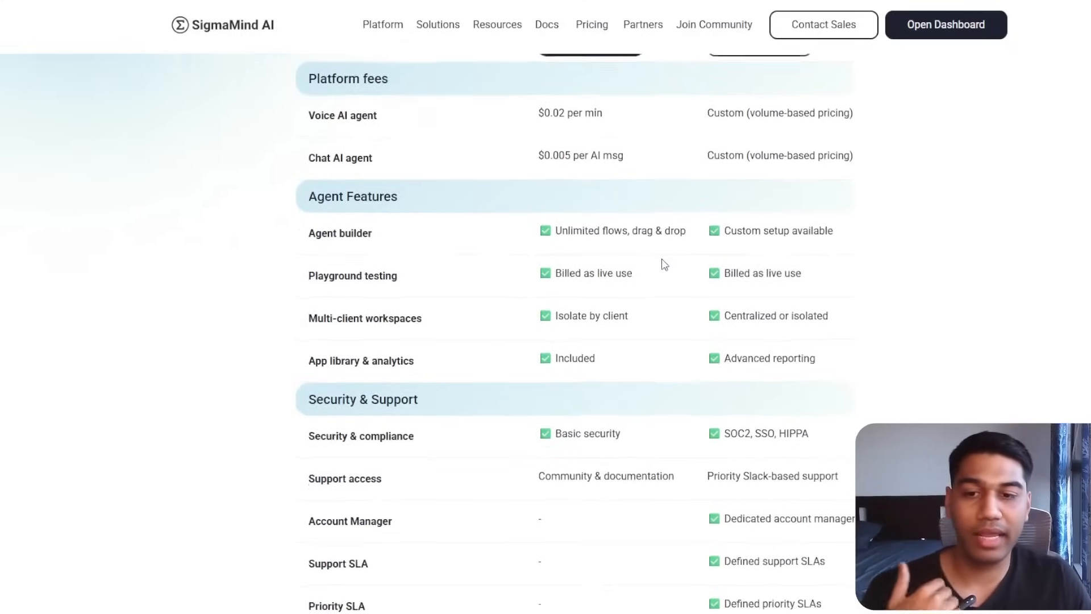
scroll(667, 265, "down", 8)
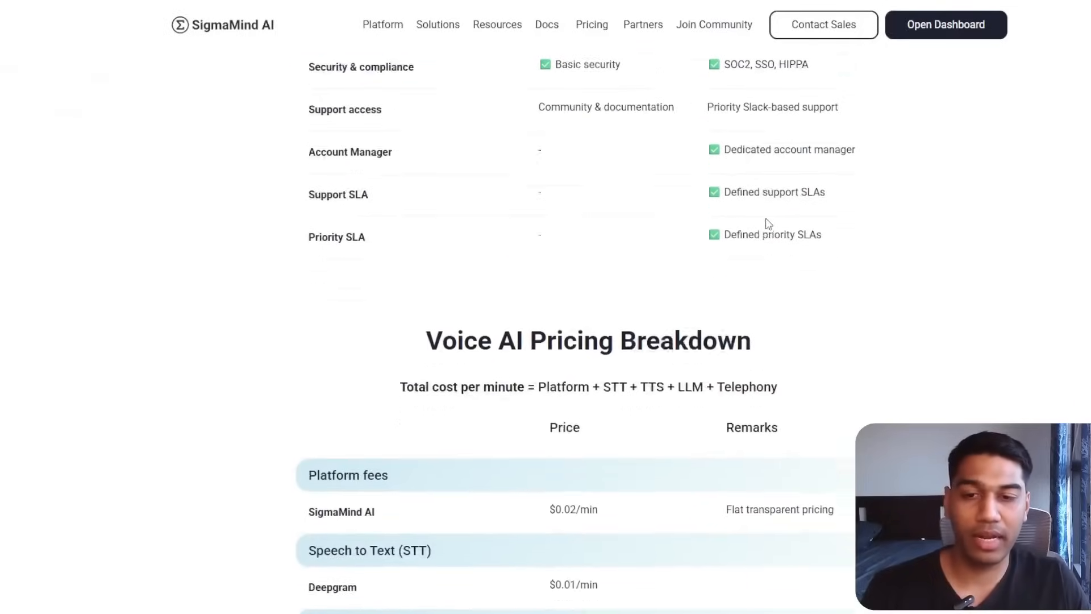
scroll(765, 222, "down", 2)
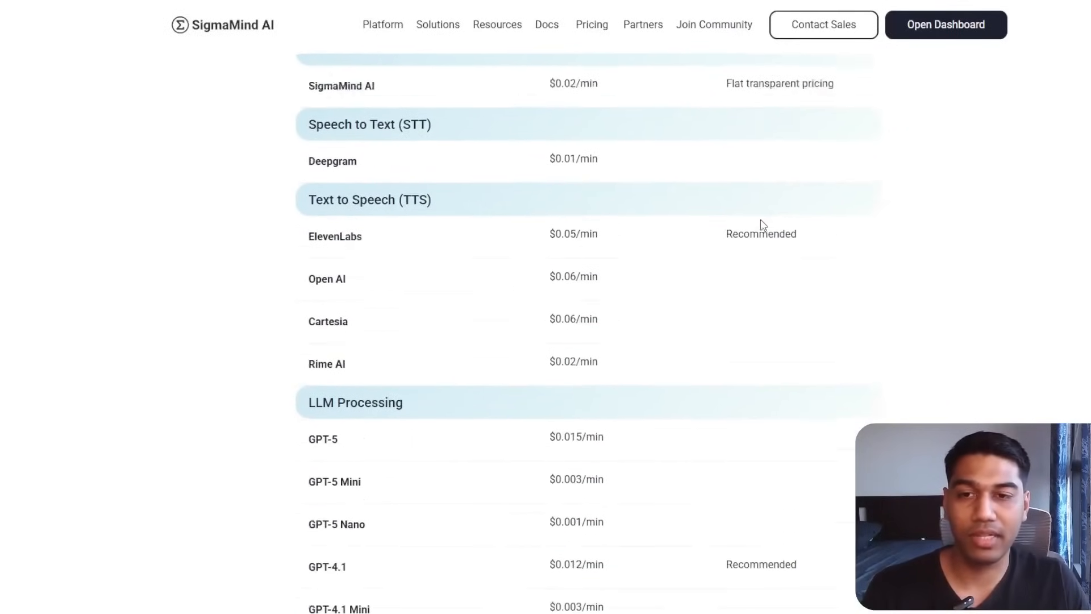
scroll(764, 223, "up", 2)
scroll(637, 241, "down", 10)
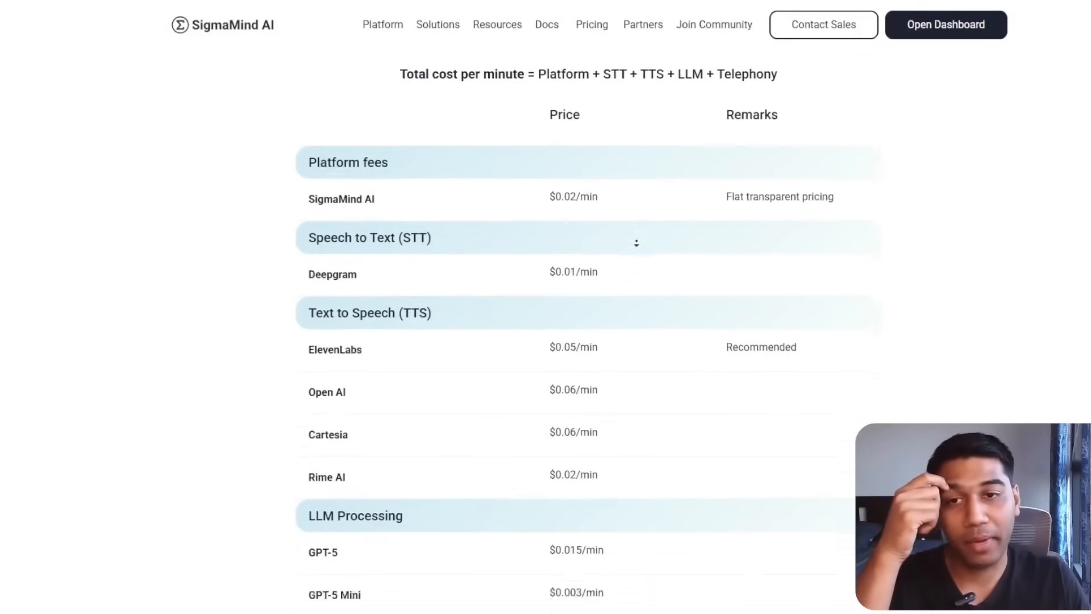
scroll(638, 262, "down", 10)
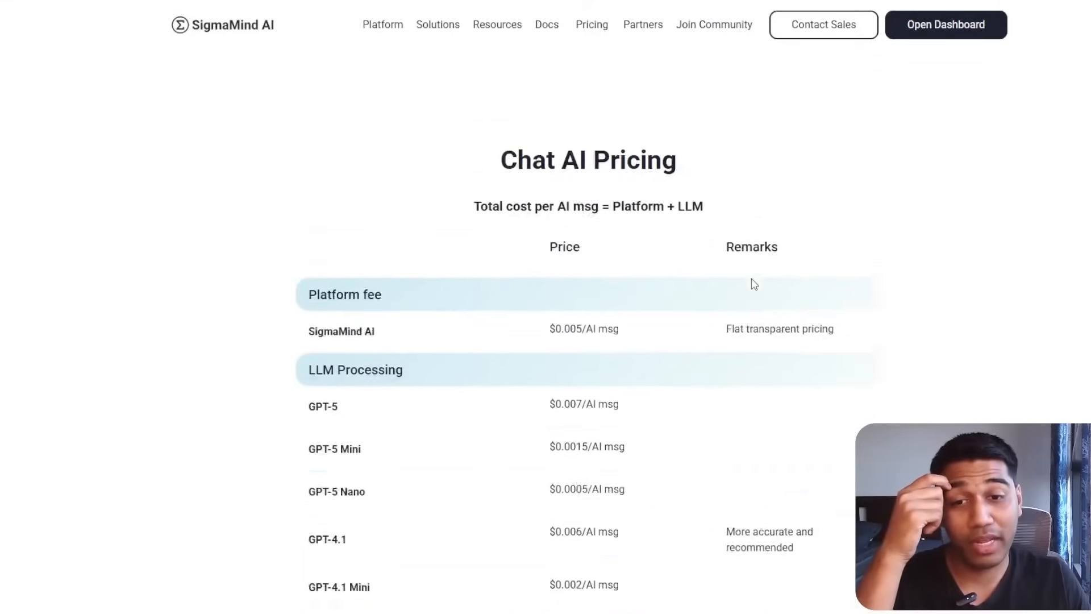
scroll(848, 416, "up", 5)
scroll(848, 416, "up", 20)
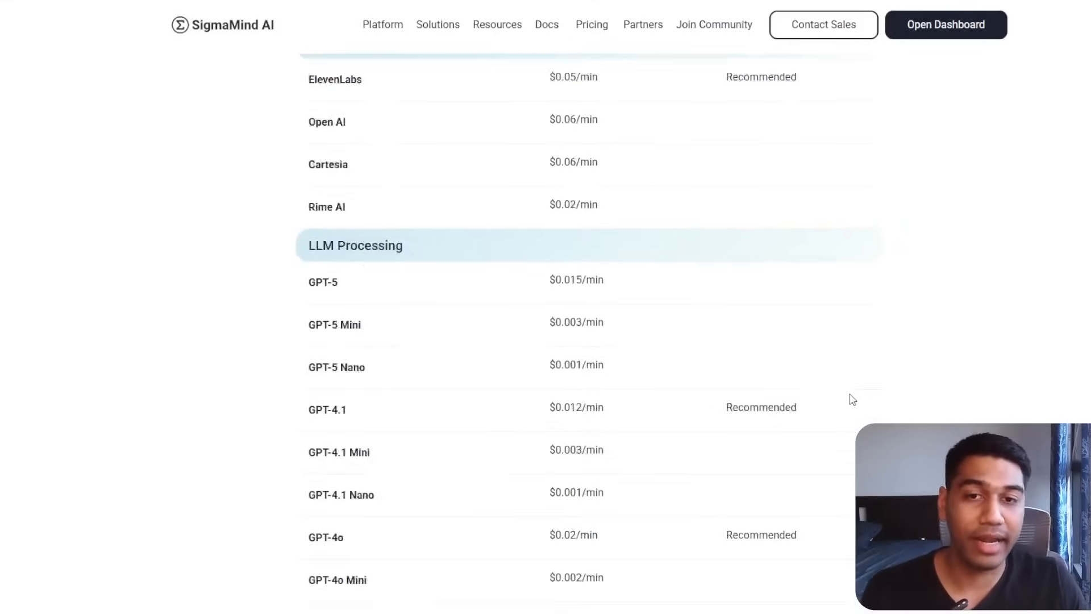
scroll(849, 350, "up", 7)
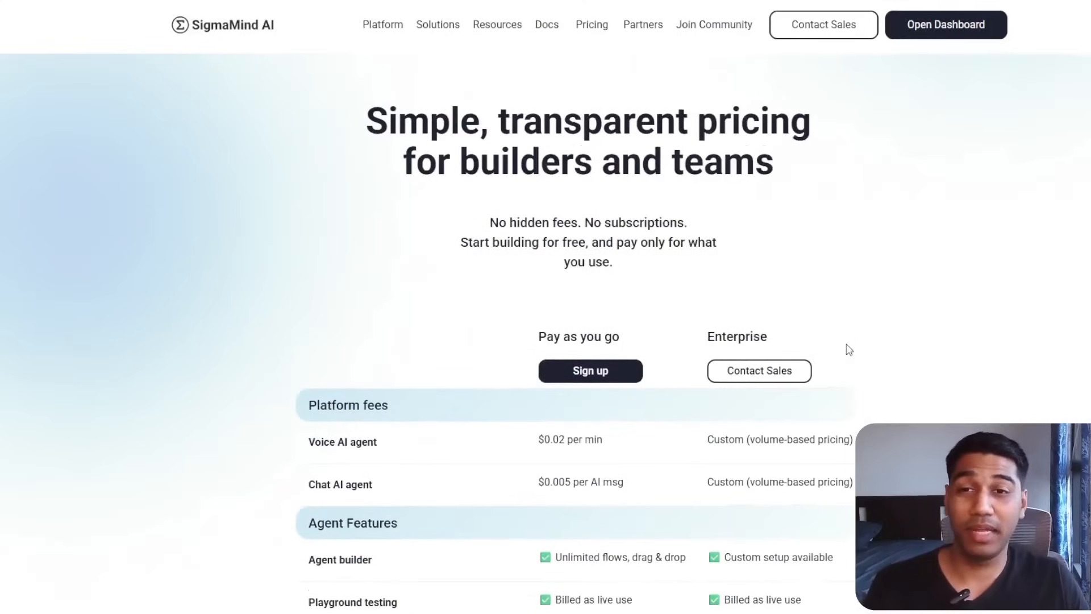